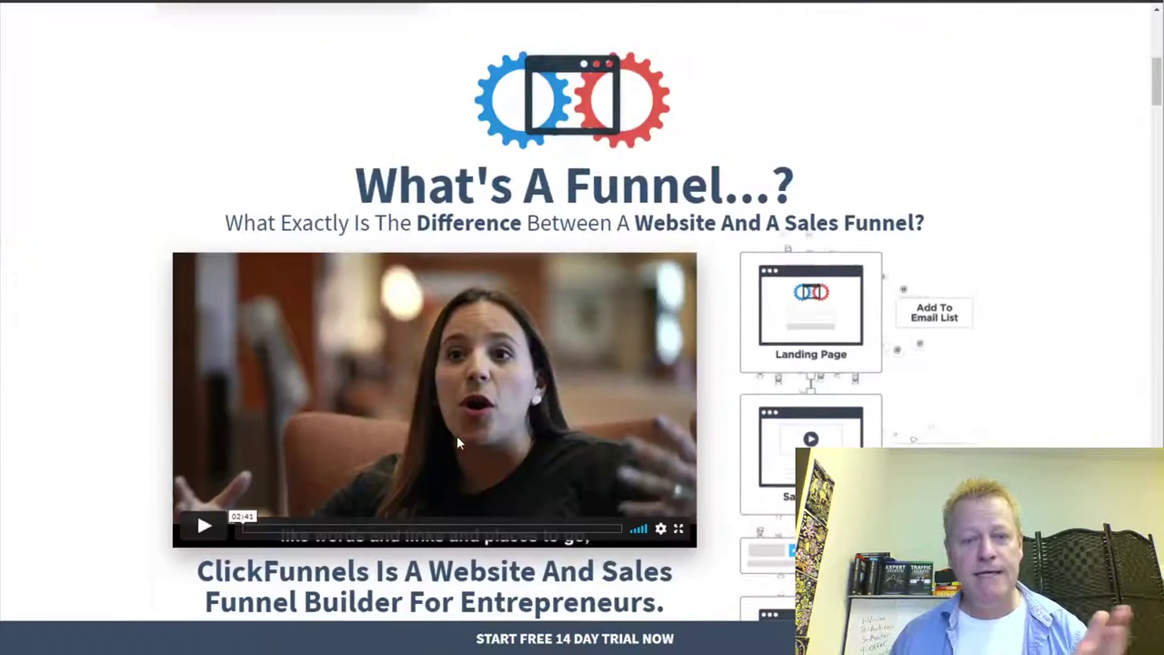
# Switch to the Funnelizer window with the My Funnels dashboard
pyautogui.scroll(5, 458, 442)
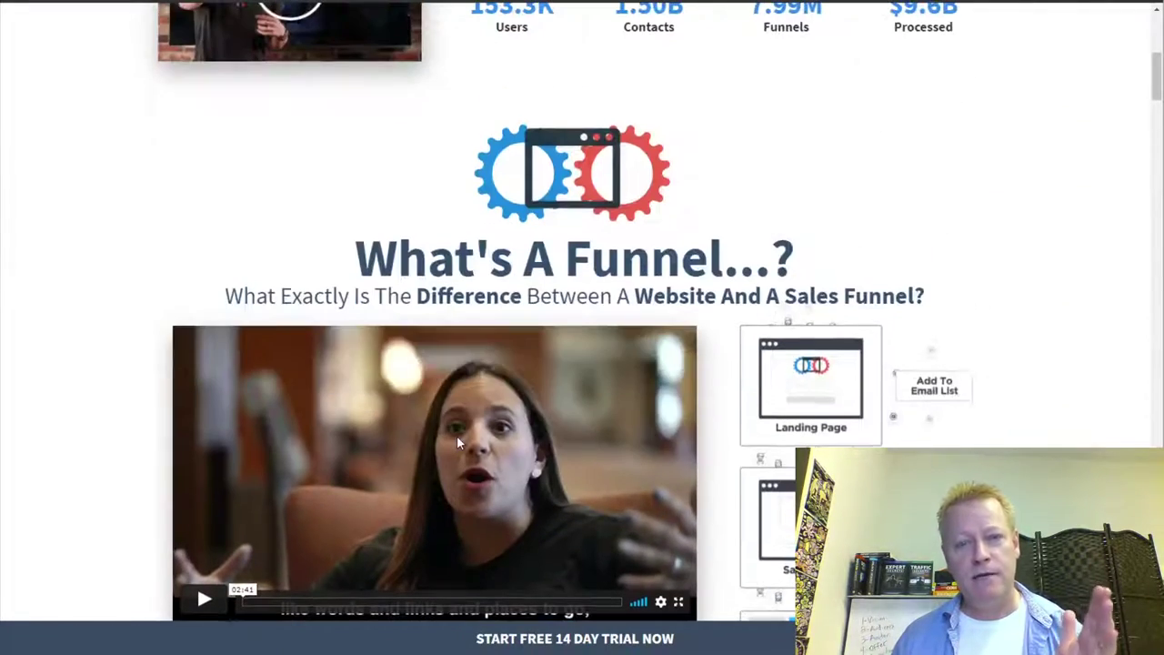
pyautogui.scroll(5, 458, 442)
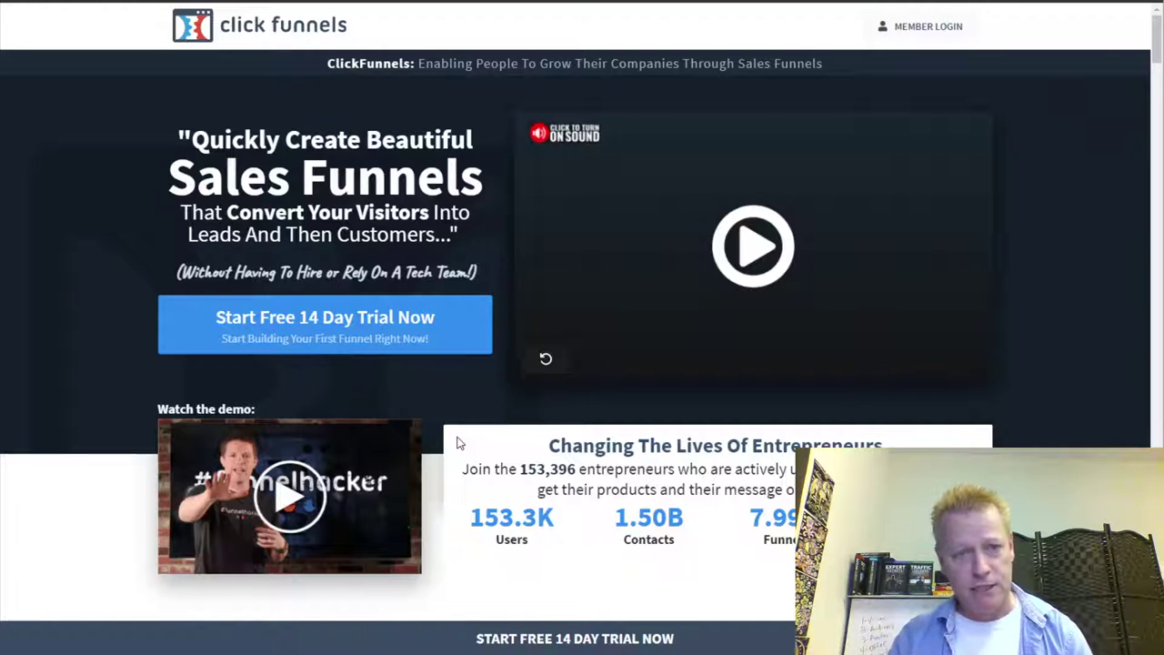
pyautogui.scroll(-6, 706, 404)
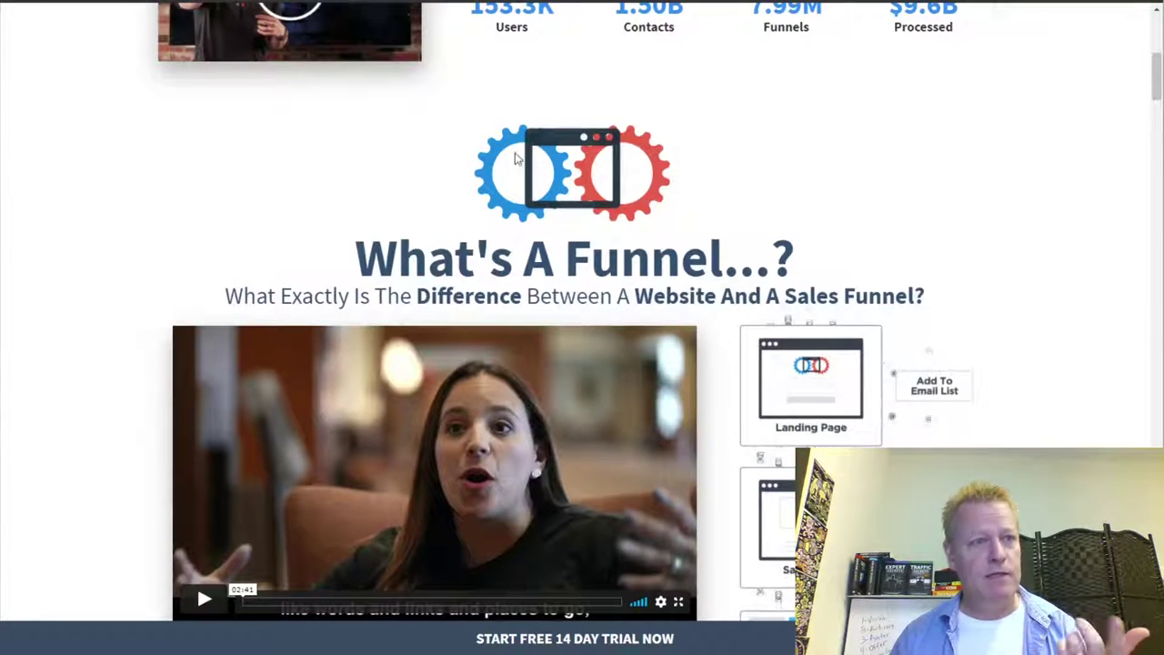
pyautogui.moveTo(450, 651)
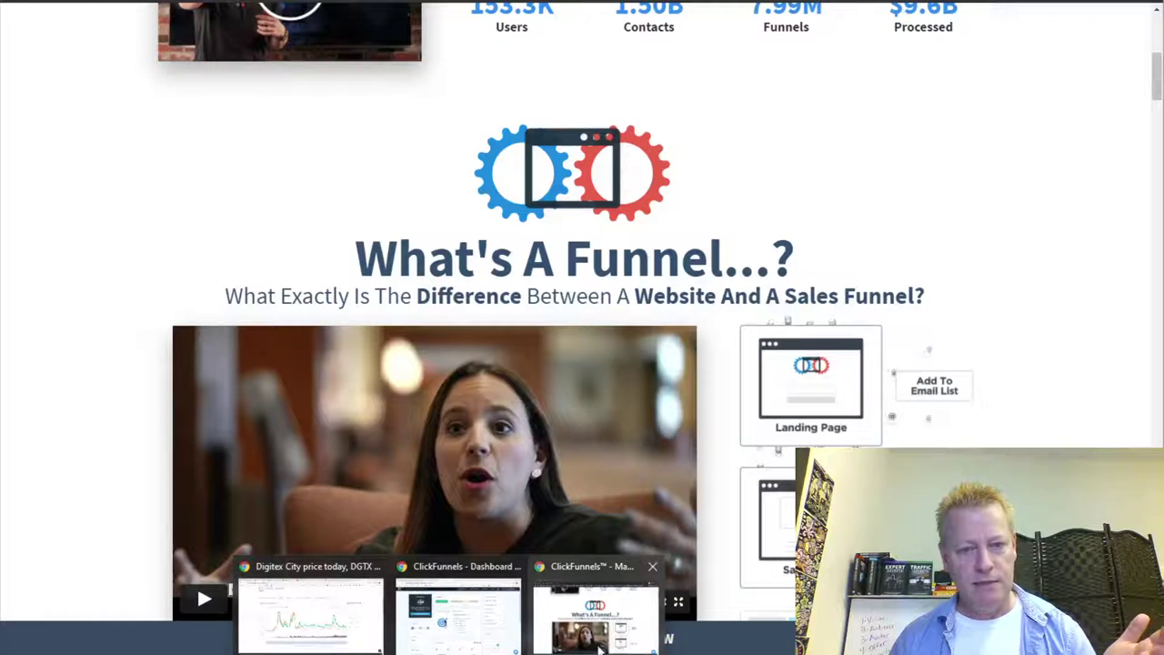
pyautogui.click(489, 634)
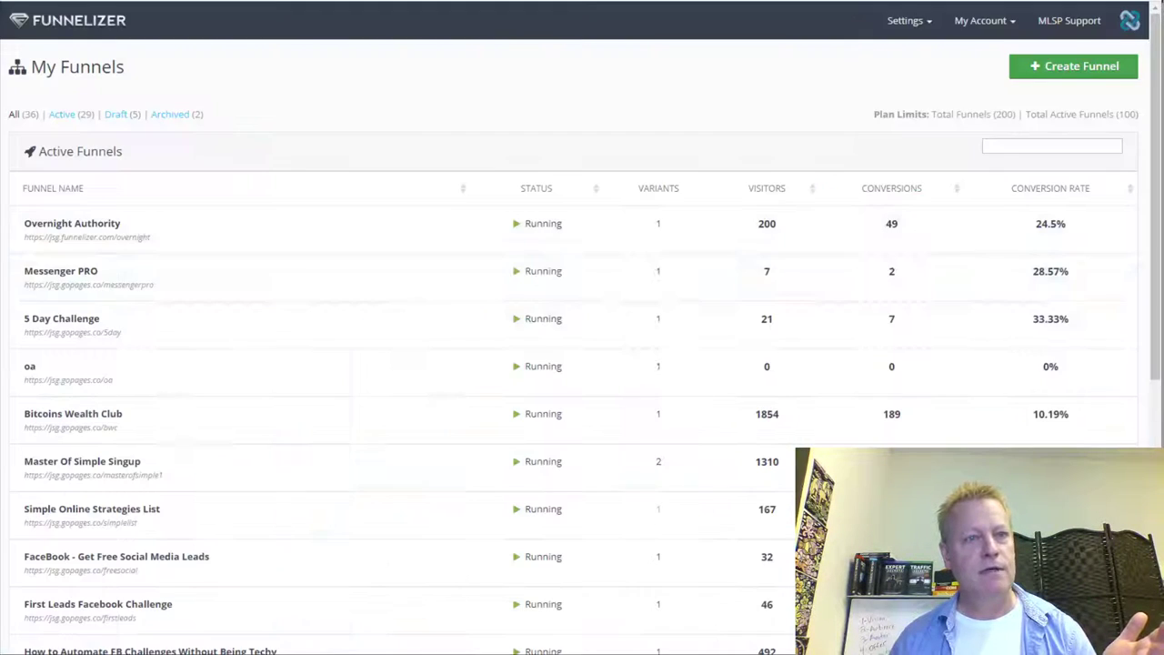
# Scroll the Active Funnels table and show its first ten funnels
pyautogui.scroll(-4, 644, 343)
pyautogui.scroll(4, 644, 338)
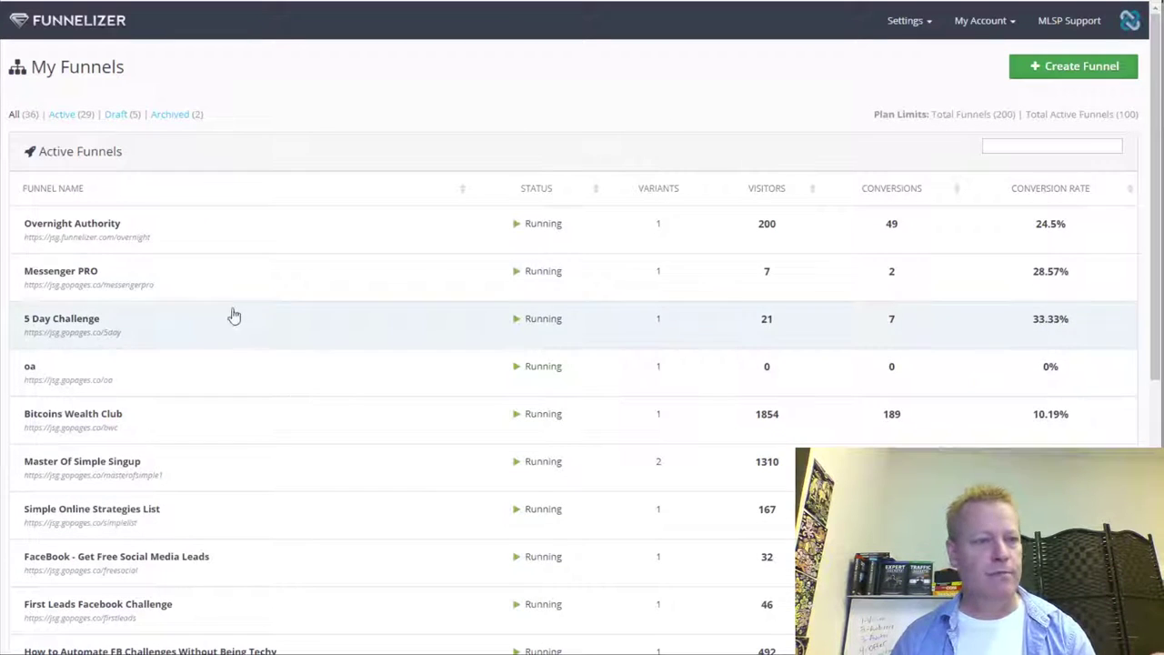
pyautogui.scroll(-1, 332, 247)
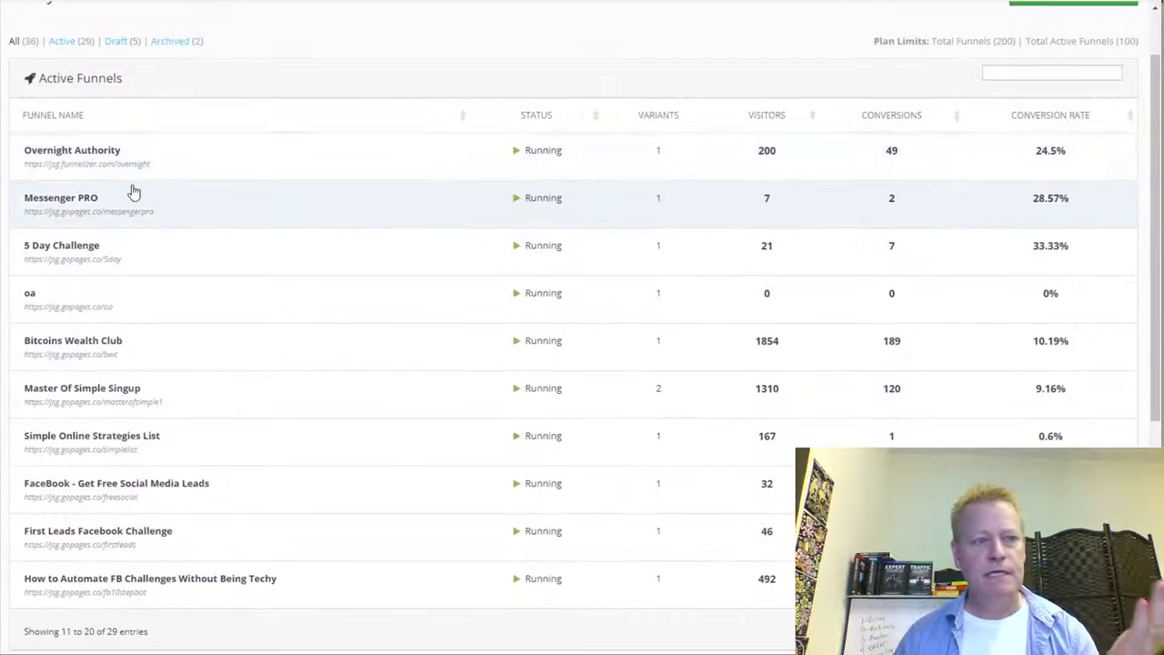
pyautogui.scroll(-2, 240, 320)
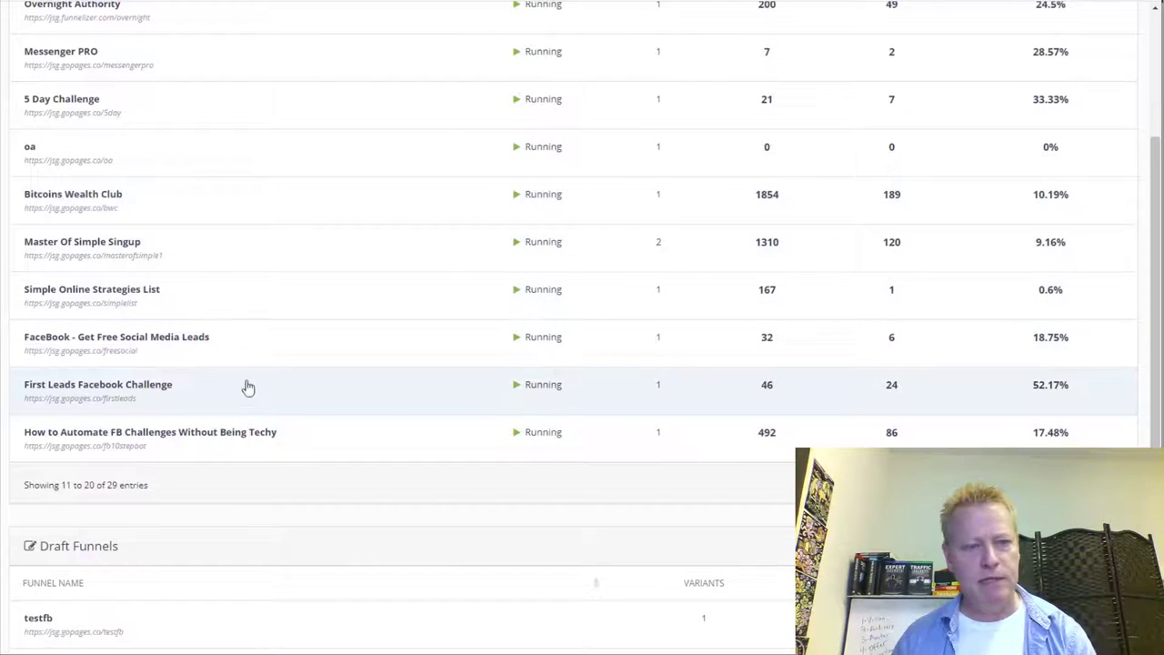
pyautogui.scroll(2, 798, 305)
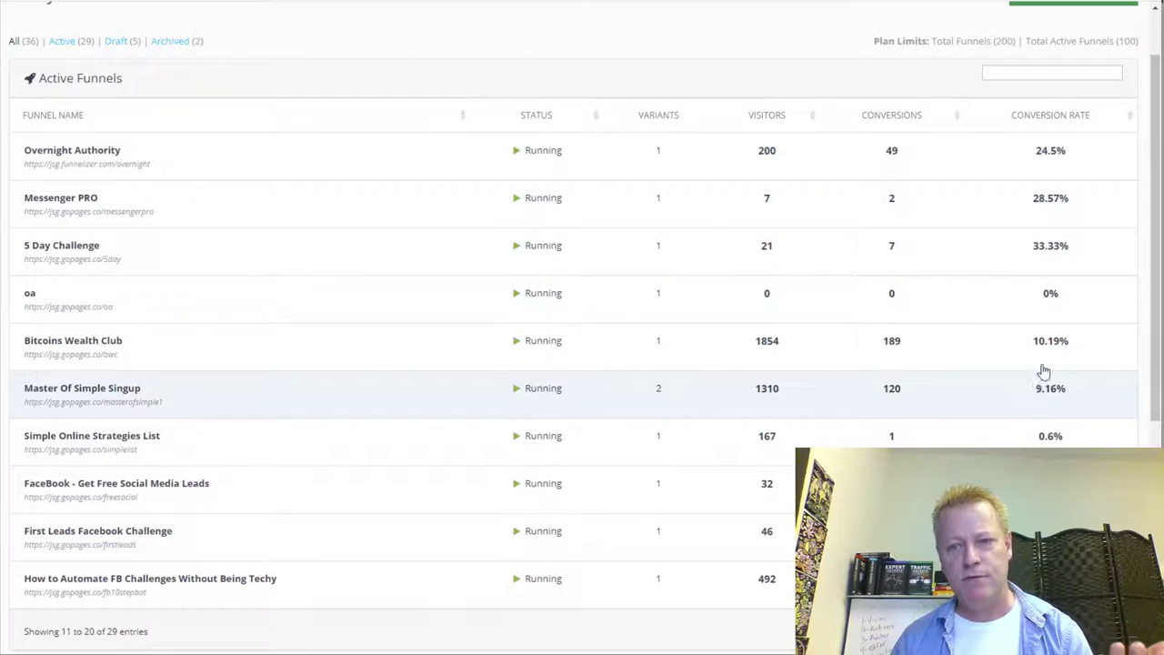
pyautogui.scroll(-2, 1044, 425)
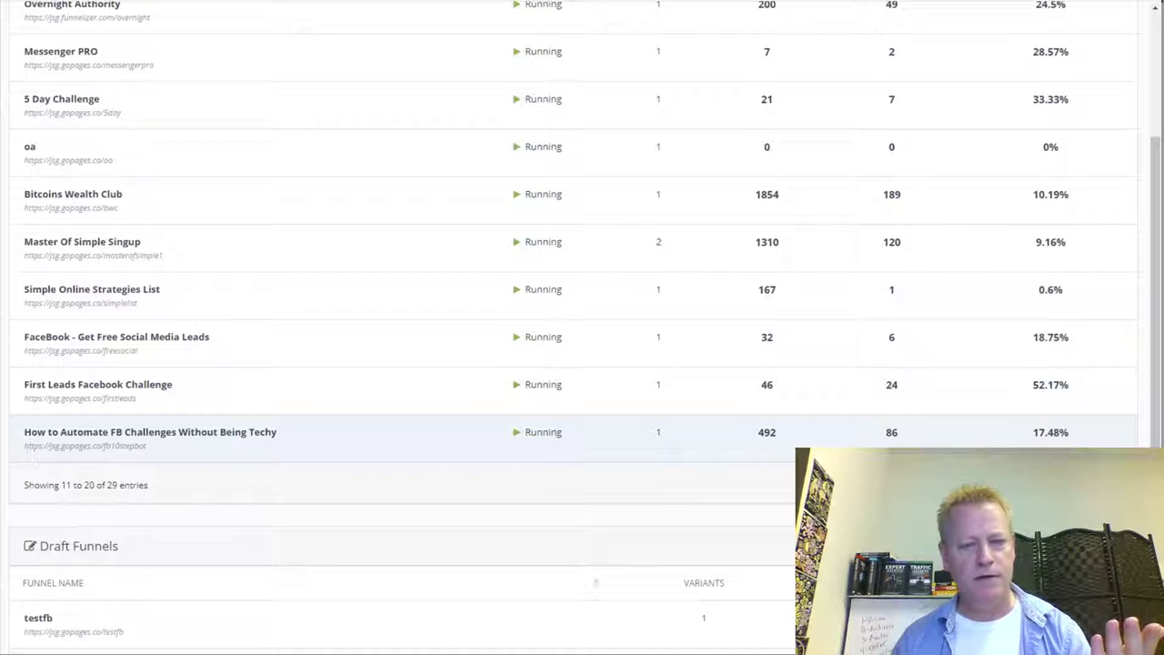
pyautogui.click(1016, 485)
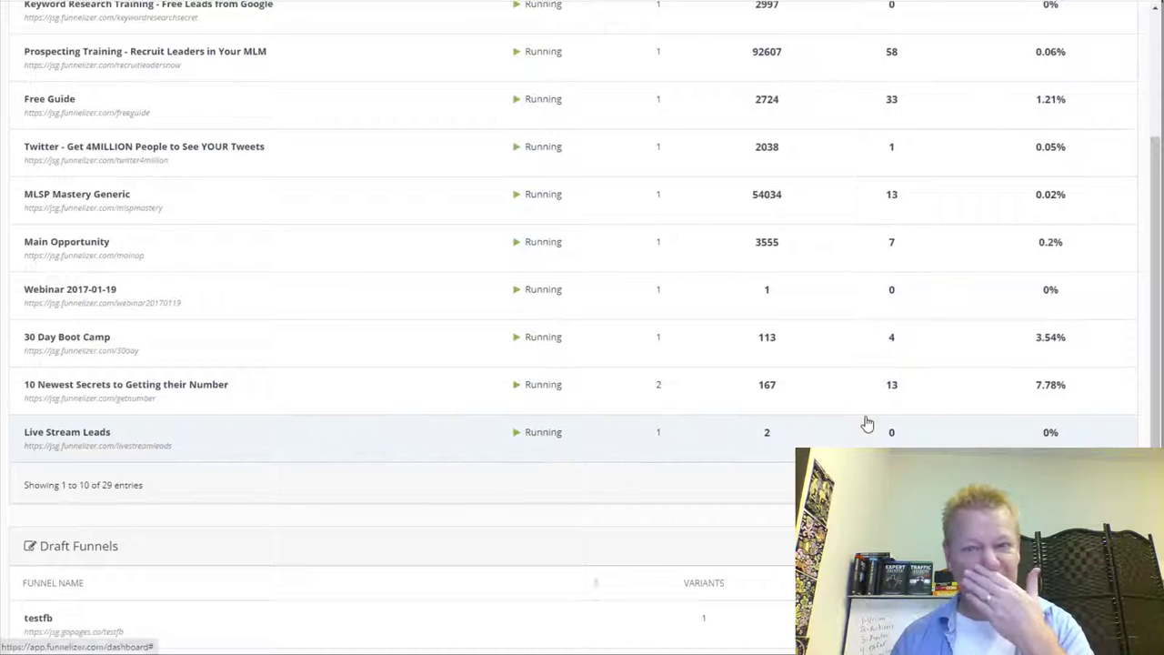
# Page to active funnels 21–29 and bring up The 2 Hour Work Day row menu
pyautogui.scroll(3, 825, 301)
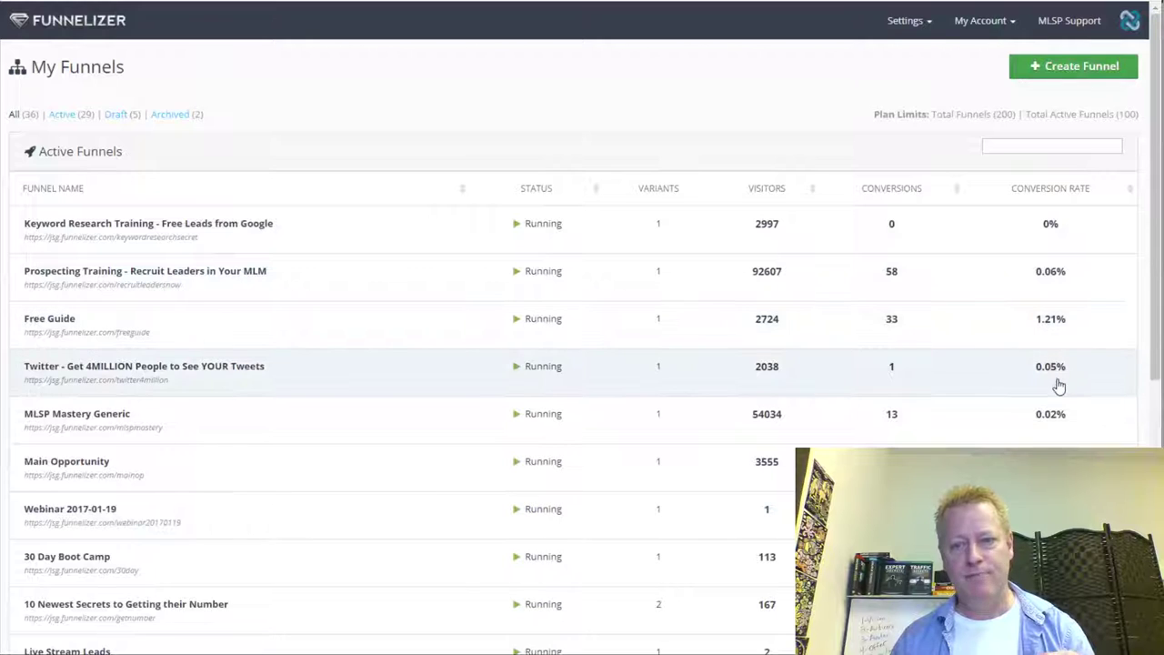
pyautogui.scroll(-2, 1050, 422)
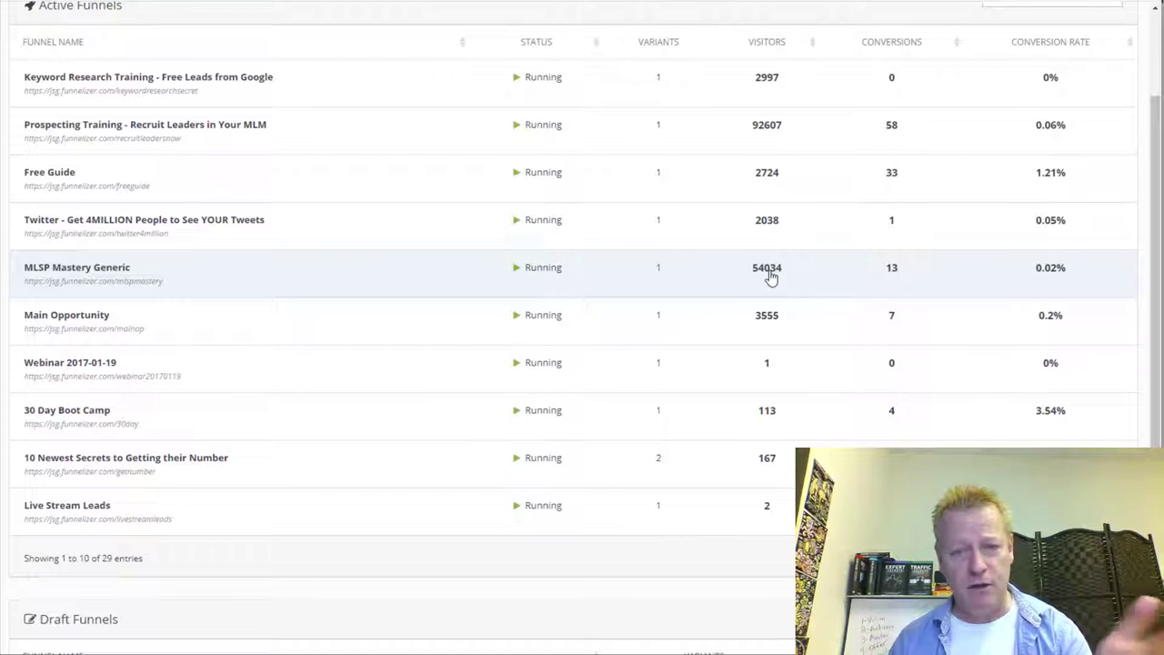
pyautogui.scroll(-3, 663, 270)
pyautogui.scroll(3, 675, 260)
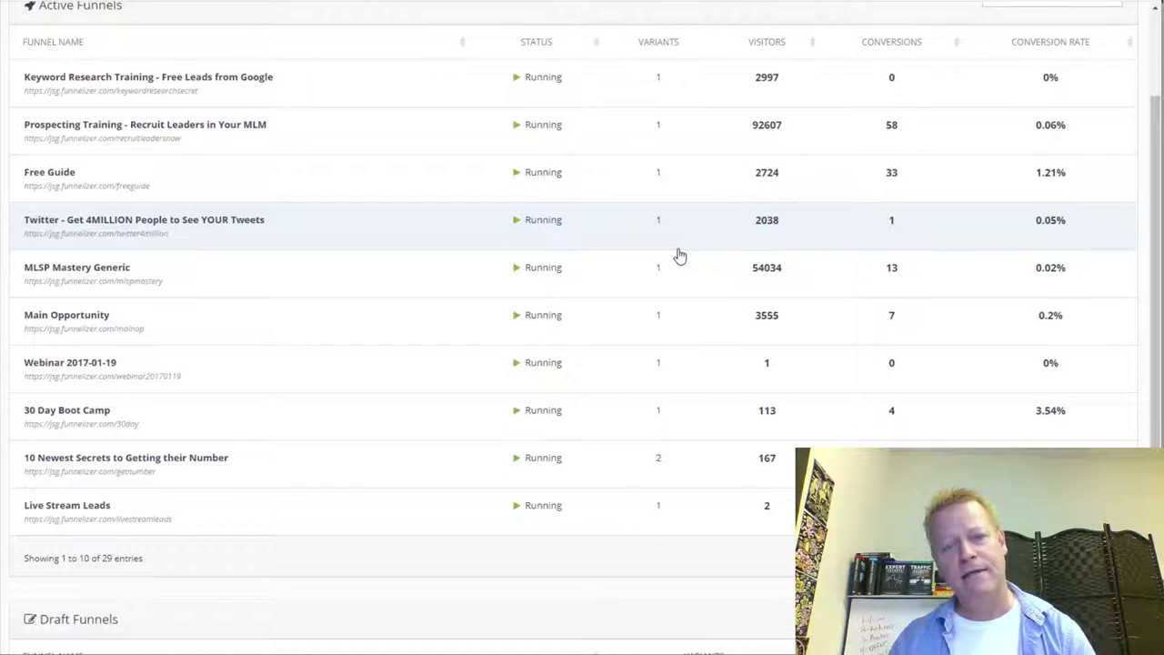
pyautogui.click(1064, 557)
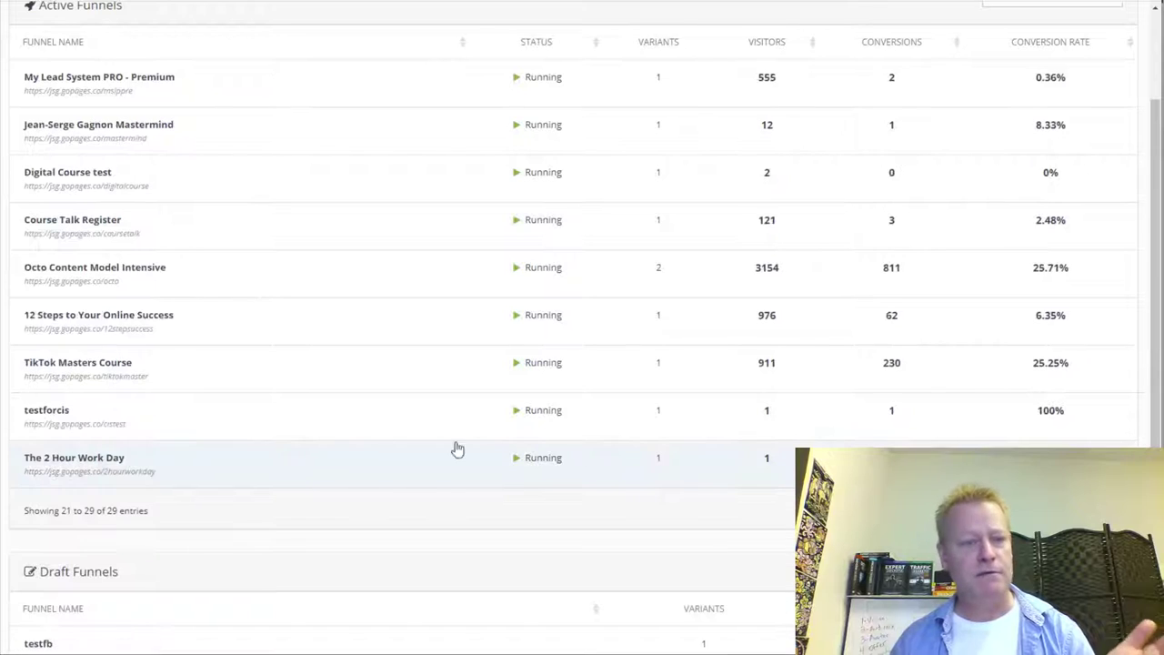
pyautogui.rightClick(177, 471)
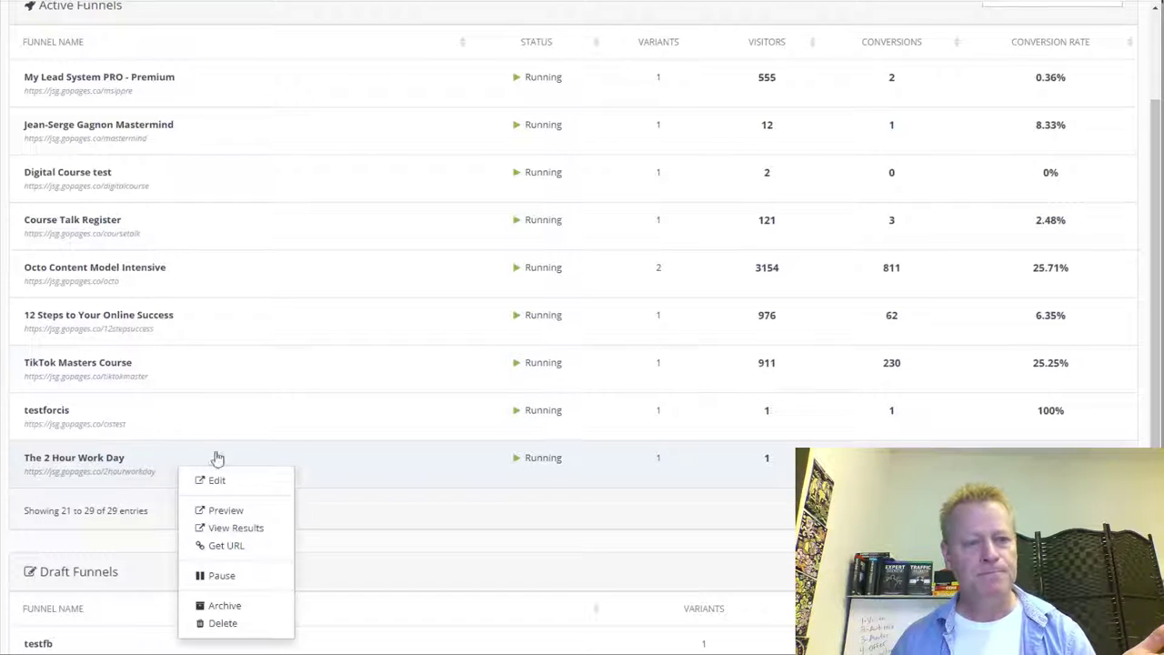
# Preview The 2 Hour Work Day funnel's page and scroll through it
pyautogui.click(239, 512)
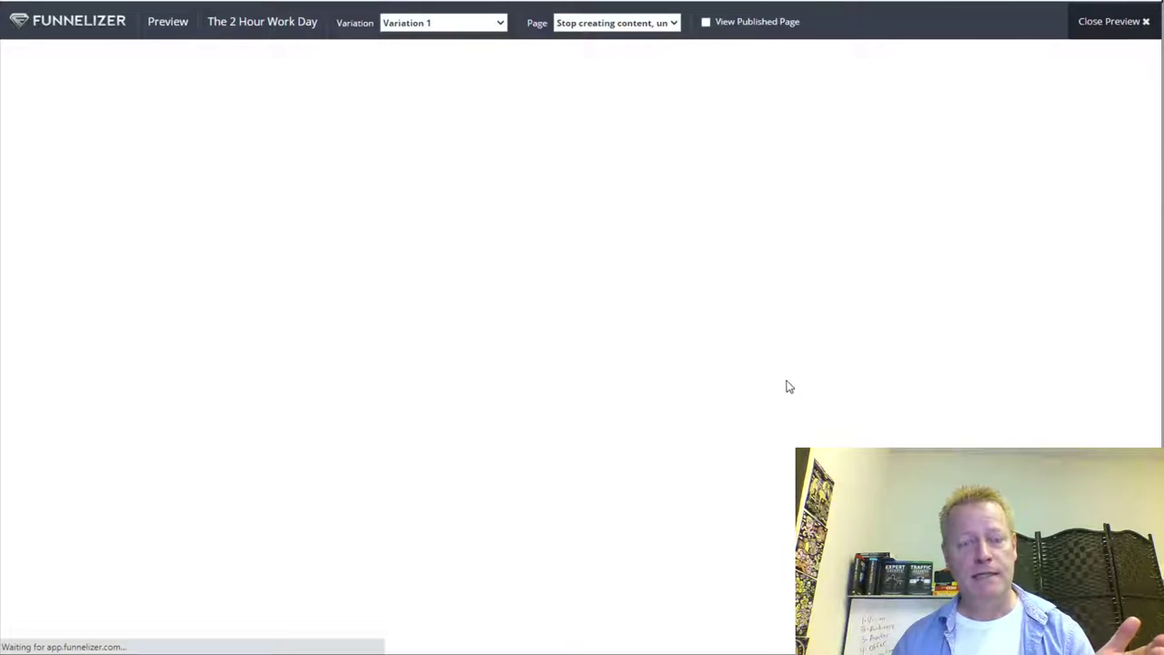
pyautogui.scroll(-5, 618, 409)
pyautogui.scroll(-5, 612, 421)
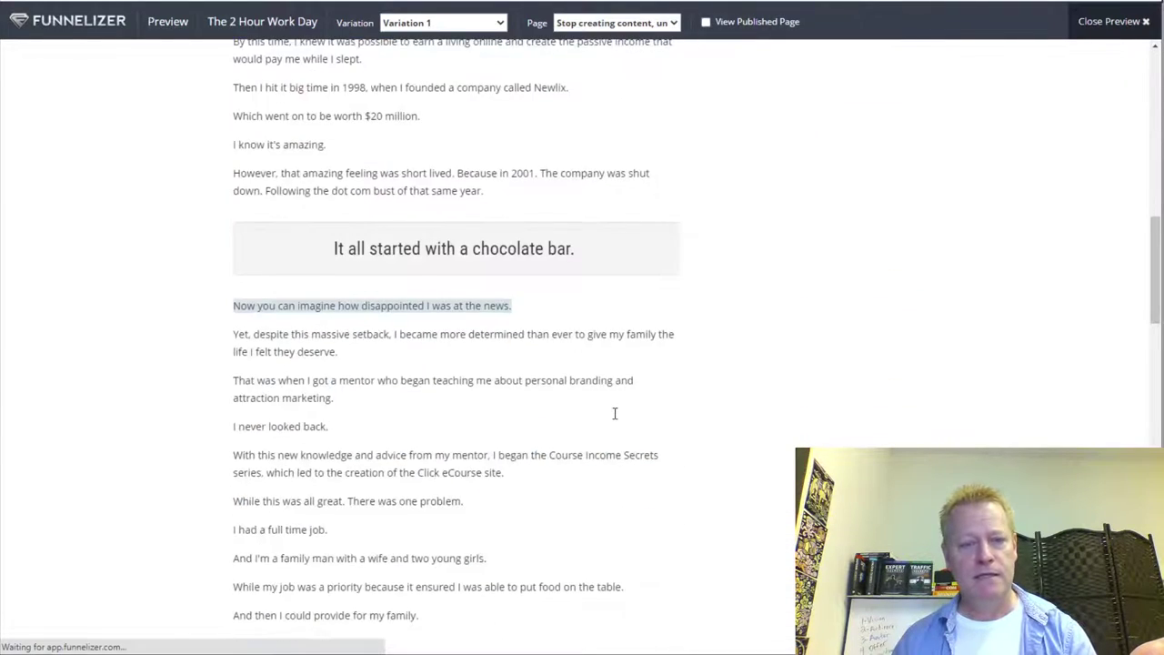
pyautogui.scroll(9, 613, 414)
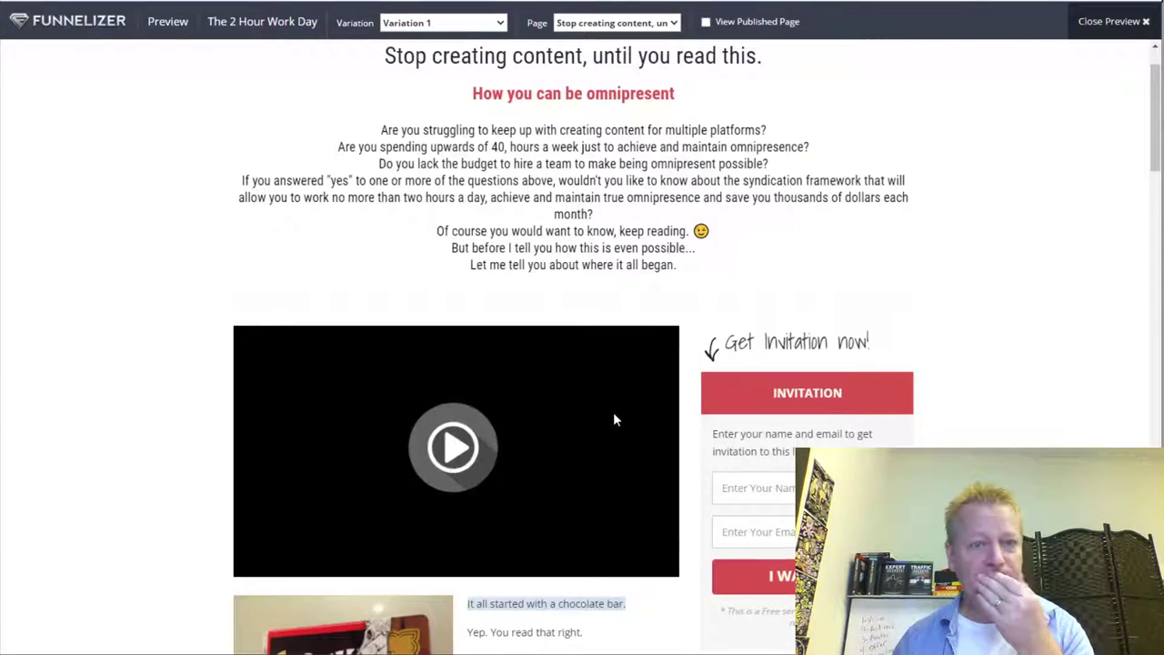
pyautogui.scroll(-3, 935, 400)
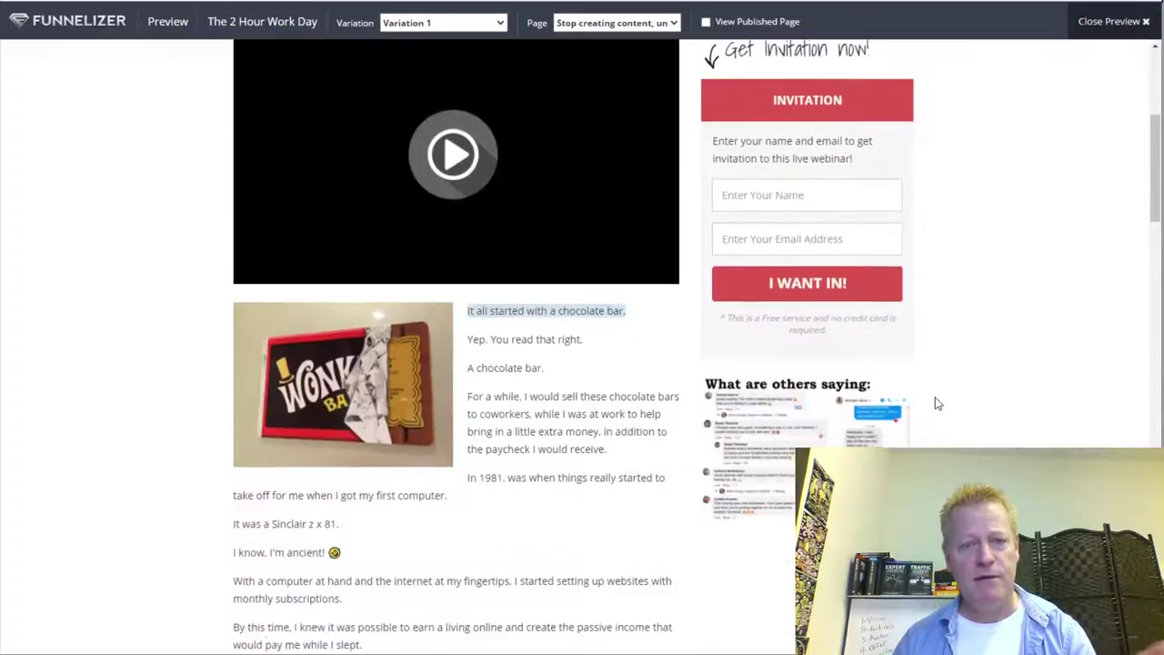
pyautogui.scroll(-13, 935, 397)
pyautogui.scroll(-11, 788, 434)
pyautogui.scroll(6, 788, 434)
pyautogui.scroll(20, 789, 433)
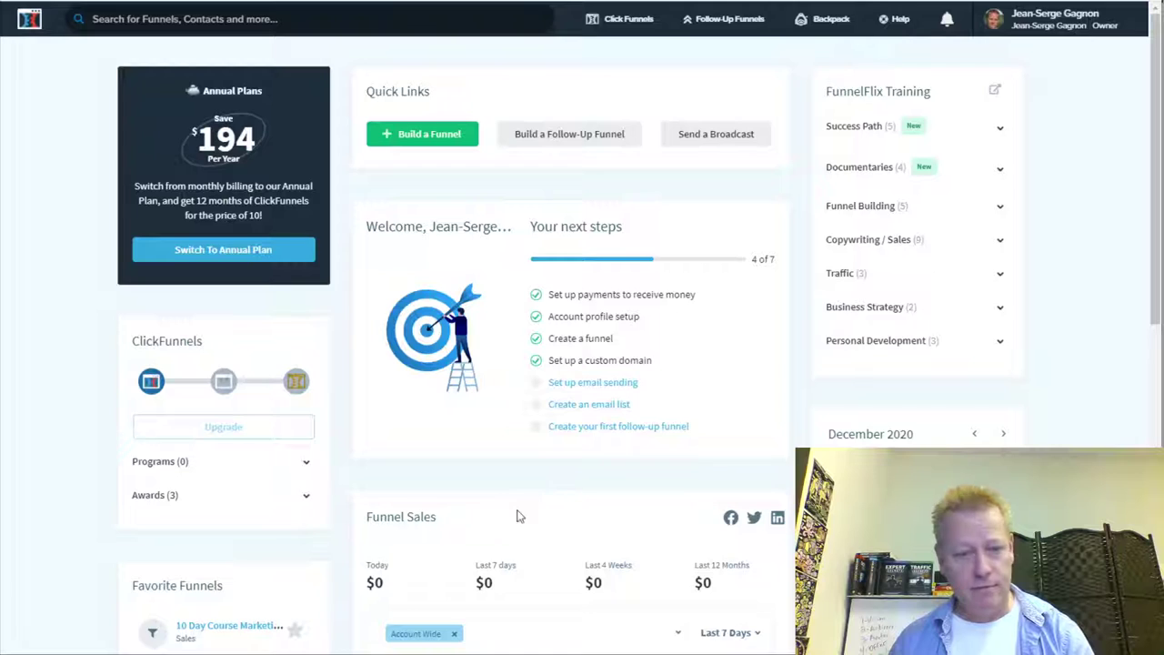
# Scroll the dashboard, then choose Build Funnel from the Click Funnels top menu
pyautogui.scroll(-3, 517, 515)
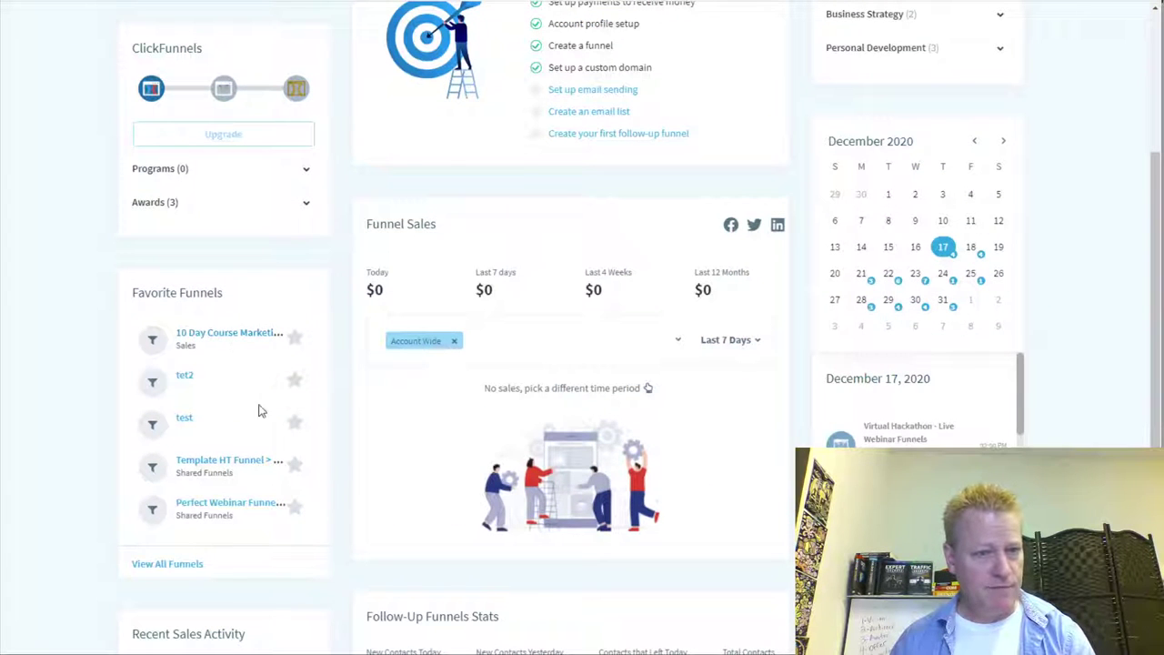
pyautogui.scroll(-3, 683, 333)
pyautogui.scroll(6, 671, 325)
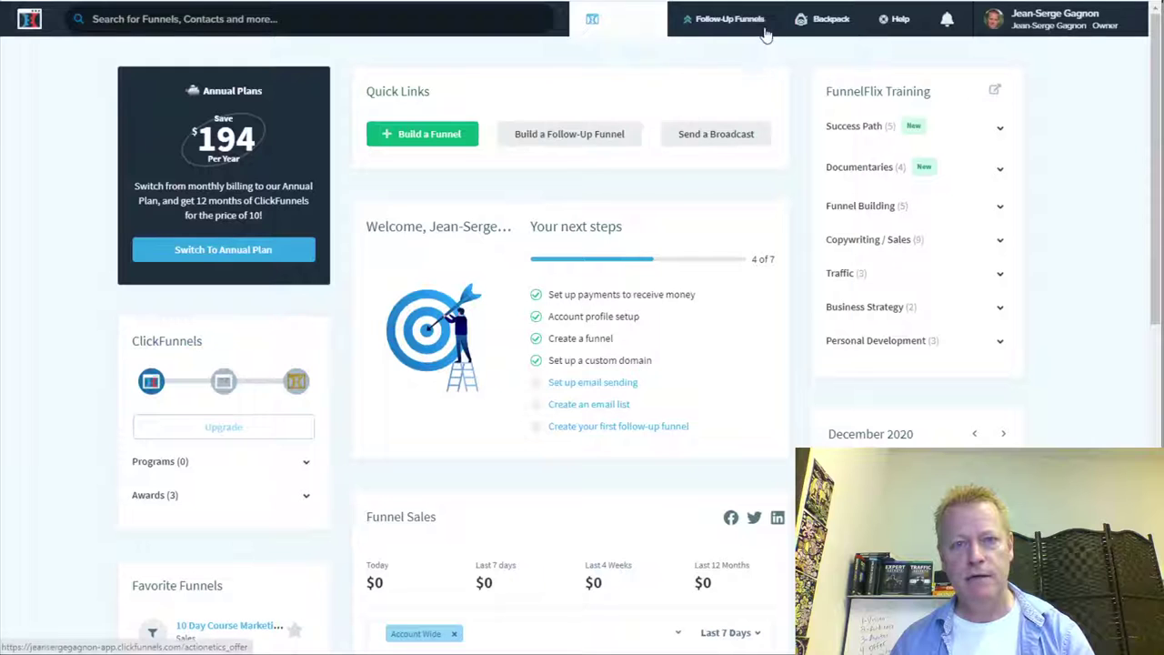
pyautogui.moveTo(628, 30)
pyautogui.click(602, 185)
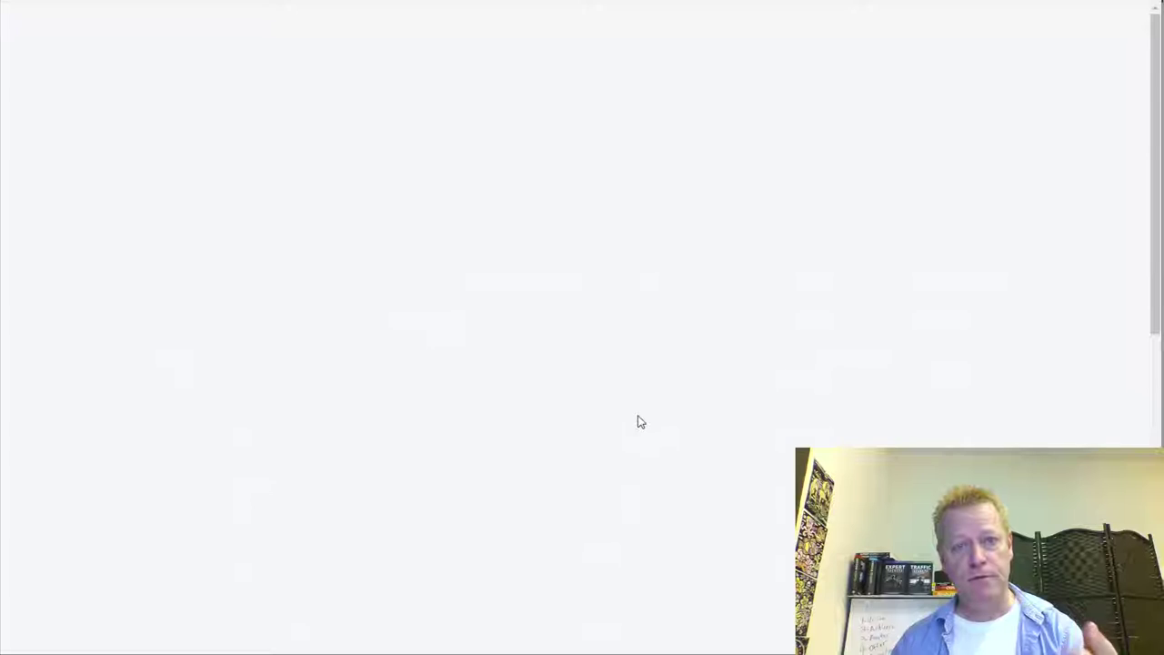
# Scroll through the Funnels page listing all the account's funnels
pyautogui.scroll(-6, 575, 426)
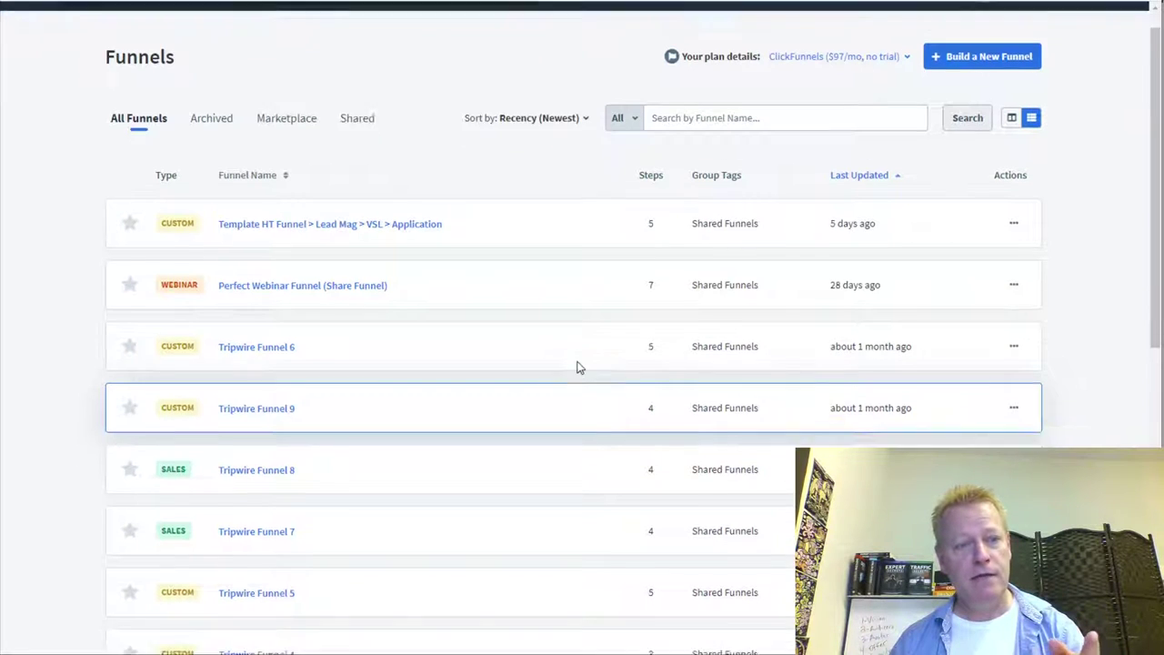
pyautogui.scroll(-2, 550, 248)
pyautogui.scroll(2, 549, 246)
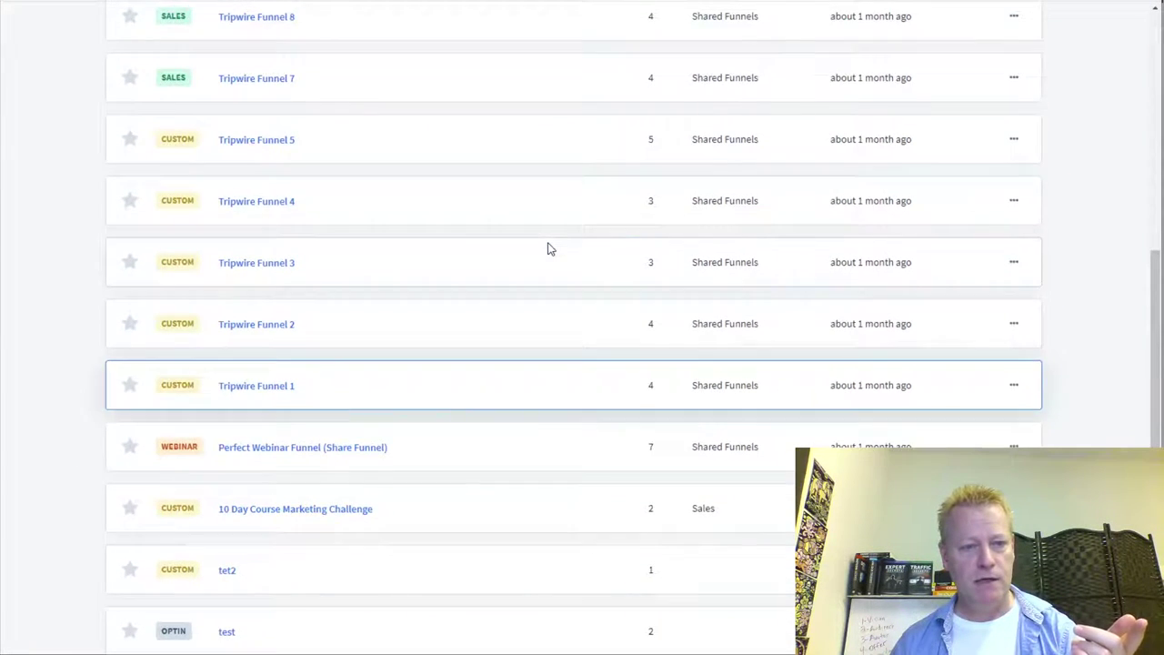
pyautogui.scroll(-2, 548, 246)
pyautogui.scroll(7, 546, 250)
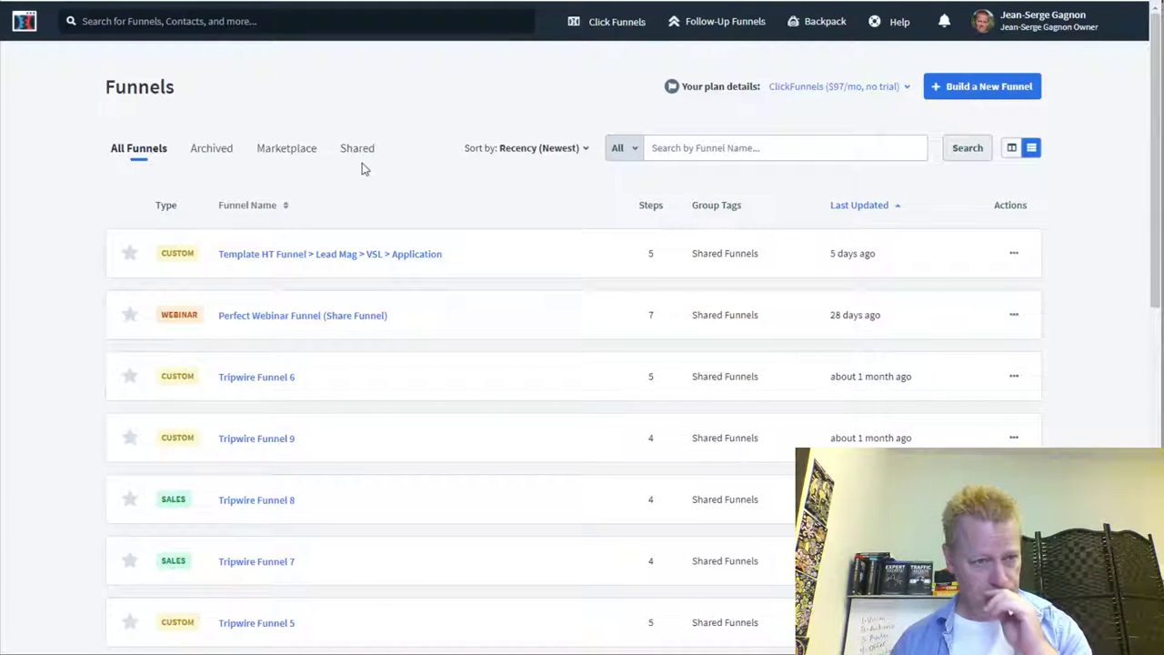
pyautogui.scroll(-1, 567, 344)
pyautogui.scroll(-5, 567, 341)
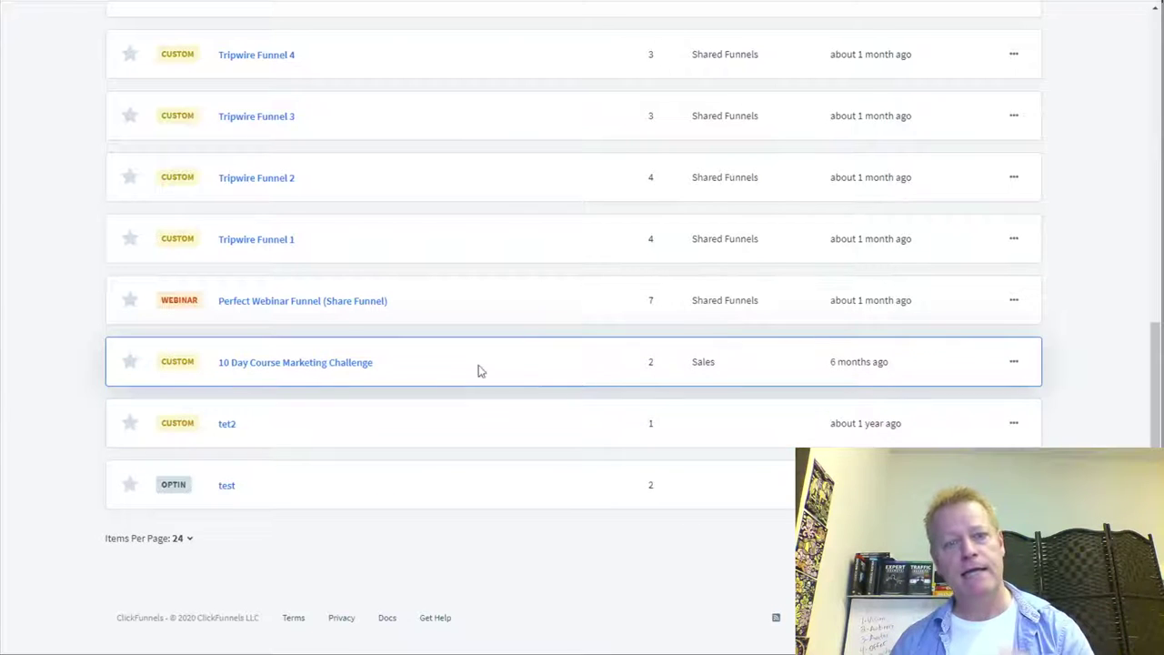
pyautogui.scroll(4, 525, 459)
pyautogui.scroll(2, 532, 455)
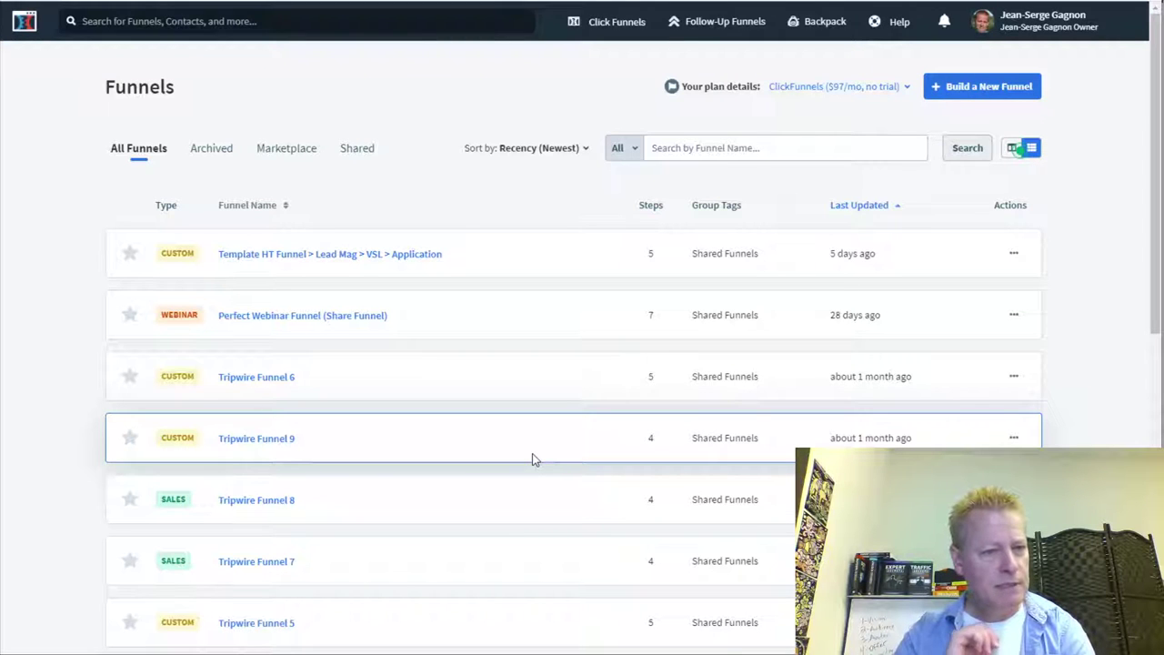
pyautogui.scroll(-1, 555, 452)
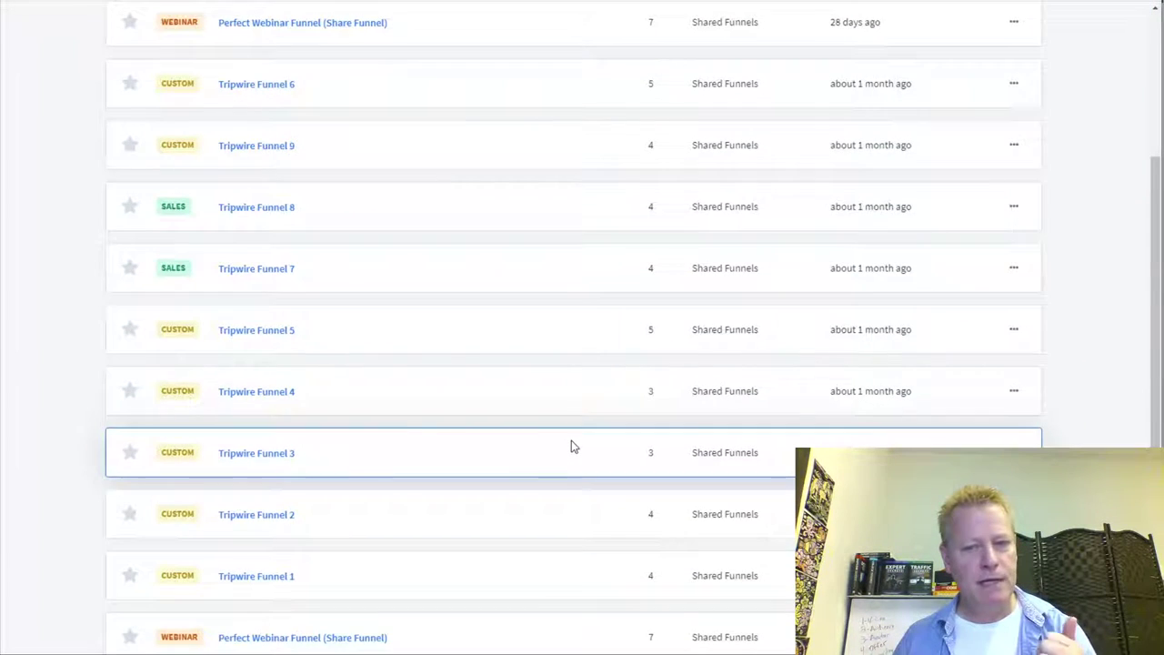
pyautogui.scroll(-4, 569, 444)
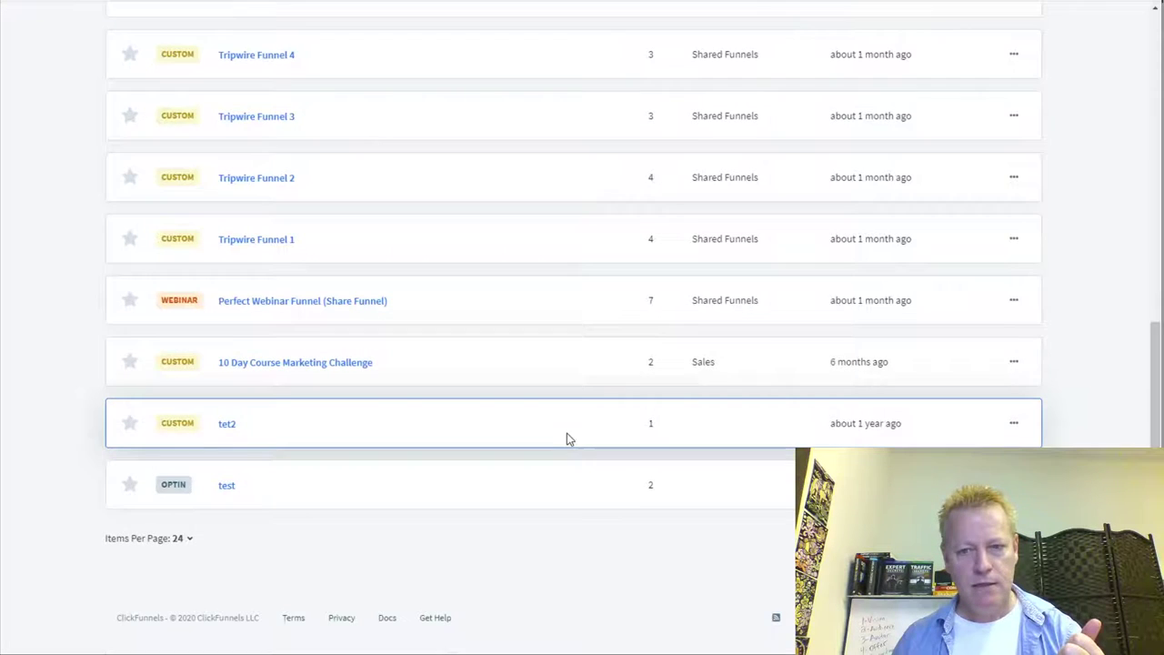
pyautogui.scroll(15, 567, 437)
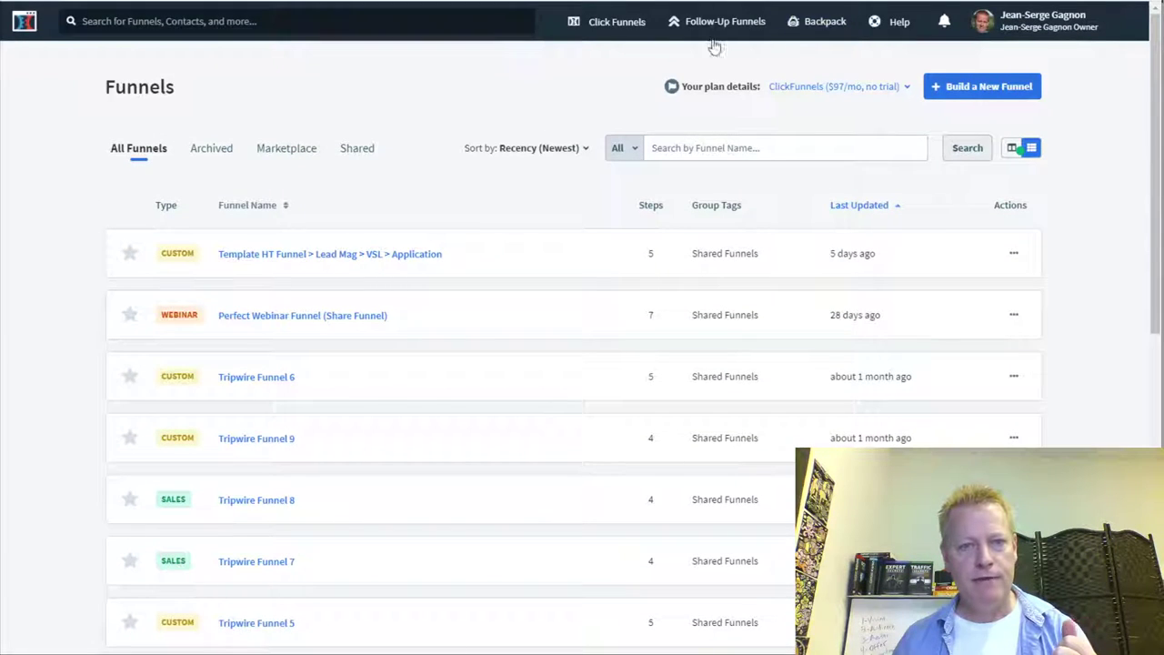
# Switch to the browser window with the ClickFunnels sales page
pyautogui.moveTo(617, 33)
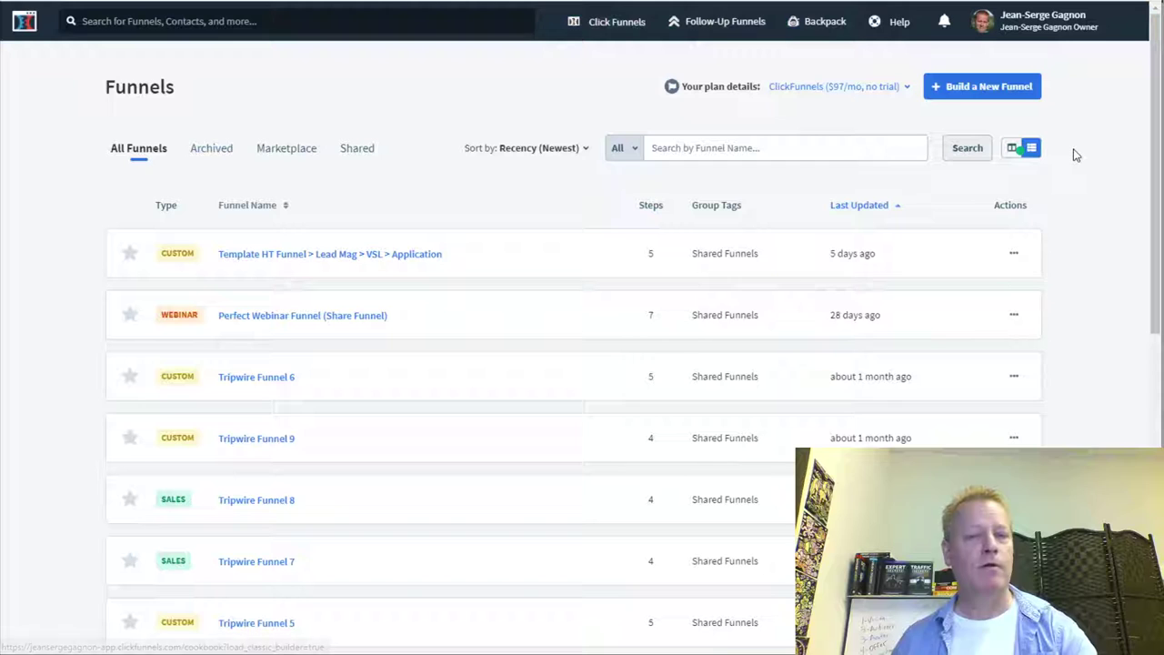
pyautogui.press('super+w')
pyautogui.press('Escape')
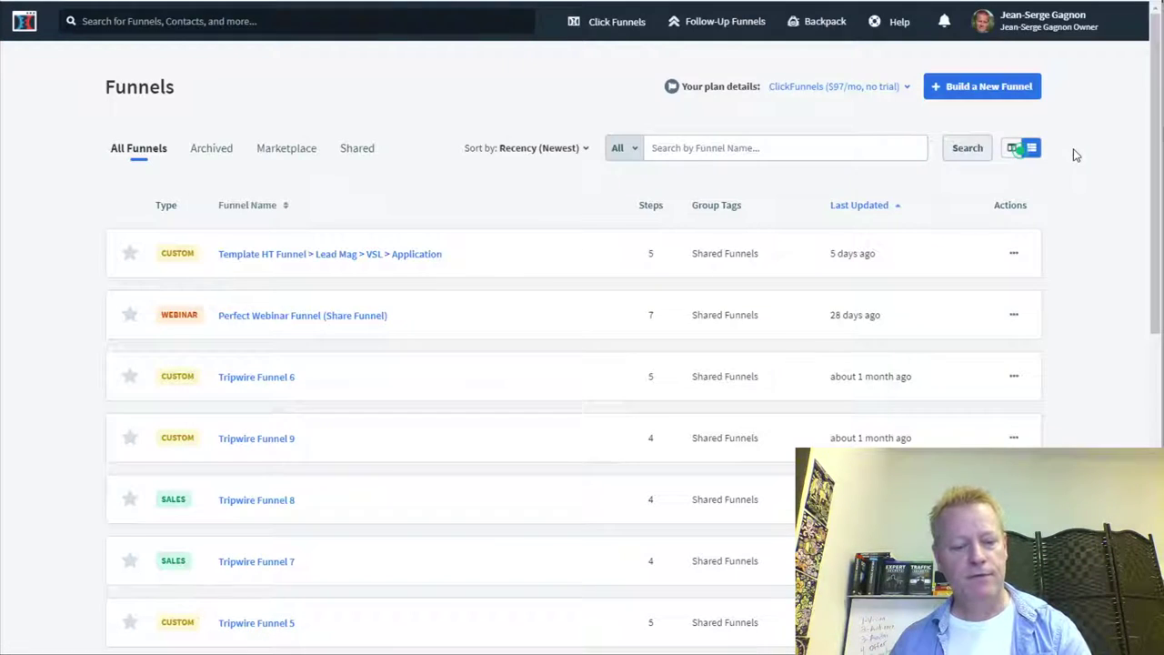
pyautogui.press('super+w')
pyautogui.press('Right')
pyautogui.press('Return')
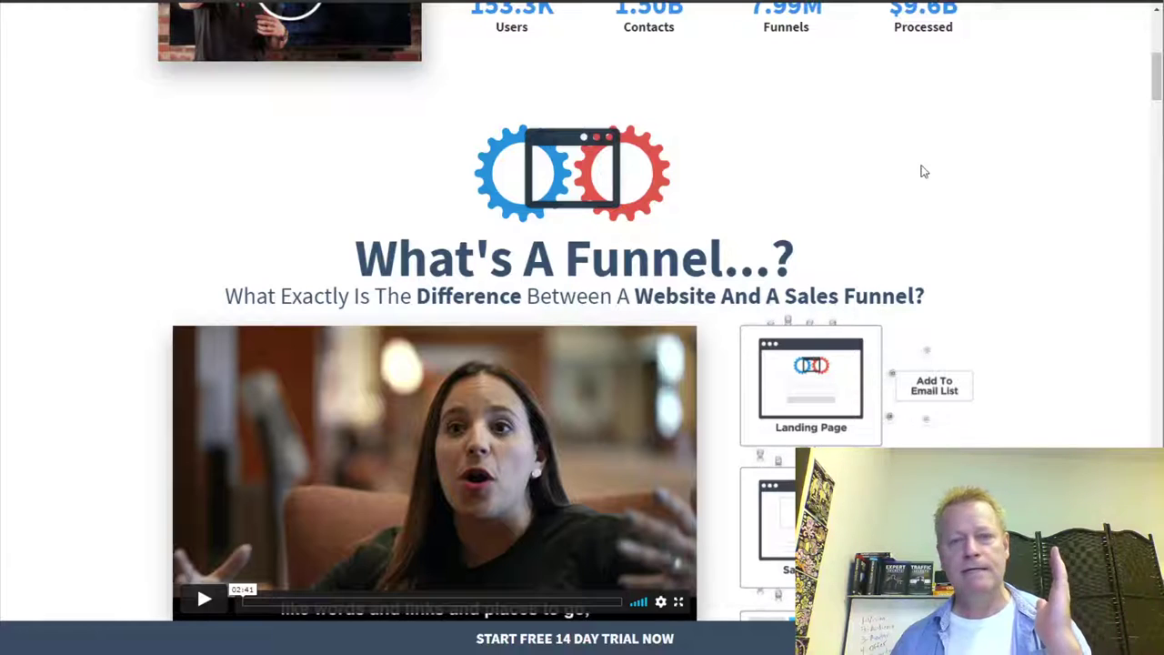
pyautogui.scroll(5, 917, 164)
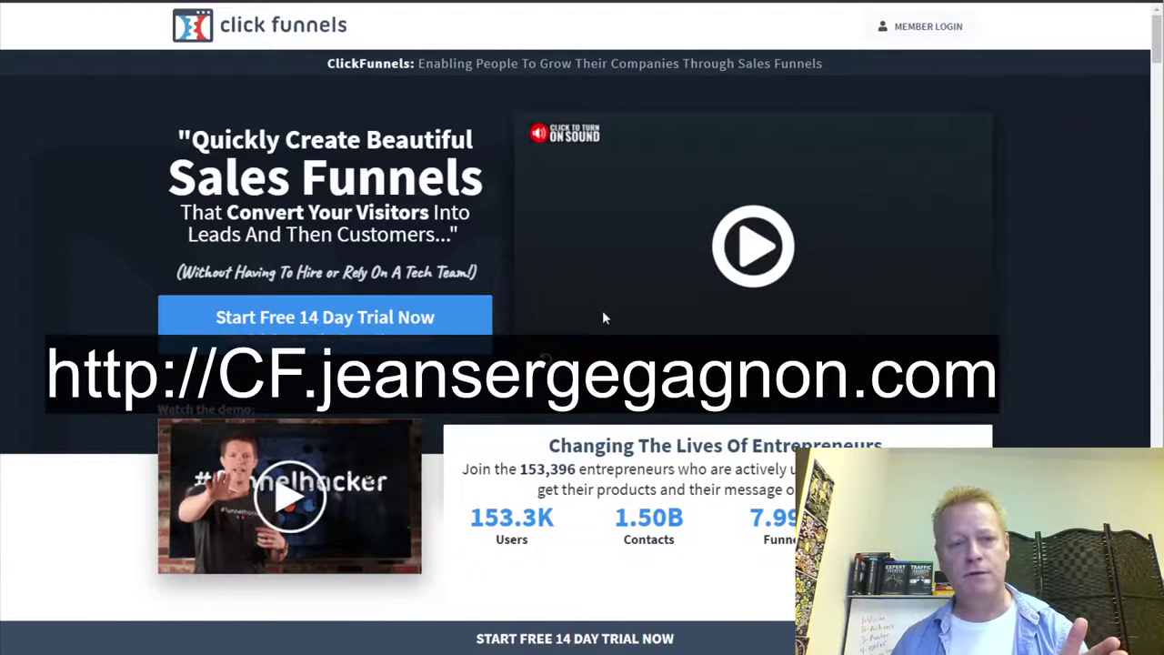
pyautogui.scroll(-12, 602, 317)
pyautogui.scroll(12, 609, 314)
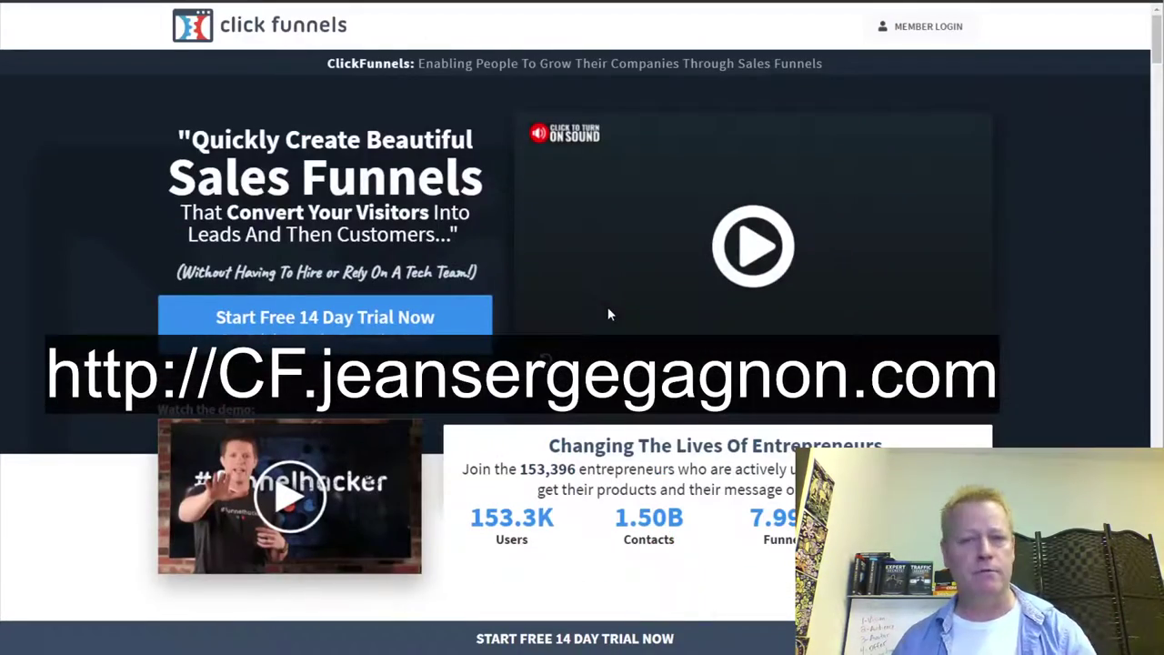
pyautogui.scroll(-4, 608, 315)
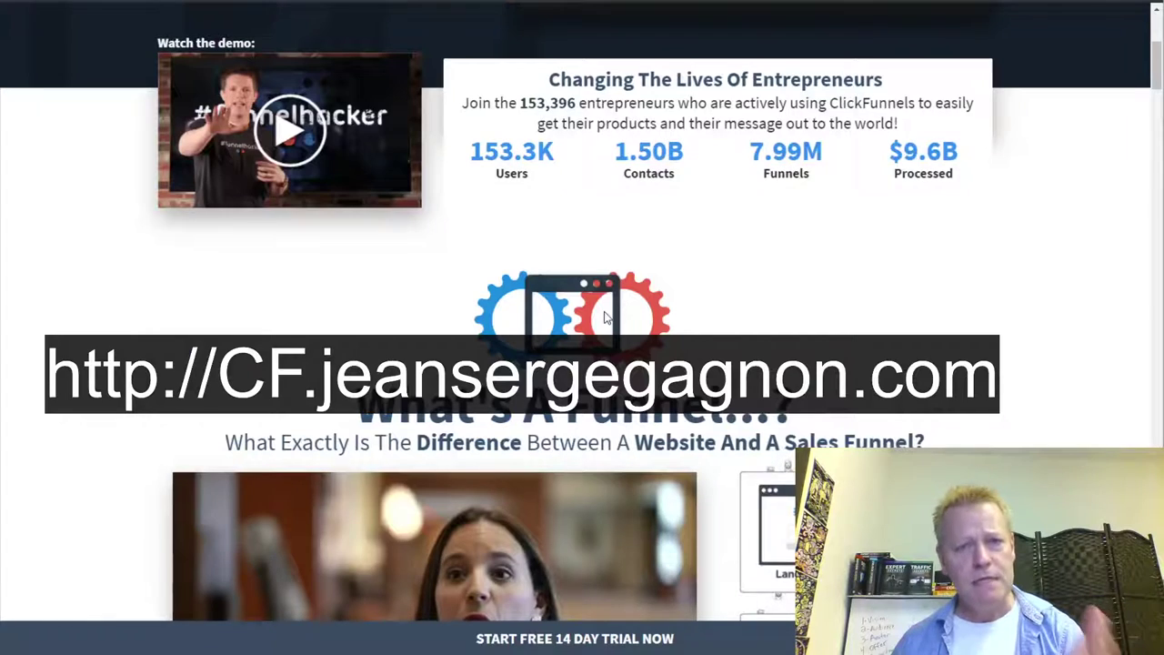
pyautogui.scroll(-5, 608, 316)
pyautogui.scroll(-4, 612, 318)
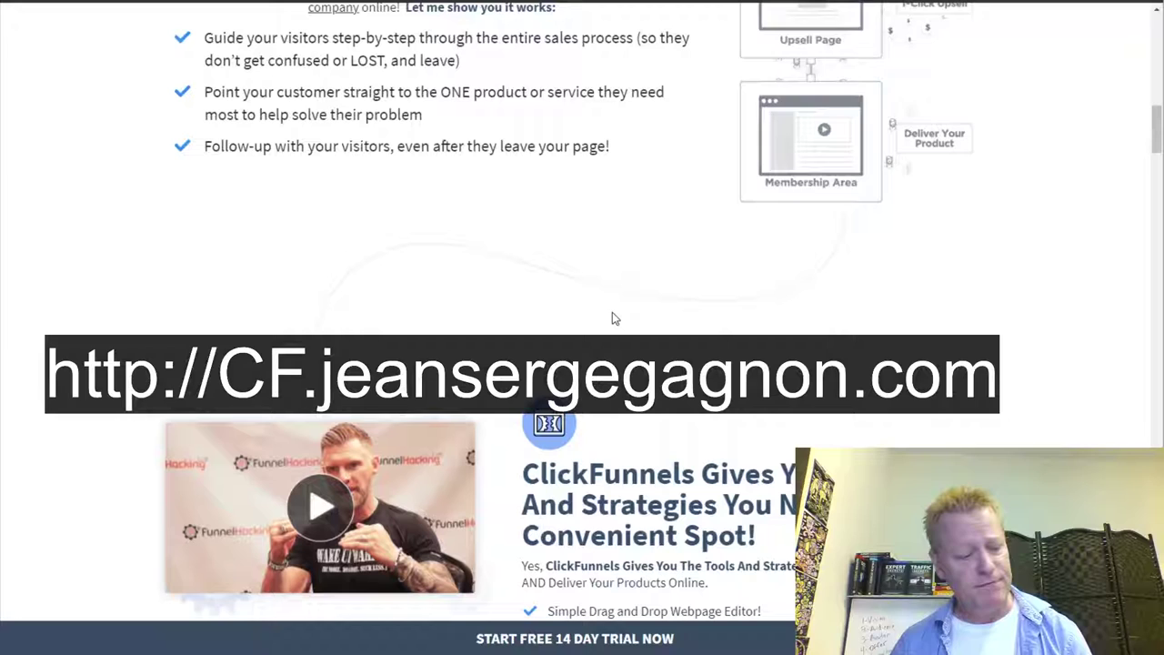
pyautogui.scroll(-7, 612, 314)
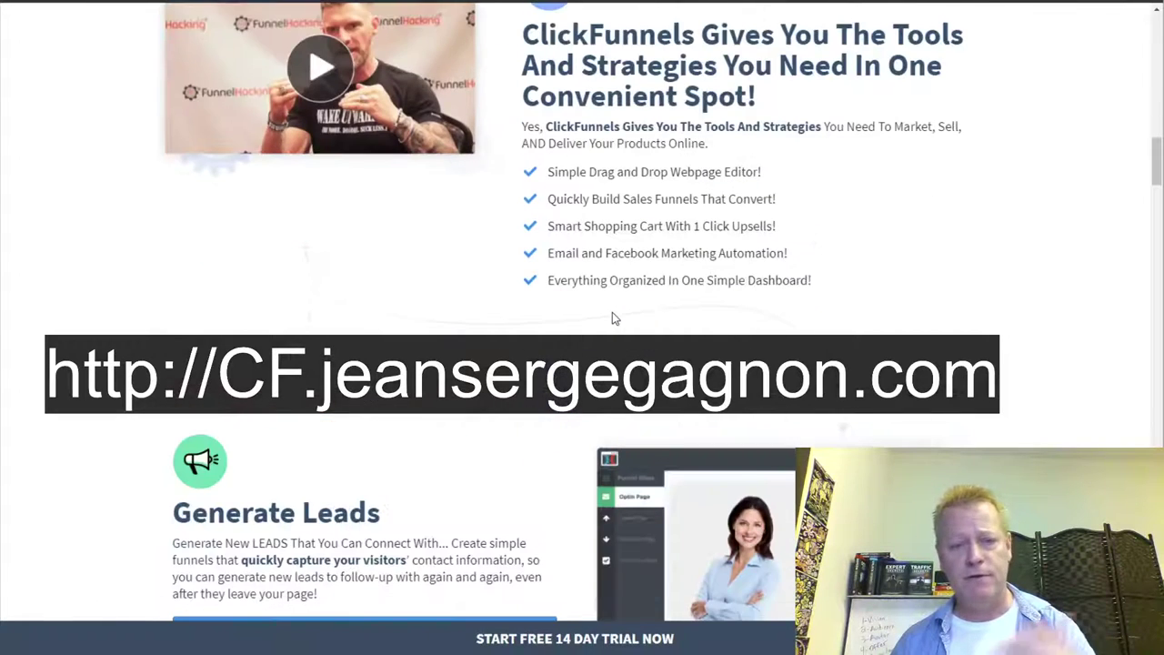
pyautogui.scroll(-1, 612, 319)
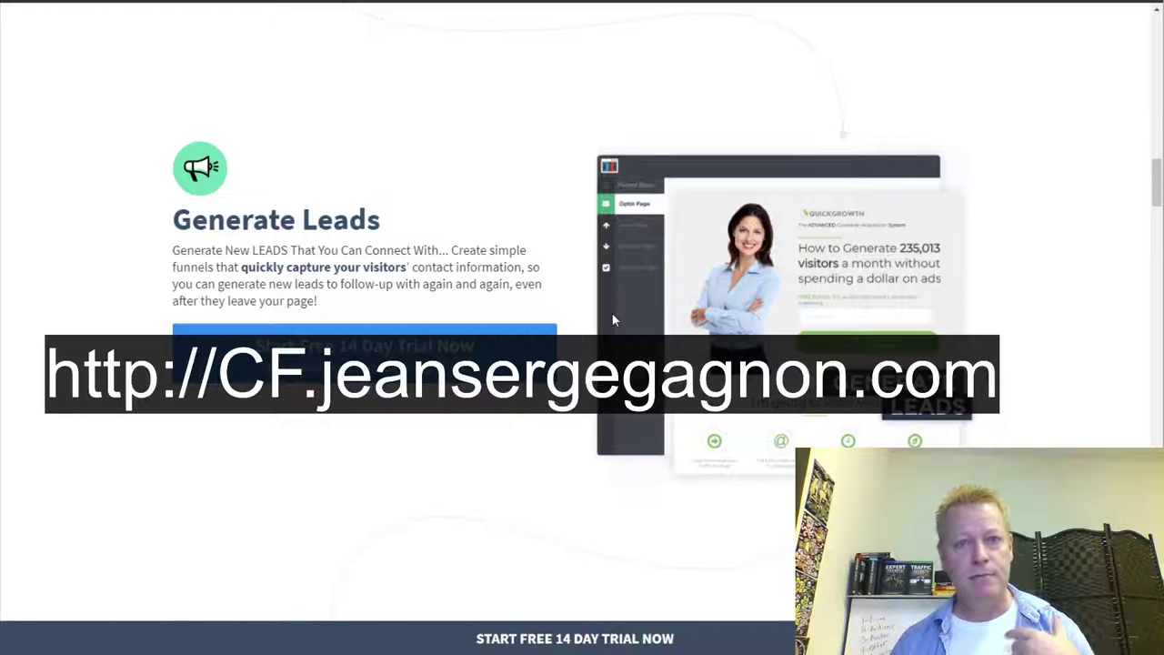
pyautogui.scroll(10, 611, 311)
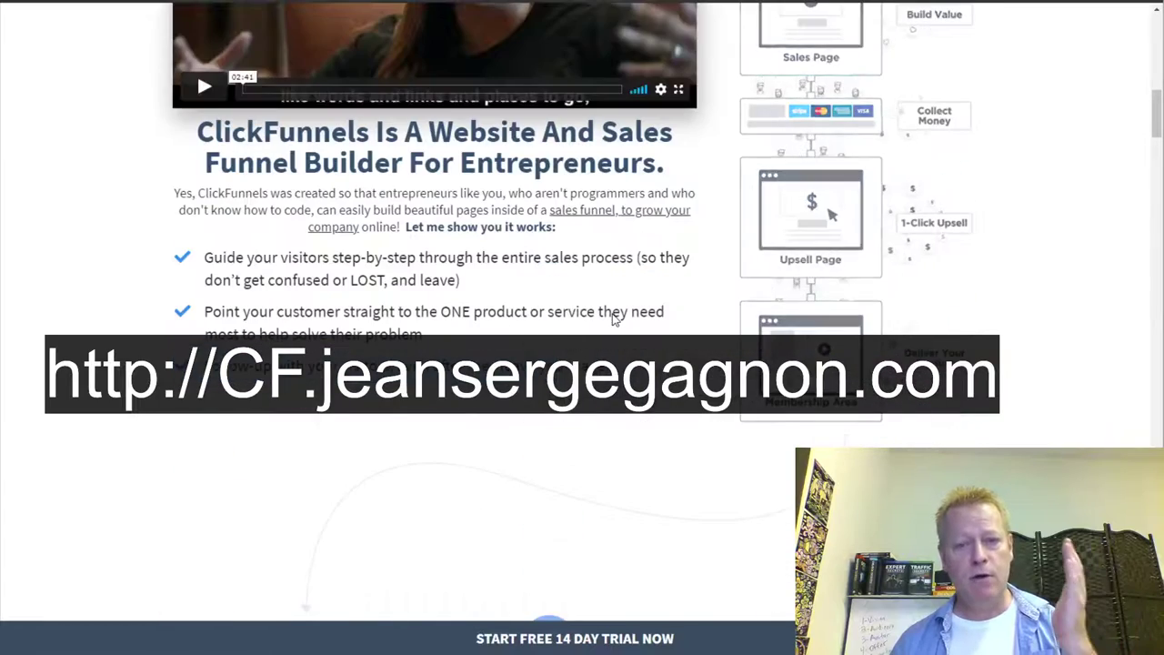
pyautogui.scroll(8, 614, 315)
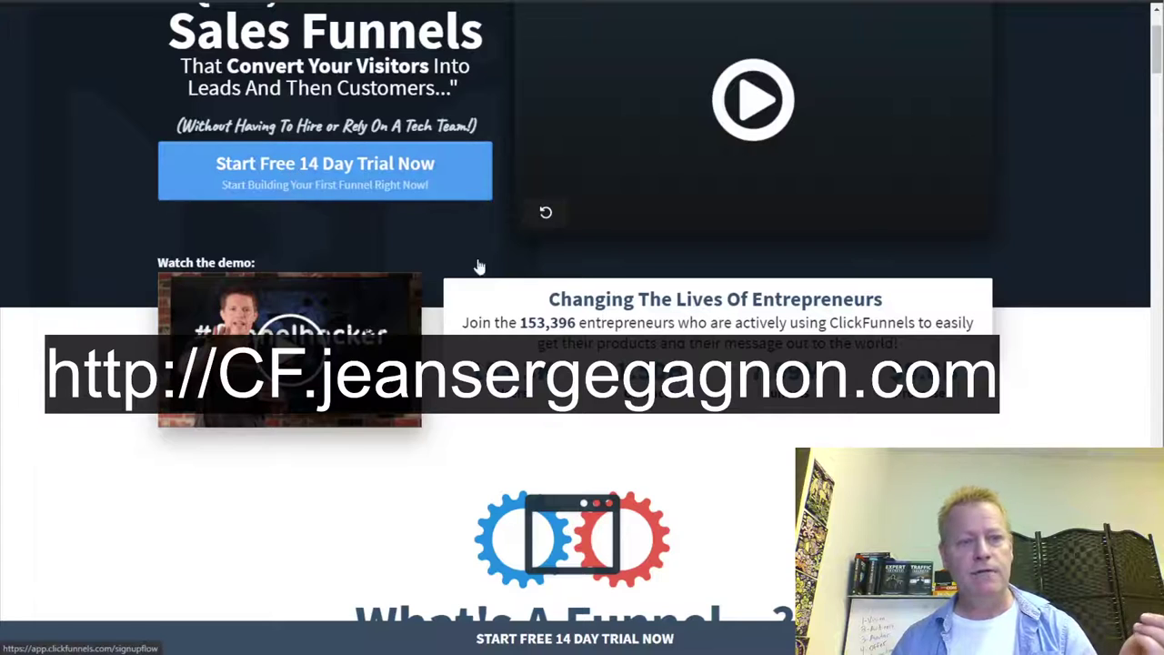
pyautogui.click(532, 315)
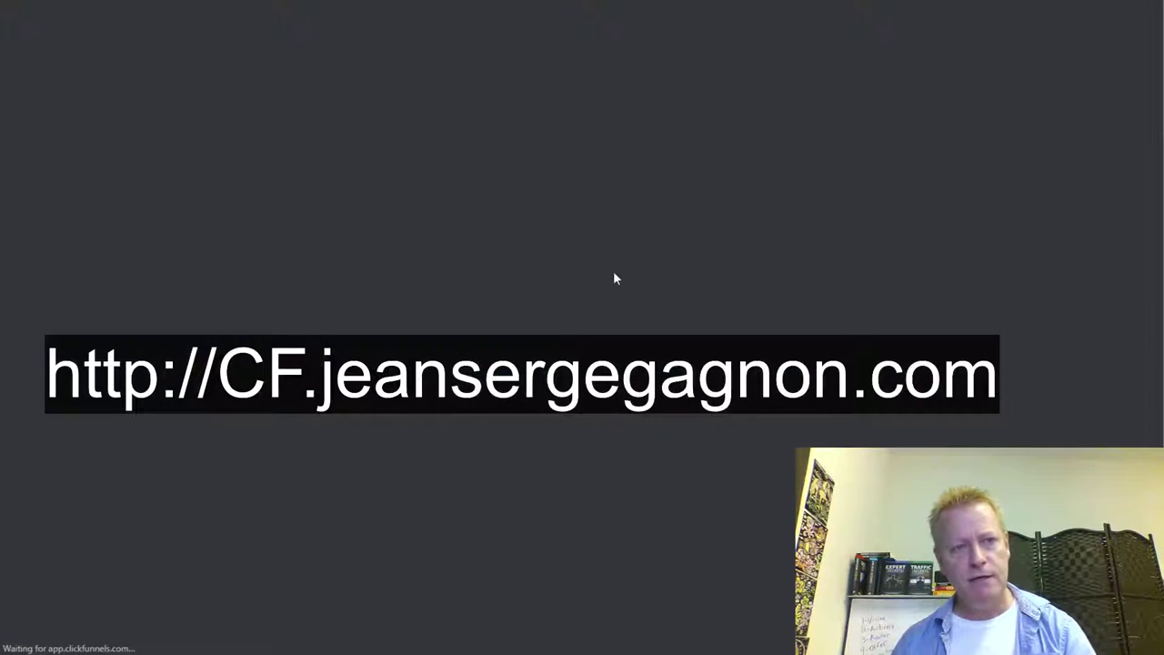
pyautogui.scroll(-3, 595, 214)
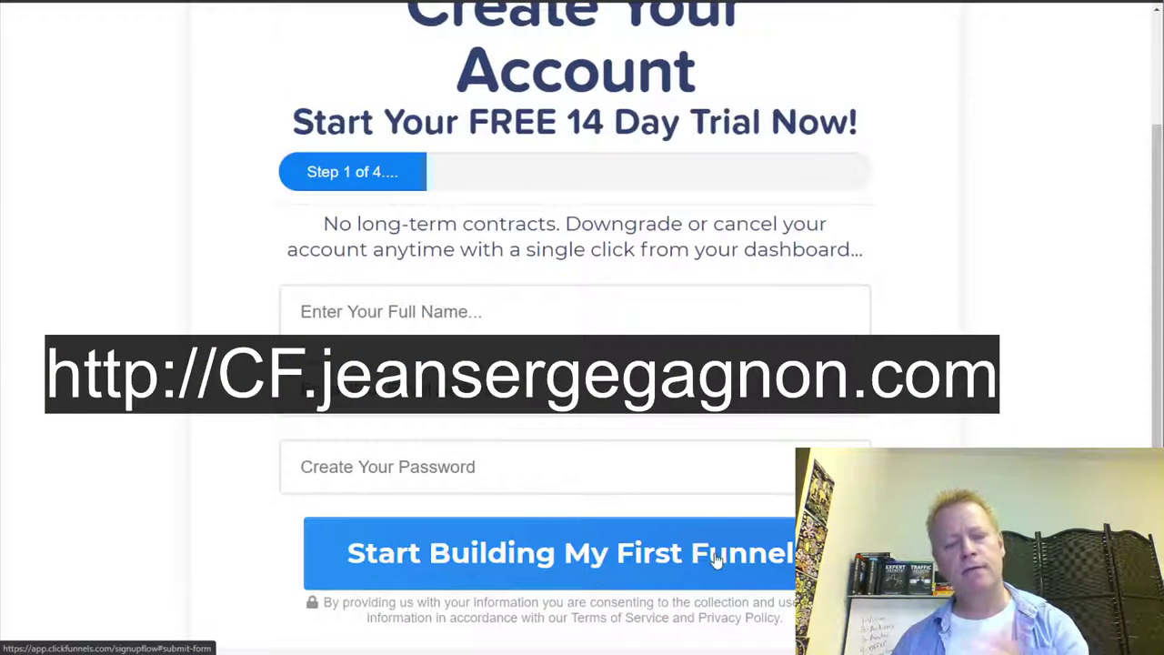
pyautogui.click(715, 558)
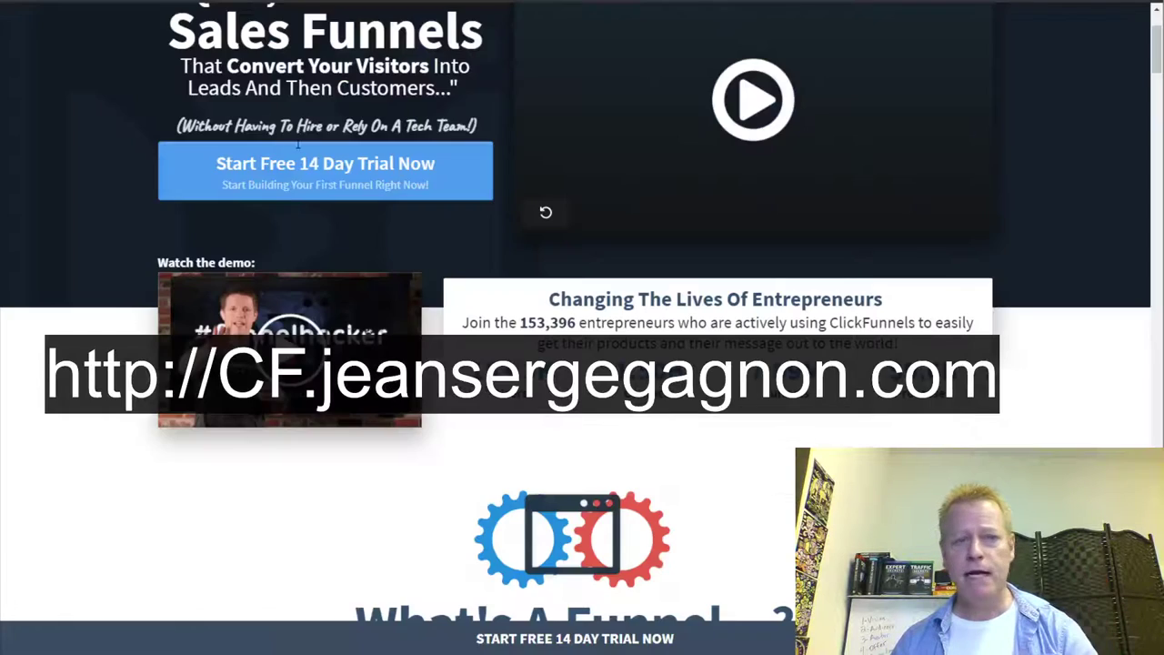
# Return to the Funnels list window showing Perfect Webinar Funnel and Tripwire Funnels
pyautogui.scroll(-5, 582, 327)
pyautogui.scroll(-3, 582, 327)
pyautogui.scroll(3, 582, 327)
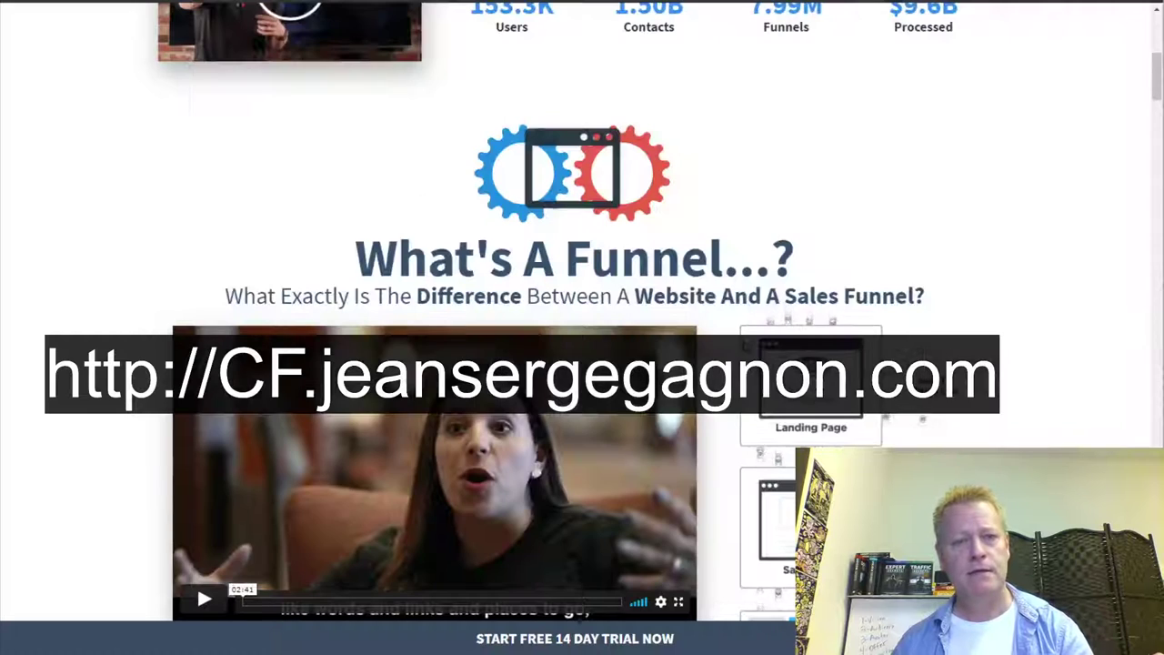
pyautogui.hotkey('alt', 'Tab')
pyautogui.press('Escape')
pyautogui.hotkey('alt', 'Tab')
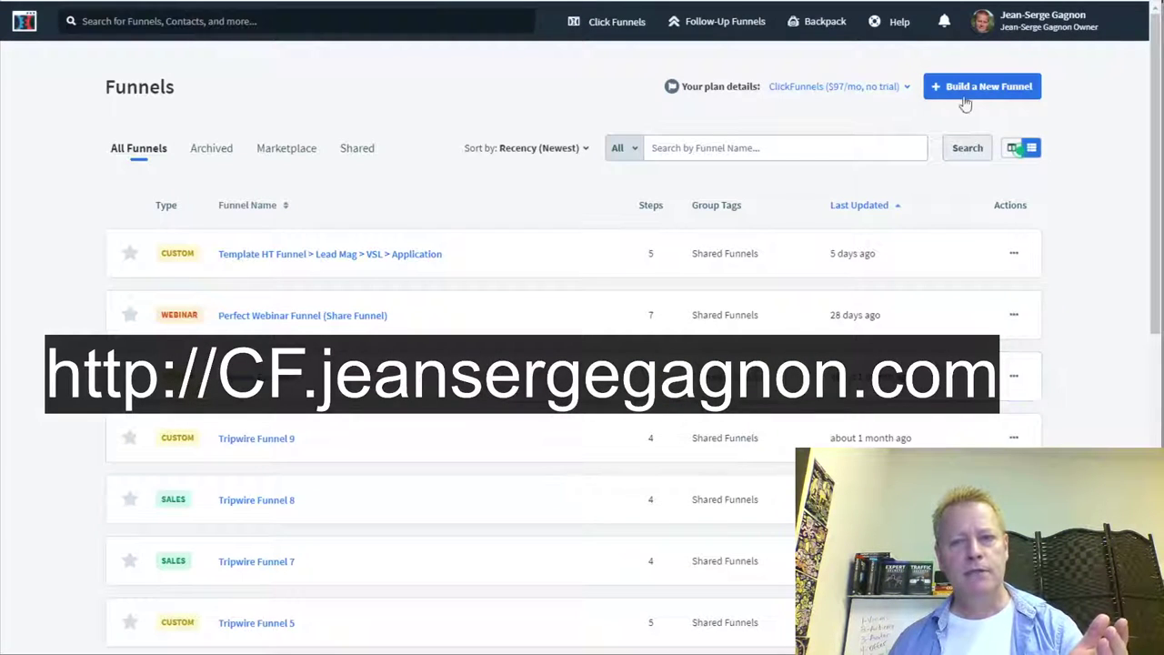
# Go to the account dashboard through the Click Funnels top menu
pyautogui.moveTo(603, 27)
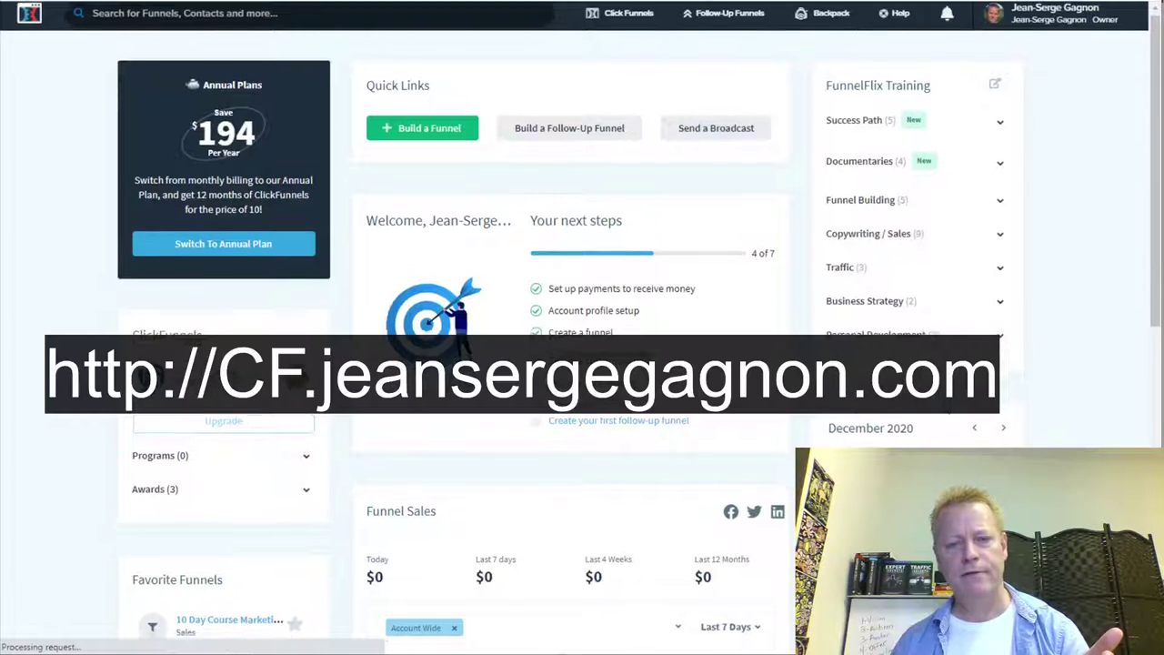
# Highlight the $43.4 affiliate earnings figure, then start building a new funnel
pyautogui.scroll(-3, 648, 461)
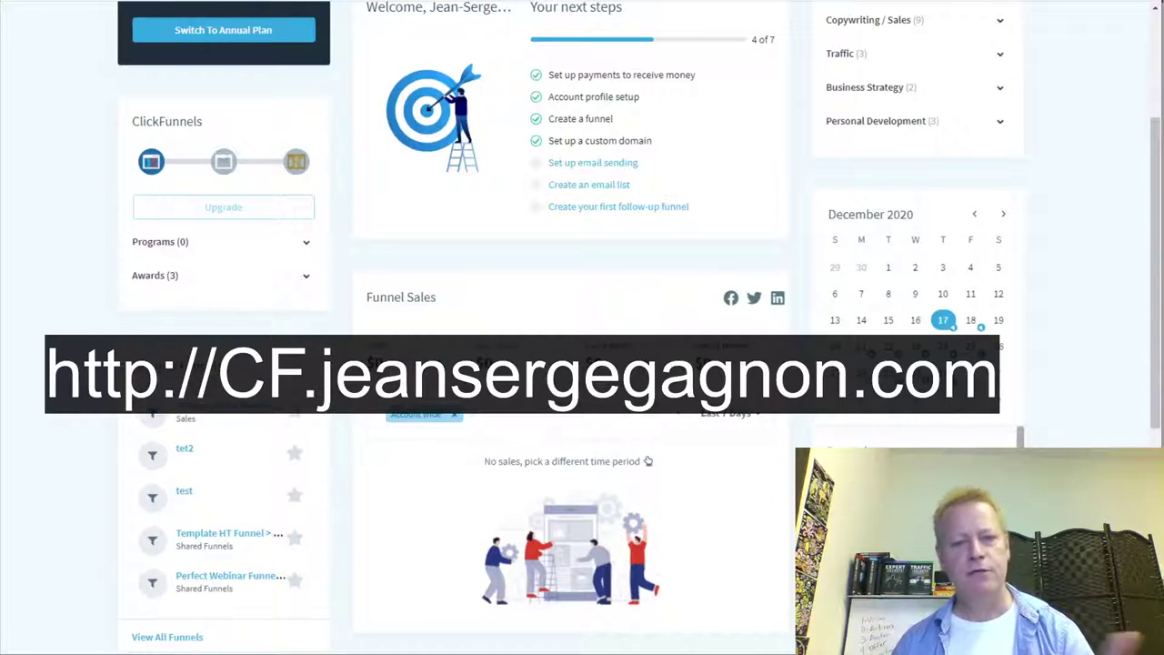
pyautogui.scroll(-5, 792, 285)
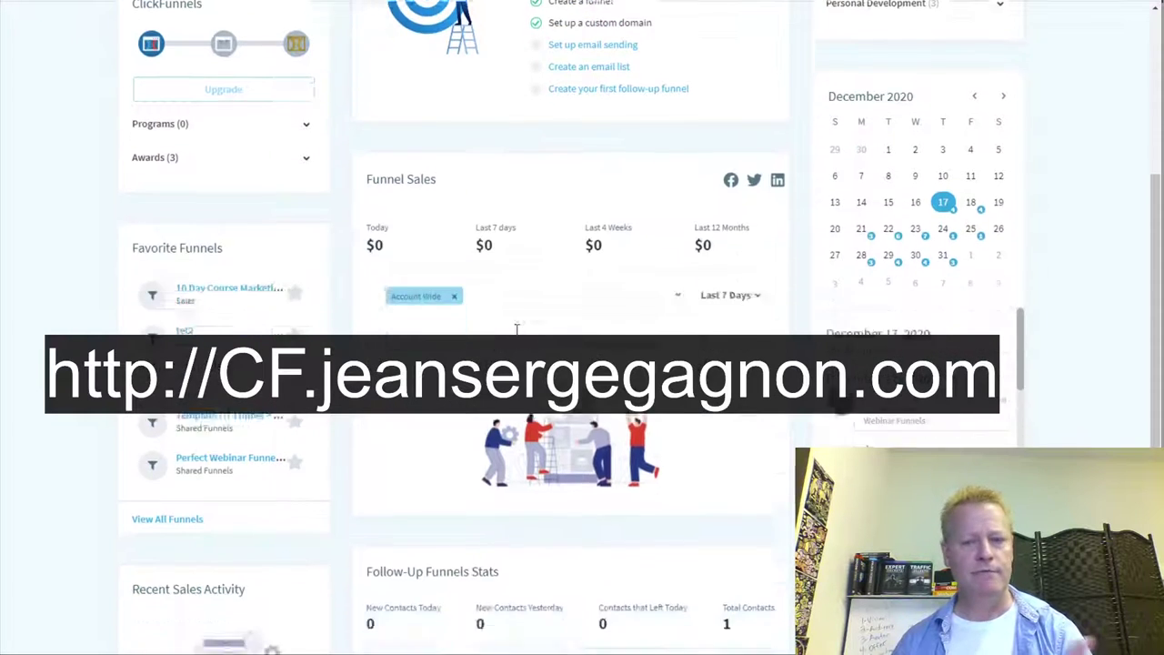
pyautogui.moveTo(957, 251); pyautogui.dragTo(787, 415)
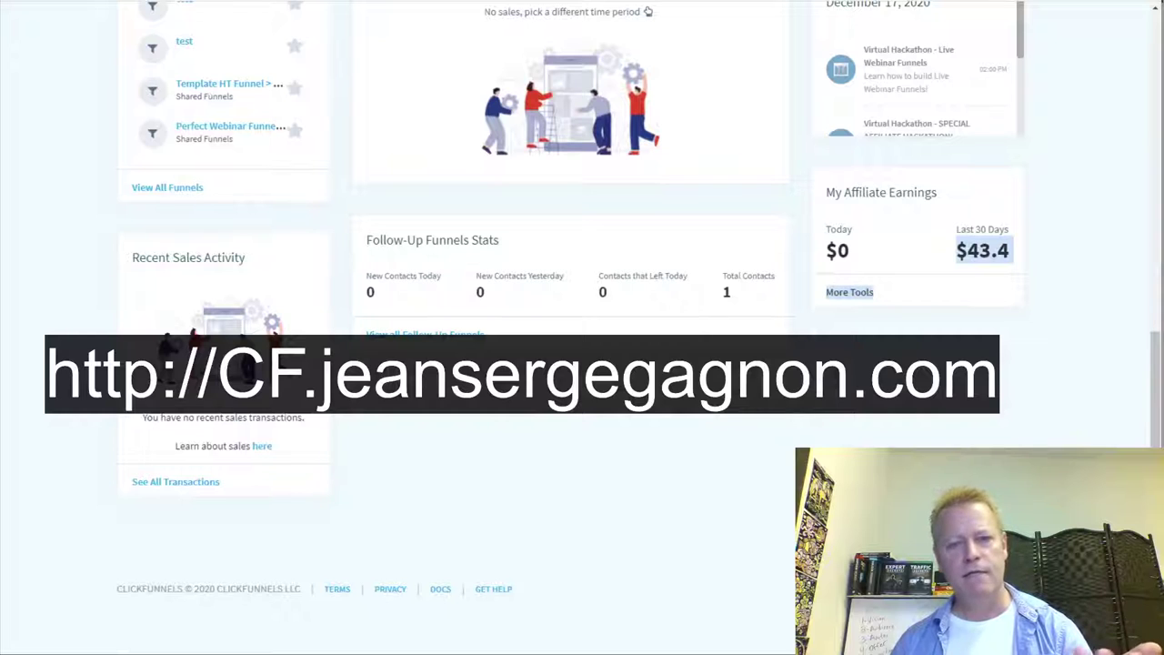
pyautogui.scroll(1, 582, 273)
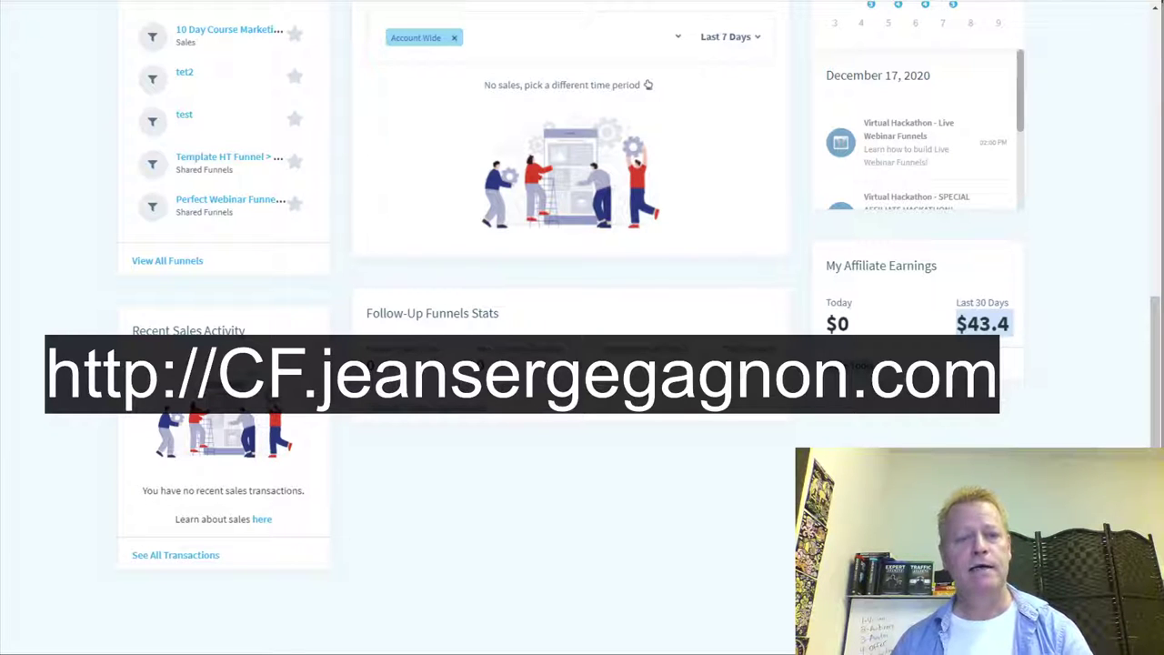
pyautogui.scroll(6, 591, 436)
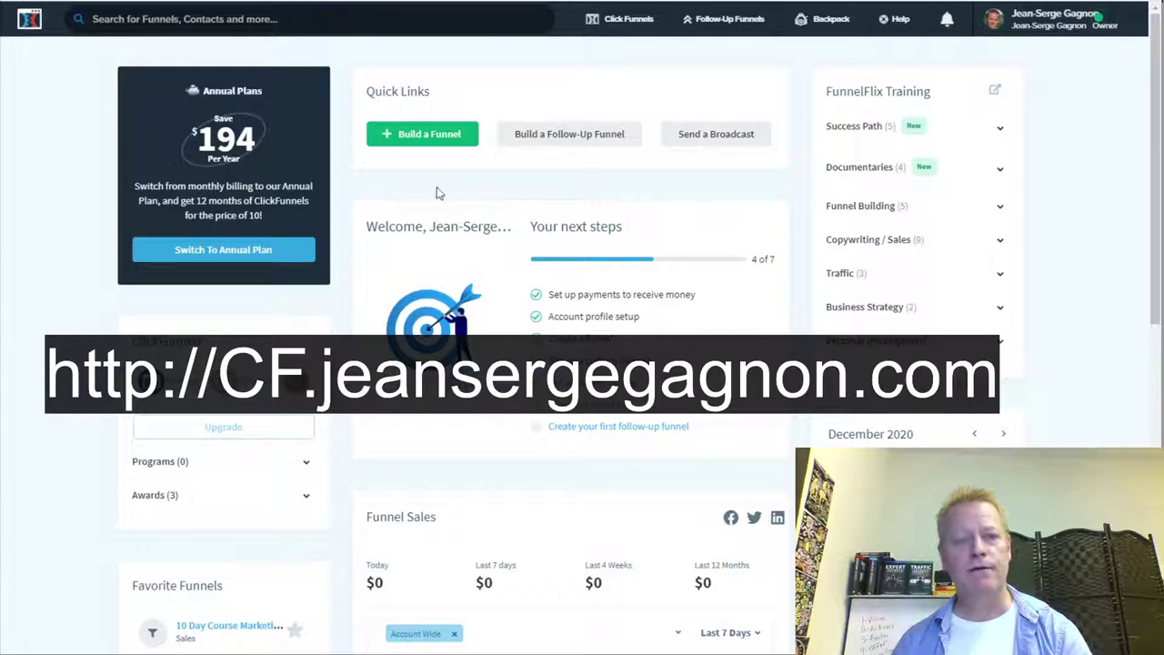
pyautogui.click(421, 138)
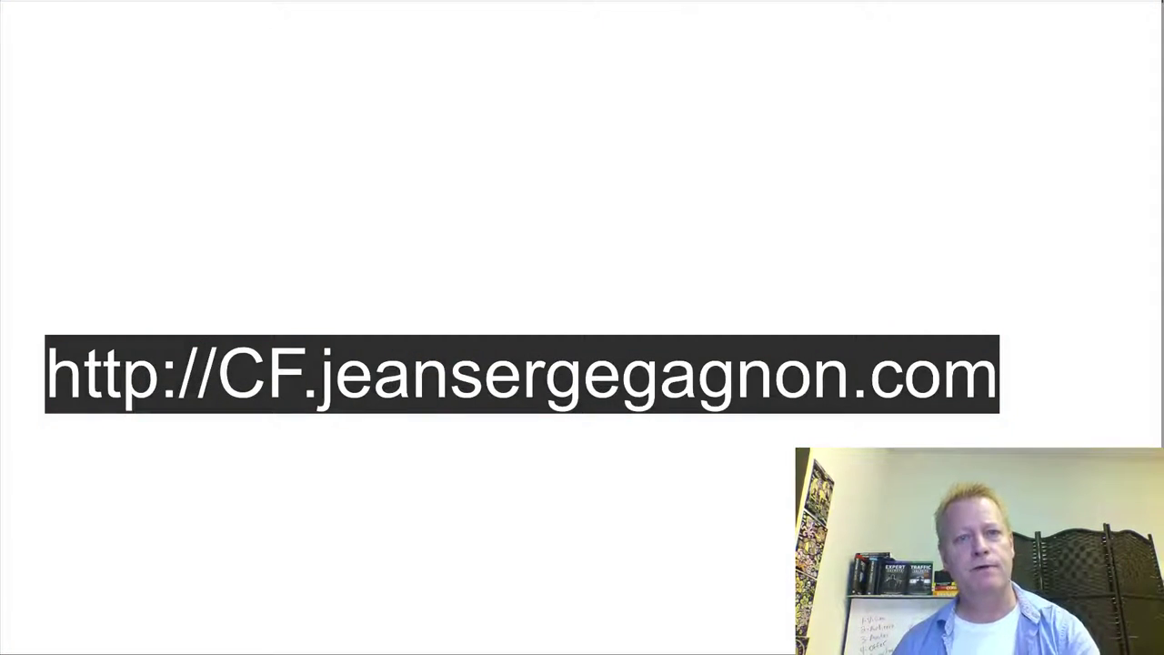
# Go to the Click eCourse site via the 'cl' suggestion and open Courses
pyautogui.write('cl')
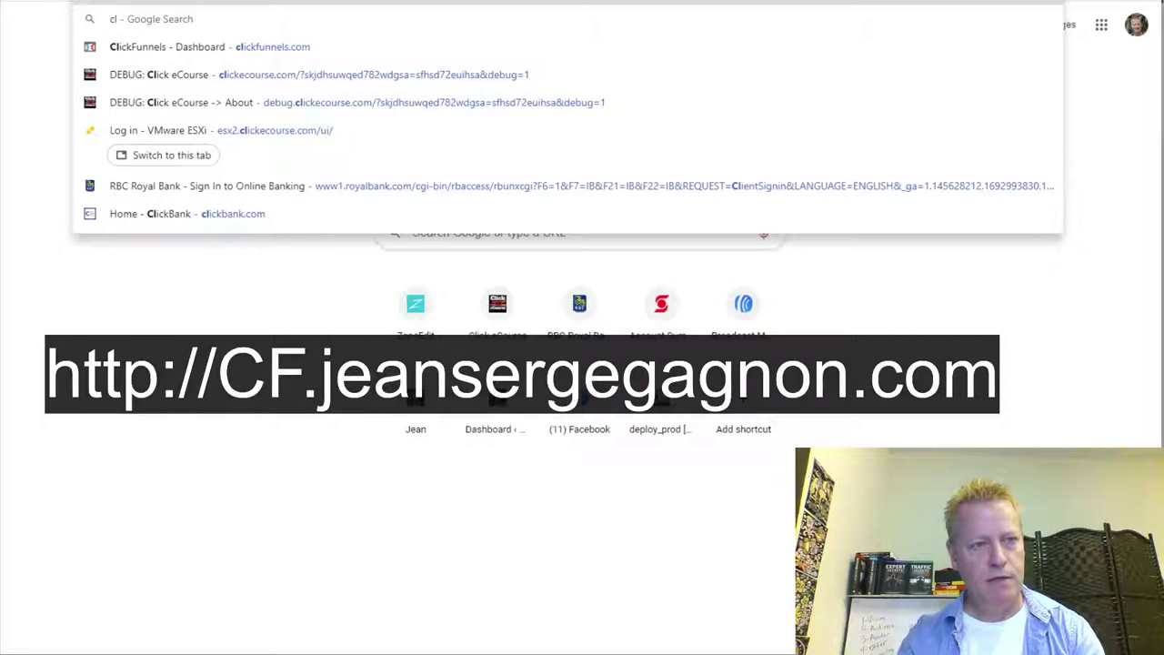
pyautogui.press('Return')
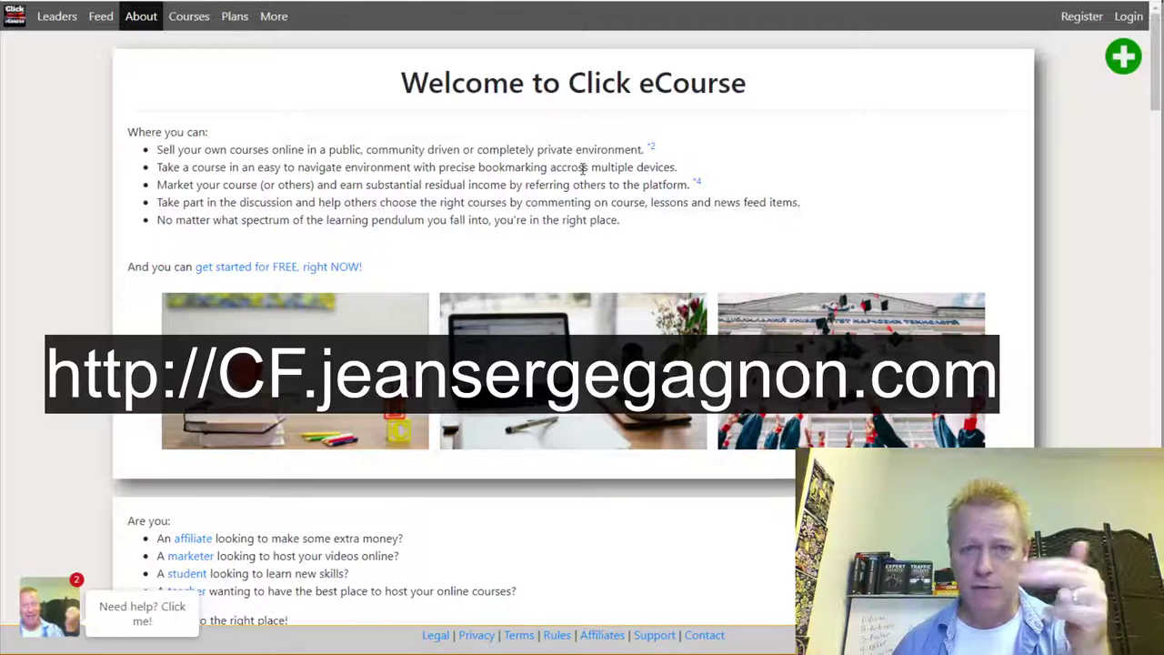
pyautogui.click(189, 16)
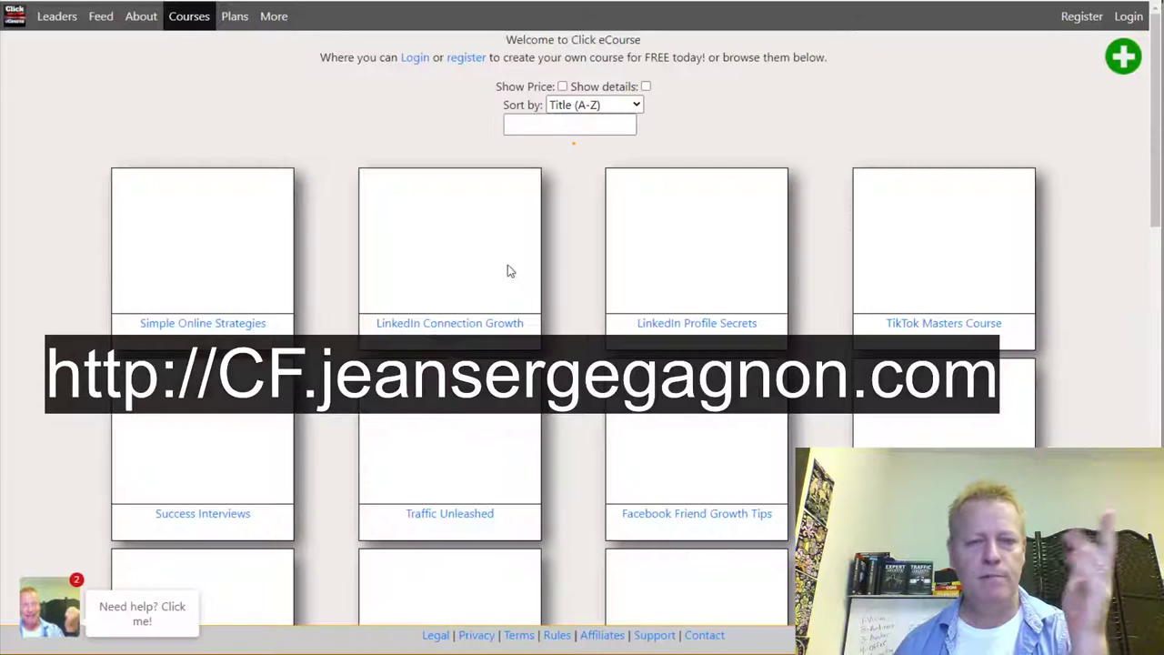
# Search the courses for 'linkedin' and turn on Show Price
pyautogui.click(551, 128)
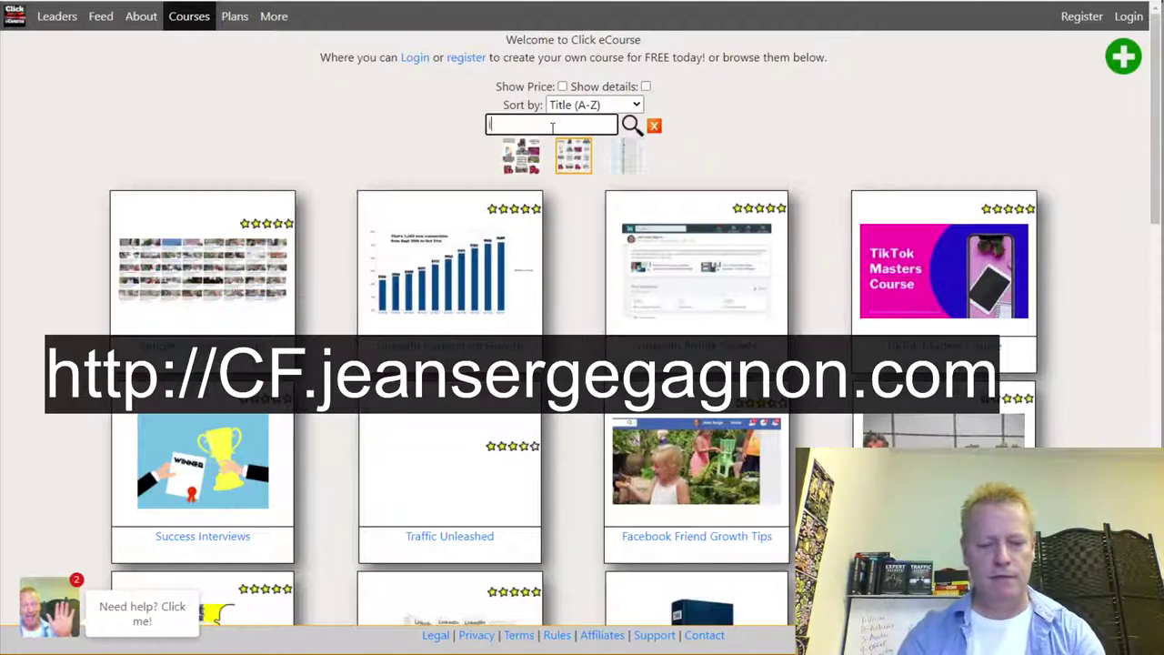
pyautogui.write('linkedin')
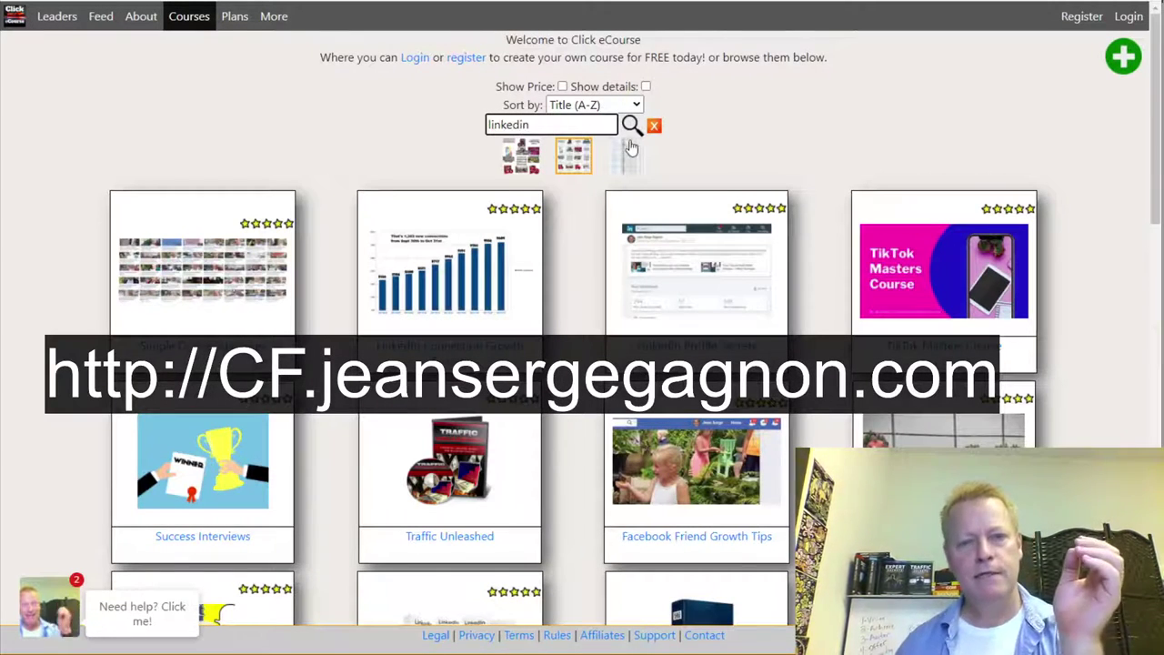
pyautogui.click(629, 125)
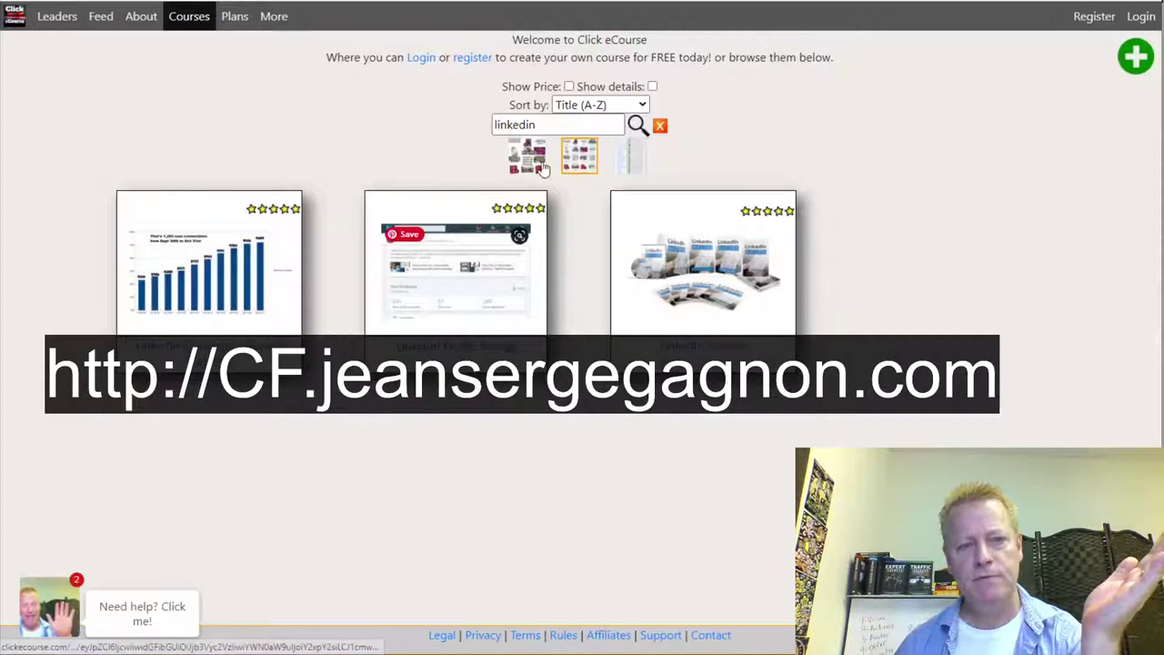
pyautogui.click(568, 87)
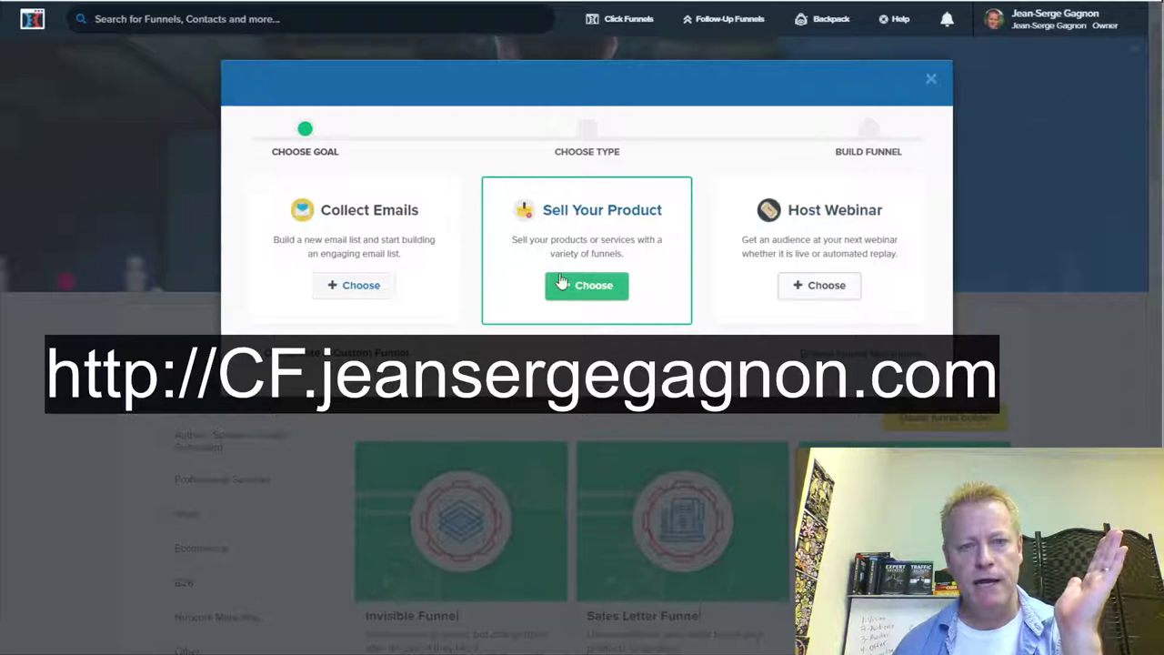
# Choose Sell Your Product as the new funnel's goal
pyautogui.click(605, 314)
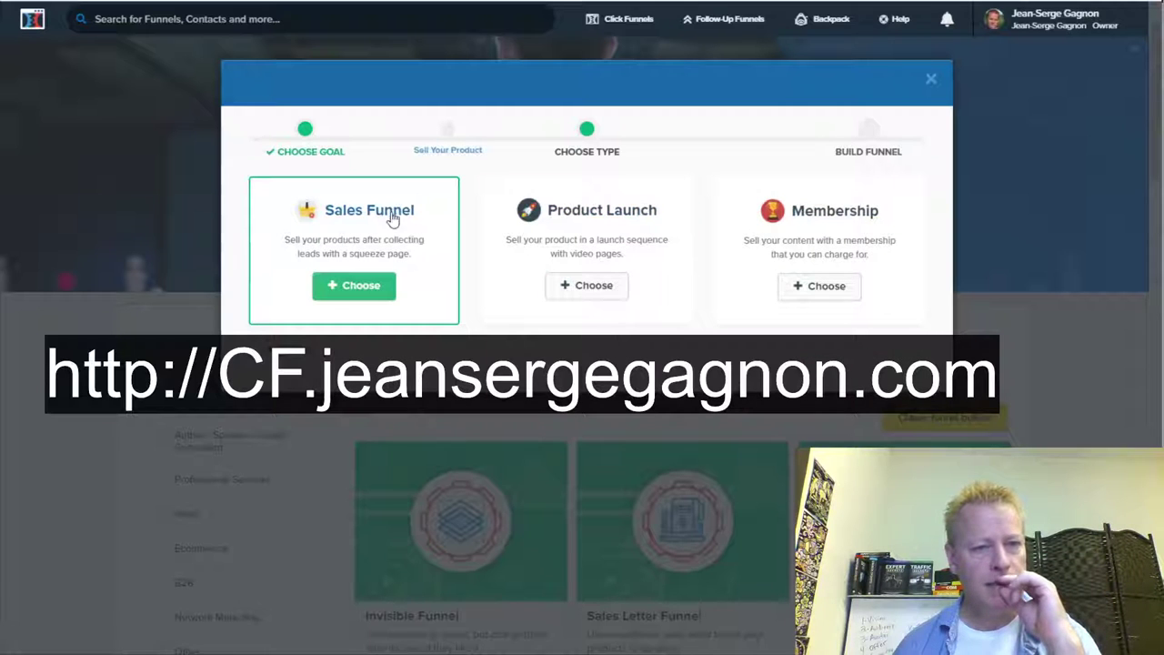
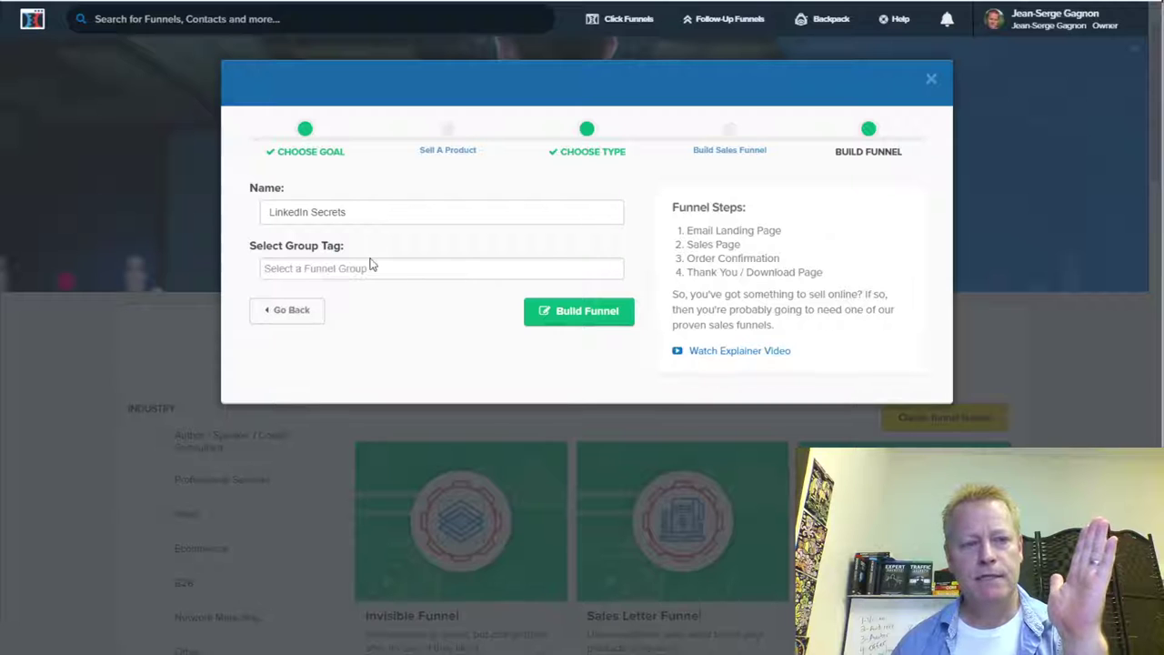
# Build the LinkedIn Secrets funnel with its five default page steps from the funnel wizard
pyautogui.click(587, 314)
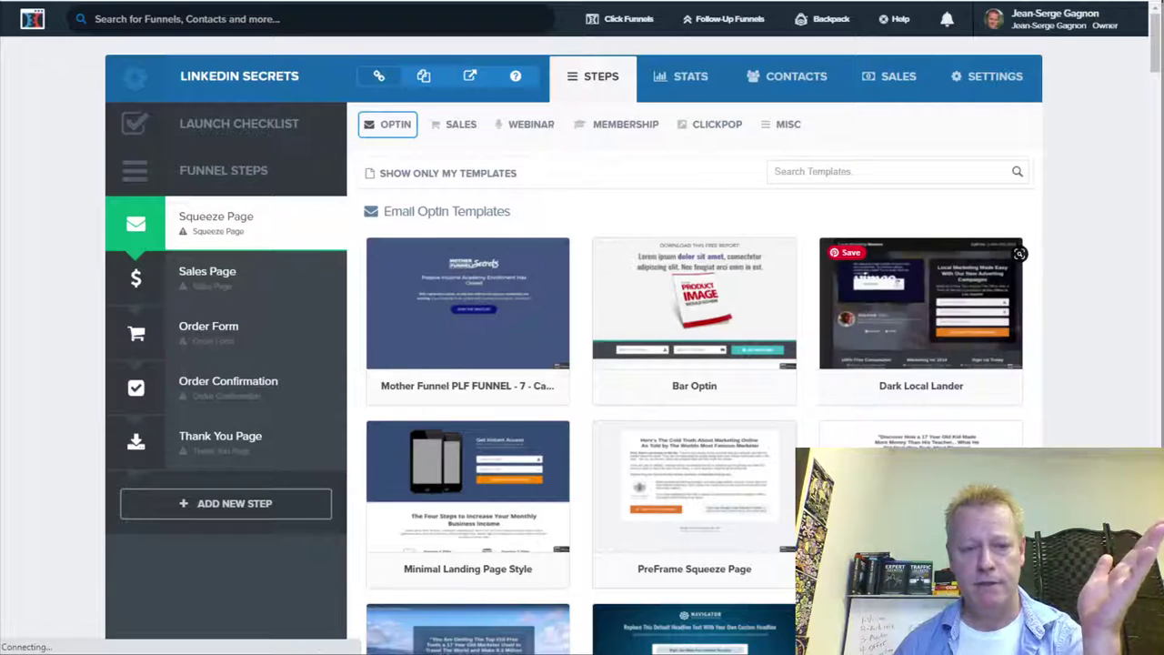
# Bring up the New Step in Funnel dialog from the LinkedIn Secrets funnel's steps sidebar
pyautogui.click(997, 443)
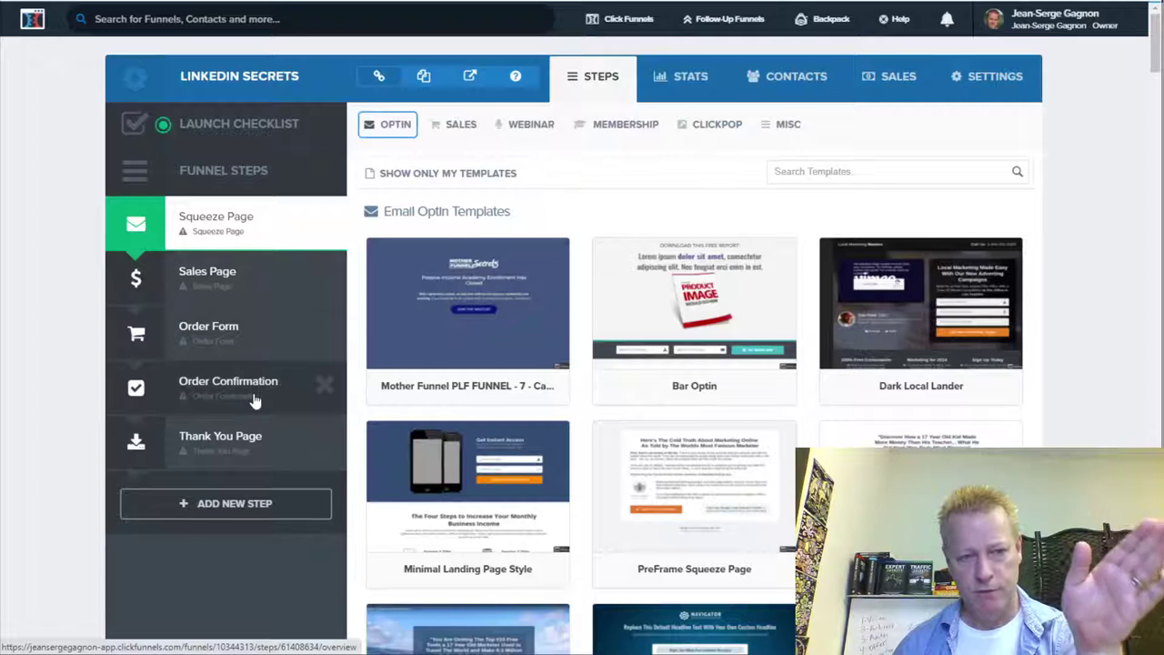
pyautogui.click(262, 335)
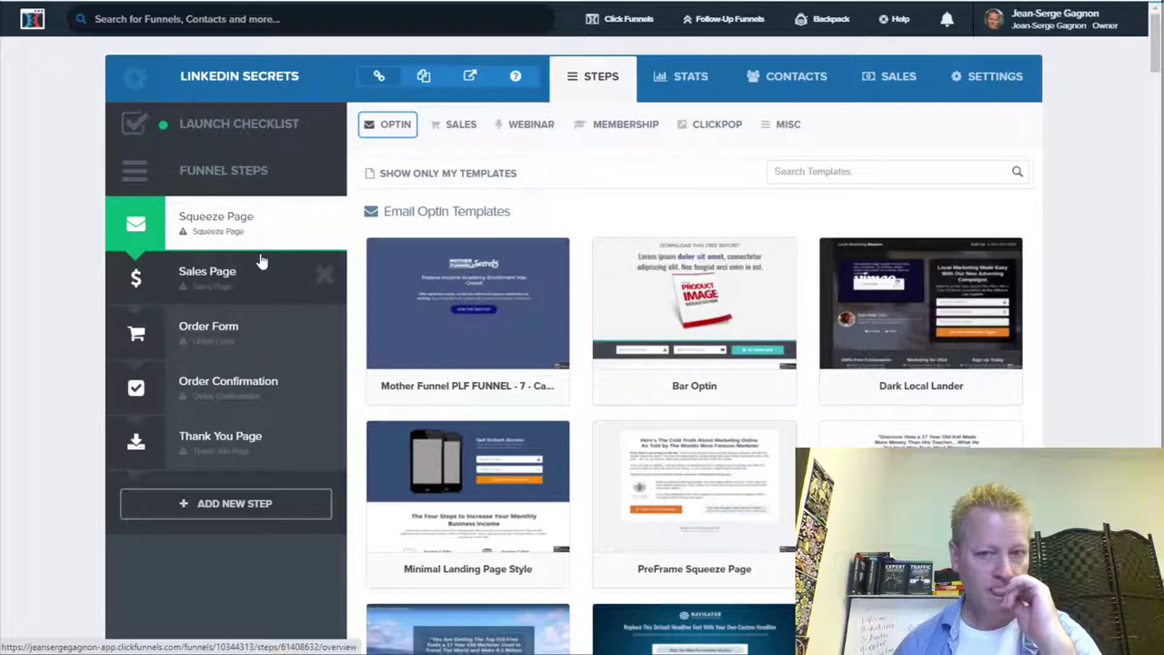
pyautogui.click(246, 502)
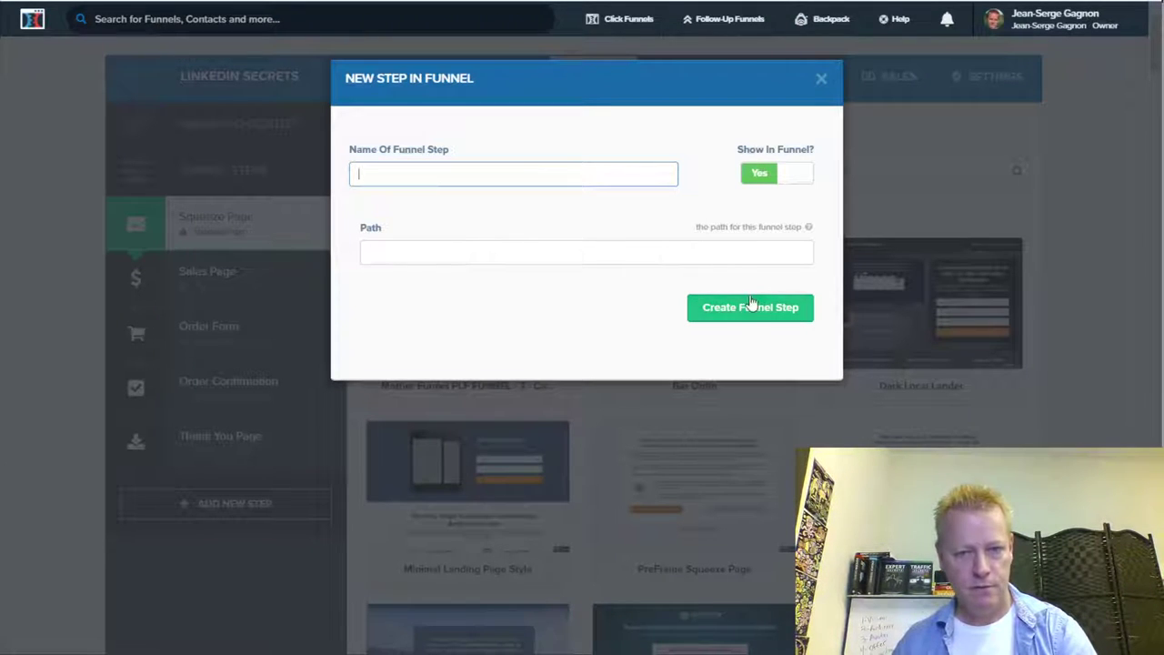
# Dismiss the New Step in Funnel dialog, leaving its path and name fields blank
pyautogui.click(429, 256)
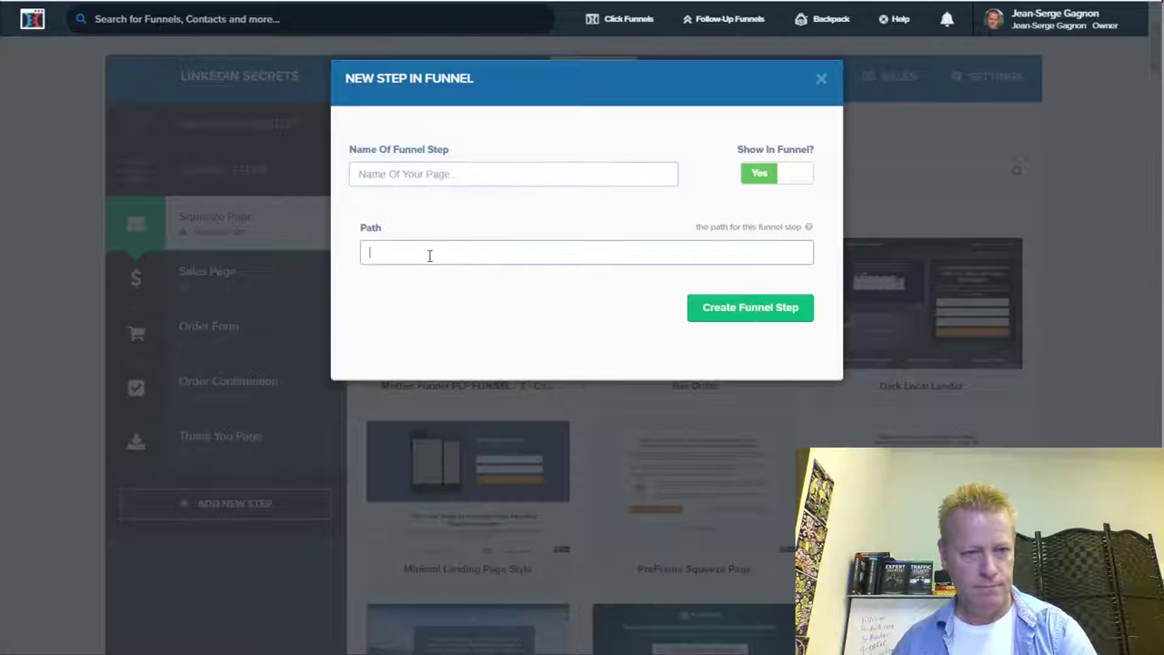
pyautogui.click(421, 174)
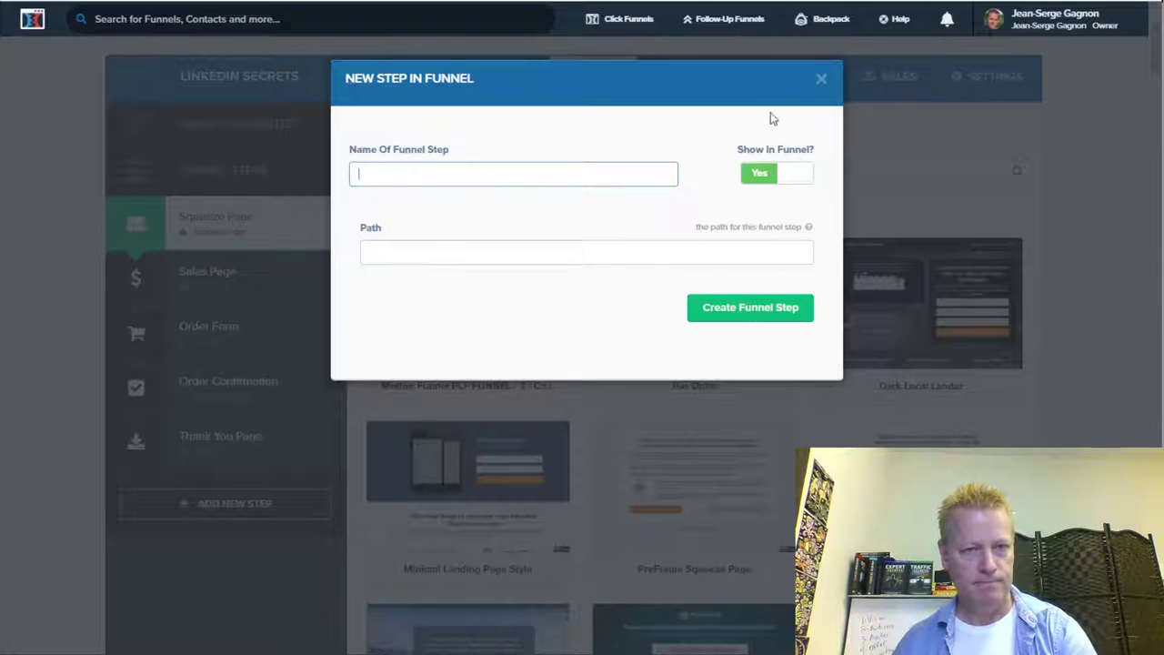
pyautogui.click(821, 79)
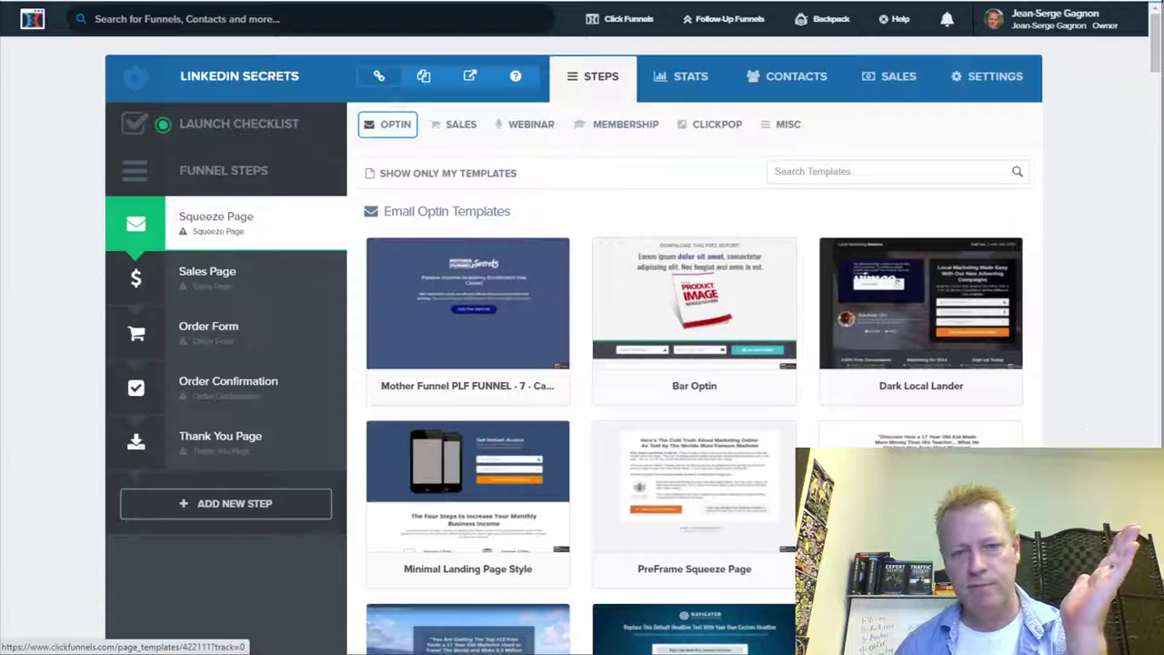
pyautogui.scroll(-3, 1056, 427)
pyautogui.scroll(-3, 1056, 427)
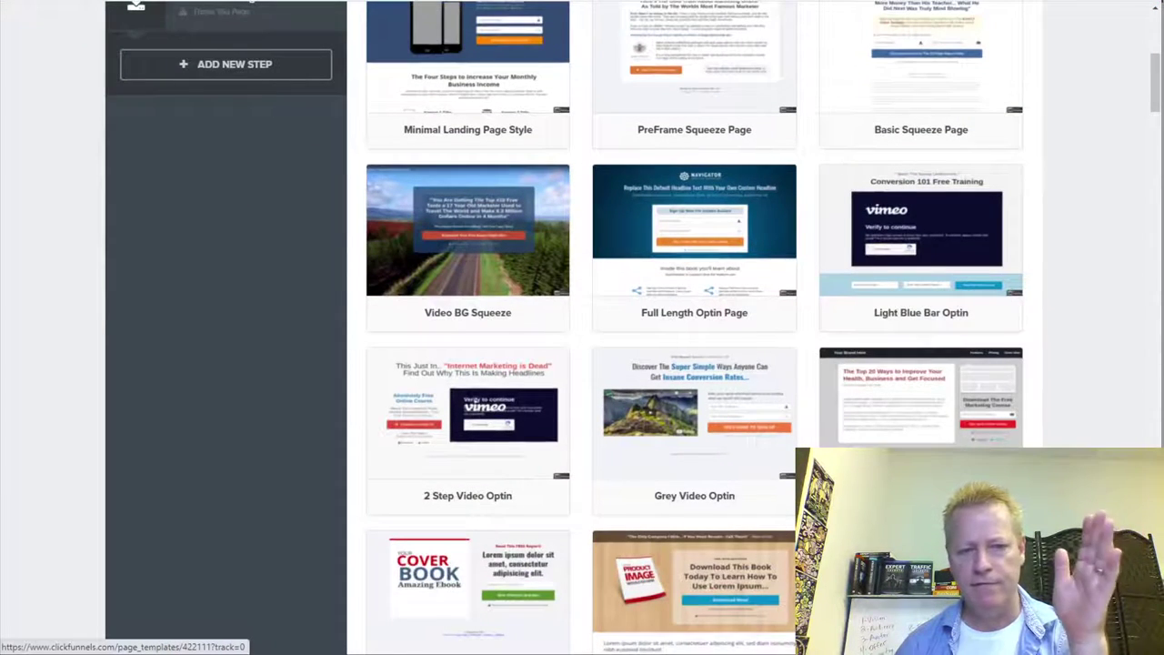
pyautogui.scroll(-4, 582, 328)
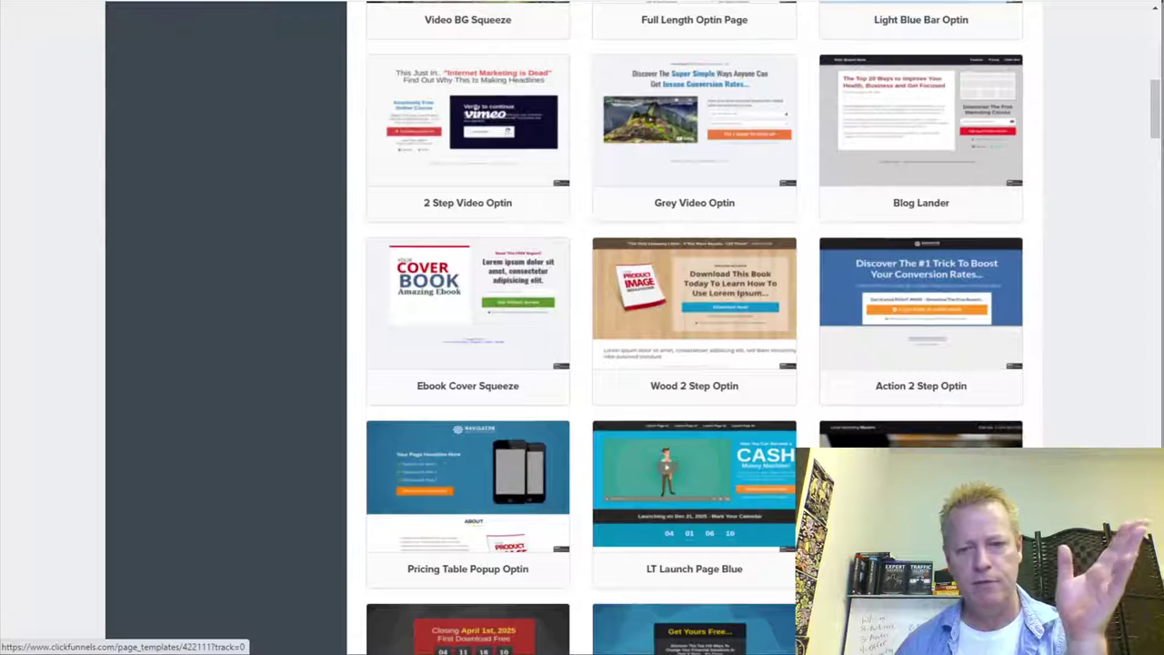
pyautogui.scroll(-3, 1097, 445)
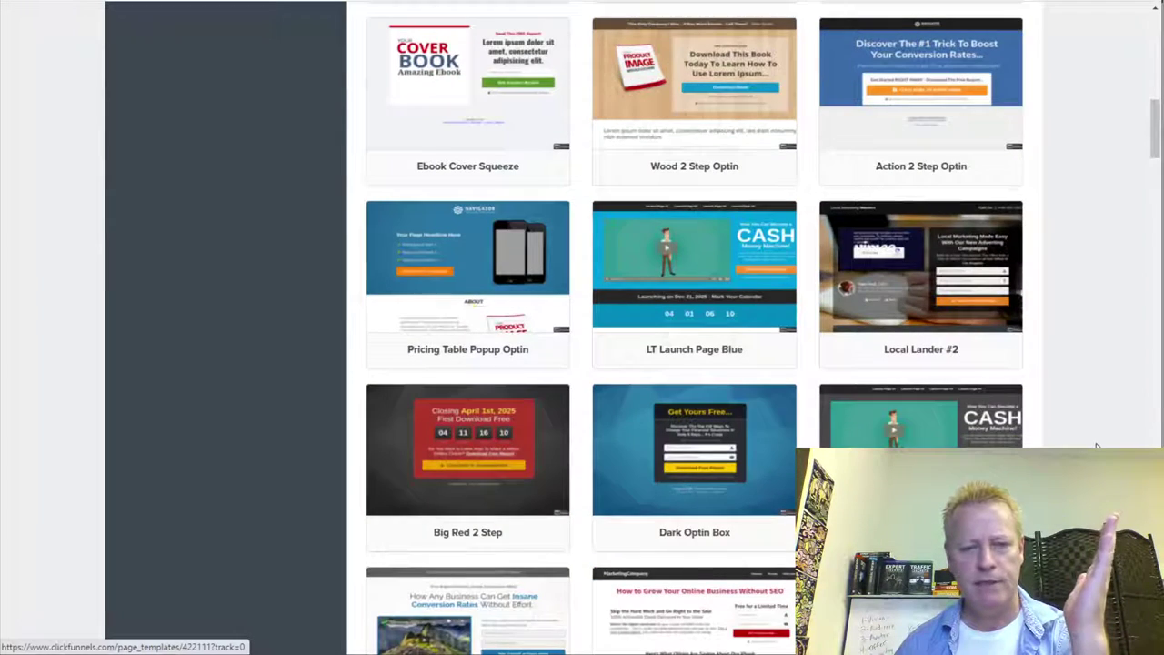
pyautogui.scroll(-6, 1098, 445)
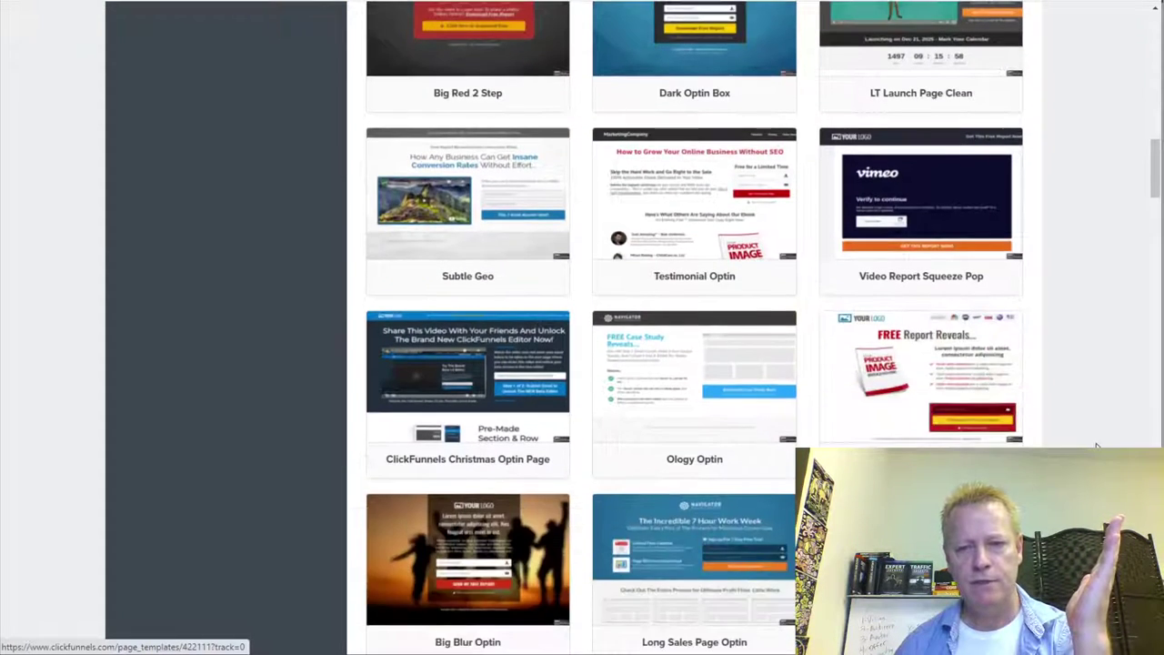
pyautogui.scroll(10, 1097, 446)
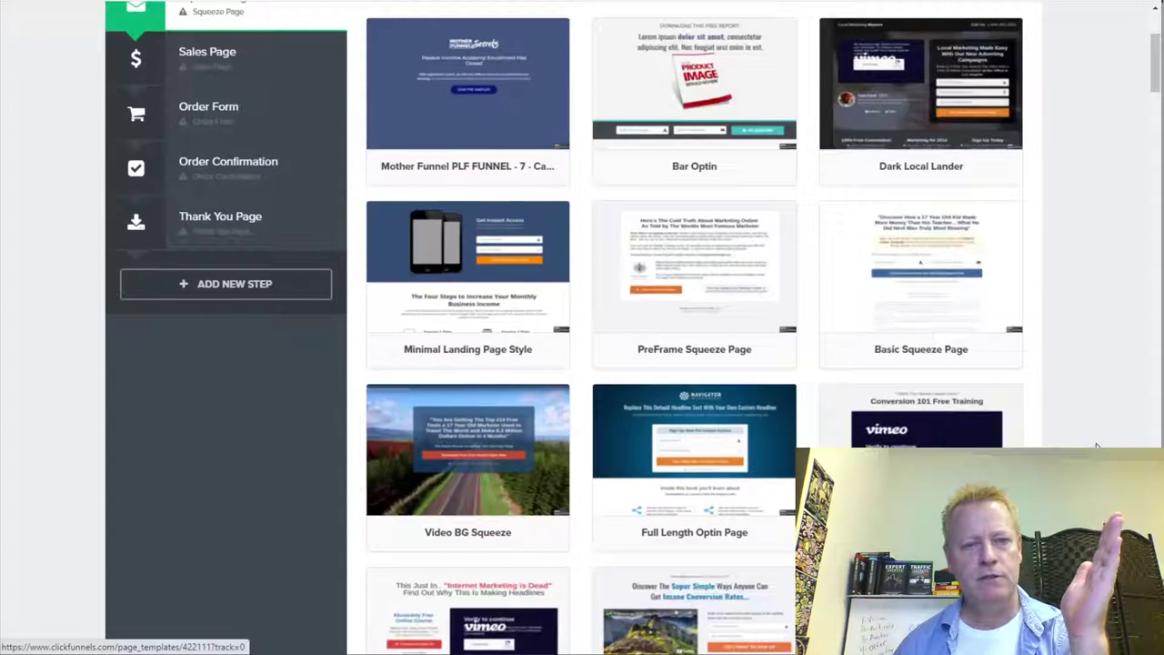
pyautogui.moveTo(658, 504)
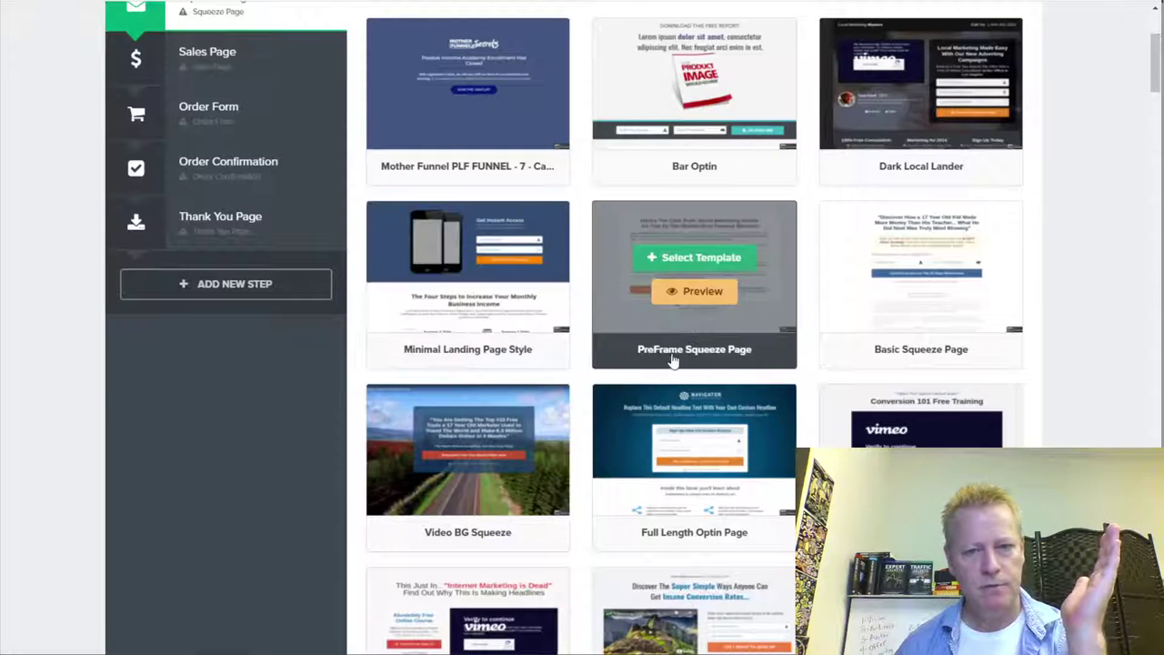
pyautogui.moveTo(978, 366)
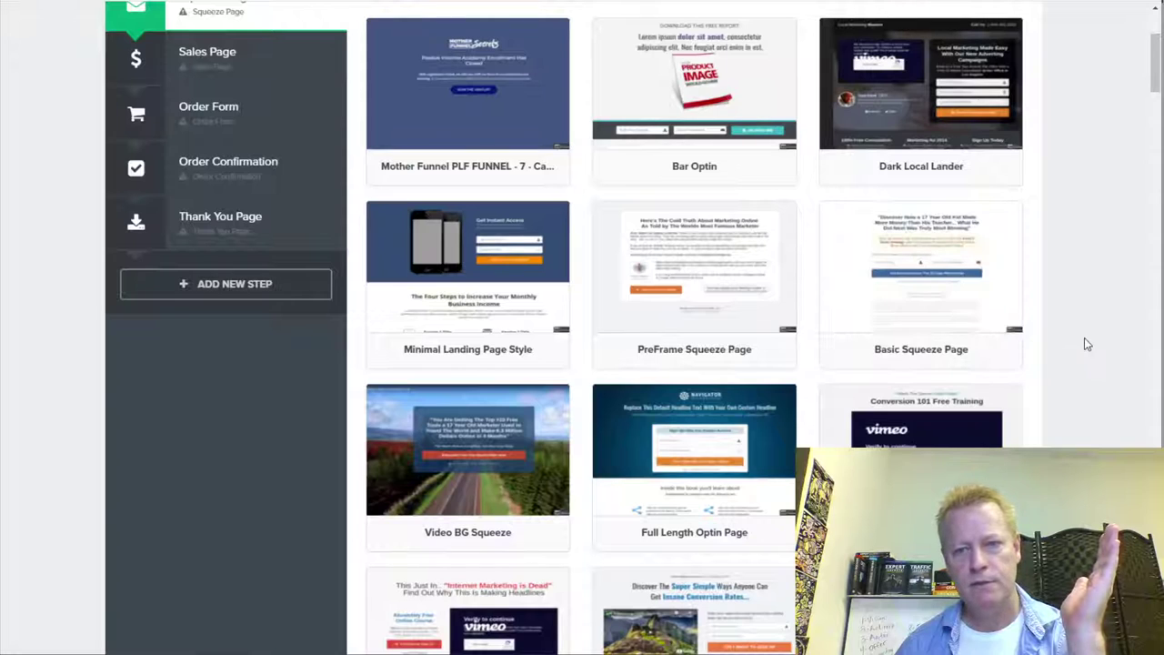
pyautogui.scroll(1, 1083, 339)
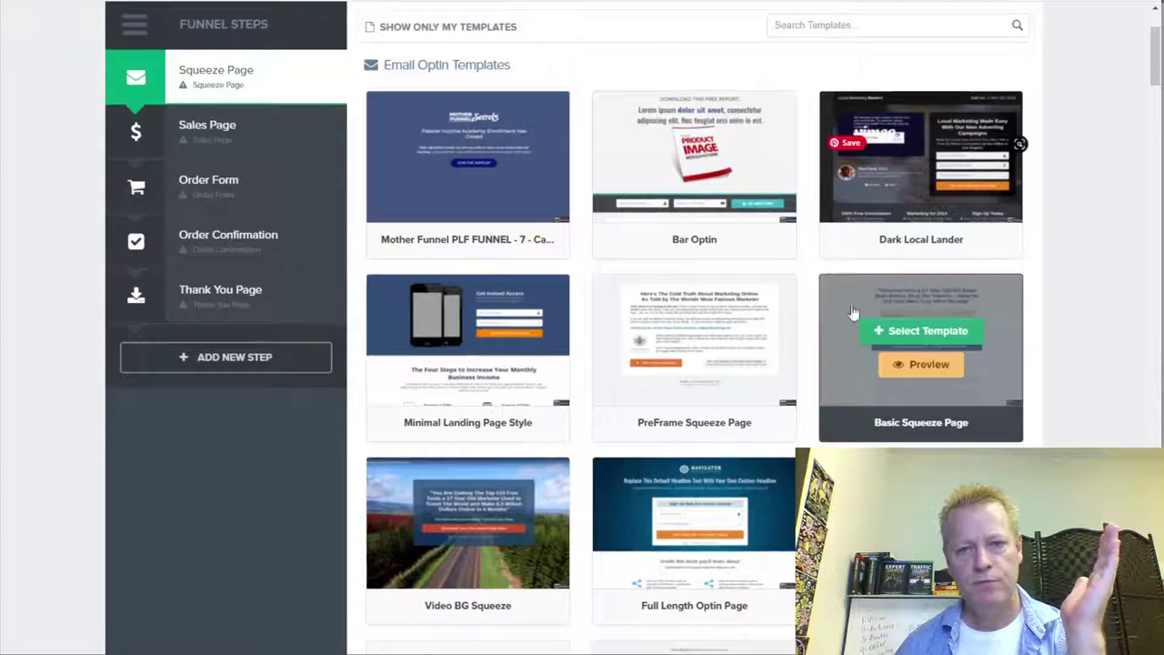
pyautogui.moveTo(701, 416)
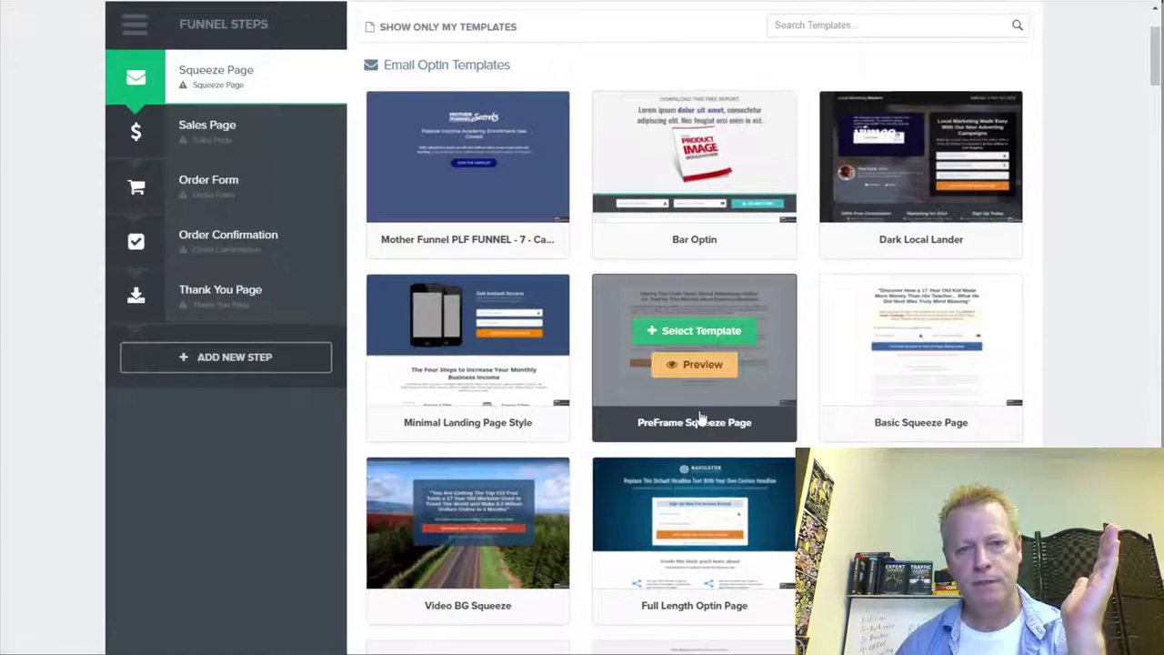
pyautogui.click(695, 365)
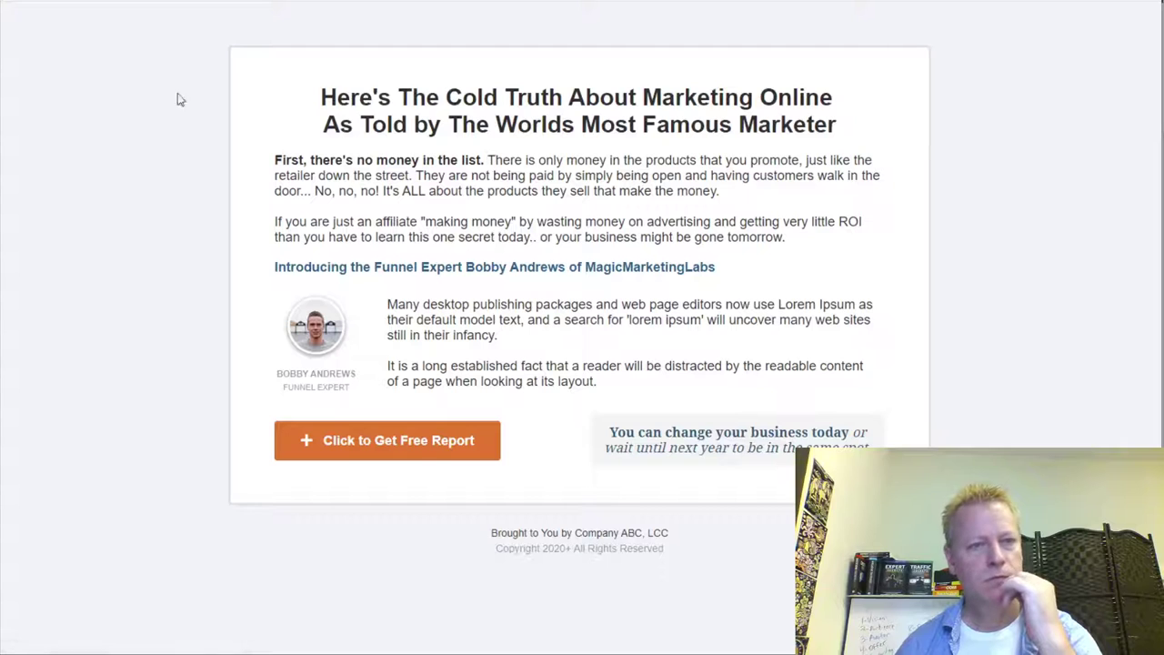
pyautogui.press('Escape')
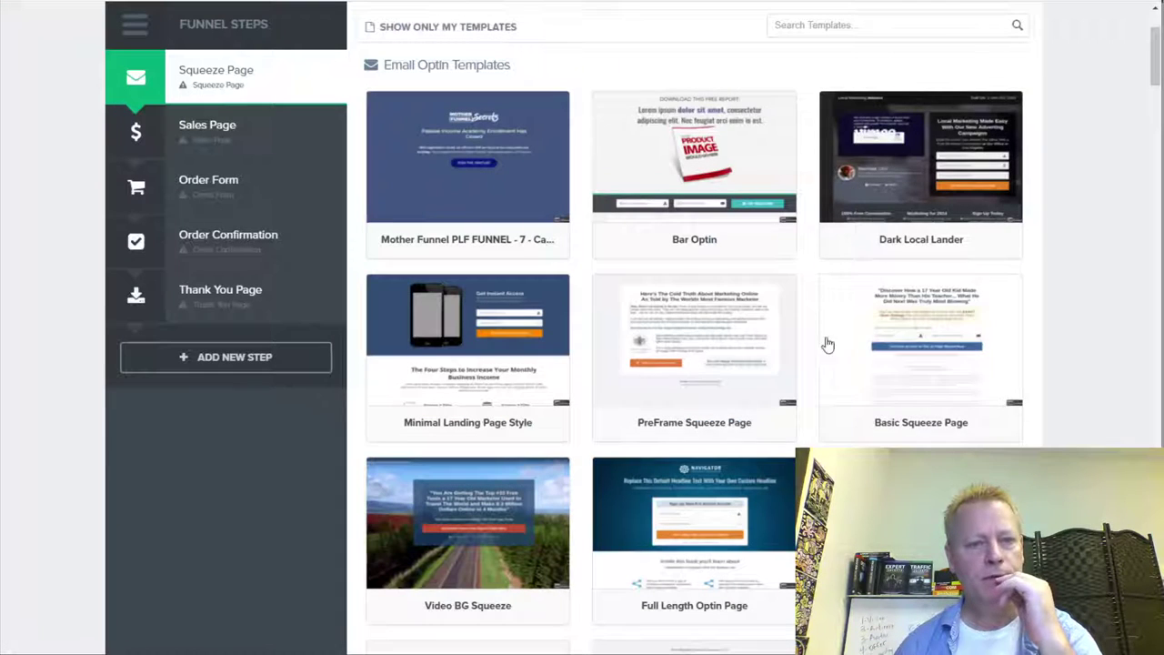
pyautogui.click(477, 187)
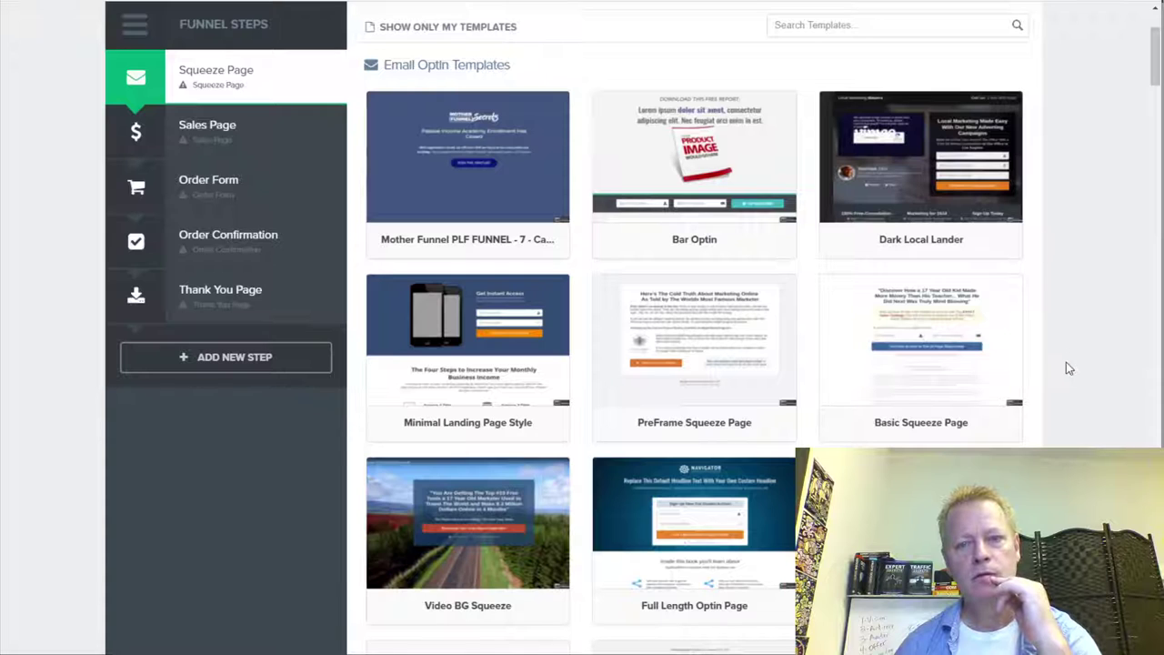
pyautogui.scroll(-3, 1068, 380)
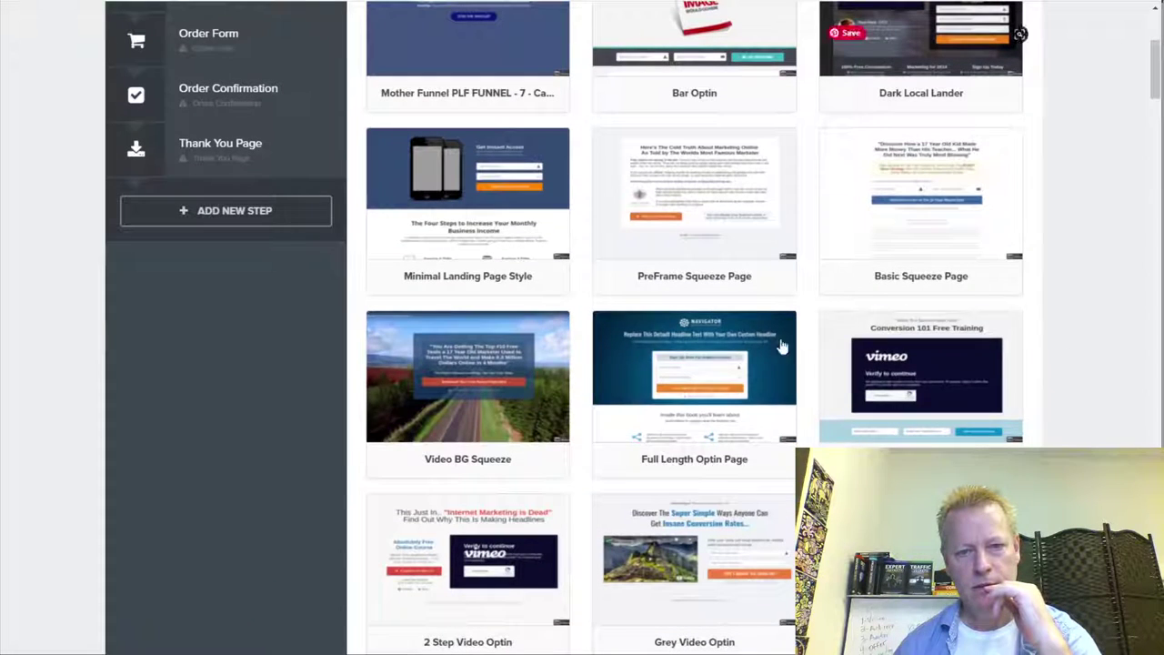
pyautogui.click(695, 402)
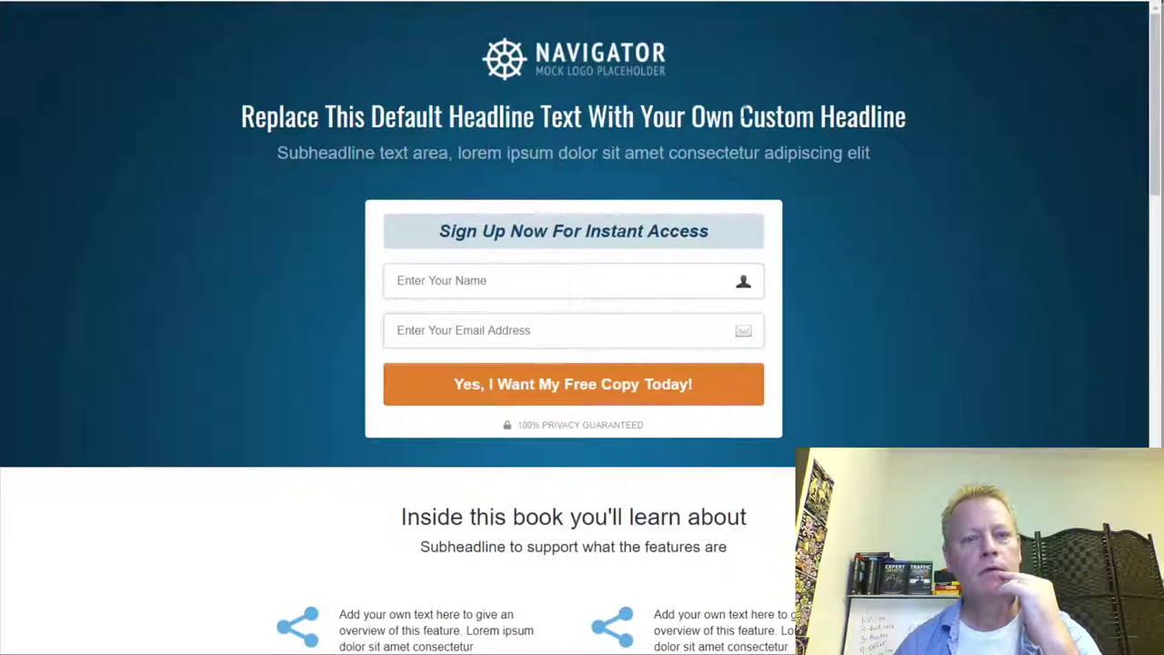
pyautogui.scroll(-3, 915, 242)
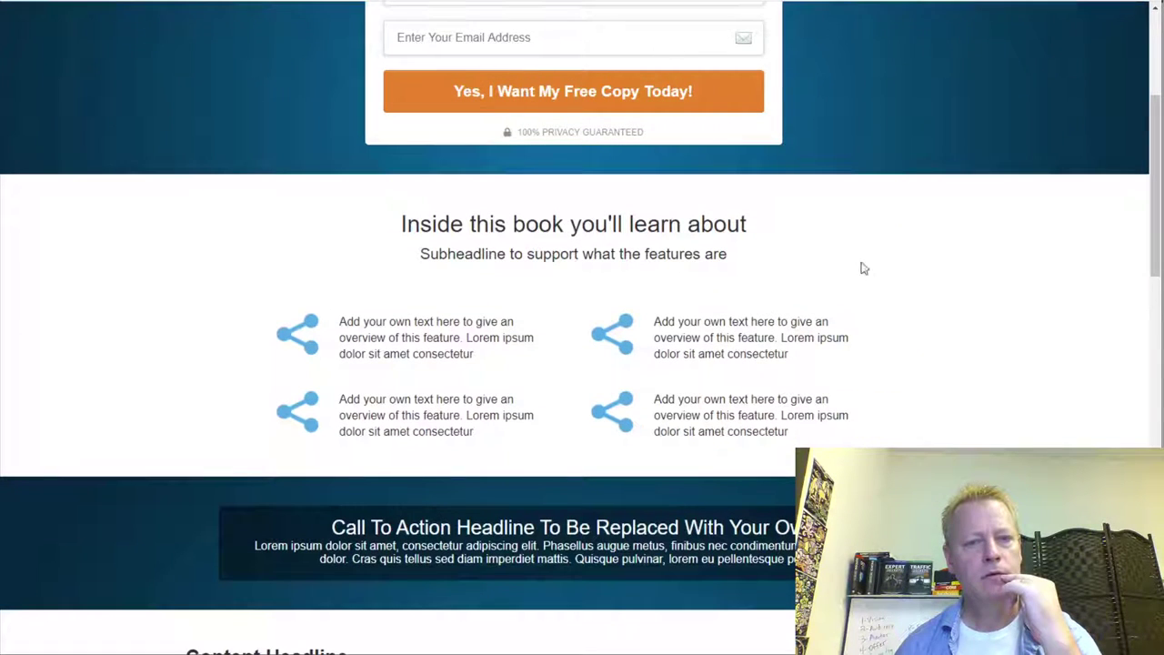
pyautogui.scroll(-3, 541, 421)
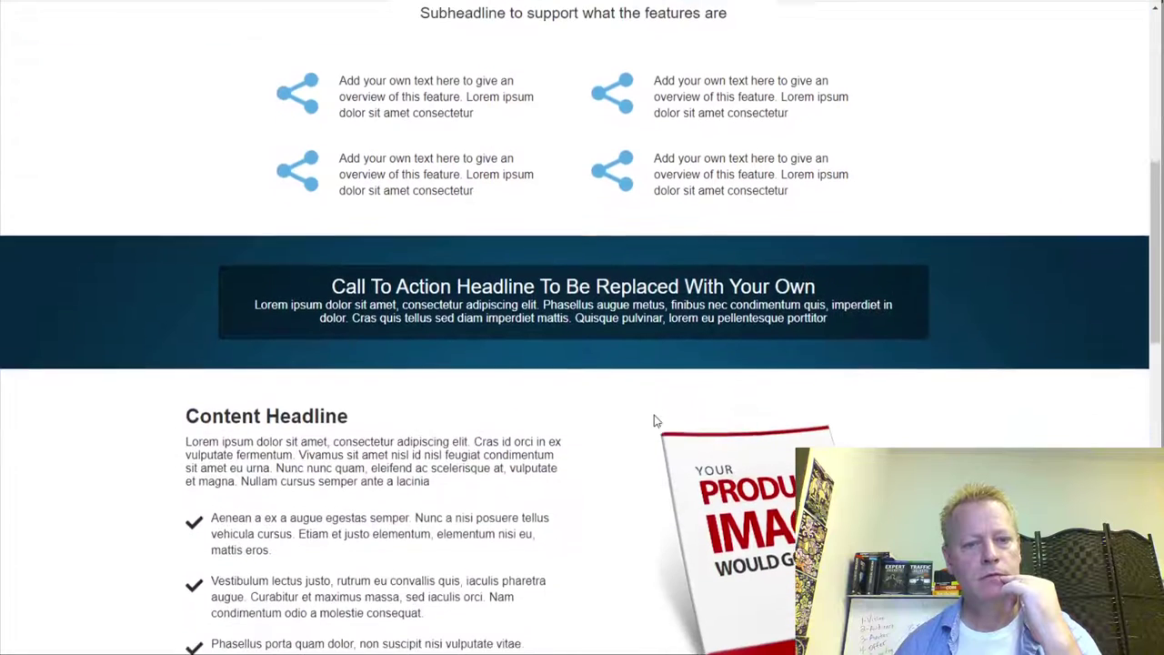
pyautogui.scroll(-2, 544, 416)
pyautogui.scroll(-5, 488, 419)
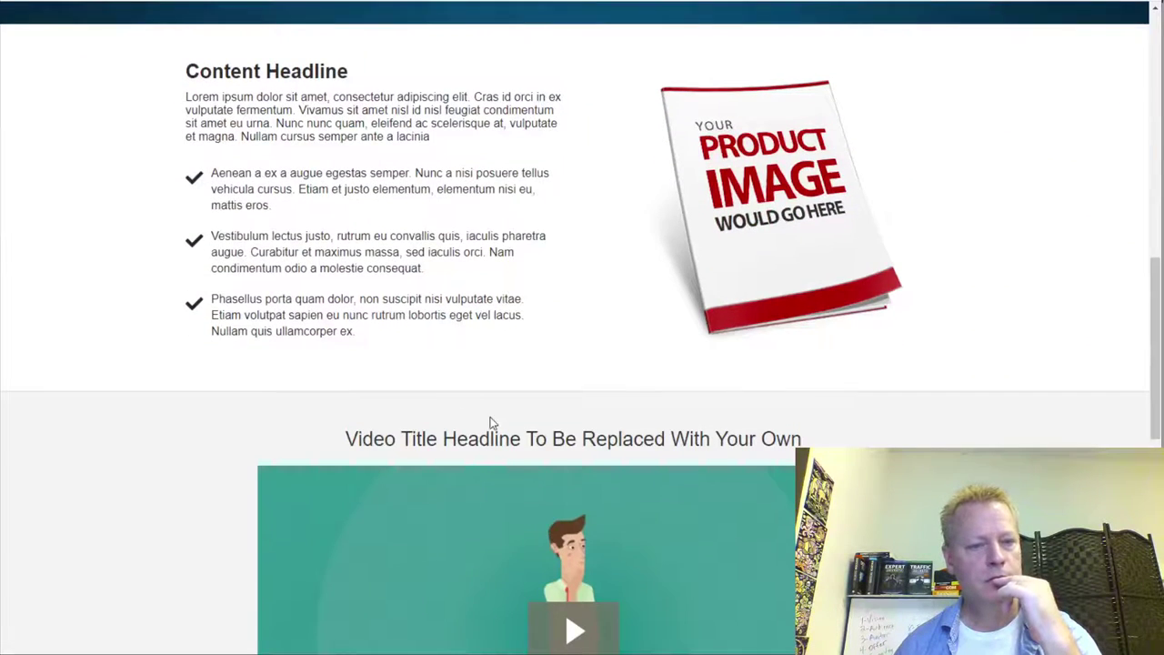
pyautogui.scroll(-5, 914, 315)
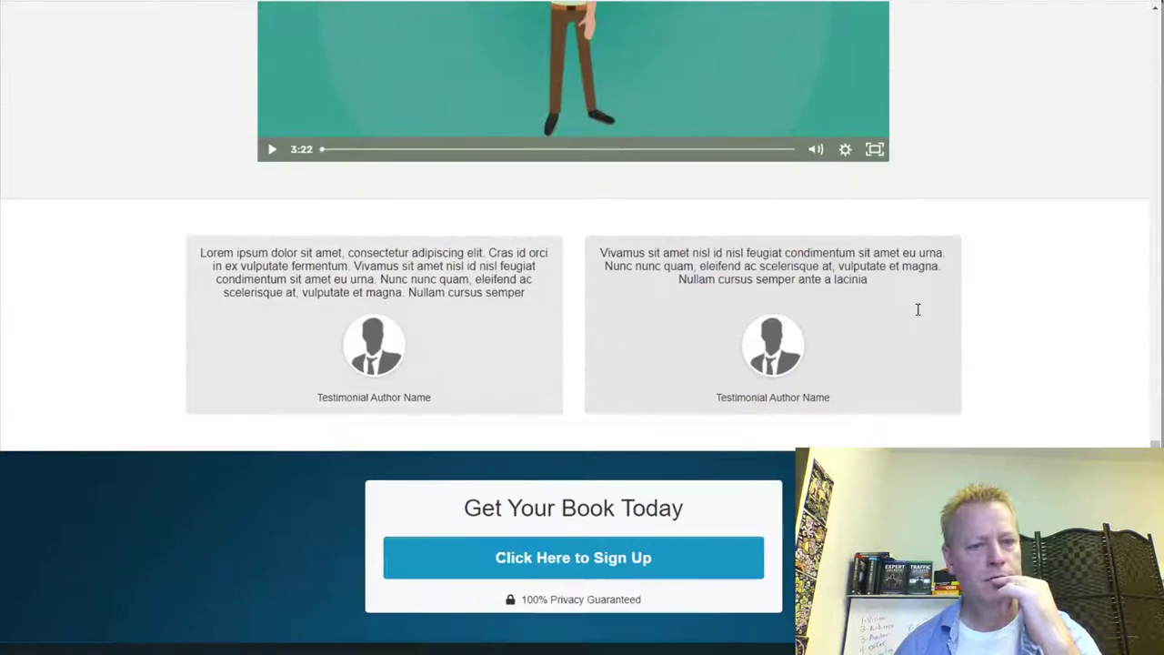
pyautogui.scroll(7, 909, 304)
pyautogui.scroll(10, 909, 304)
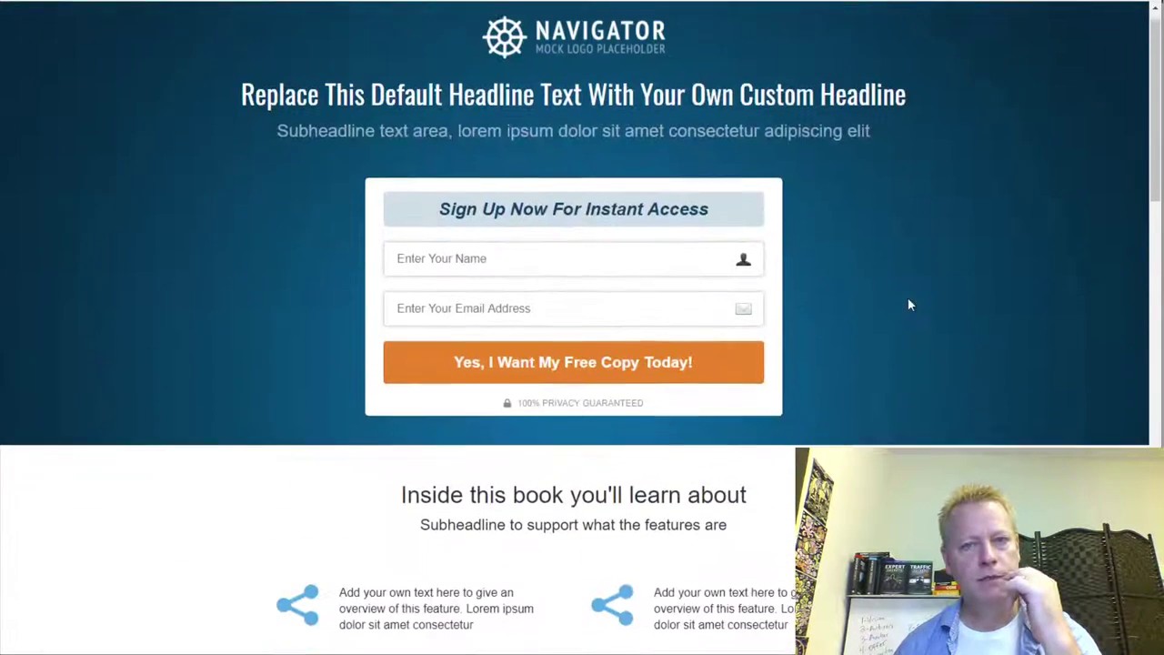
pyautogui.hotkey('ctrl', 'w')
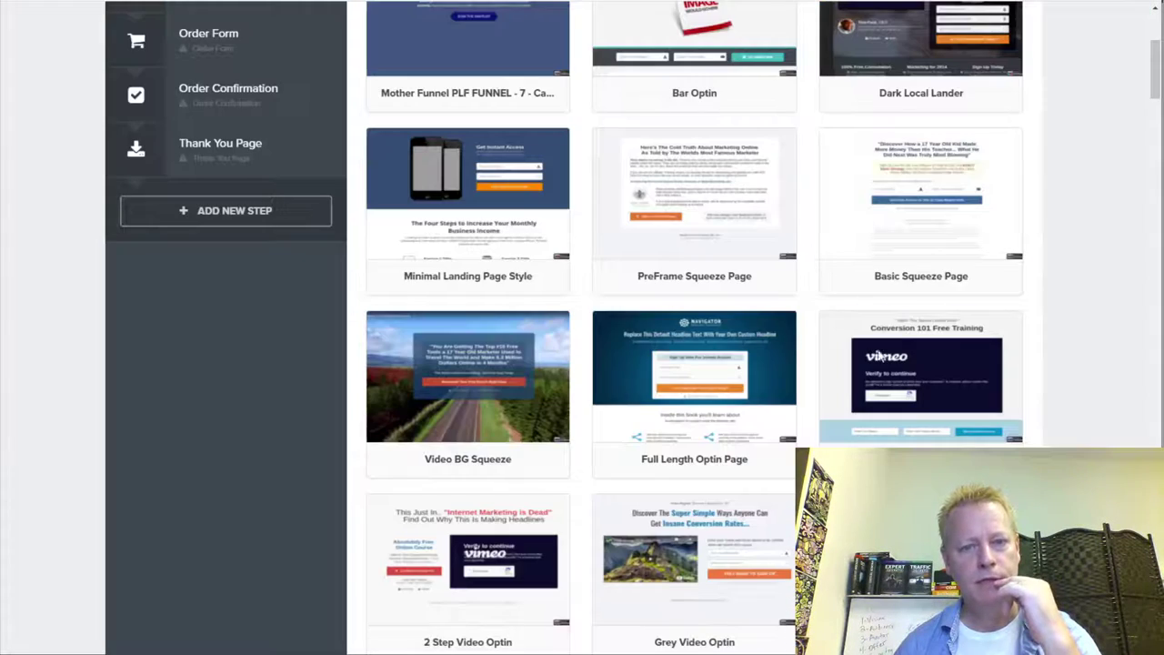
# Preview the Dark Optin Box template, then select it for the squeeze page
pyautogui.scroll(4, 1088, 405)
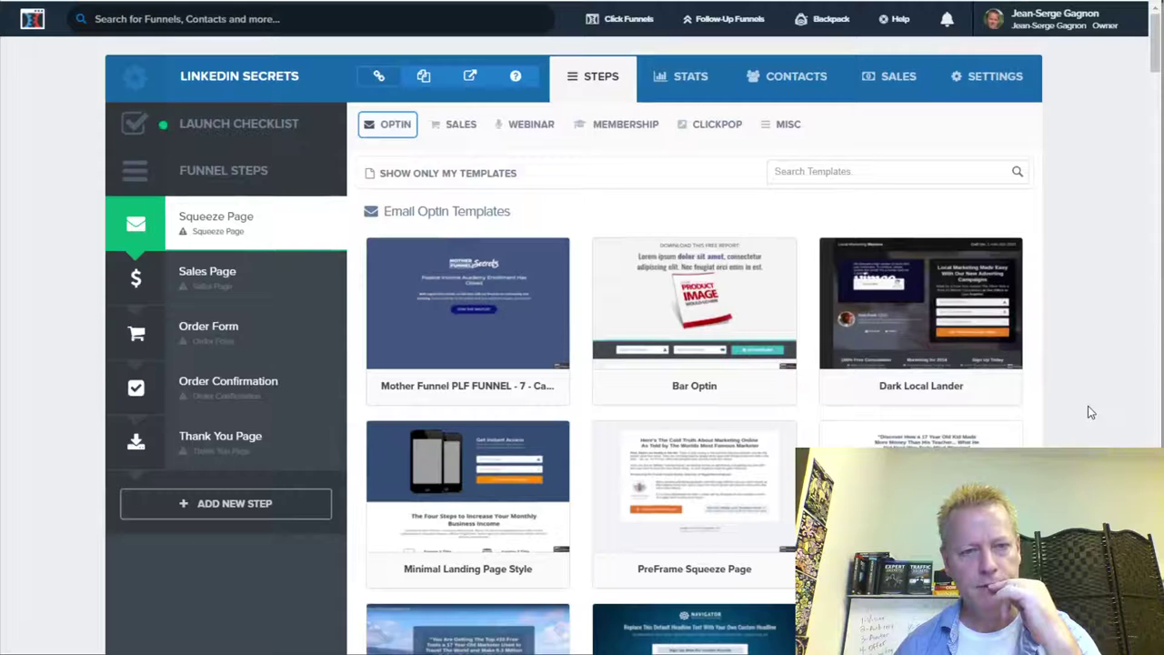
pyautogui.scroll(-2, 1088, 406)
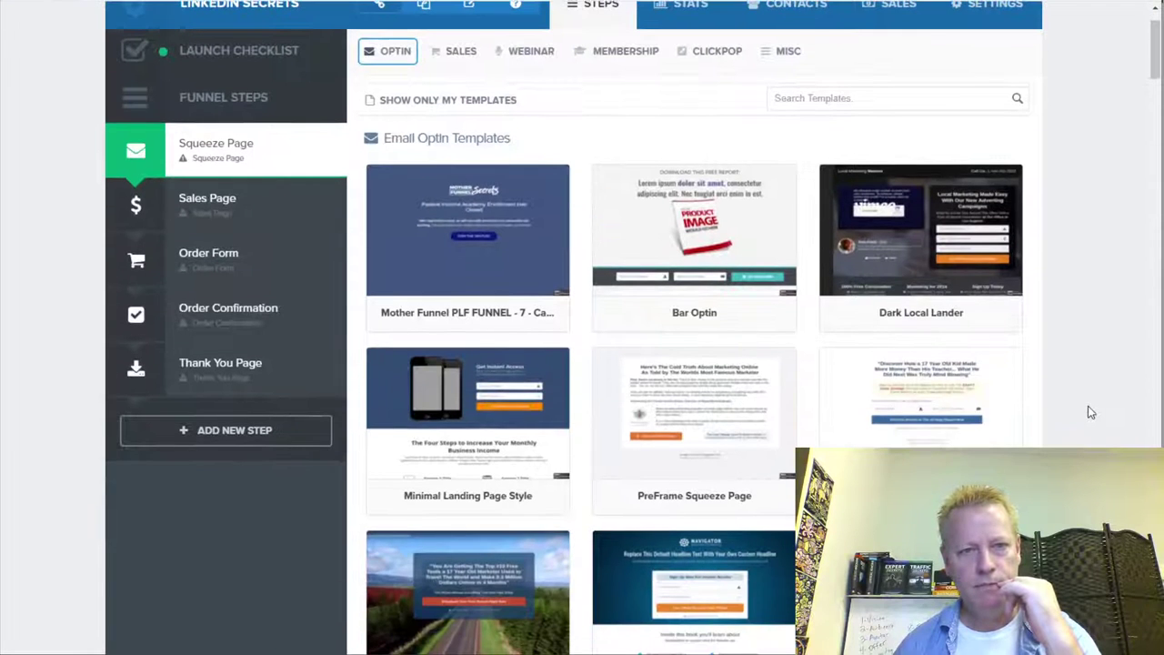
pyautogui.scroll(-6, 1090, 408)
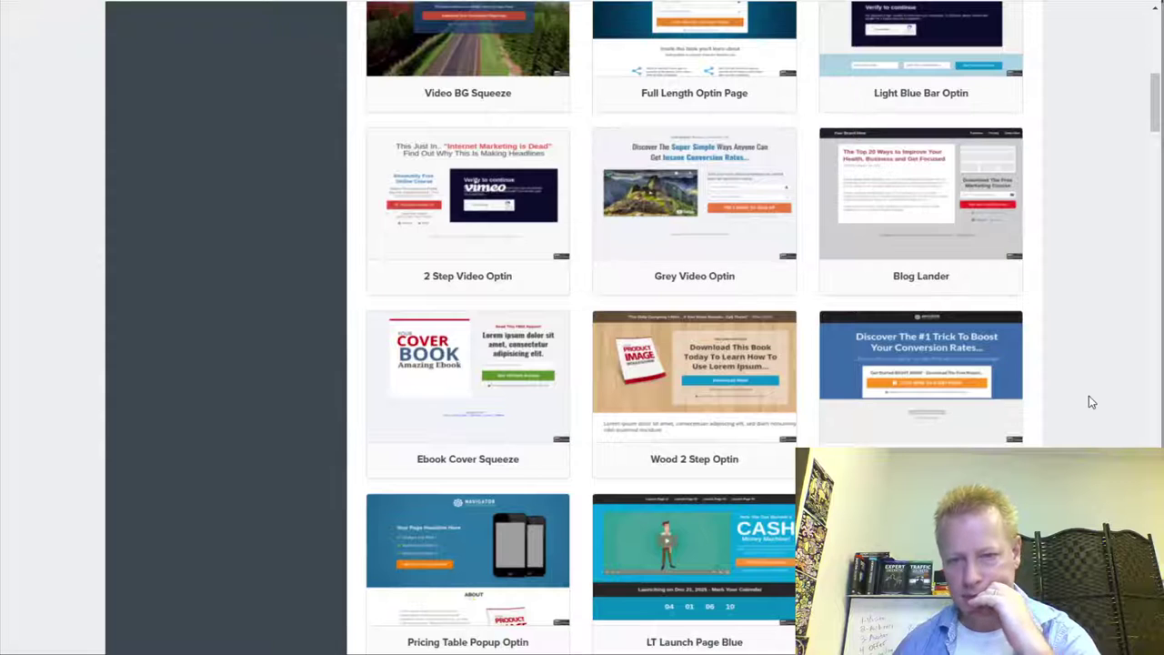
pyautogui.scroll(-3, 1091, 402)
pyautogui.scroll(-4, 1088, 395)
pyautogui.moveTo(873, 316)
pyautogui.moveTo(769, 270)
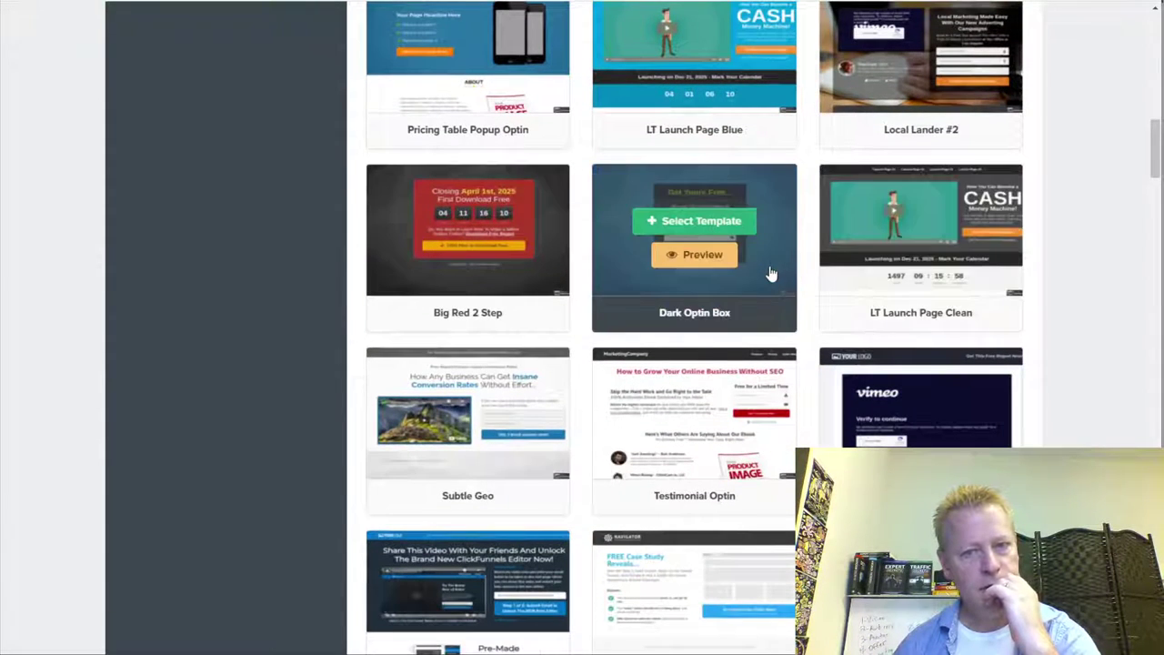
pyautogui.click(718, 259)
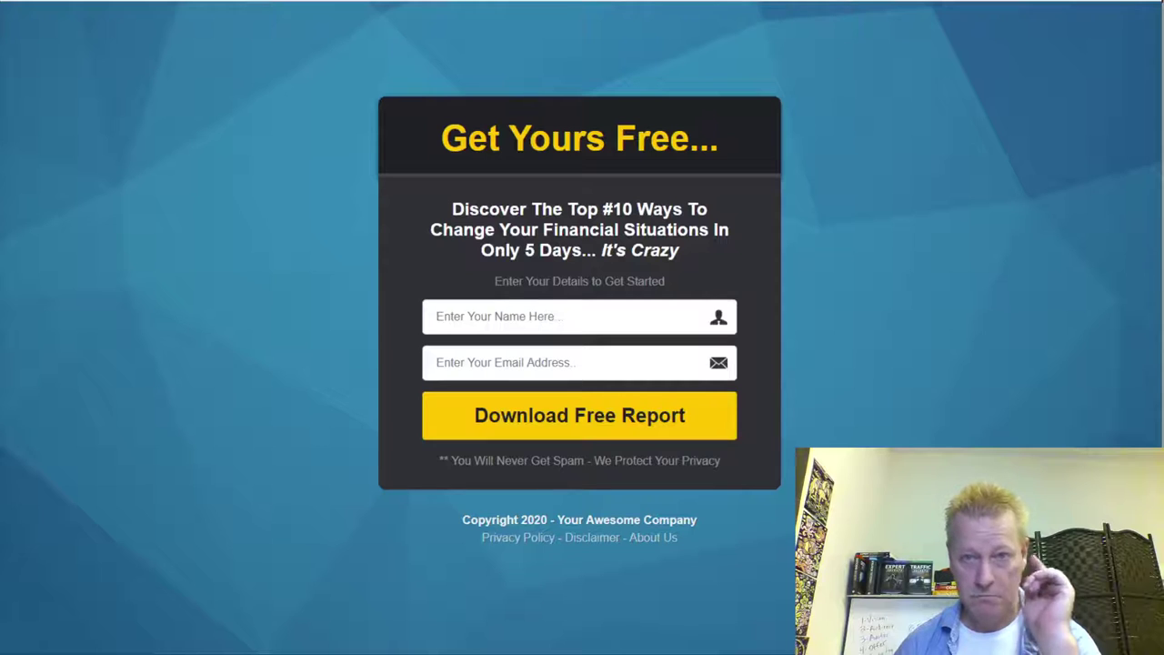
pyautogui.hotkey('ctrl', 'w')
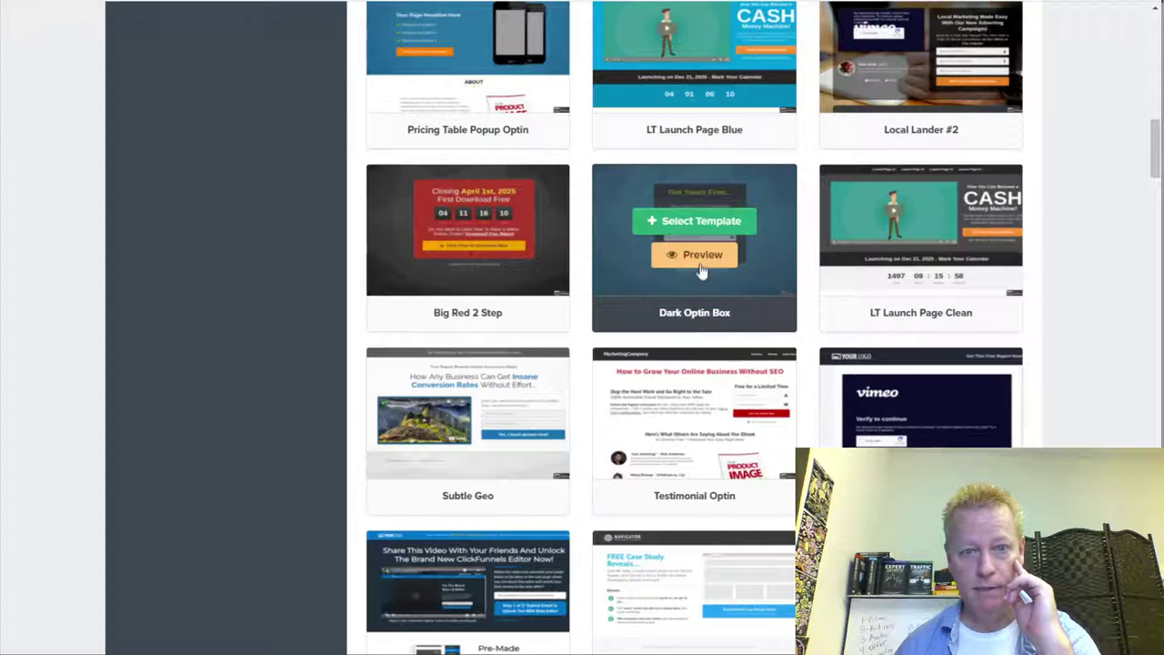
pyautogui.click(694, 222)
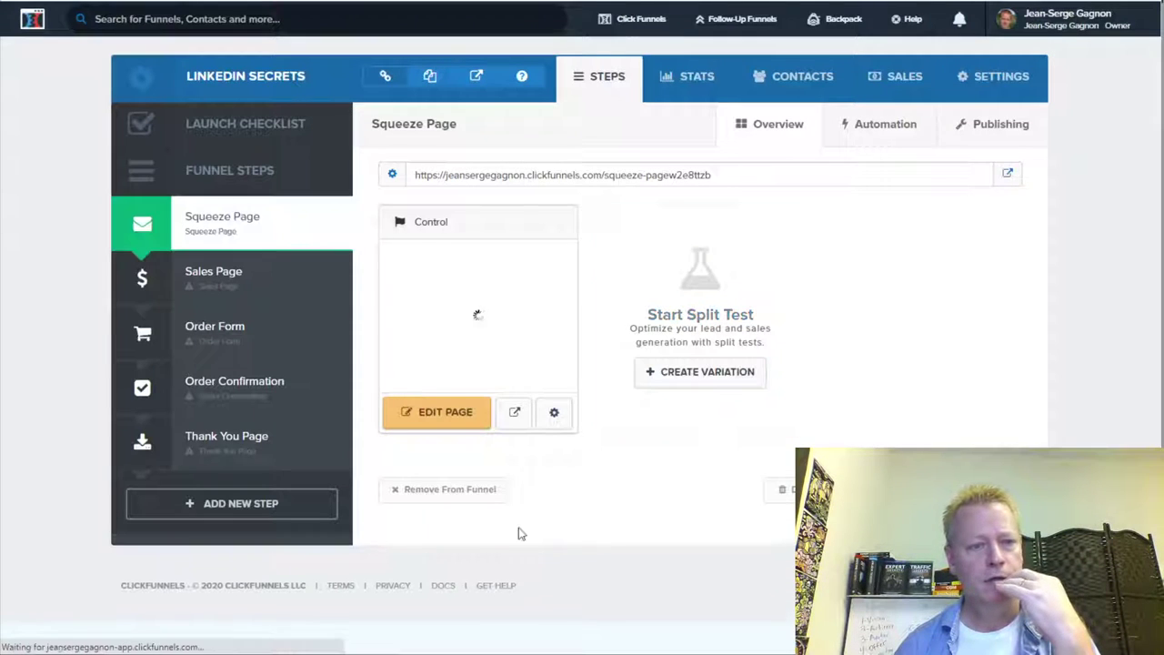
# Launch the page editor for the Dark Optin Box squeeze page
pyautogui.click(446, 423)
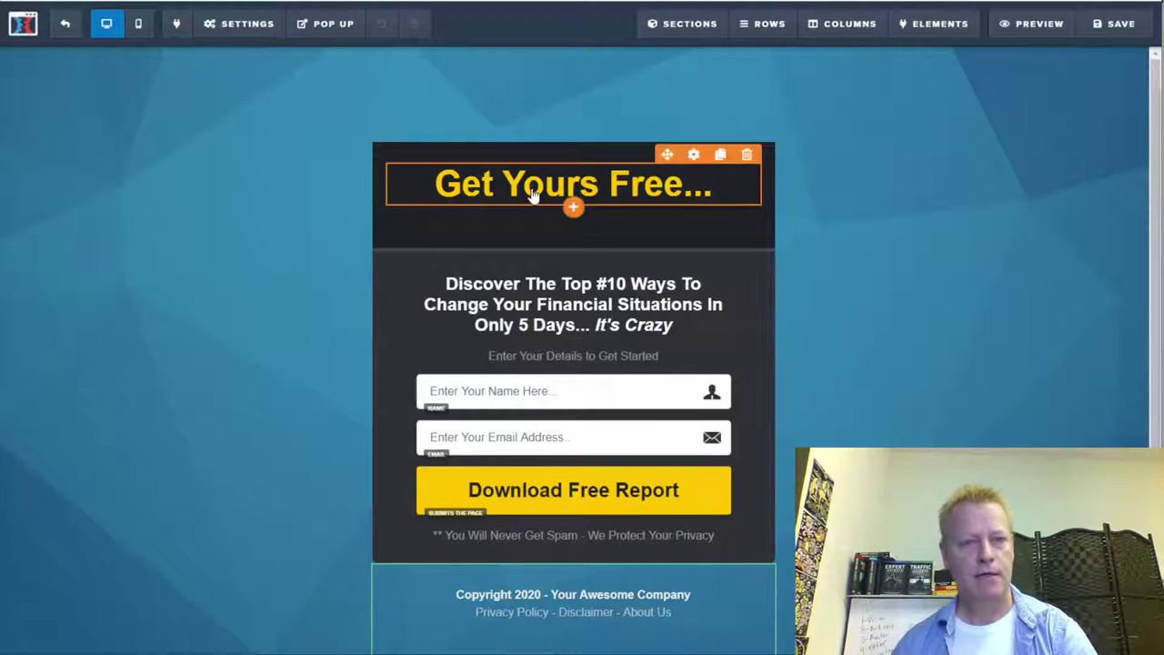
# Replace 'Get Yours Free' in the headline with 'Learn LinkedIn Secrets'
pyautogui.click(533, 191)
pyautogui.moveTo(685, 186); pyautogui.dragTo(440, 187)
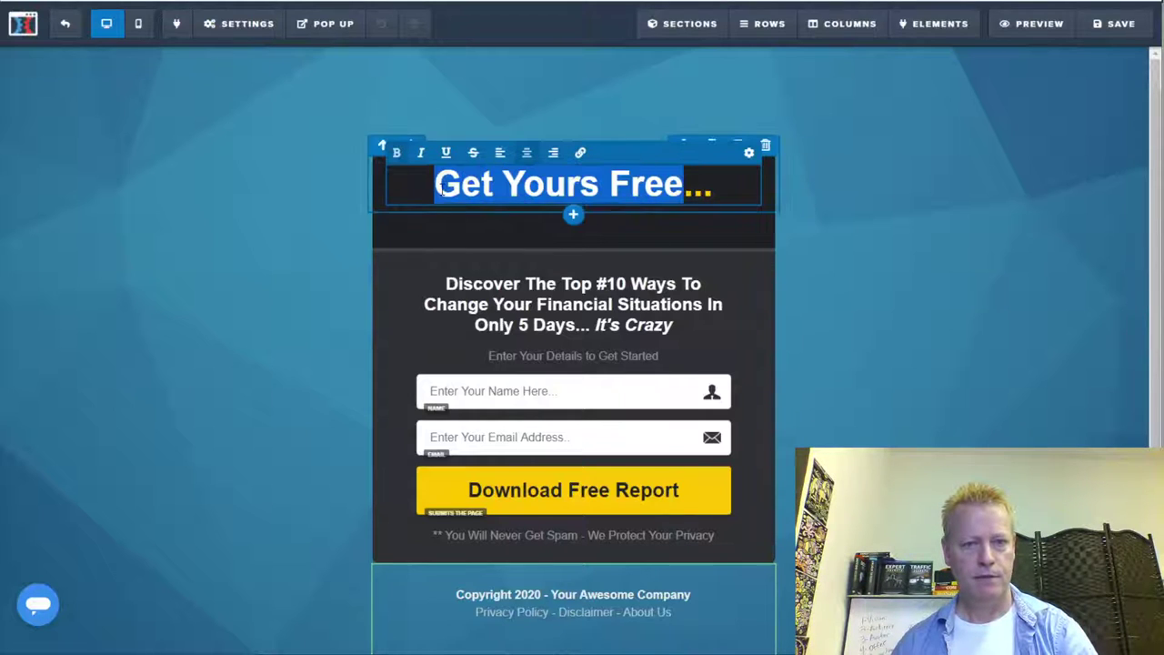
pyautogui.click(596, 184)
pyautogui.moveTo(436, 183); pyautogui.dragTo(684, 183)
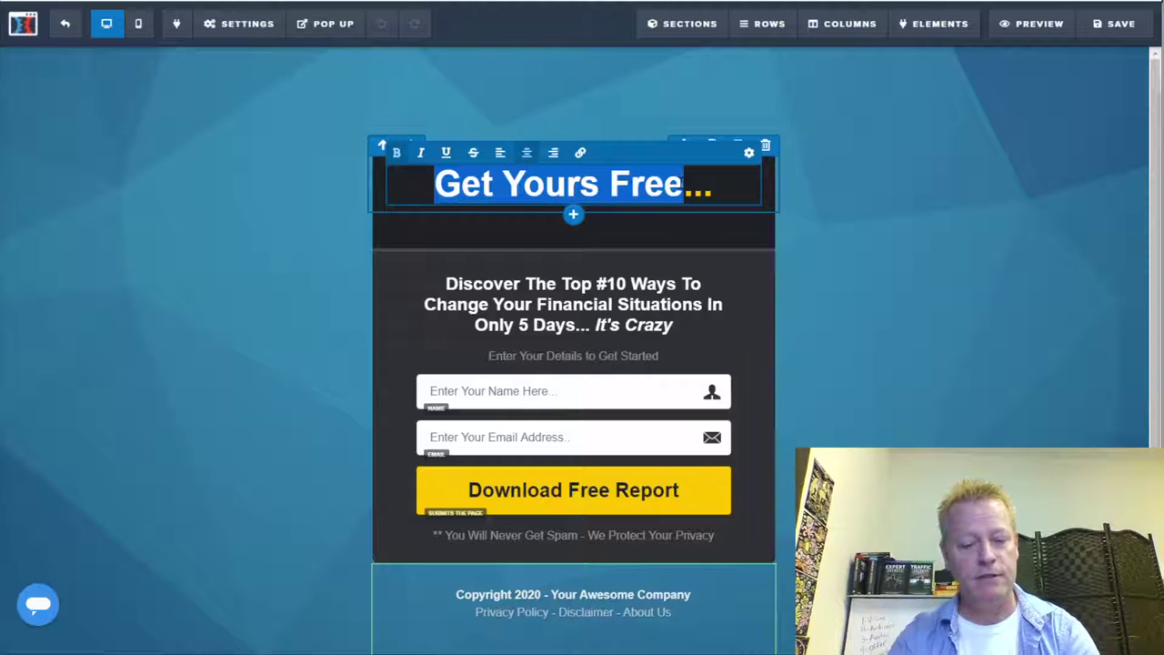
pyautogui.write('Learn')
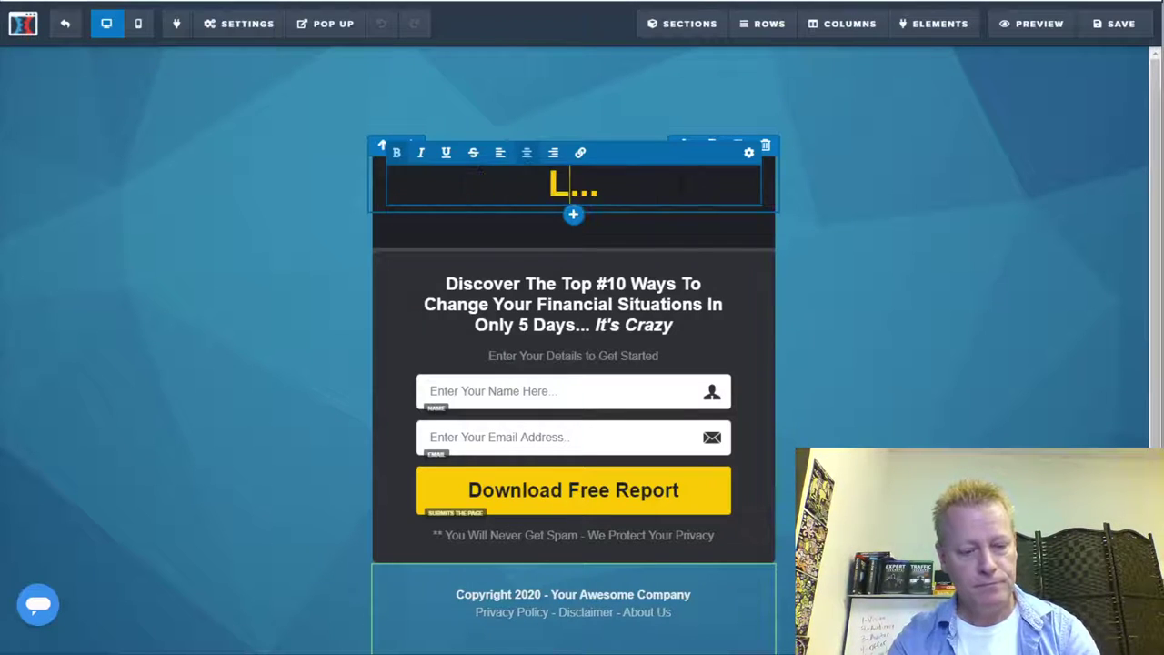
pyautogui.write(' LinkedIn ')
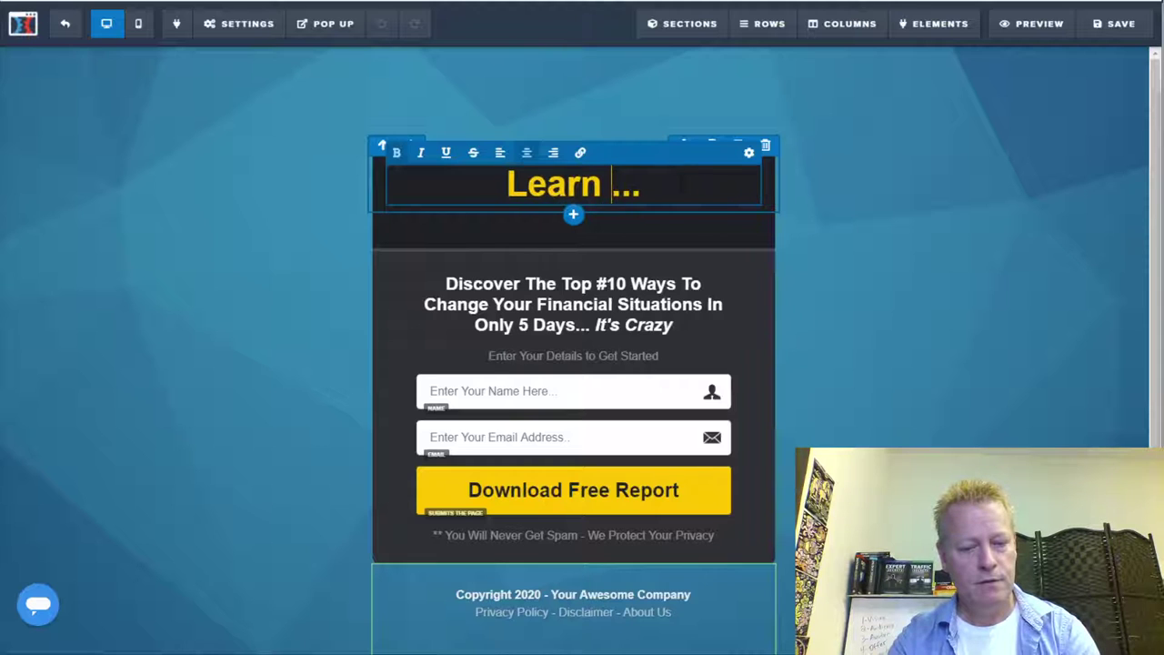
pyautogui.write('Secrets')
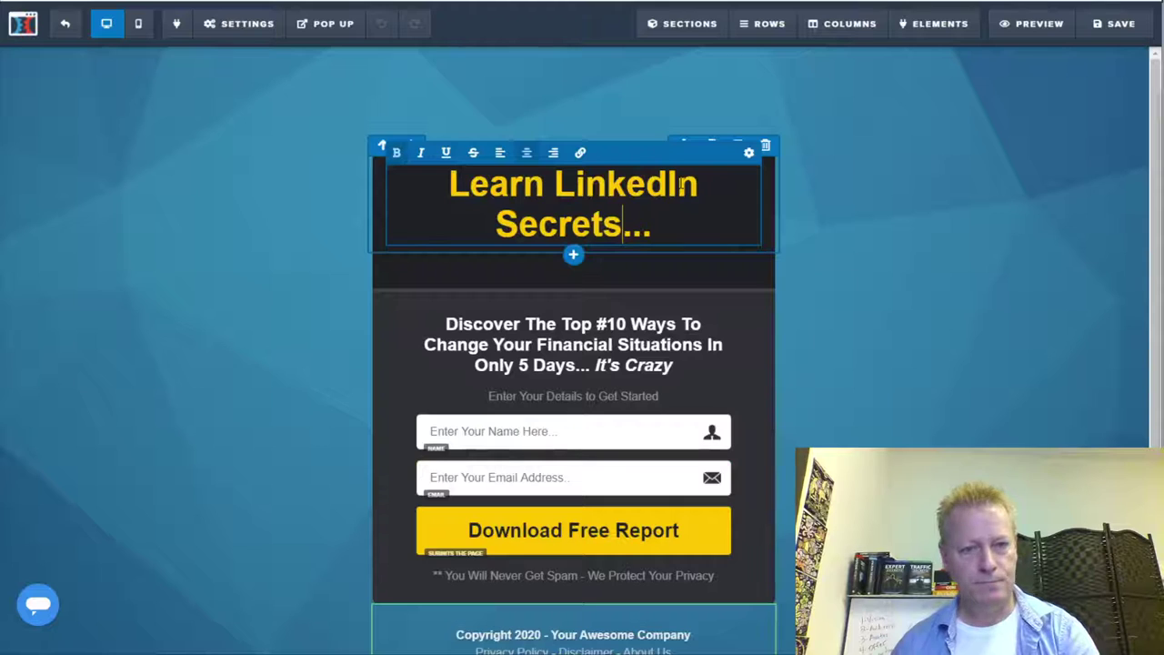
pyautogui.click(535, 319)
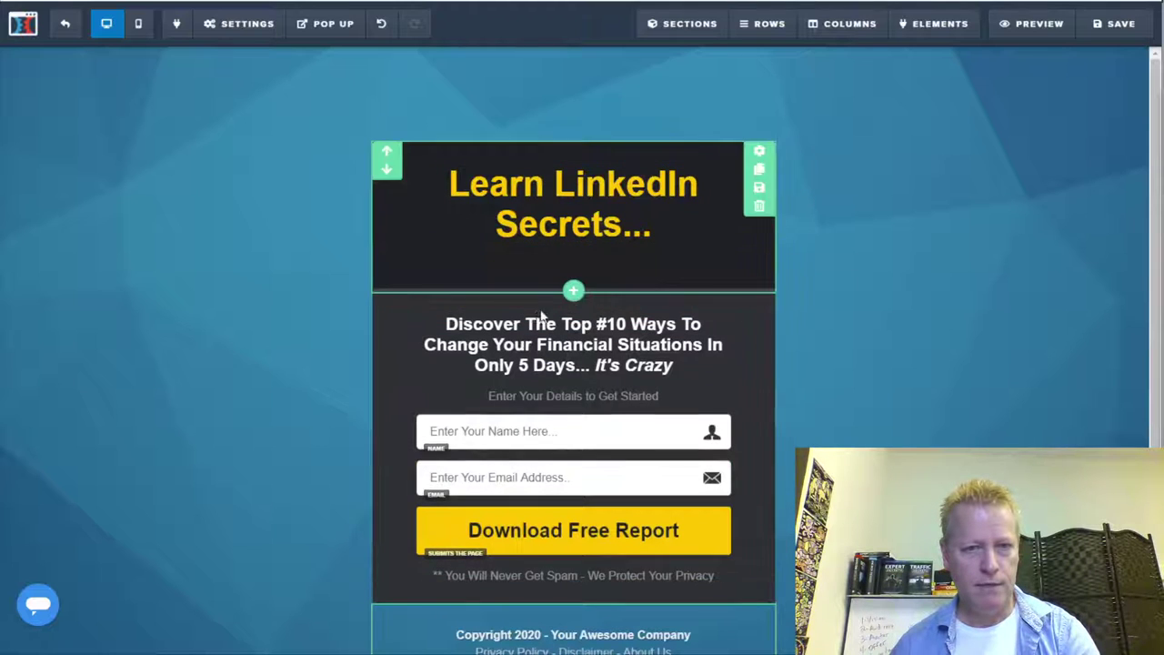
# Replace the subheadline with 'Discover what other LinkedIn Leaders know for free!'
pyautogui.click(565, 336)
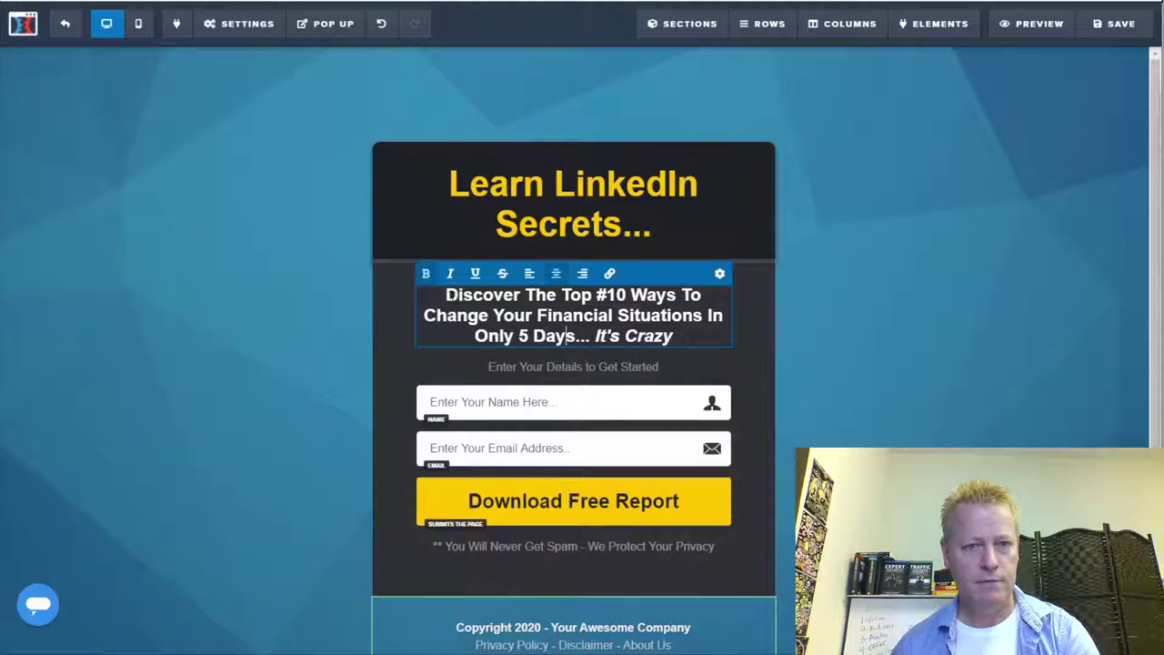
pyautogui.moveTo(445, 294); pyautogui.dragTo(662, 337)
pyautogui.press('BackSpace')
pyautogui.write('Discover what other LinkedIn Leader')
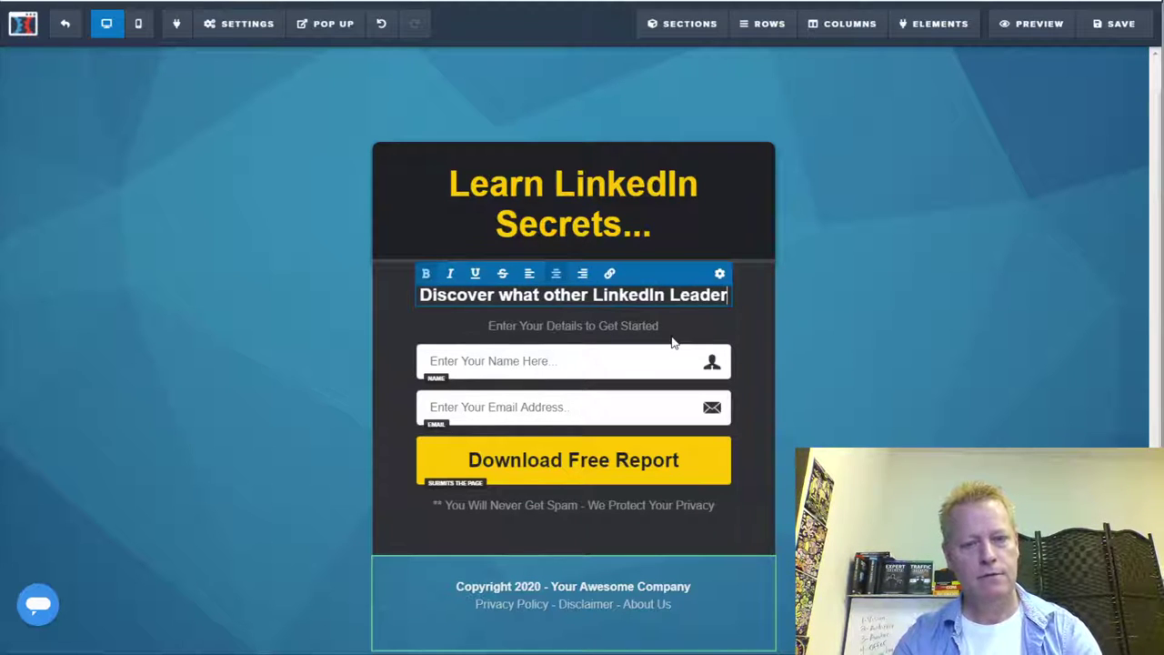
pyautogui.write('s kow')
pyautogui.press('BackSpace')
pyautogui.press('BackSpace')
pyautogui.write('now for free!')
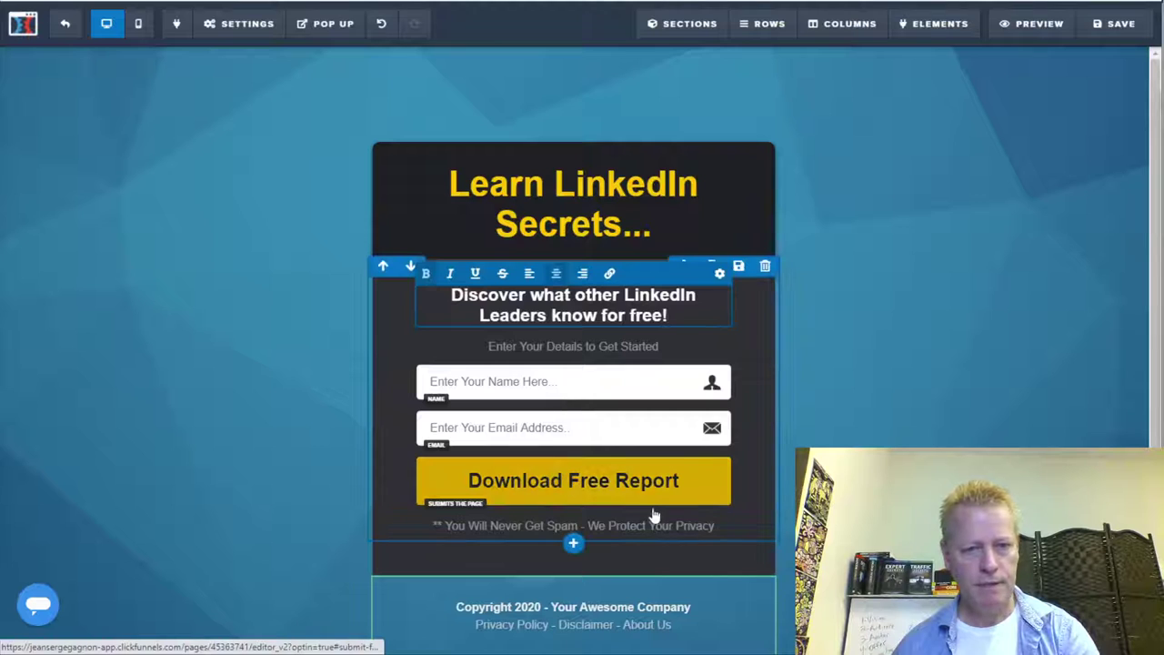
pyautogui.click(587, 490)
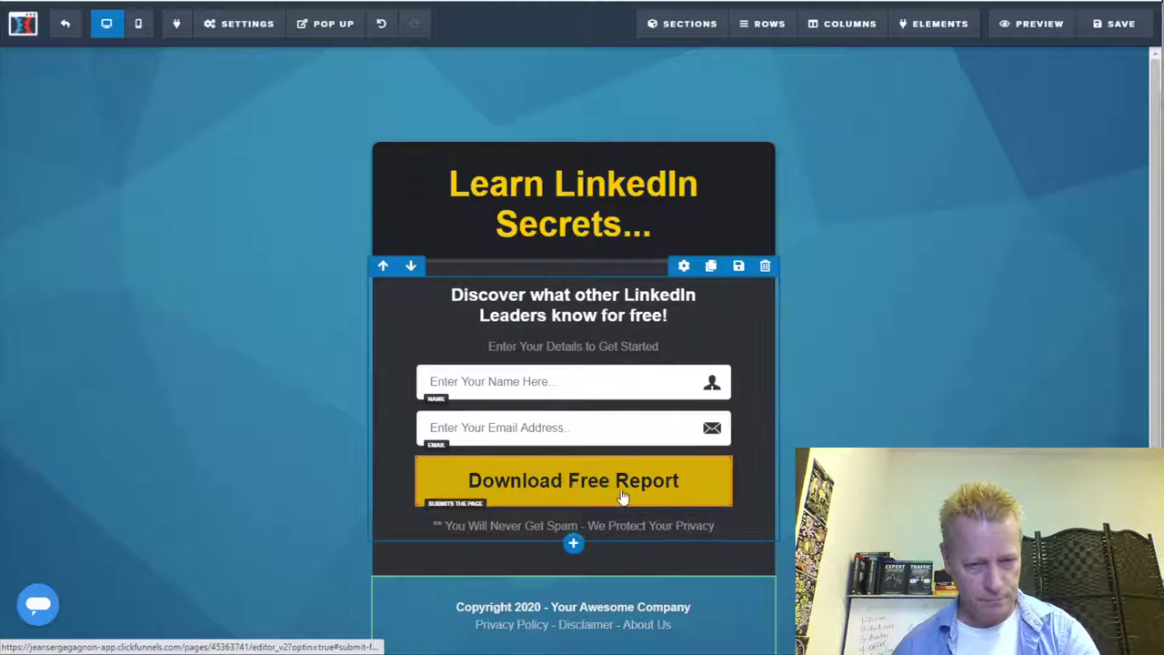
# Change the optin button text from 'Download Free Report' to 'Get Access now'
pyautogui.scroll(-1, 618, 486)
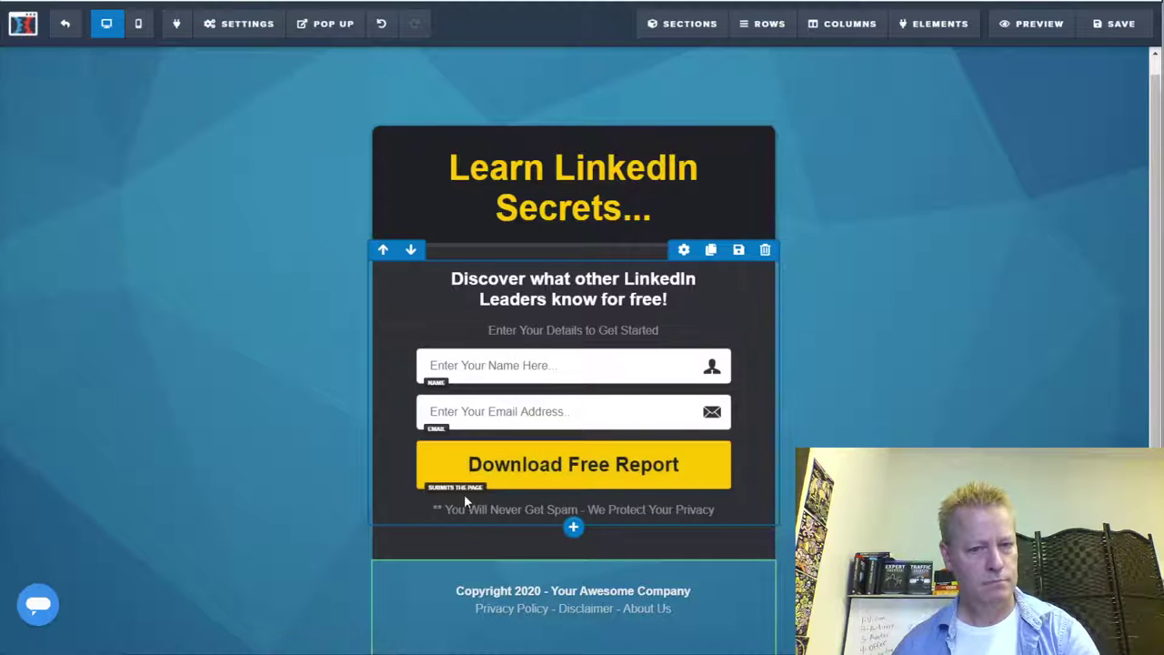
pyautogui.moveTo(577, 466)
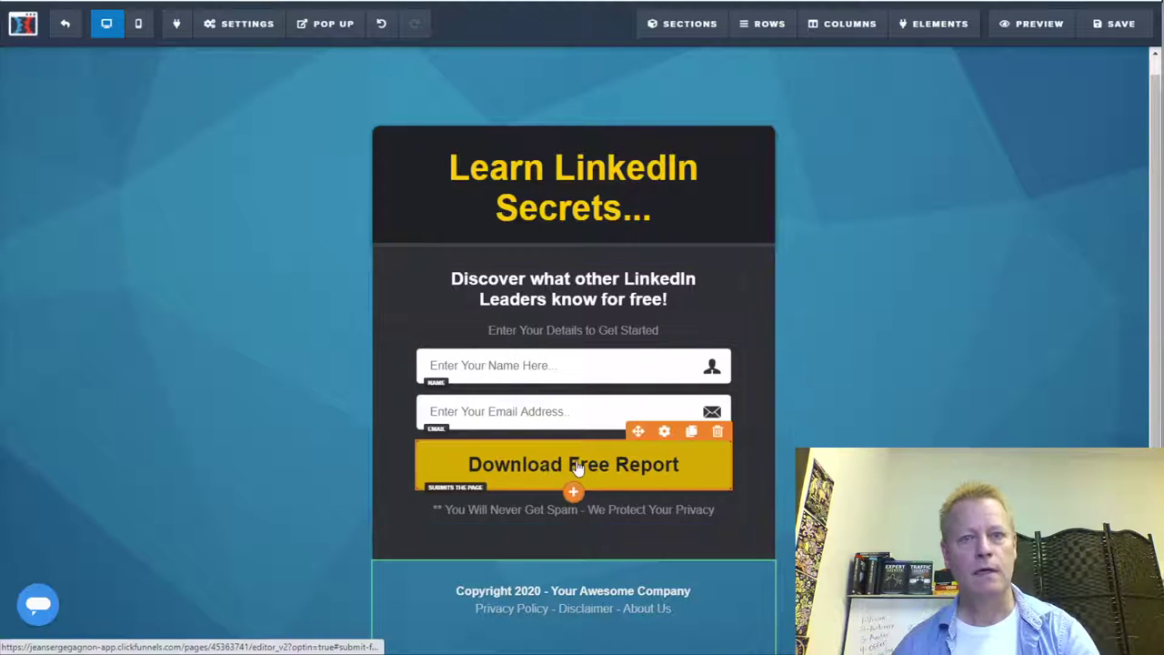
pyautogui.click(668, 450)
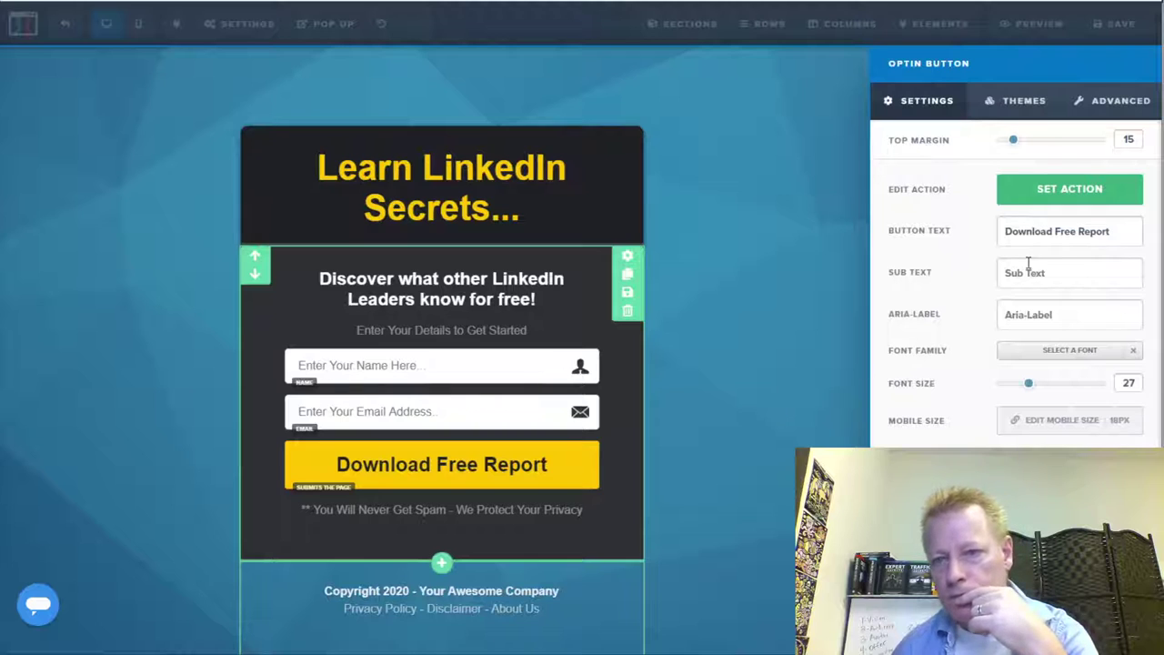
pyautogui.moveTo(1125, 231); pyautogui.dragTo(989, 239)
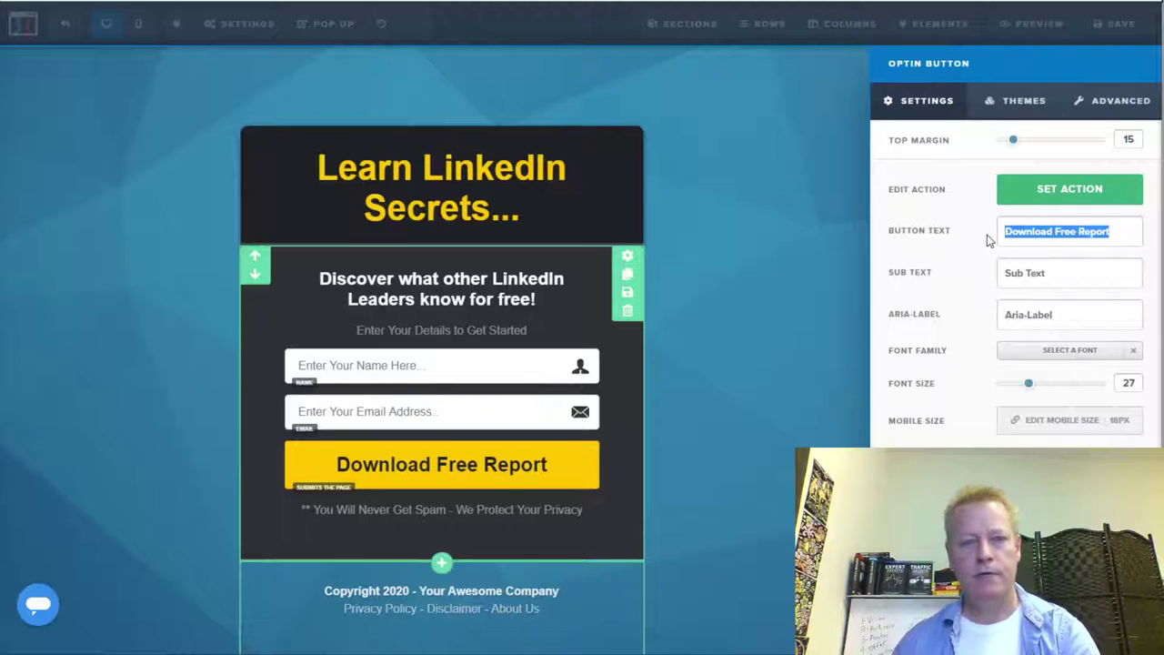
pyautogui.write('Get Ac')
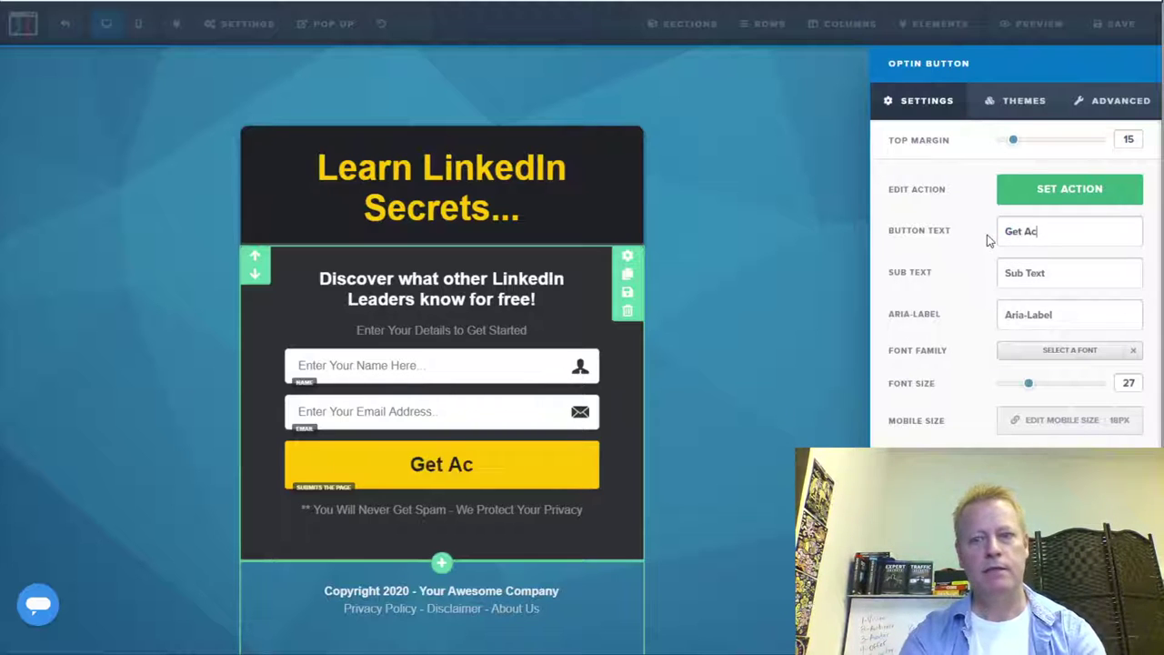
pyautogui.write('cess now')
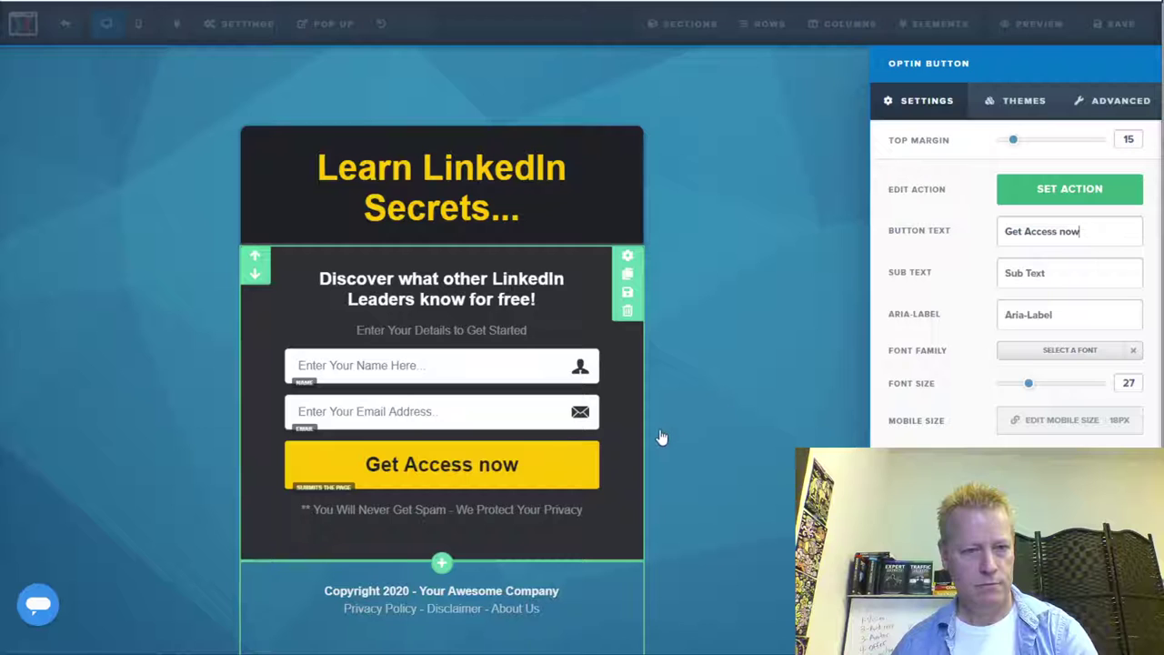
pyautogui.click(695, 444)
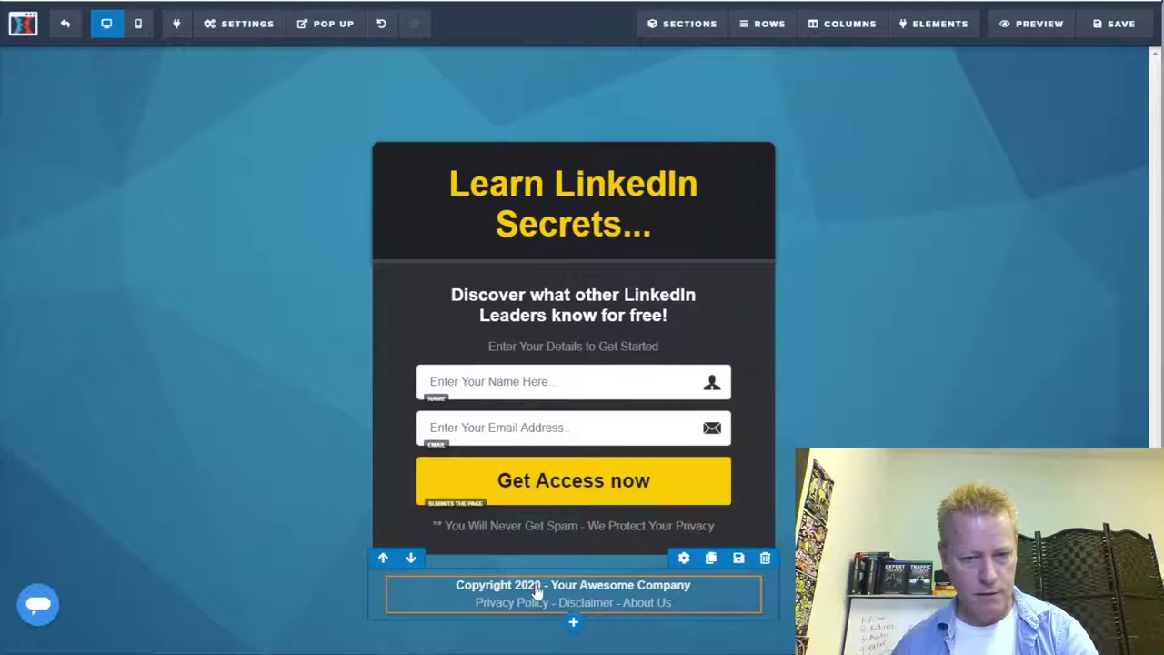
# Replace 'Your Awesome Company' in the footer copyright line with the page owner's name
pyautogui.click(604, 587)
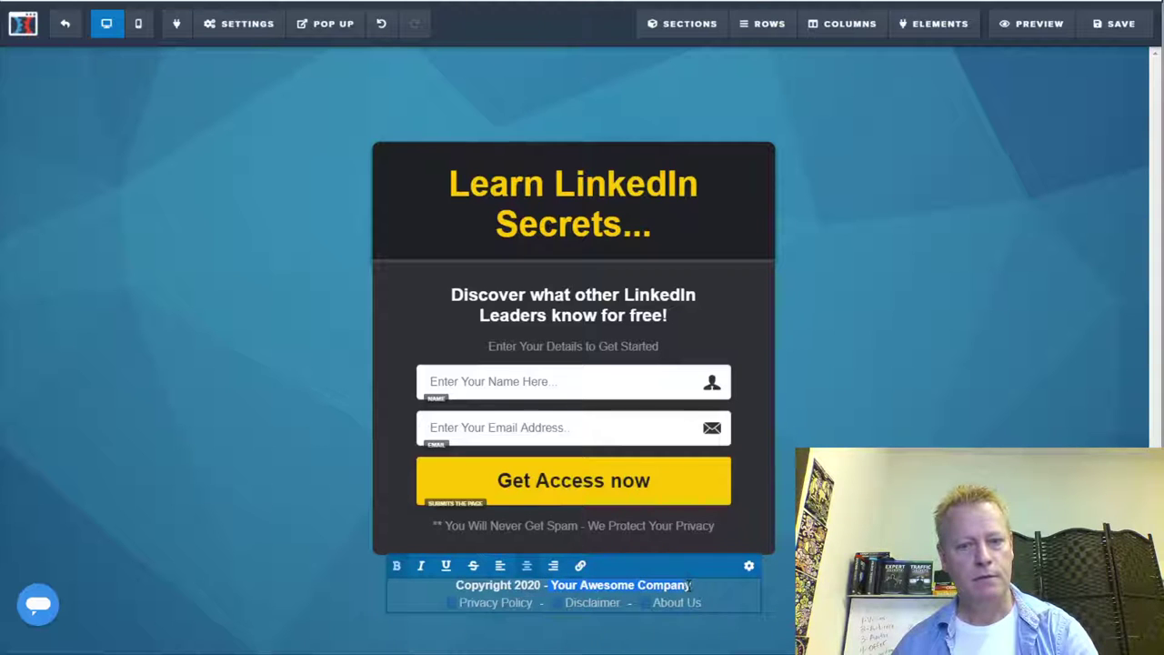
pyautogui.write('y')
pyautogui.press('BackSpace')
pyautogui.write('Jean')
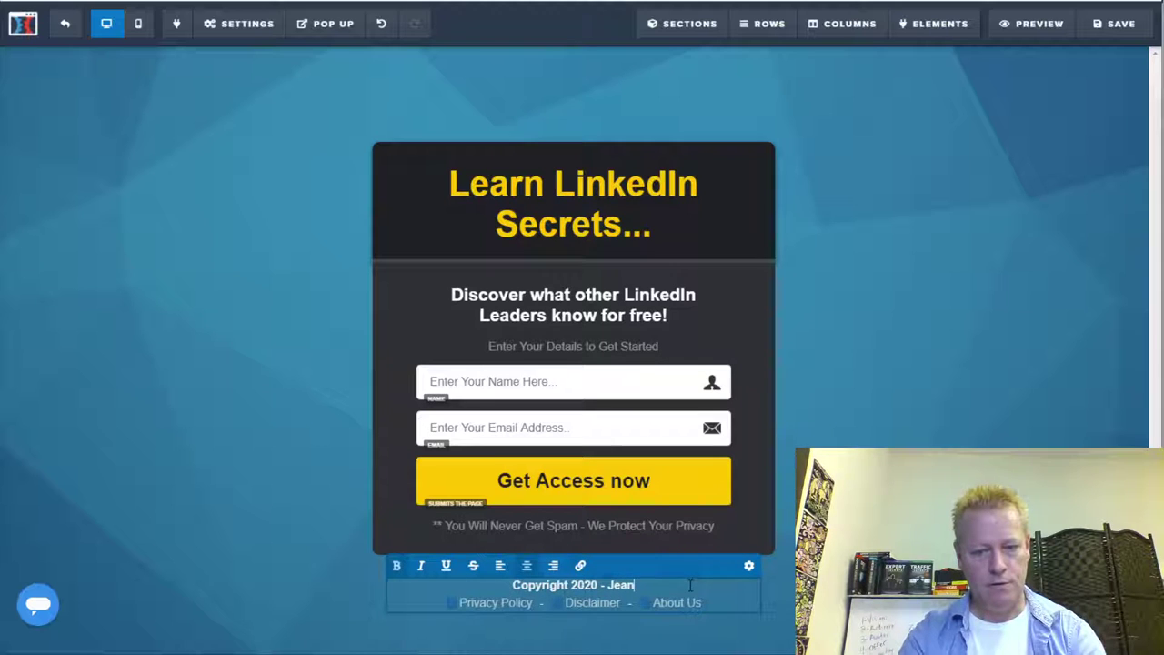
pyautogui.write('-Serge Gagnon')
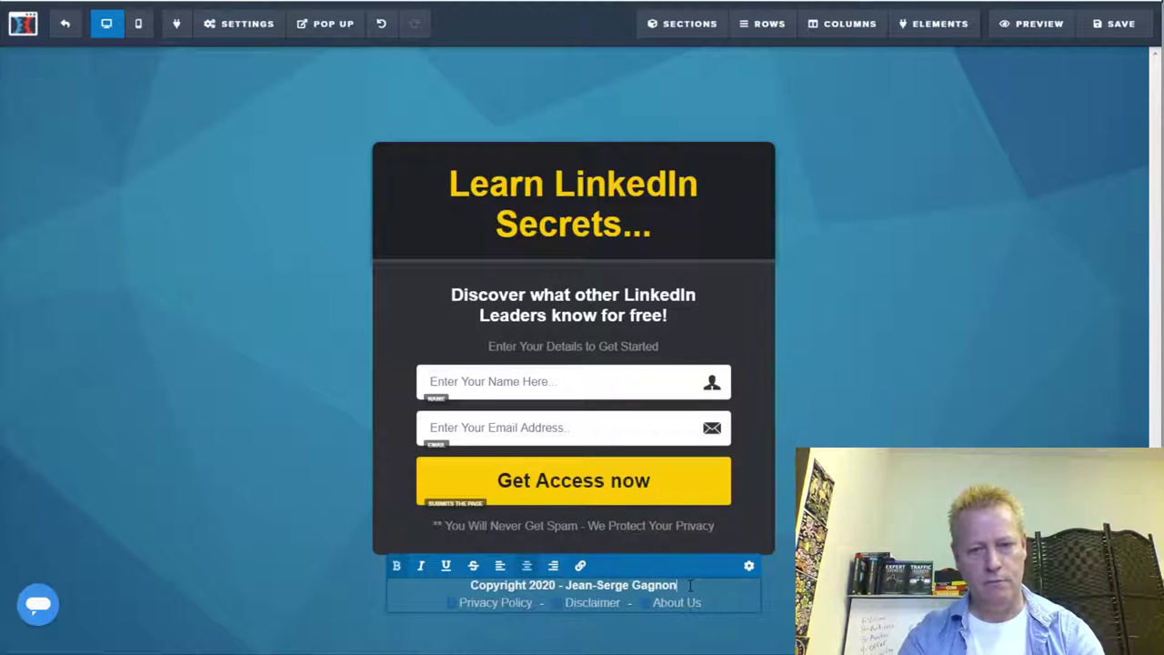
pyautogui.press('Escape')
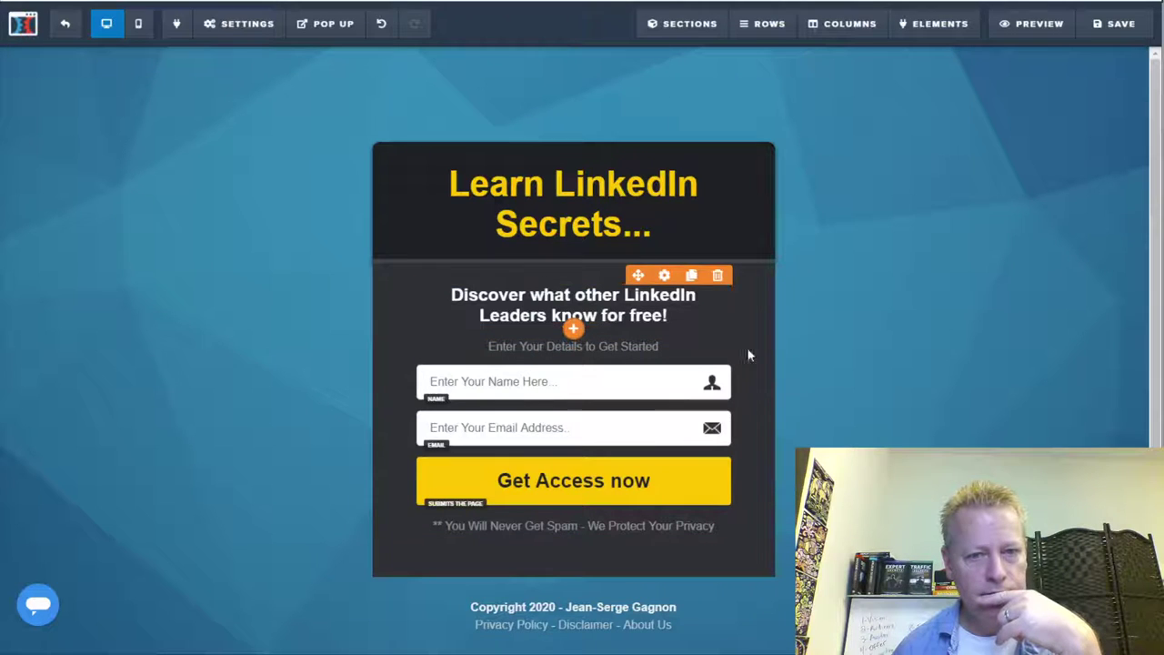
# Remove 'for free' from the end of the subheadline
pyautogui.doubleClick(650, 318)
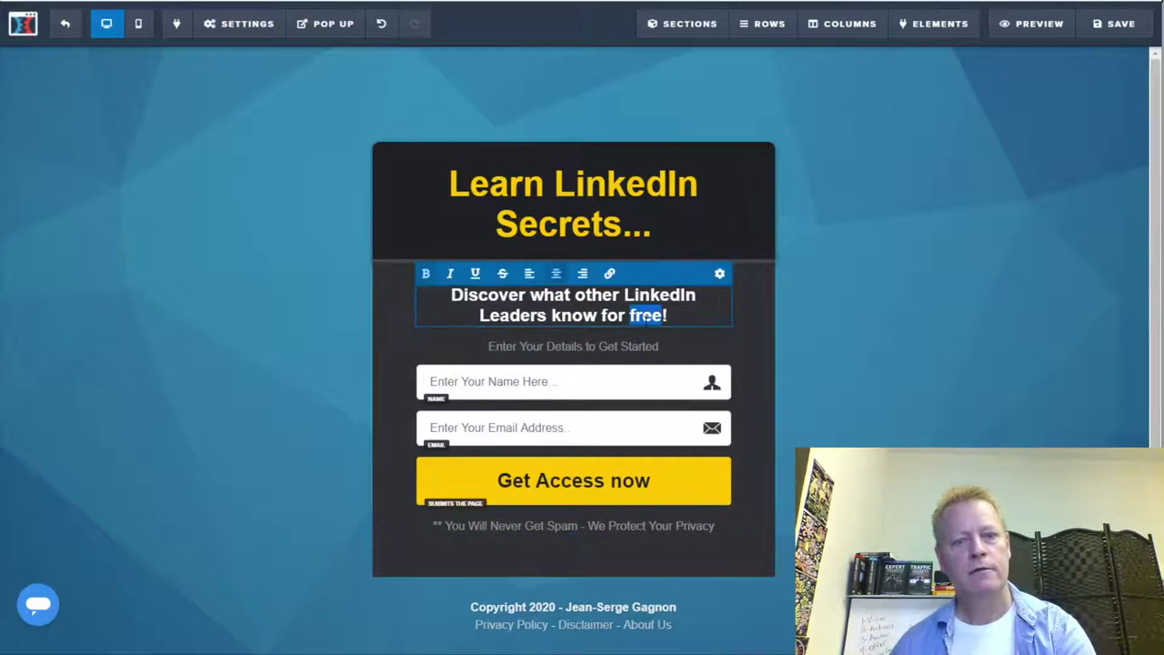
pyautogui.press('BackSpace')
pyautogui.press('BackSpace')
pyautogui.press('BackSpace')
pyautogui.press('BackSpace')
pyautogui.press('BackSpace')
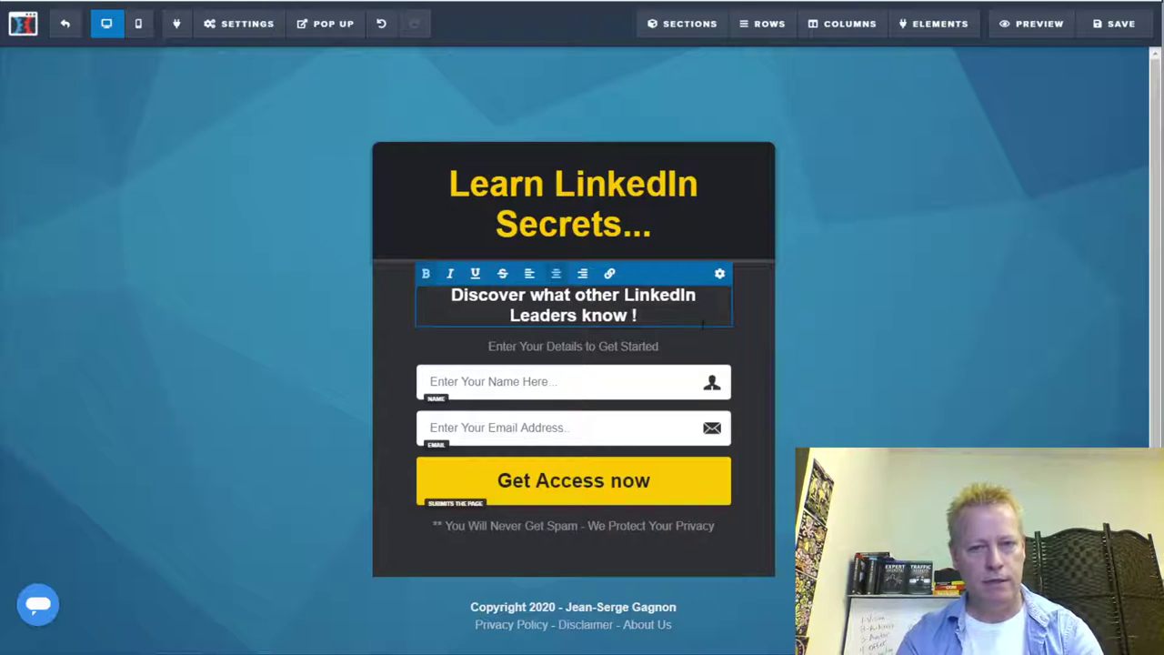
pyautogui.write('right')
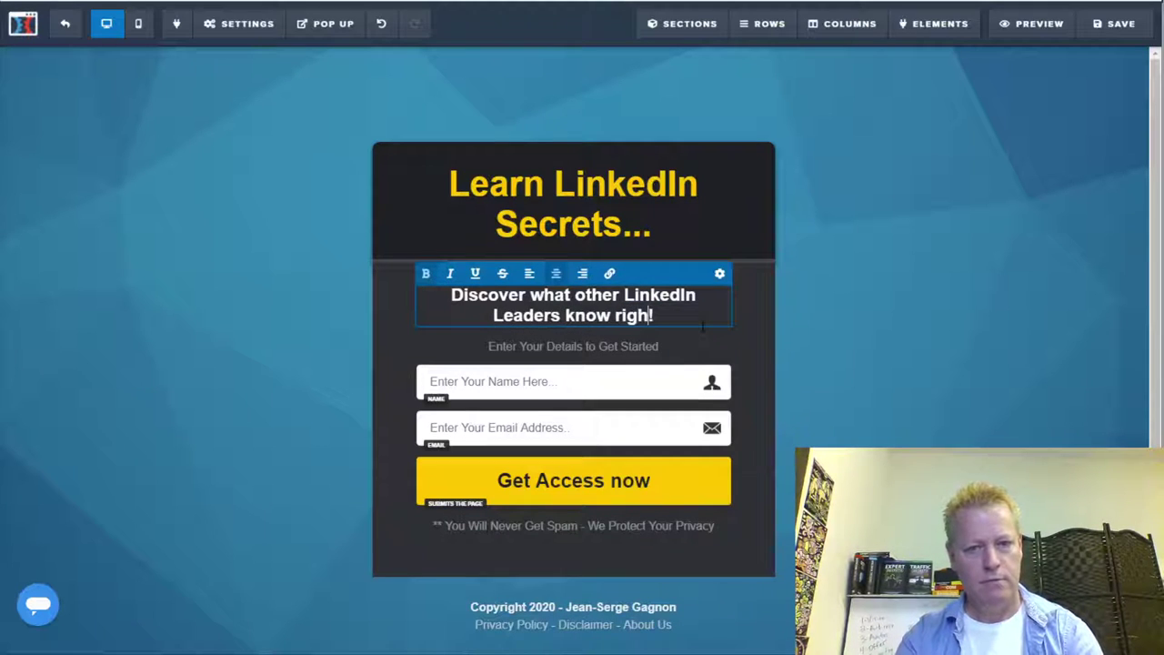
pyautogui.press('BackSpace')
pyautogui.press('BackSpace')
pyautogui.press('BackSpace')
pyautogui.press('BackSpace')
pyautogui.press('BackSpace')
pyautogui.press('BackSpace')
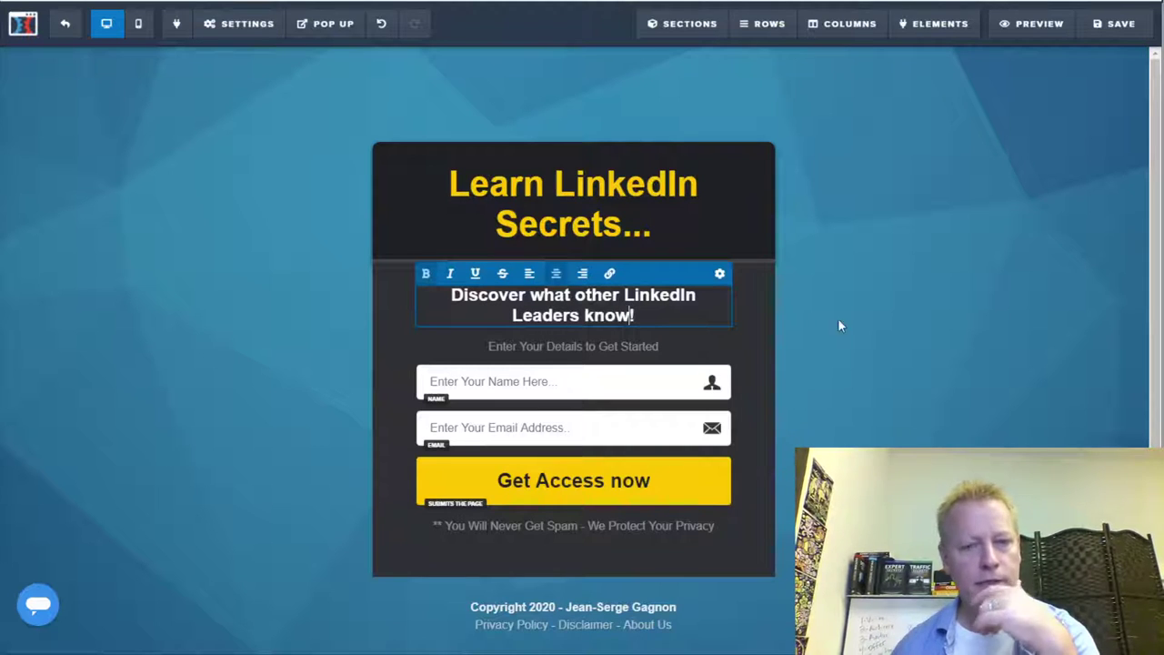
pyautogui.click(873, 324)
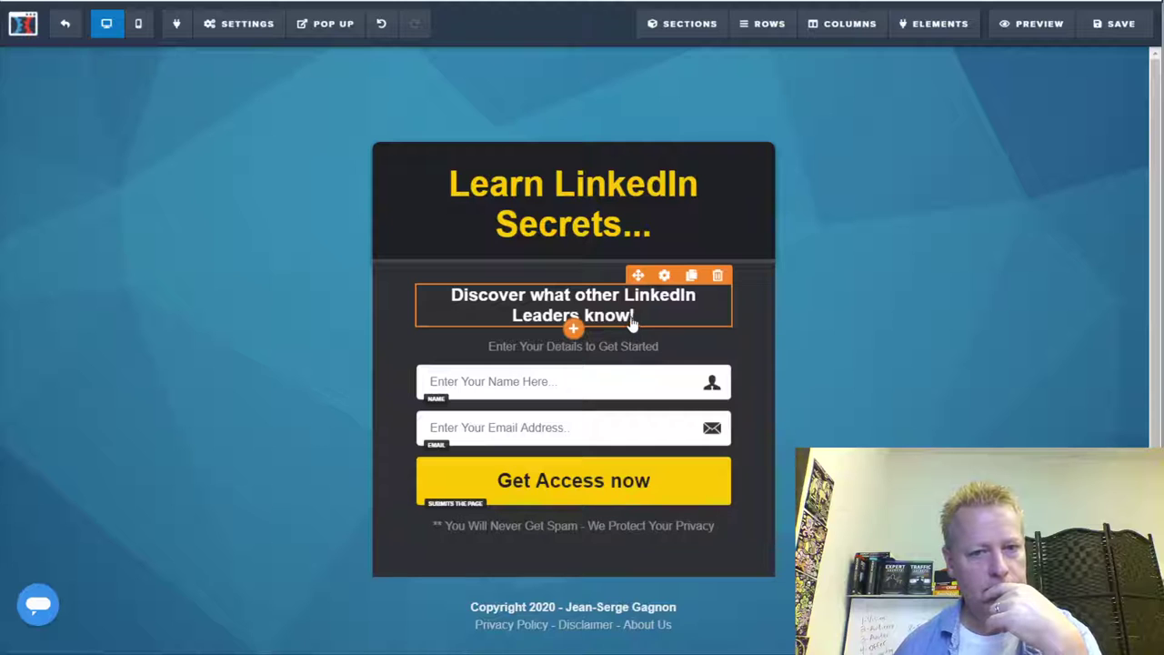
# Replace 'know' in the subheadline with 'do to grow their connections'
pyautogui.click(629, 323)
pyautogui.doubleClick(608, 315)
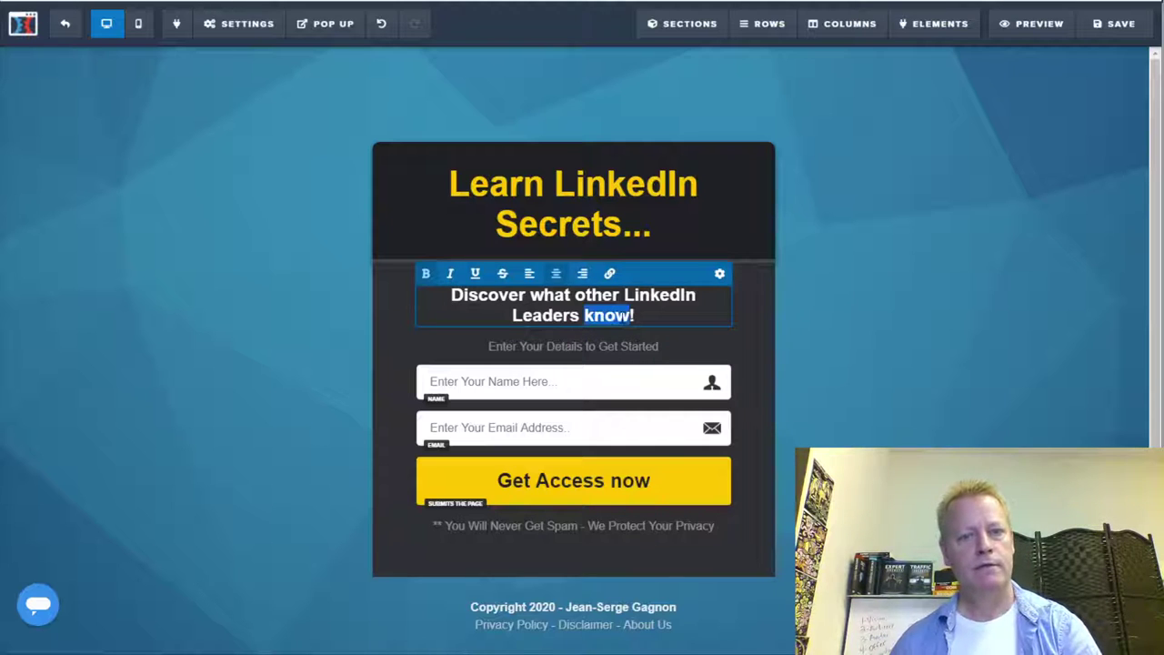
pyautogui.write('do to grow')
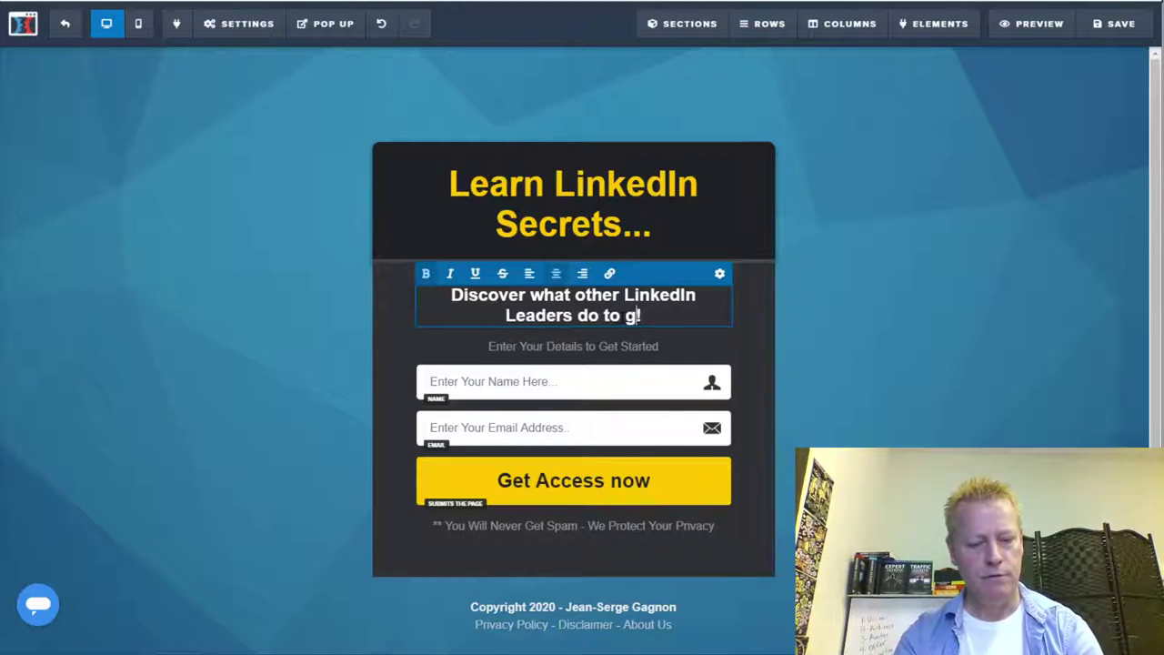
pyautogui.write(' their ')
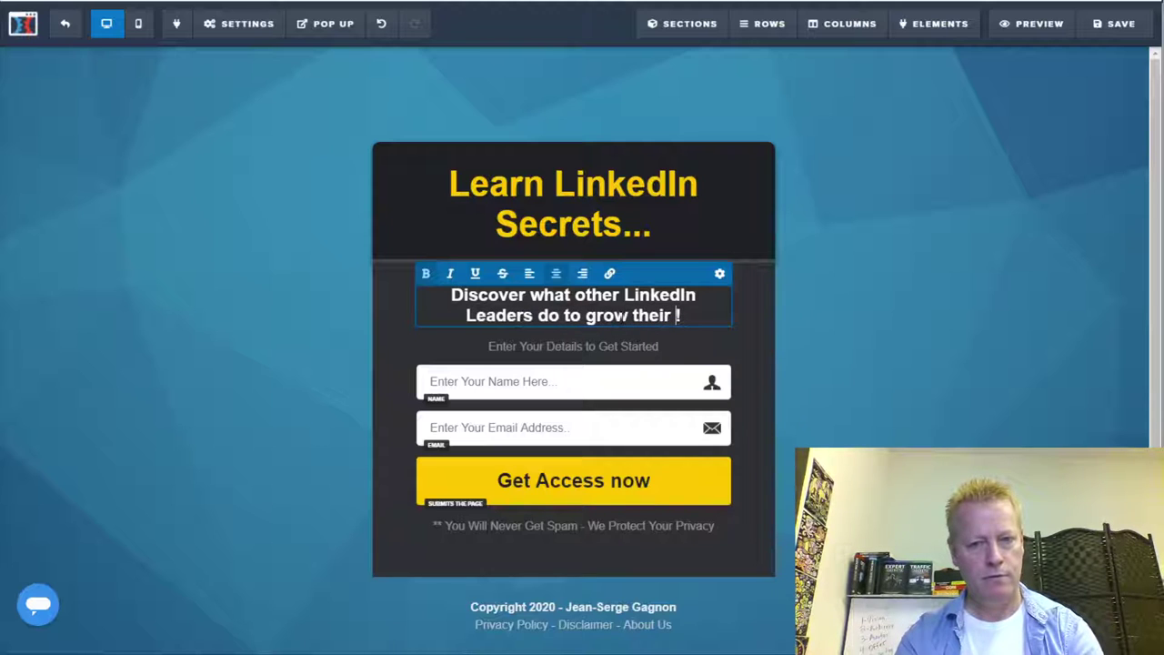
pyautogui.write('connections')
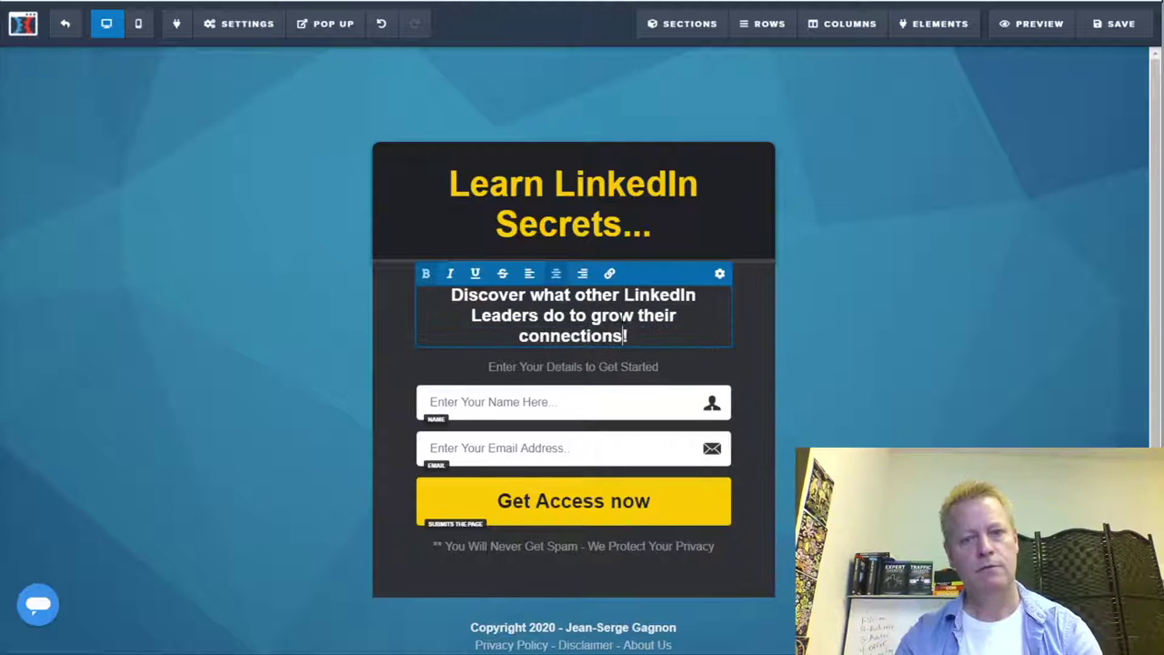
pyautogui.click(815, 341)
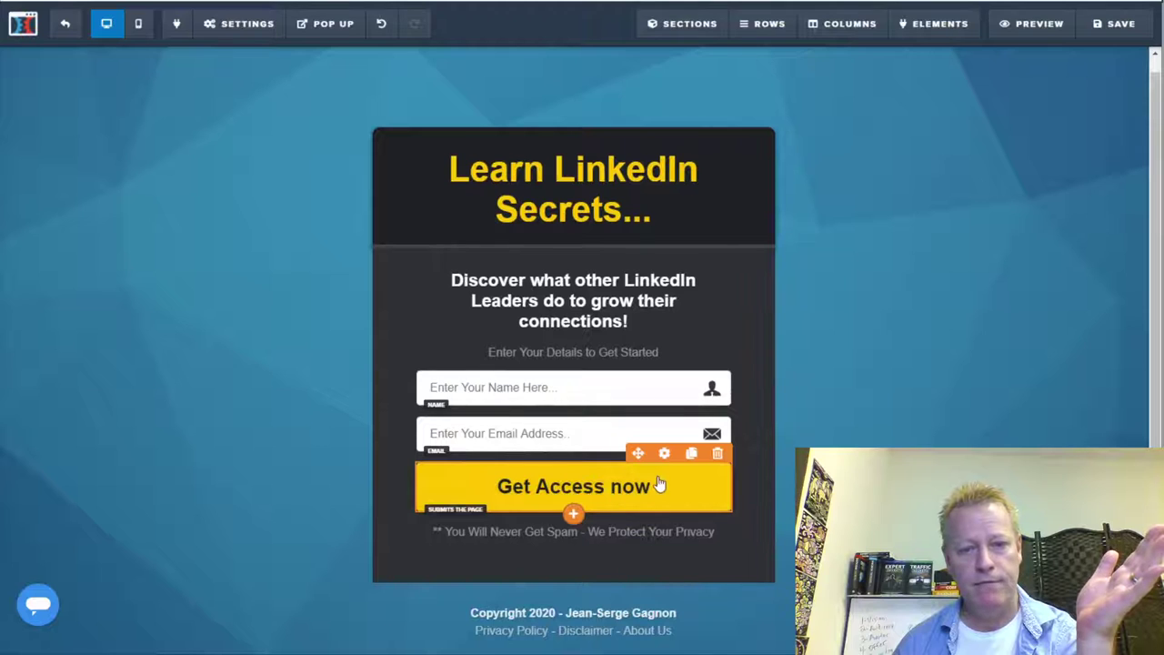
pyautogui.click(664, 452)
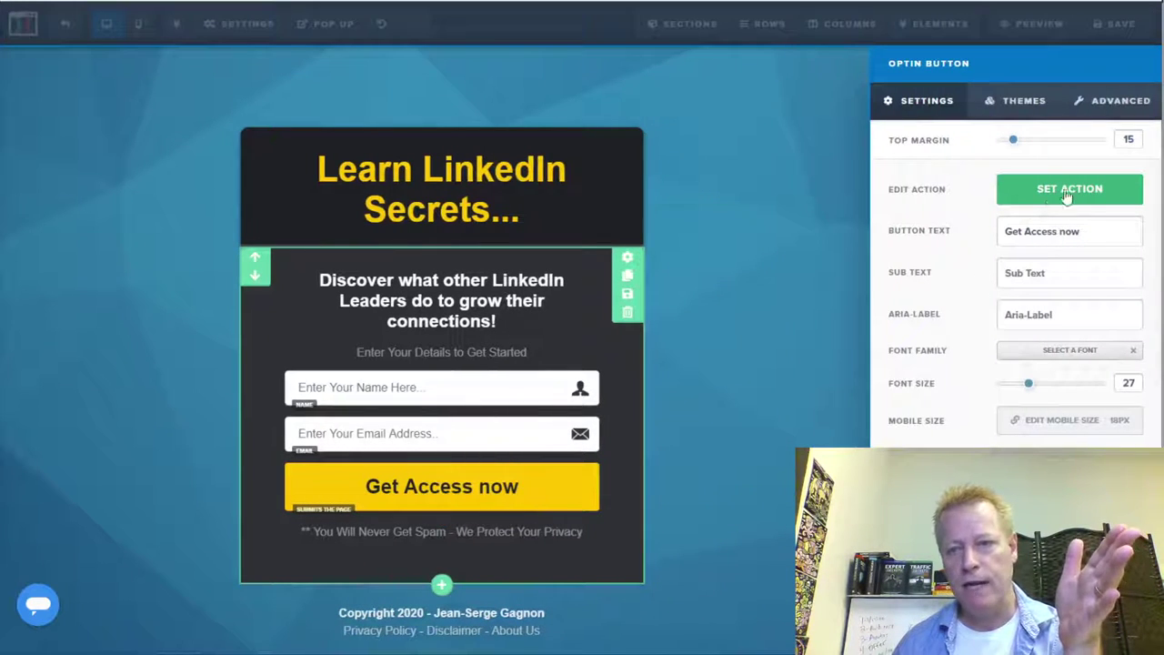
pyautogui.click(1075, 198)
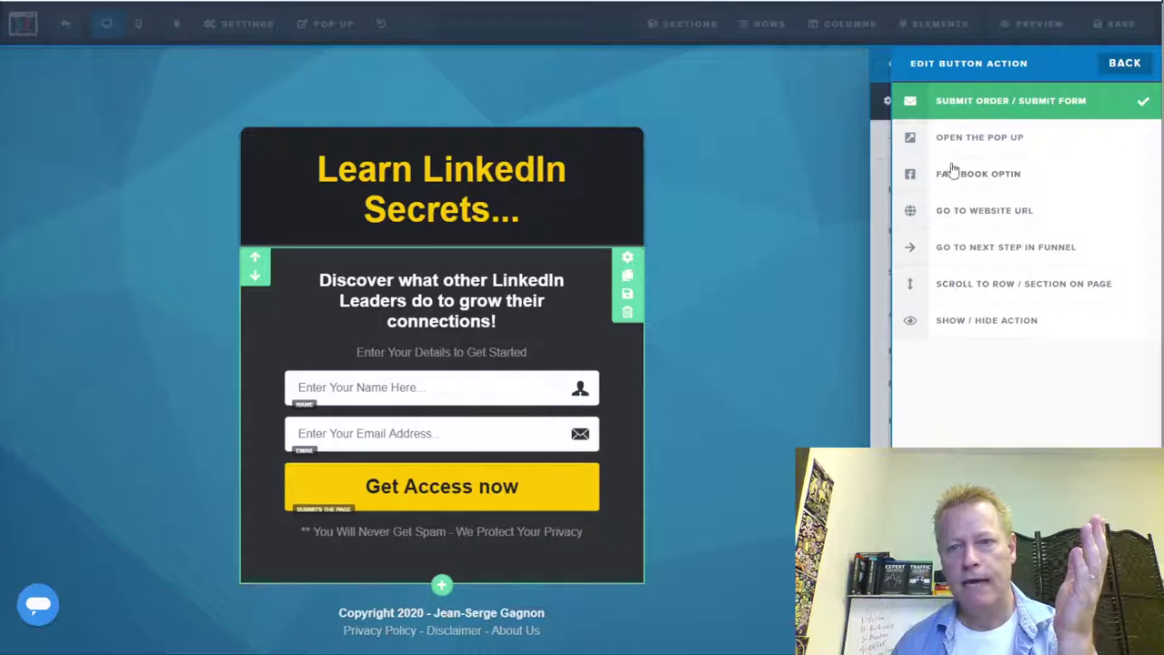
pyautogui.click(1125, 66)
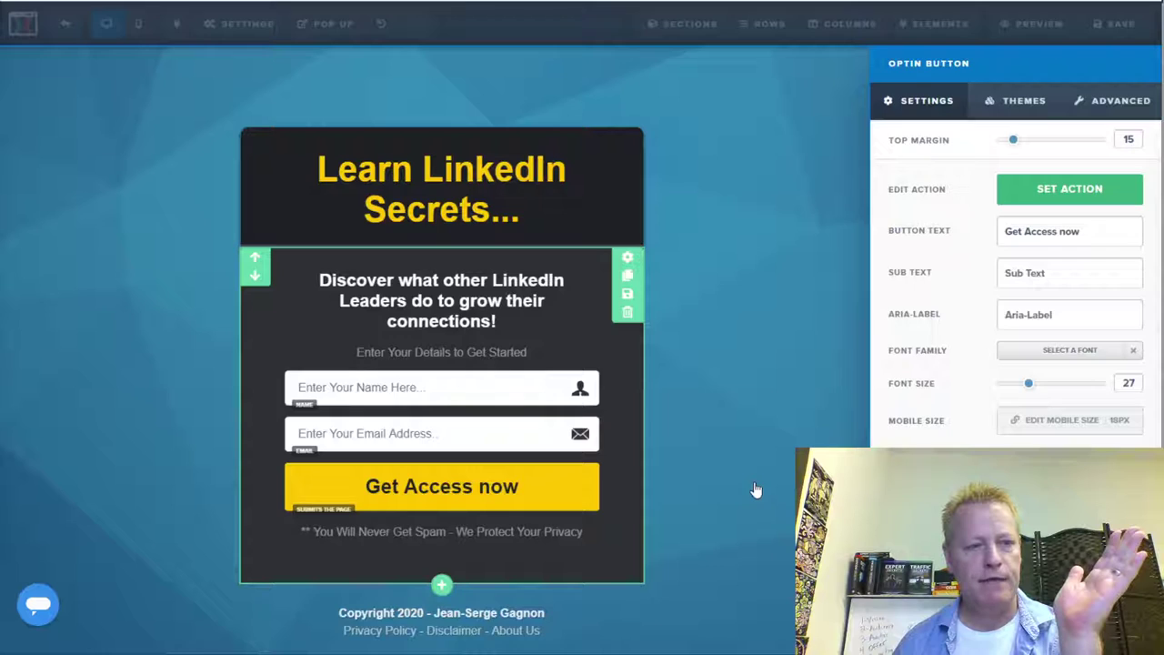
pyautogui.click(799, 332)
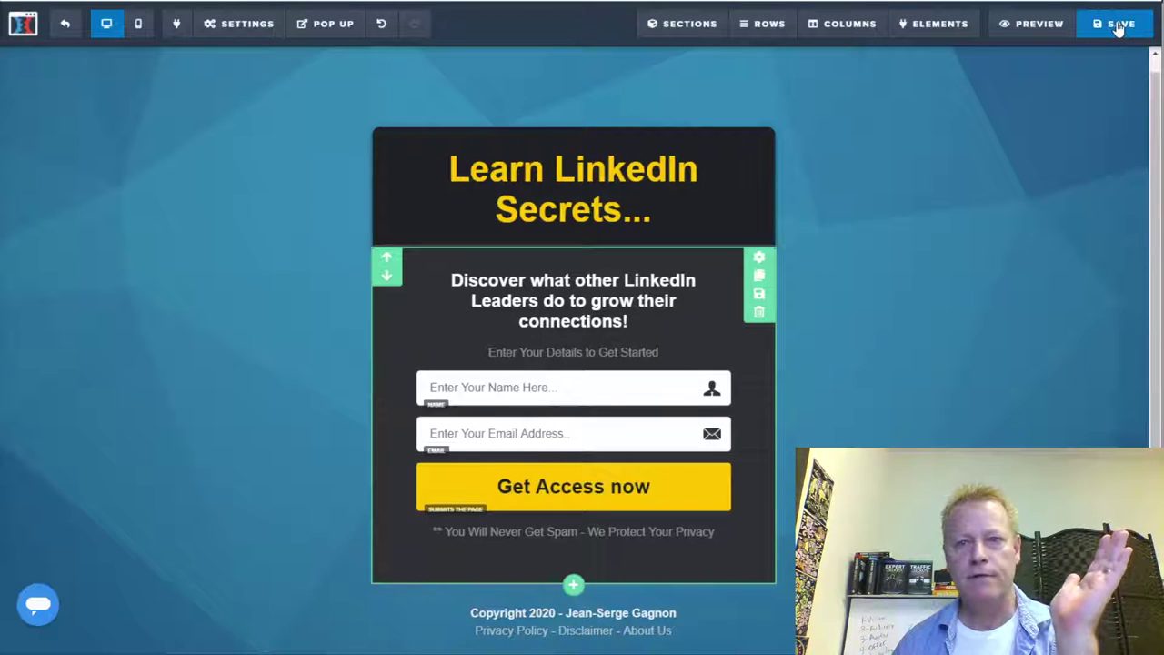
pyautogui.moveTo(756, 24)
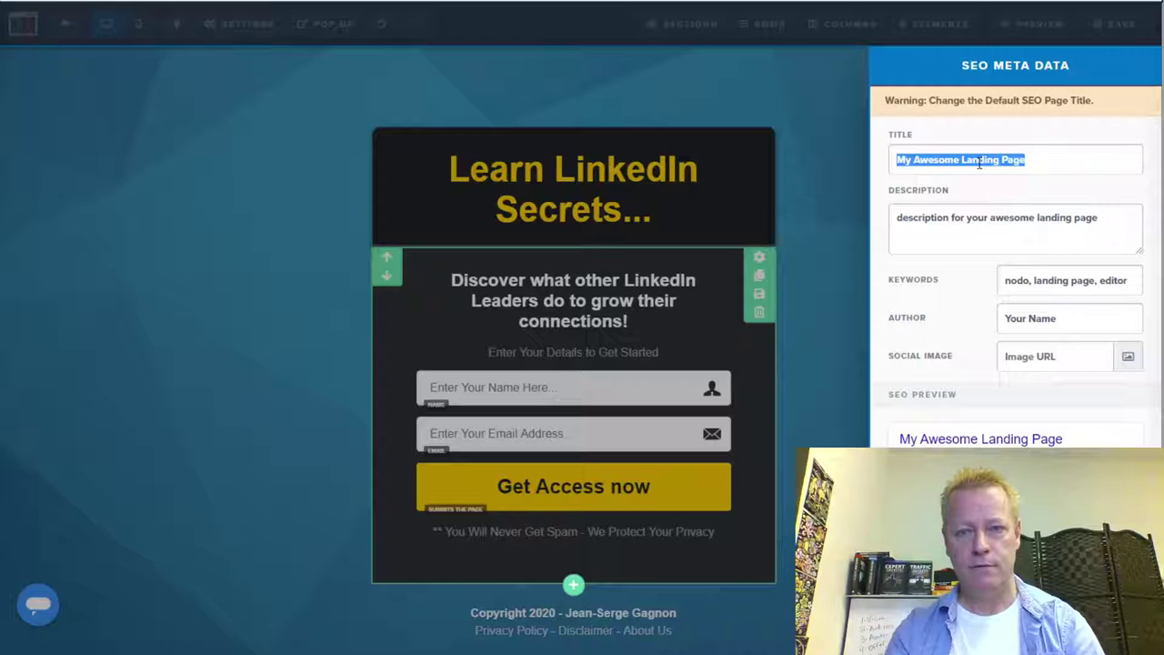
# Set the SEO title to 'LinkedIn Secrets' and the description to 'discover what other LinkedIn leaders do to grow their connections'
pyautogui.write('Learn')
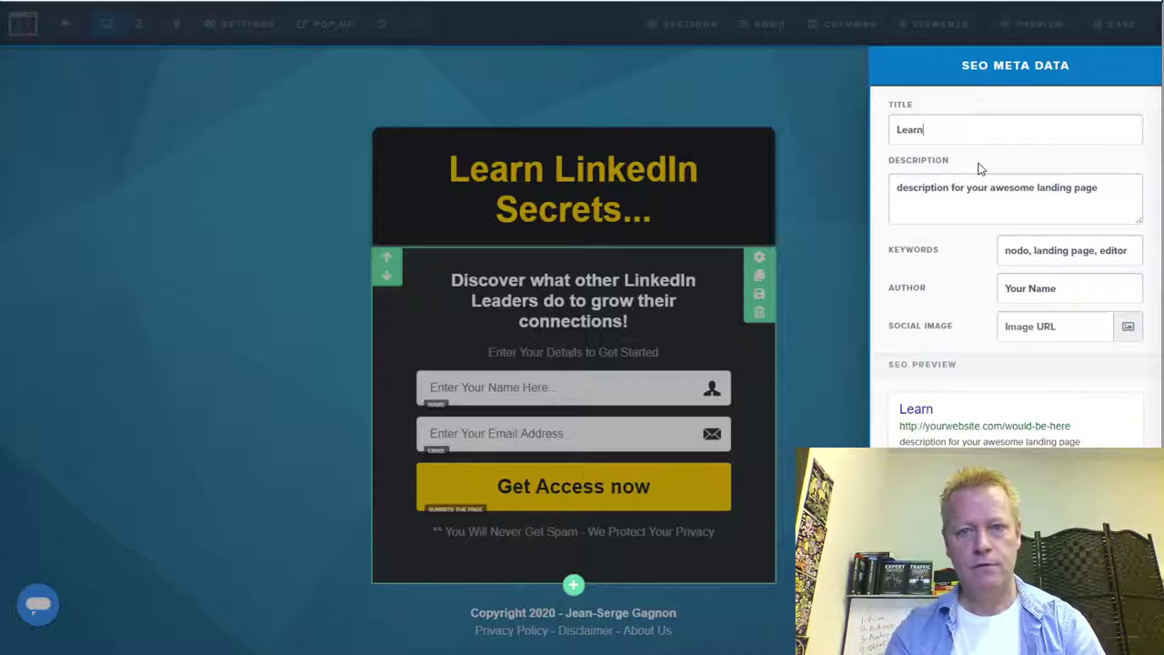
pyautogui.write(' LinkedI')
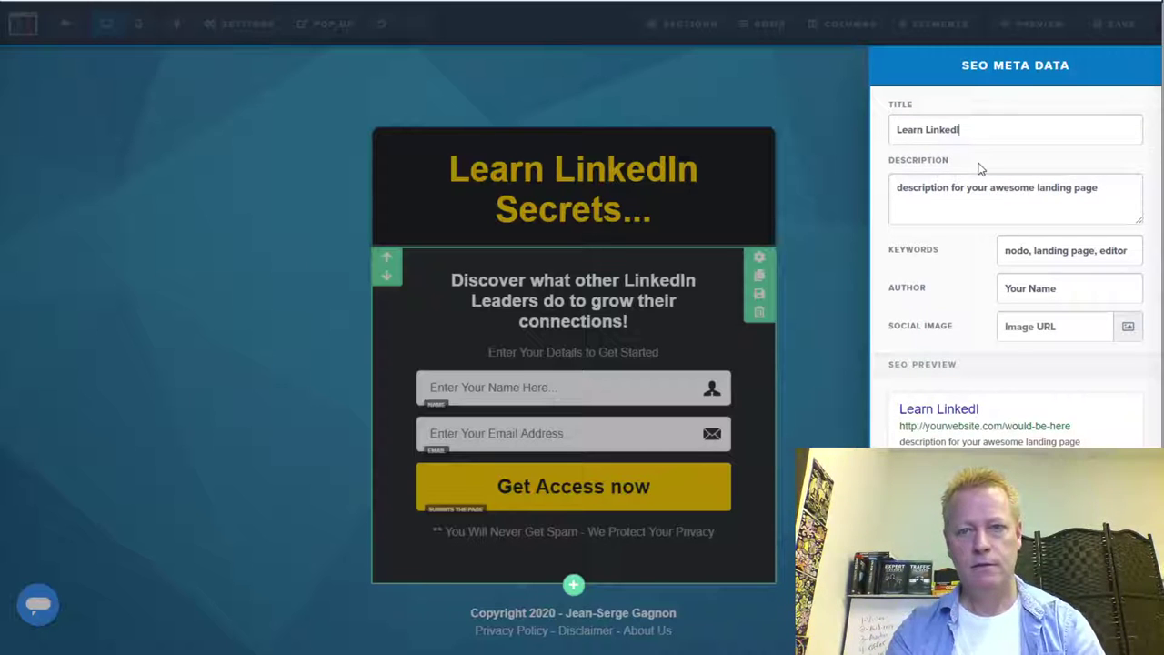
pyautogui.write('n Secrets')
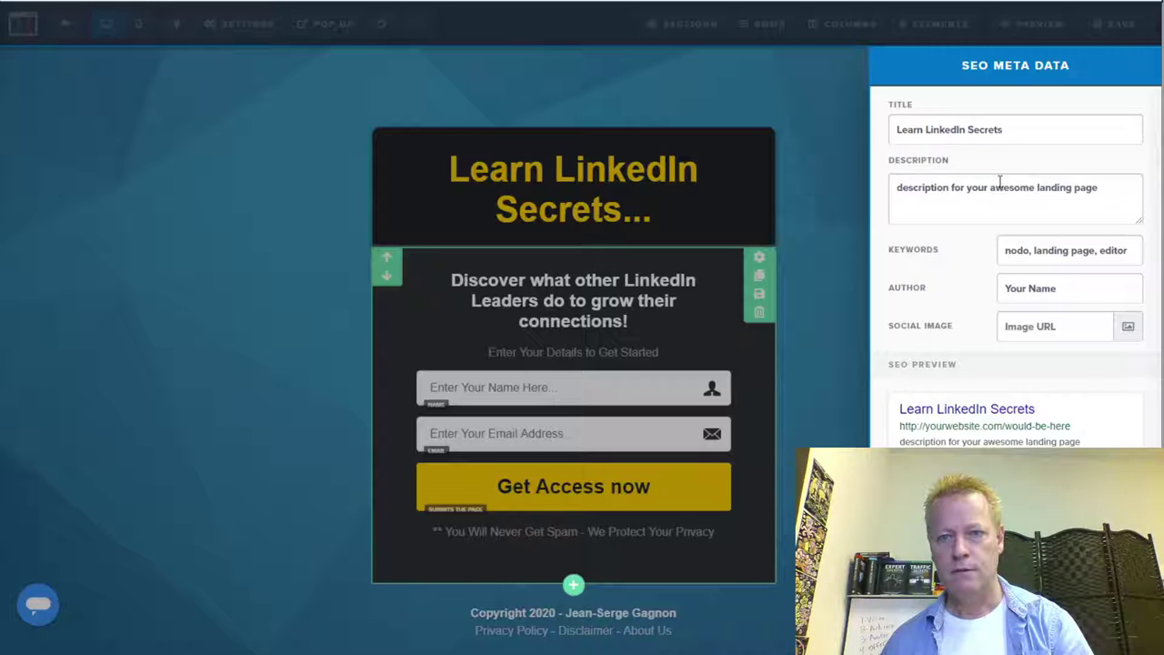
pyautogui.moveTo(923, 132); pyautogui.dragTo(866, 145)
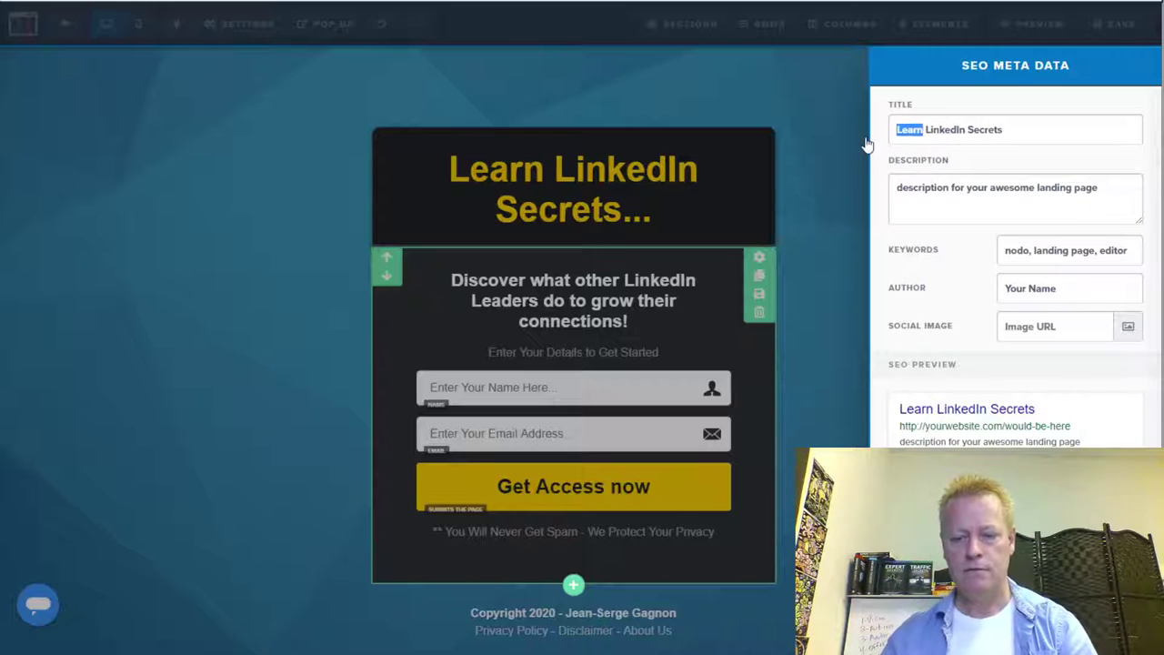
pyautogui.press('BackSpace')
pyautogui.tripleClick(933, 185)
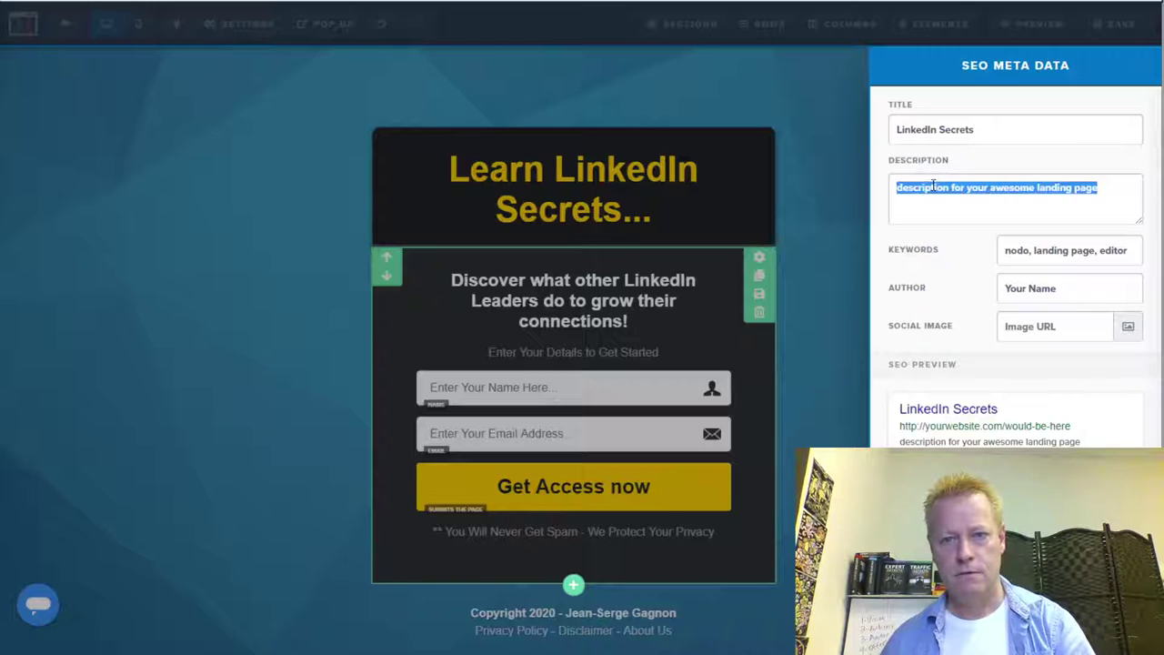
pyautogui.write('discover tha')
pyautogui.press('BackSpace')
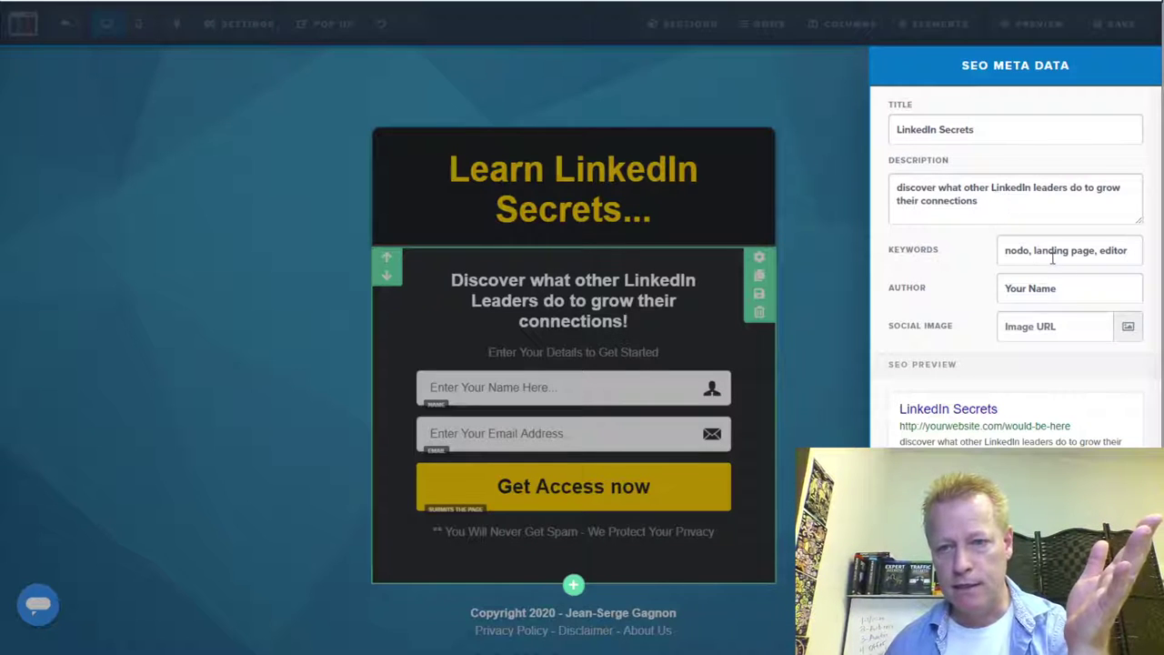
# Replace the placeholder SEO keywords with linkedin, linkedin secrets and linkedin connections growth
pyautogui.doubleClick(1018, 252)
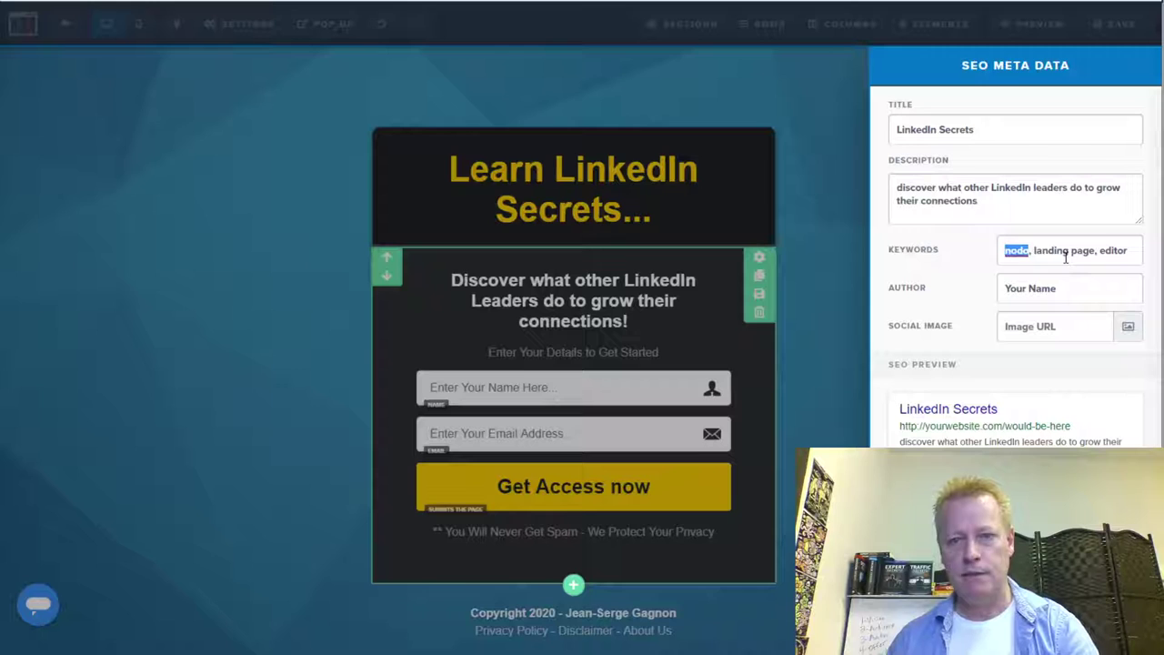
pyautogui.write('linkedin')
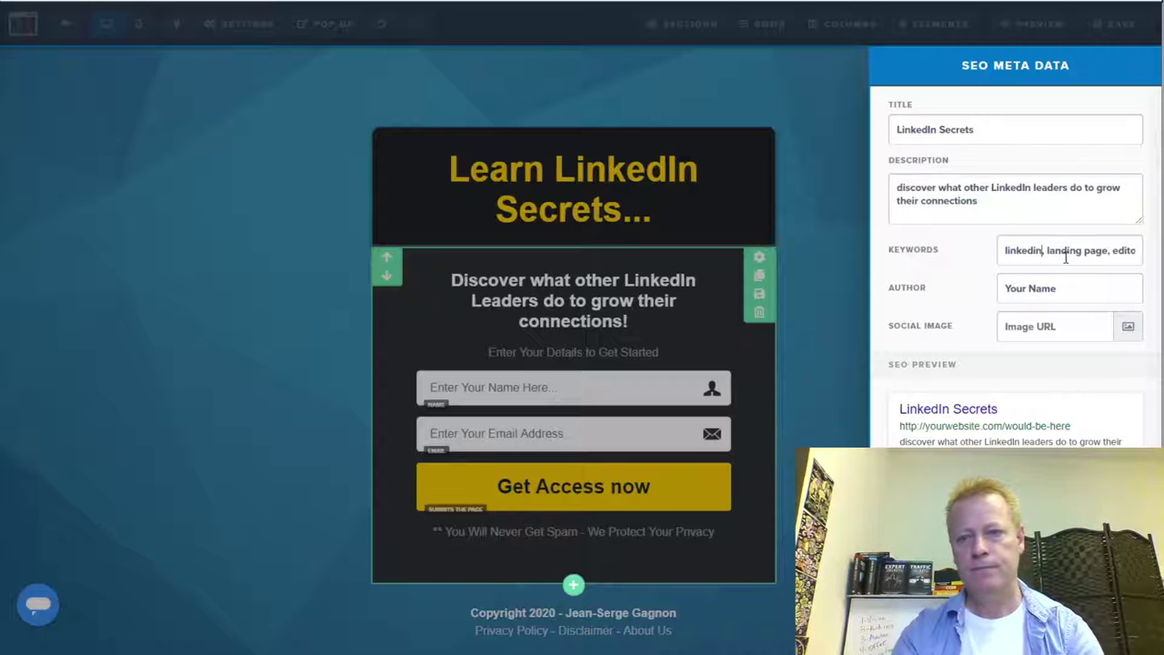
pyautogui.doubleClick(1058, 251)
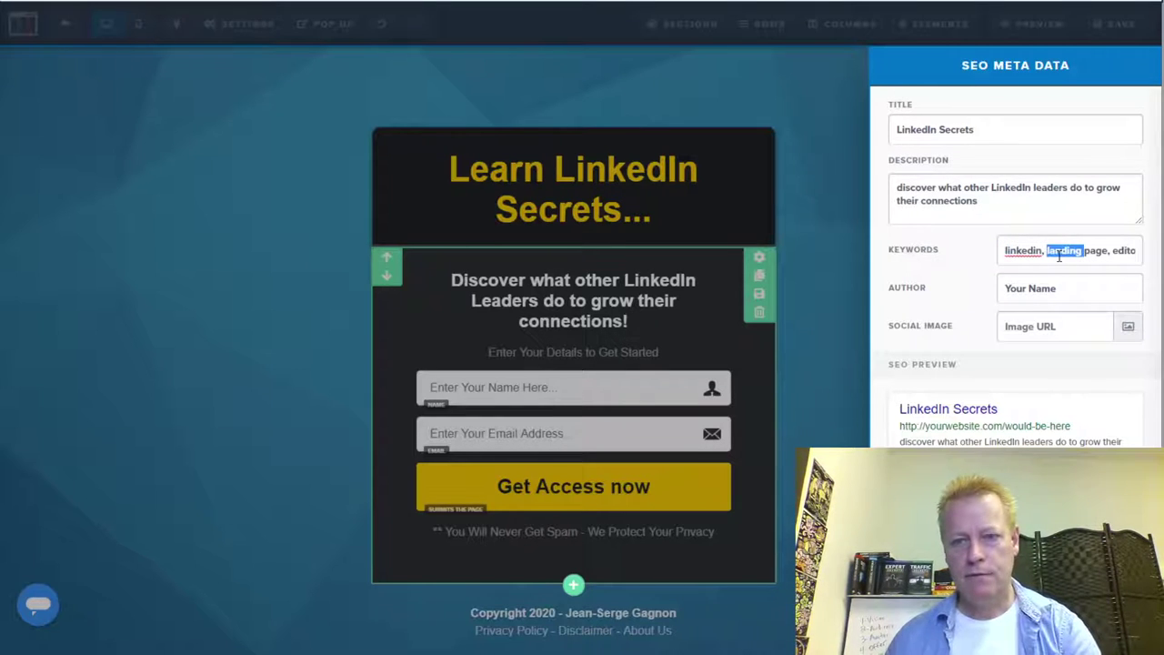
pyautogui.write('linkedin secrets')
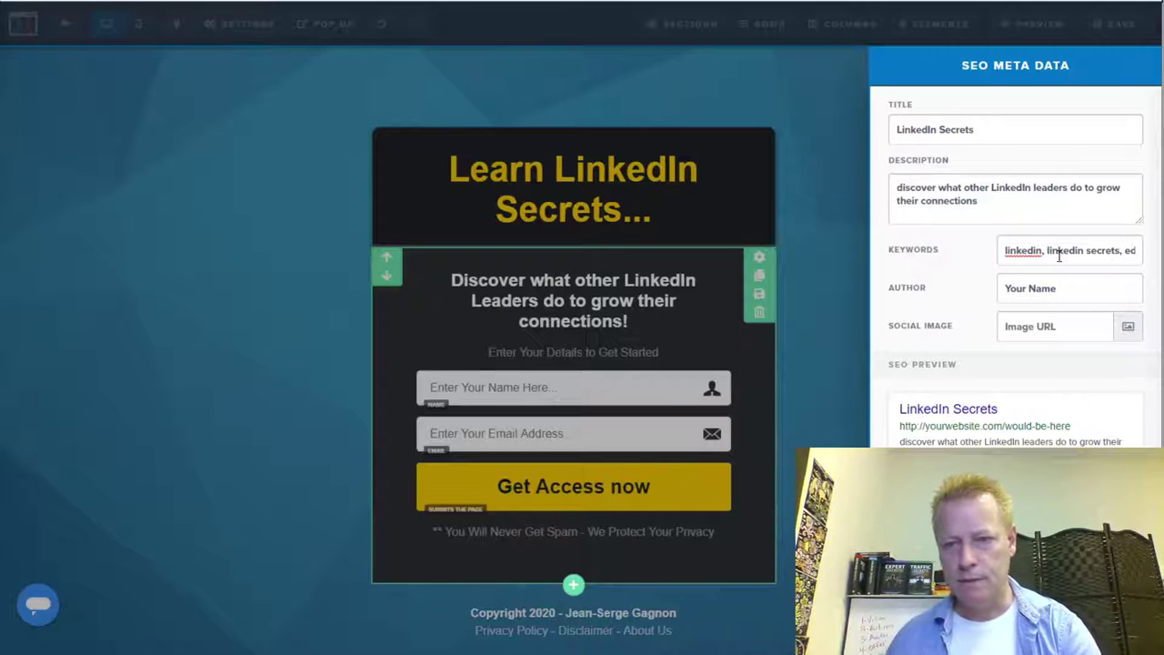
pyautogui.moveTo(1074, 251); pyautogui.dragTo(1137, 251)
pyautogui.click(1136, 251)
pyautogui.doubleClick(1120, 251)
pyautogui.write('linkedin')
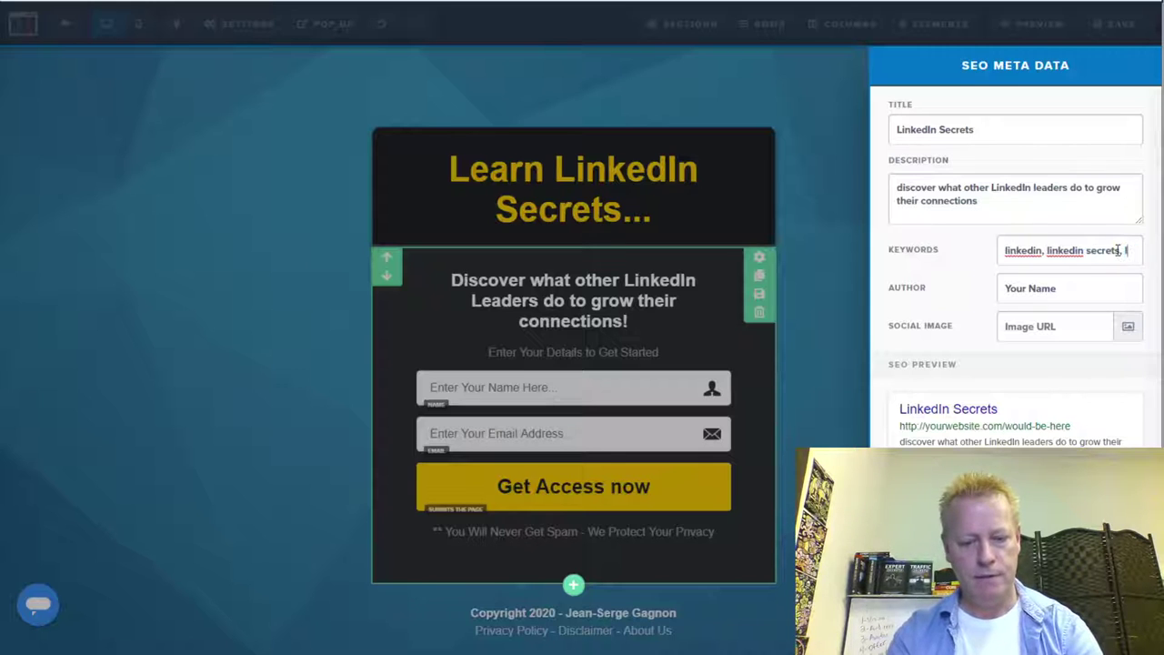
pyautogui.write(' conn')
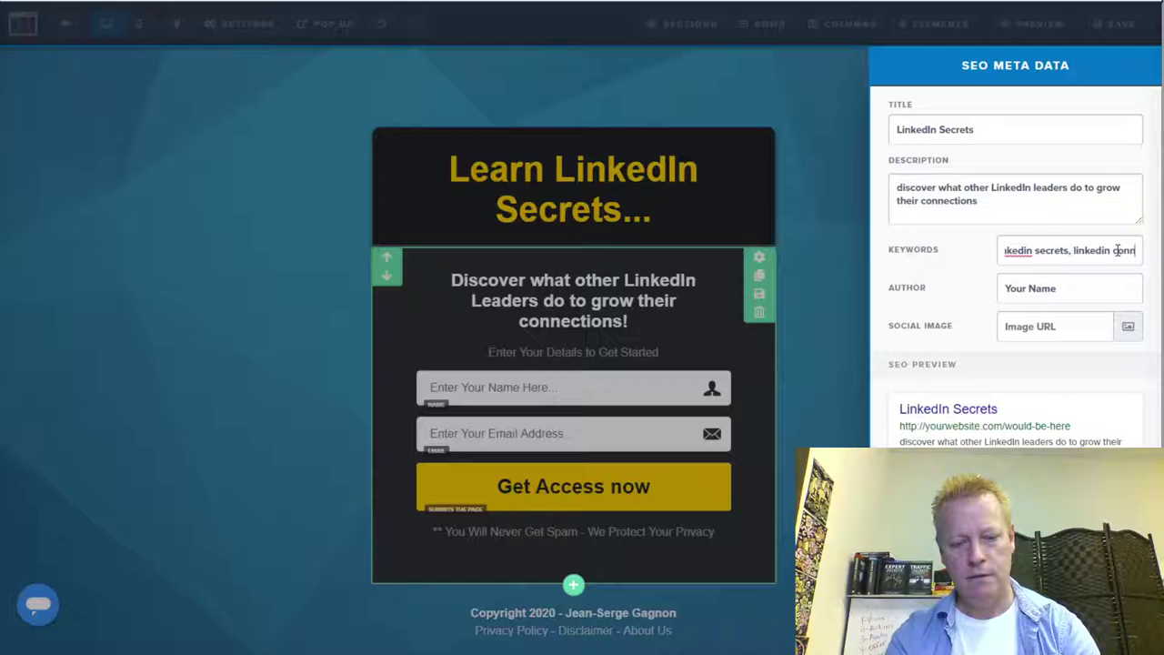
pyautogui.write('ections growth')
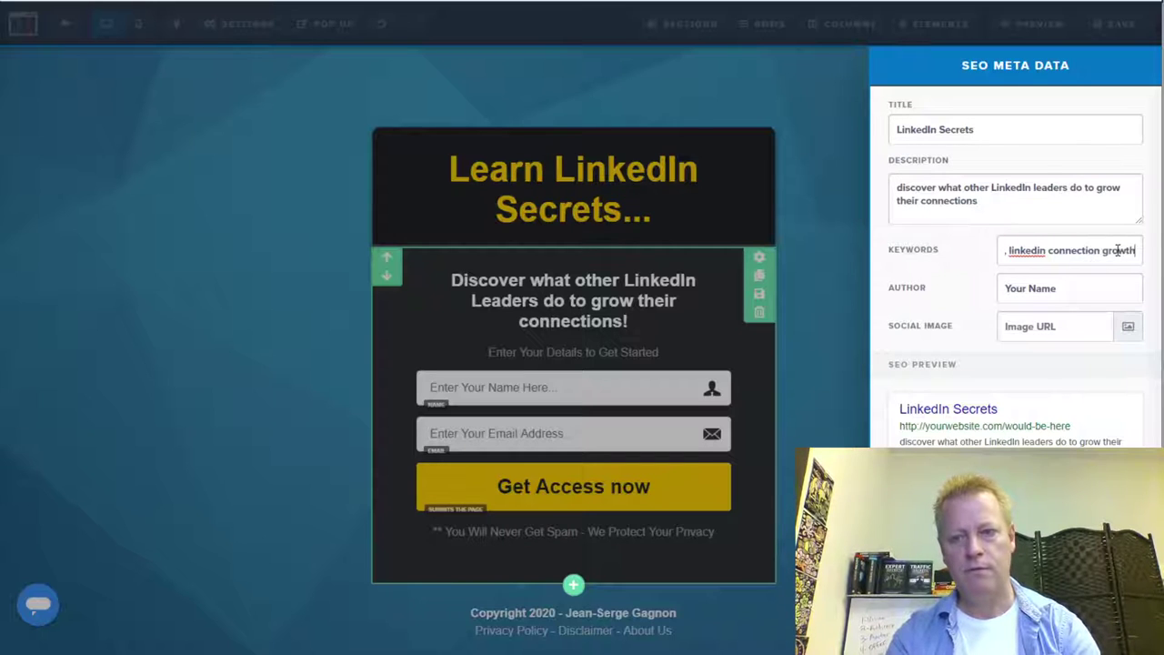
# Enter the author's name in the Author field and open the Social Image library
pyautogui.click(1060, 290)
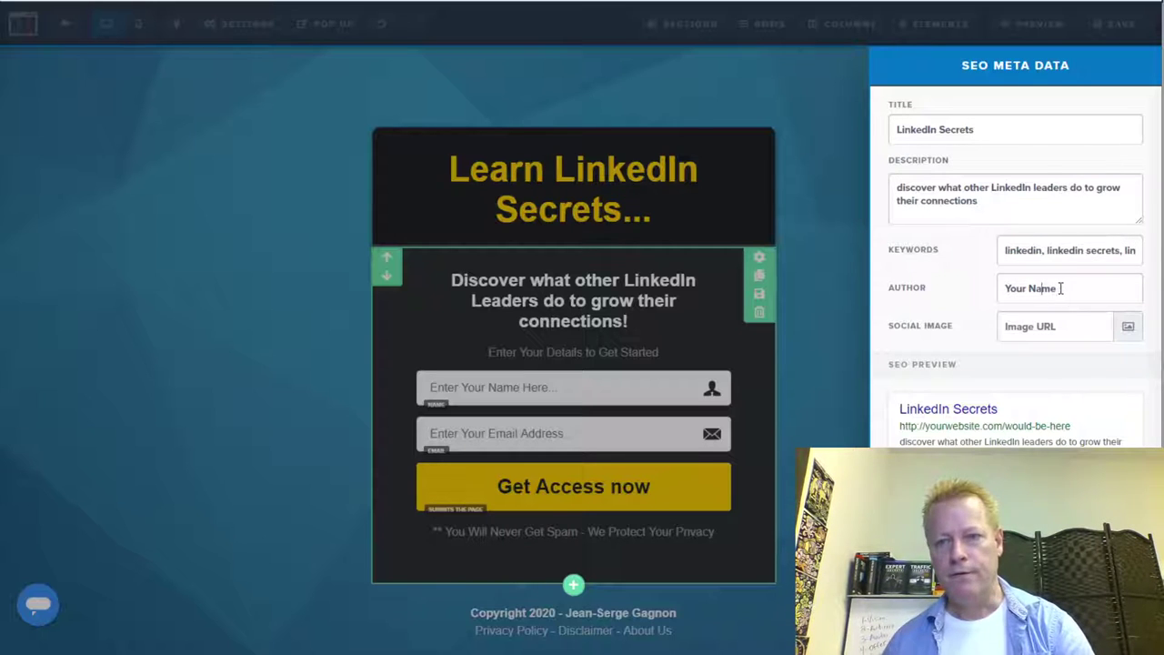
pyautogui.moveTo(1060, 290); pyautogui.dragTo(964, 291)
pyautogui.write('Jean-Serge Gagnon')
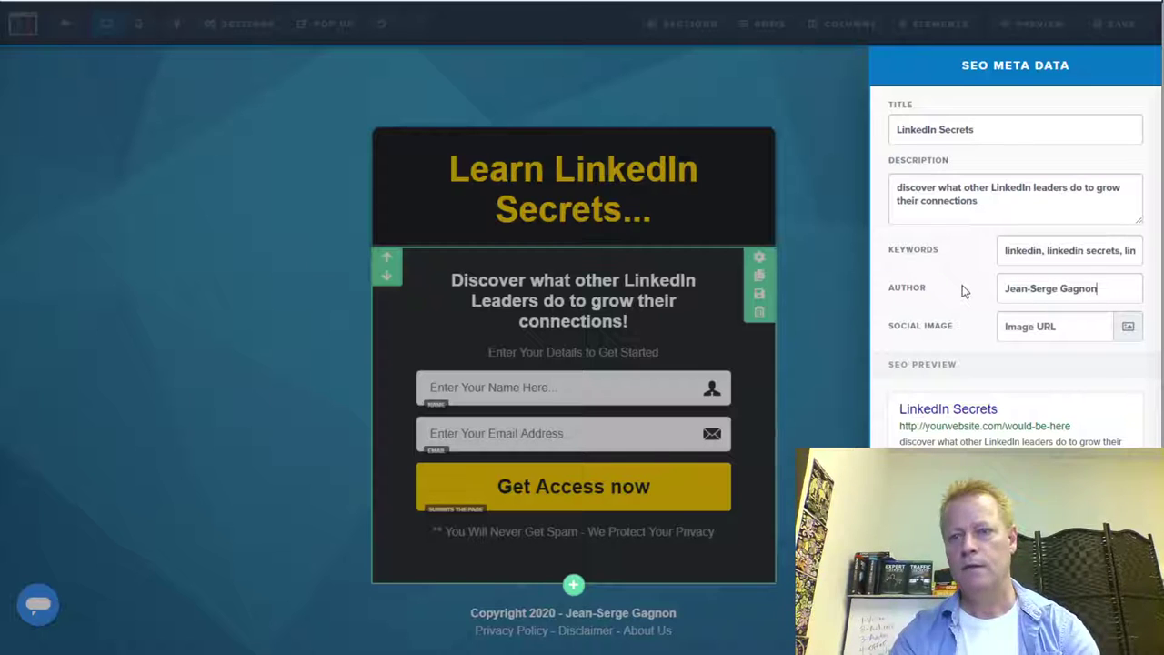
pyautogui.click(1128, 329)
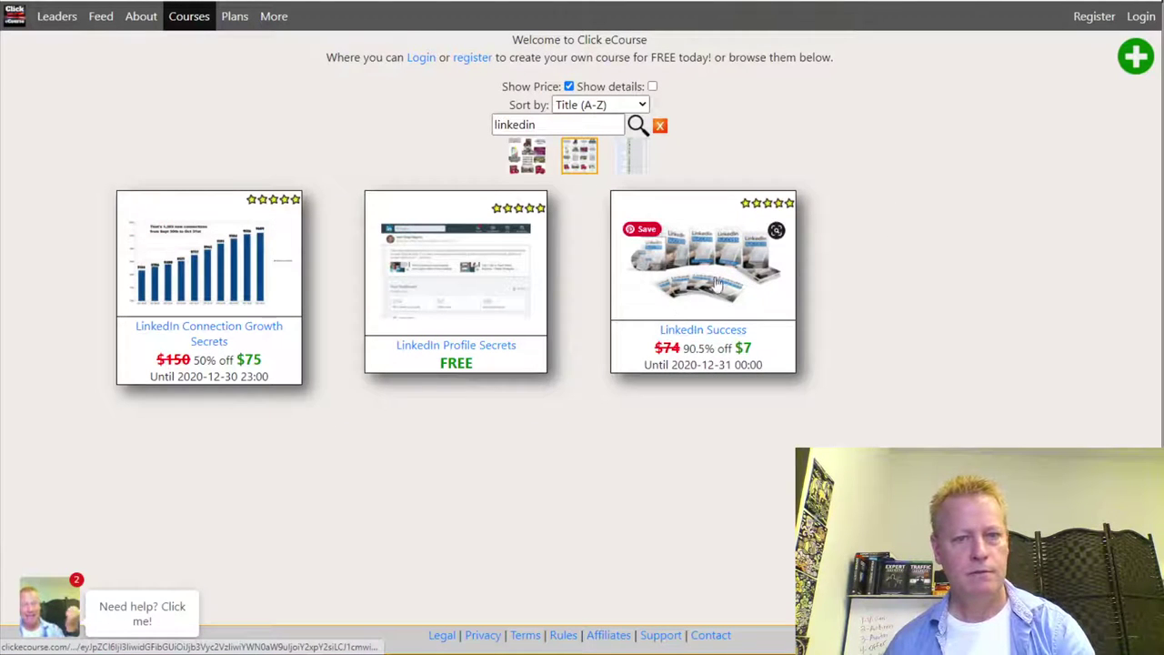
# Open the LinkedIn Profile Secrets course and copy its course image address
pyautogui.click(484, 291)
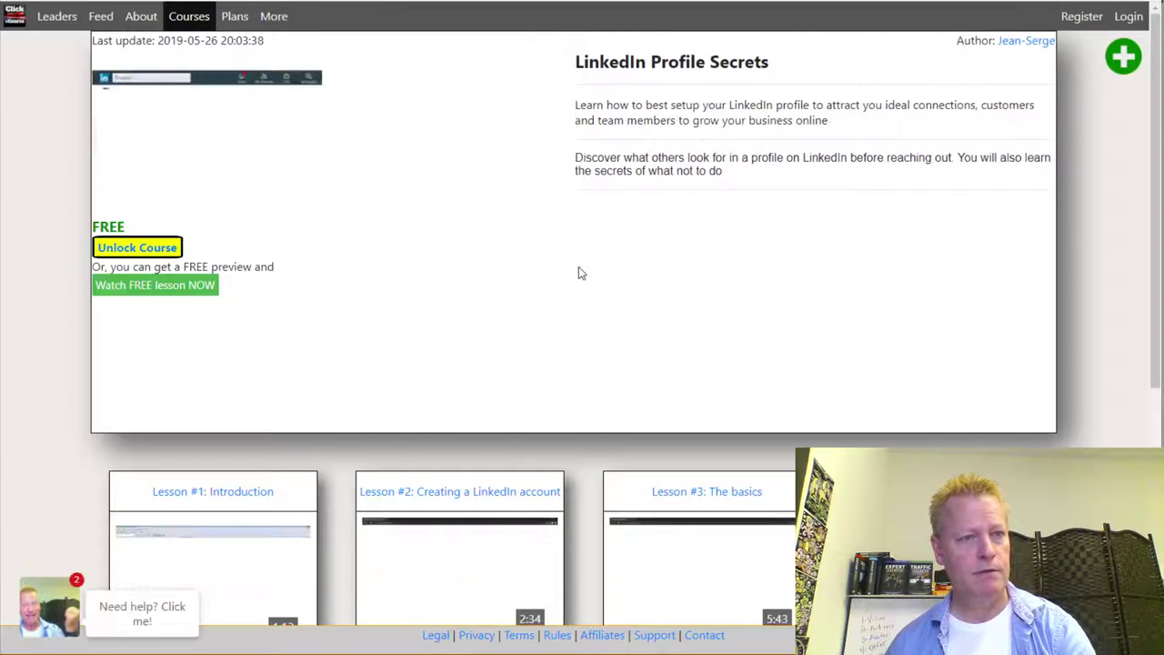
pyautogui.scroll(-4, 591, 269)
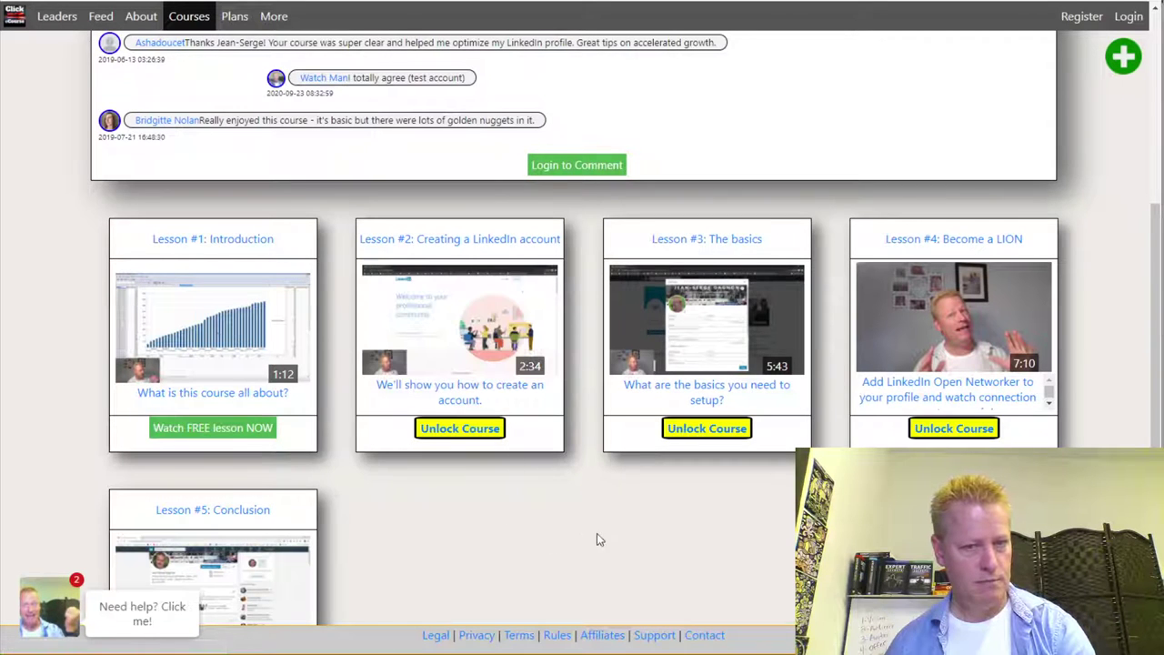
pyautogui.scroll(-2, 591, 527)
pyautogui.scroll(1, 589, 520)
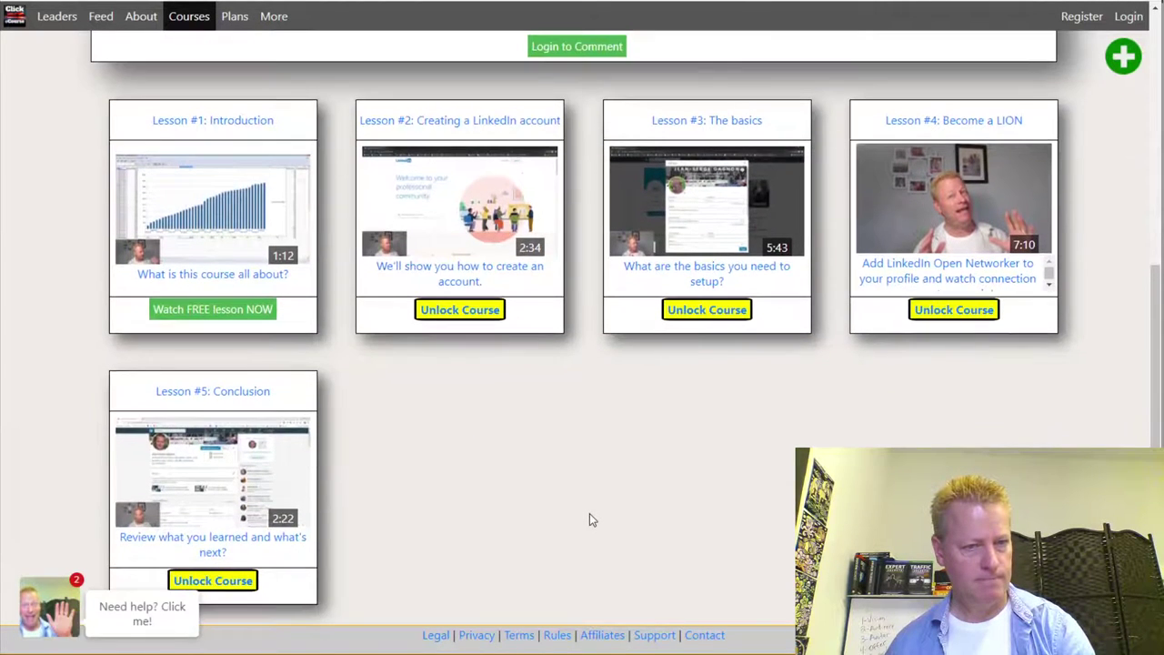
pyautogui.scroll(2, 589, 519)
pyautogui.scroll(2, 561, 486)
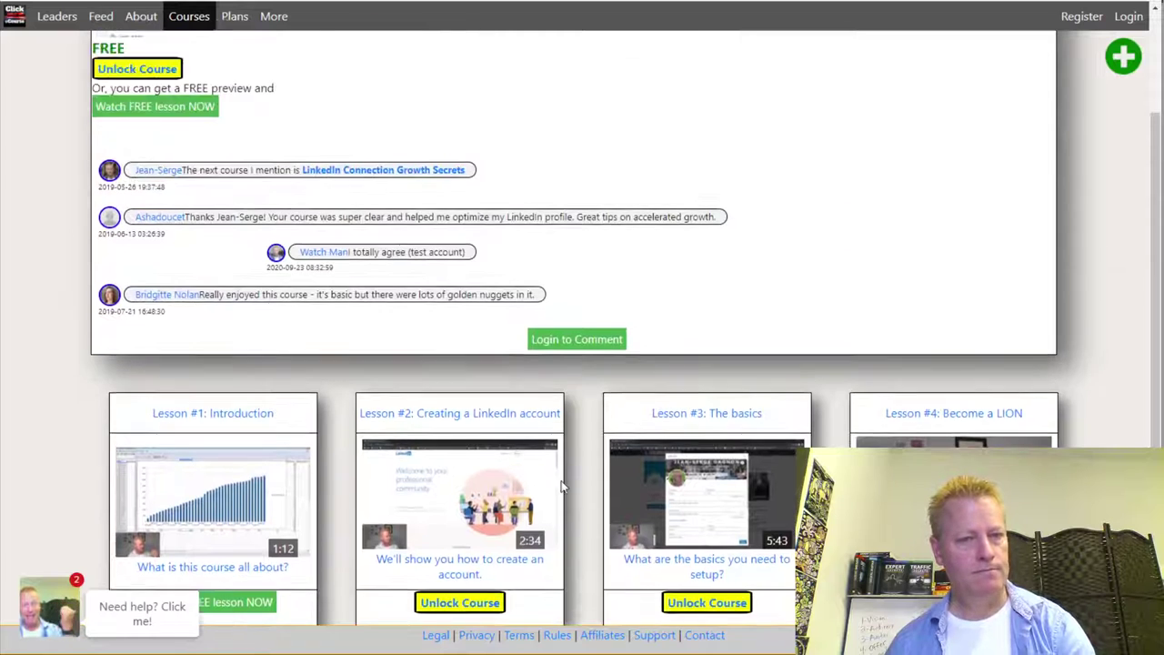
pyautogui.scroll(3, 561, 486)
pyautogui.rightClick(274, 170)
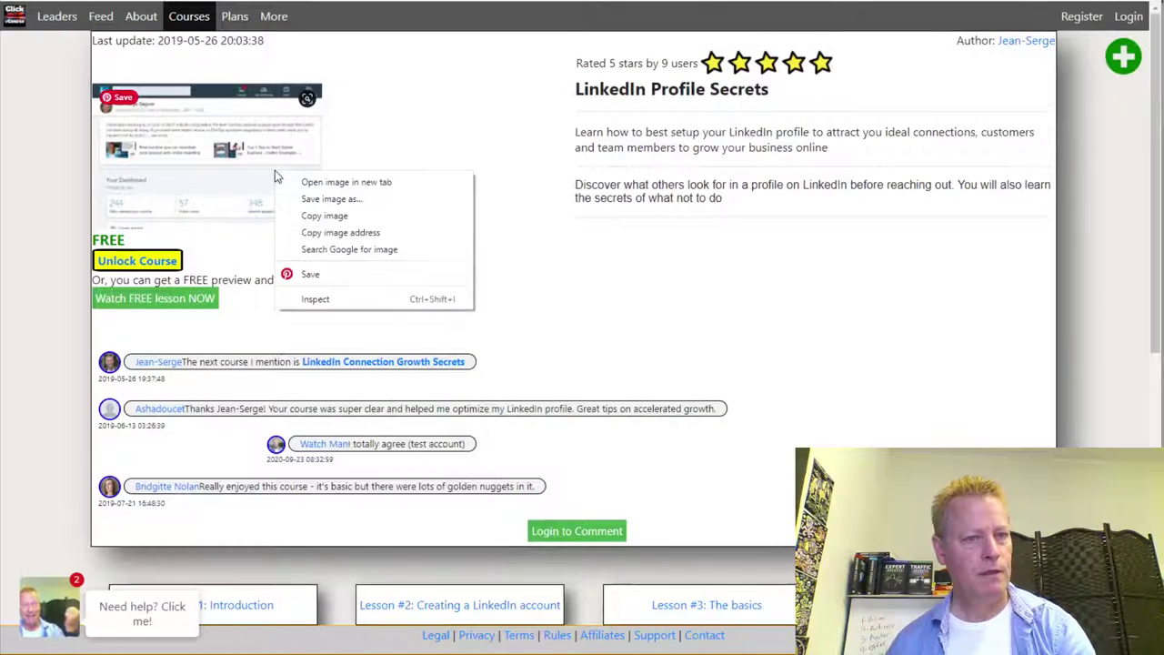
pyautogui.click(353, 233)
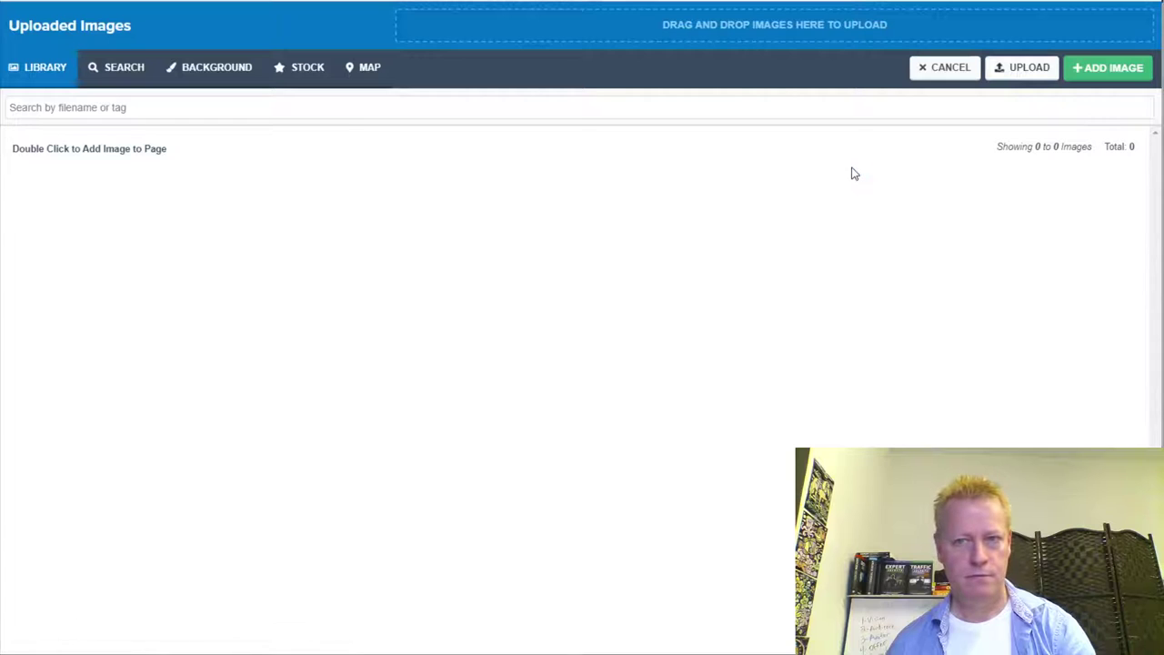
# Cancel the image upload, close the image library and SEO settings, and save the squeeze page
pyautogui.click(1027, 70)
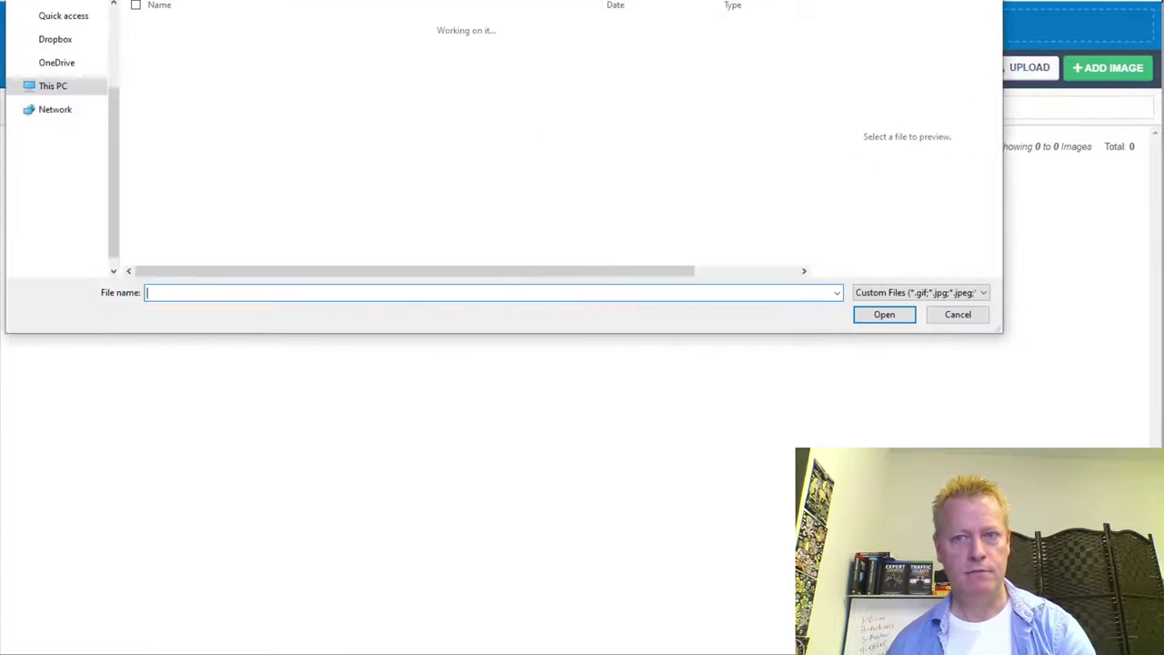
pyautogui.press('Escape')
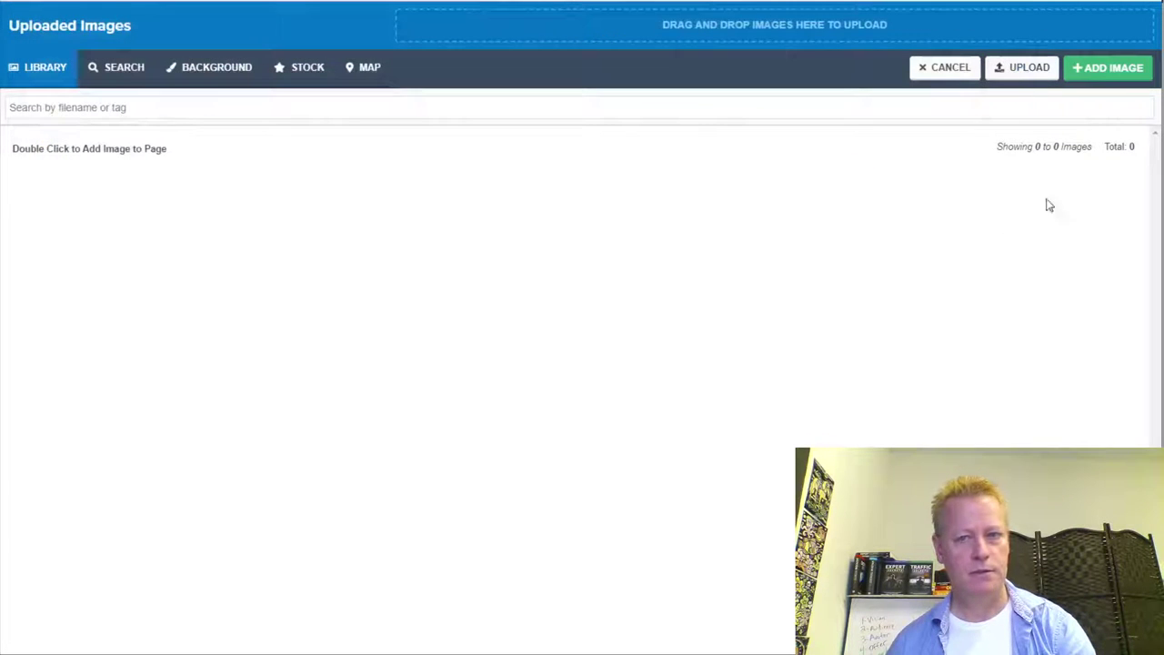
pyautogui.click(1100, 73)
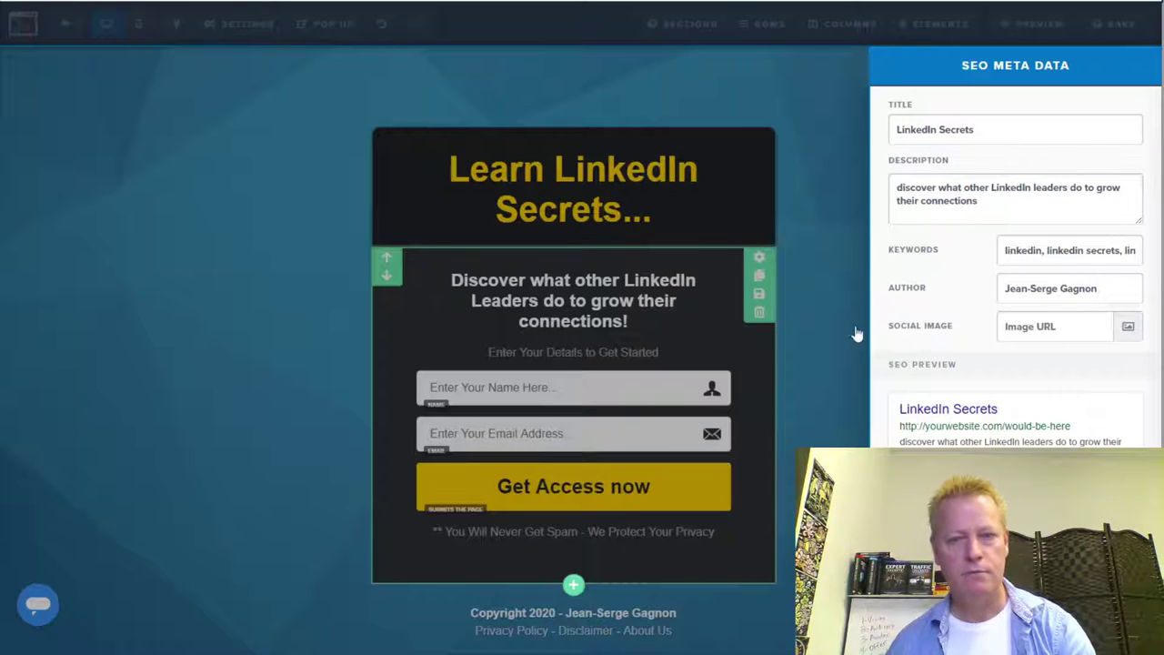
pyautogui.click(851, 289)
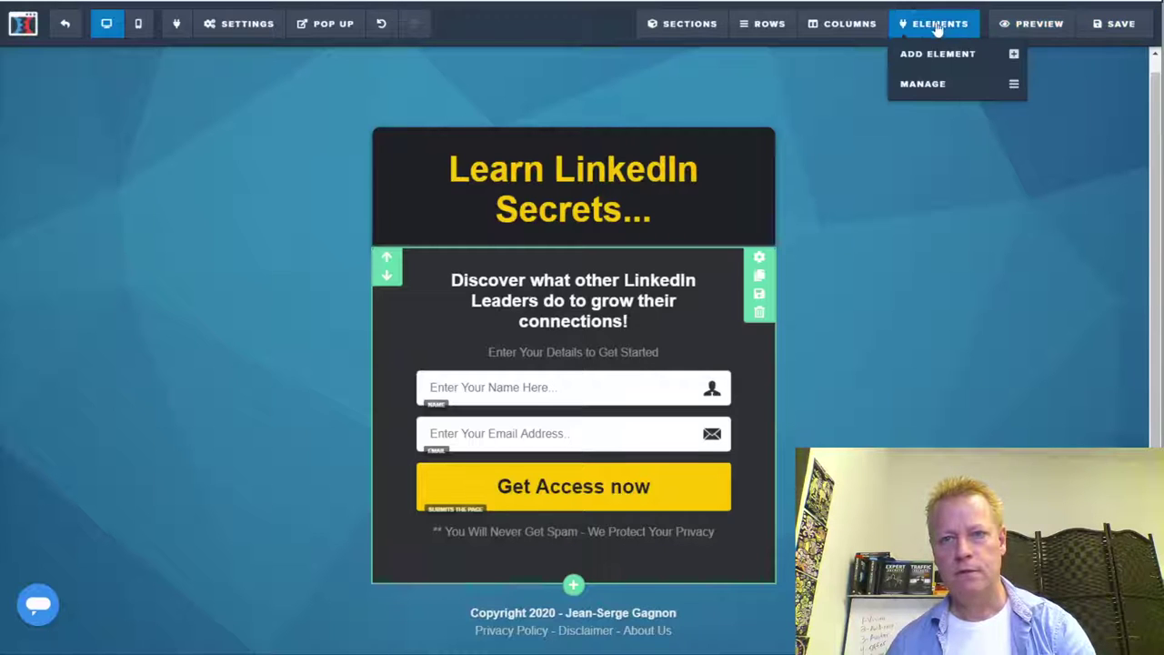
pyautogui.moveTo(684, 26)
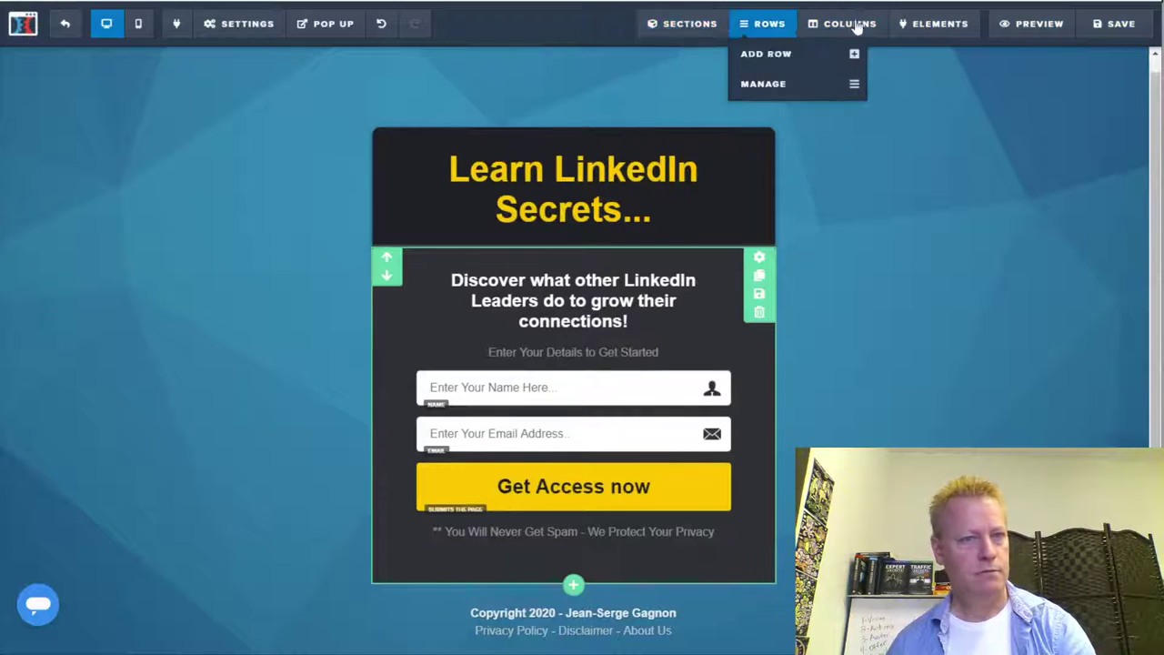
pyautogui.click(1118, 25)
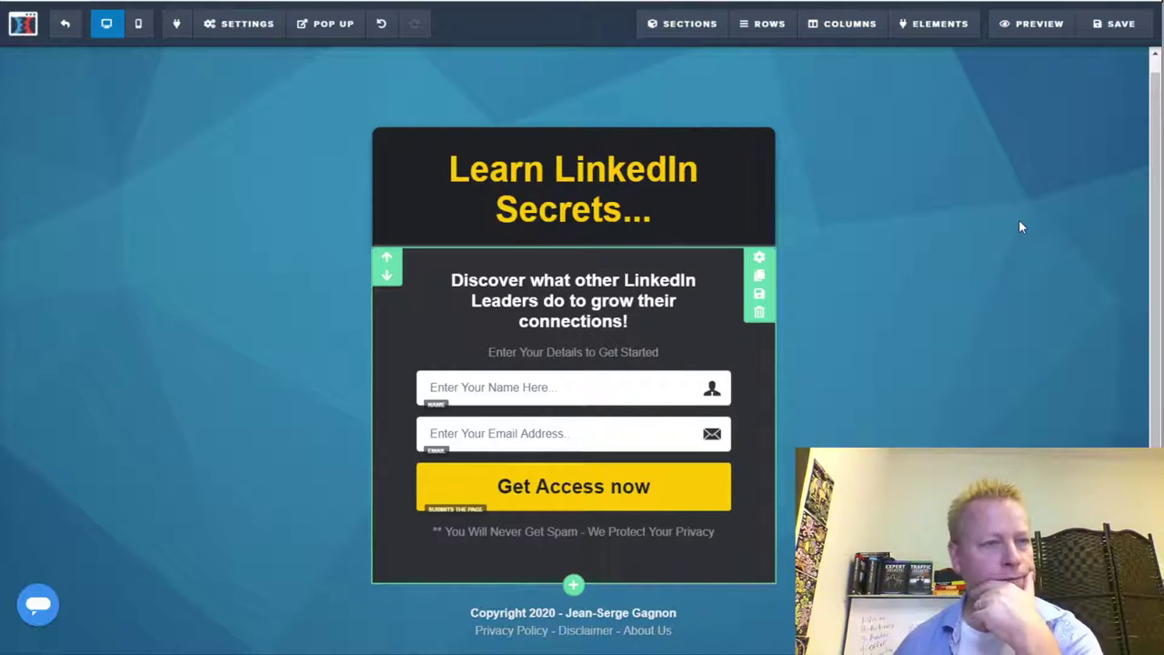
# Paste the copied course image address into the SEO Meta Data Social Image field
pyautogui.moveTo(234, 40)
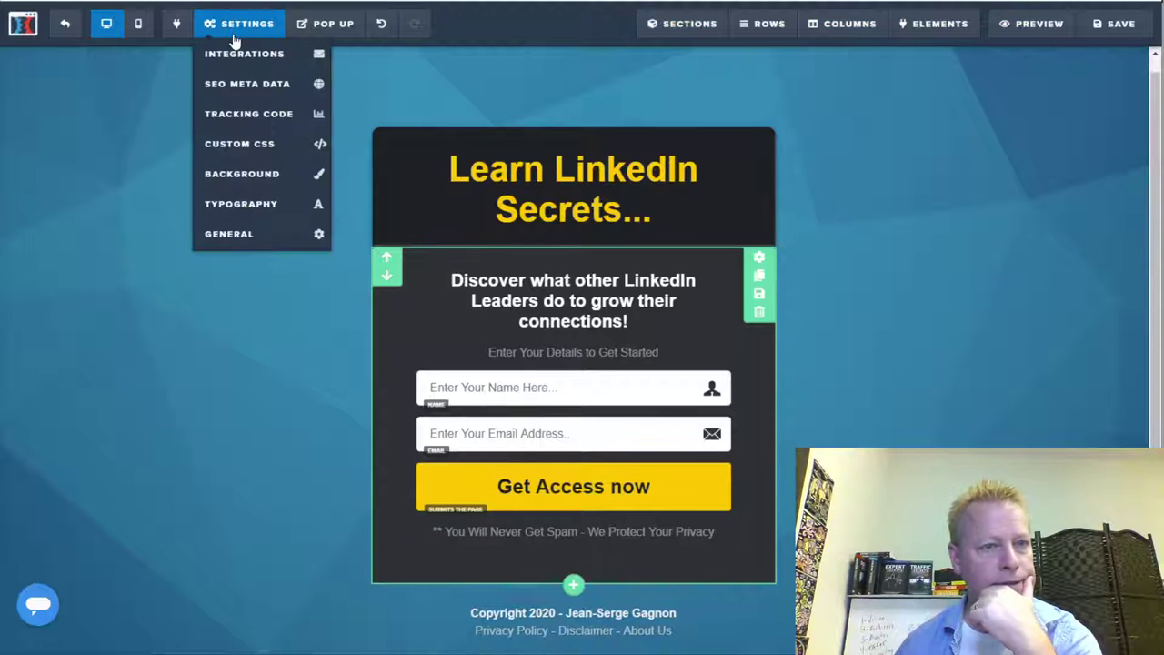
pyautogui.click(241, 91)
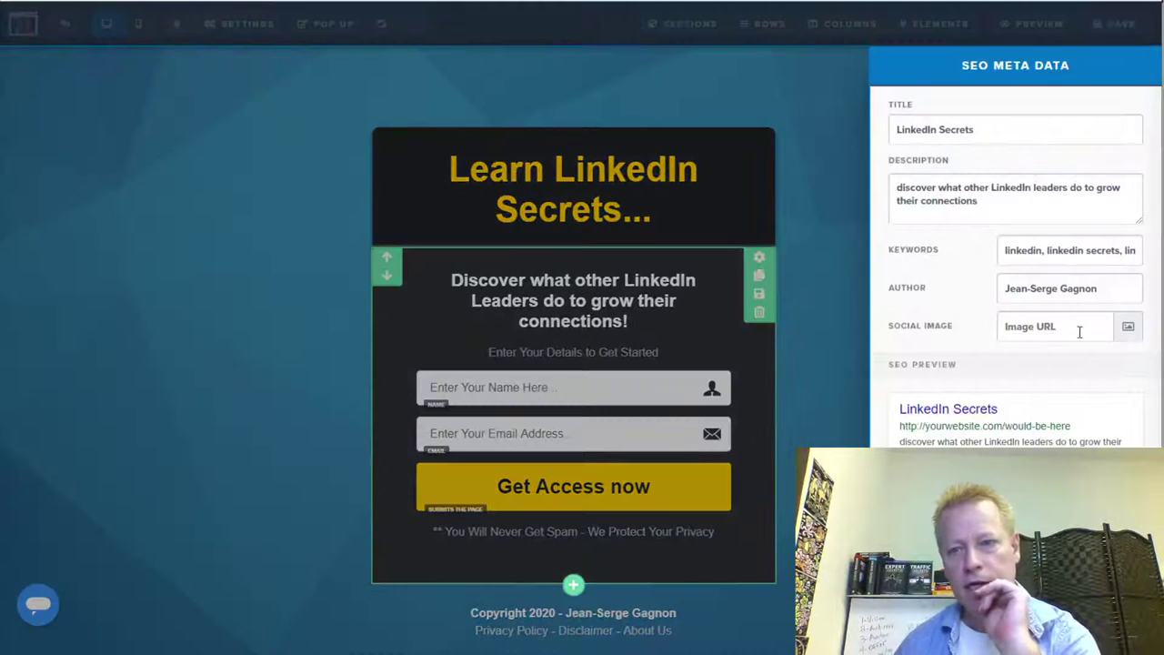
pyautogui.click(1065, 330)
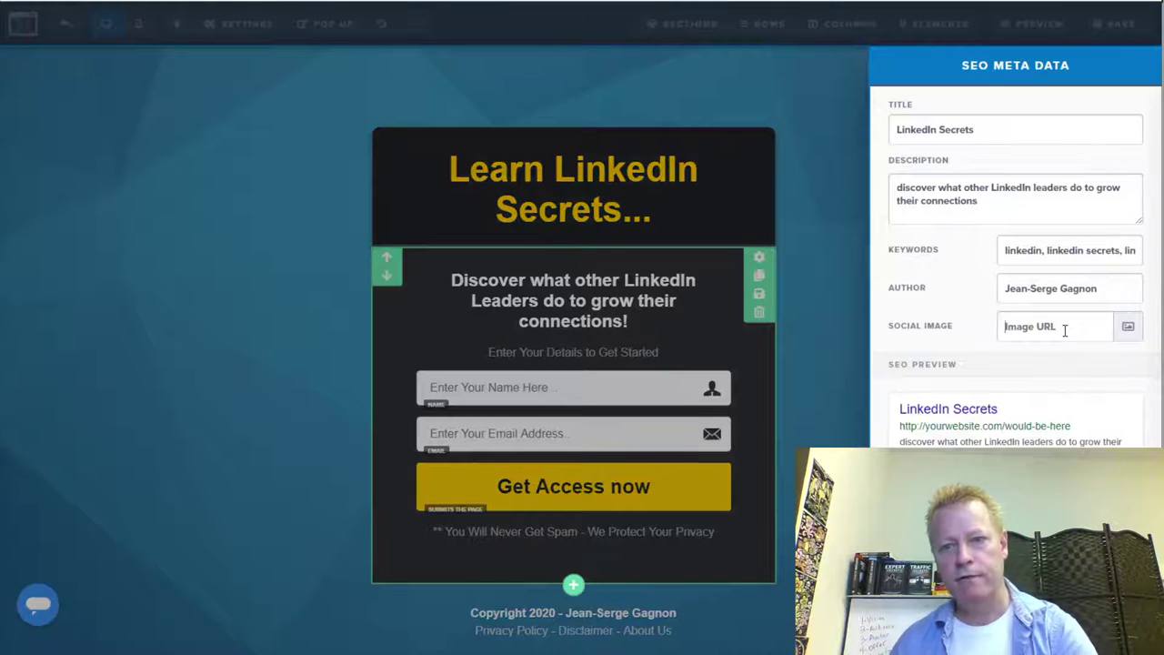
pyautogui.hotkey('ctrl', 'v')
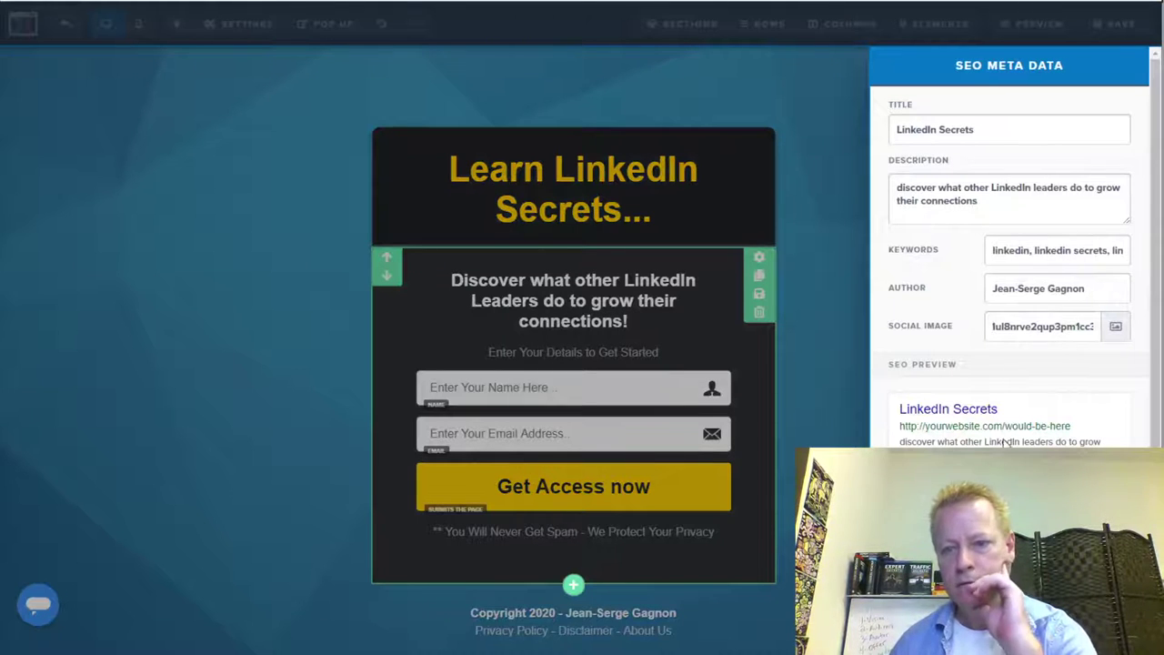
pyautogui.scroll(-1, 1064, 331)
pyautogui.scroll(1, 1009, 246)
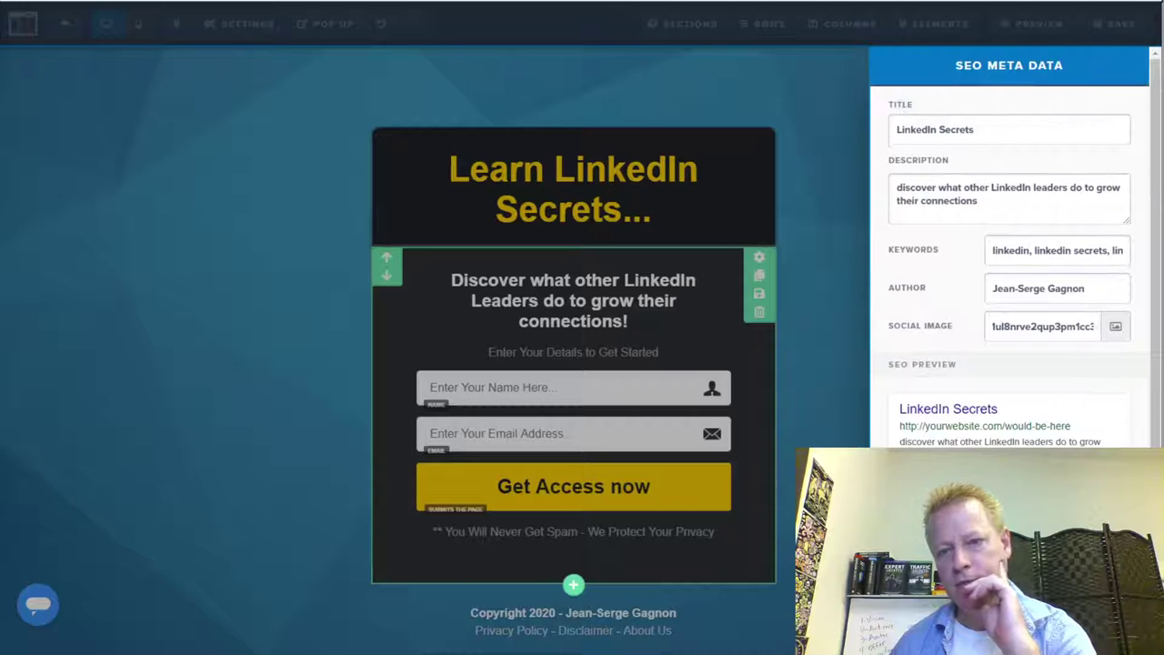
pyautogui.scroll(-1, 1010, 246)
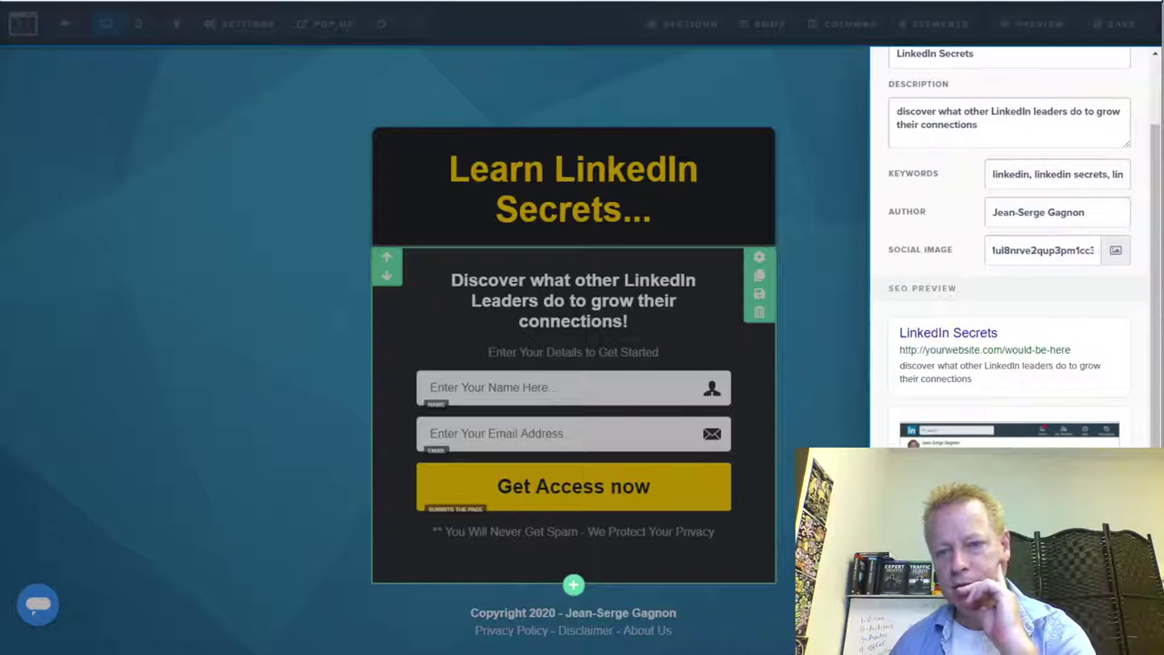
pyautogui.scroll(1, 1039, 291)
pyautogui.scroll(-1, 1009, 272)
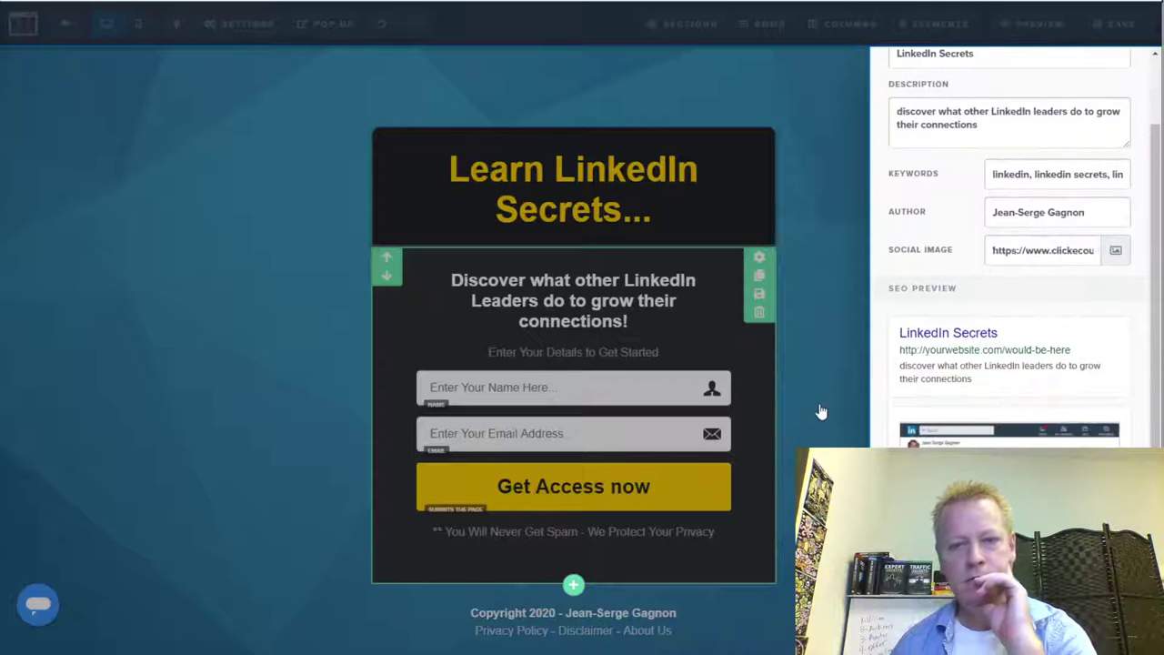
pyautogui.click(326, 139)
pyautogui.click(243, 25)
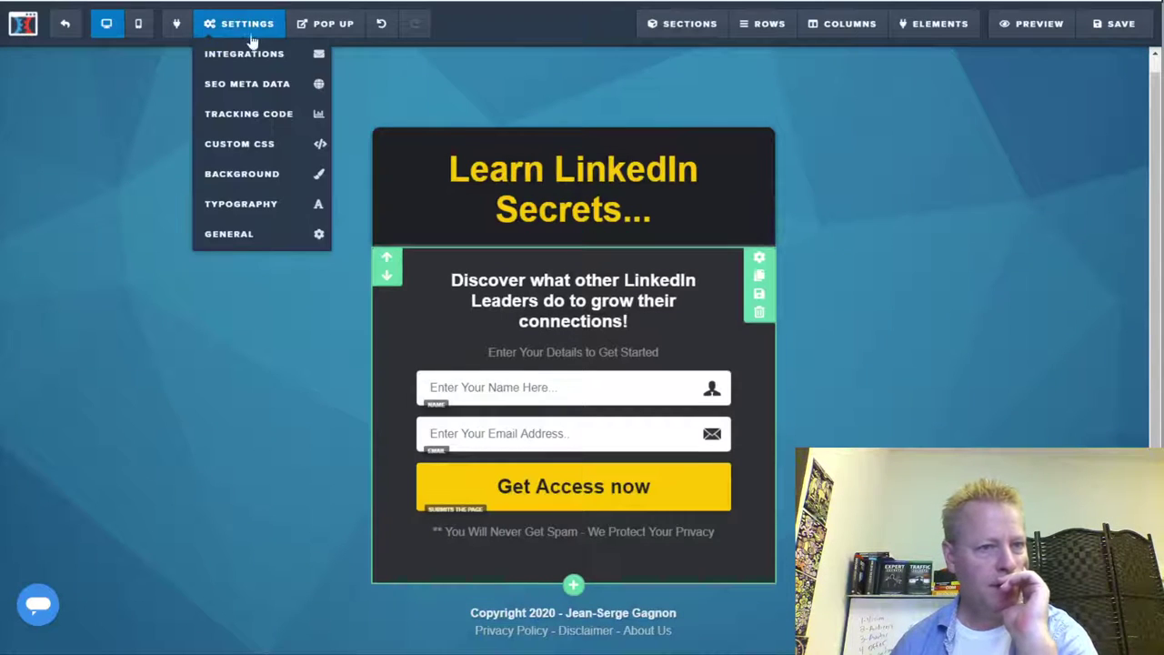
# Set the page's email integration to Aweber with the Add To List with Tag action
pyautogui.click(255, 57)
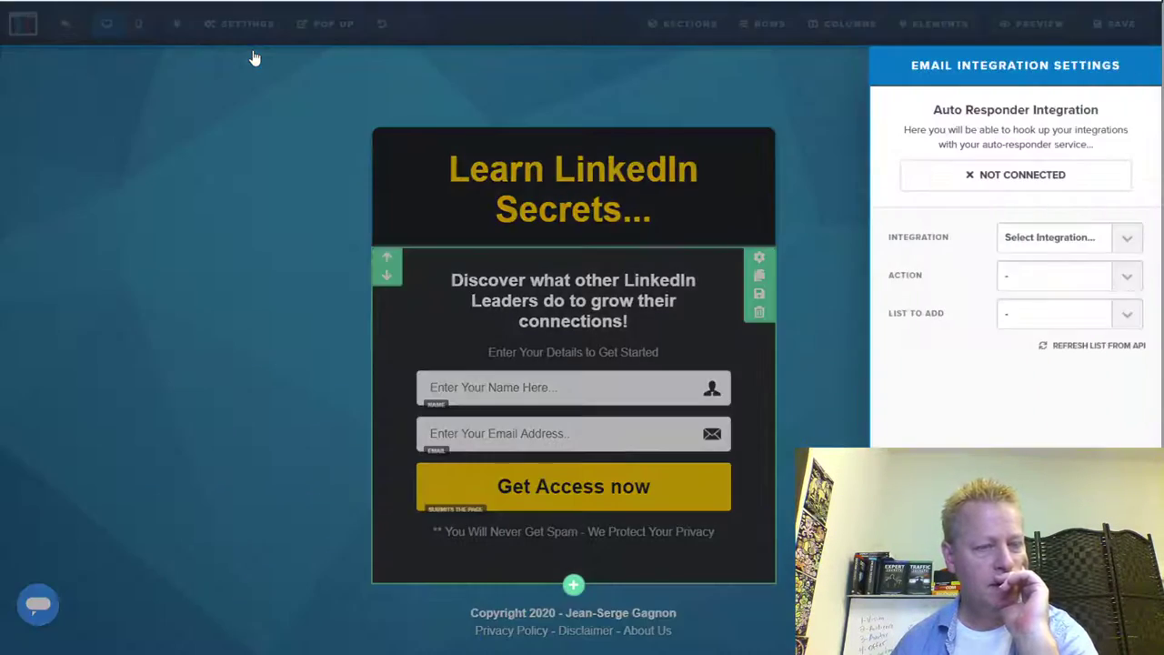
pyautogui.click(1125, 242)
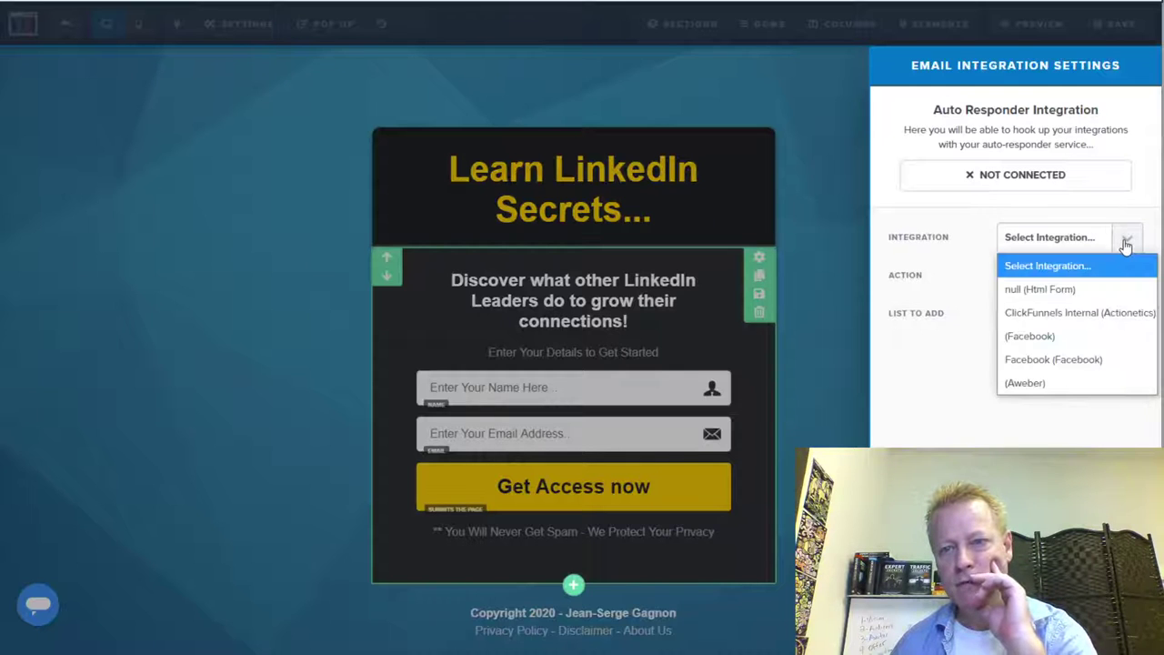
pyautogui.click(1025, 385)
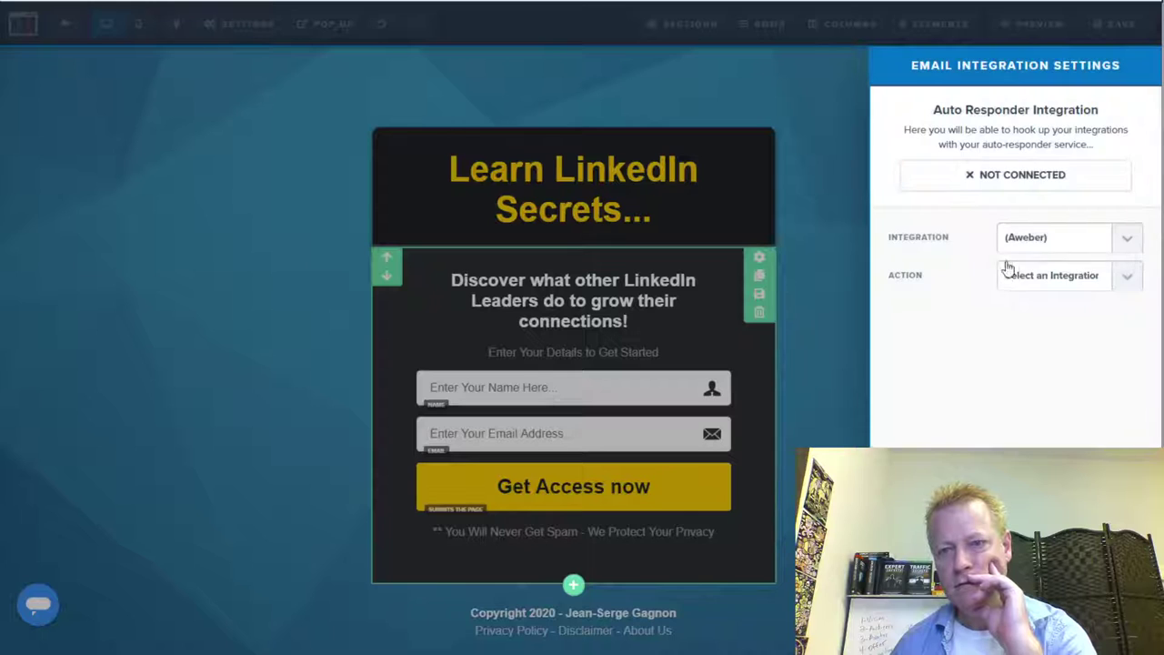
pyautogui.click(1129, 279)
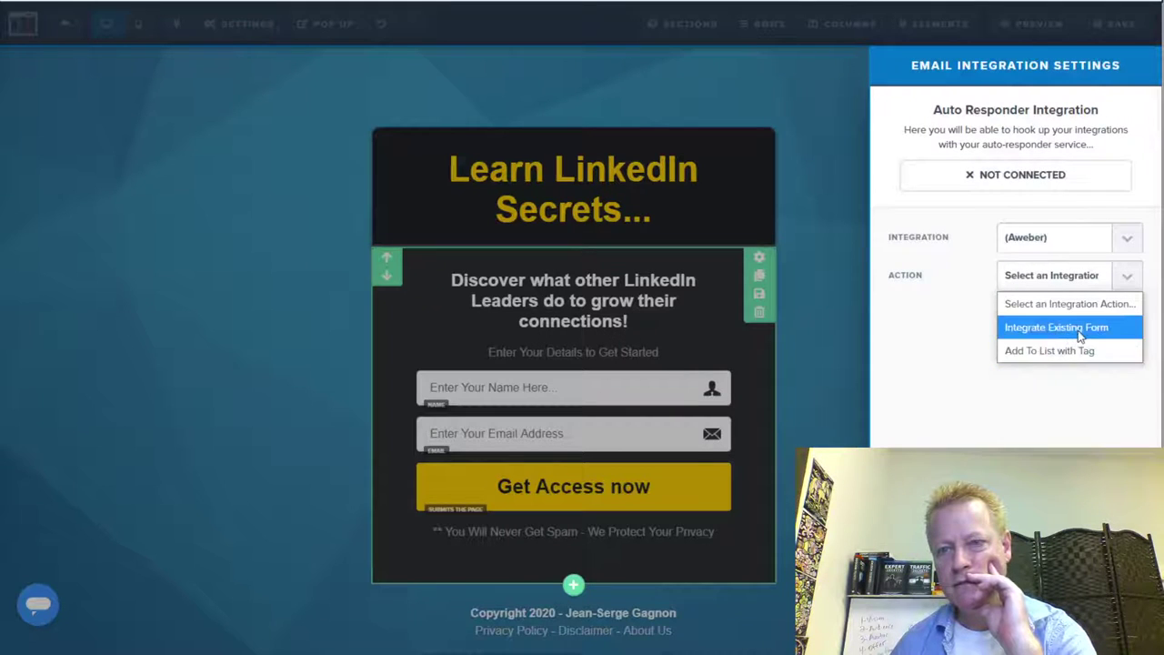
pyautogui.click(1064, 354)
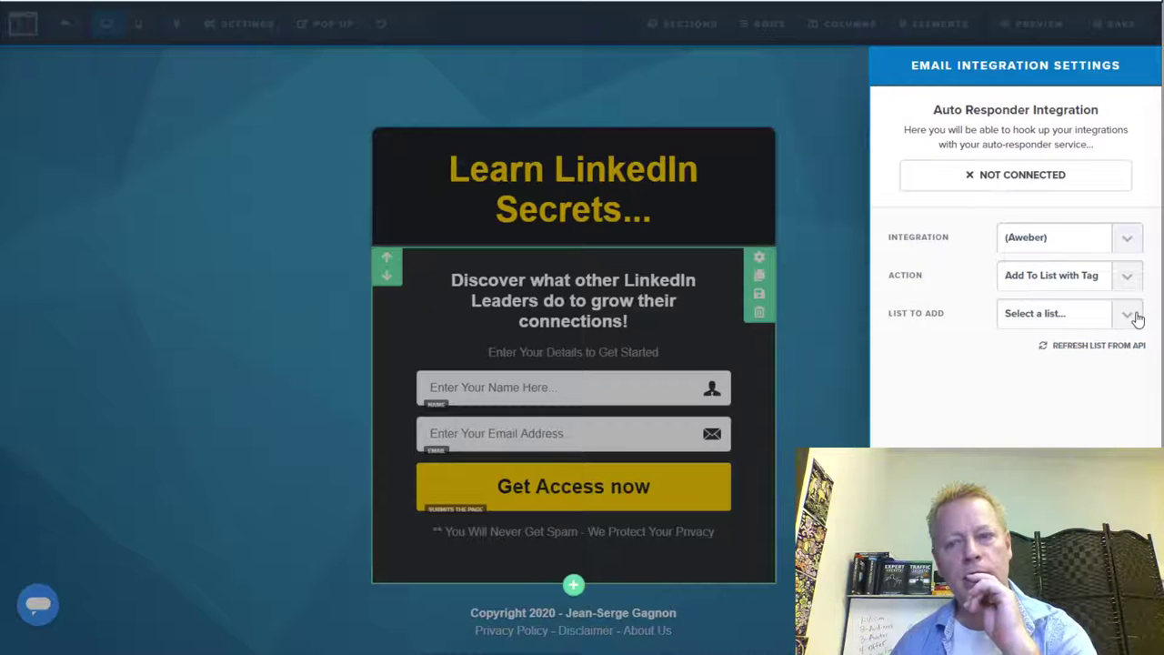
# Browse the List to Add dropdown of Aweber lists and close it without choosing
pyautogui.click(1134, 314)
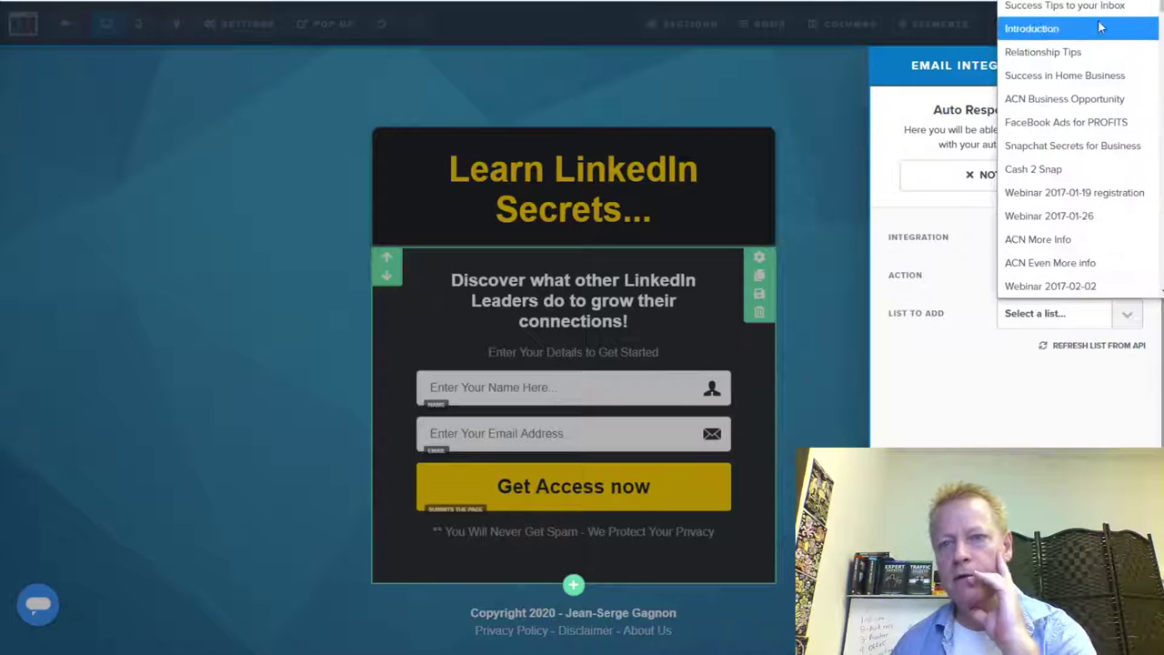
pyautogui.scroll(-5, 1082, 145)
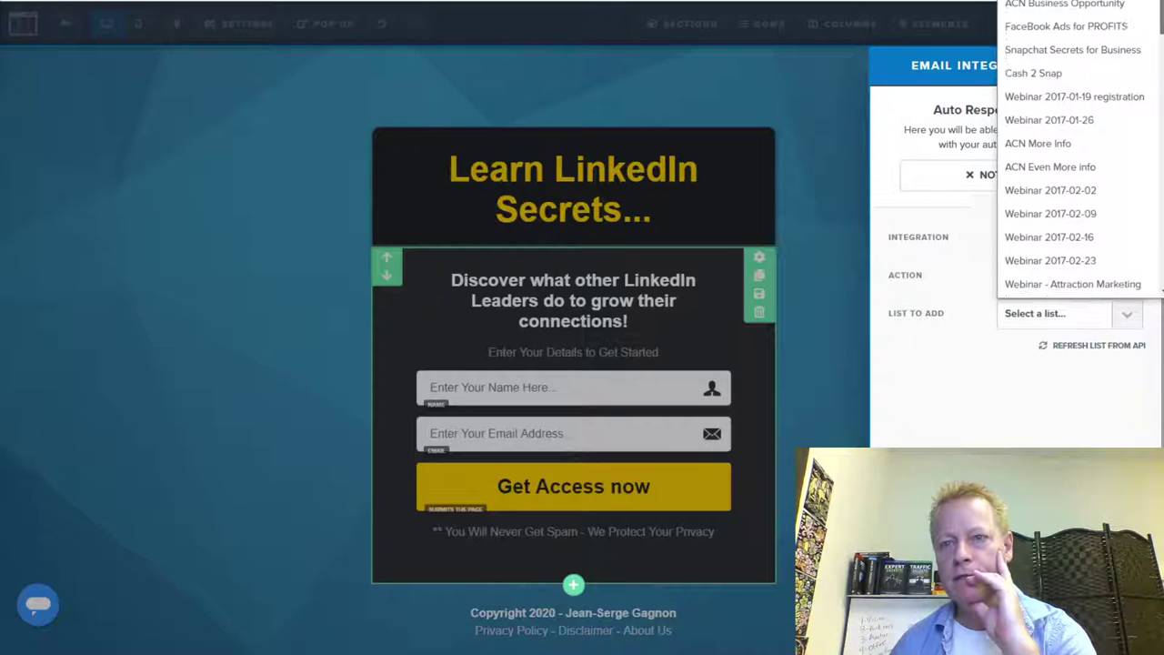
pyautogui.moveTo(1160, 35); pyautogui.dragTo(1144, 260)
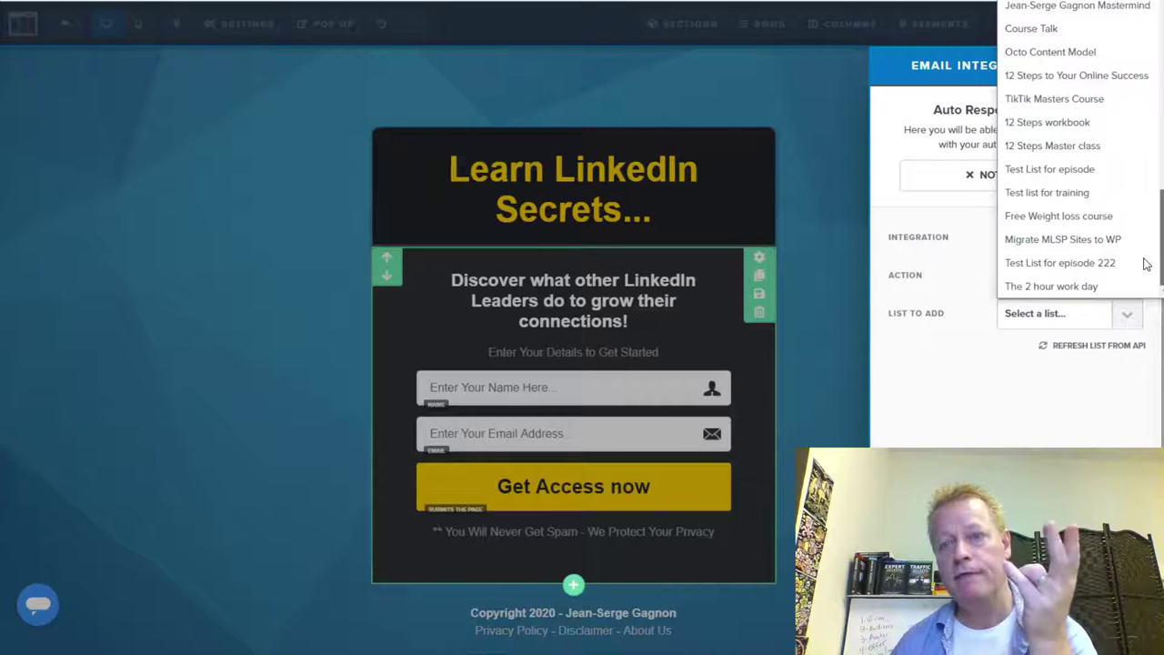
pyautogui.scroll(6, 1145, 264)
pyautogui.scroll(10, 1146, 150)
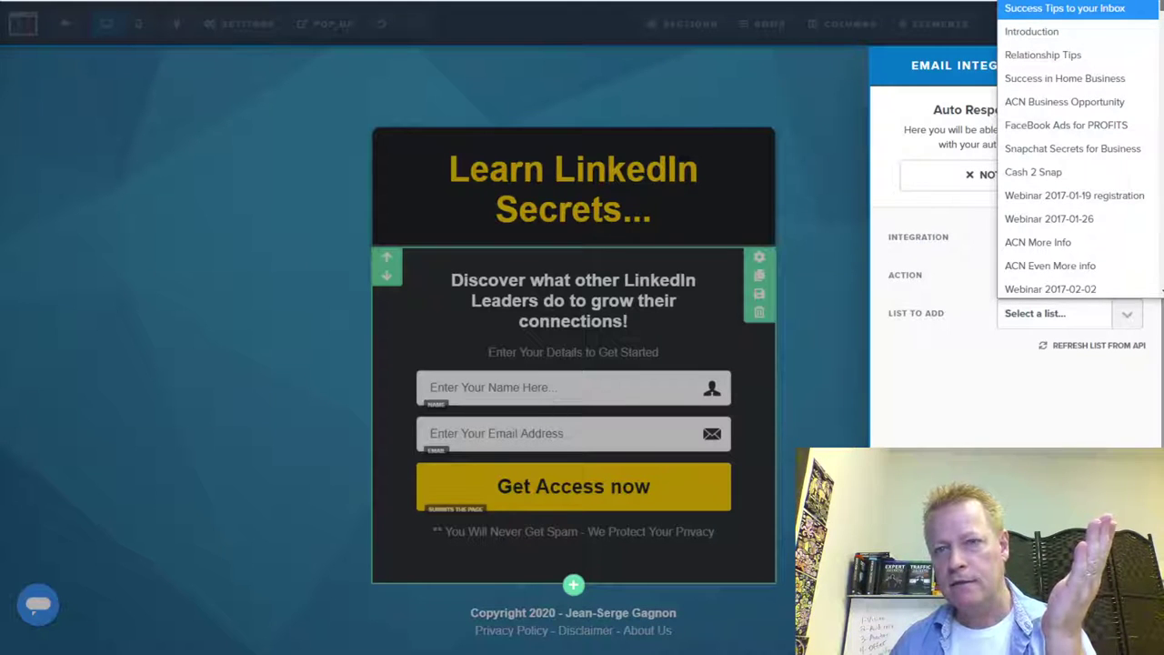
pyautogui.scroll(-2, 1073, 150)
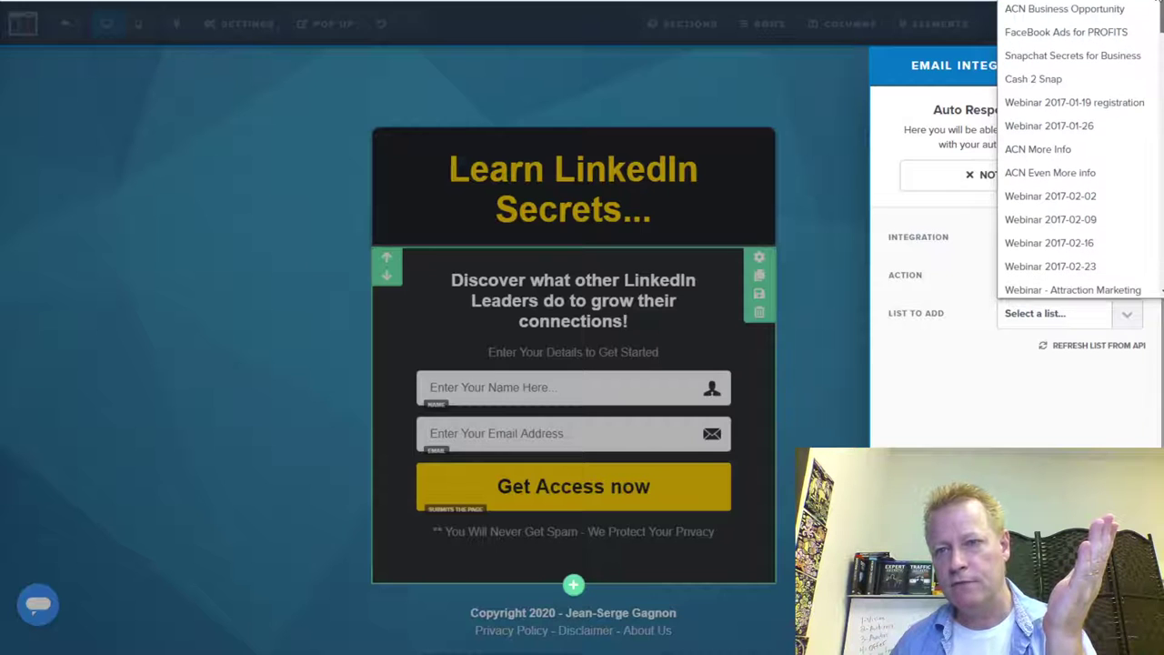
pyautogui.scroll(-3, 1073, 150)
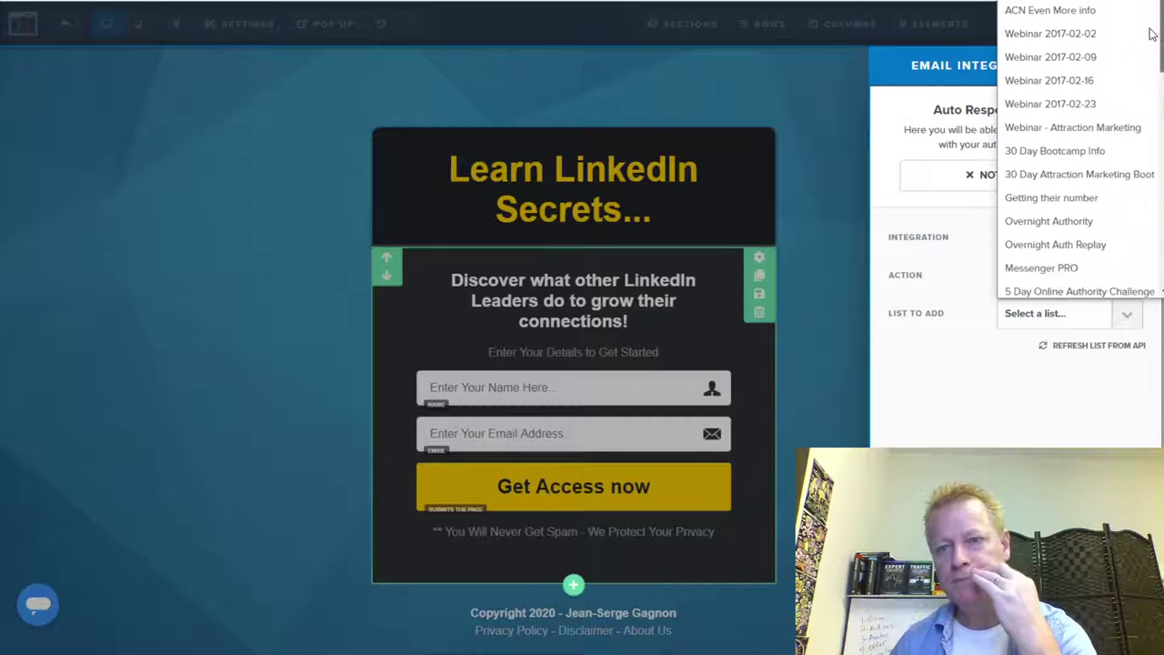
pyautogui.scroll(5, 1073, 150)
pyautogui.click(995, 351)
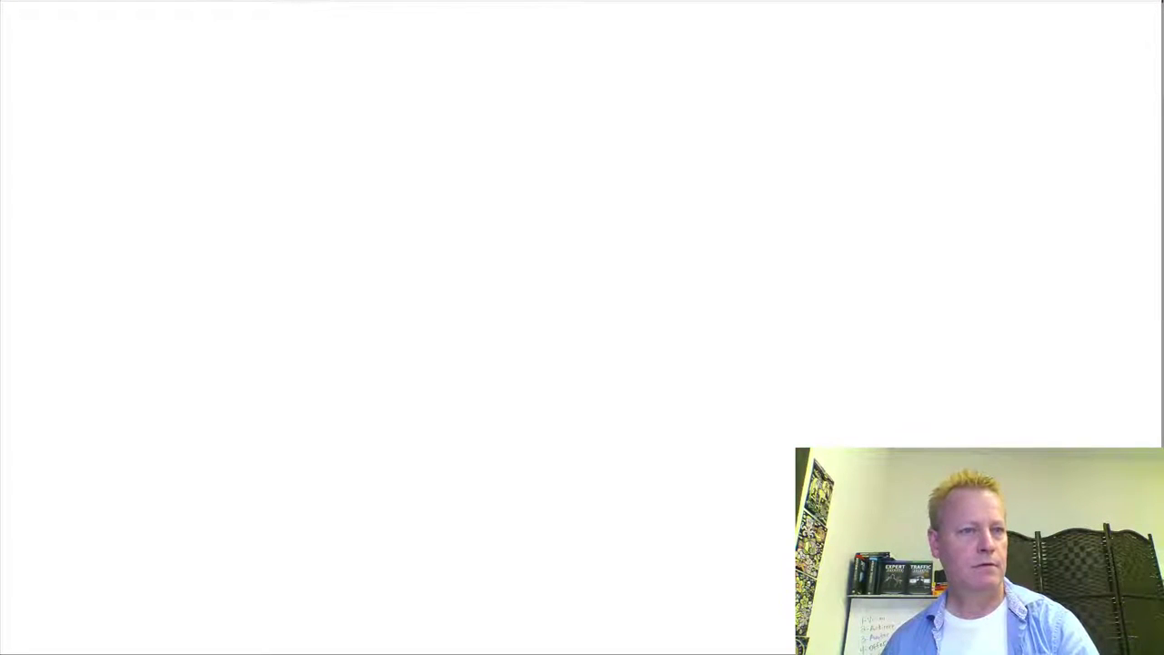
# Go to AWeber's Lists overview and start a new list with Create a List
pyautogui.click(228, 2)
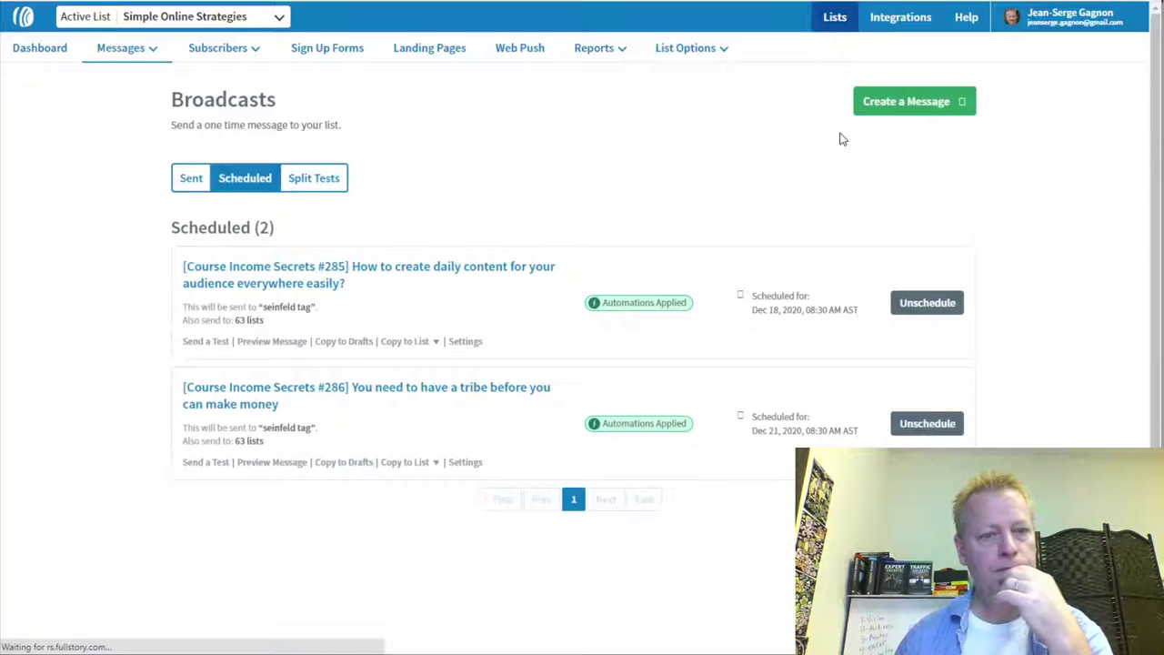
pyautogui.click(831, 16)
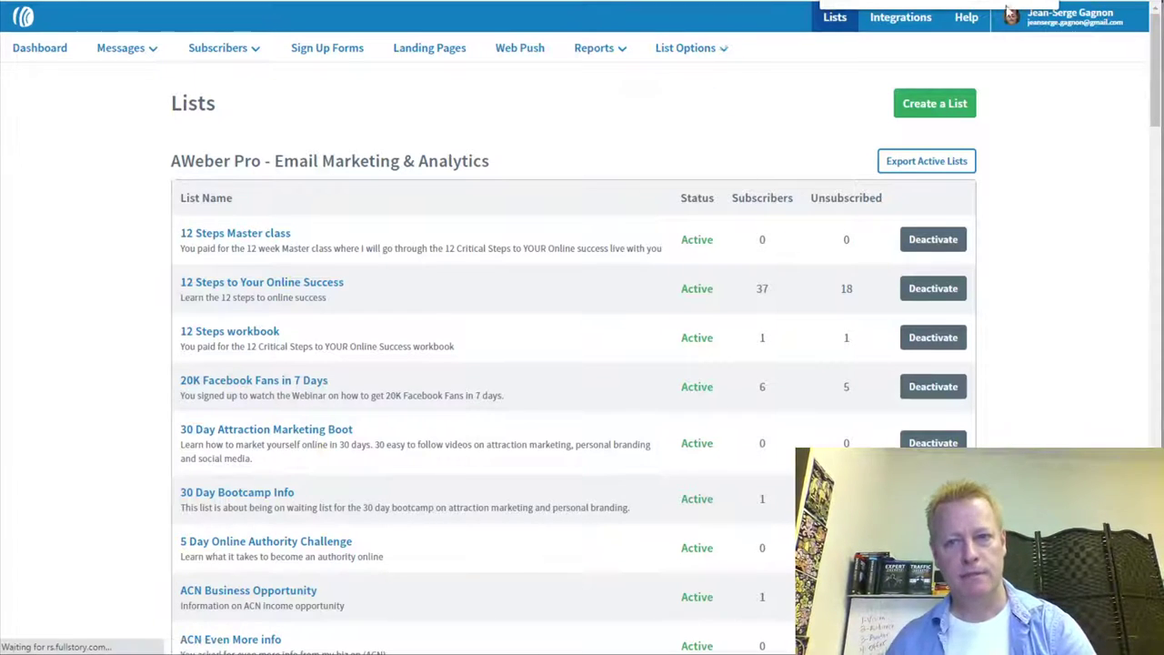
pyautogui.click(959, 104)
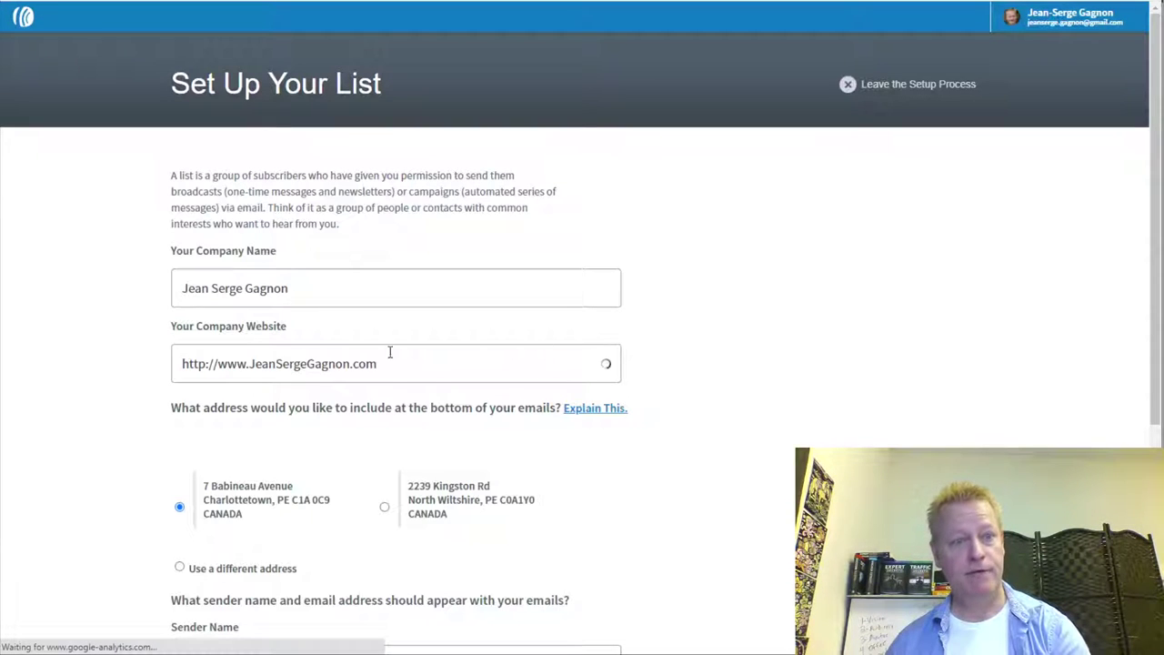
# Name the list 'LinkedIn Secrets', describe it as learning LinkedIn leaders' connection-growing secrets, and continue
pyautogui.scroll(-3, 816, 406)
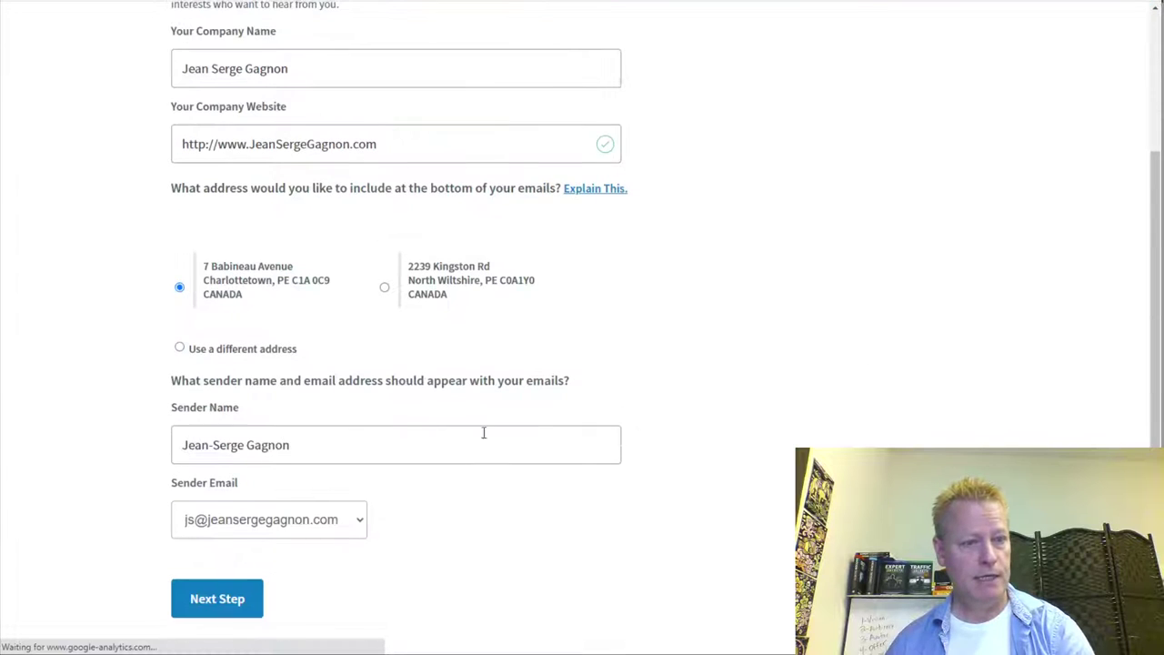
pyautogui.click(230, 598)
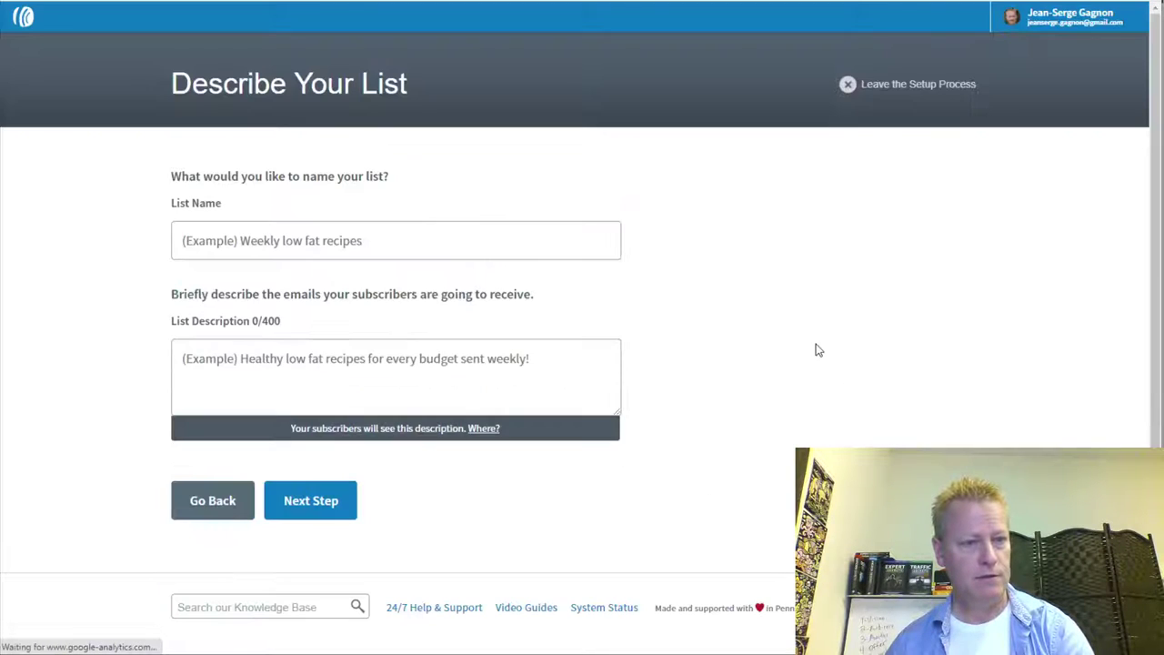
pyautogui.click(329, 247)
pyautogui.write('Lin')
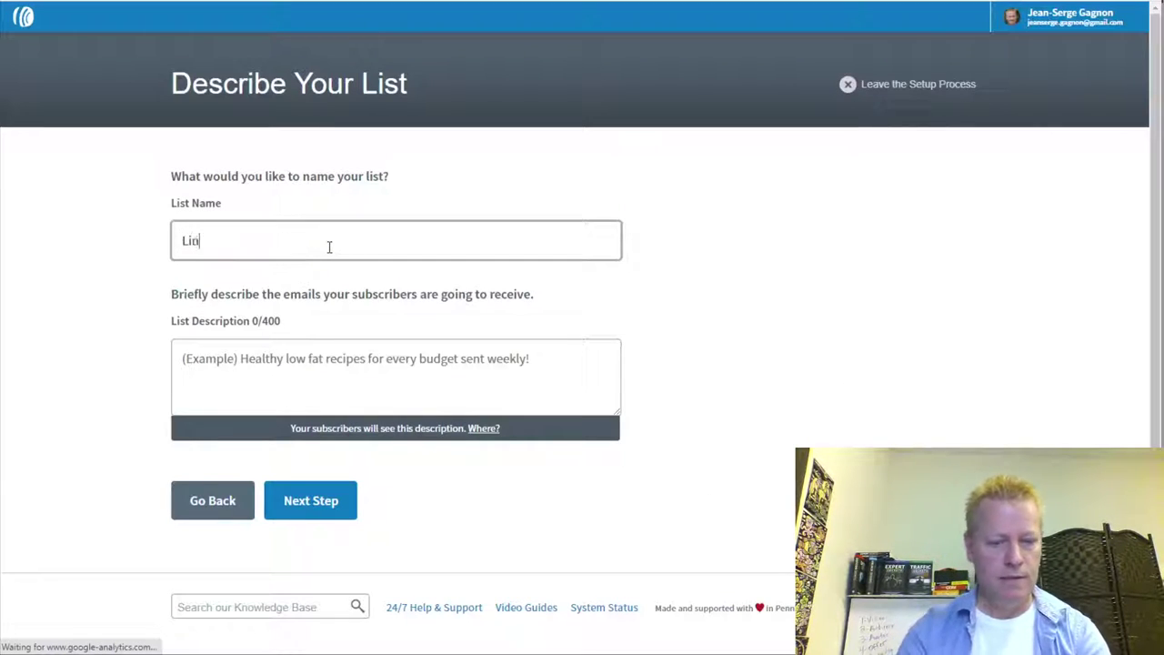
pyautogui.write('kedIn Secrets')
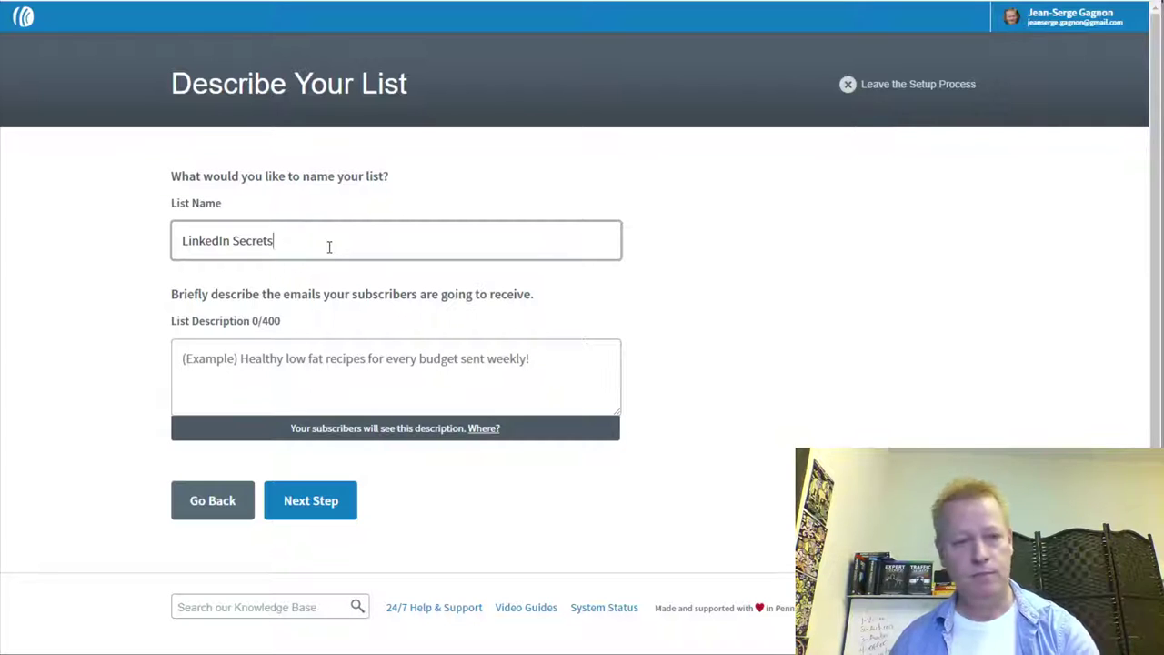
pyautogui.click(259, 359)
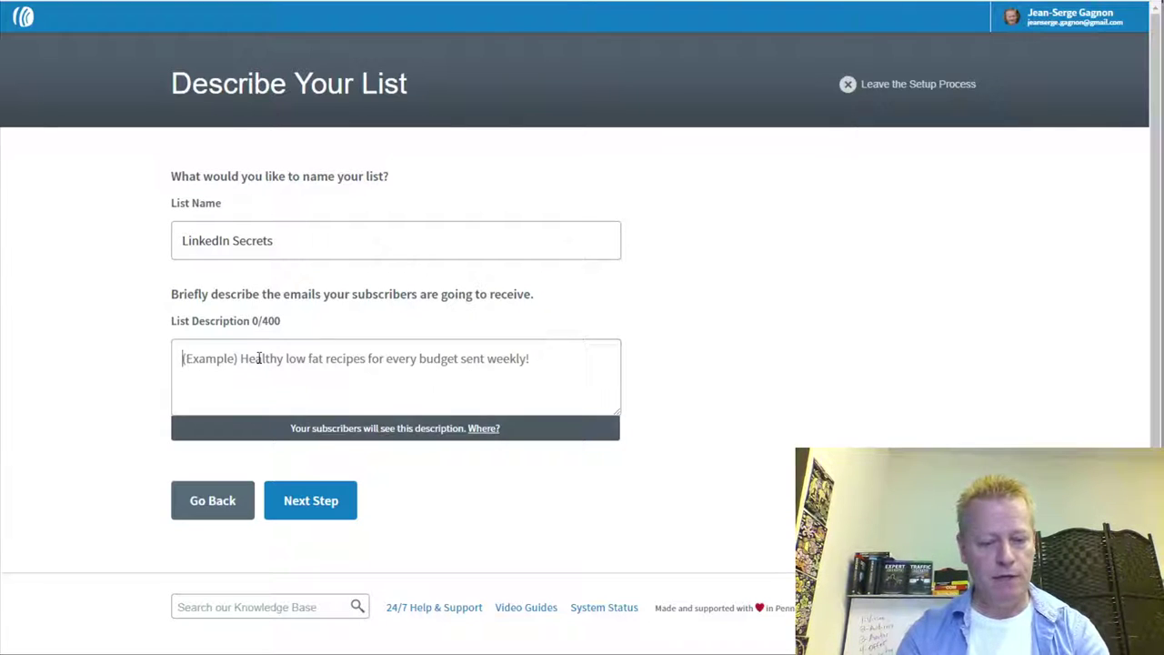
pyautogui.write('Learn the secrets that other LinkedIn leaders ju')
pyautogui.press('BackSpace')
pyautogui.press('BackSpace')
pyautogui.write('know and are using today to grow their')
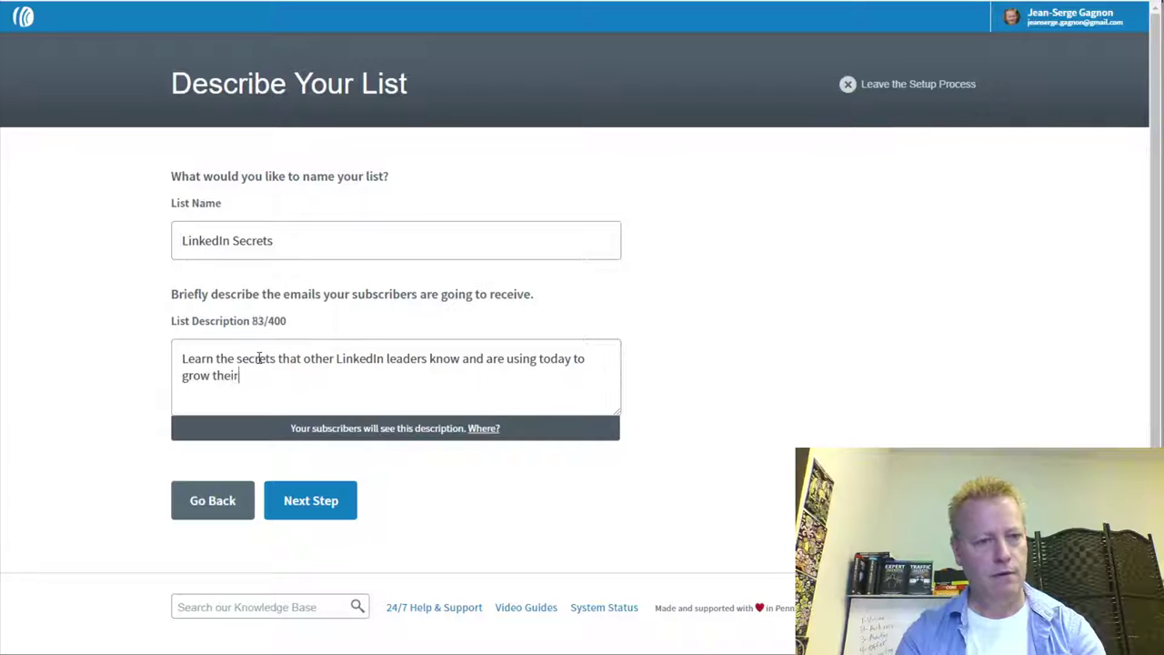
pyautogui.write(' connections')
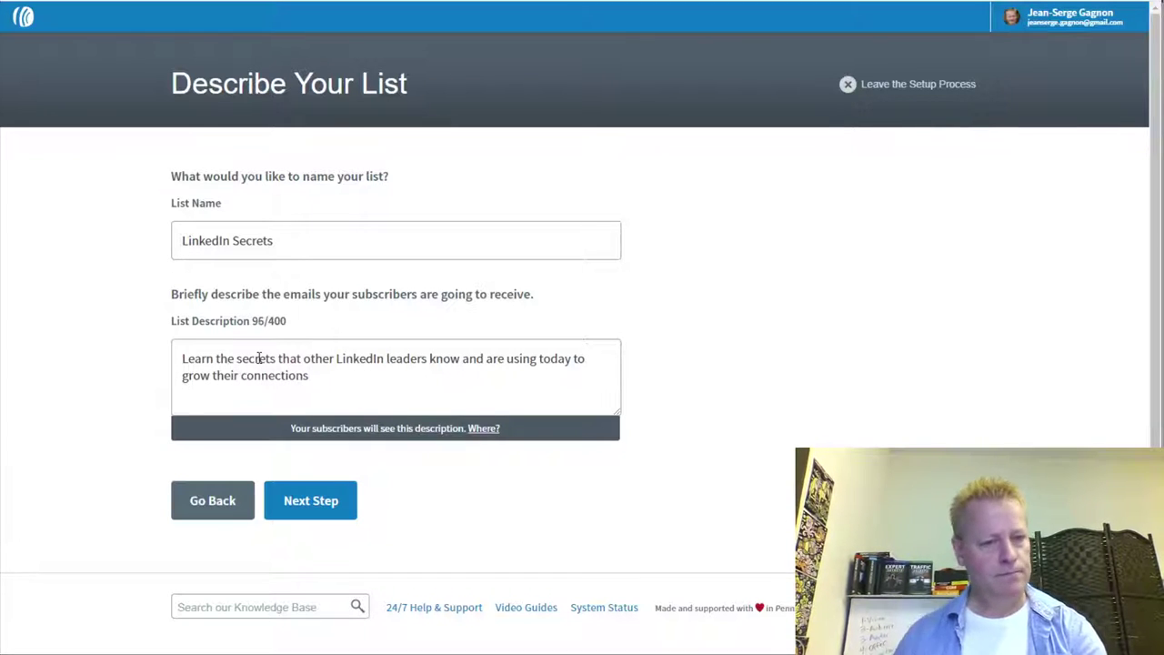
pyautogui.click(275, 496)
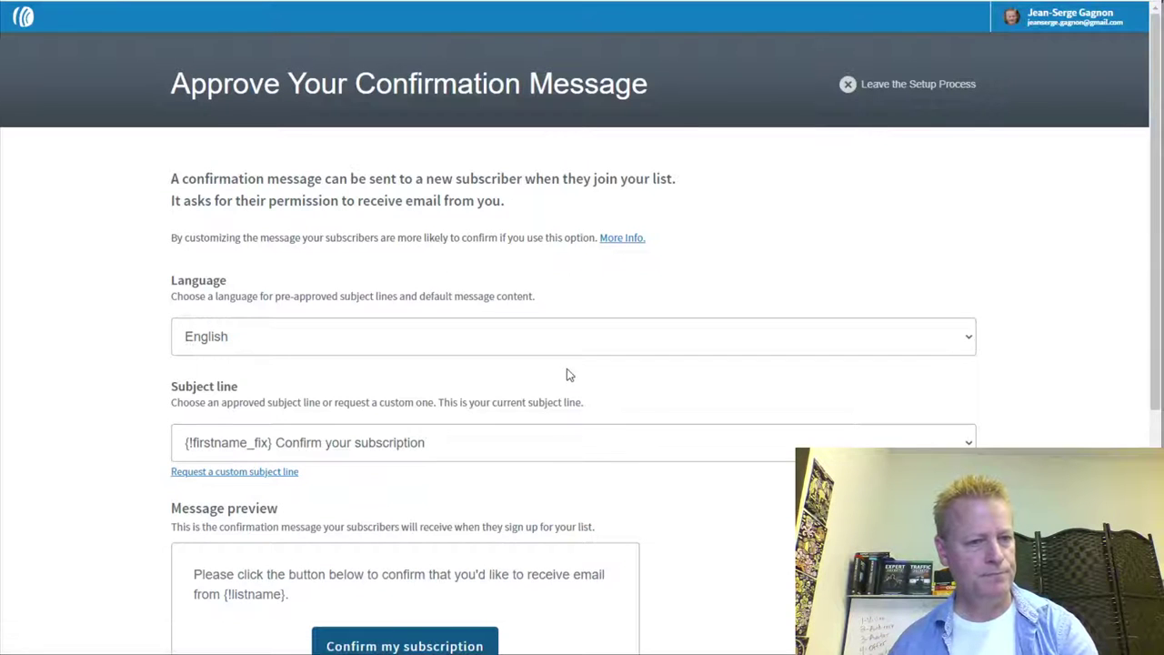
# Finish creating the LinkedIn Secrets list and go to its Messages > Campaigns page
pyautogui.scroll(-3, 730, 460)
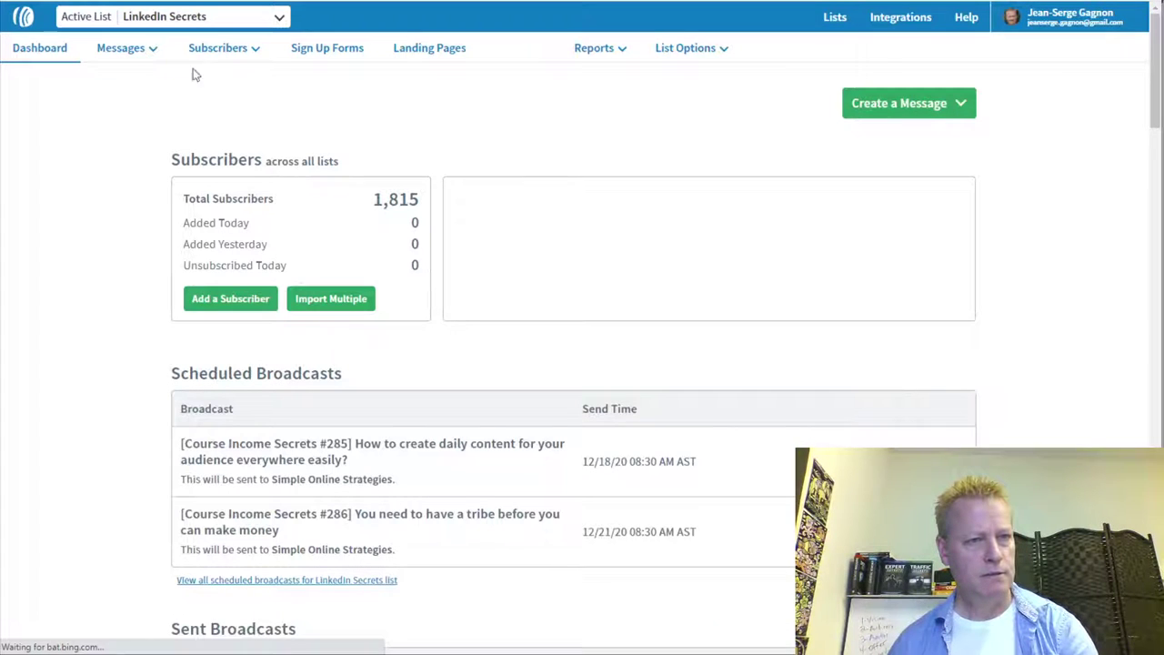
pyautogui.scroll(-4, 1082, 364)
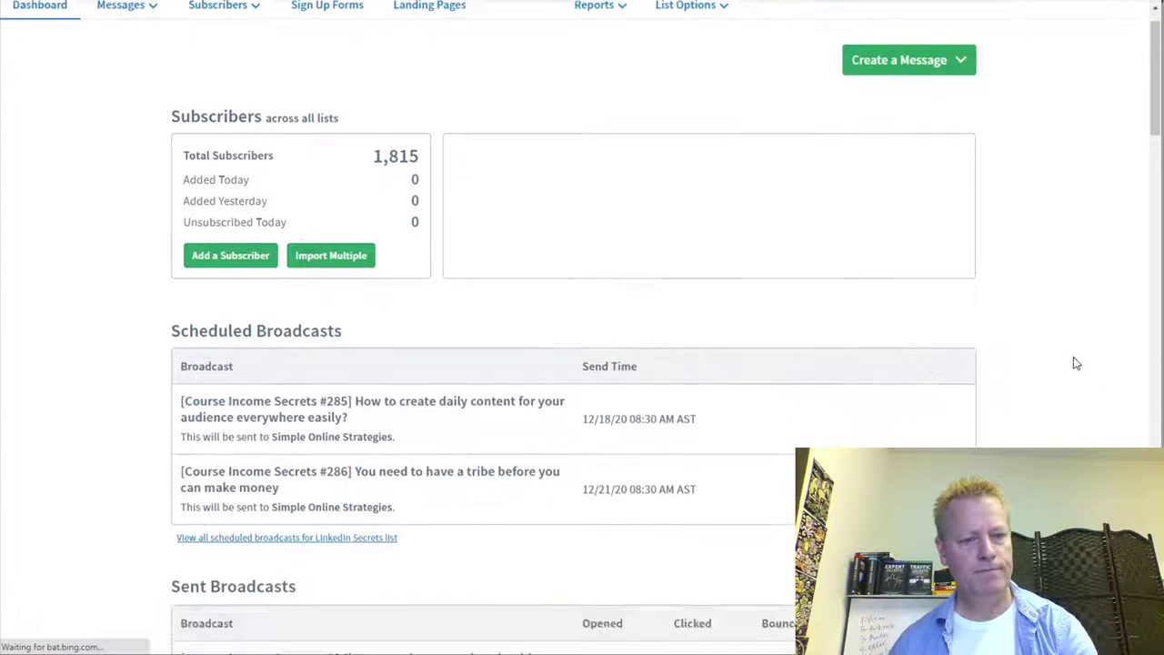
pyautogui.scroll(4, 1046, 394)
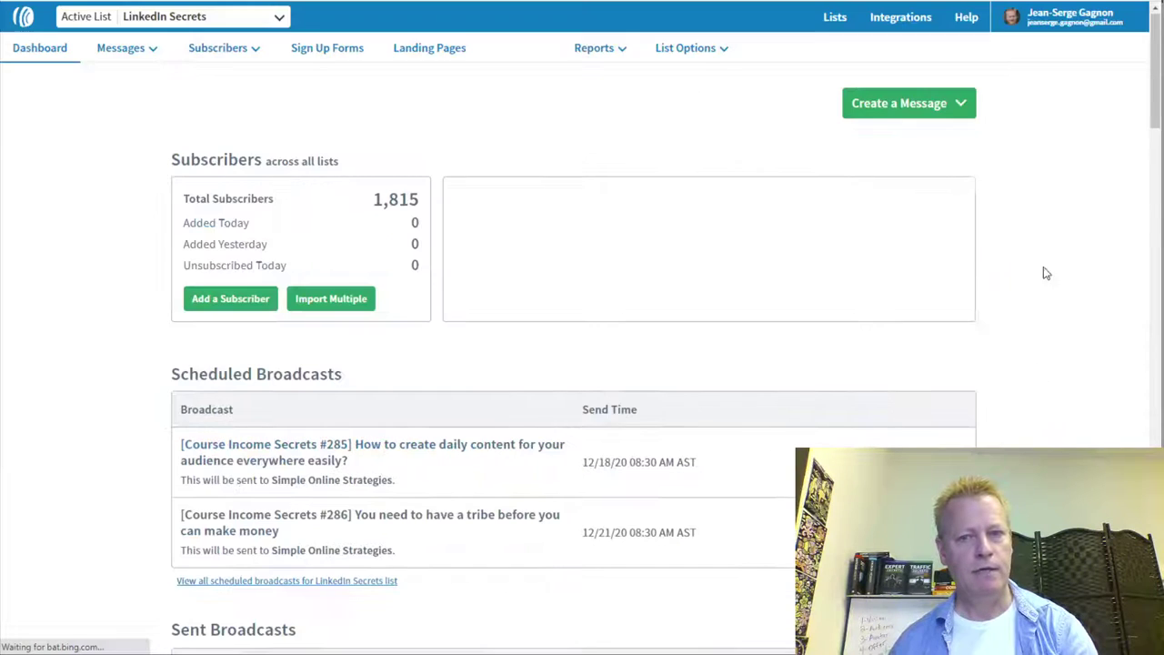
pyautogui.click(220, 47)
pyautogui.click(143, 58)
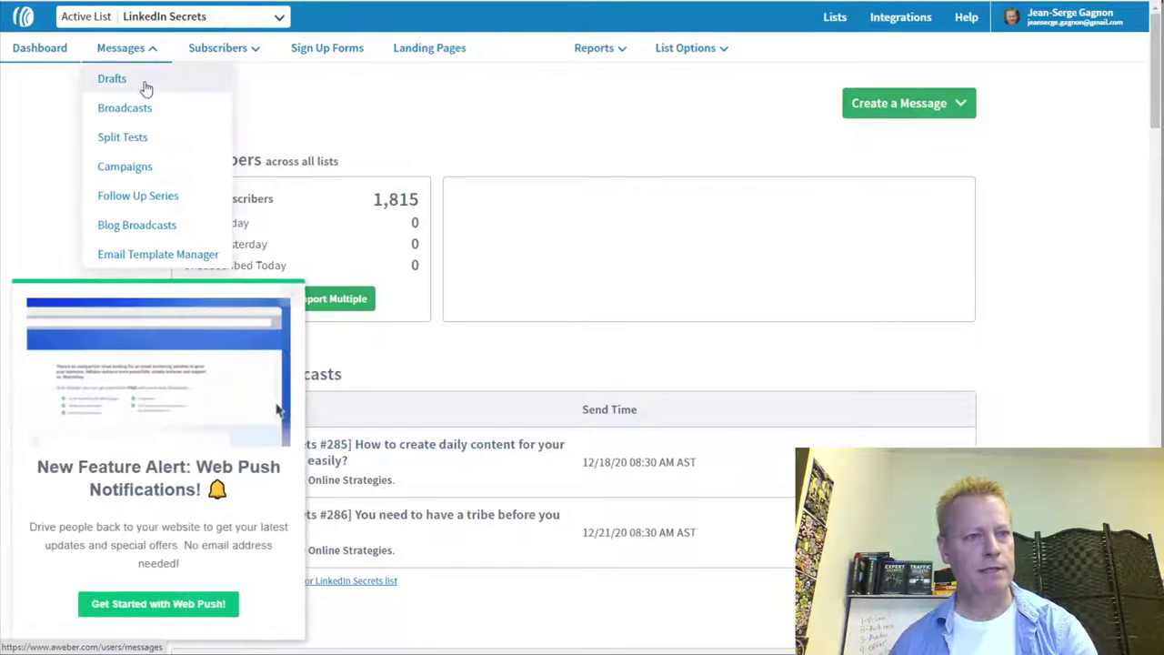
pyautogui.click(136, 171)
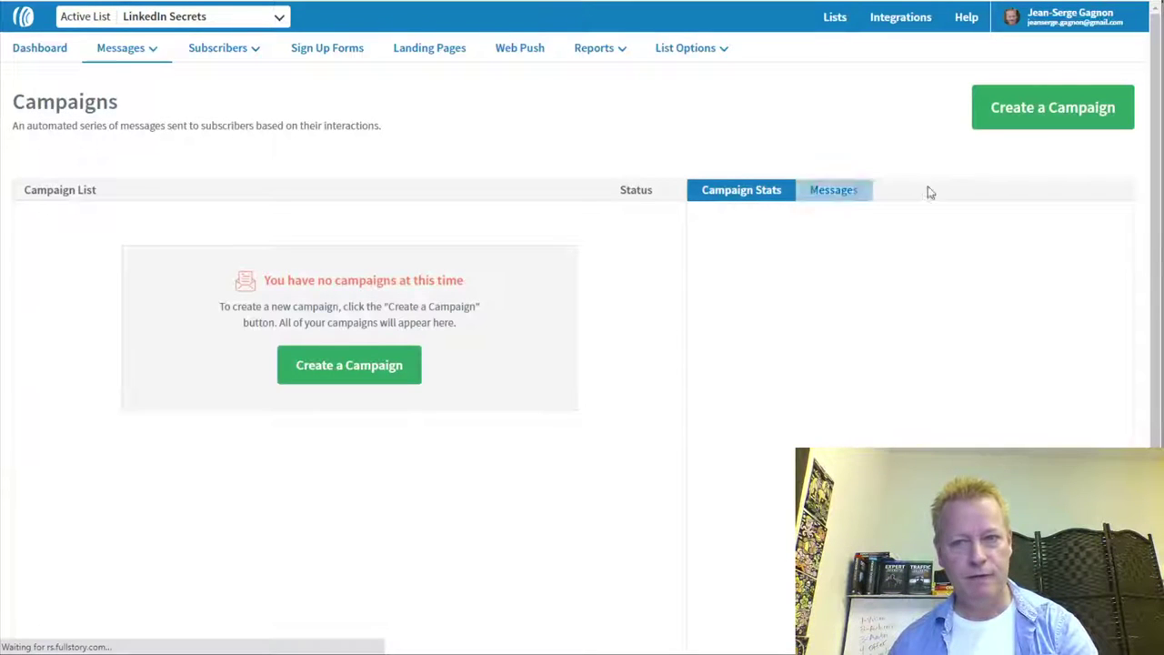
# Create a blank campaign named 'Welcome' and give it an On Subscribe trigger
pyautogui.click(1052, 114)
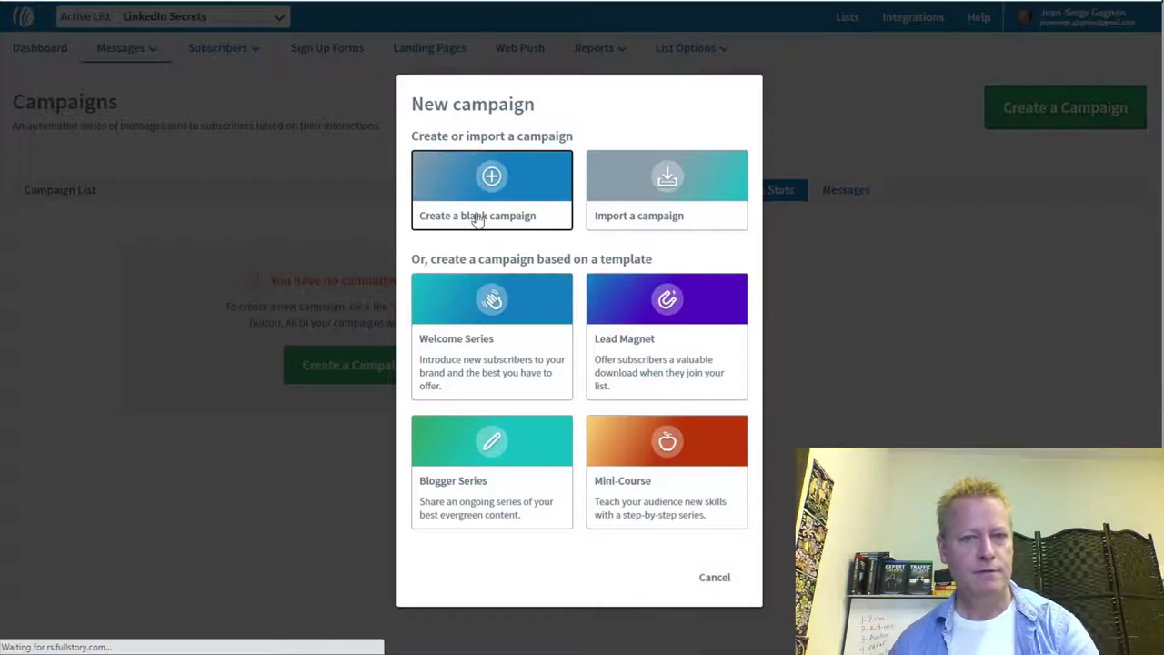
pyautogui.click(496, 177)
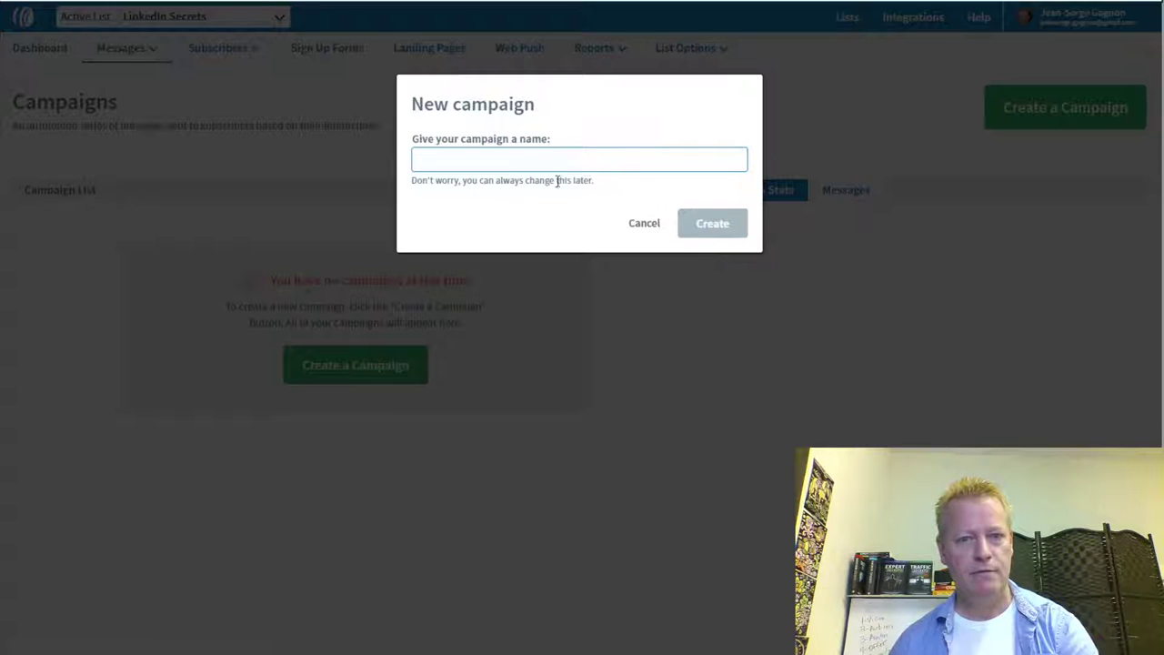
pyautogui.write('Welcome')
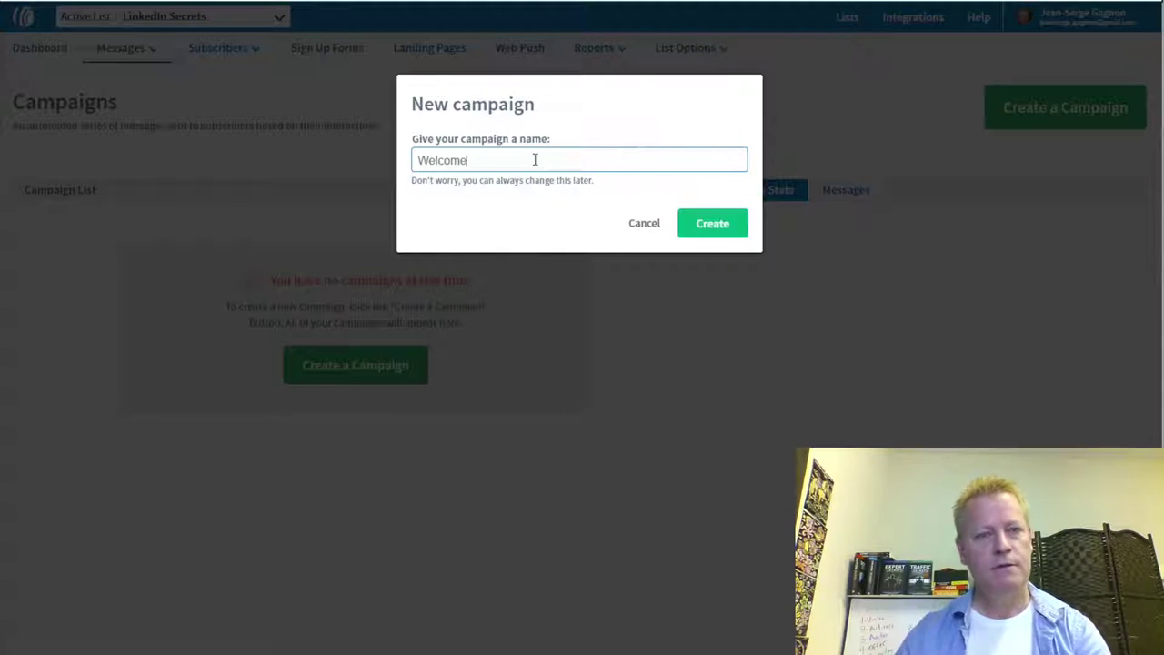
pyautogui.click(709, 227)
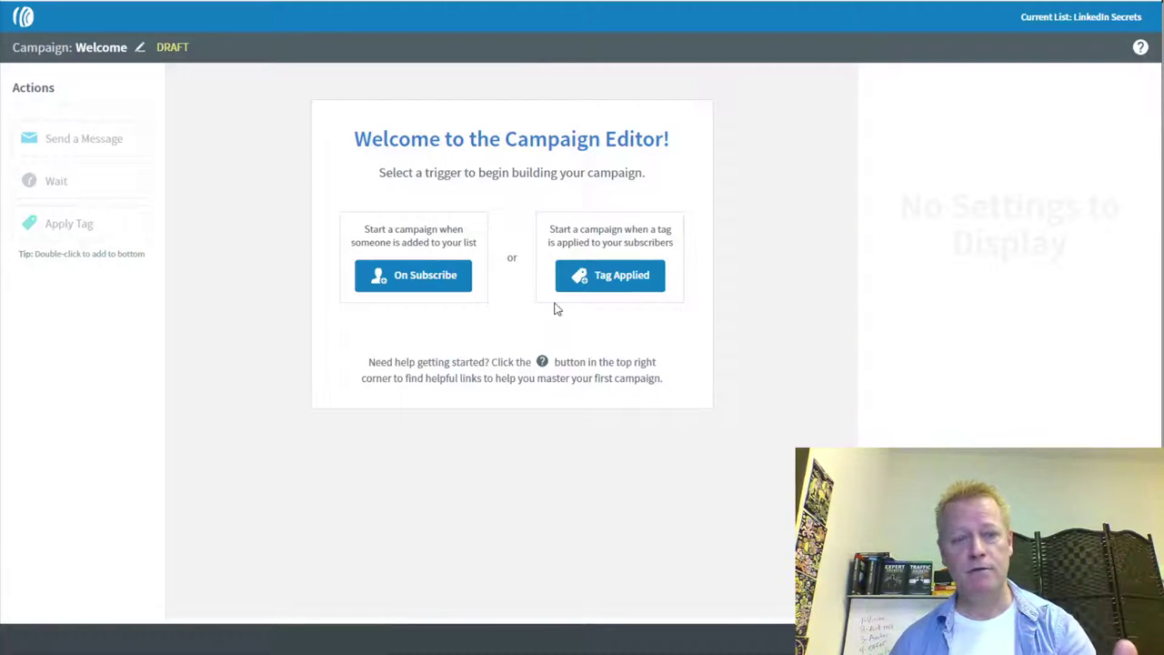
pyautogui.click(464, 284)
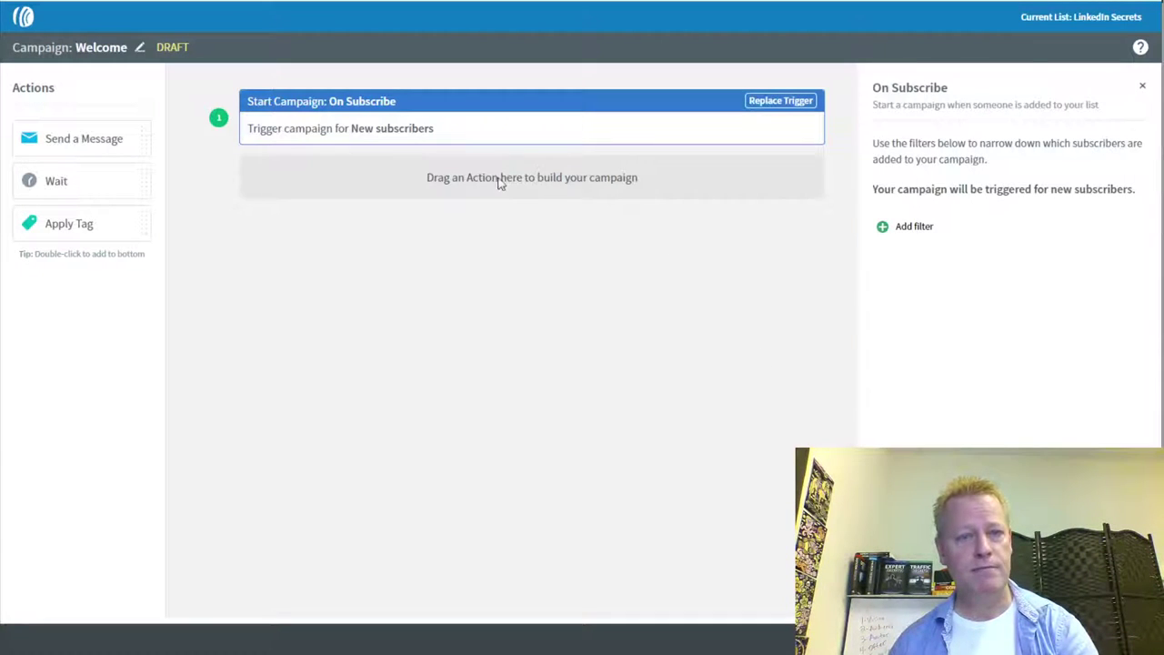
# Add a Send a Message step and start its email in the Drag & Drop Email Builder
pyautogui.moveTo(70, 151); pyautogui.dragTo(433, 190)
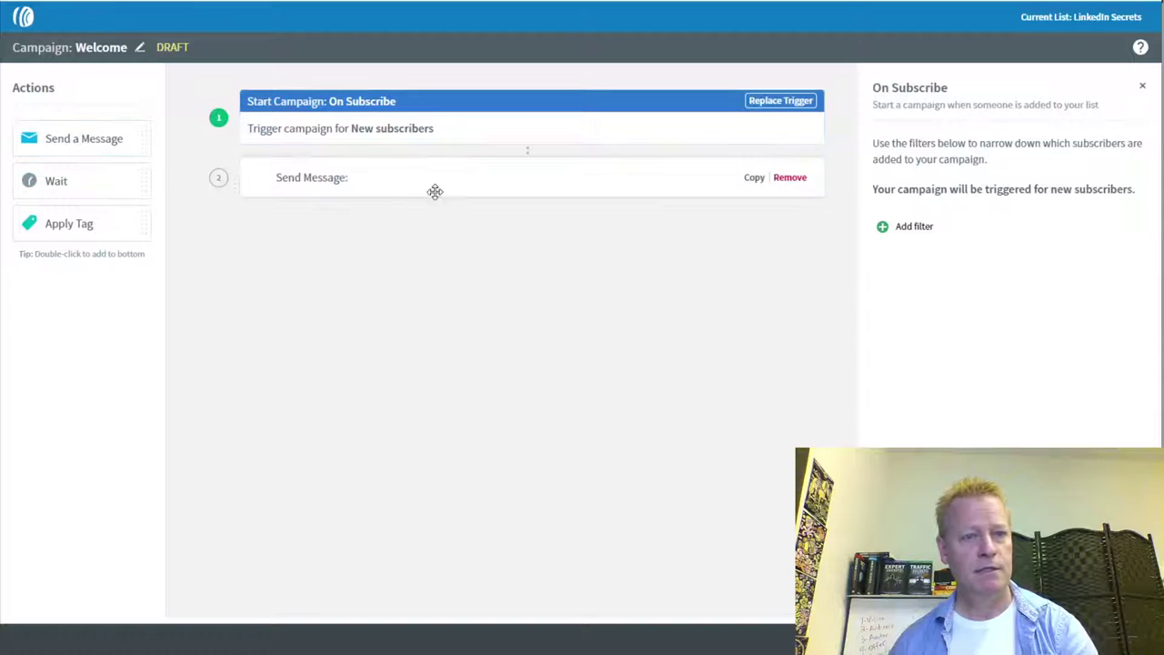
pyautogui.click(933, 191)
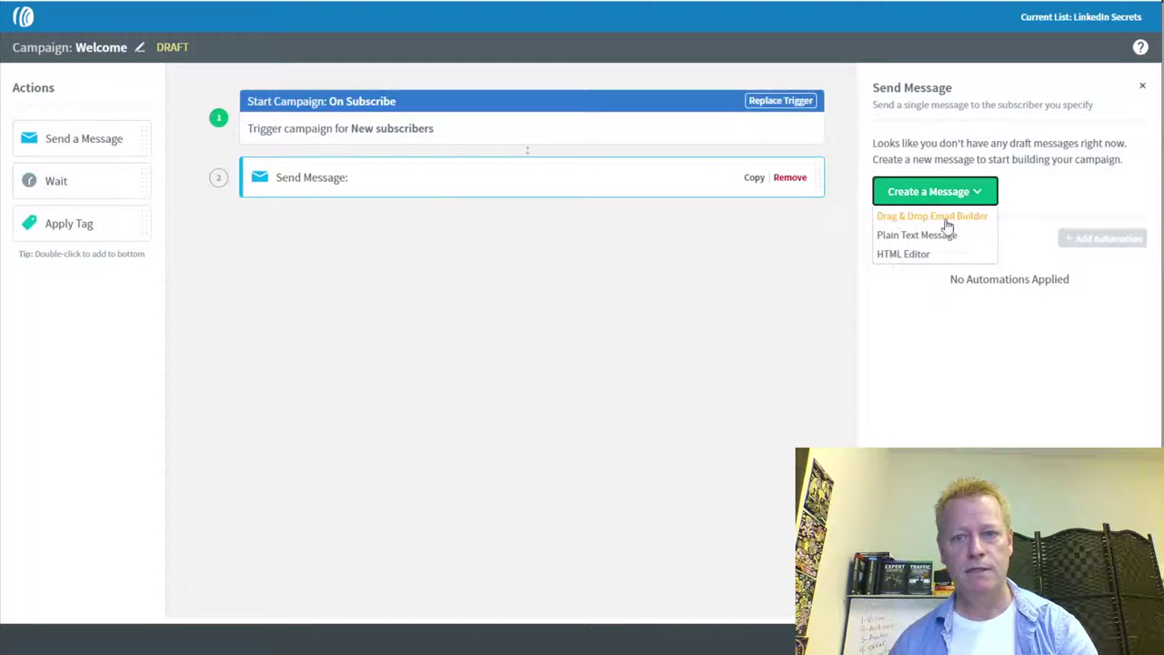
pyautogui.click(931, 217)
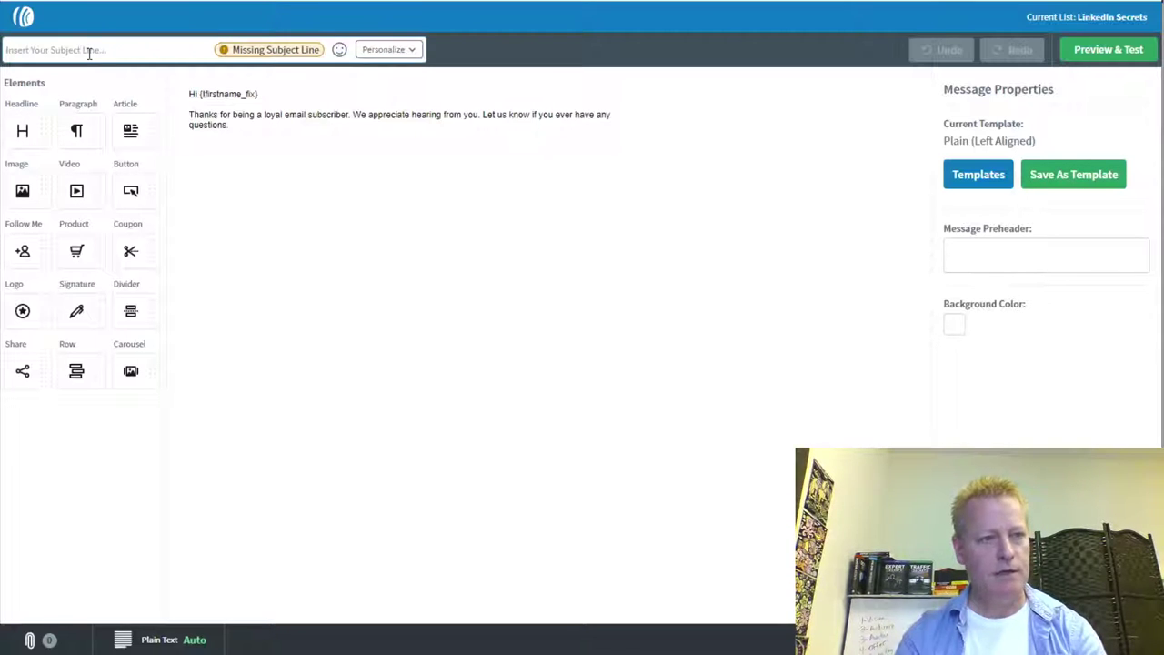
# Enter 'Welcome to LinkedIn Secrets' as the subject line, fix the typo, and select the default body text
pyautogui.write('Welcome ')
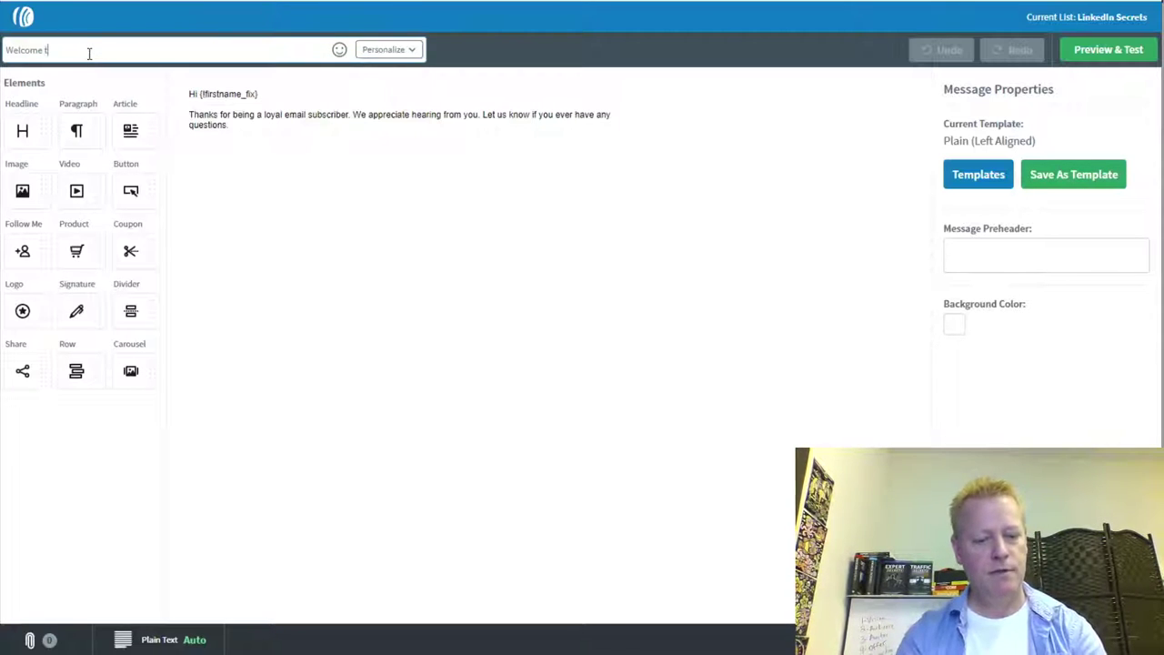
pyautogui.write('tp the Linked')
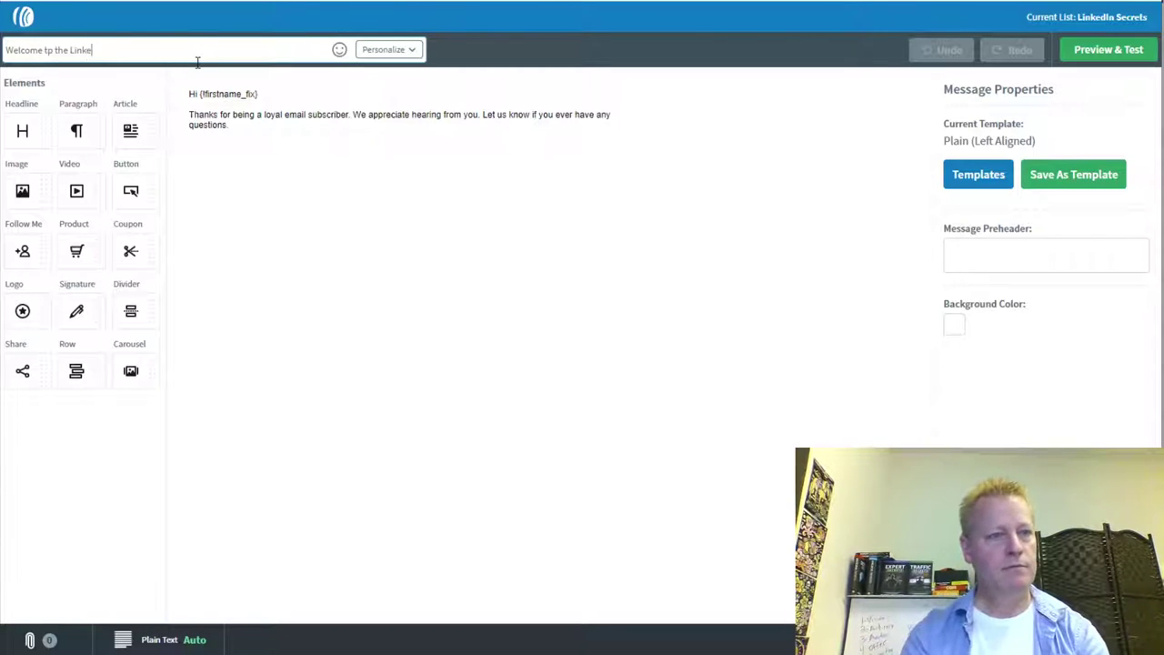
pyautogui.press('BackSpace')
pyautogui.press('BackSpace')
pyautogui.press('BackSpace')
pyautogui.press('BackSpace')
pyautogui.press('BackSpace')
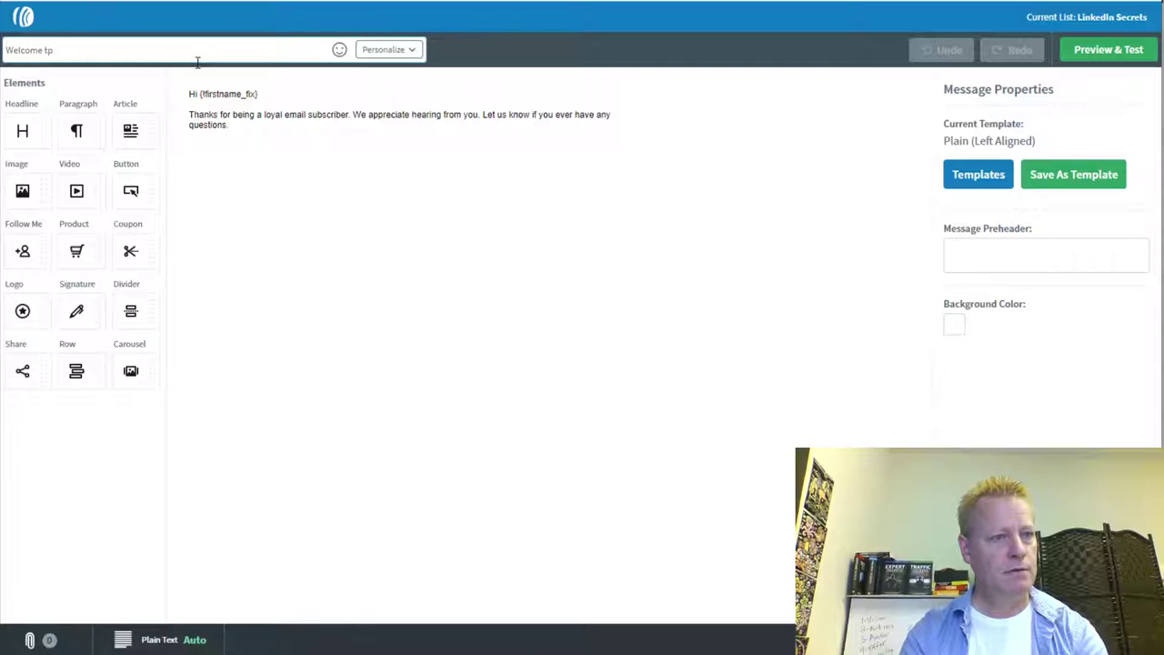
pyautogui.write('o L')
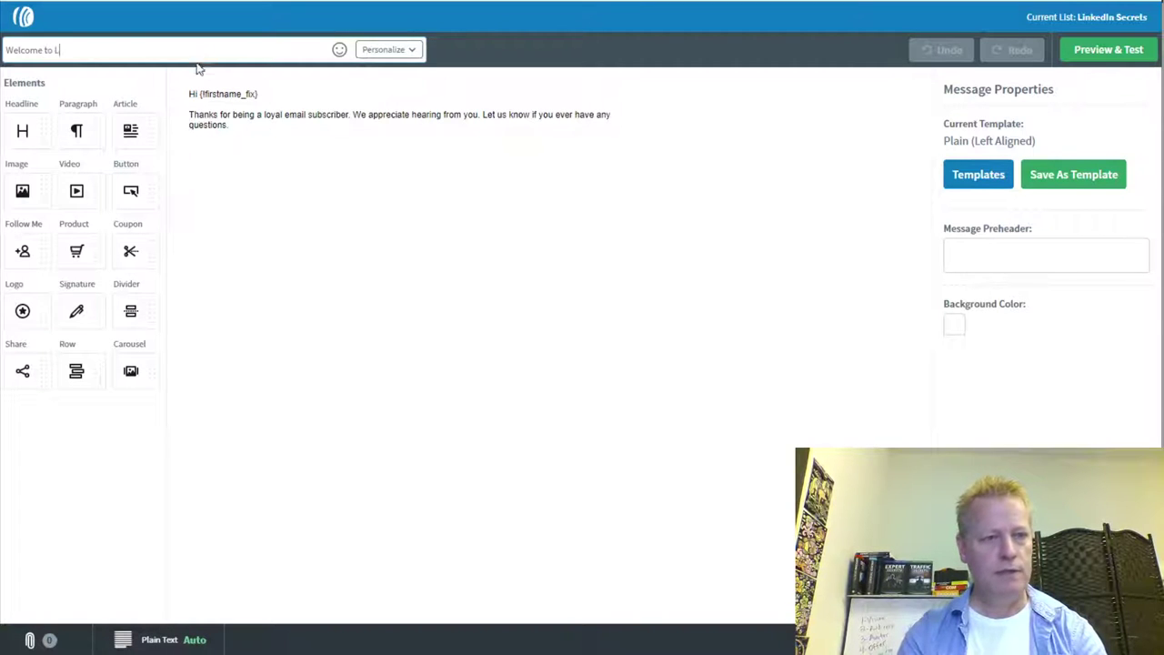
pyautogui.write('inkedIn Secrets')
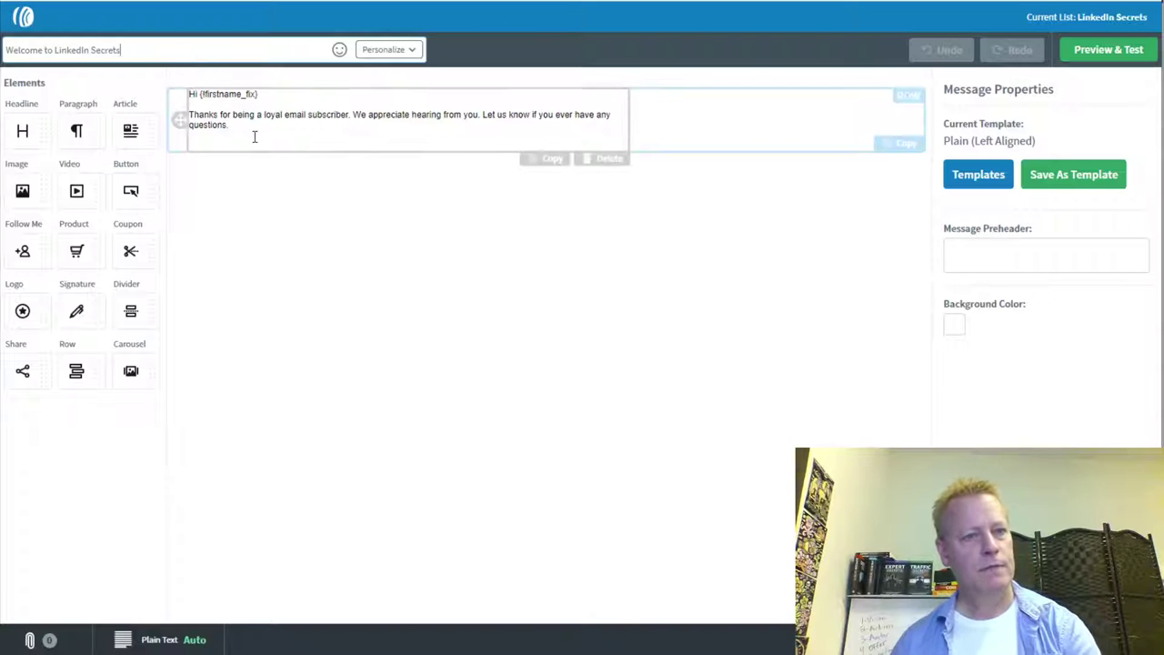
pyautogui.moveTo(244, 129)
pyautogui.mouseDown()
pyautogui.moveTo(198, 122)
pyautogui.moveTo(229, 112)
pyautogui.mouseUp()
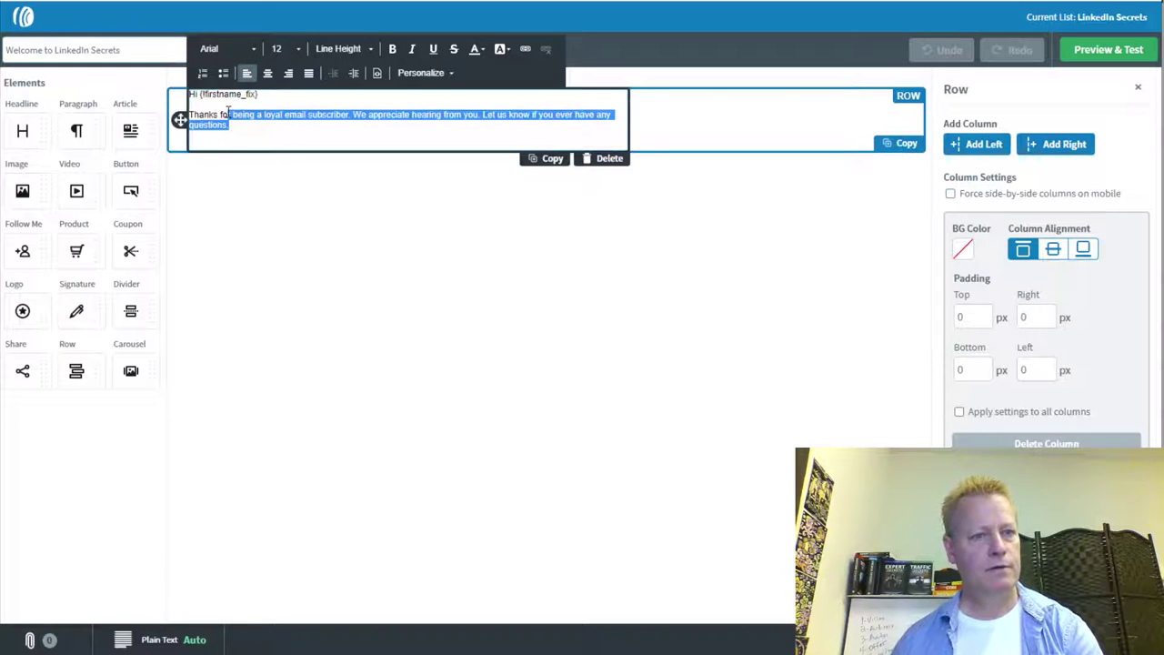
# Replace the body with the LinkedIn secrets thanks line, course-access line and pasted course URL, then add an image block
pyautogui.press('BackSpace')
pyautogui.write('r asking about the LinkedIn secre')
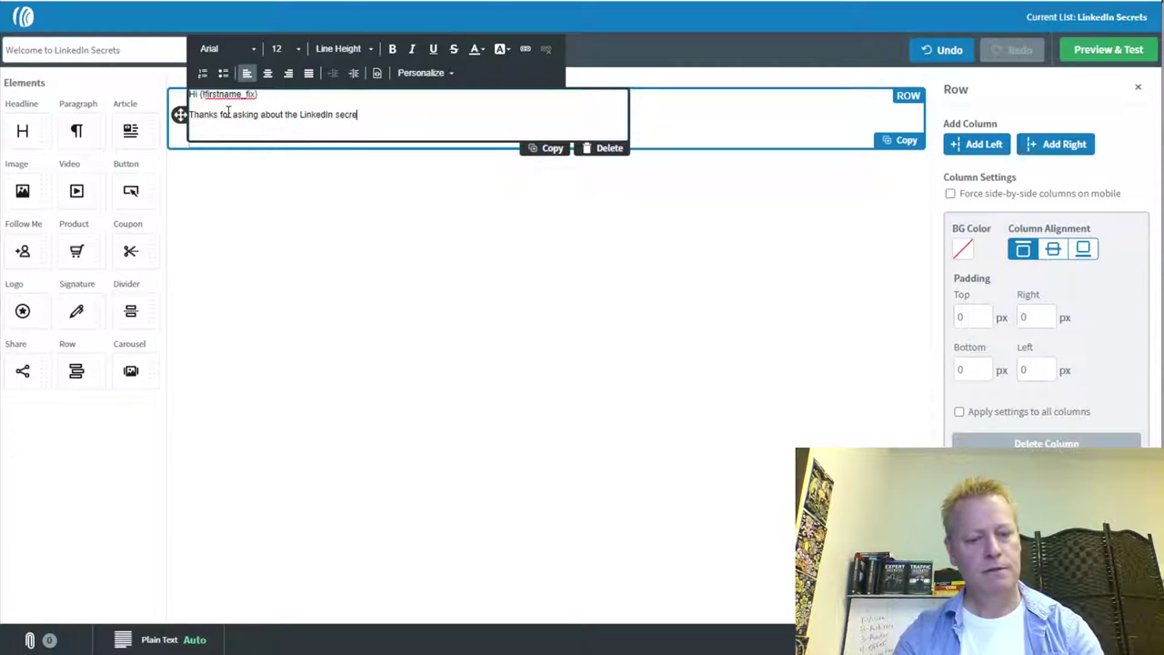
pyautogui.write('ts.')
pyautogui.press('Return')
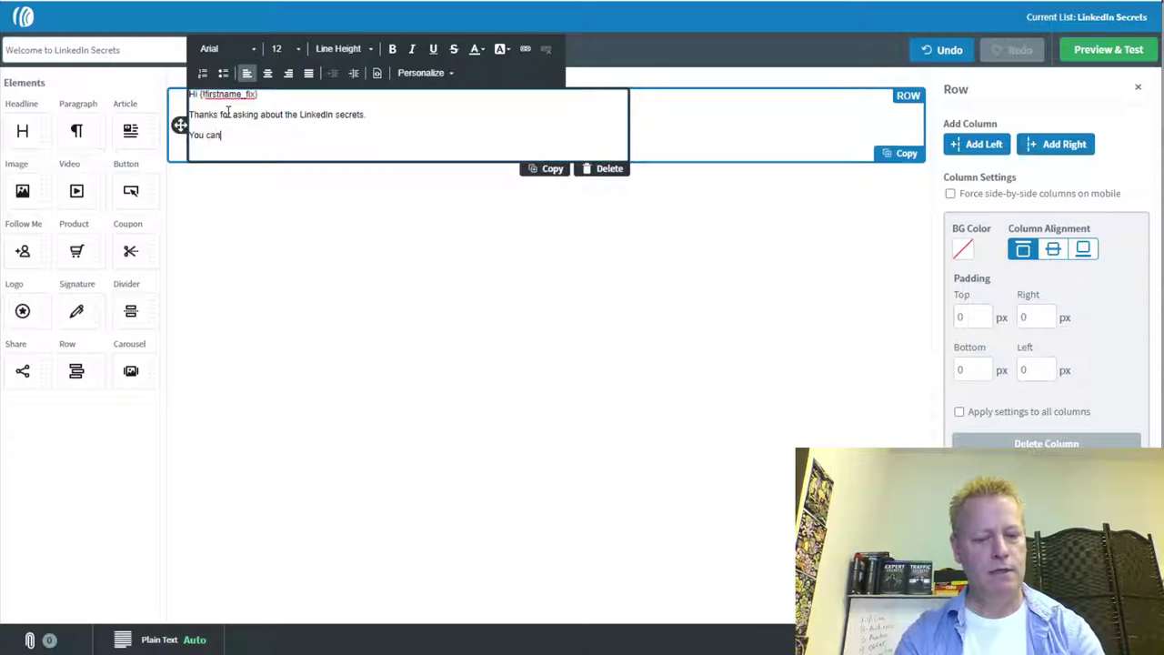
pyautogui.write('You can get access to the free profile s')
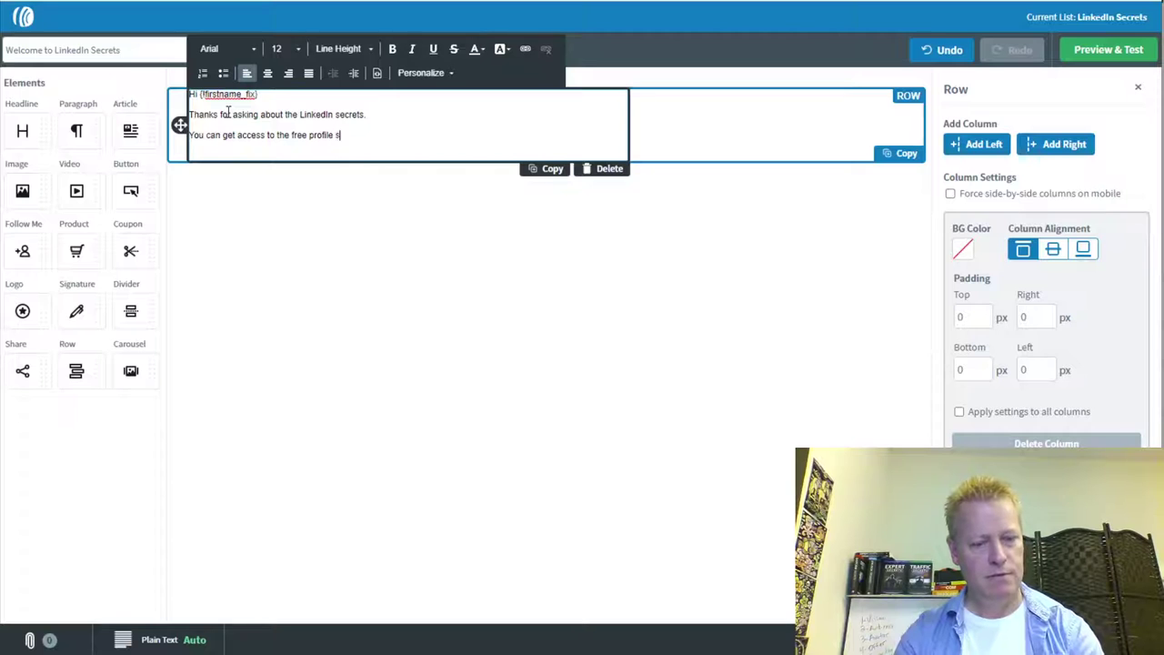
pyautogui.write('urse at:')
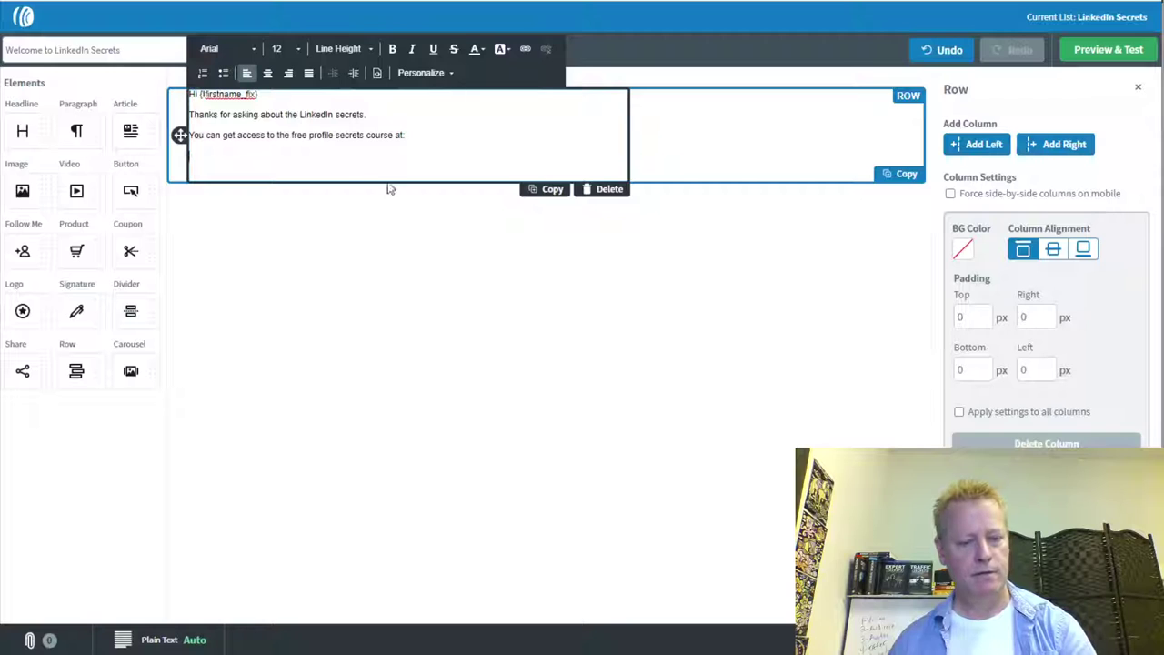
pyautogui.write('https://www.clickecourse.com/course/linkedin-profile-secrets/70')
pyautogui.press('Return')
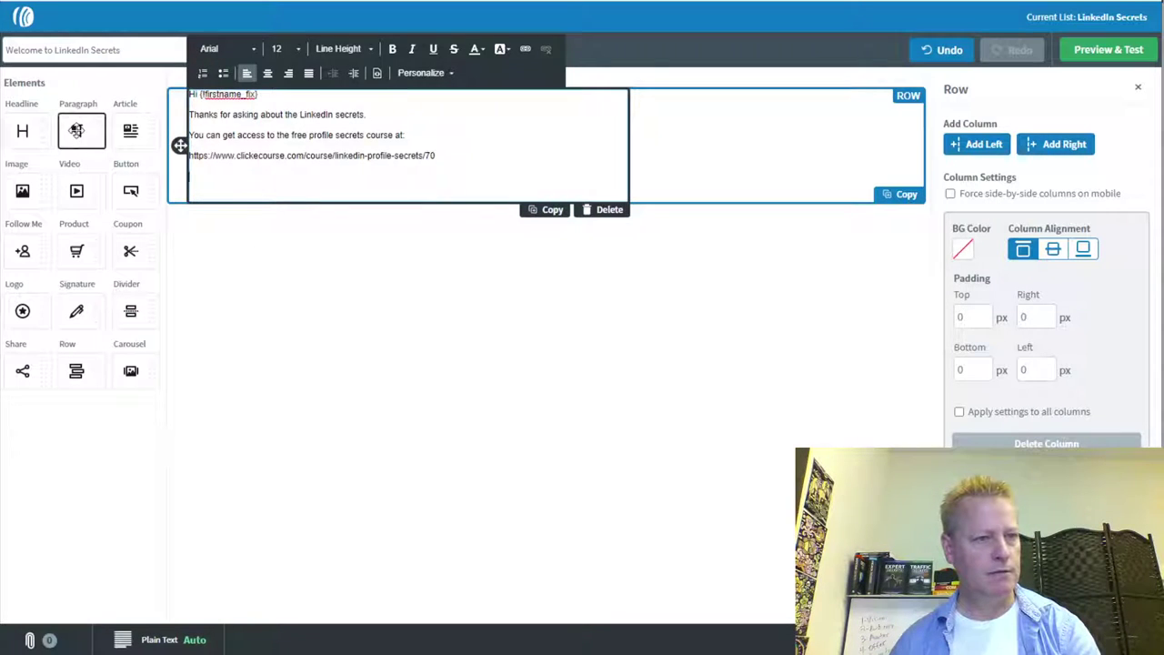
pyautogui.moveTo(23, 190); pyautogui.dragTo(401, 225)
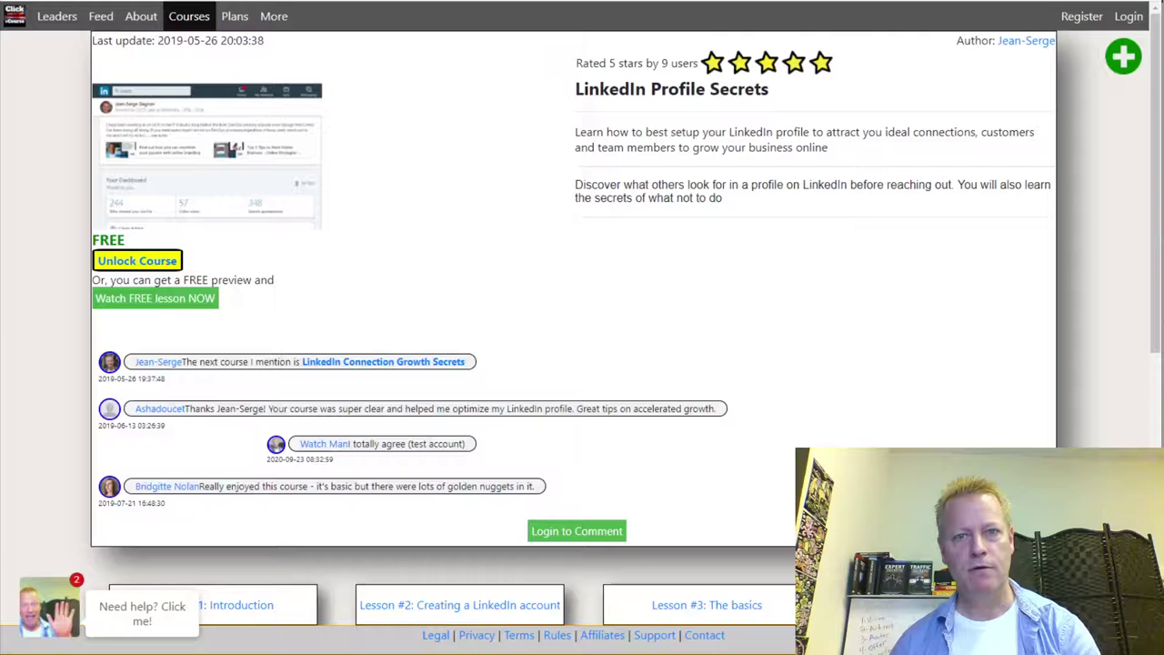
# Open the course thumbnail image on its own and start saving the profile screenshot
pyautogui.rightClick(258, 168)
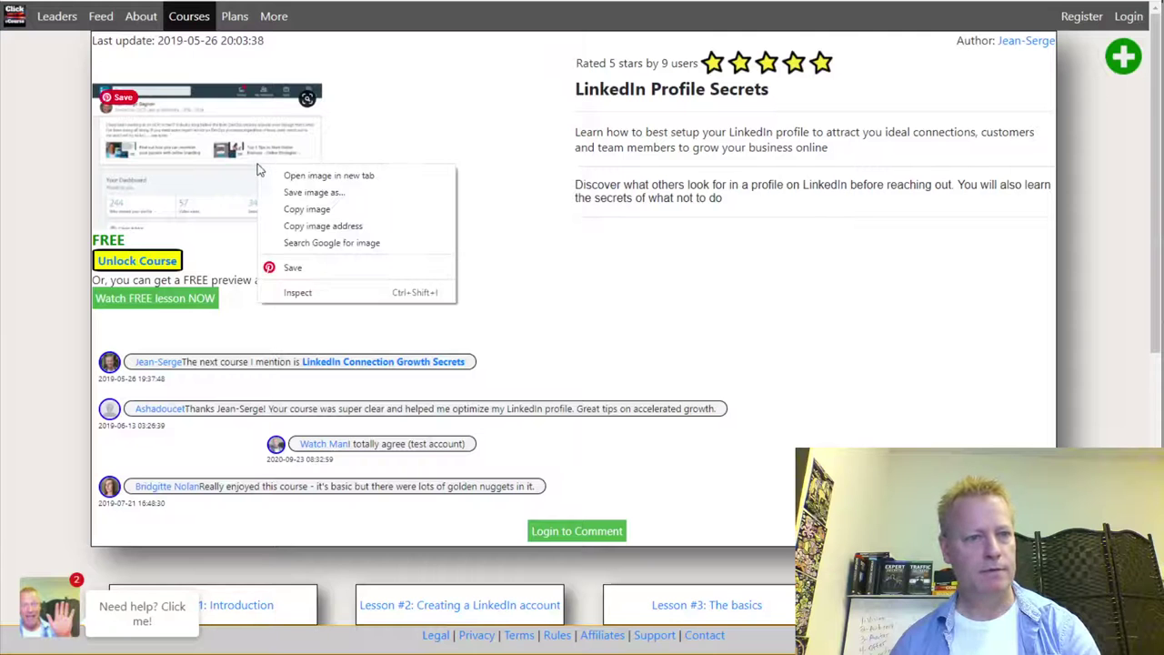
pyautogui.click(330, 191)
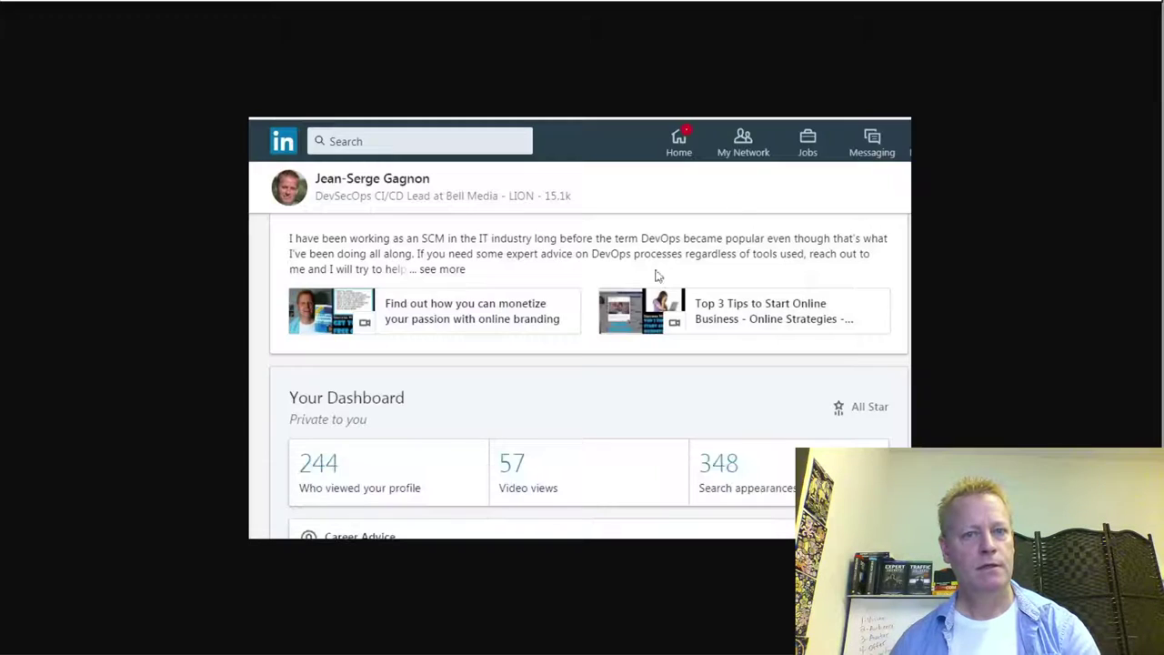
pyautogui.rightClick(637, 302)
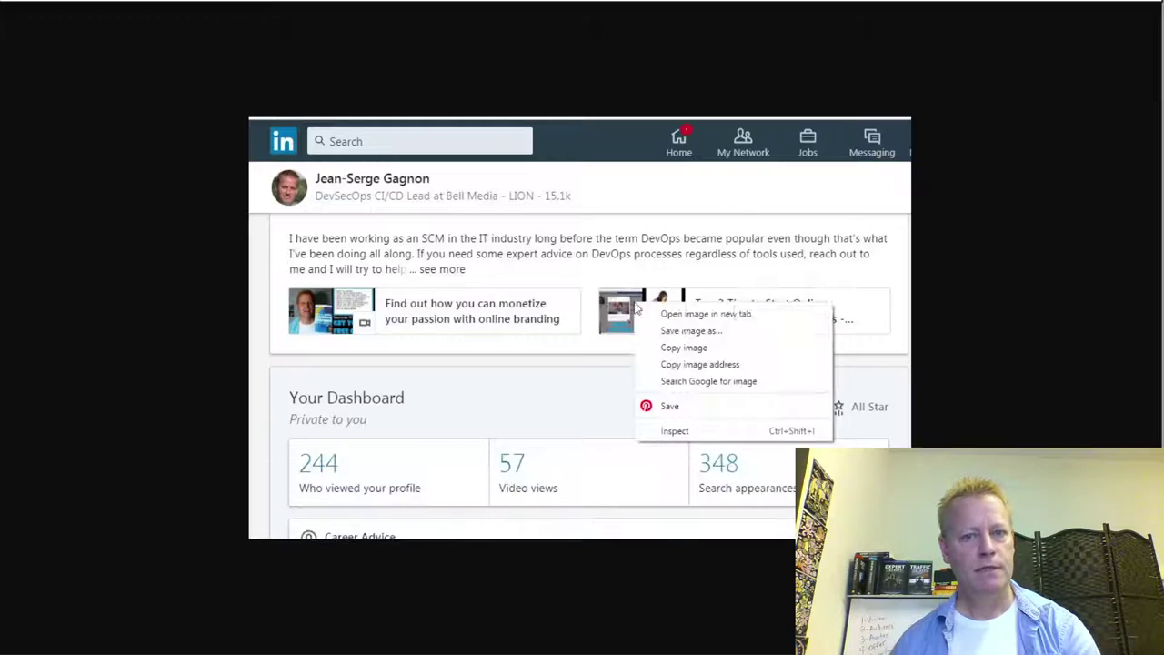
pyautogui.click(698, 338)
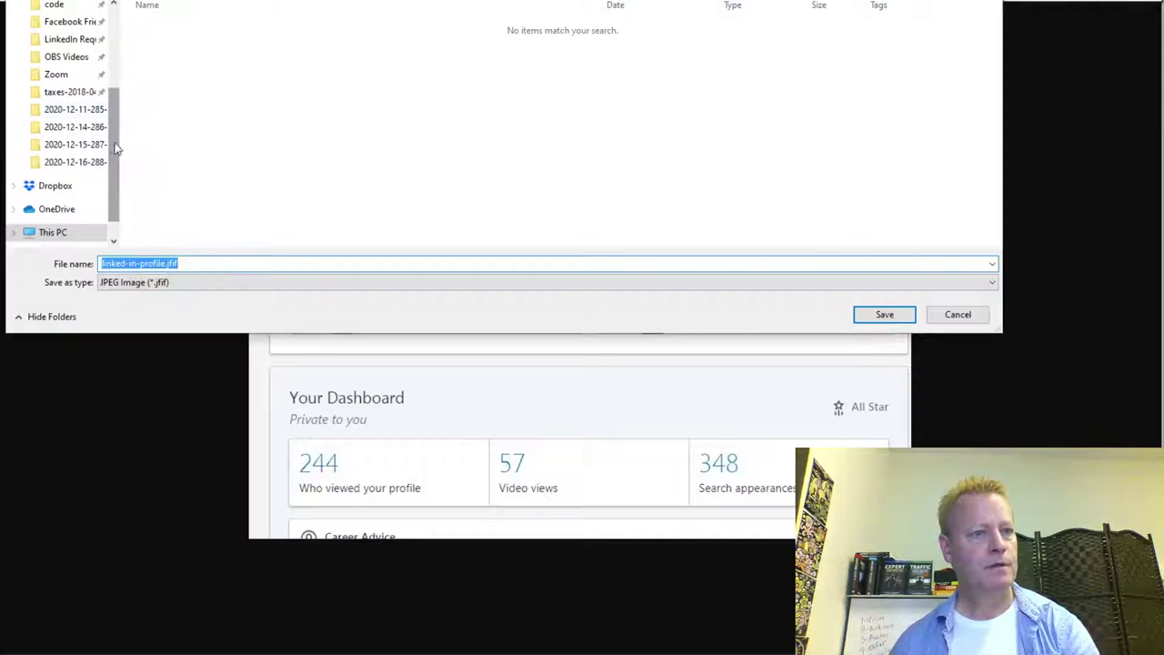
# Point the Save As dialog at Downloads, check the file types, then cancel the save
pyautogui.scroll(3, 116, 148)
pyautogui.click(68, 51)
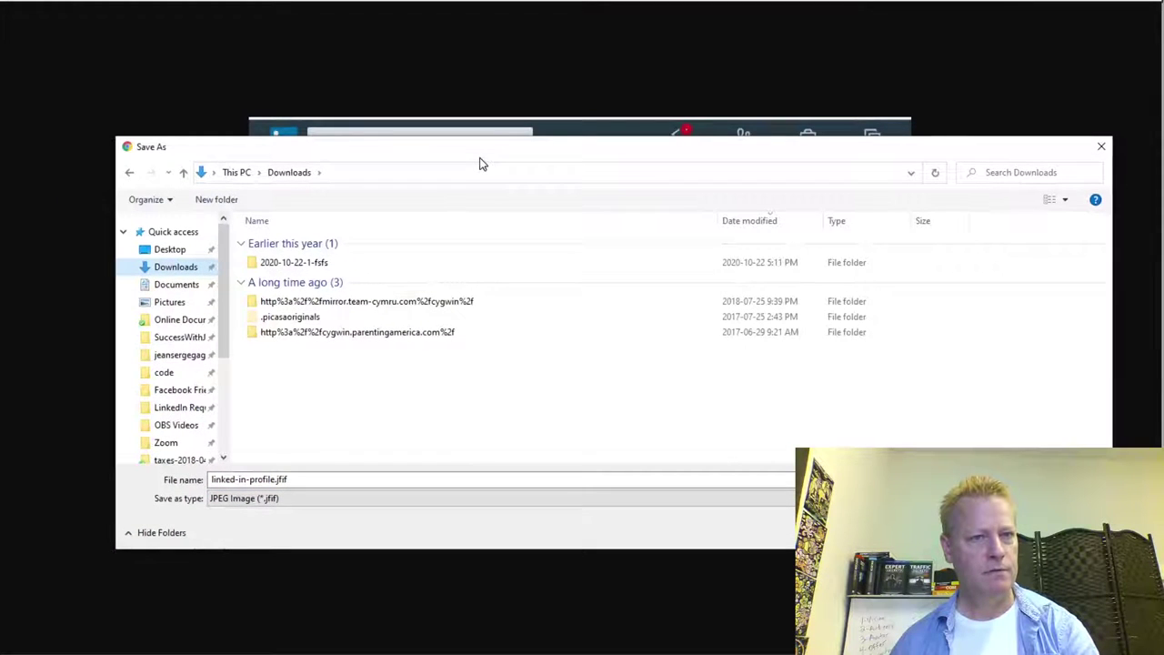
pyautogui.moveTo(482, 163); pyautogui.dragTo(464, 100)
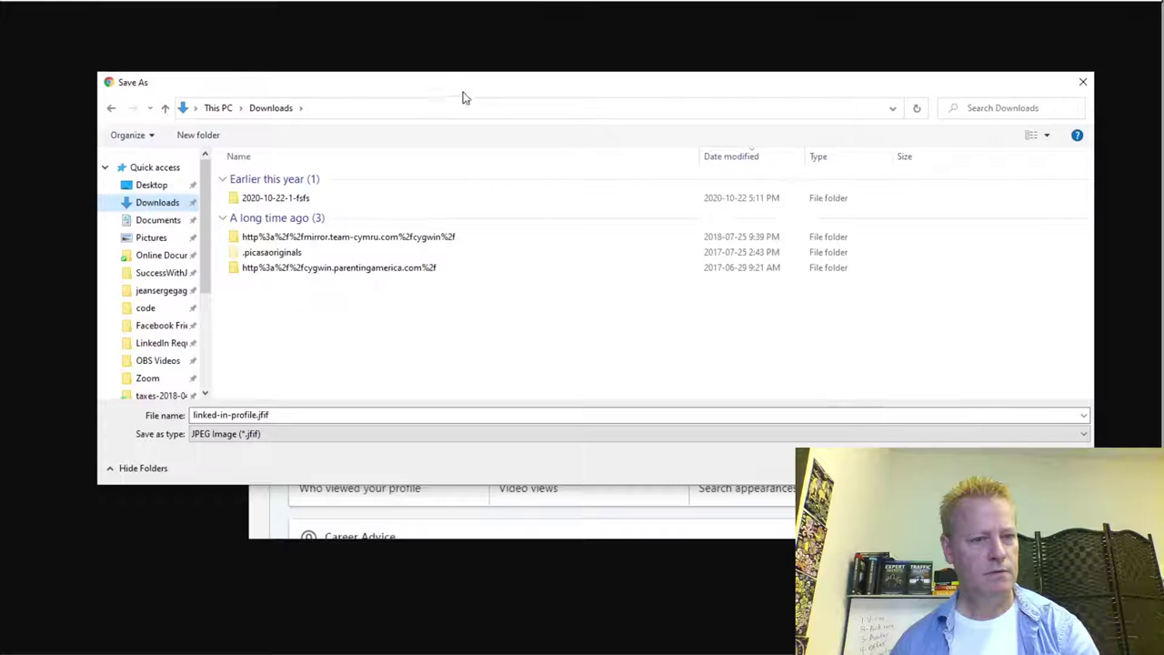
pyautogui.click(305, 434)
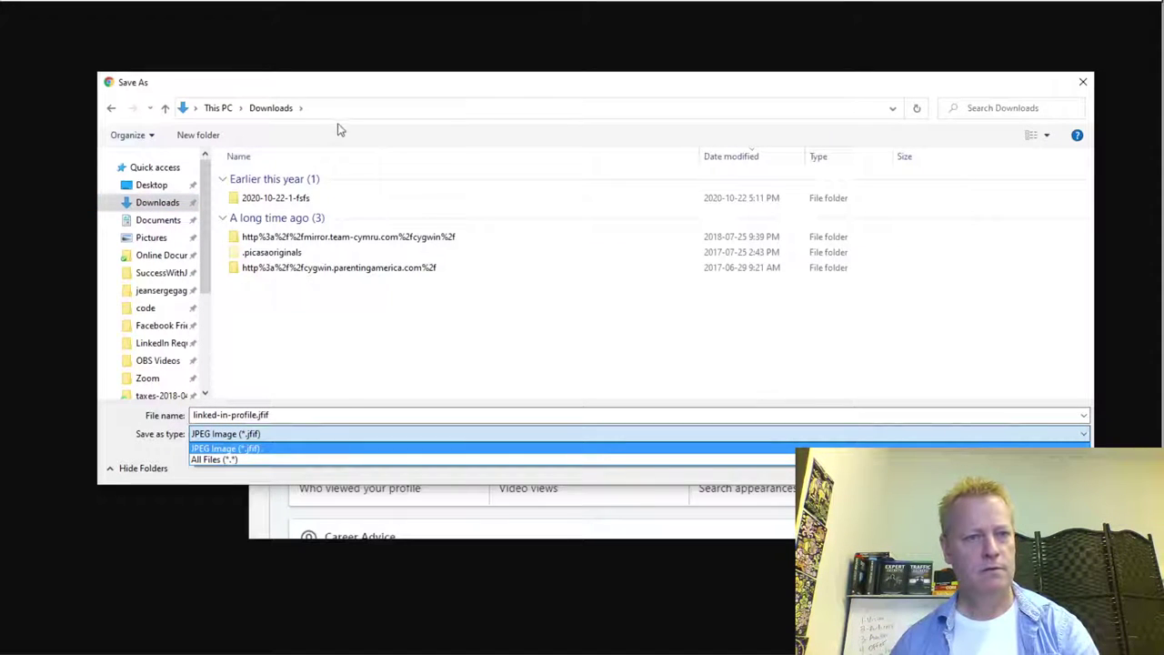
pyautogui.click(1084, 83)
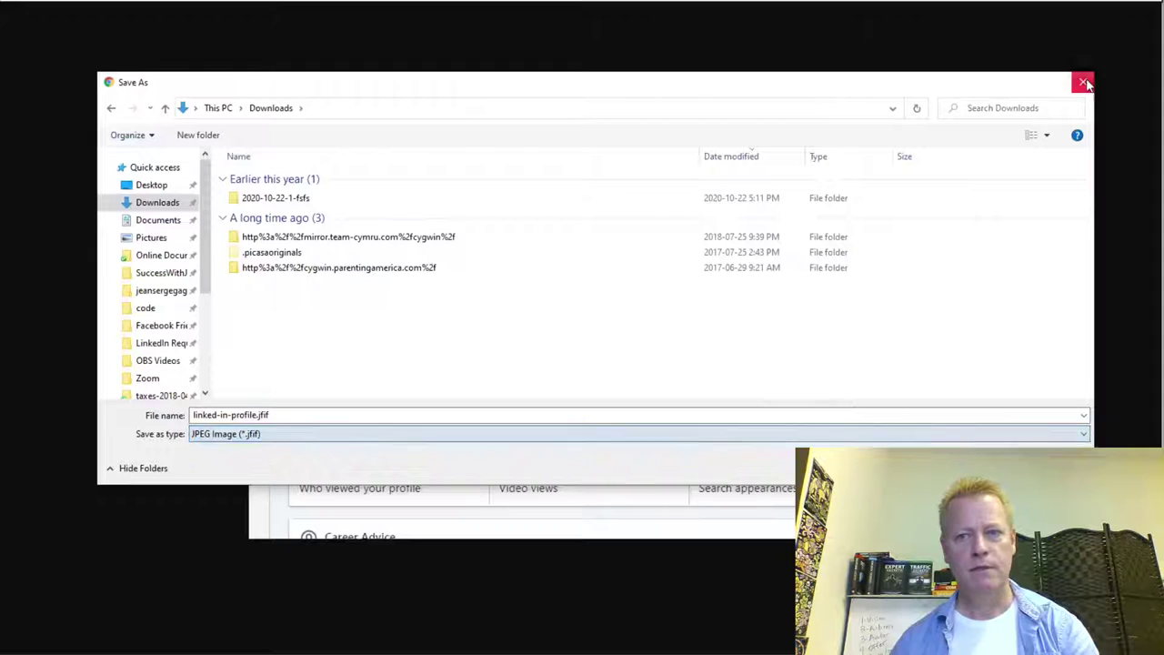
pyautogui.click(1082, 81)
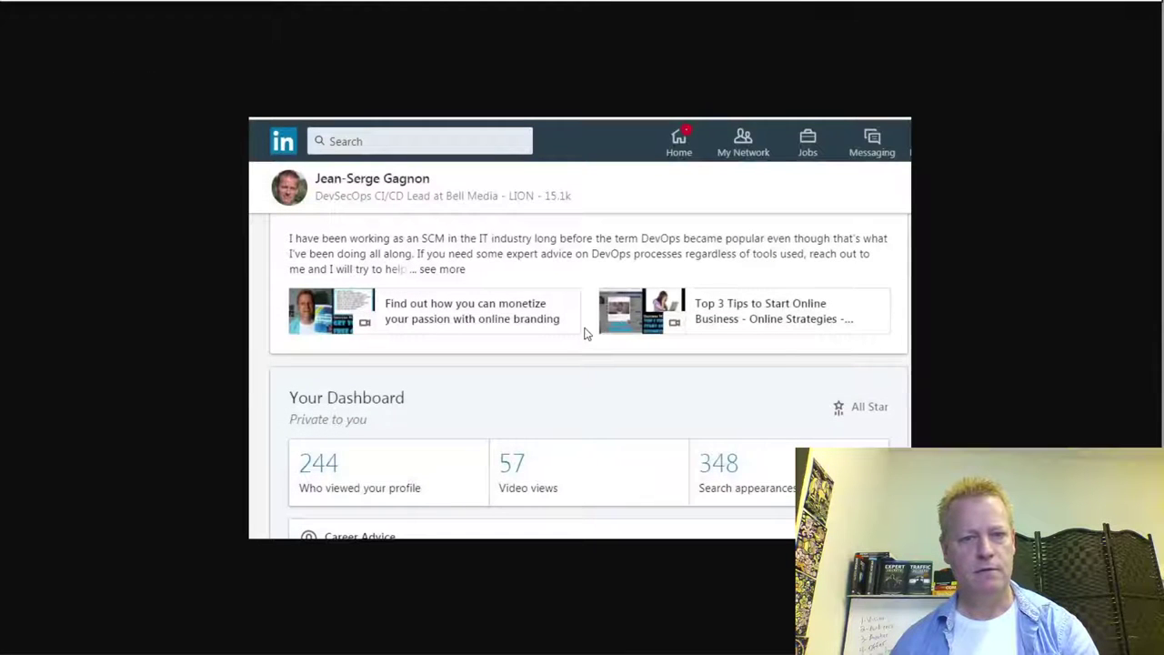
pyautogui.rightClick(589, 333)
# Dismiss the save dialog and reload the profile screenshot page
pyautogui.click(606, 356)
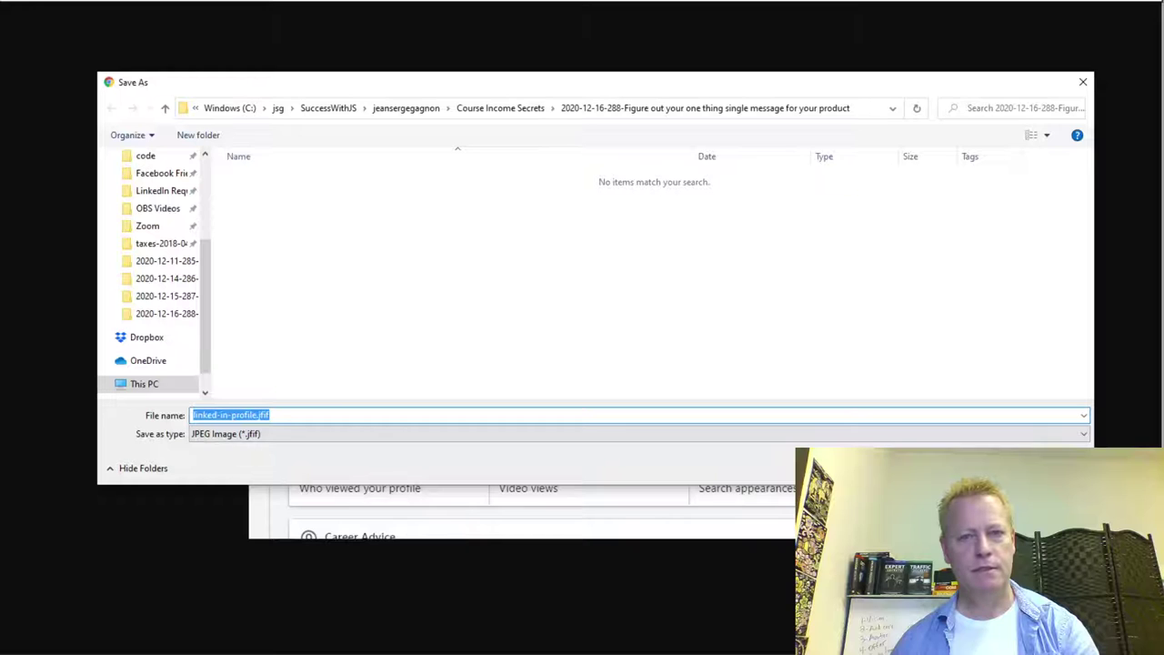
pyautogui.press('Return')
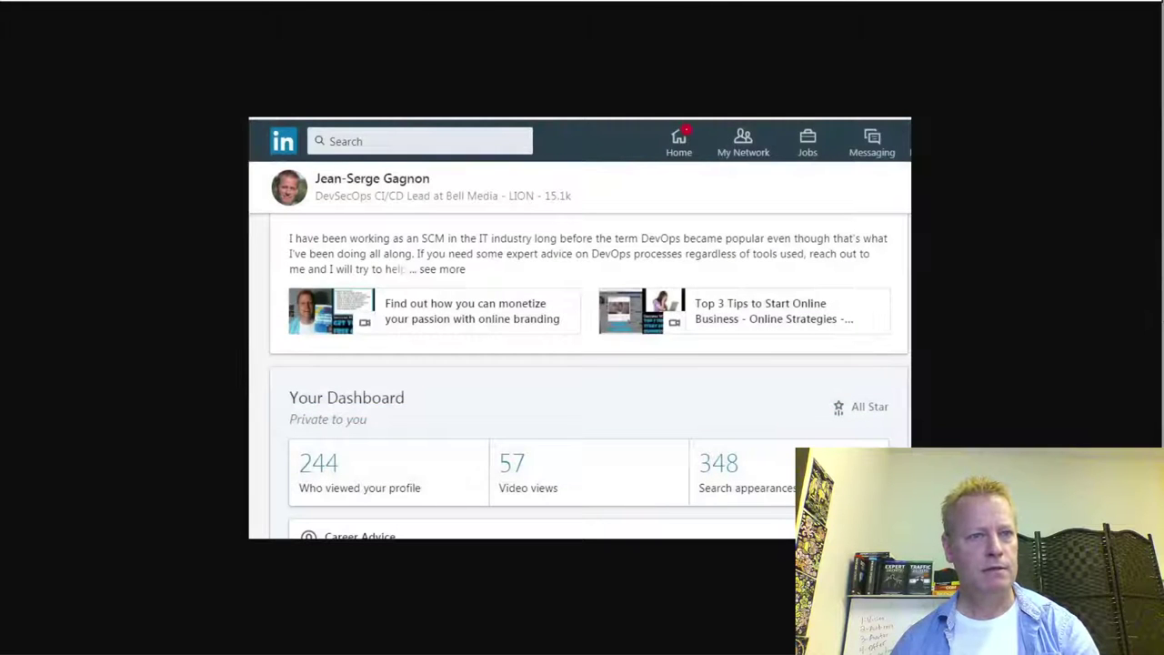
pyautogui.hotkey('ctrl', 'l')
pyautogui.press('Return')
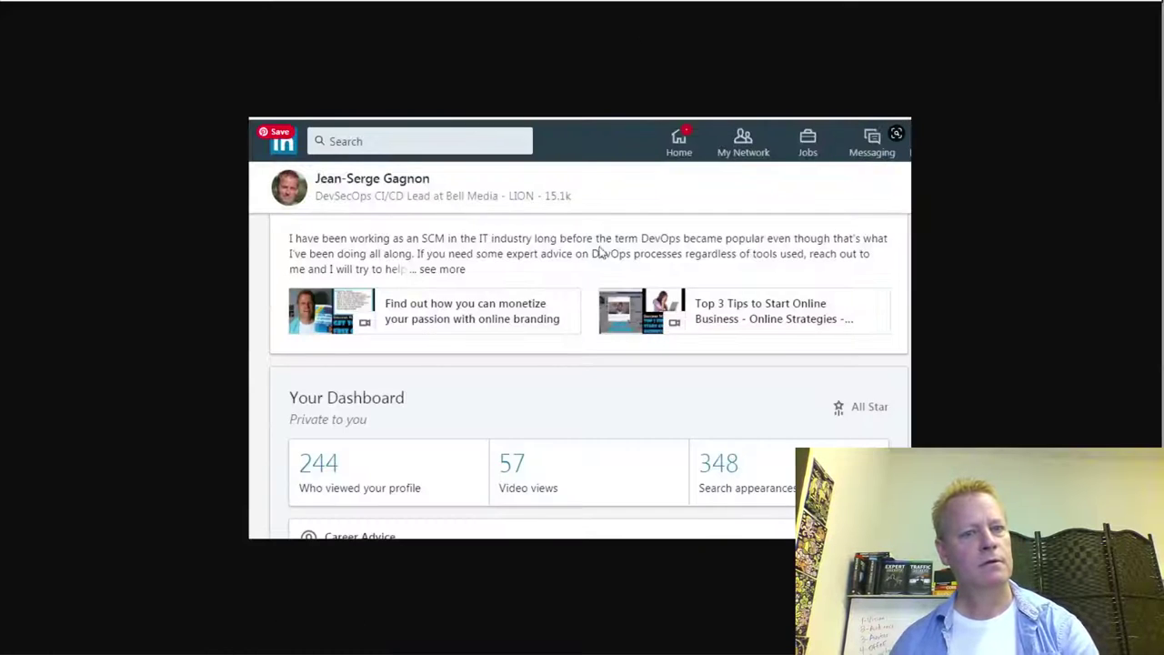
# Save the screenshot to Downloads as linked-in-profile.jpg using the All Files type
pyautogui.rightClick(588, 258)
pyautogui.click(611, 287)
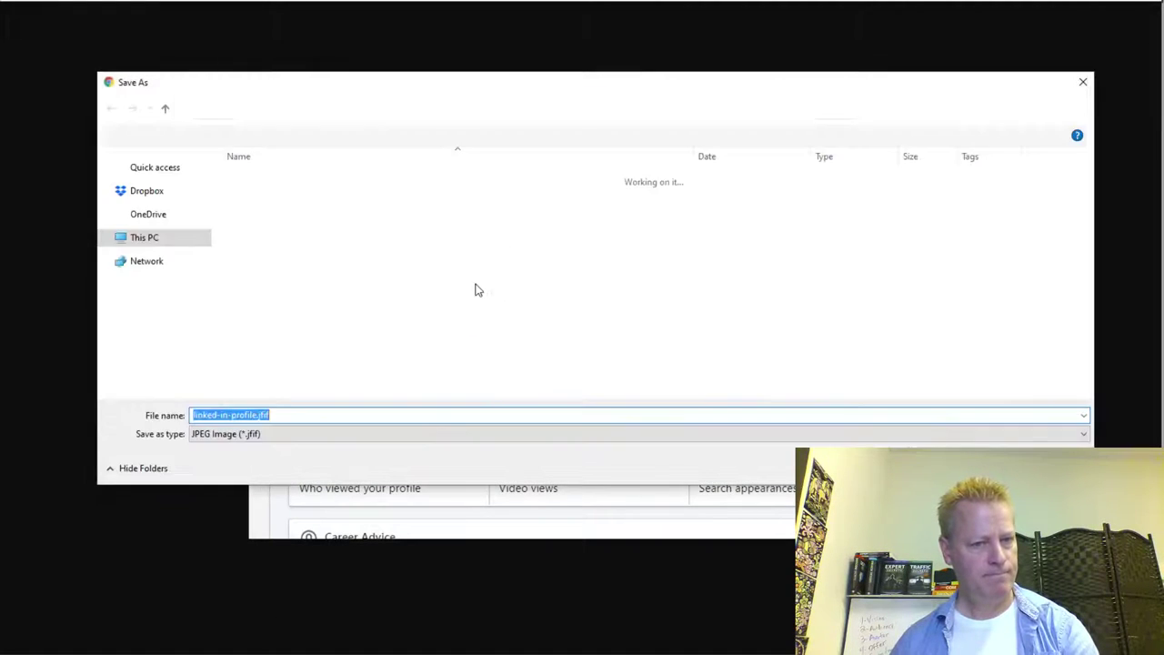
pyautogui.click(282, 442)
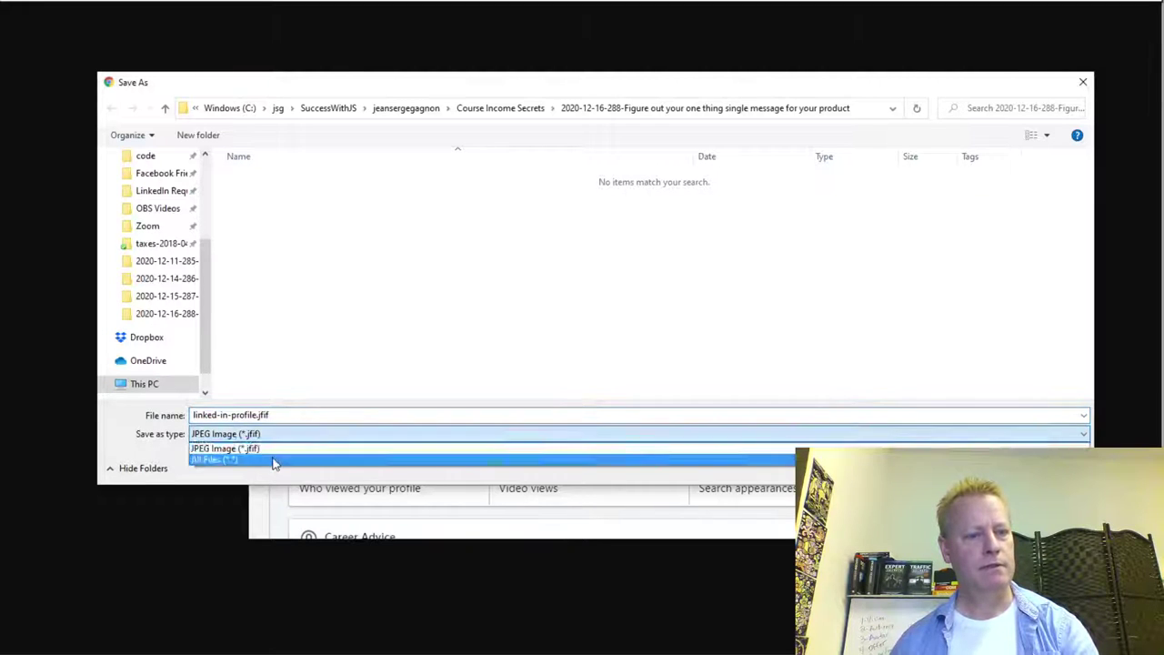
pyautogui.click(276, 461)
pyautogui.press('End')
pyautogui.press('BackSpace')
pyautogui.press('BackSpace')
pyautogui.press('BackSpace')
pyautogui.write('pg')
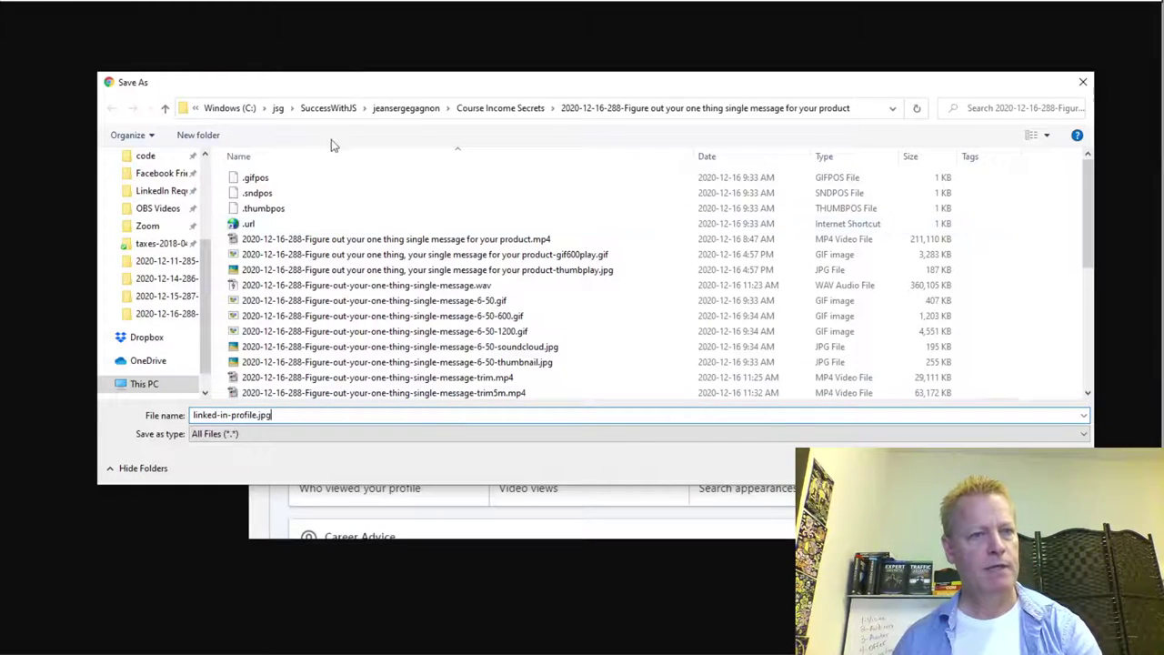
pyautogui.scroll(3, 168, 228)
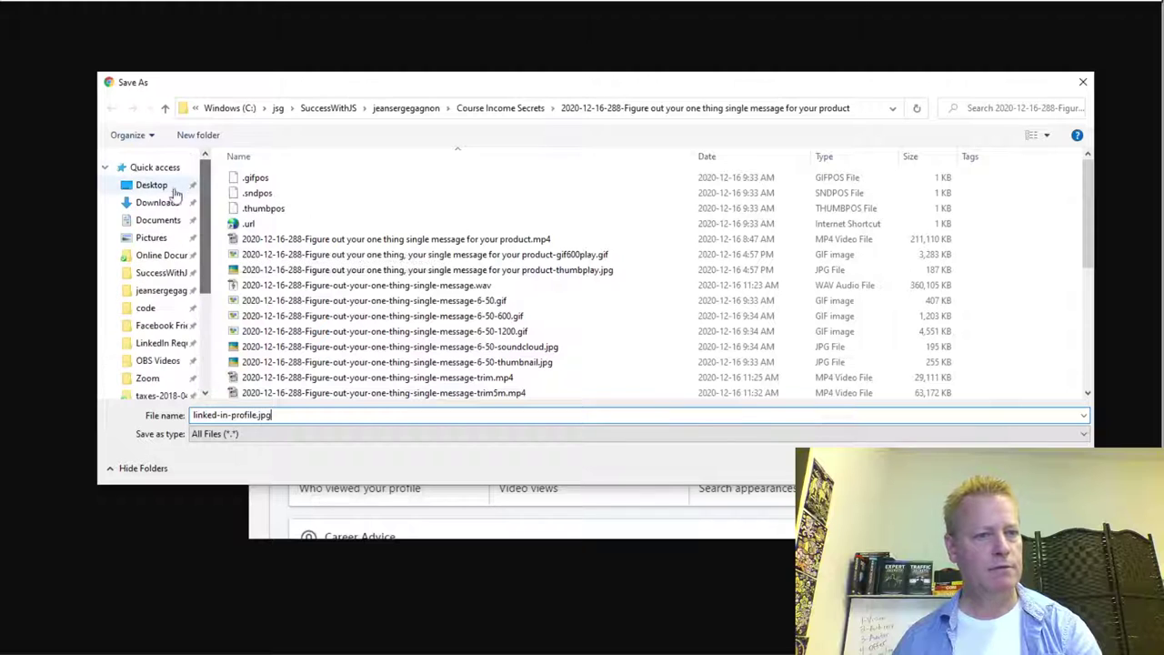
pyautogui.click(160, 203)
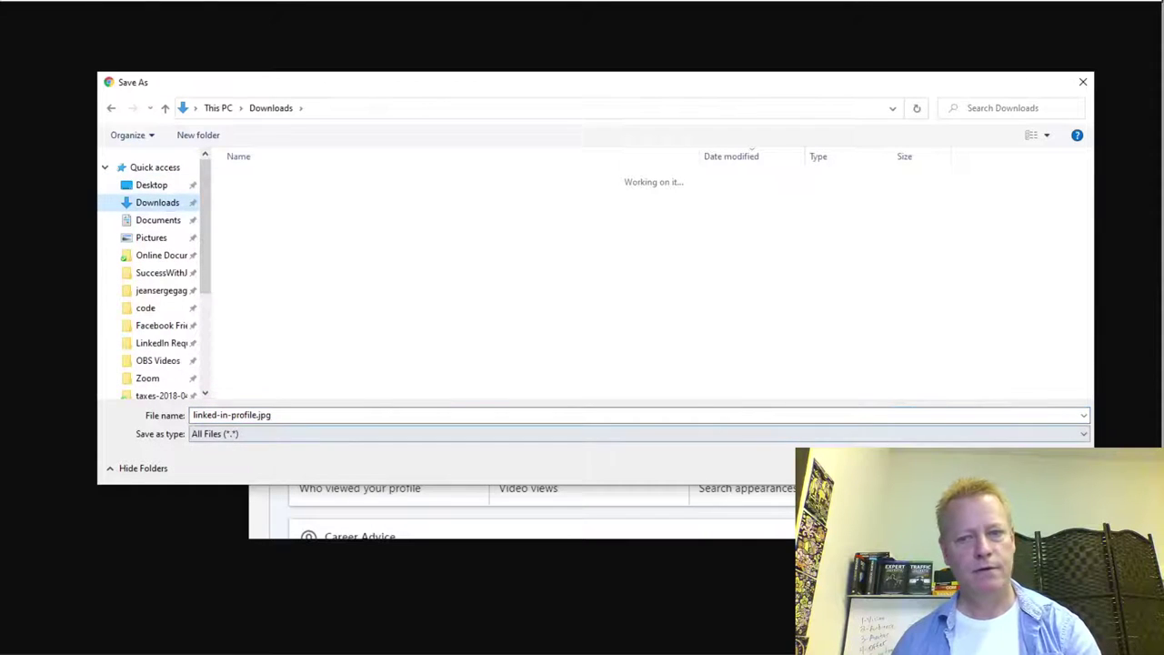
pyautogui.press('Return')
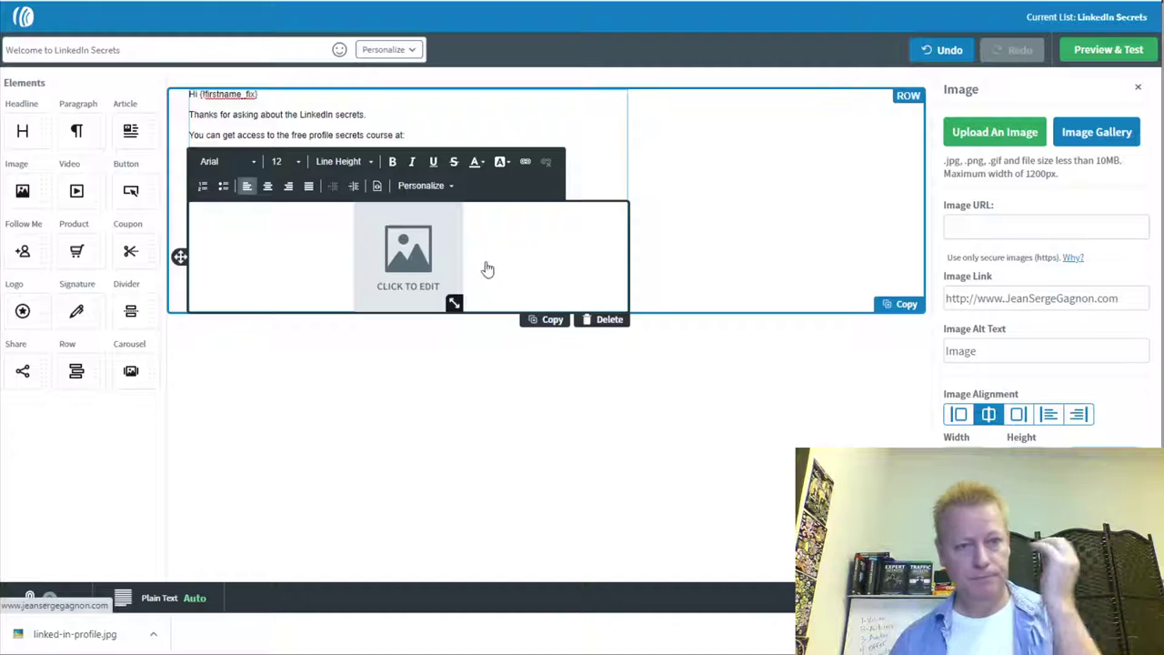
# Upload linked-in-profile.jpg from Downloads into the image block and add a paragraph block beneath it
pyautogui.click(996, 133)
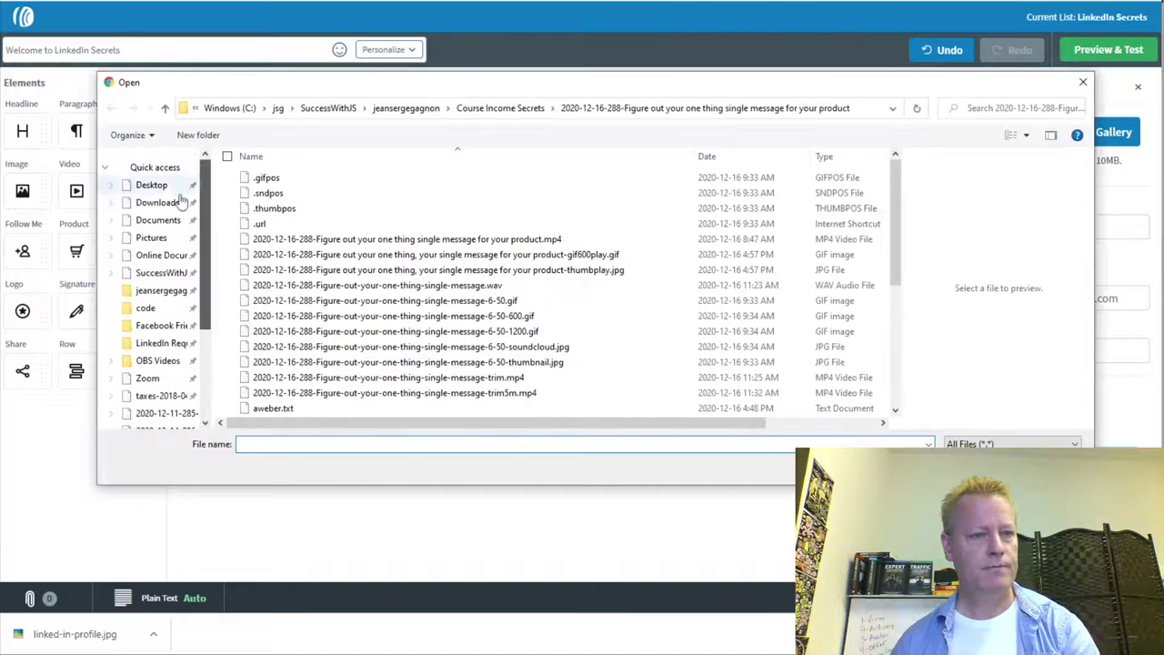
pyautogui.click(157, 202)
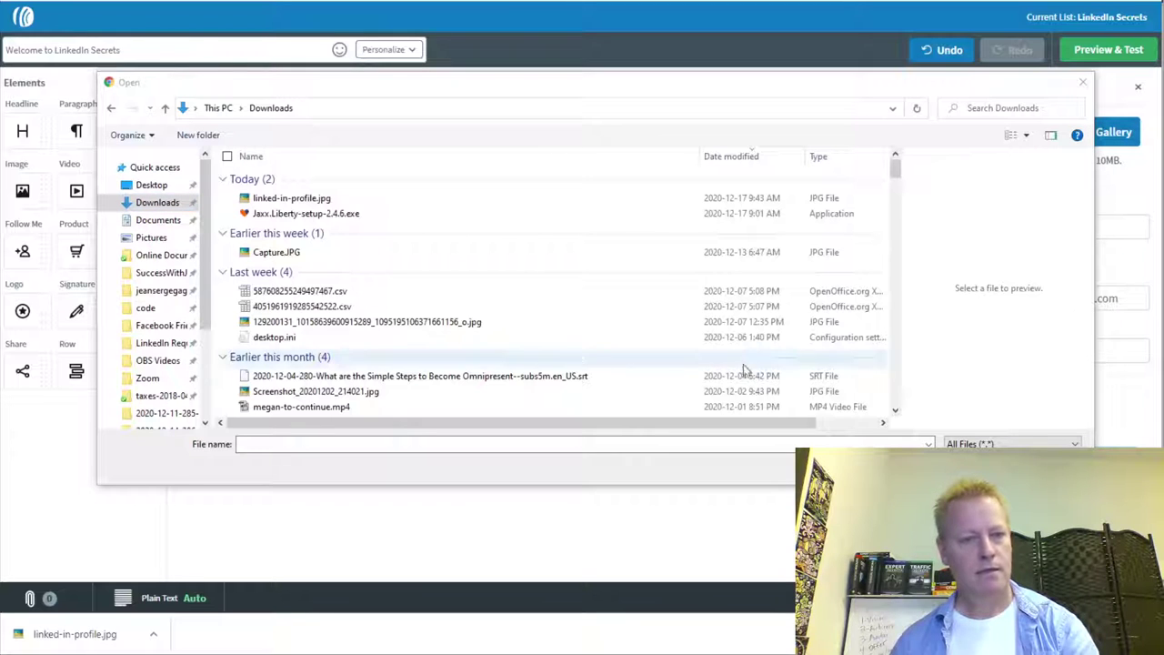
pyautogui.doubleClick(289, 200)
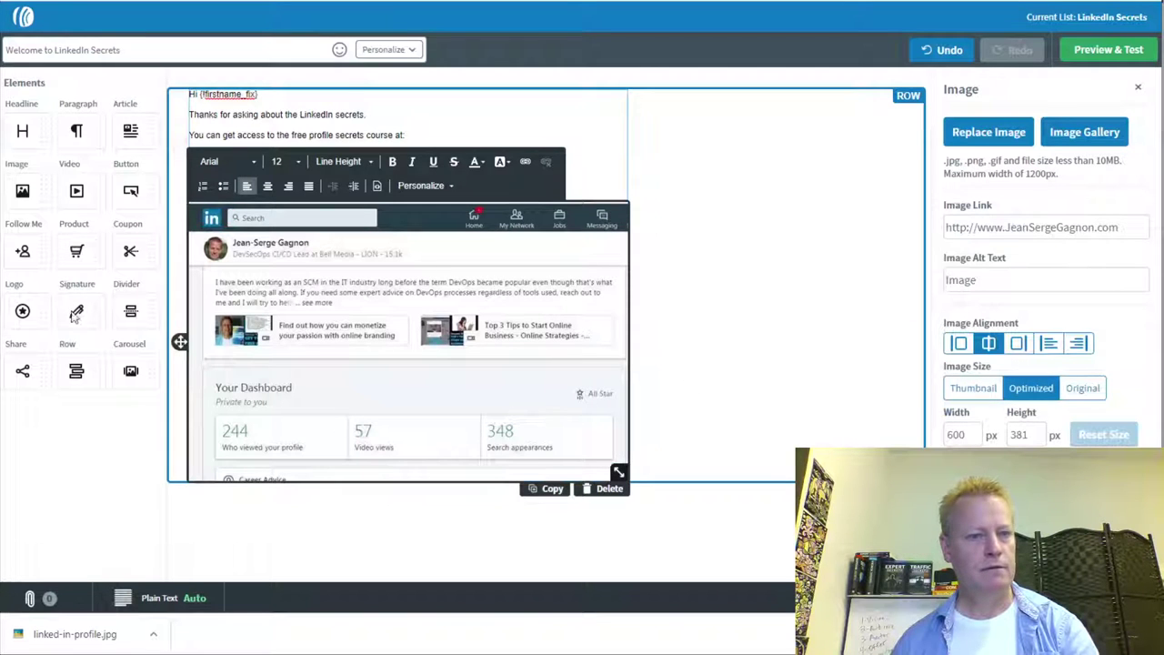
pyautogui.moveTo(78, 130); pyautogui.dragTo(287, 484)
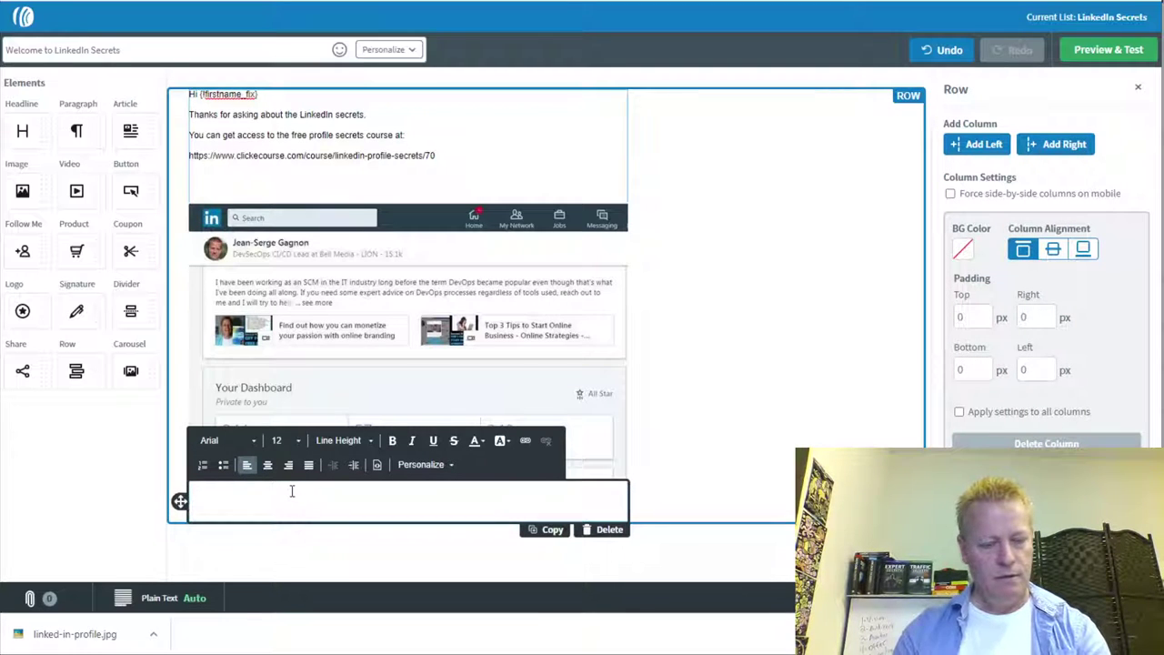
# Replace the started bonus sentence with 'As always, let me know if you have any questions.'
pyautogui.write('You mig')
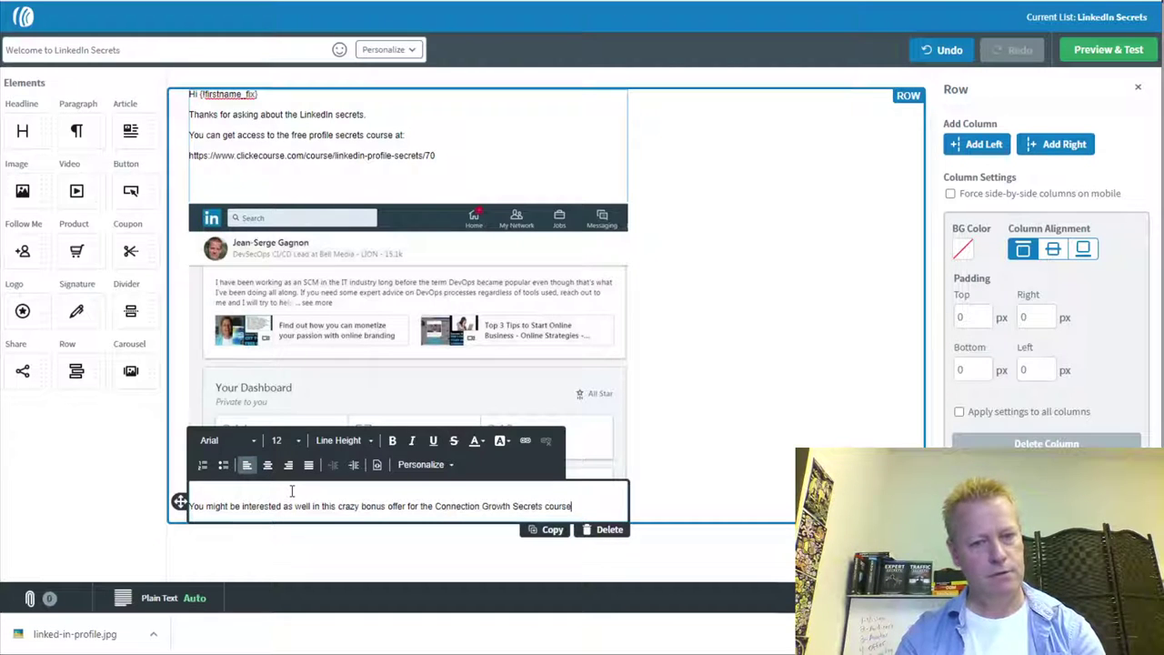
pyautogui.hotkey('ctrl', 'a')
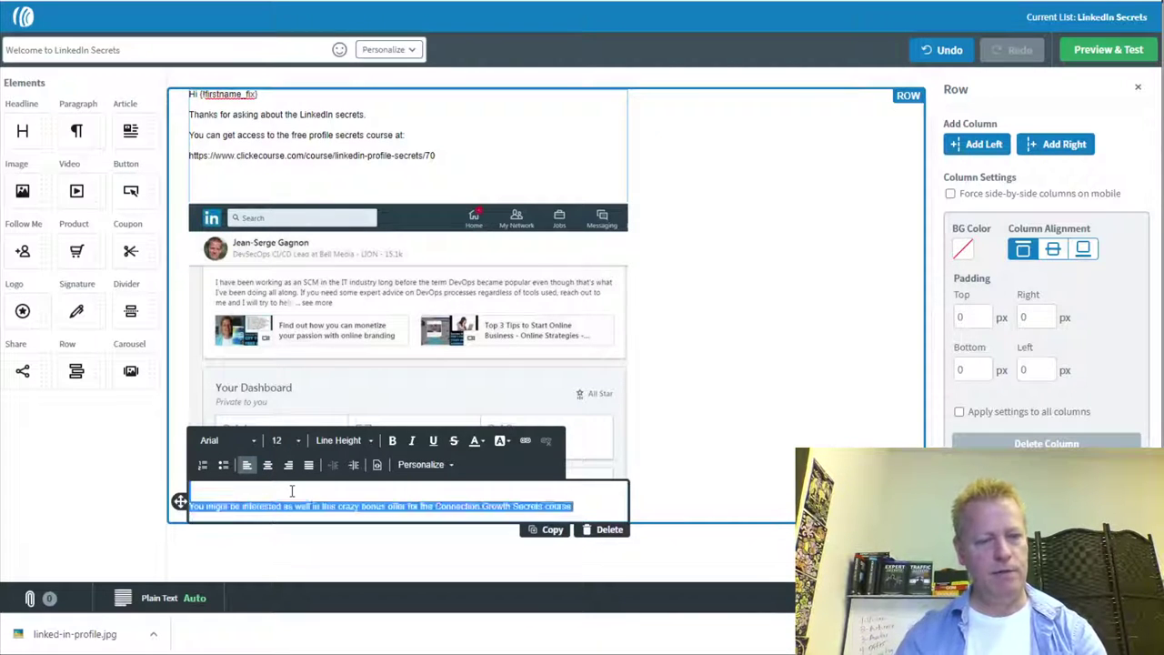
pyautogui.press('BackSpace')
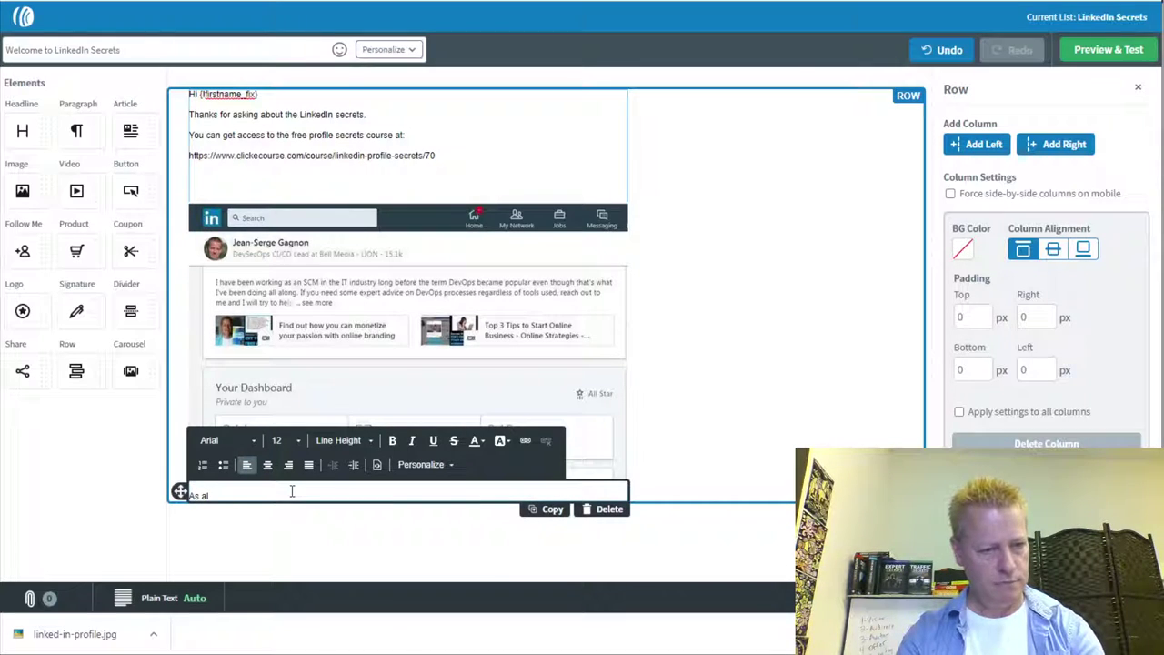
pyautogui.write('As always, let me')
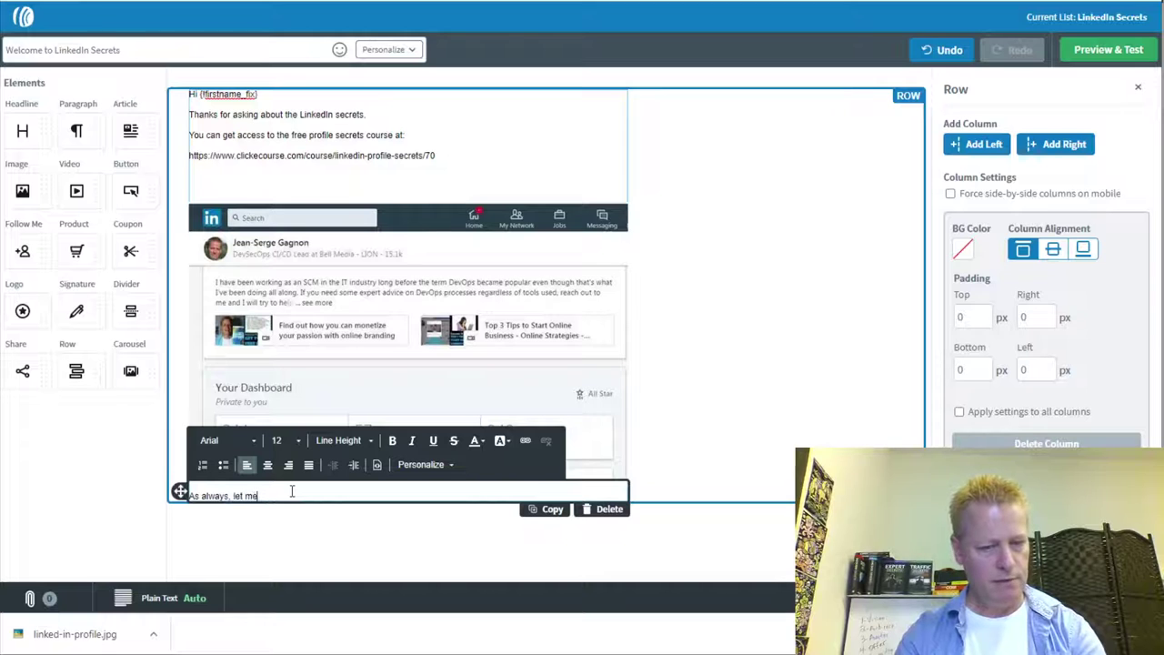
pyautogui.write(' know if you have a')
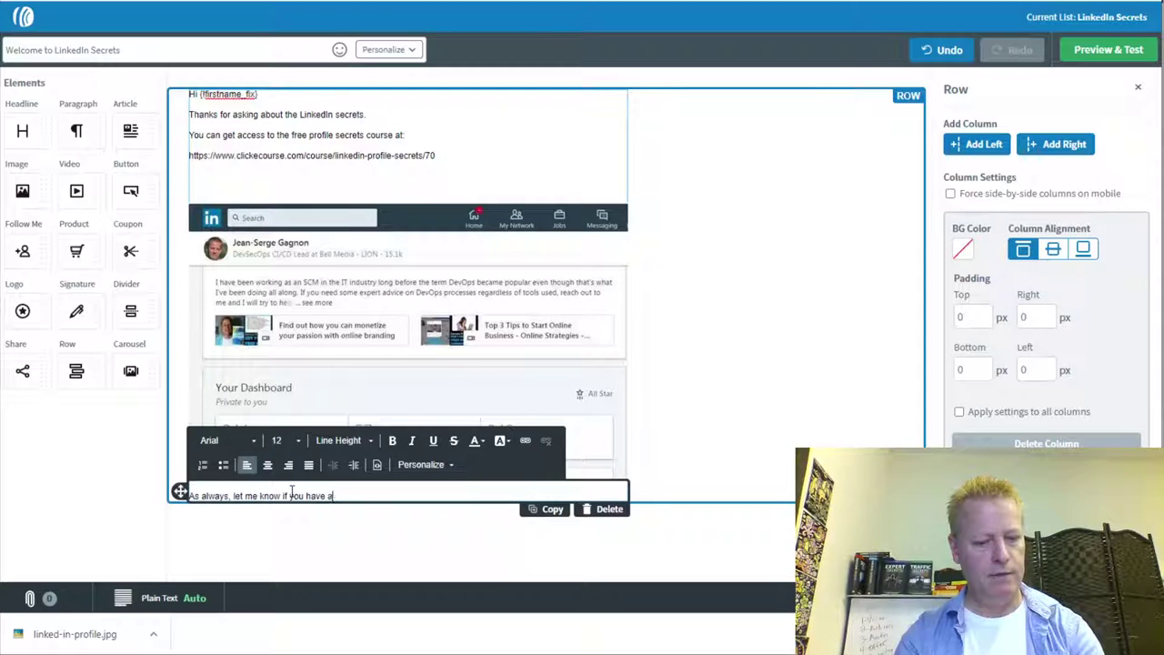
pyautogui.write('ny questions.')
pyautogui.press('Return')
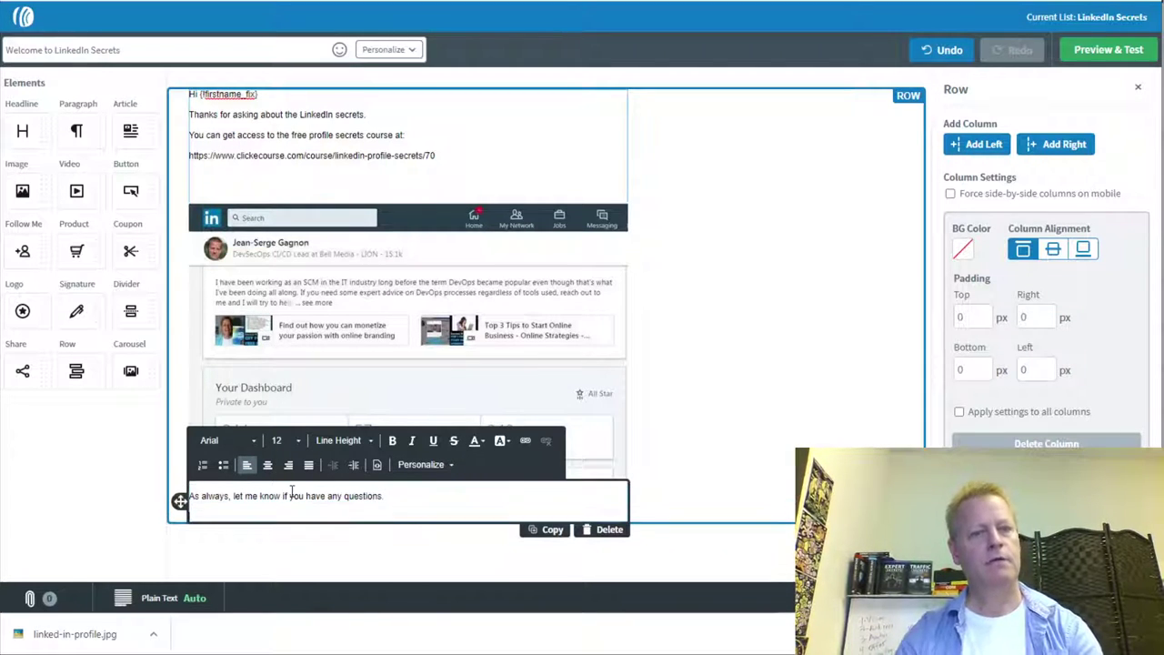
pyautogui.moveTo(435, 156); pyautogui.dragTo(191, 157)
pyautogui.hotkey('ctrl', 'c')
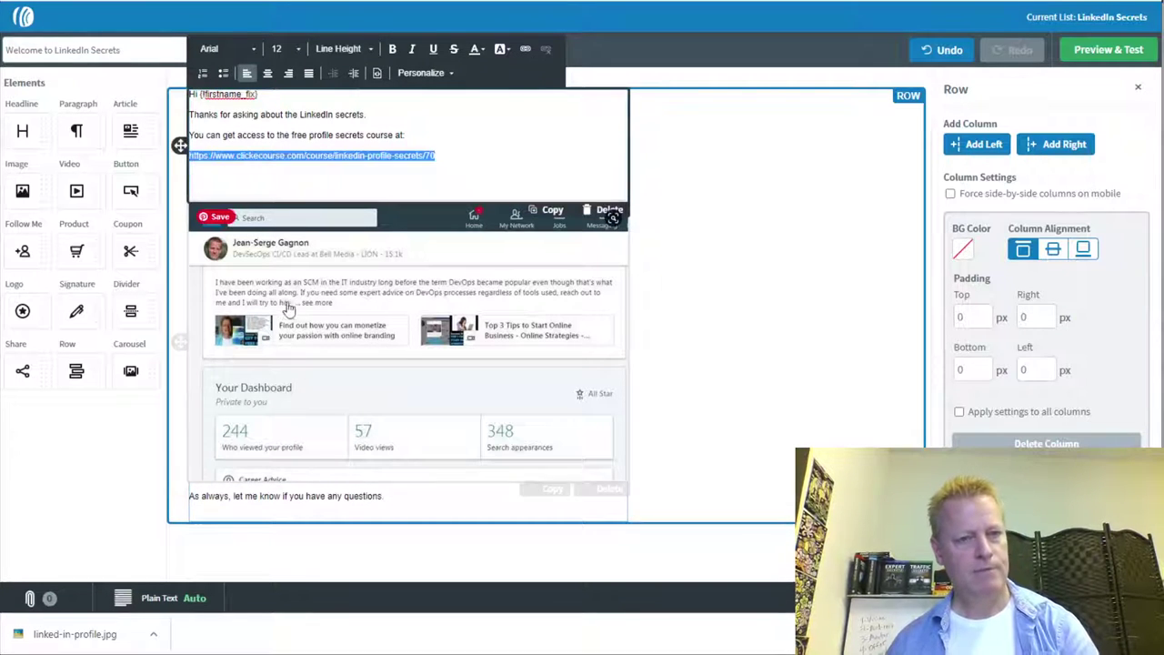
# Set the LinkedIn screenshot's image link to the course URL
pyautogui.click(517, 298)
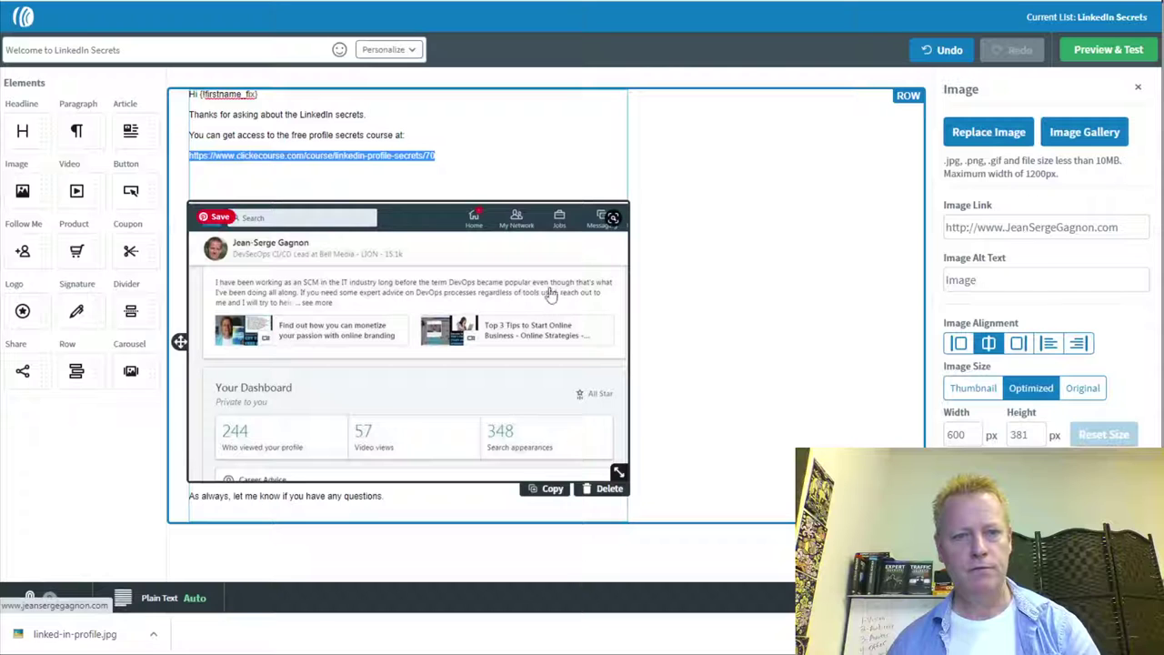
pyautogui.click(985, 226)
pyautogui.hotkey('ctrl', 'v')
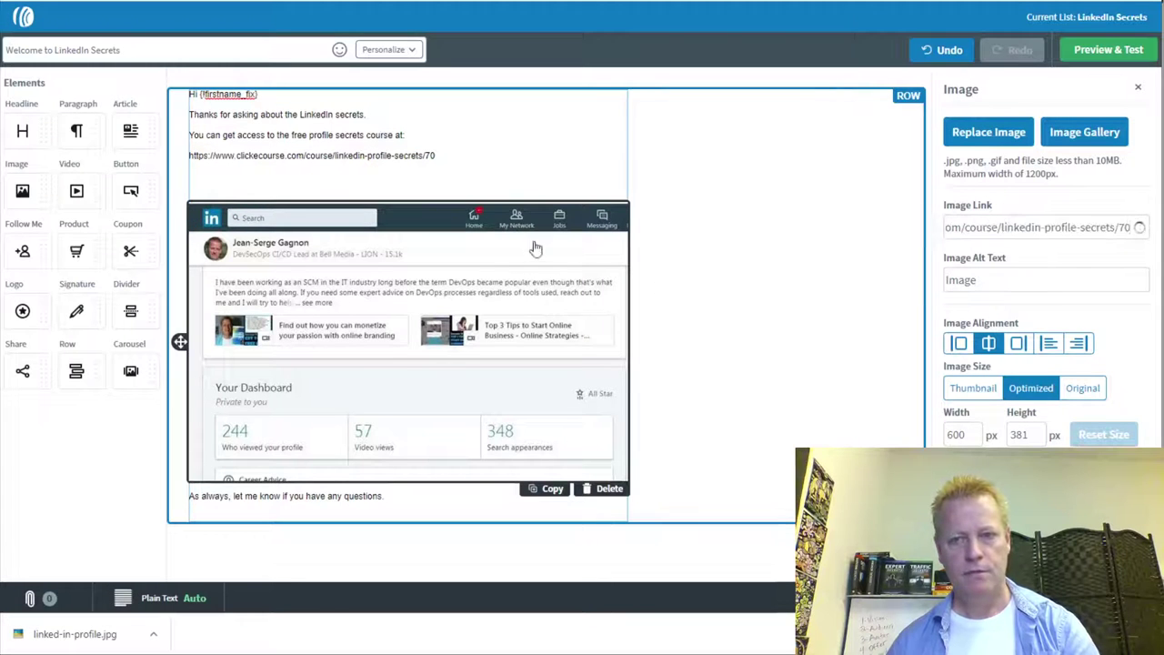
# Hyperlink the course-access sentence and URL text to the course URL
pyautogui.moveTo(440, 156); pyautogui.dragTo(192, 128)
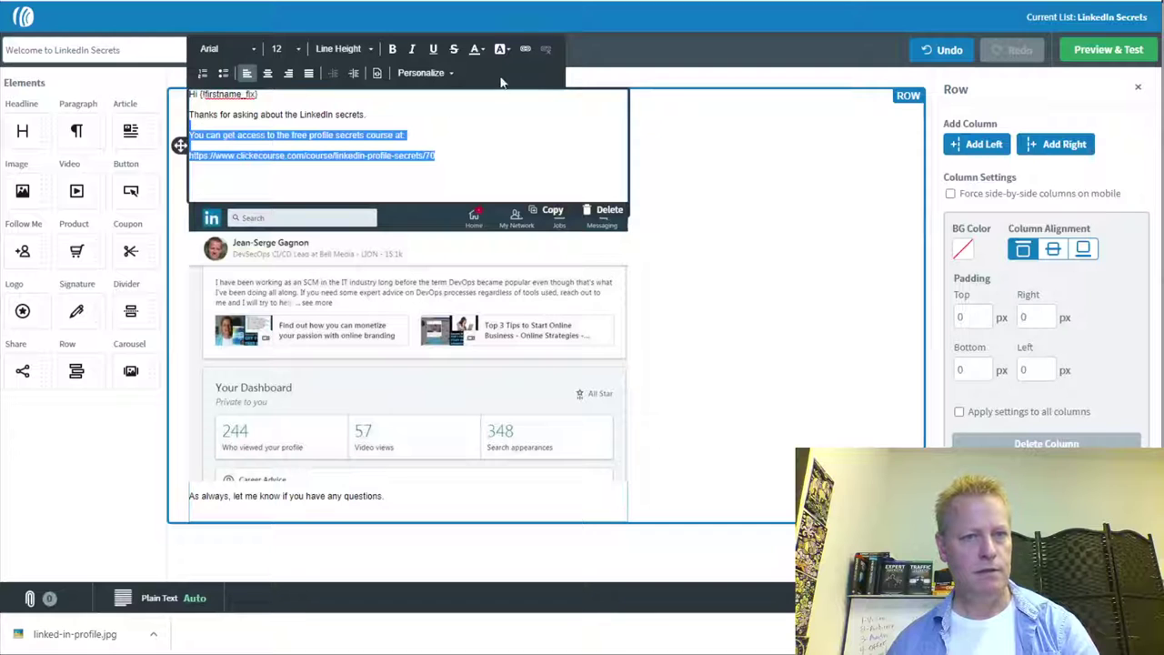
pyautogui.click(524, 48)
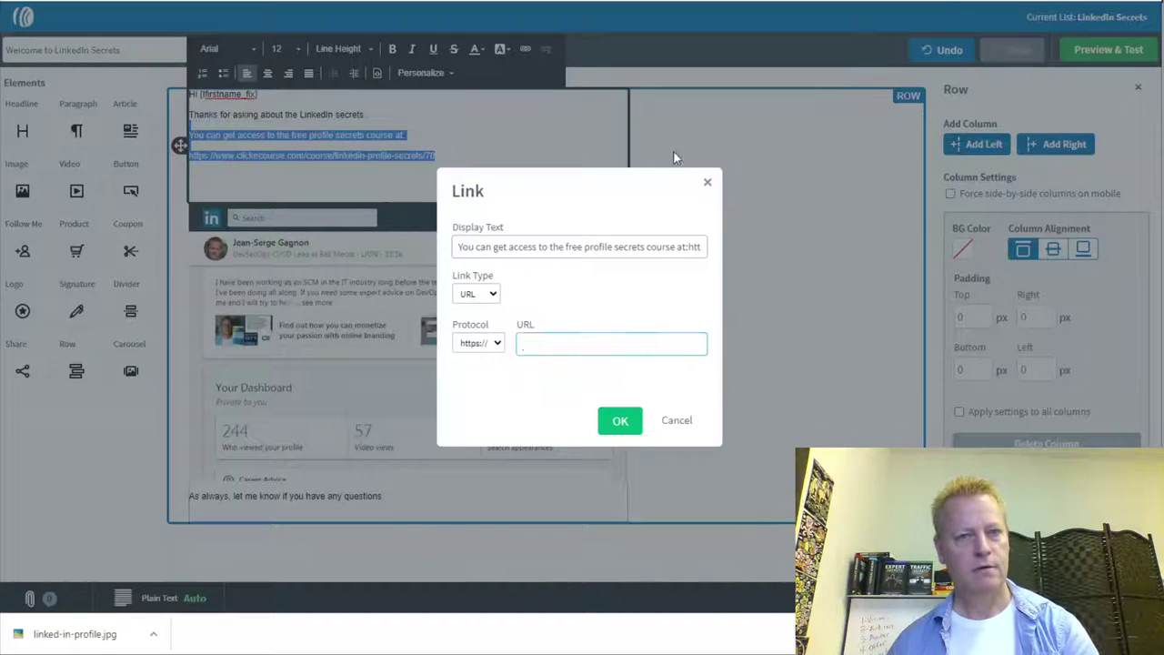
pyautogui.hotkey('ctrl', 'v')
pyautogui.click(632, 424)
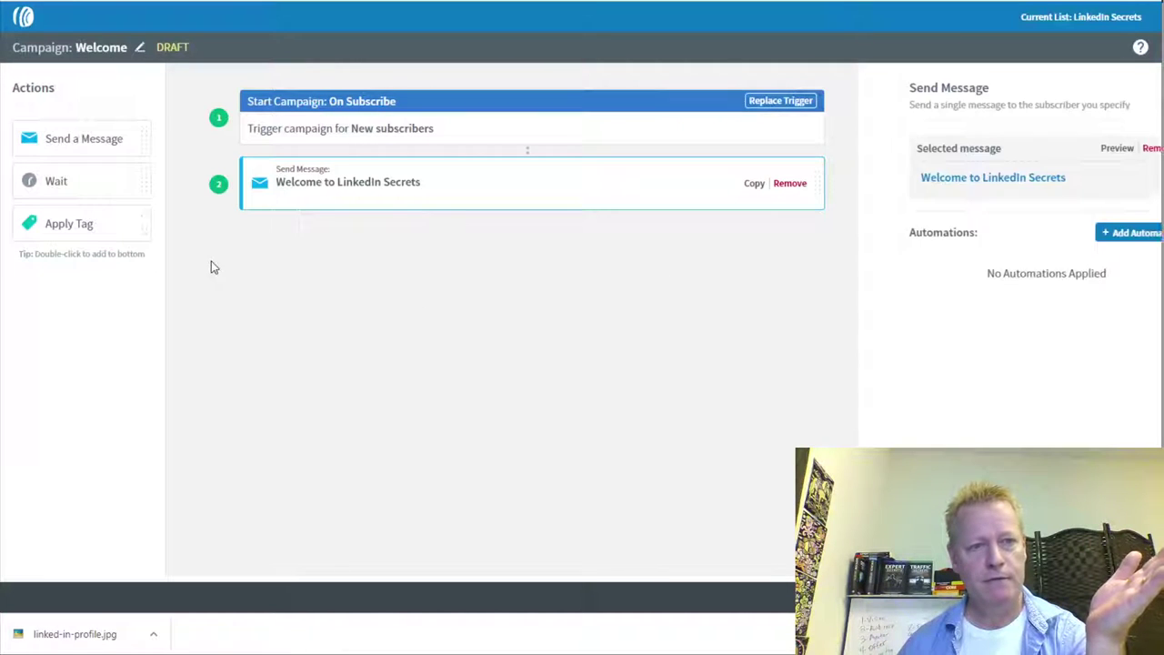
# Add a 1-day wait and a 'seinfeld' tag step, save, and set the Welcome campaign to Active
pyautogui.moveTo(90, 185); pyautogui.dragTo(360, 239)
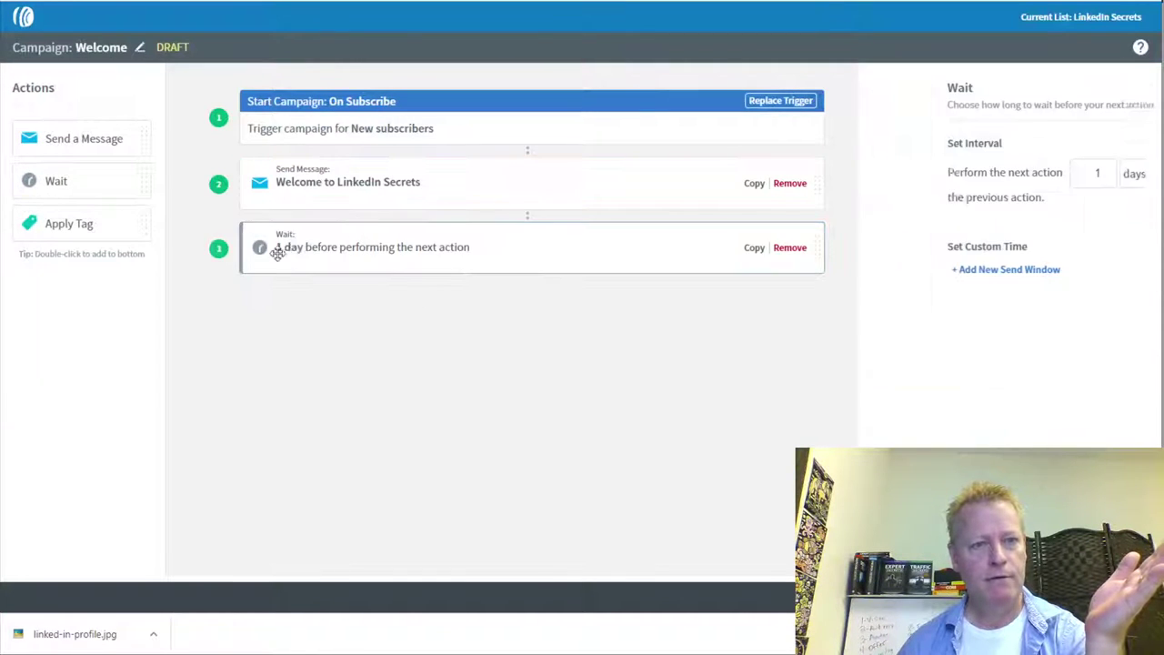
pyautogui.moveTo(114, 234); pyautogui.dragTo(387, 289)
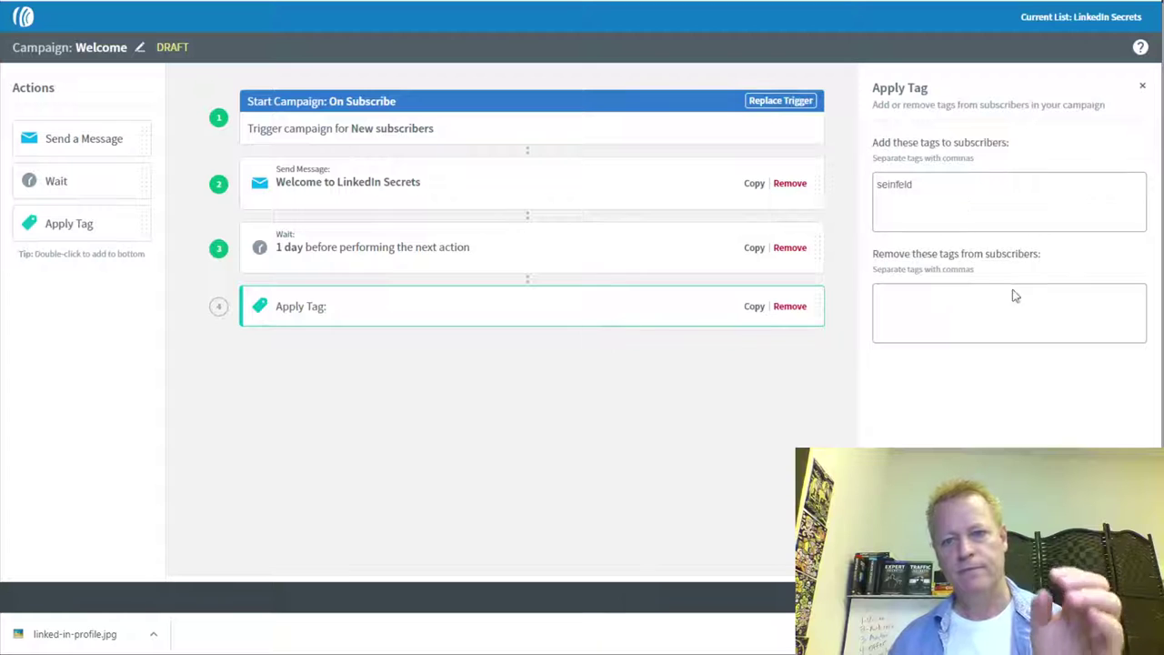
pyautogui.click(1003, 325)
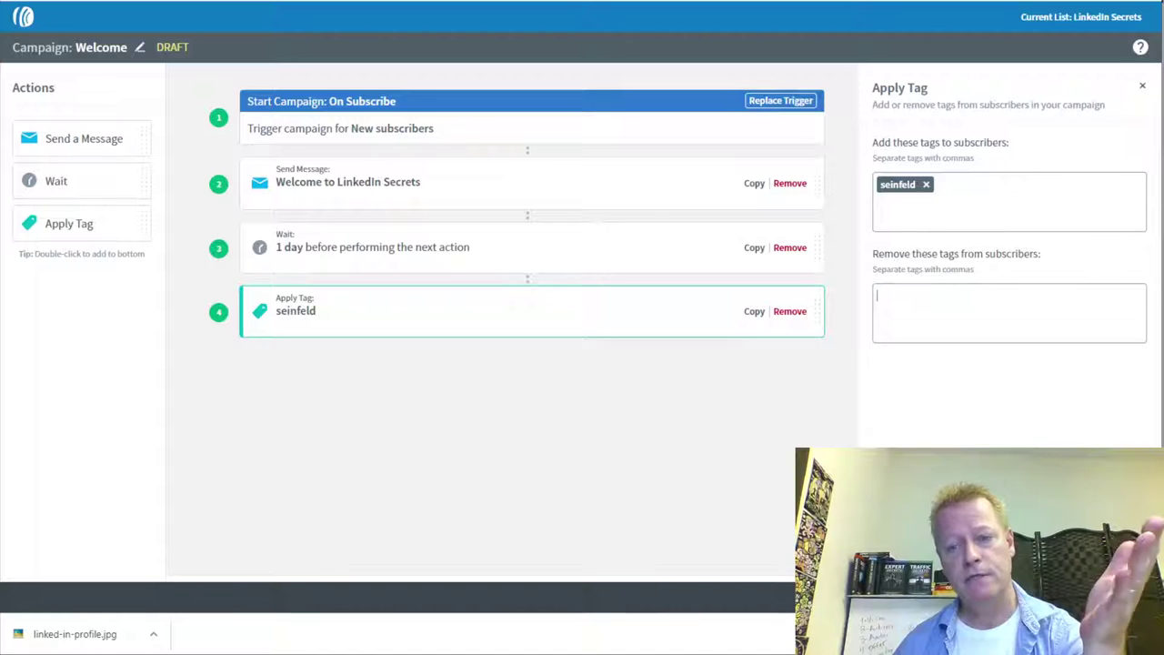
pyautogui.click(1073, 597)
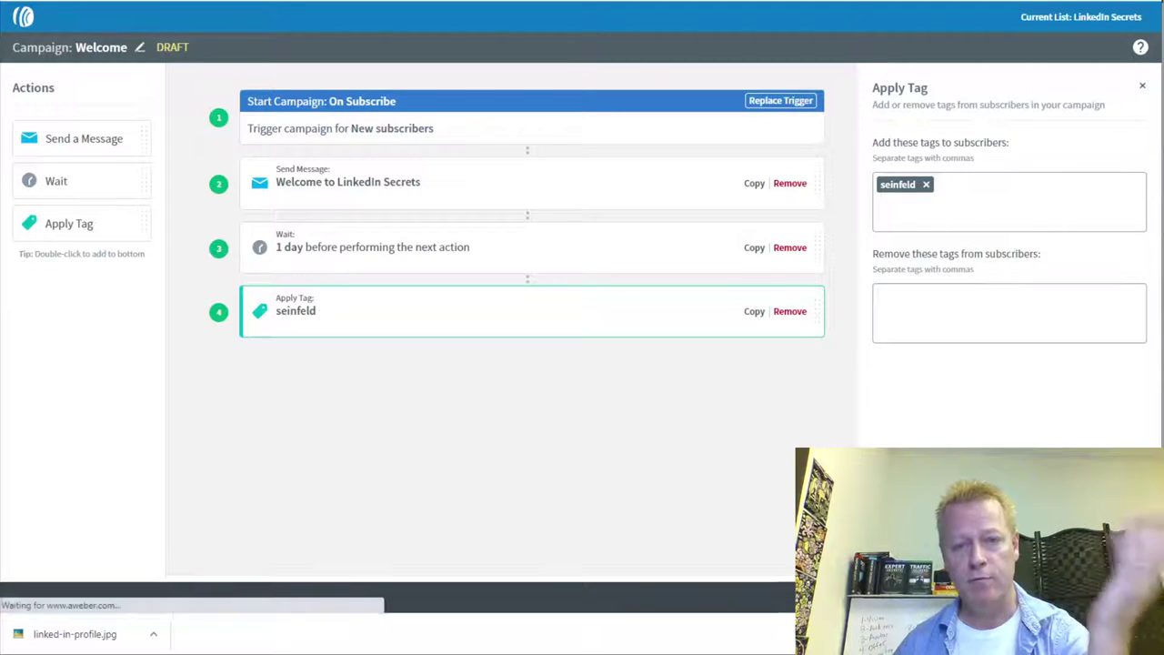
pyautogui.click(664, 235)
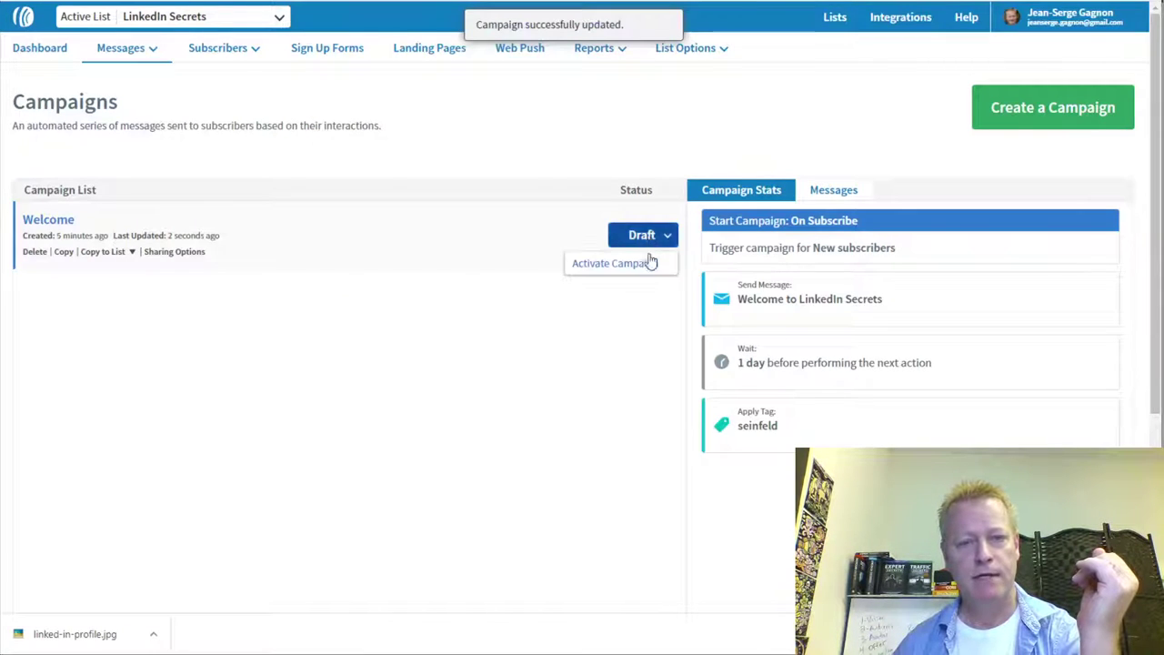
pyautogui.click(634, 265)
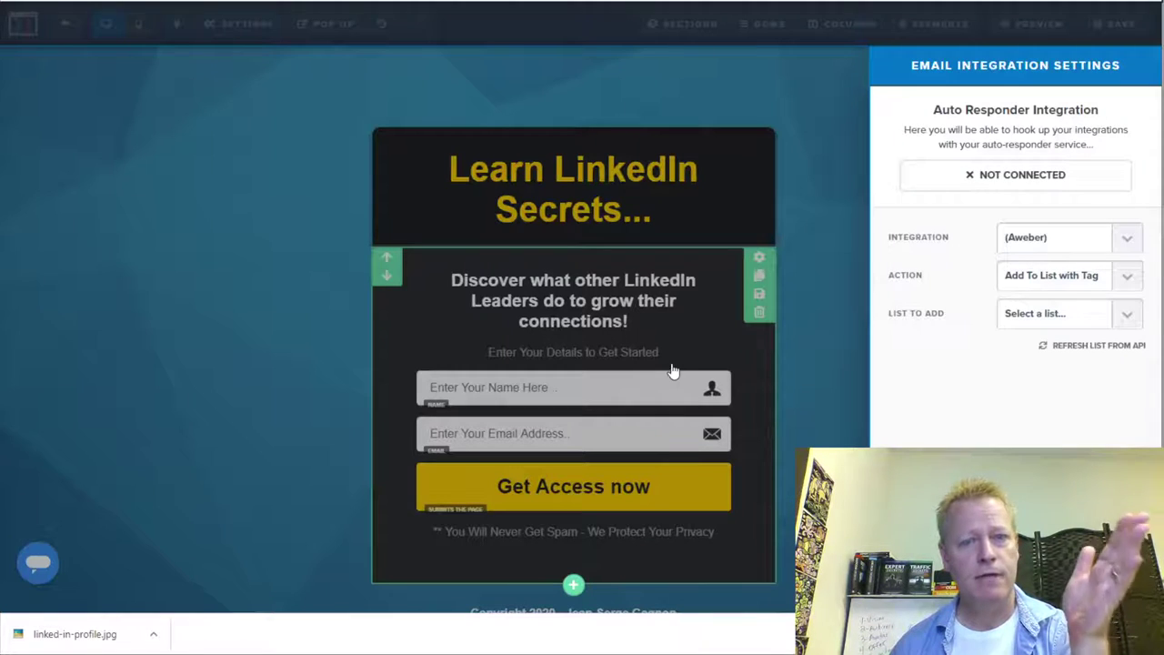
# Send opt-ins to the AWeber LinkedIn Secrets list with the tag from_clickfunnel
pyautogui.click(1043, 315)
pyautogui.click(1056, 351)
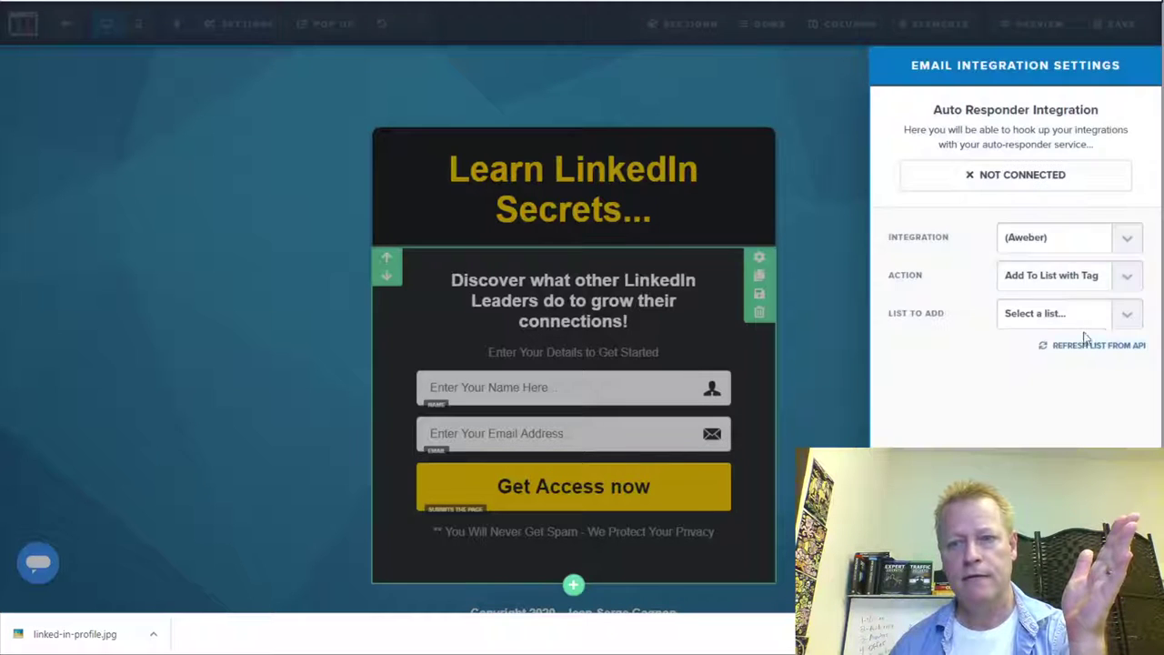
pyautogui.click(1124, 318)
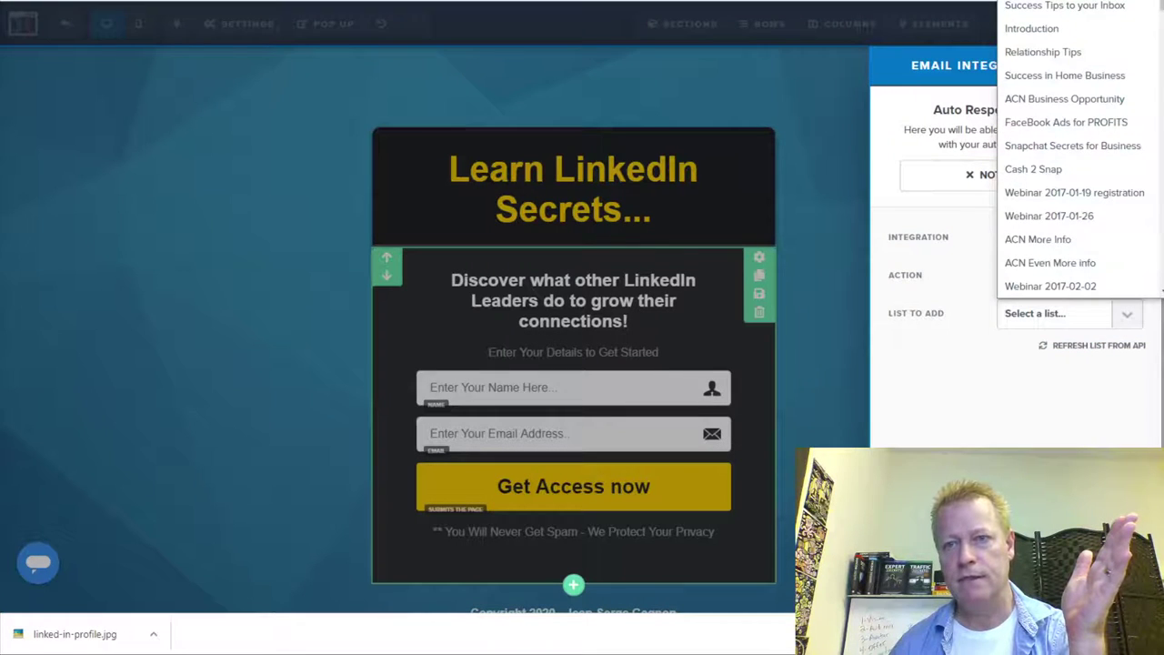
pyautogui.scroll(-15, 1159, 24)
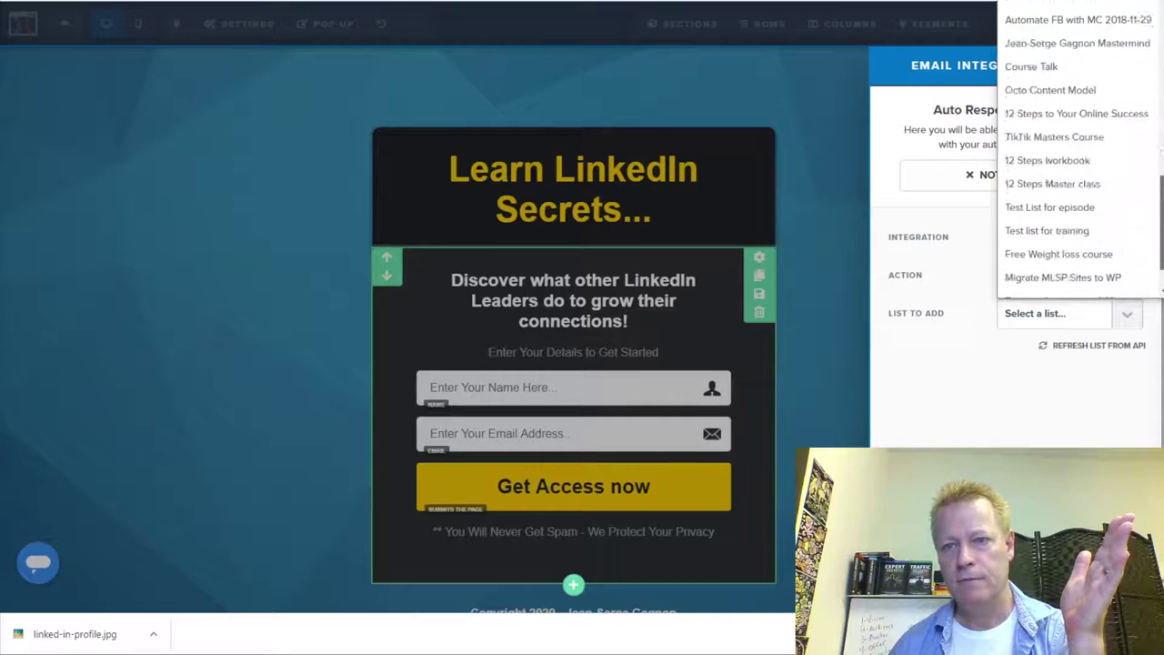
pyautogui.click(1062, 286)
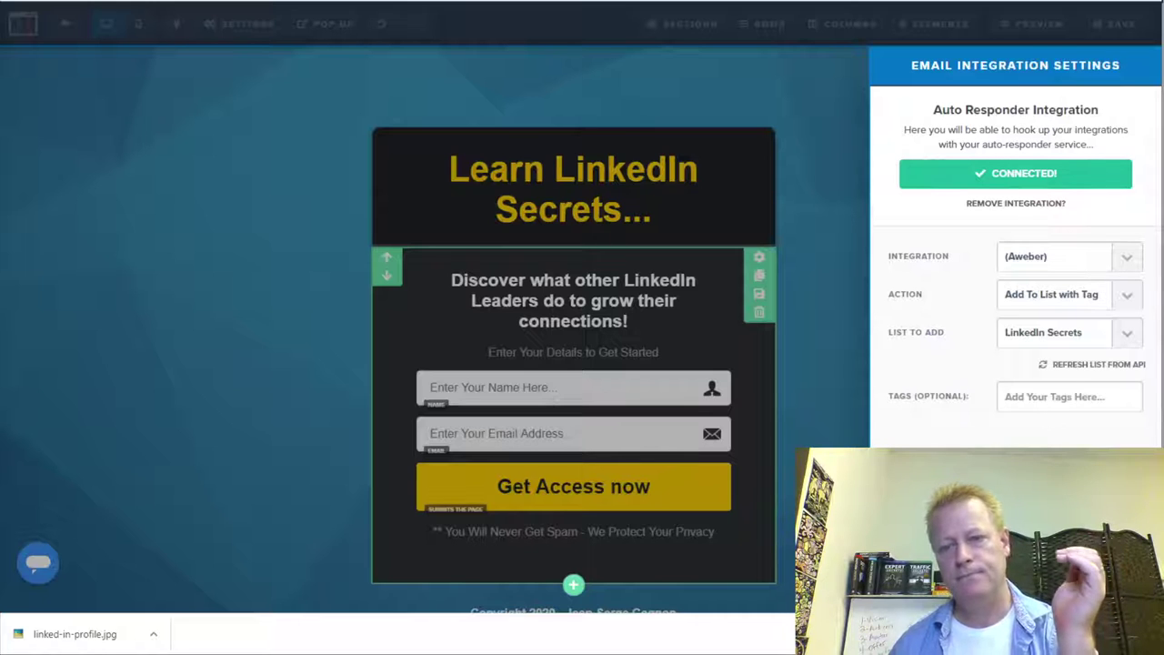
pyautogui.click(1069, 396)
pyautogui.write('from_clickfunnel')
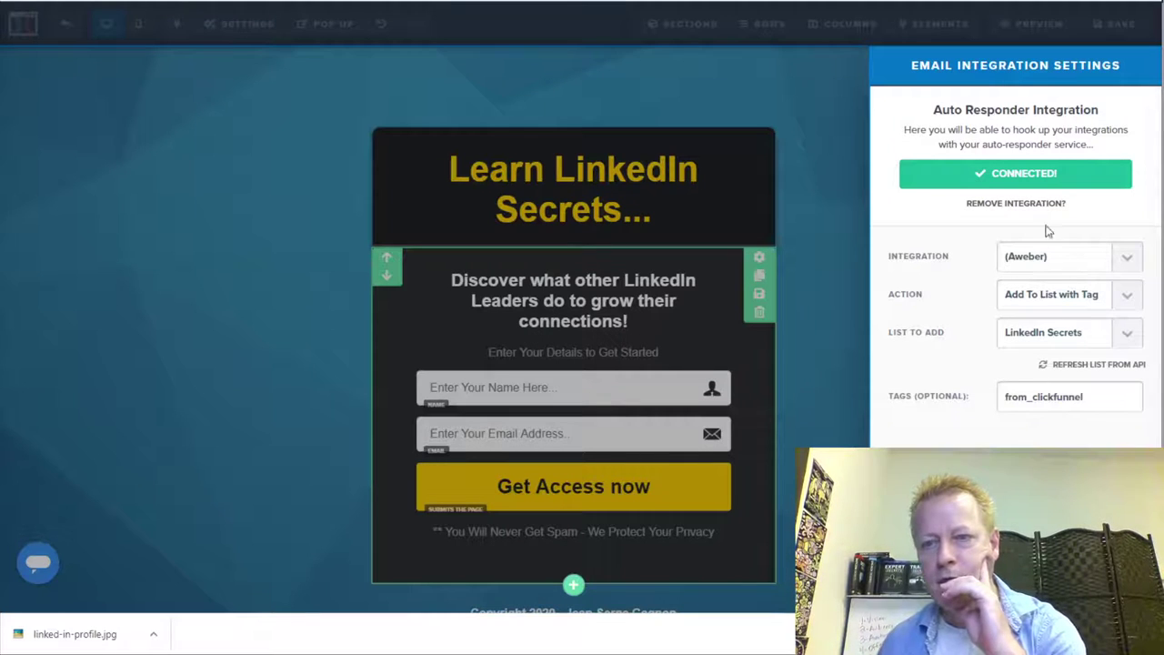
# Close the integration settings, save the squeeze page, and exit the editor
pyautogui.click(848, 419)
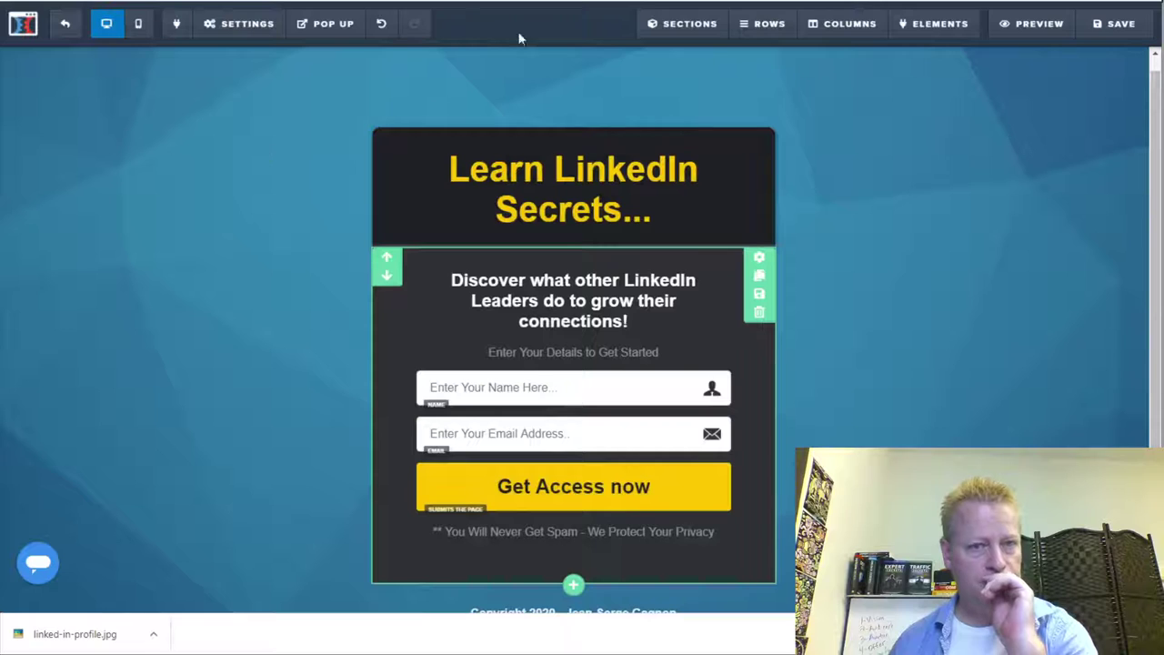
pyautogui.click(1112, 25)
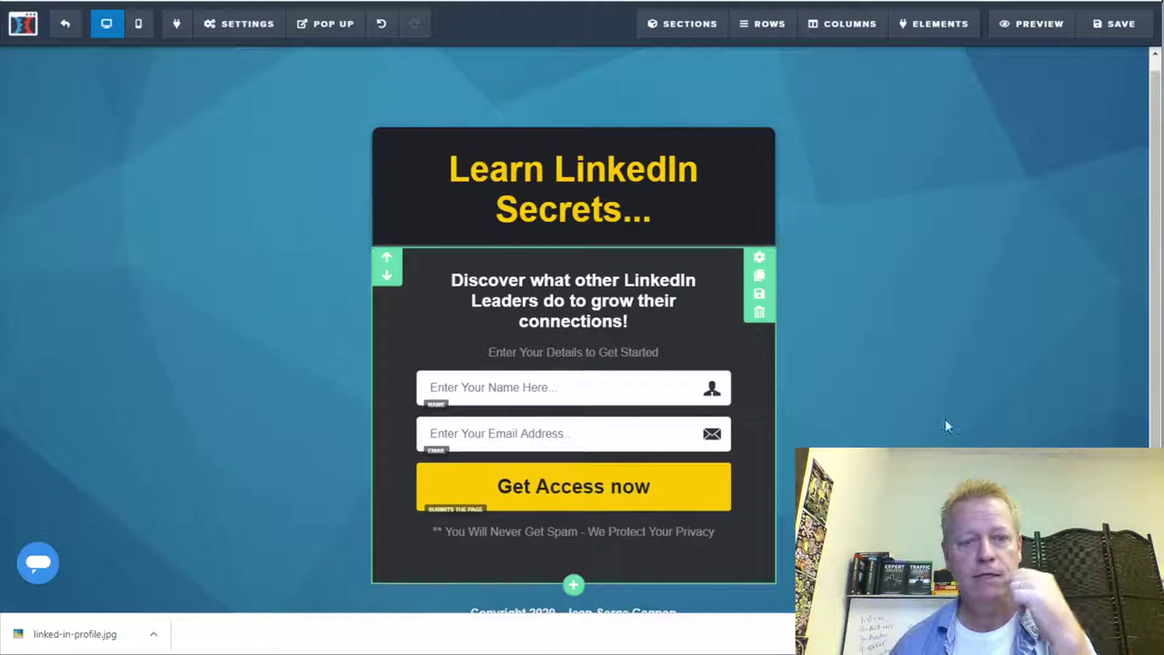
pyautogui.scroll(-1, 270, 430)
pyautogui.scroll(1, 280, 426)
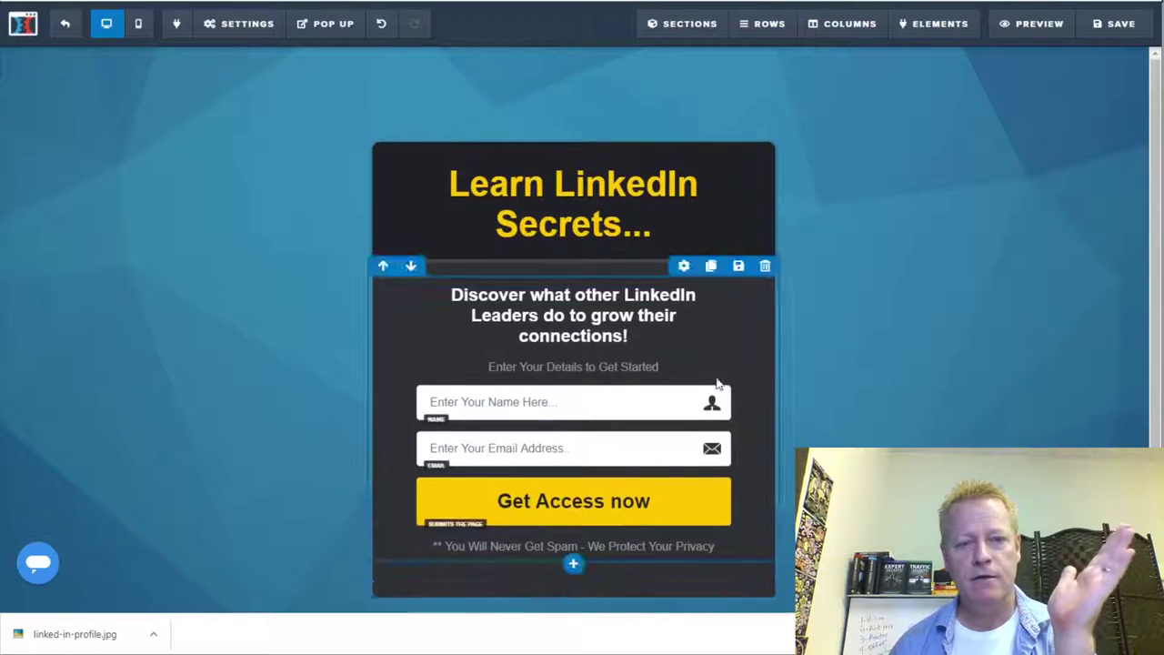
pyautogui.scroll(-1, 913, 316)
pyautogui.scroll(1, 913, 315)
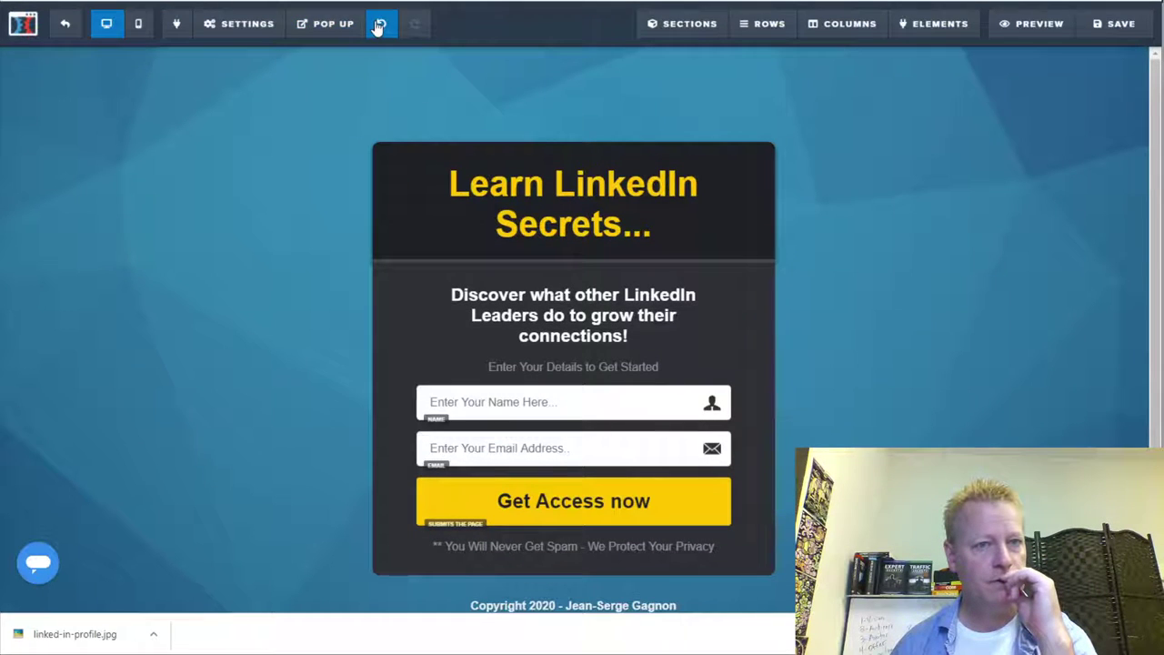
pyautogui.moveTo(325, 24)
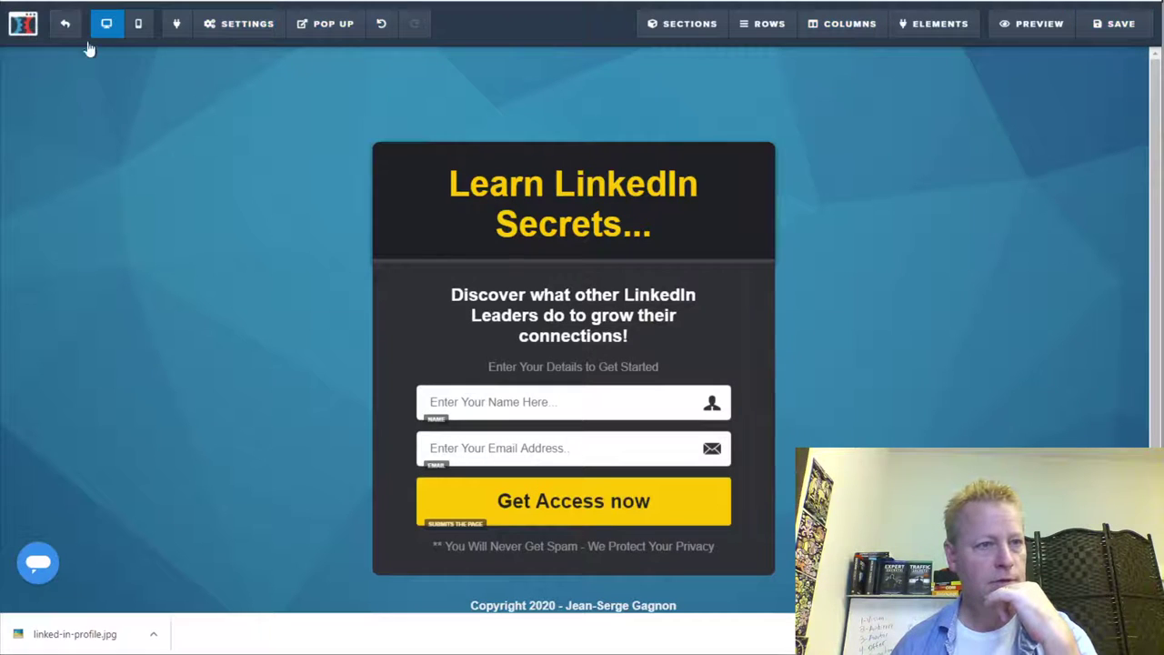
pyautogui.click(64, 24)
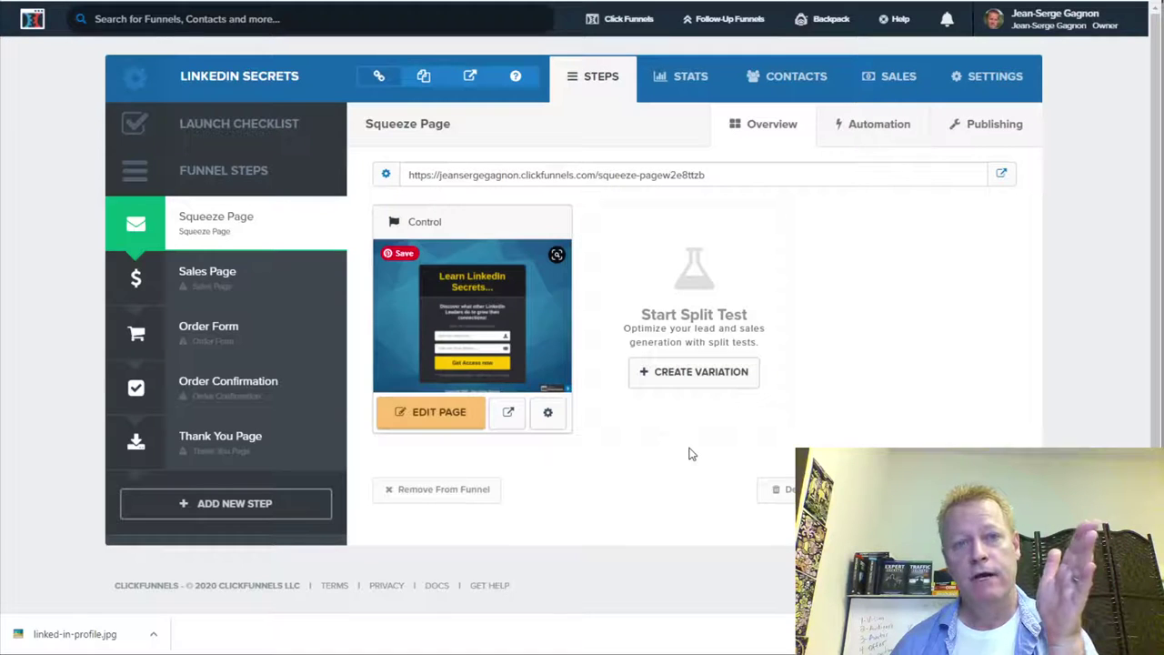
# Open the Click eCourse page for the free LinkedIn Profile Secrets course
pyautogui.click(684, 375)
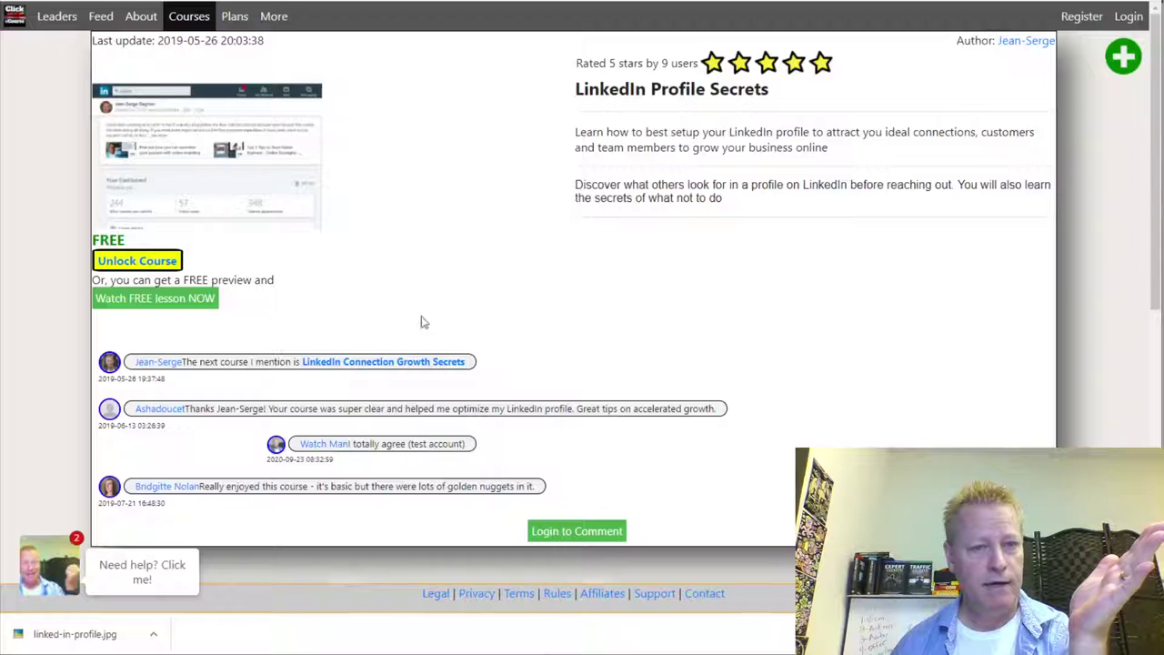
# Open the LinkedIn Connection Growth Secrets course page in ClickeCourse and bring up its Login form
pyautogui.click(405, 364)
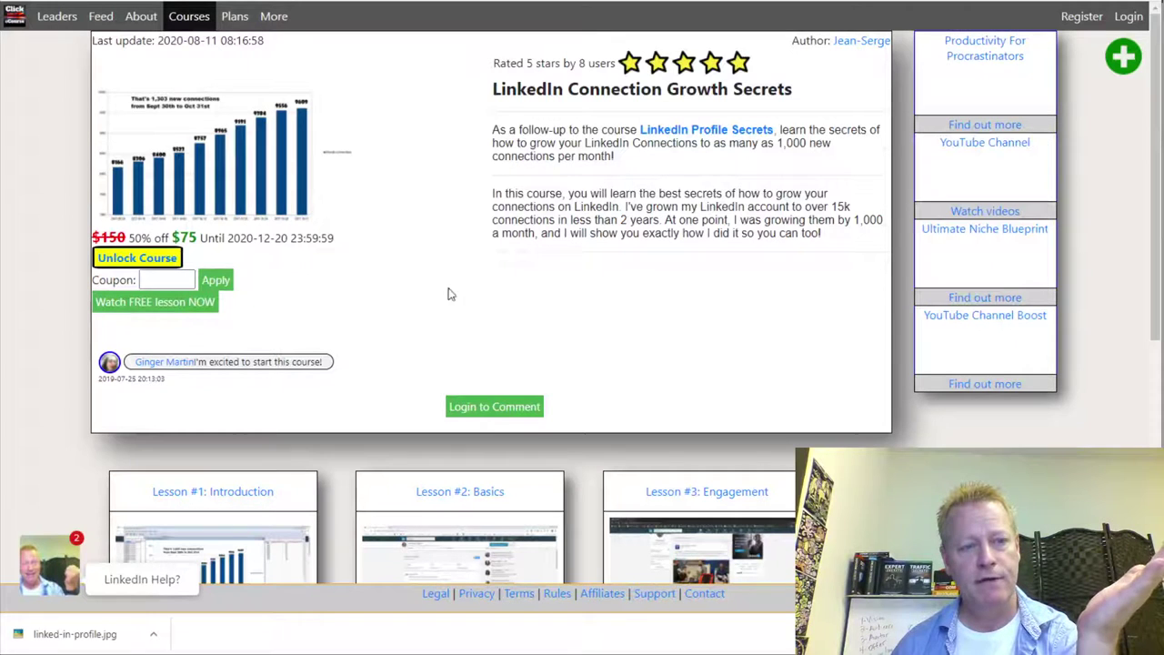
pyautogui.click(1130, 19)
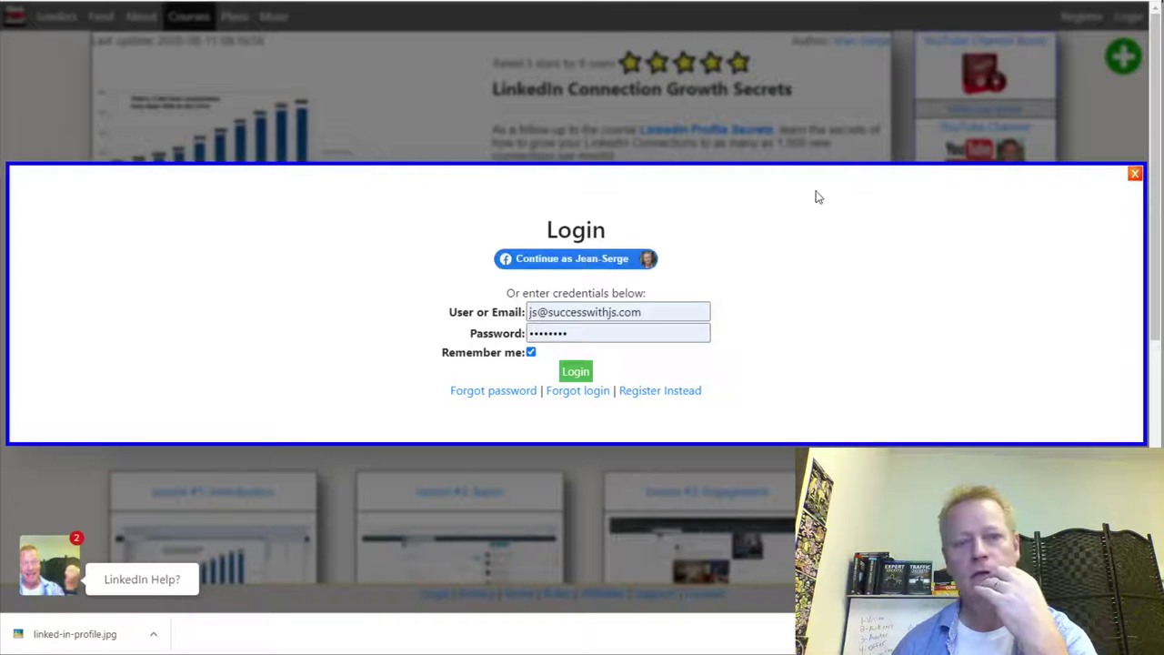
# Sign in with Facebook, copy the superdeal coupon's link, close the coupons list and resume the course
pyautogui.click(592, 260)
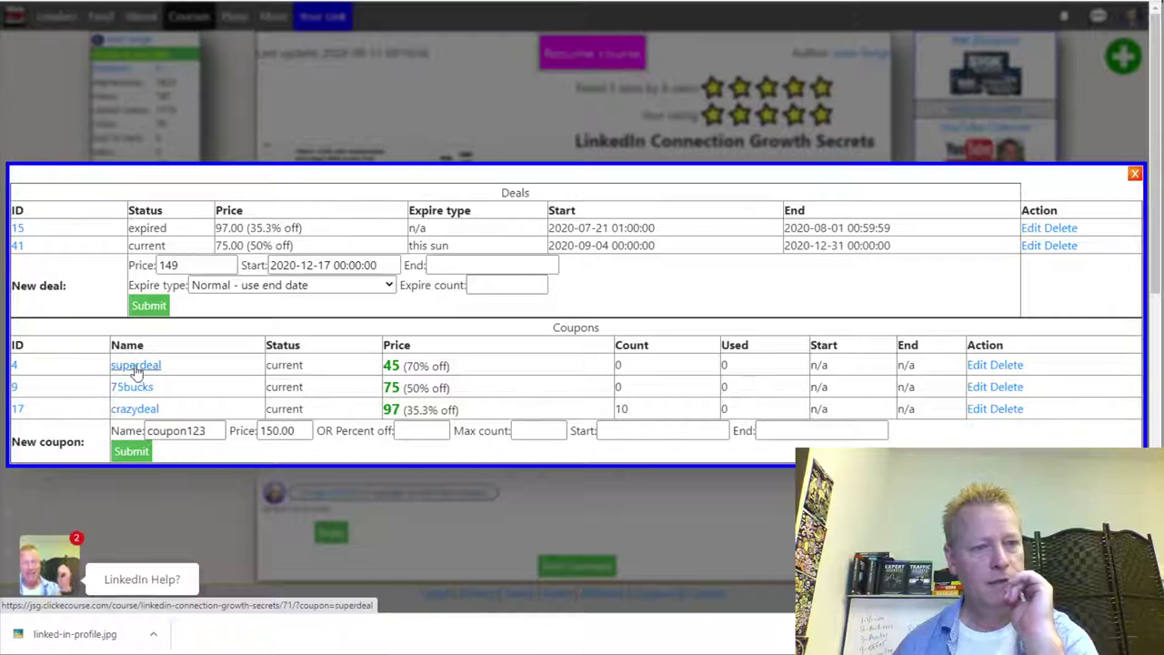
pyautogui.doubleClick(389, 365)
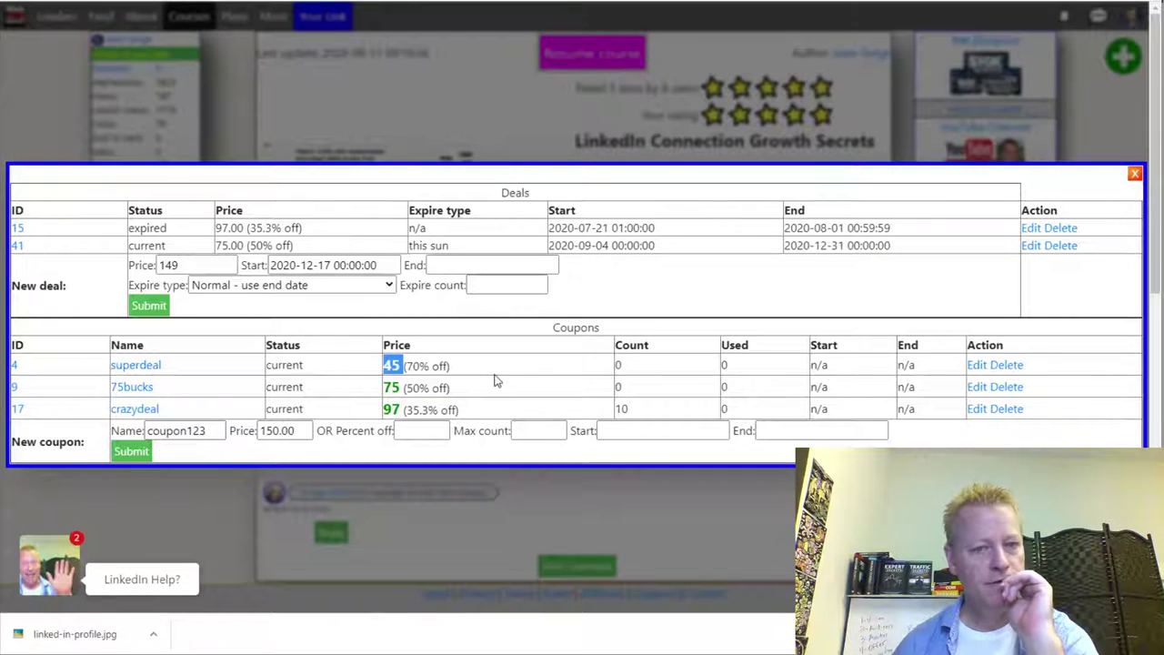
pyautogui.rightClick(148, 373)
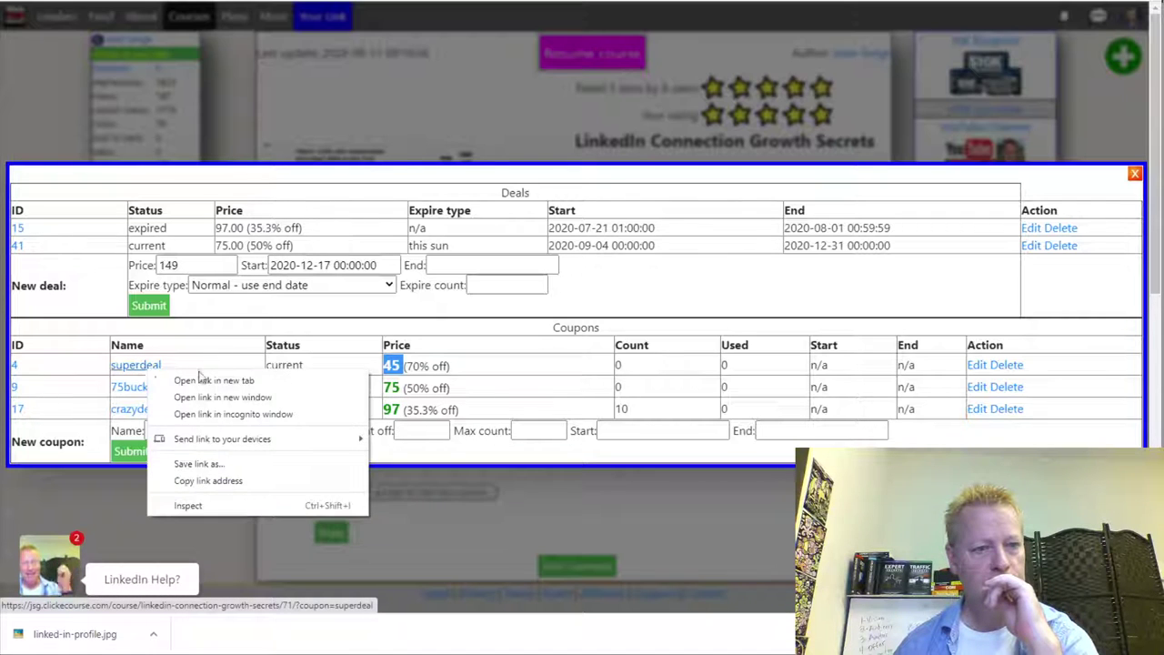
pyautogui.click(213, 479)
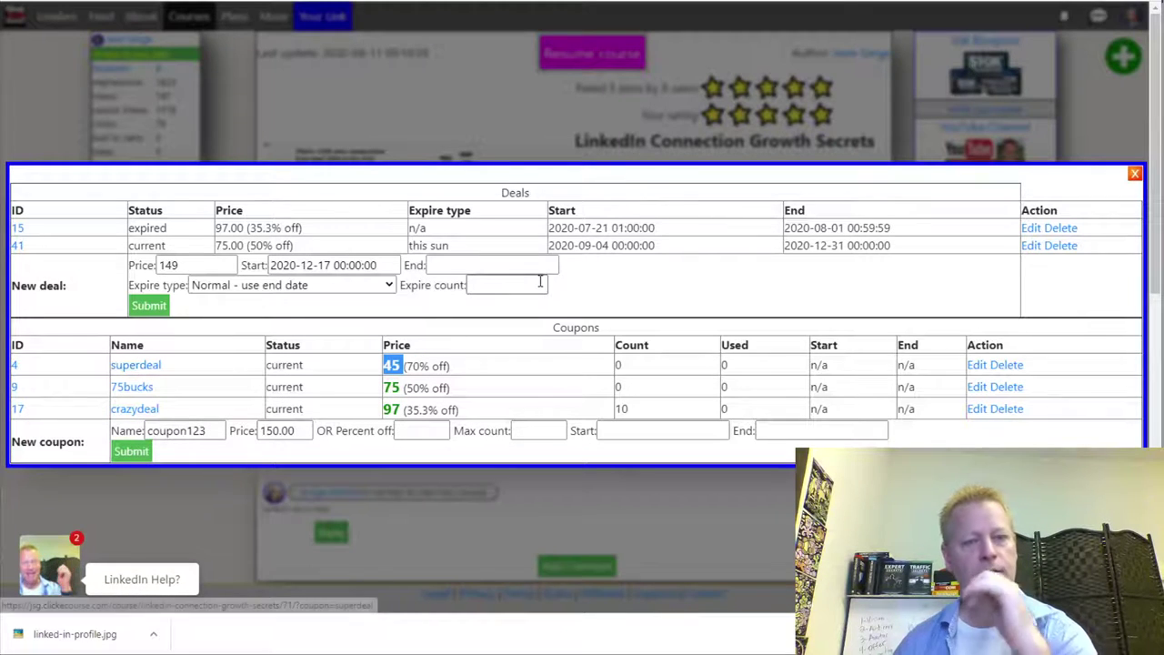
pyautogui.click(1134, 173)
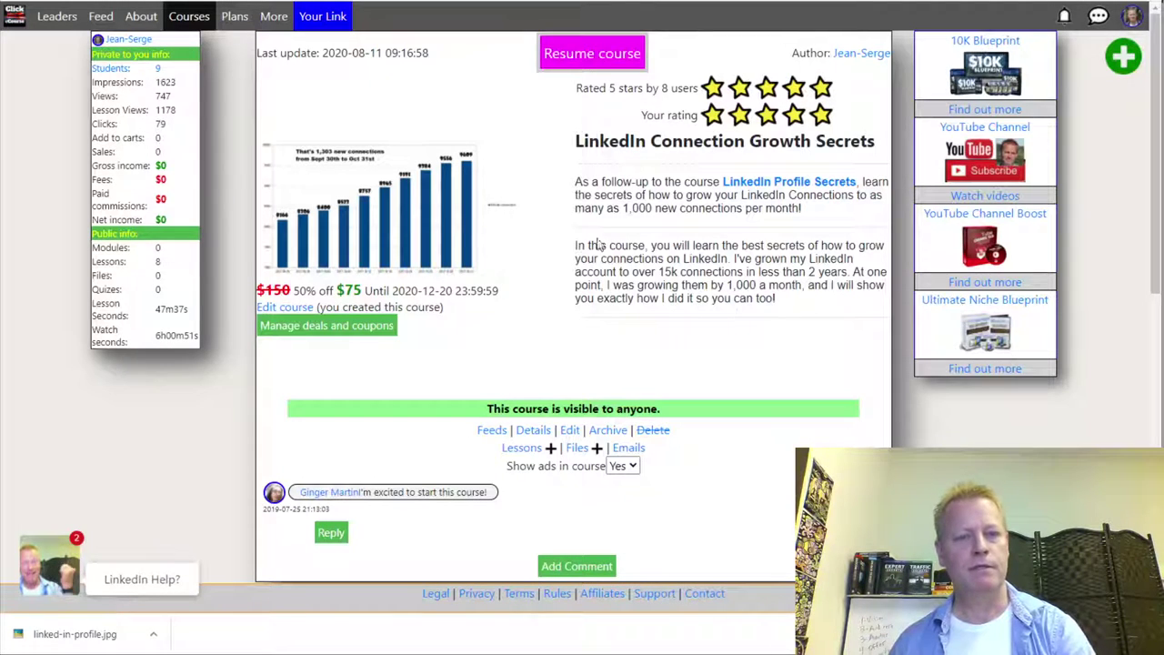
pyautogui.click(593, 40)
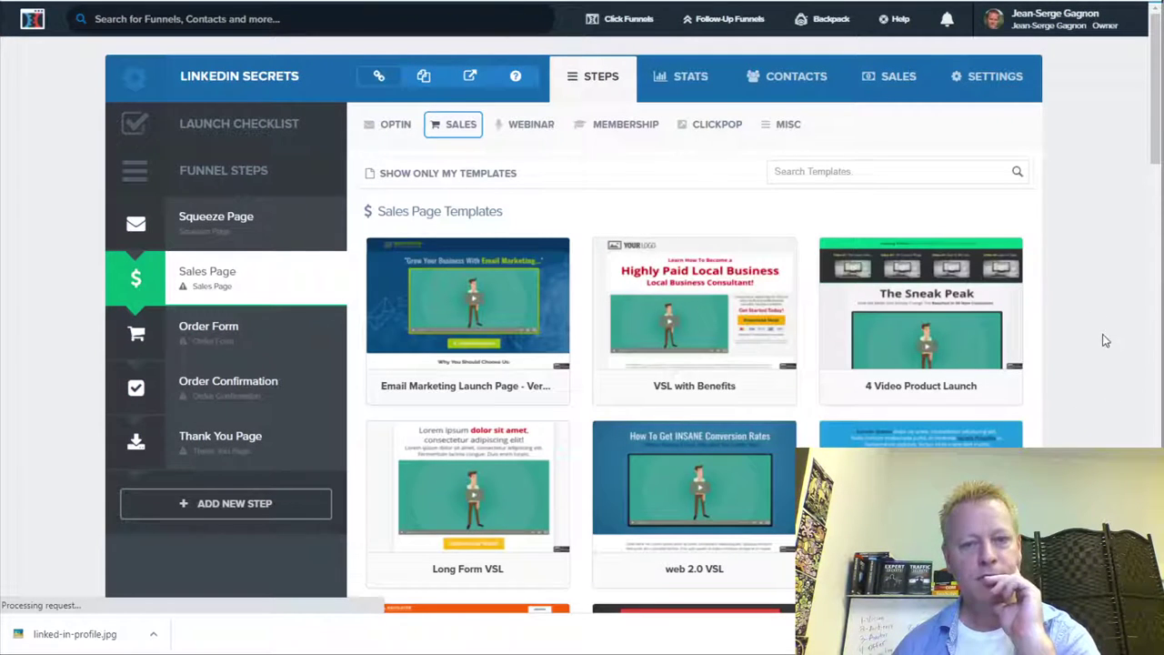
# Browse the Sales Page Templates grid and preview the Email Marketing Launch Page template
pyautogui.scroll(-2, 1103, 338)
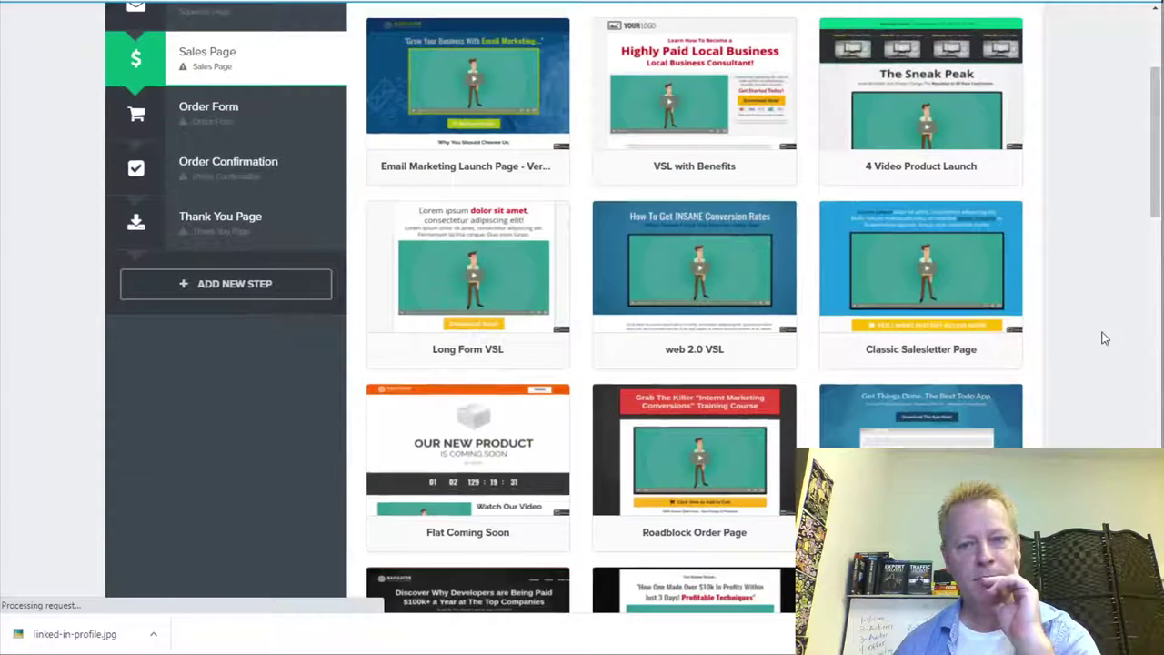
pyautogui.scroll(-2, 1103, 338)
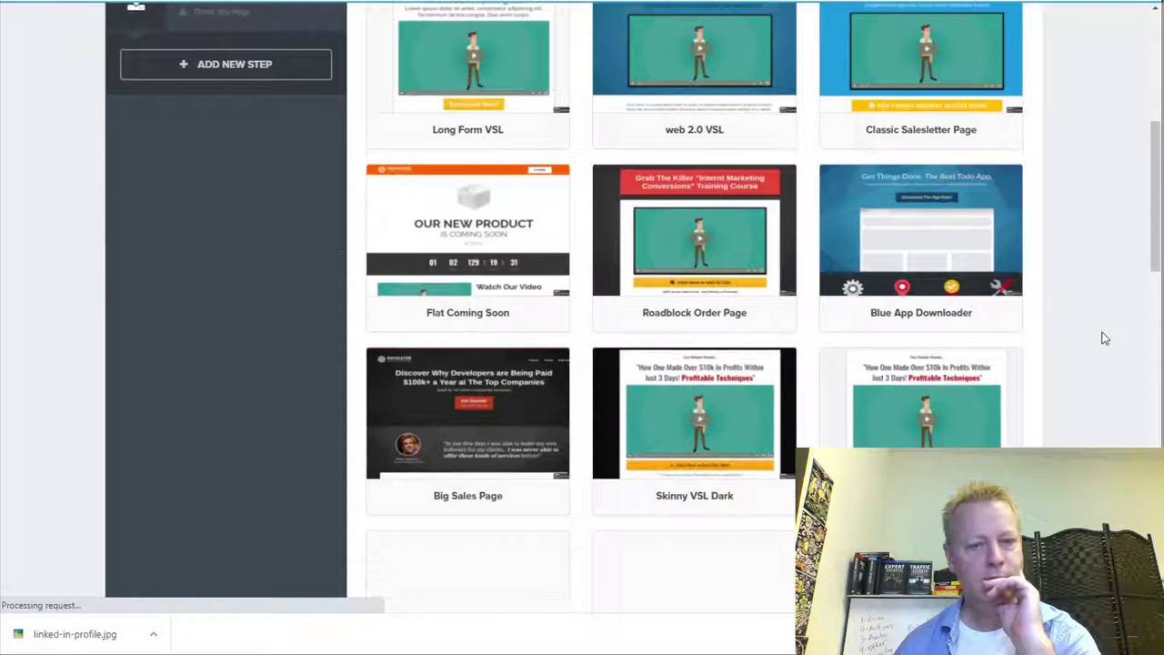
pyautogui.scroll(-3, 1103, 338)
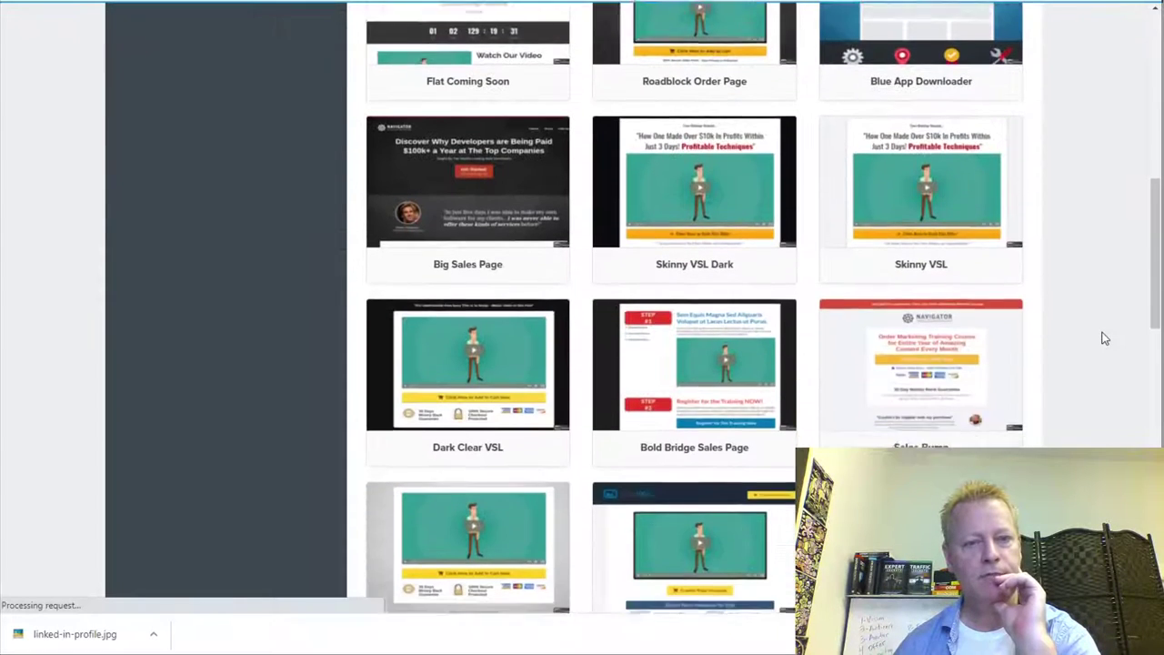
pyautogui.scroll(-2, 1103, 338)
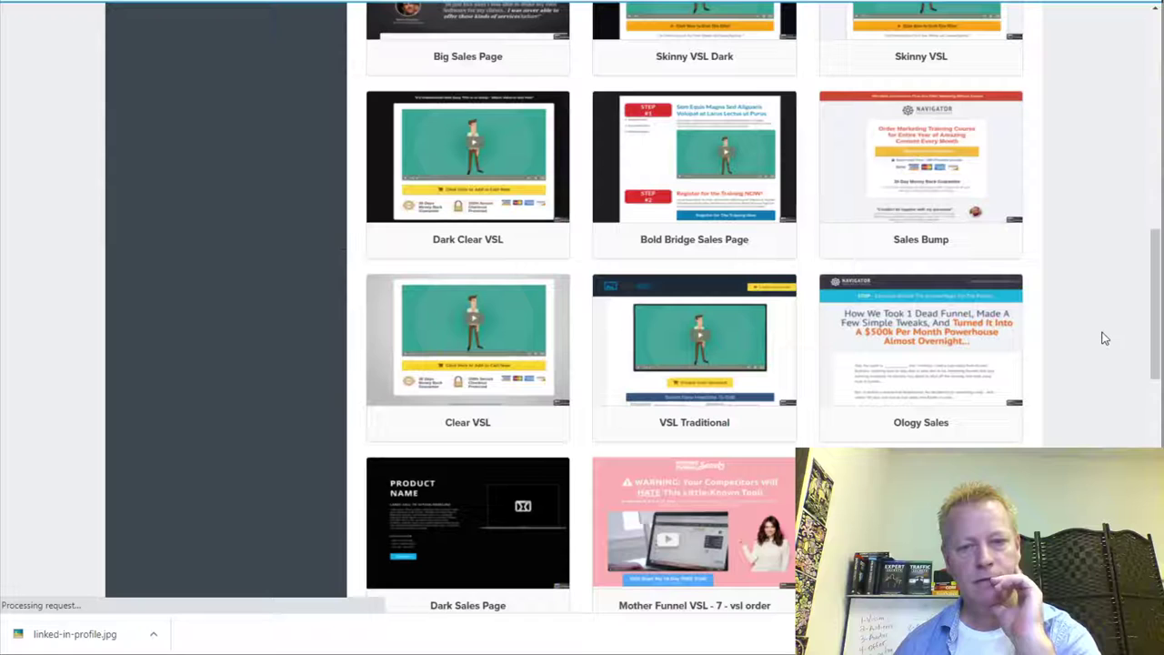
pyautogui.scroll(-3, 1103, 338)
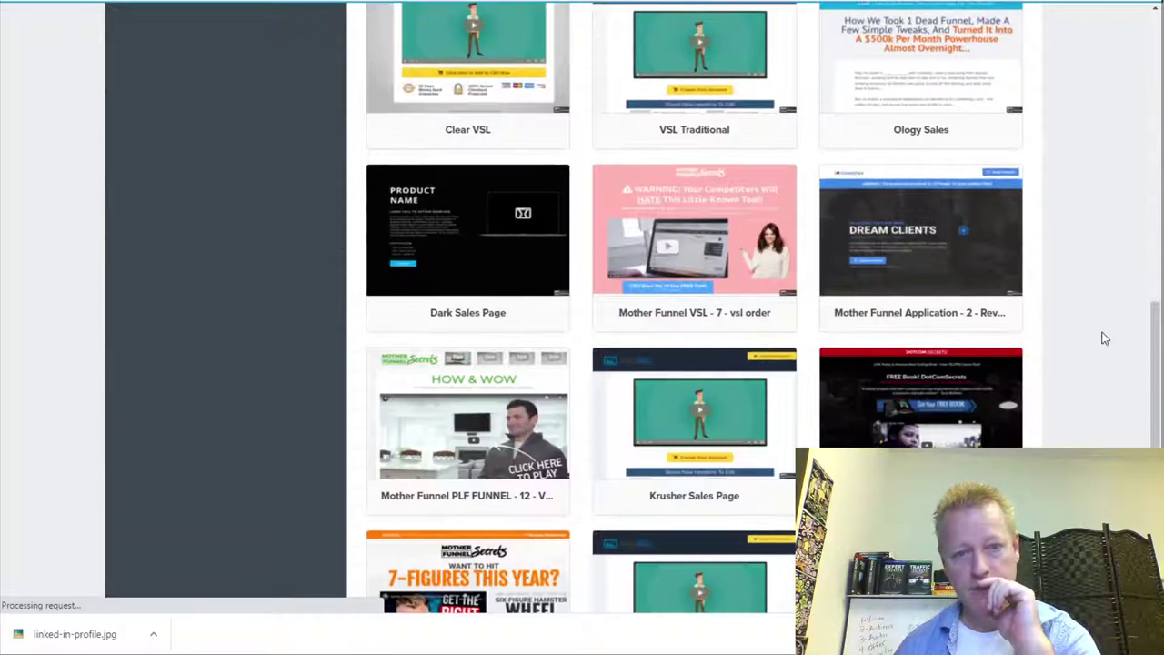
pyautogui.scroll(-2, 1103, 338)
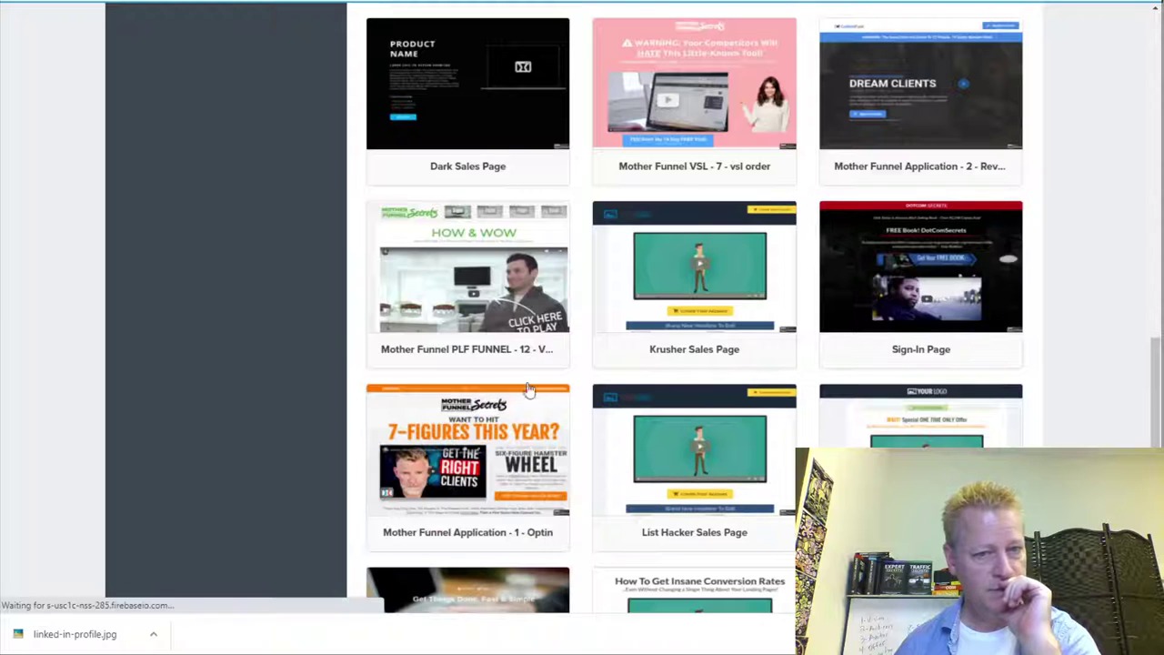
pyautogui.moveTo(505, 338)
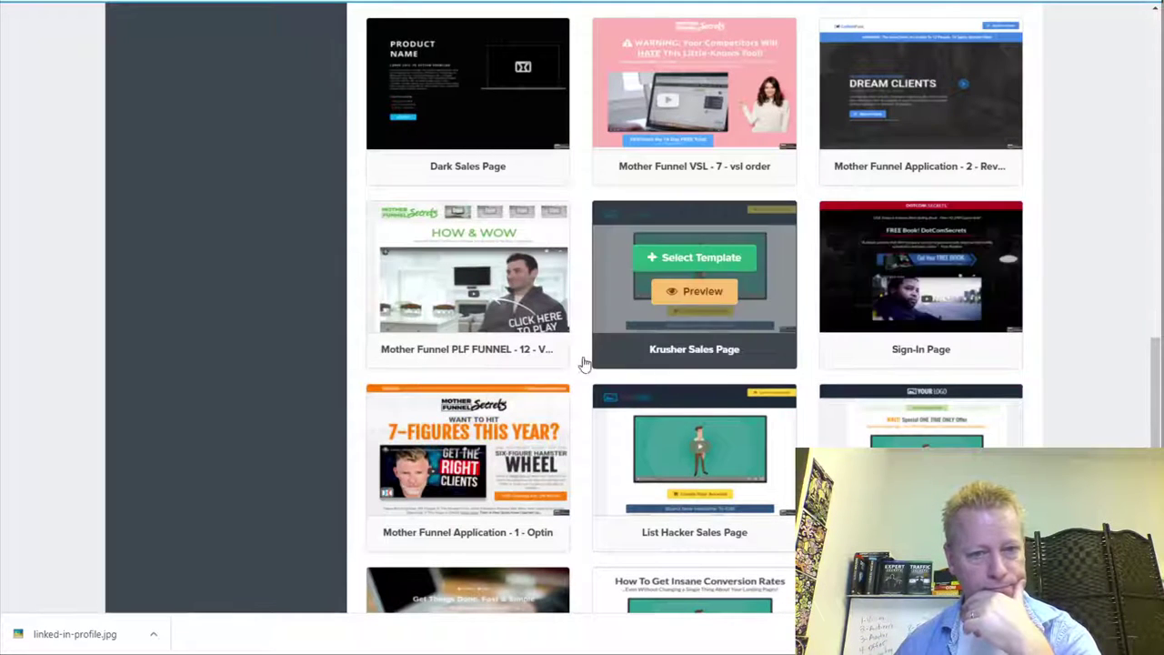
pyautogui.scroll(-4, 489, 345)
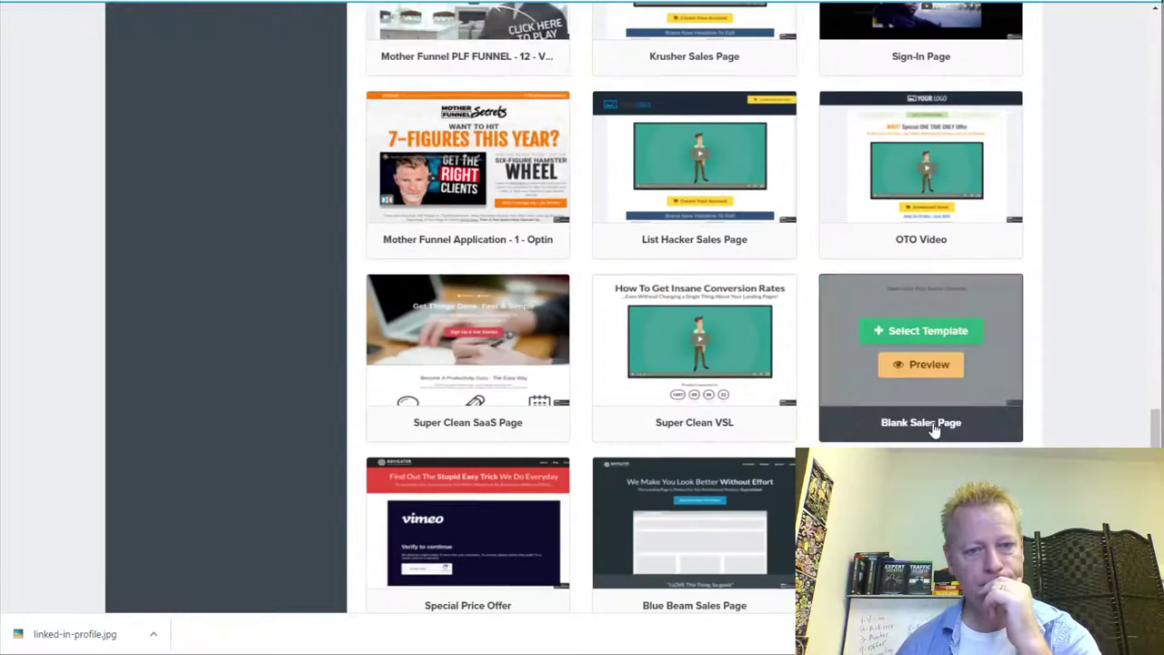
pyautogui.scroll(-3, 932, 428)
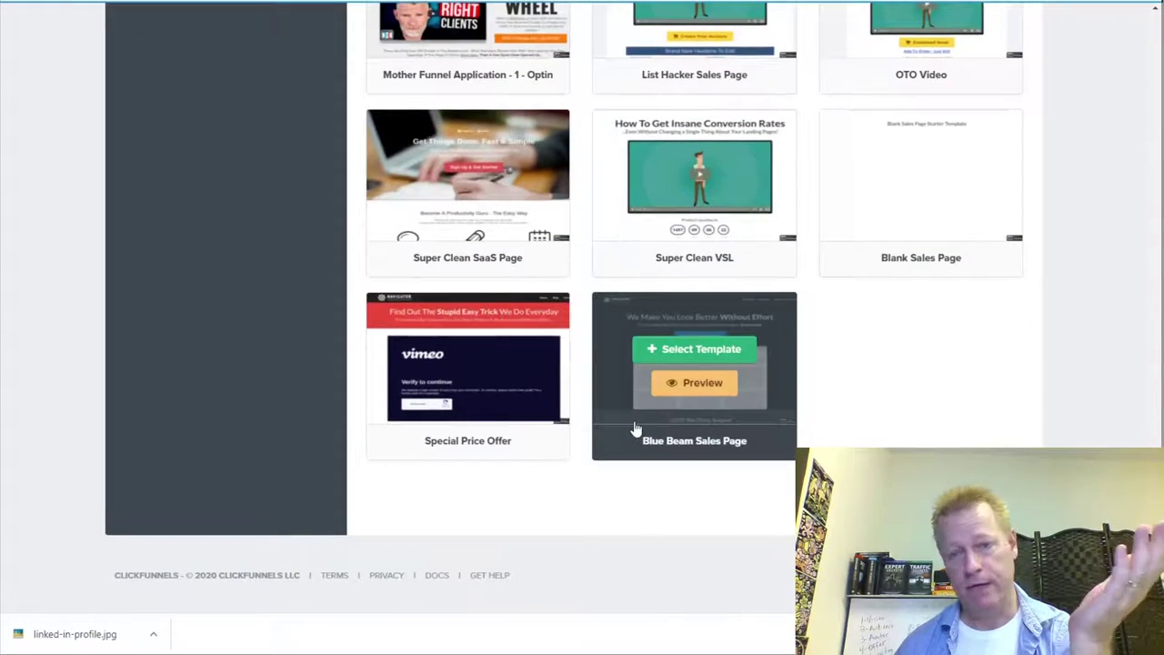
pyautogui.scroll(10, 634, 435)
pyautogui.scroll(3, 634, 428)
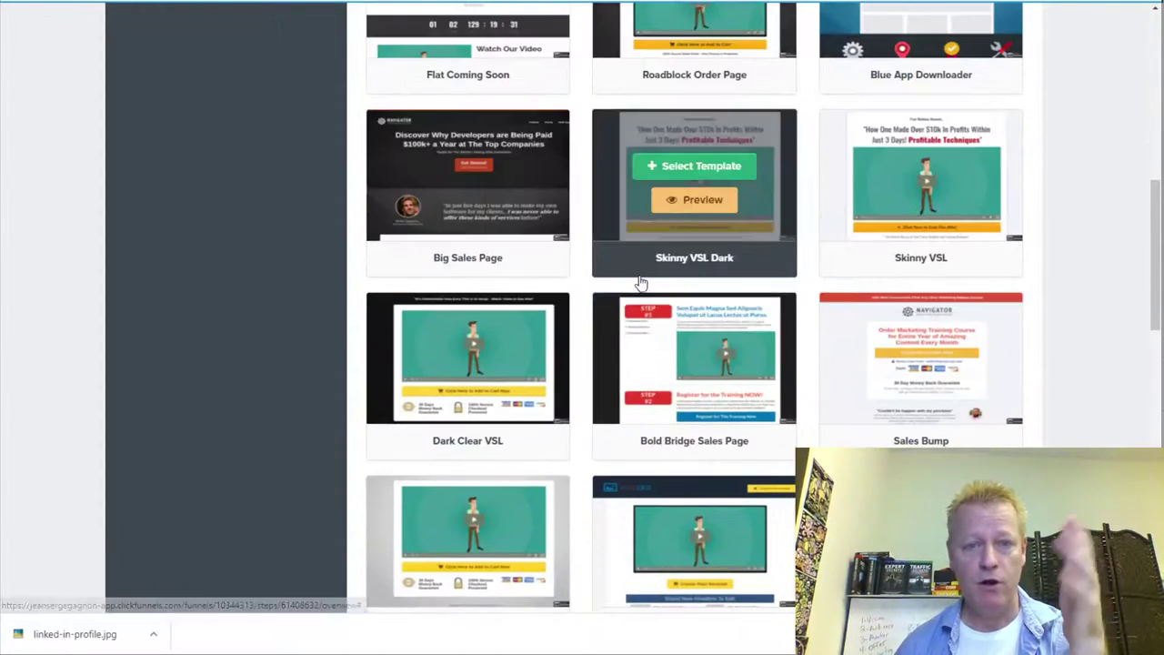
pyautogui.scroll(1, 596, 307)
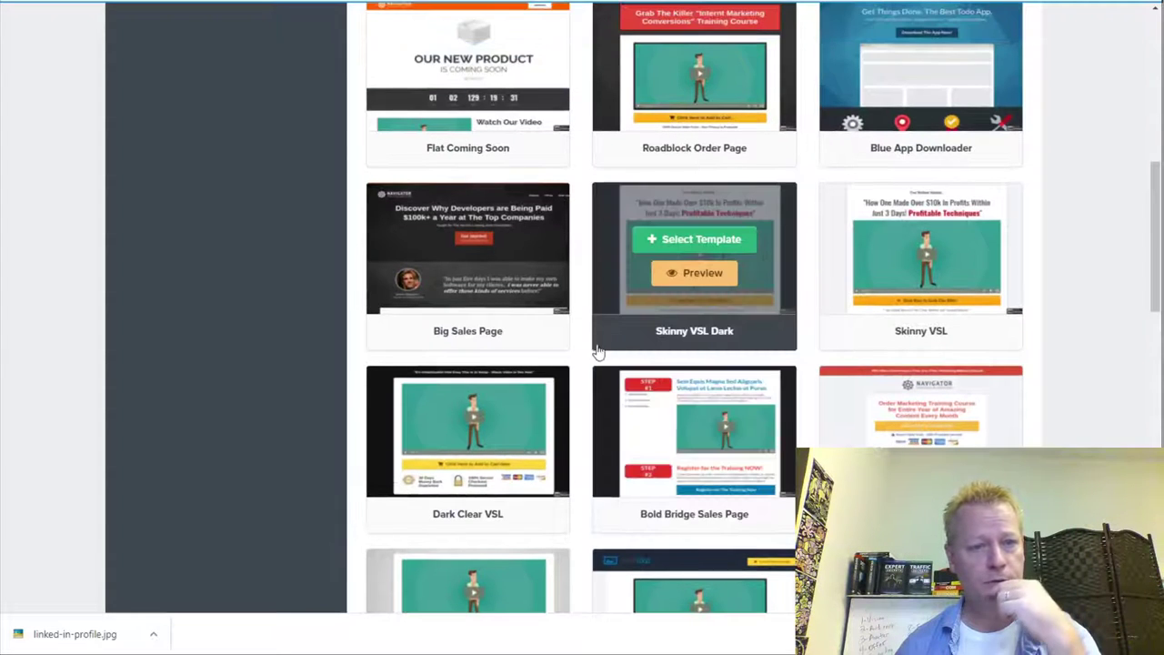
pyautogui.scroll(2, 607, 310)
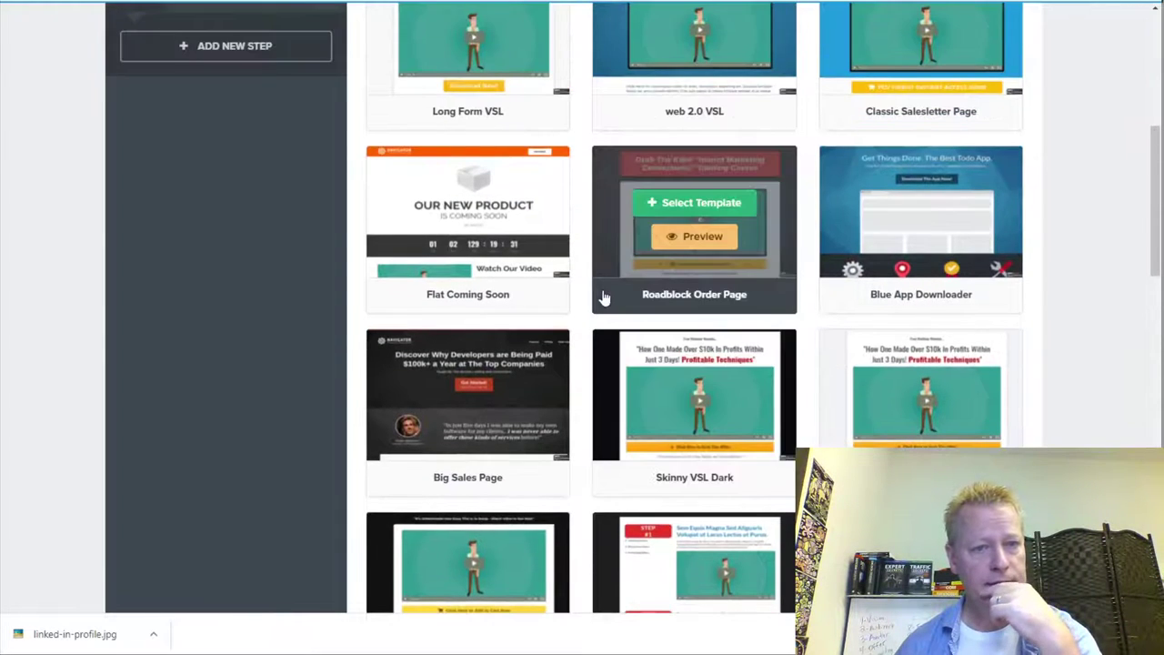
pyautogui.scroll(2, 603, 298)
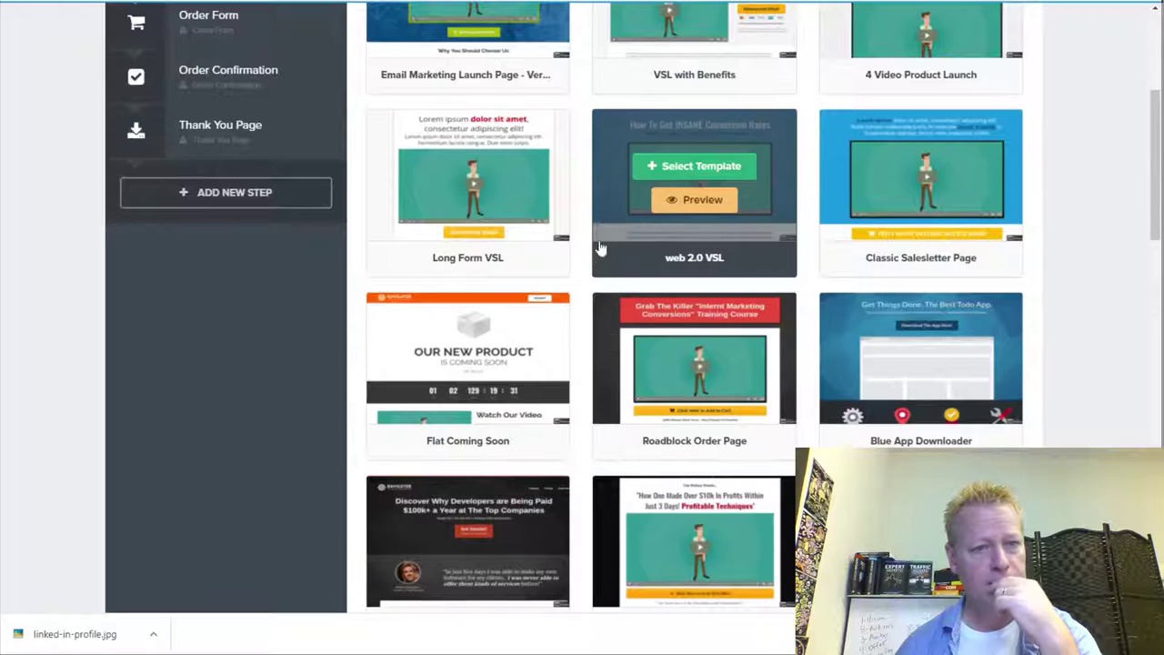
pyautogui.scroll(2, 589, 183)
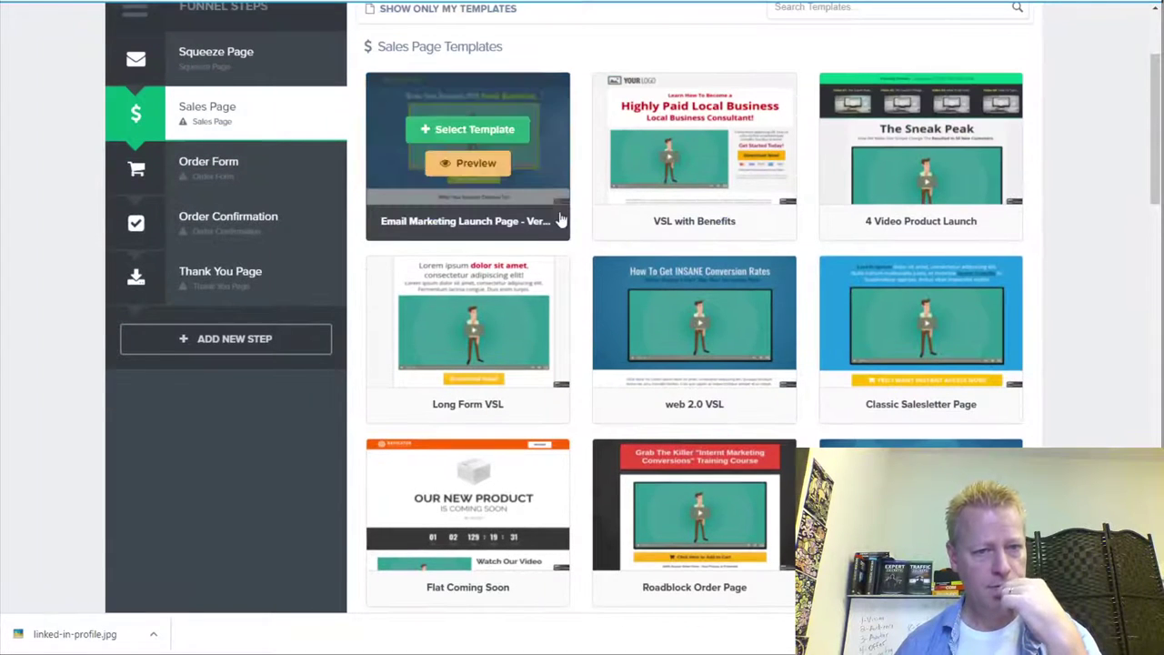
pyautogui.click(532, 267)
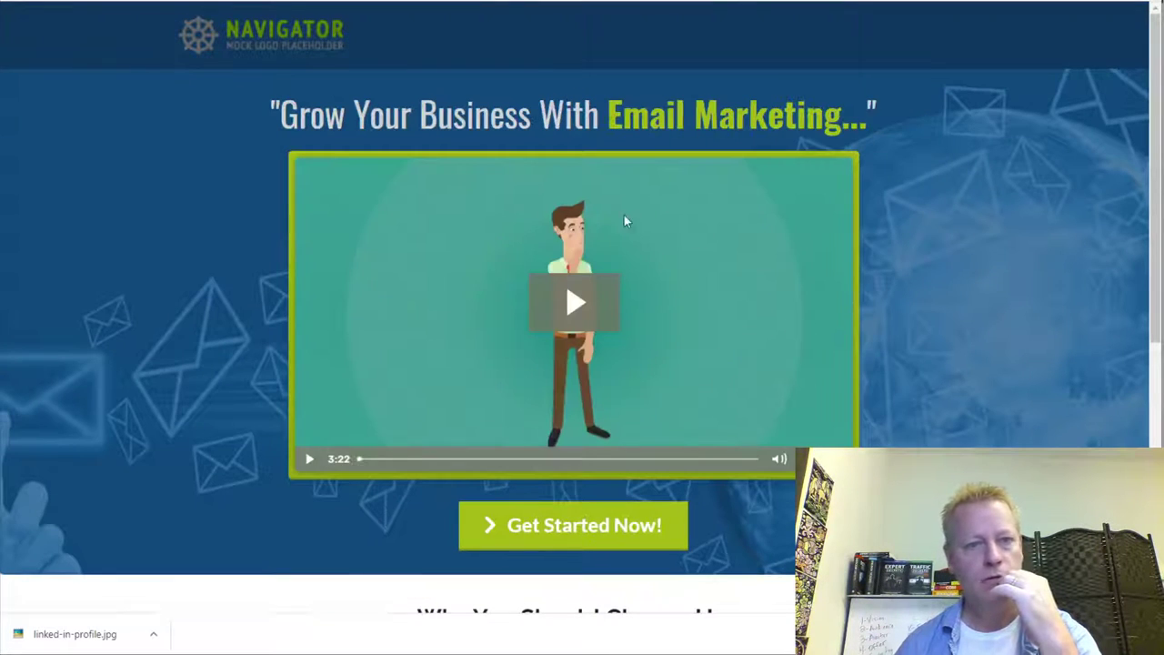
# Scroll through the Email Marketing Launch Page preview, then return to the templates gallery
pyautogui.scroll(-5, 890, 364)
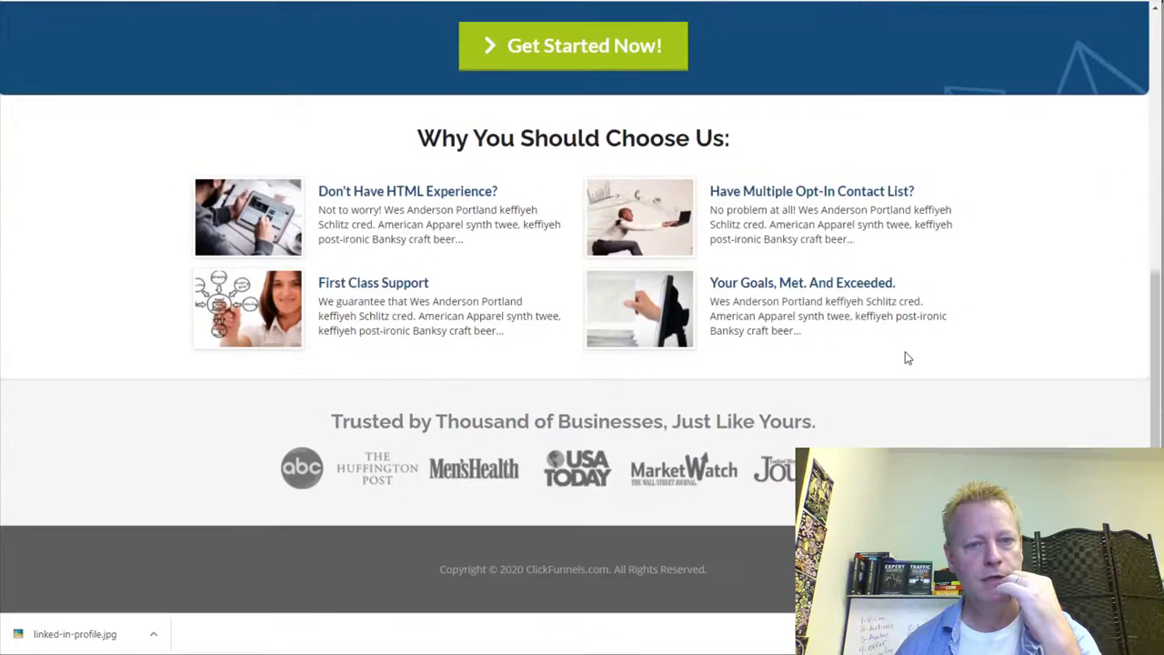
pyautogui.scroll(2, 459, 370)
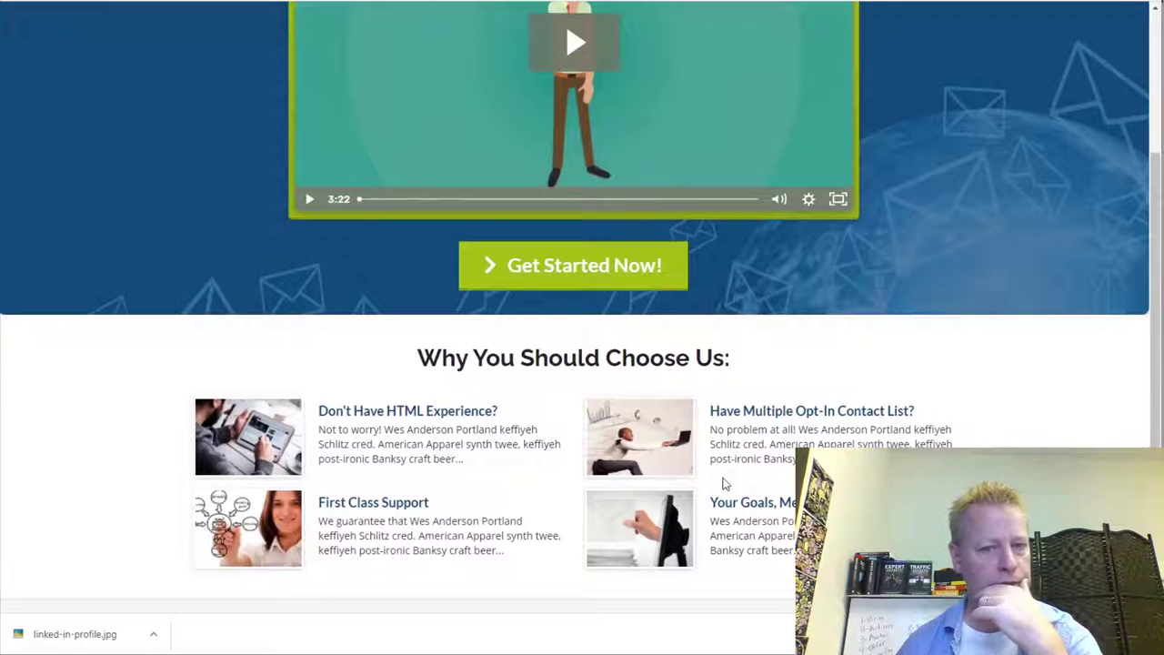
pyautogui.scroll(3, 725, 483)
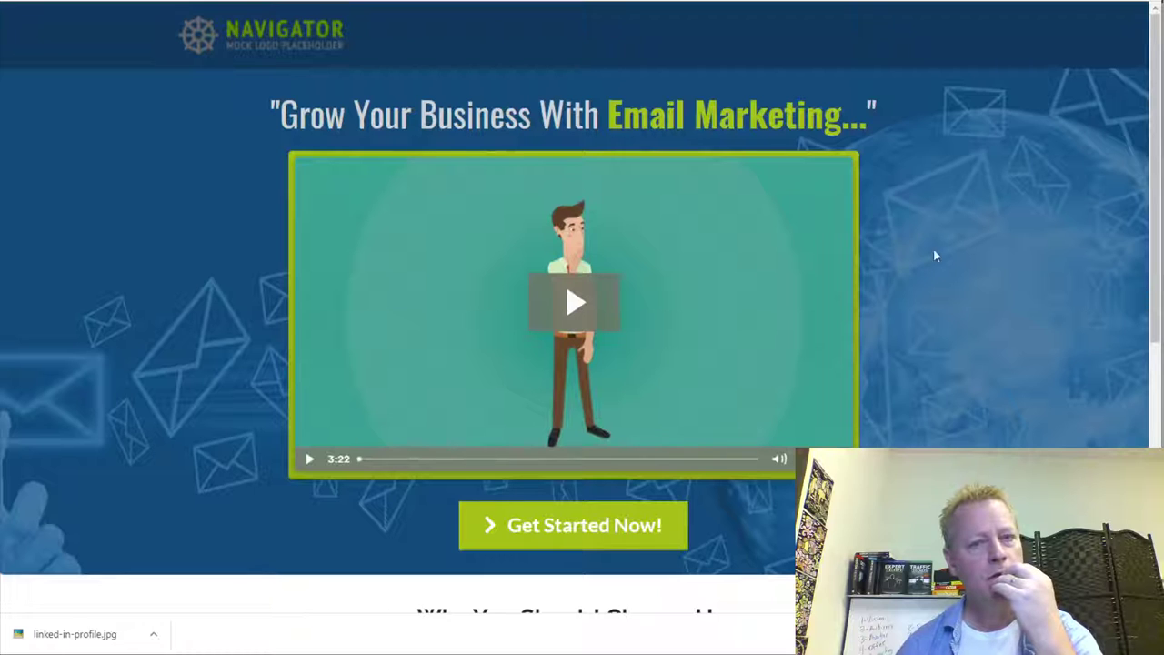
pyautogui.hotkey('ctrl', 'w')
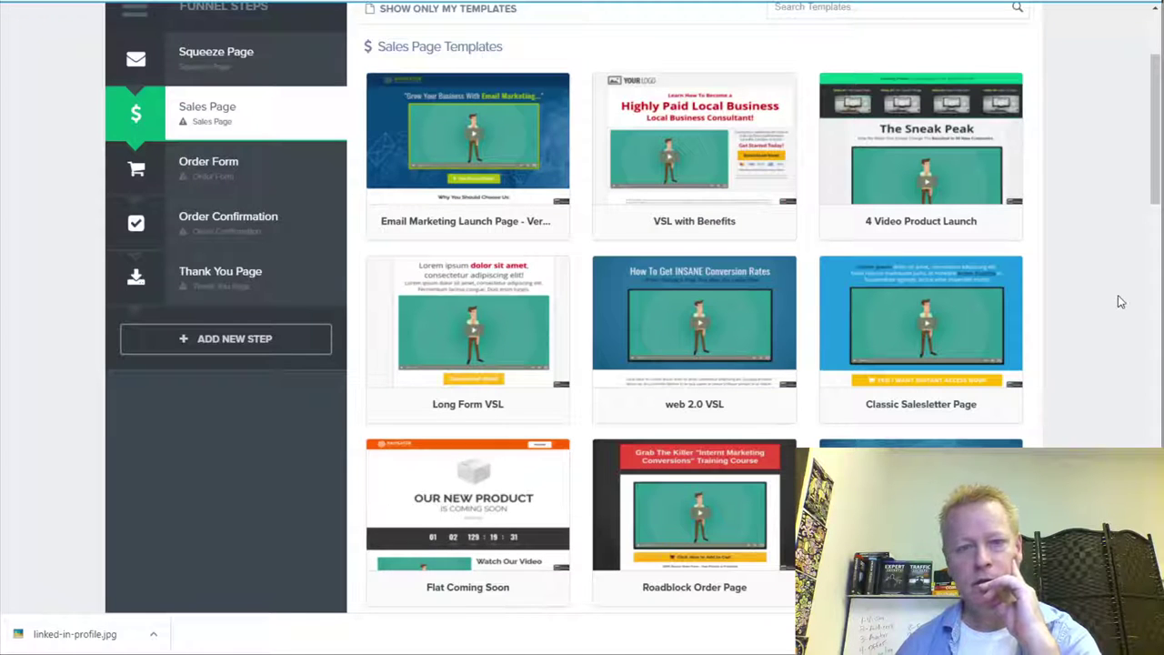
# Scroll down the gallery and preview the Big Sales Page template
pyautogui.scroll(-2, 552, 382)
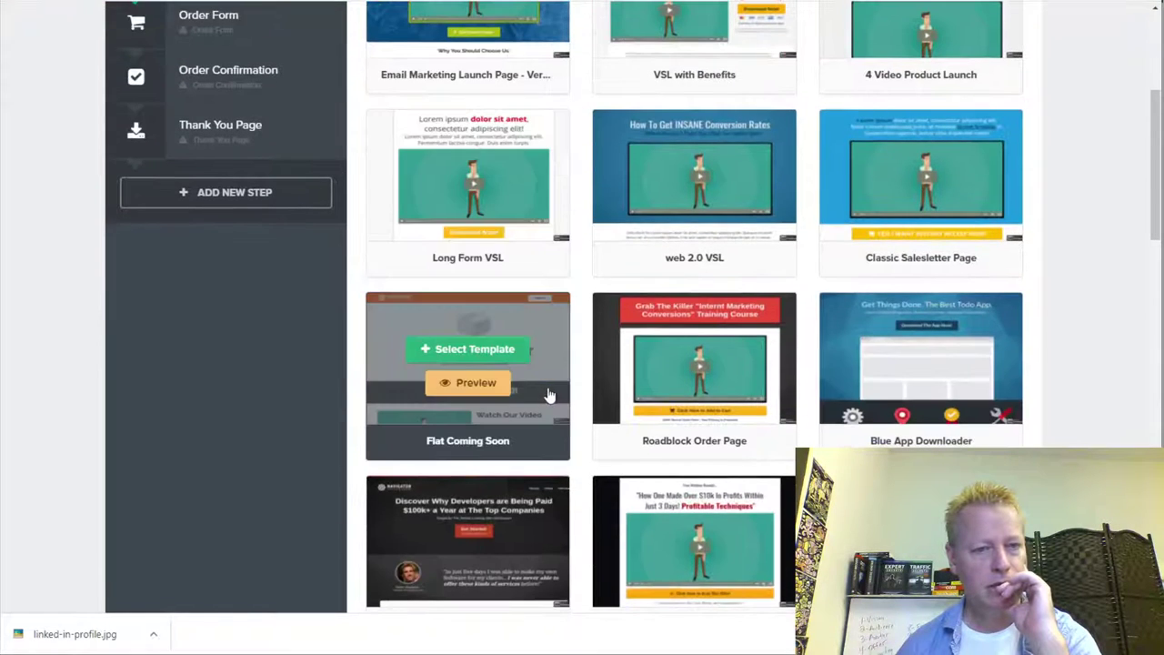
pyautogui.scroll(-2, 532, 386)
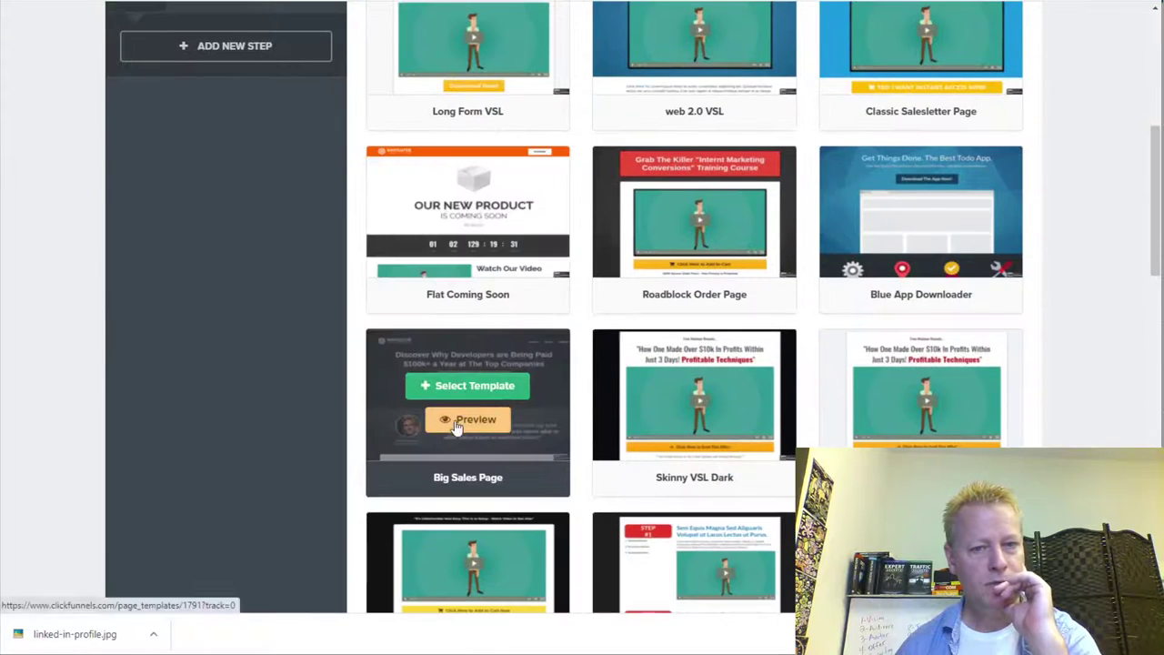
pyautogui.click(658, 396)
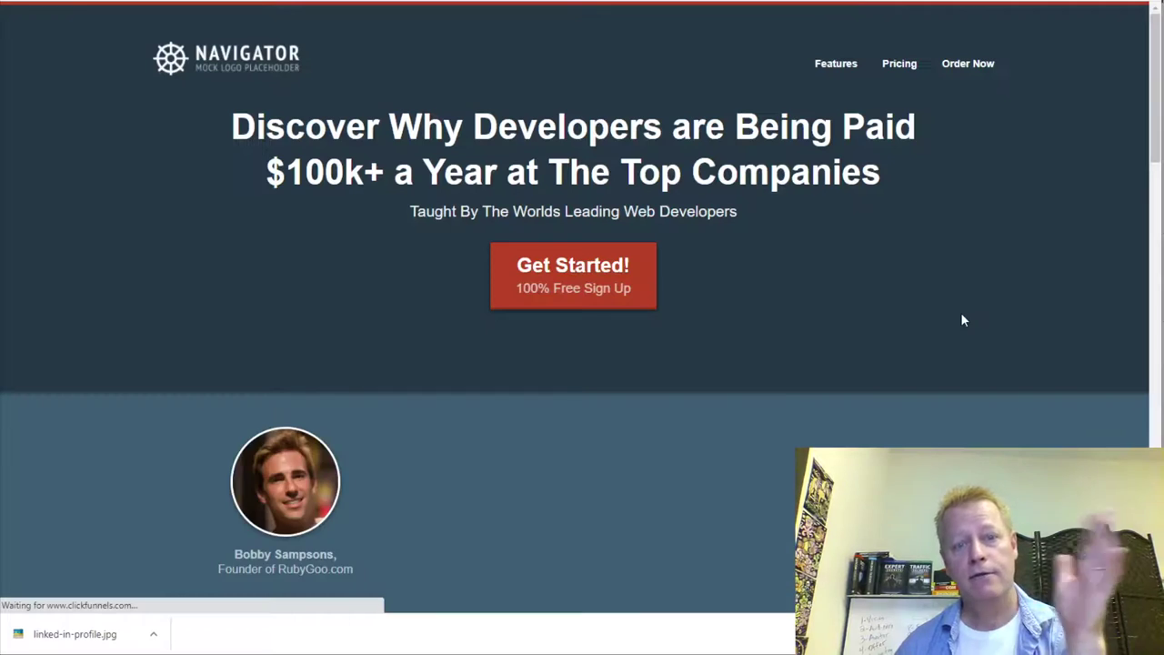
# Scroll through the Big Sales Page template preview
pyautogui.scroll(-10, 843, 340)
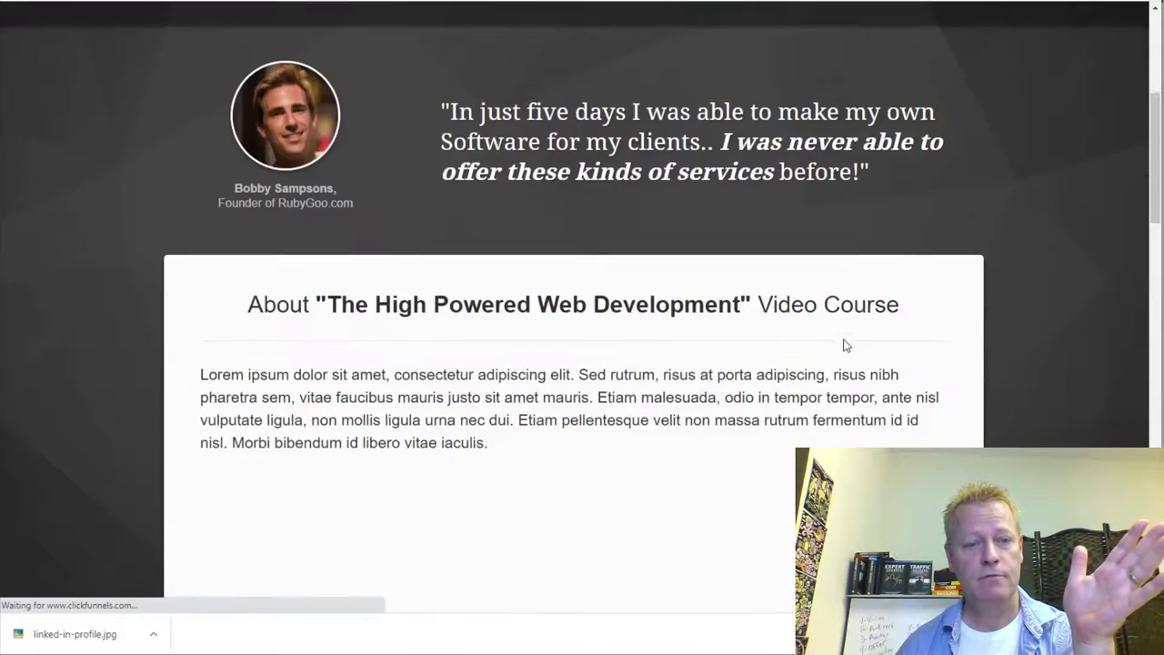
pyautogui.scroll(-10, 845, 340)
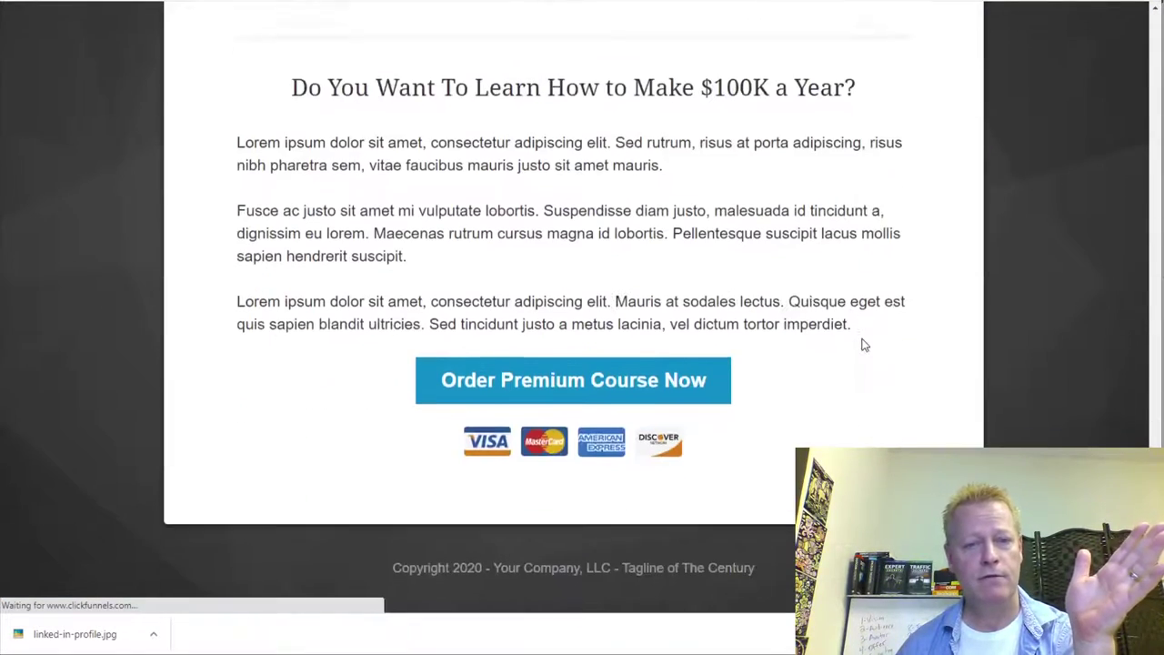
pyautogui.scroll(1, 865, 343)
pyautogui.scroll(10, 865, 341)
pyautogui.scroll(2, 869, 336)
pyautogui.scroll(-12, 873, 335)
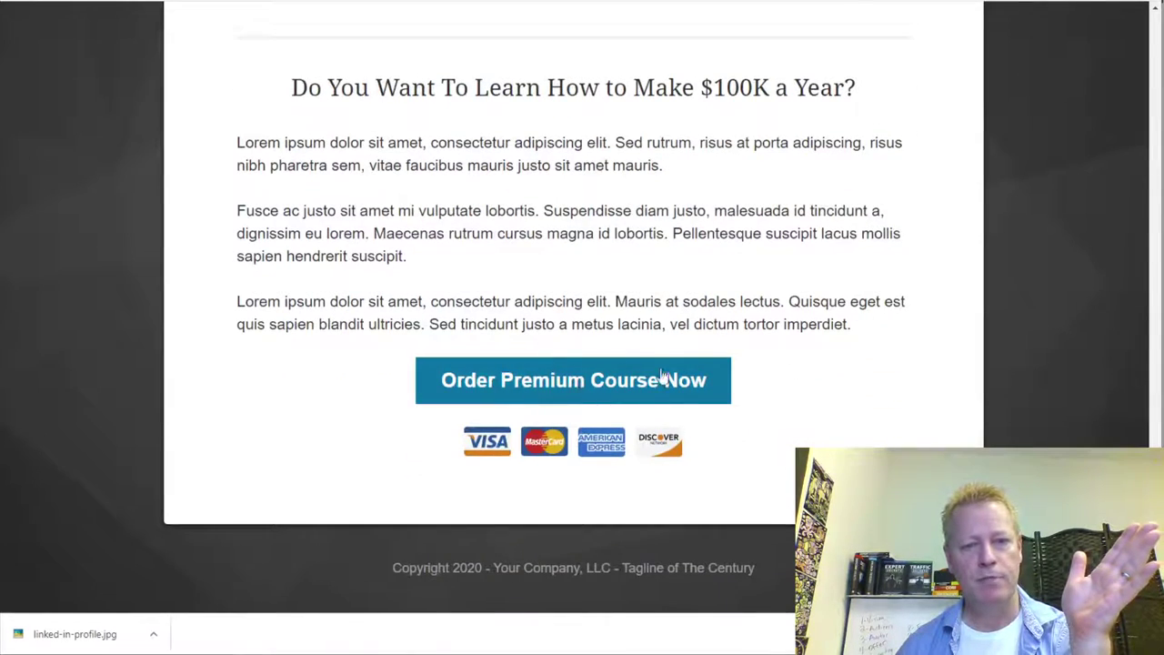
pyautogui.scroll(15, 858, 309)
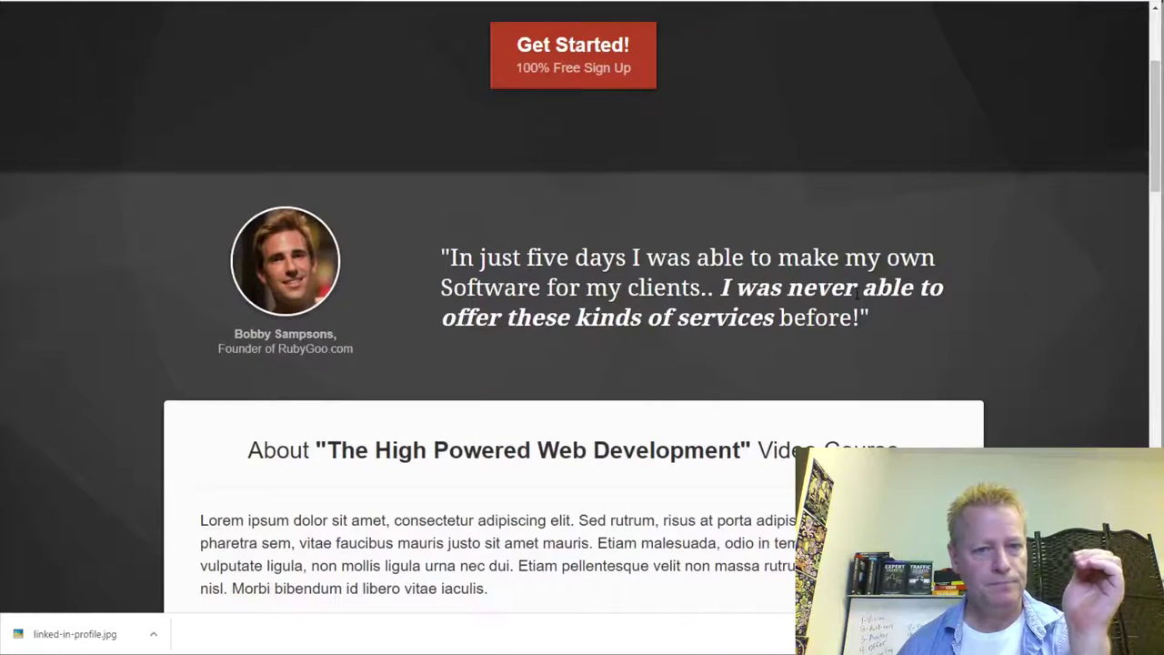
pyautogui.scroll(3, 857, 291)
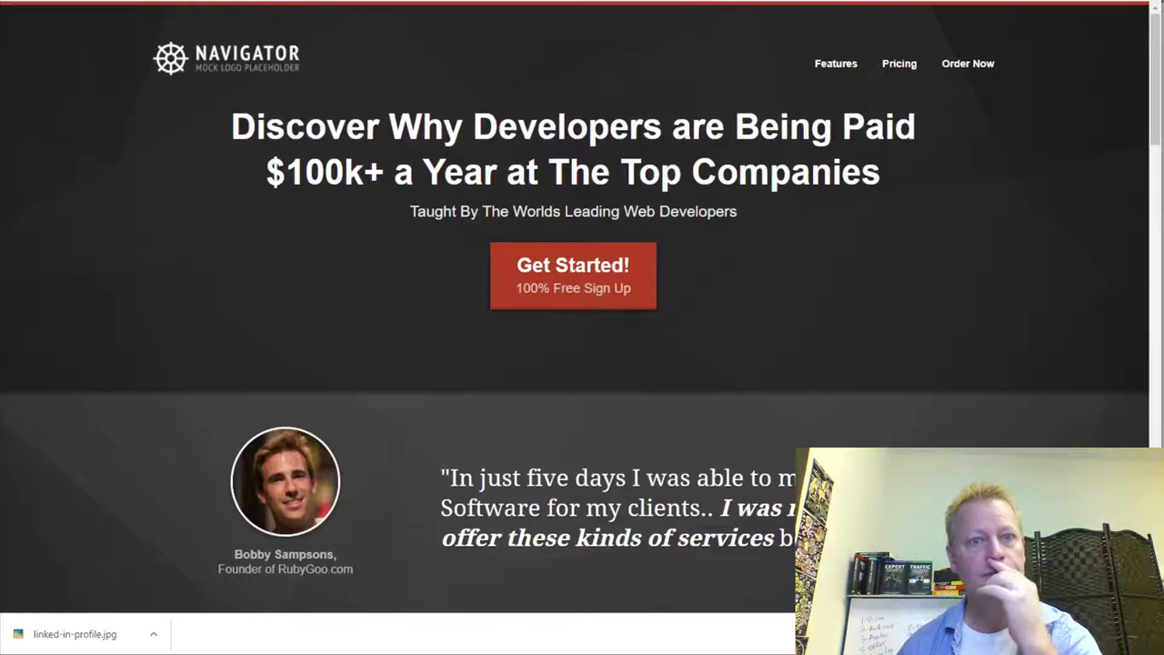
# Leave the Big Sales Page preview and open the Sales Bump template preview full-screen
pyautogui.hotkey('ctrl', 'w')
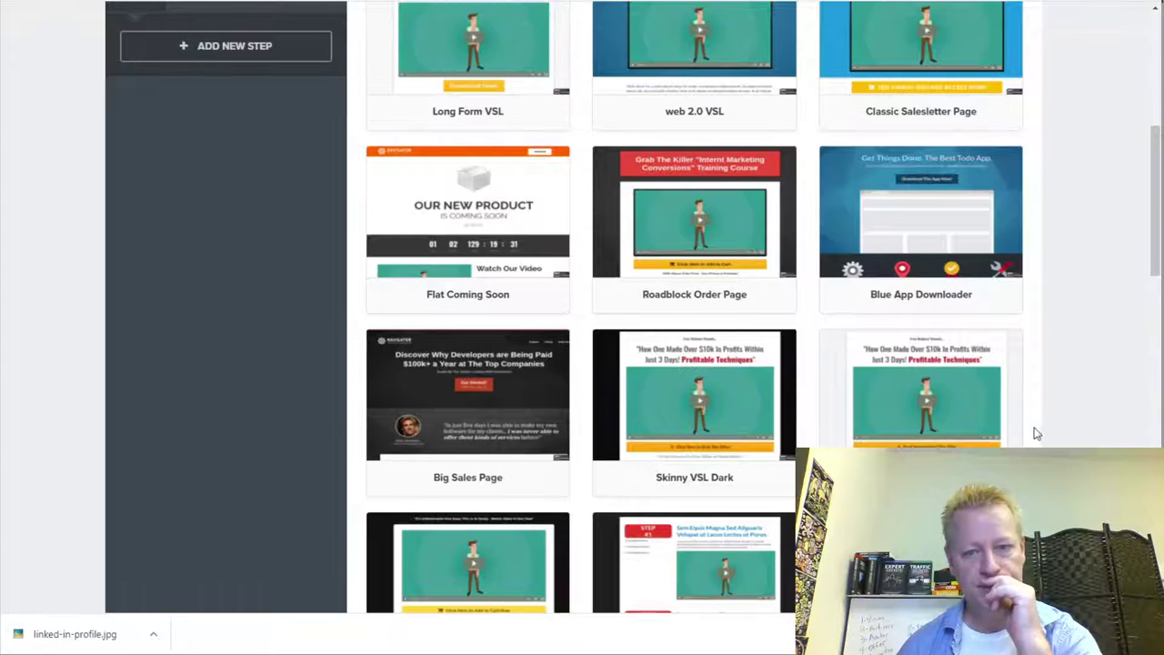
pyautogui.scroll(-3, 1037, 433)
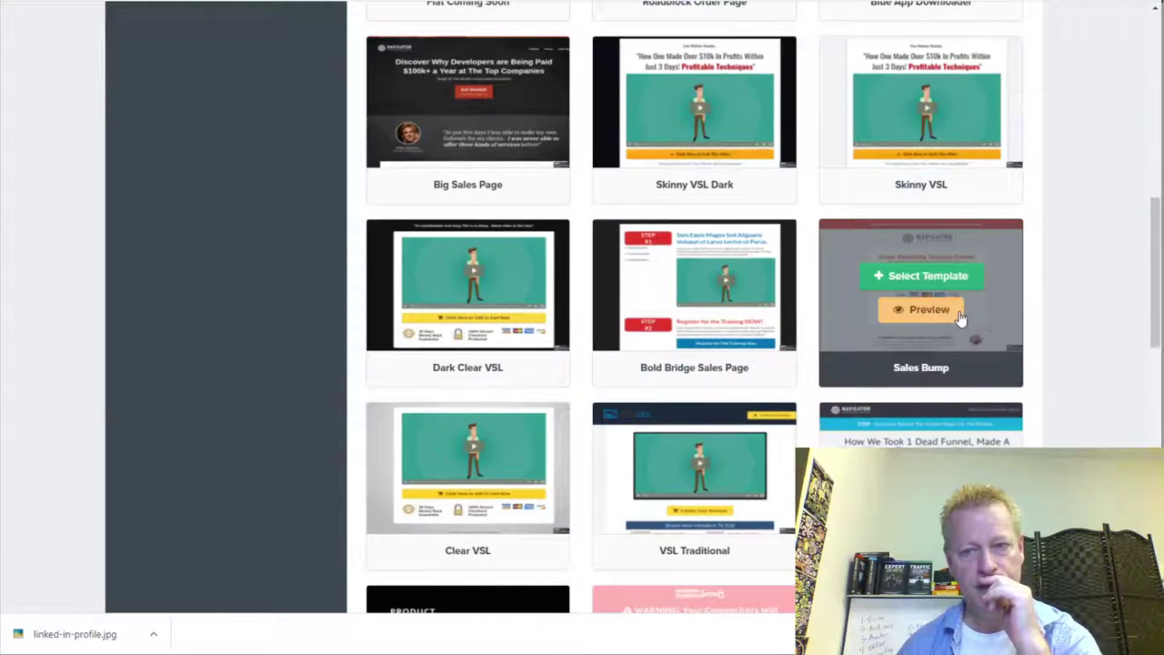
pyautogui.click(925, 314)
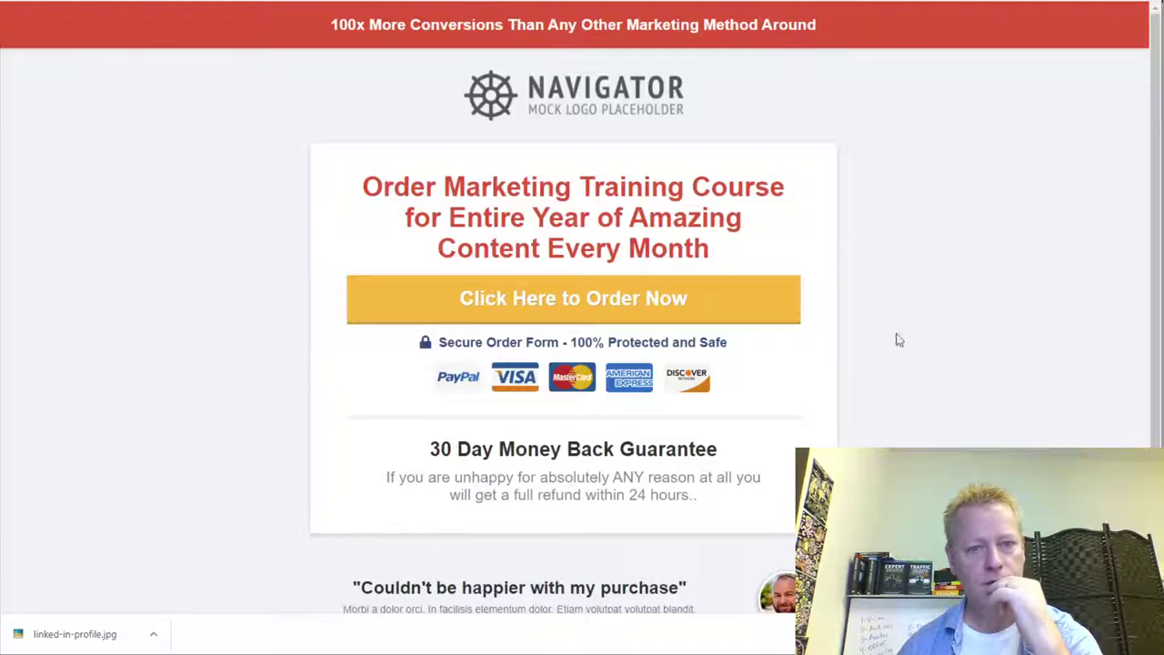
# Review the Sales Bump preview, close it, and scroll the gallery to Mother Funnel Application and Dark Sales Page
pyautogui.scroll(-2, 818, 428)
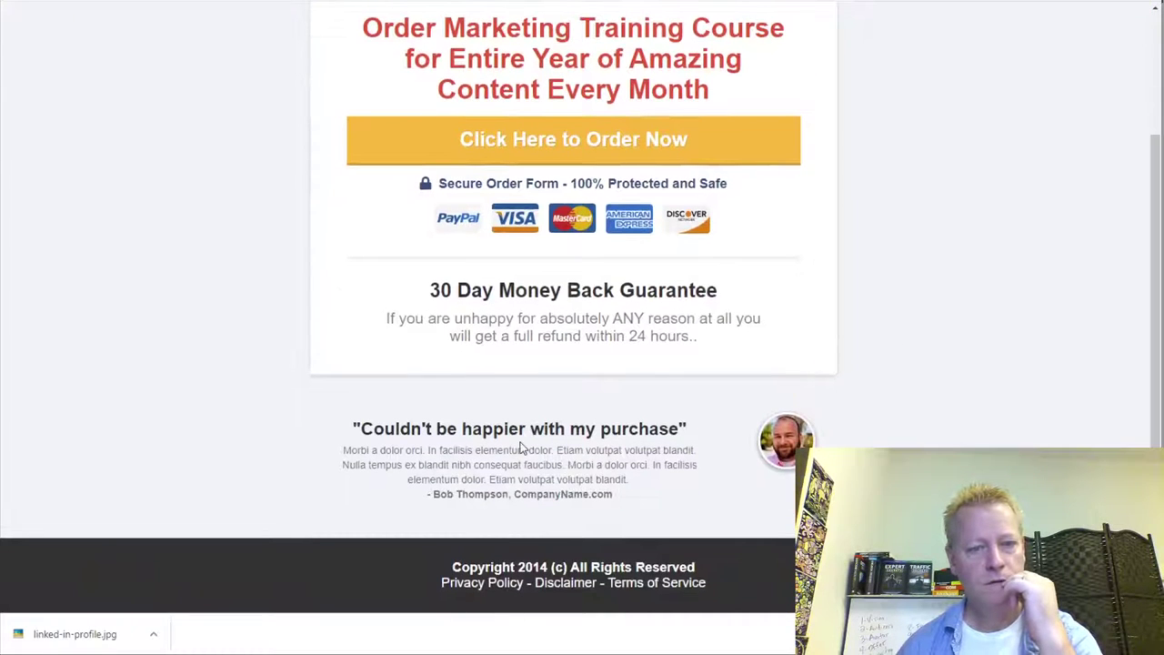
pyautogui.scroll(2, 870, 436)
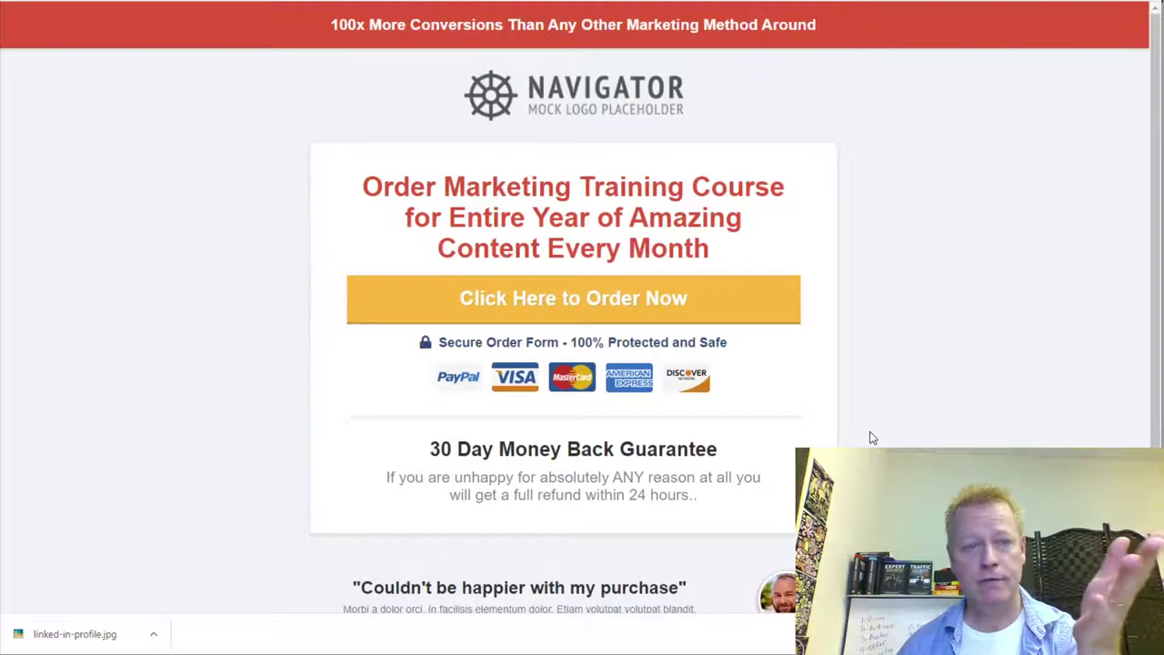
pyautogui.scroll(-2, 871, 439)
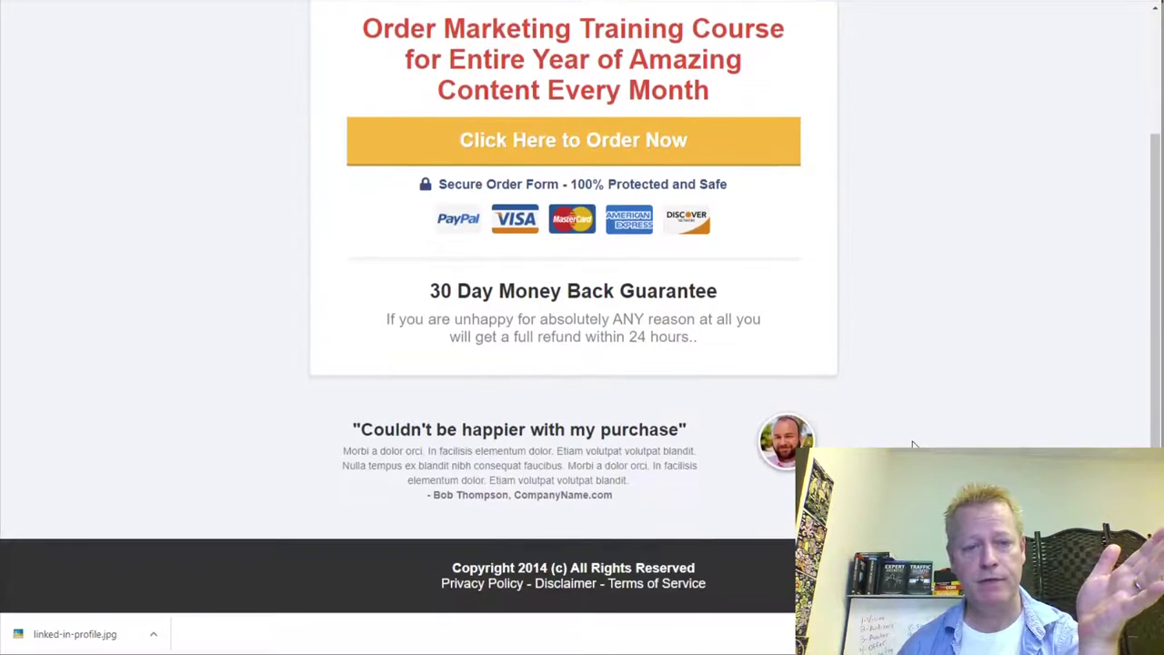
pyautogui.scroll(2, 914, 446)
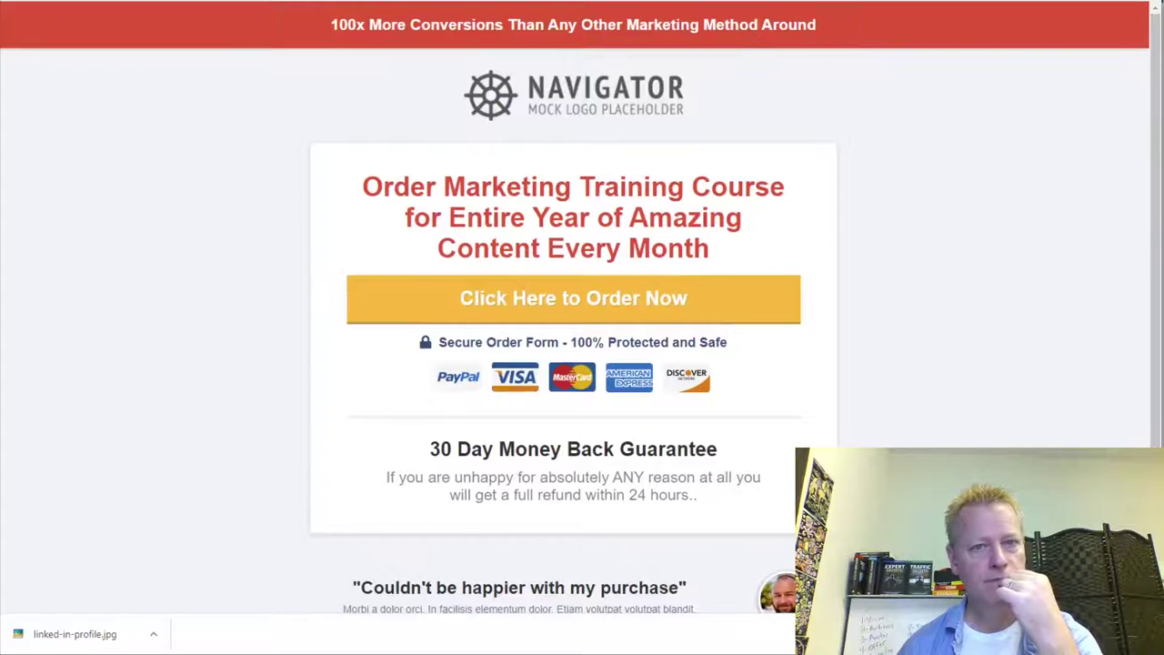
pyautogui.hotkey('ctrl', 'w')
pyautogui.scroll(-2, 1032, 410)
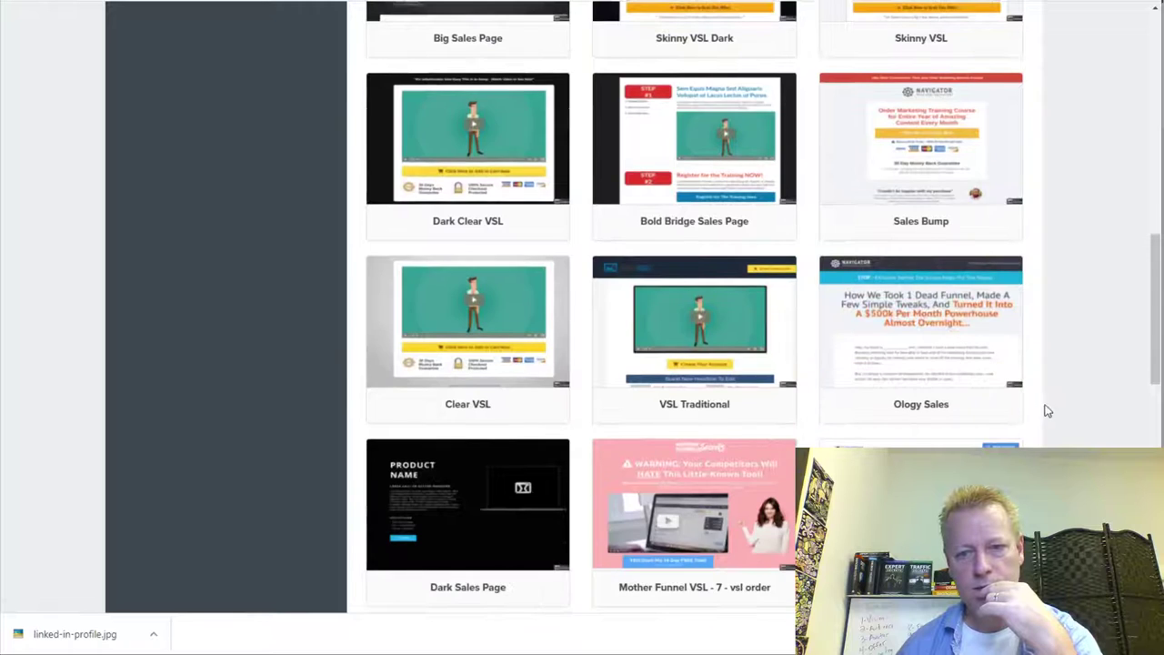
pyautogui.scroll(-2, 1084, 350)
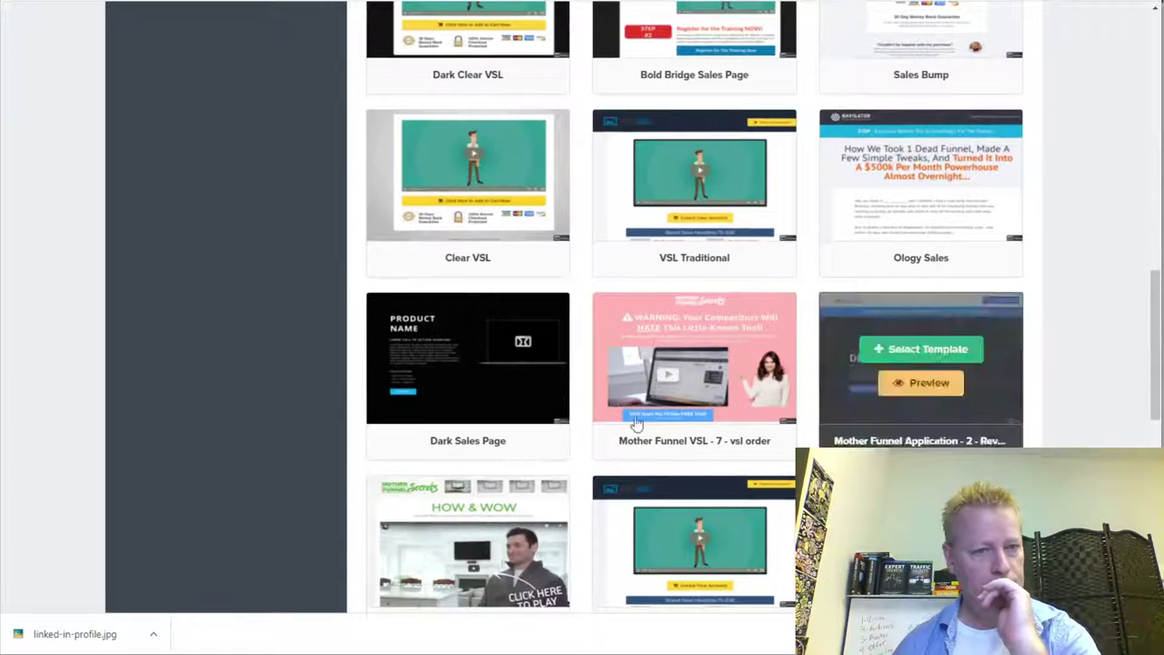
# Preview the Dark Sales Page template and close it
pyautogui.moveTo(483, 437)
pyautogui.click(467, 385)
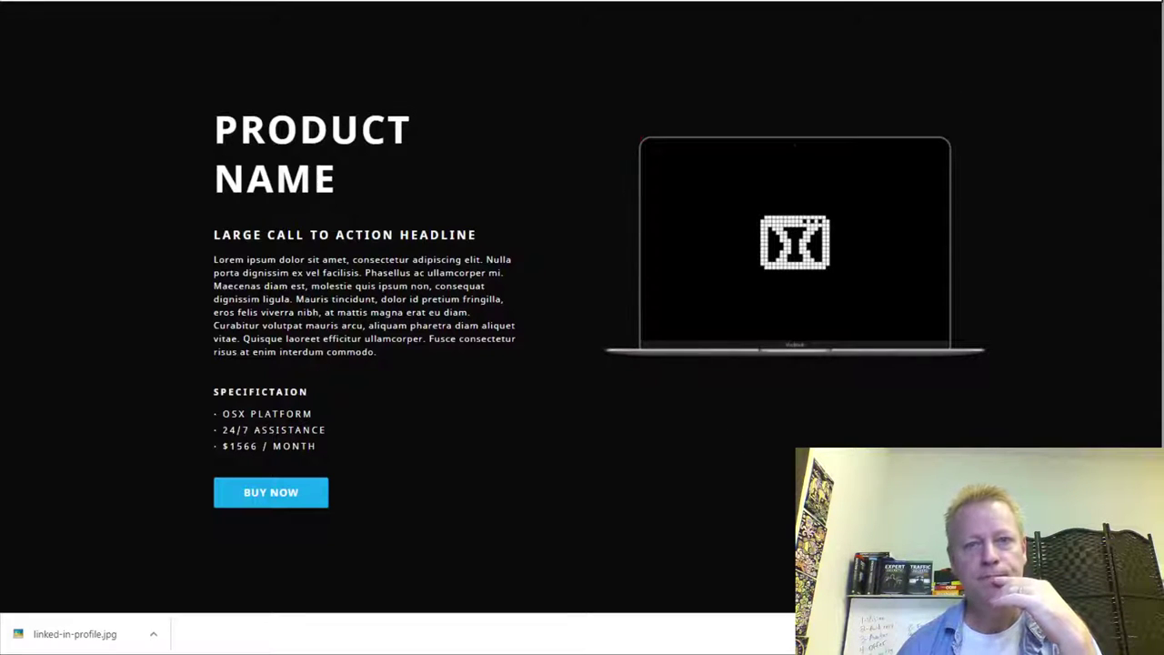
pyautogui.hotkey('ctrl', 'w')
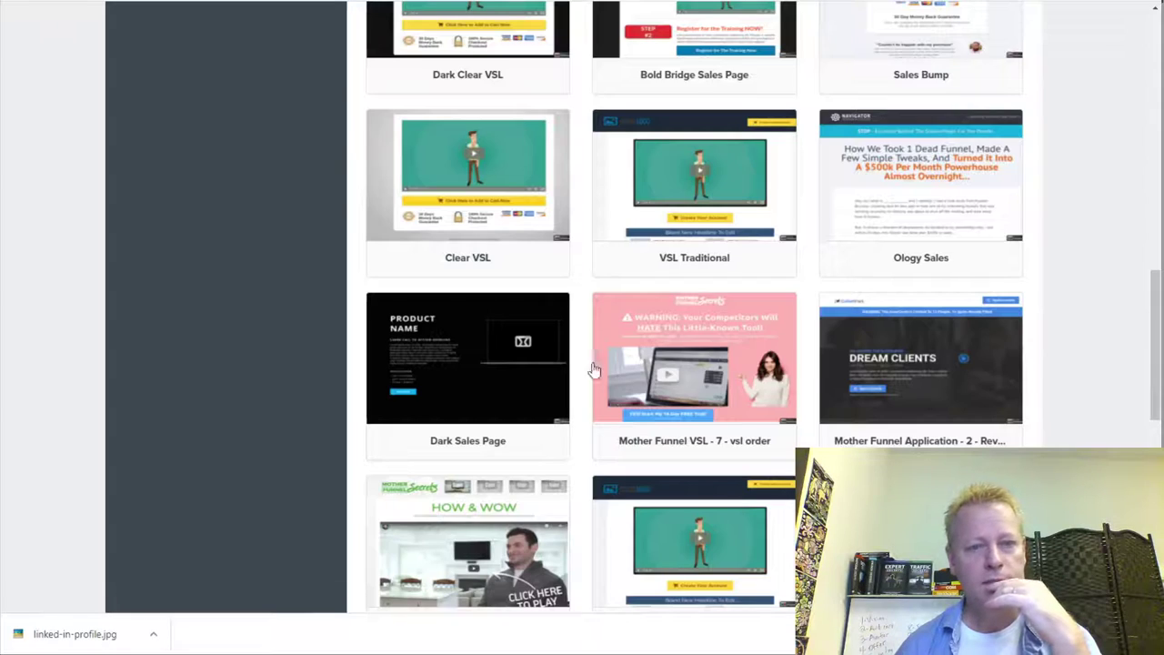
# Preview the Dream Clients application template, scroll through it, and close it
pyautogui.click(937, 391)
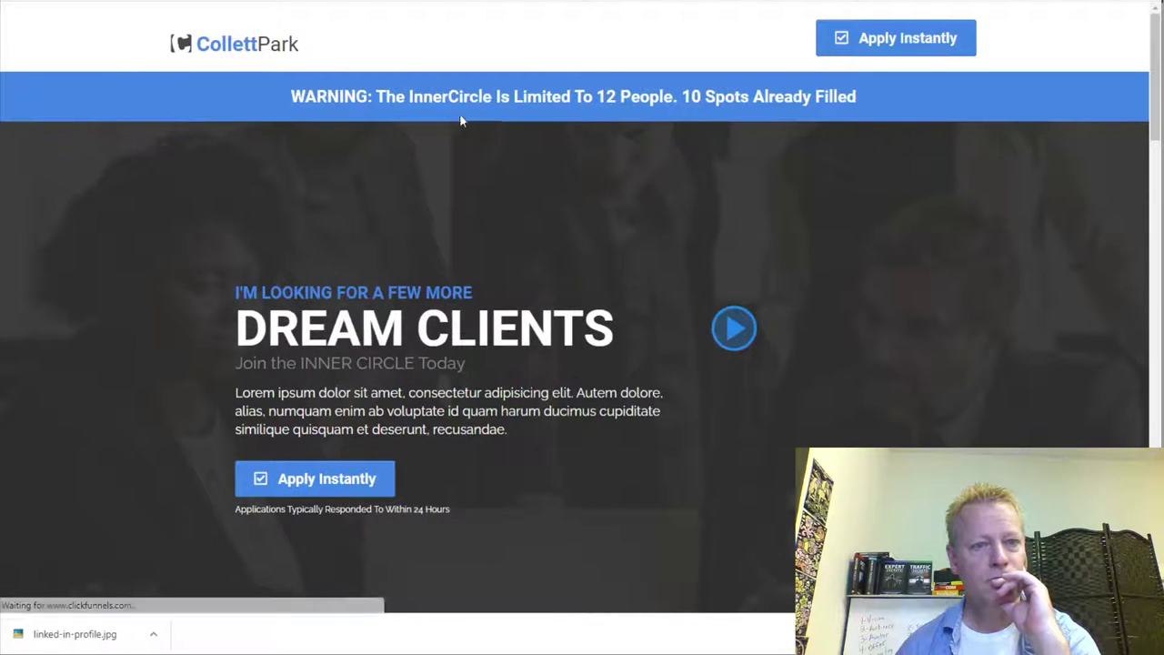
pyautogui.scroll(-7, 845, 289)
pyautogui.scroll(-9, 845, 290)
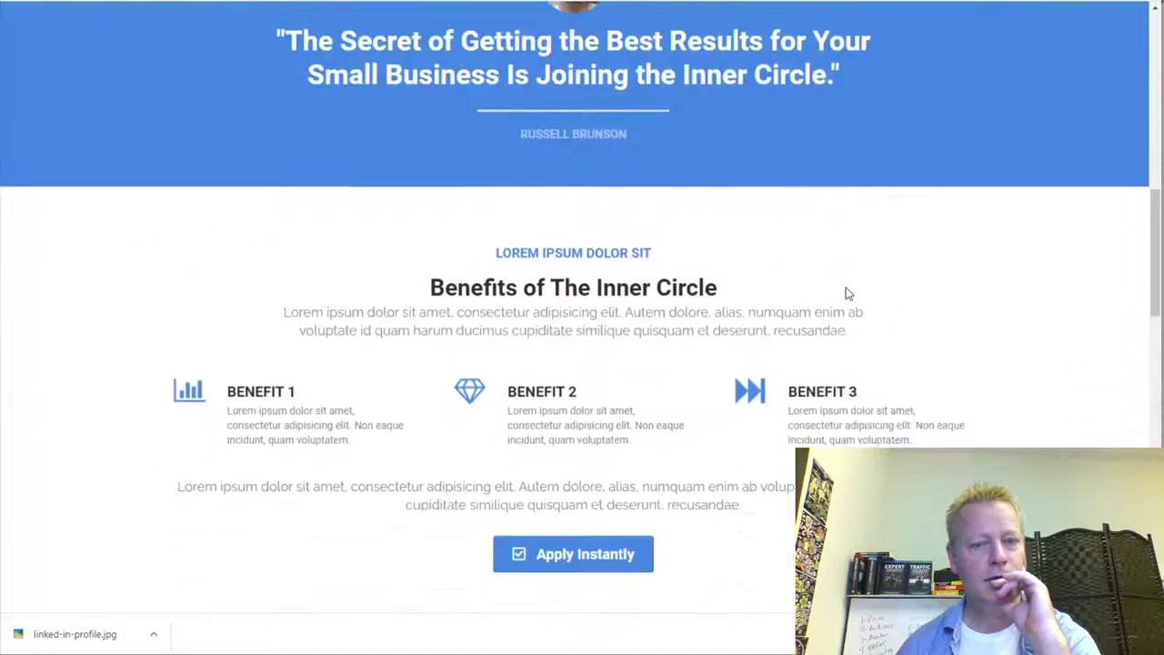
pyautogui.scroll(5, 847, 296)
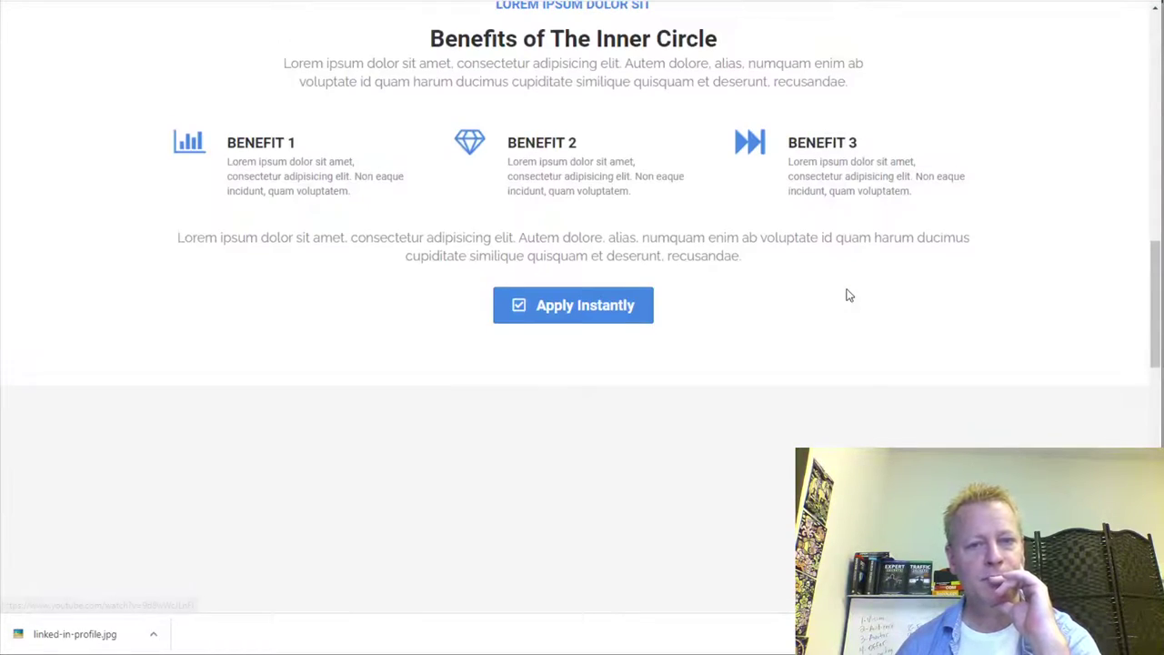
pyautogui.scroll(10, 893, 311)
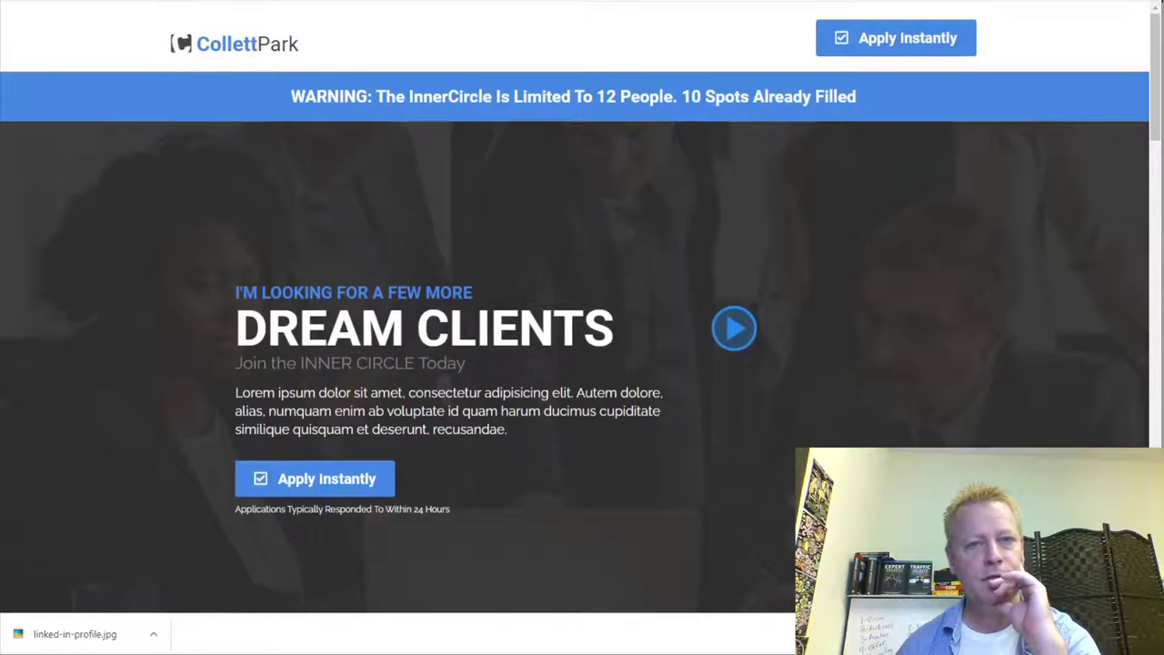
pyautogui.hotkey('ctrl', 'w')
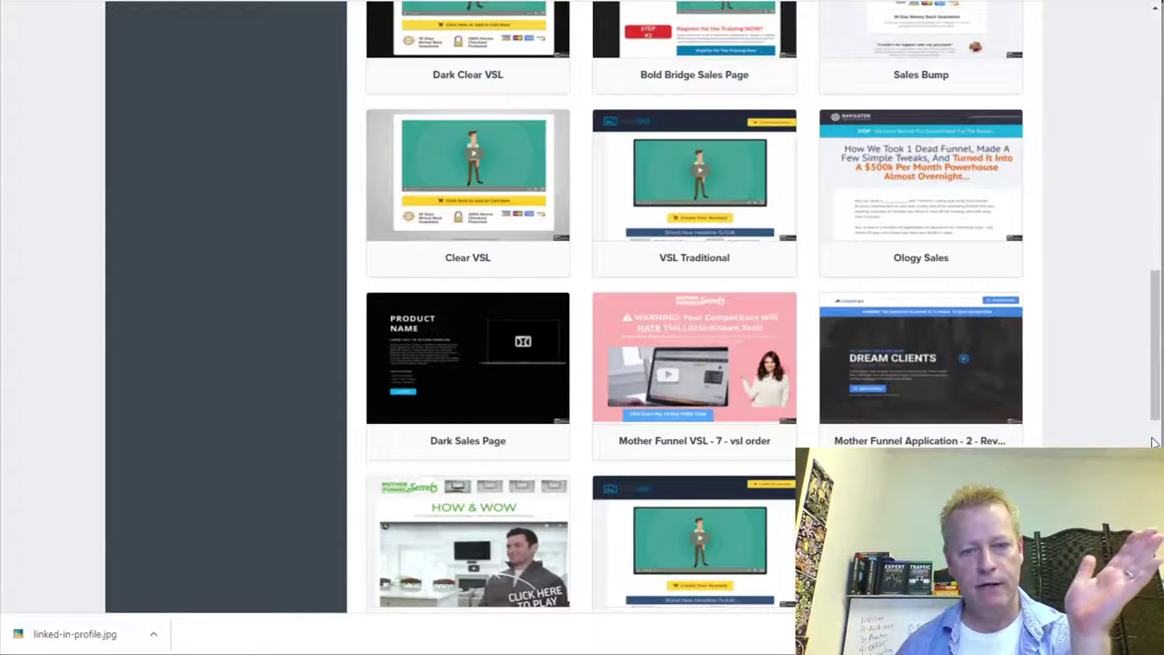
# Scroll back up and preview the Email Marketing Launch Page template again
pyautogui.scroll(3, 1128, 391)
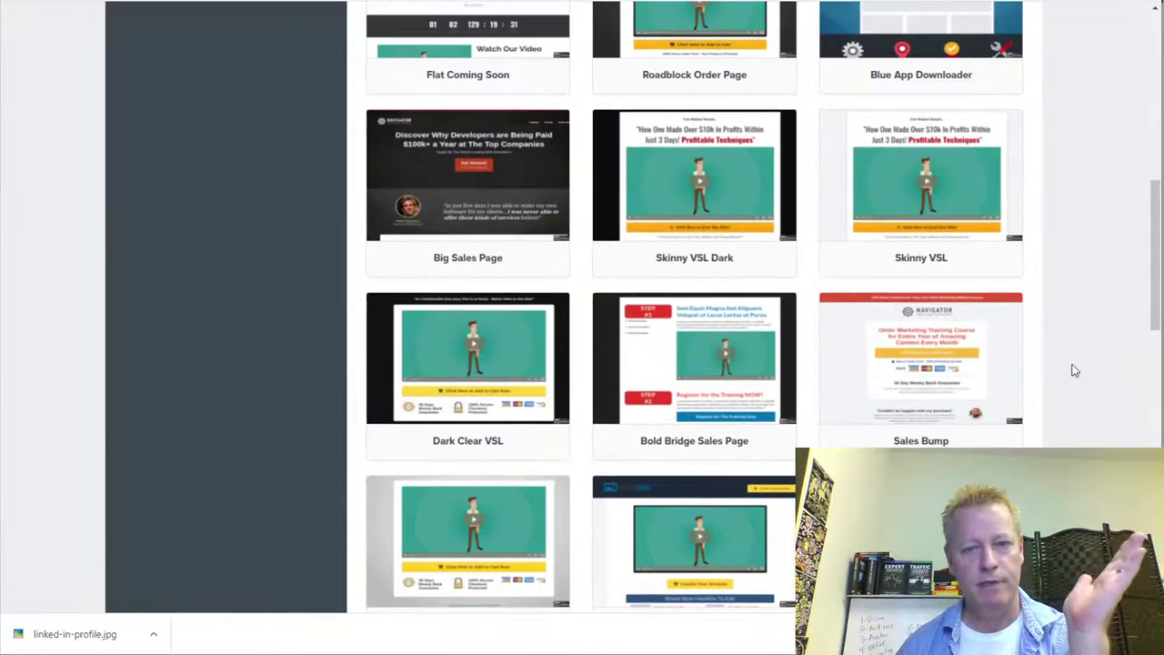
pyautogui.scroll(4, 1072, 369)
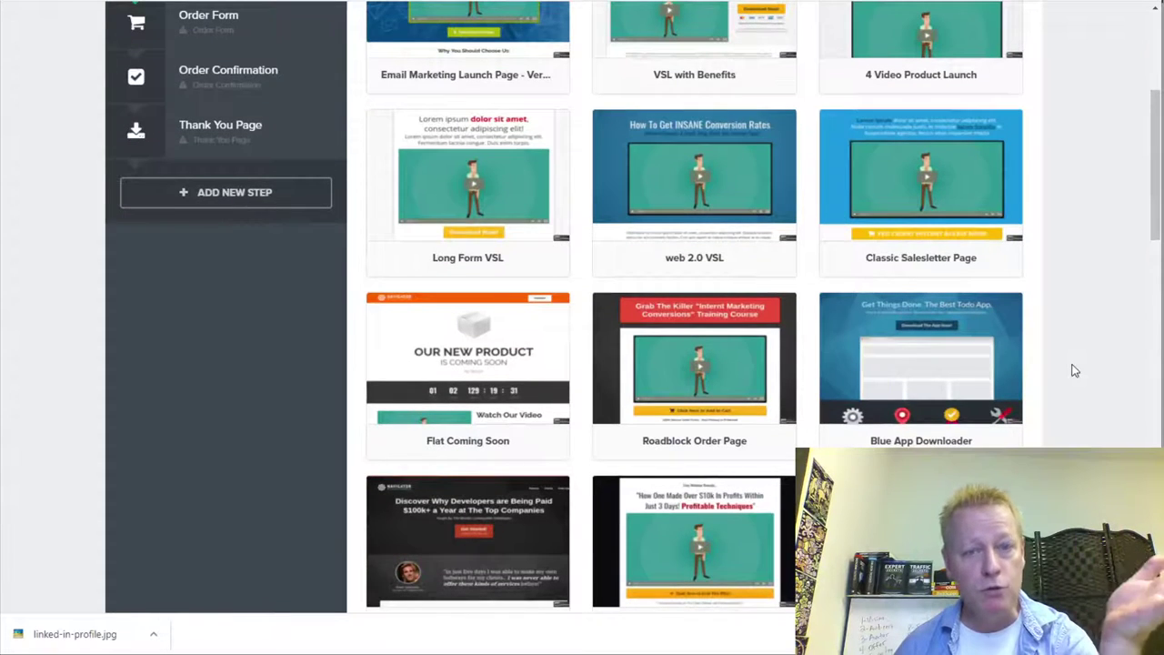
pyautogui.scroll(1, 1074, 370)
pyautogui.scroll(3, 1074, 370)
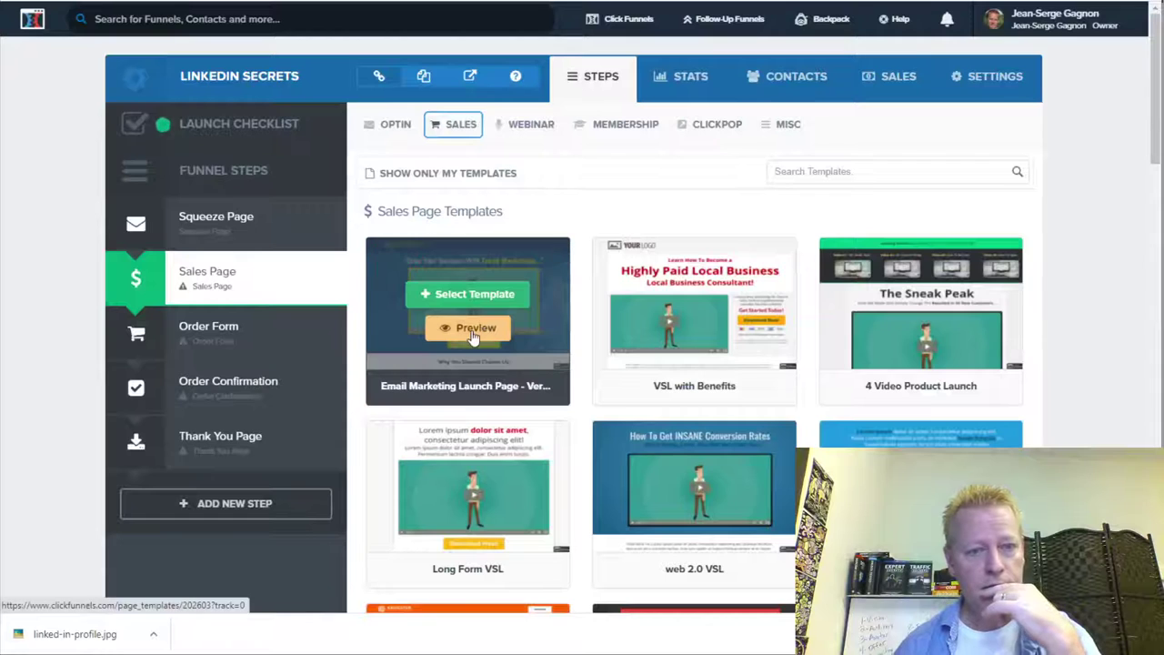
pyautogui.click(490, 327)
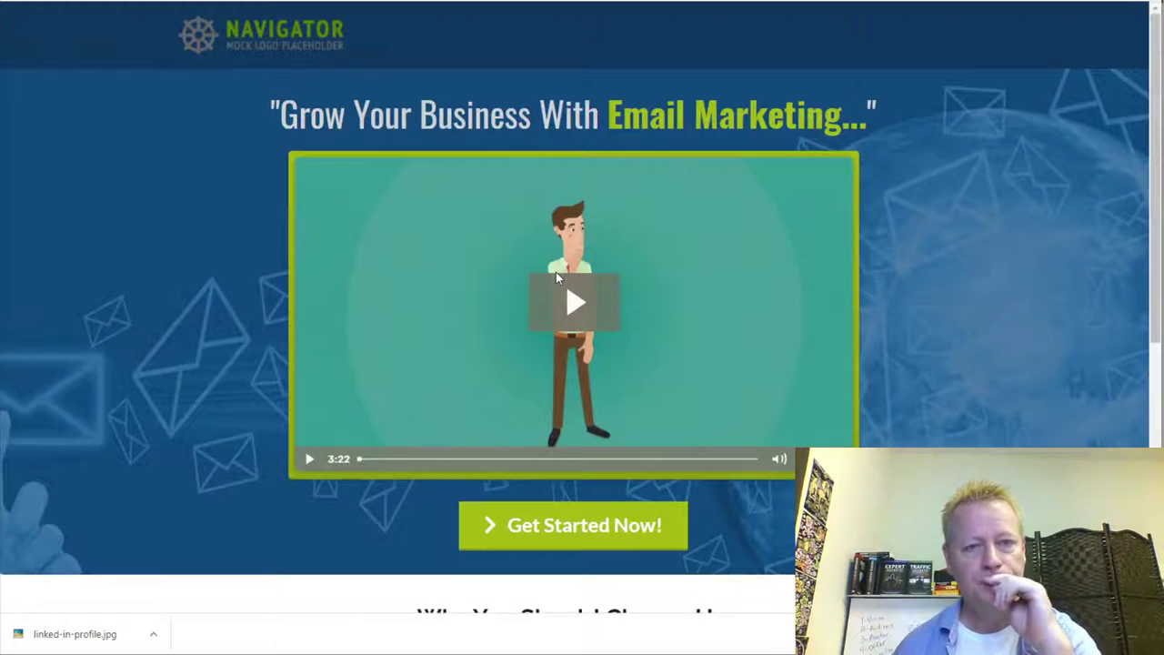
# Scroll the Email Marketing Launch Page preview and close it
pyautogui.scroll(-5, 897, 382)
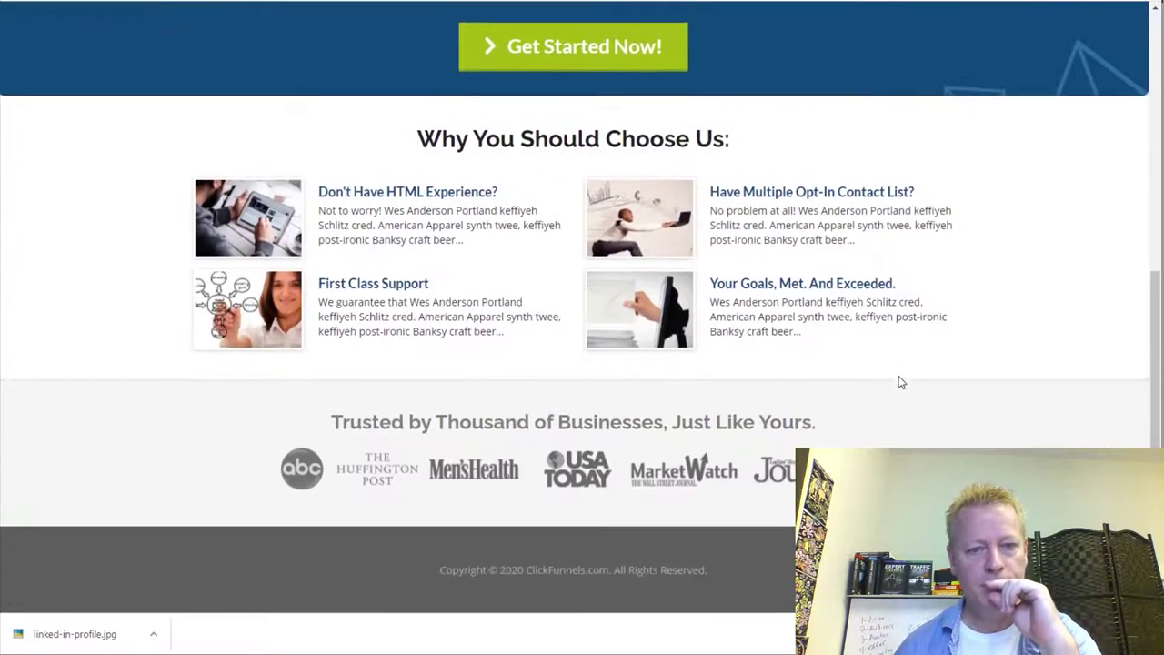
pyautogui.scroll(5, 891, 385)
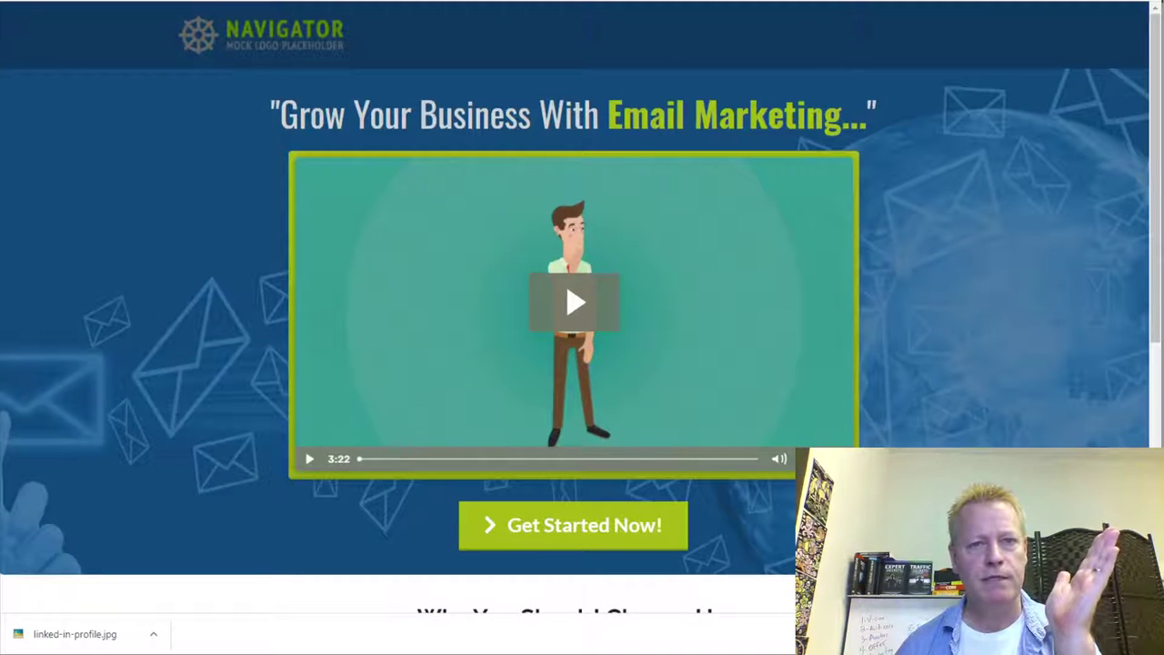
pyautogui.hotkey('ctrl', 'w')
# Find the Sales Bump card in the gallery and select it for the Sales Page step
pyautogui.scroll(-3, 783, 378)
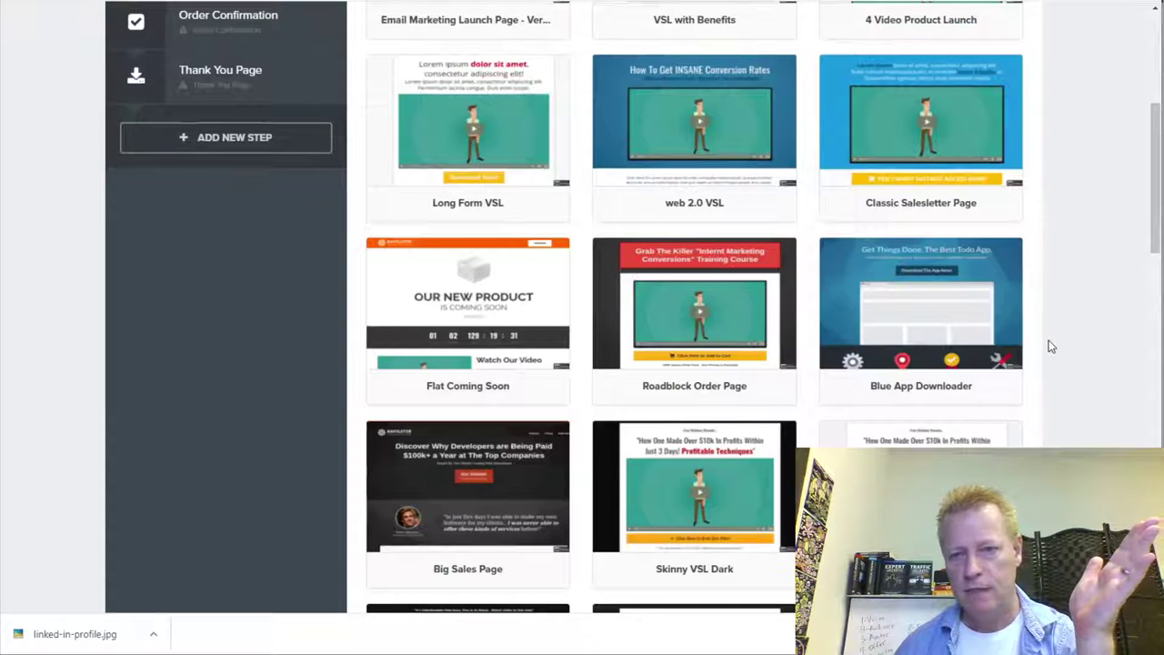
pyautogui.scroll(1, 1050, 345)
pyautogui.scroll(-3, 1051, 346)
pyautogui.scroll(-1, 1050, 345)
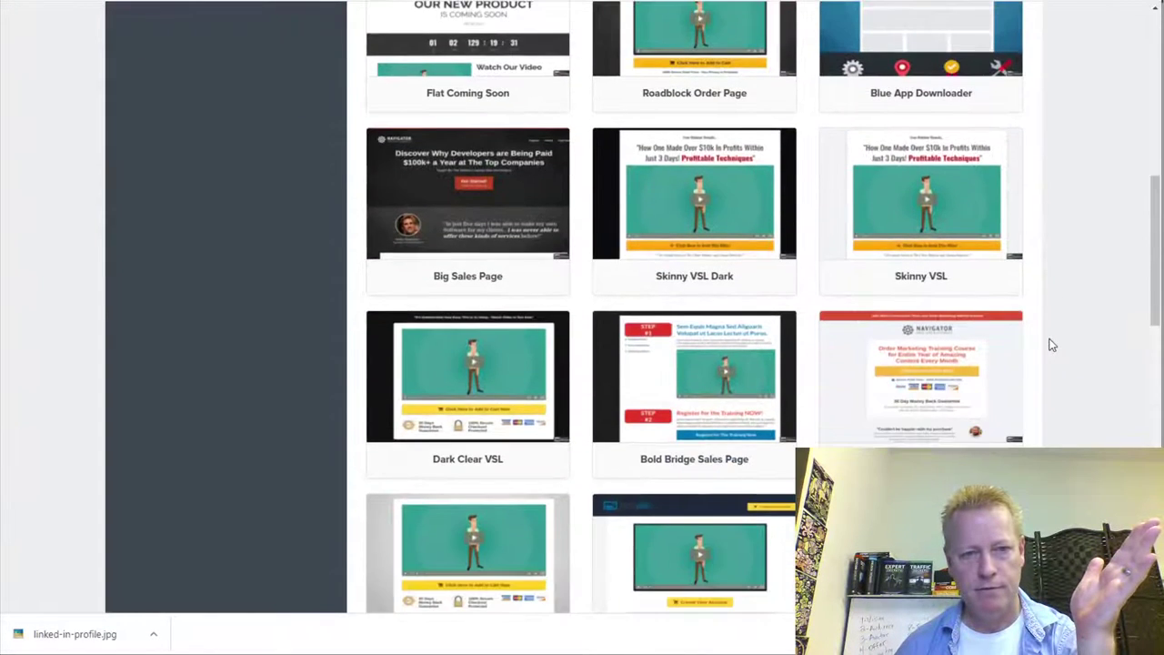
pyautogui.scroll(-3, 1050, 346)
pyautogui.scroll(2, 1050, 345)
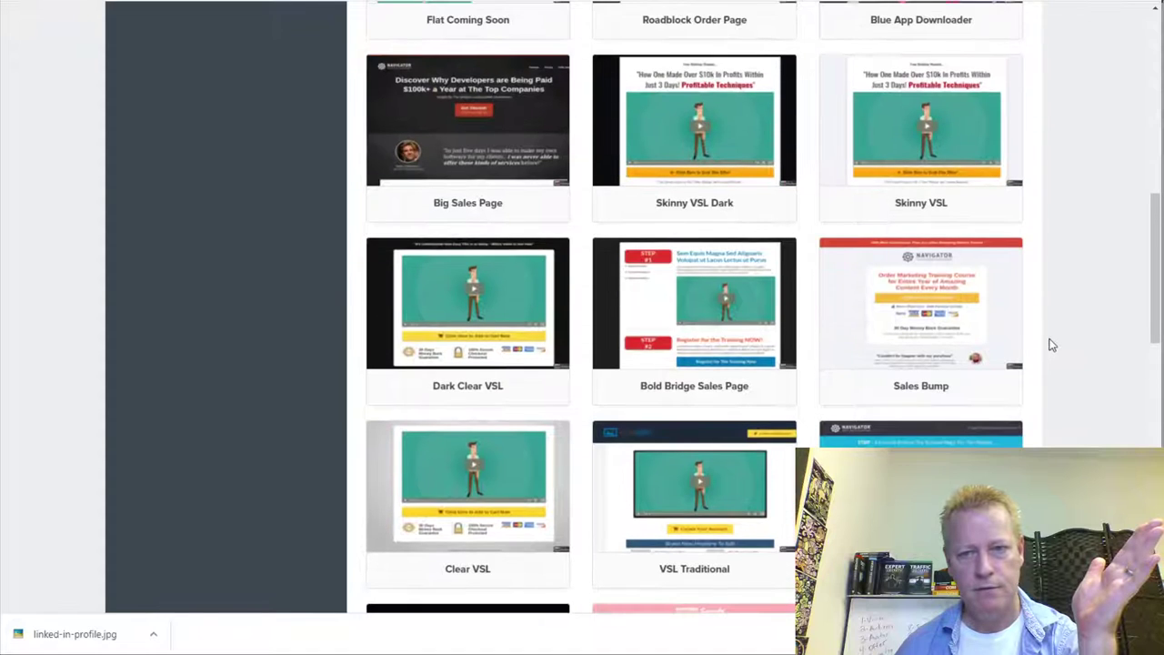
pyautogui.moveTo(928, 355)
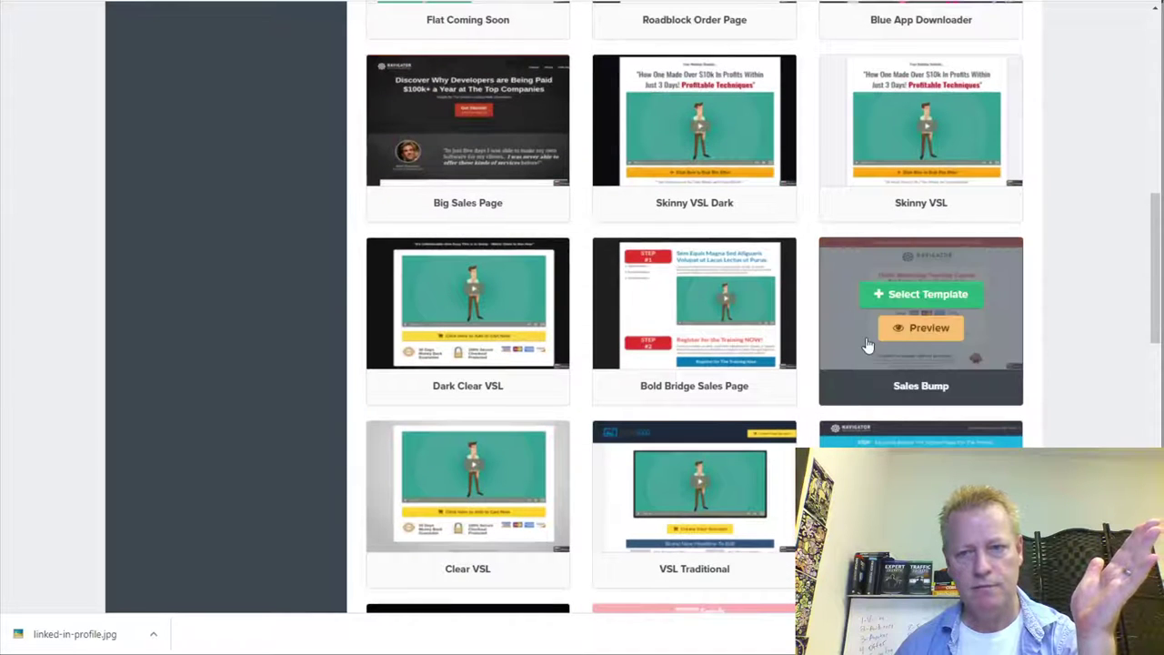
pyautogui.click(930, 296)
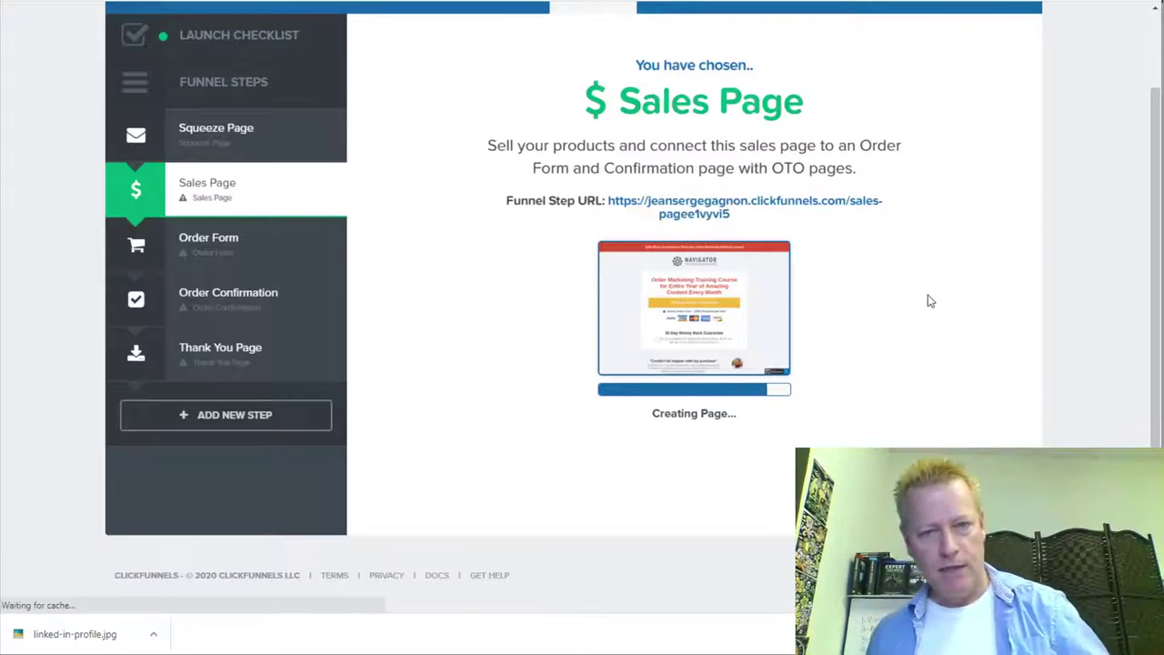
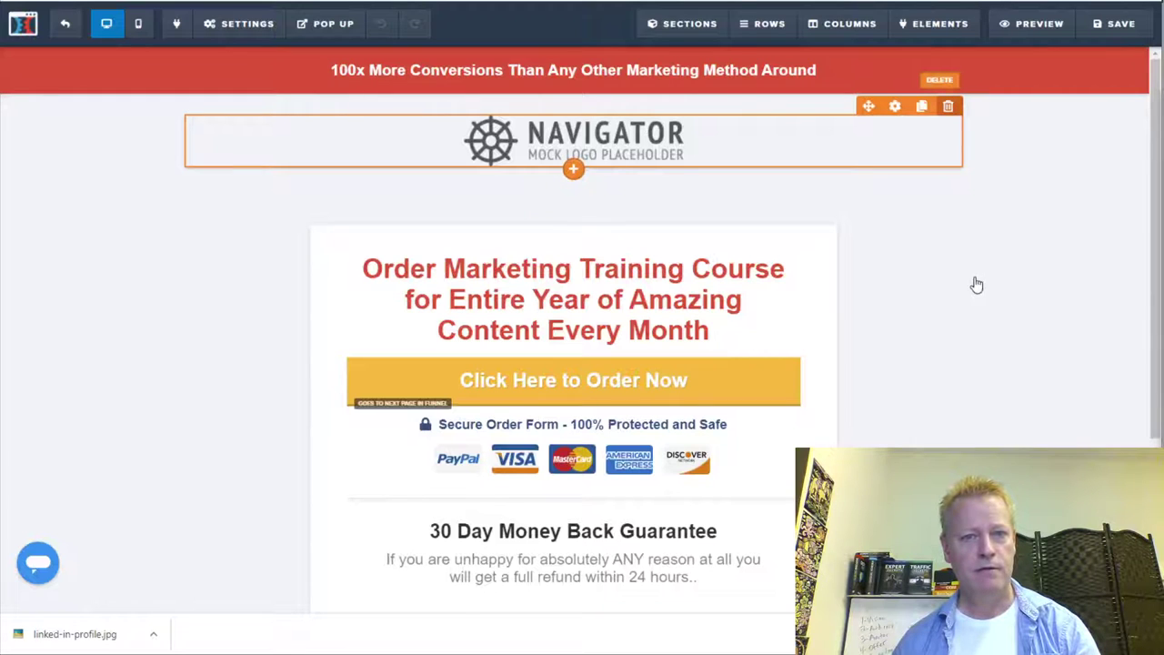
# Delete the Navigator logo image from the page top and close the Save as Template panel
pyautogui.click(650, 50)
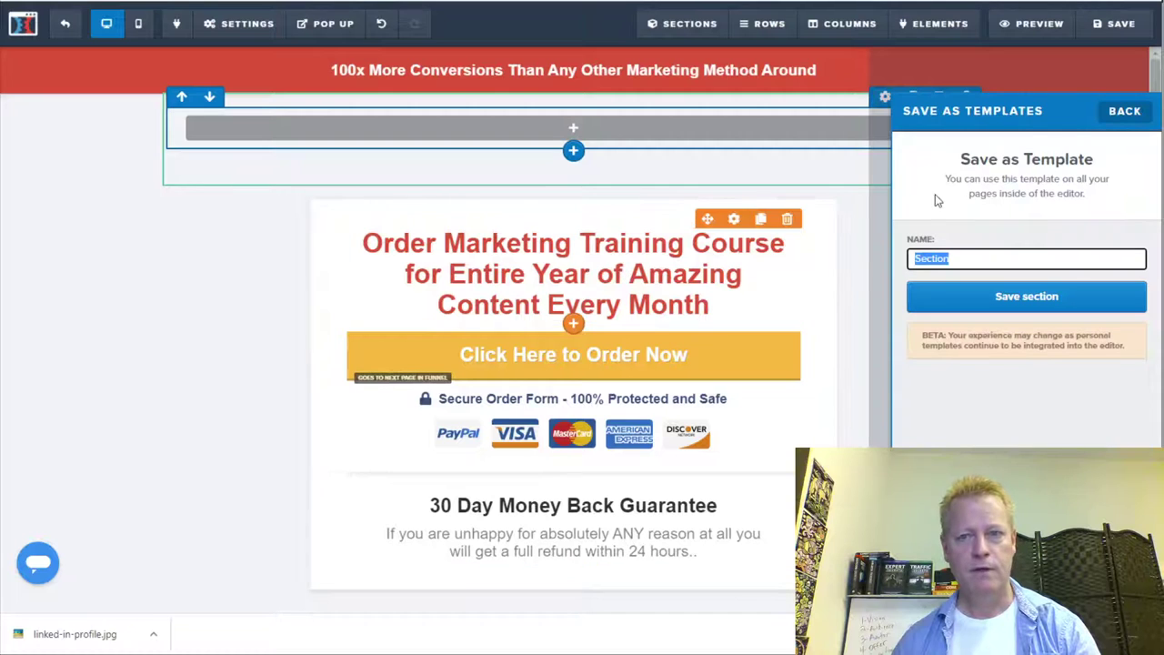
pyautogui.click(1124, 111)
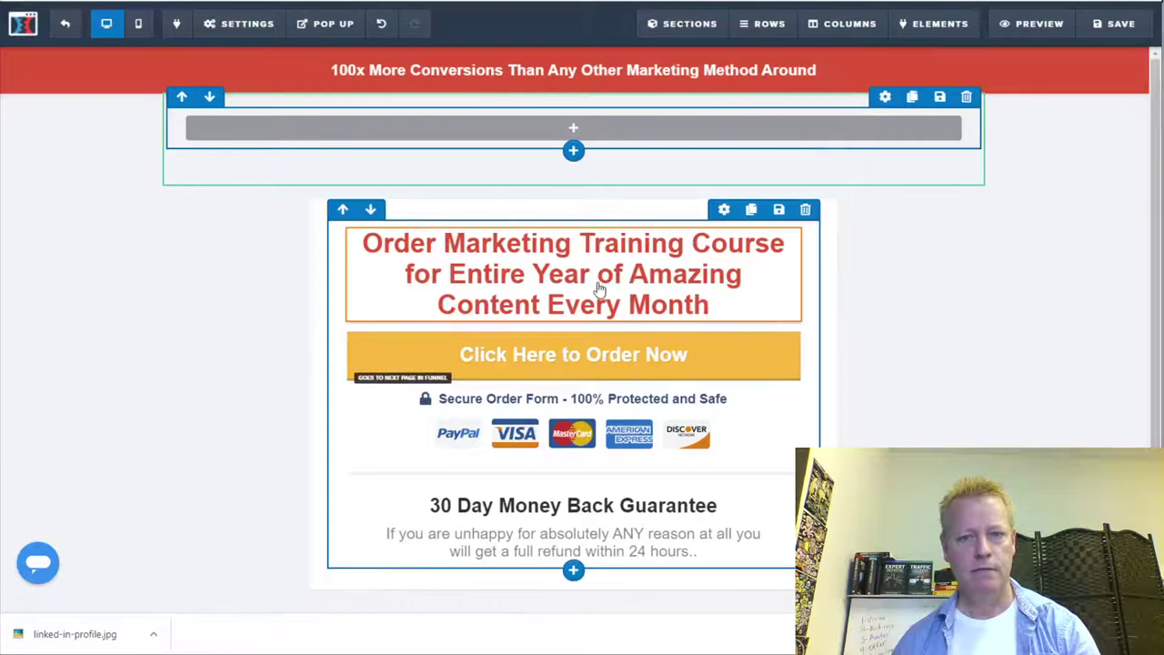
# Replace the red headline with 'Awesome, check your email for link to LinkedIn Profile Secrets course'
pyautogui.click(538, 255)
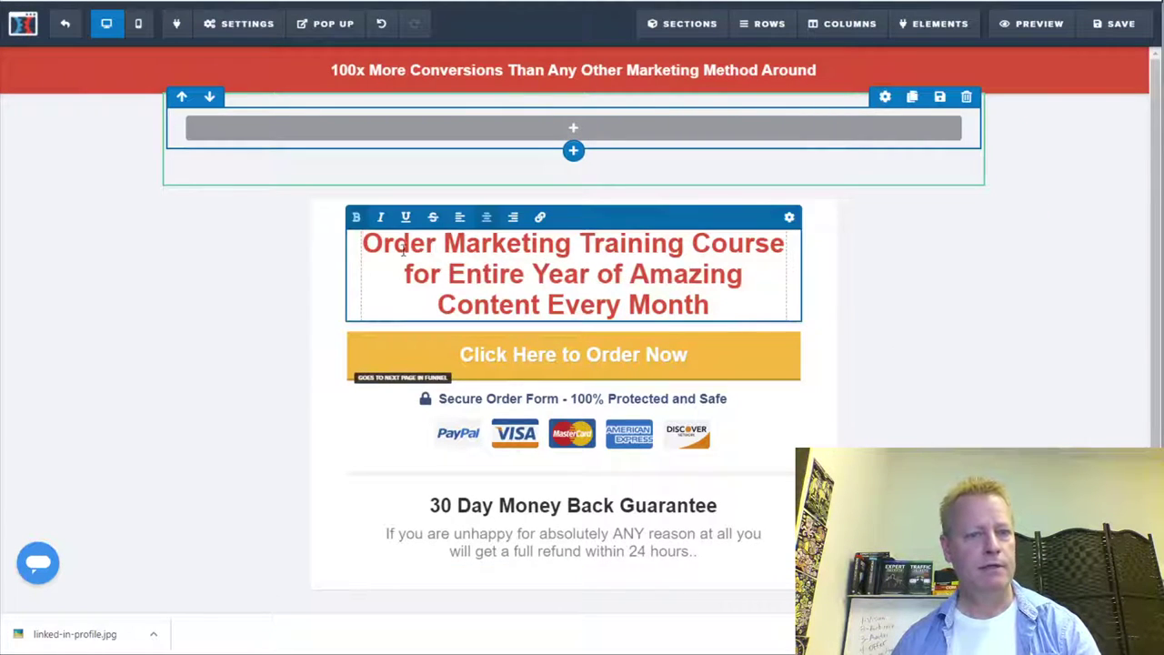
pyautogui.moveTo(372, 241); pyautogui.dragTo(738, 312)
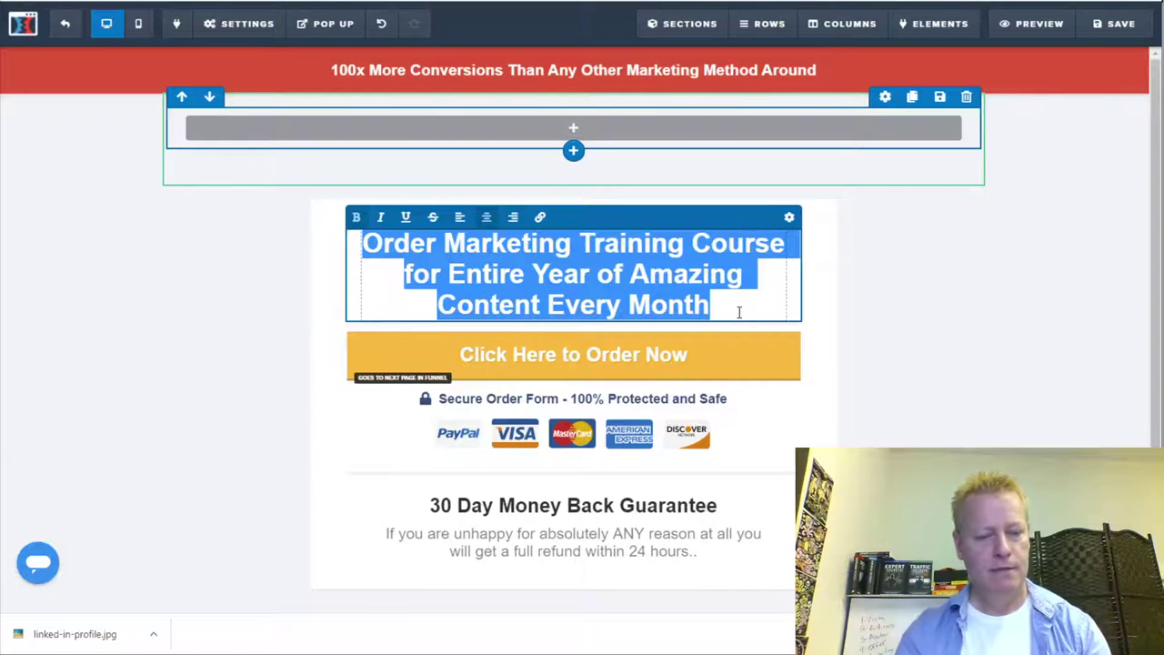
pyautogui.write('Awesome')
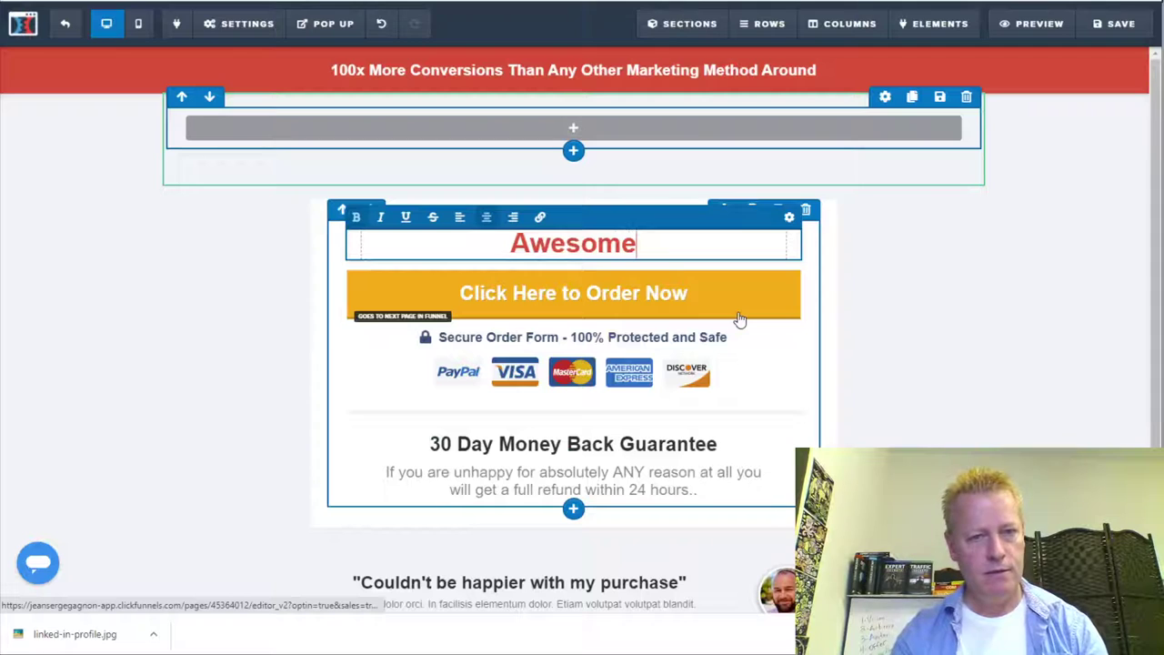
pyautogui.write(', ')
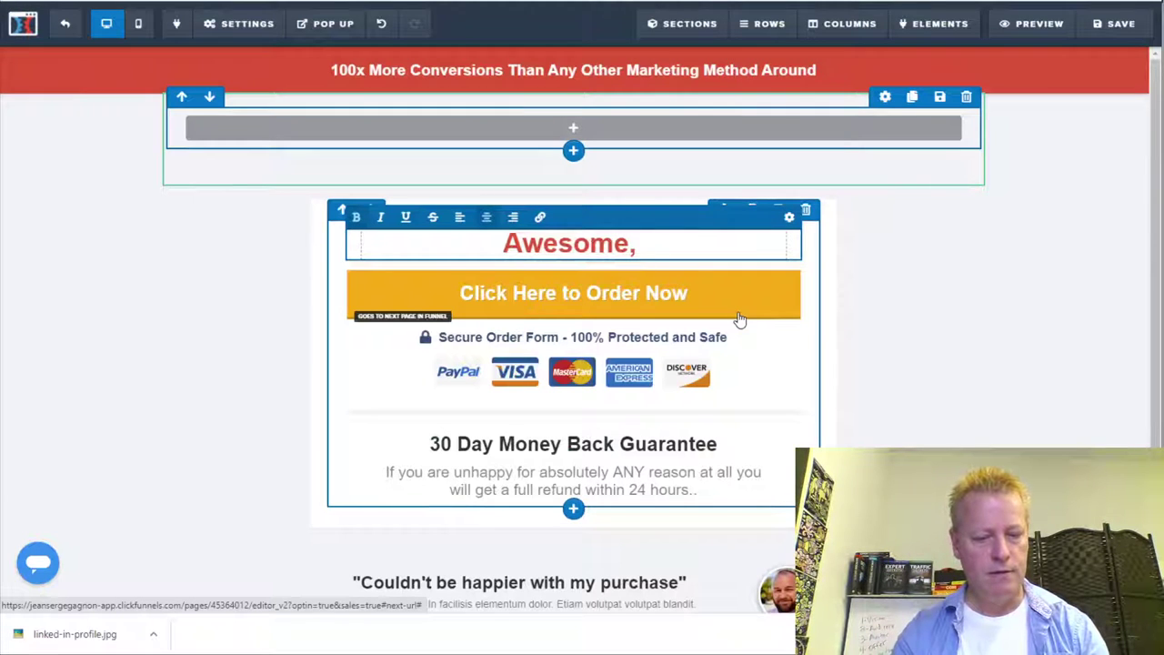
pyautogui.write('check yout e')
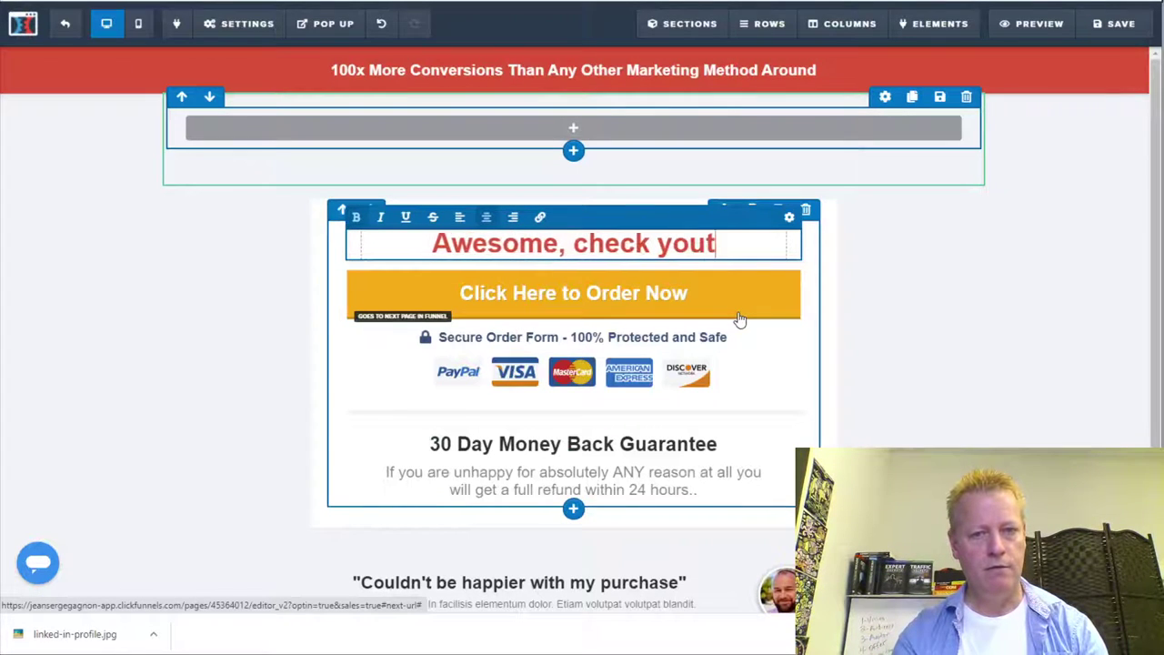
pyautogui.press('BackSpace')
pyautogui.press('BackSpace')
pyautogui.press('BackSpace')
pyautogui.write('r email')
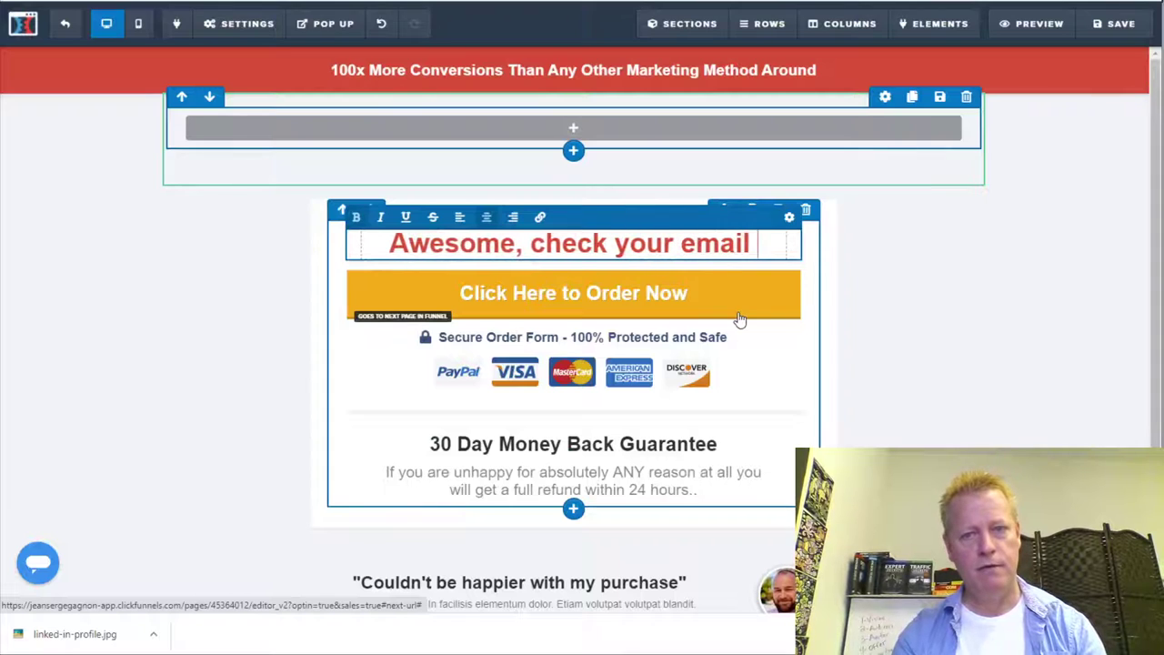
pyautogui.write(' for link to ')
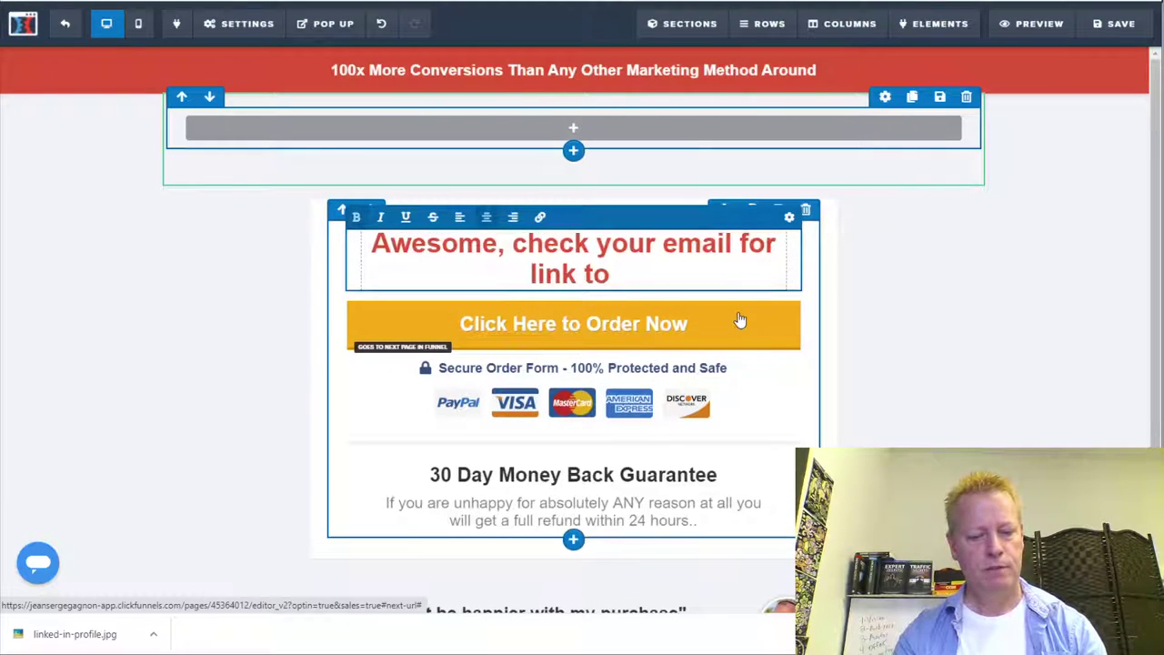
pyautogui.write('Linked')
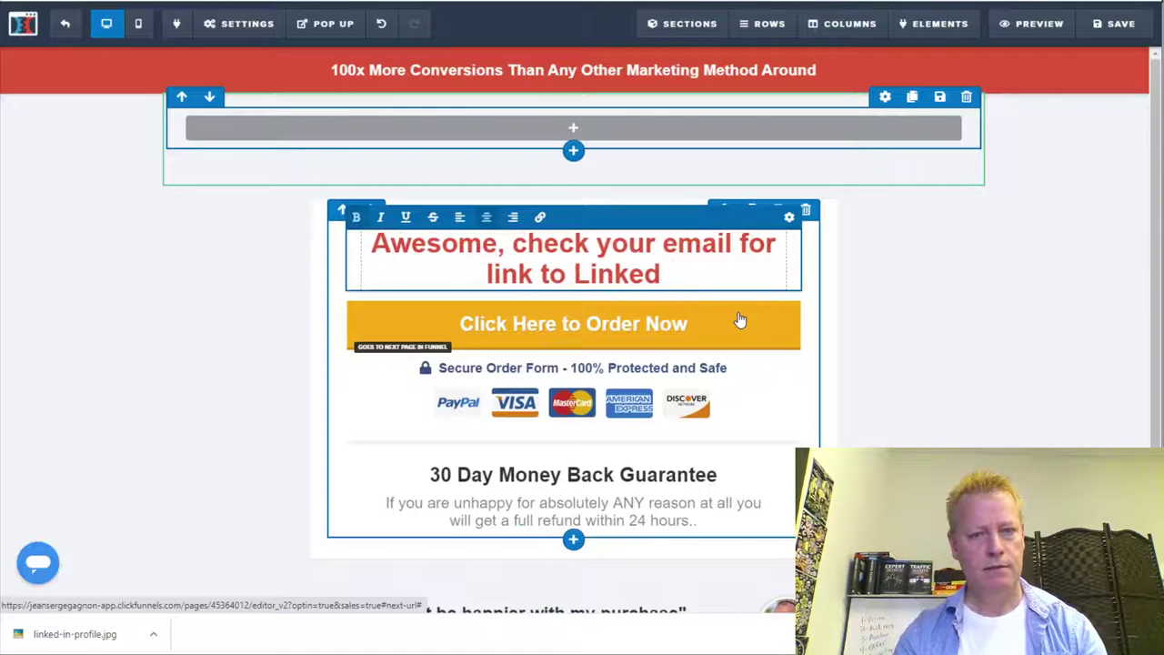
pyautogui.write('In ')
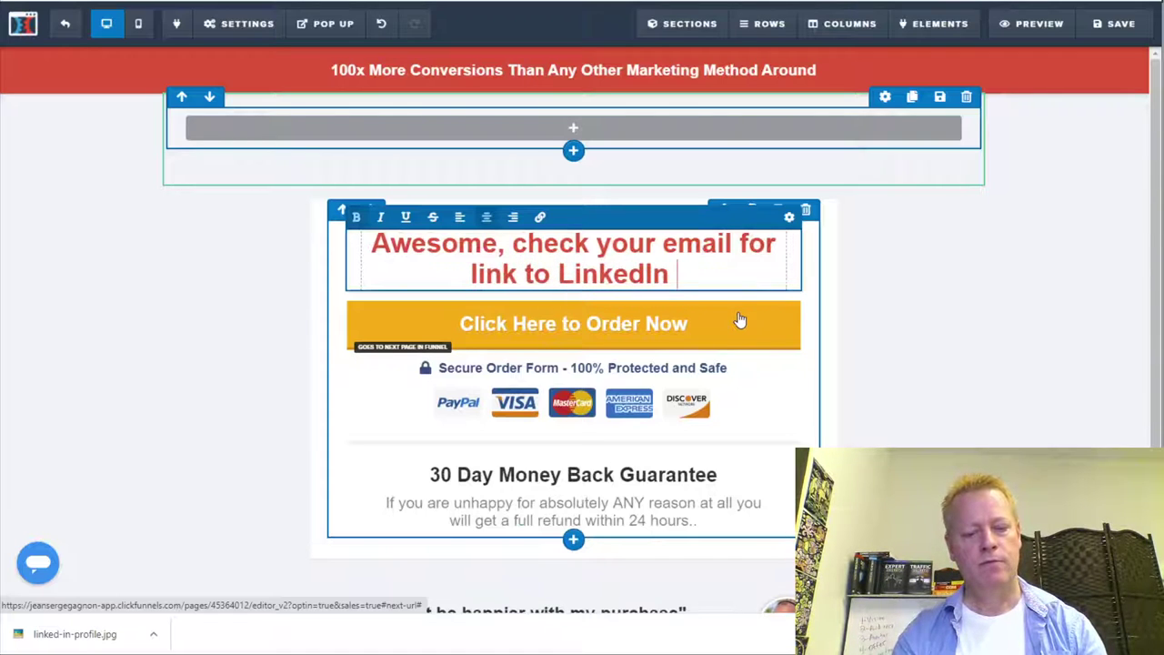
pyautogui.write('Profile Secrets course')
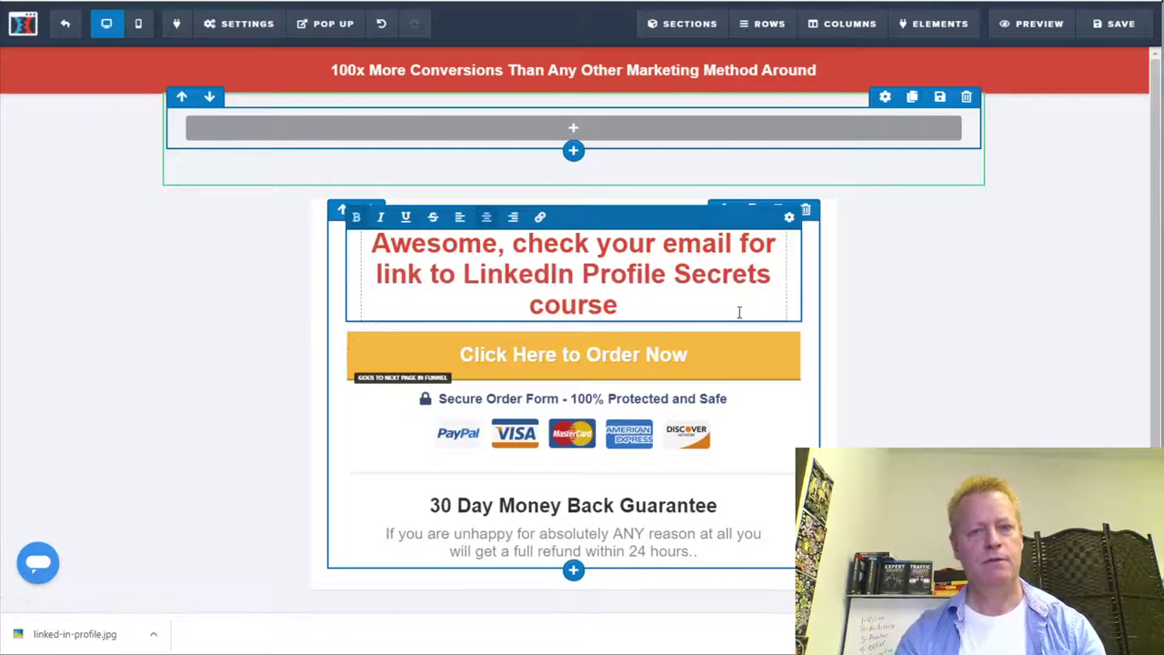
pyautogui.press('Return')
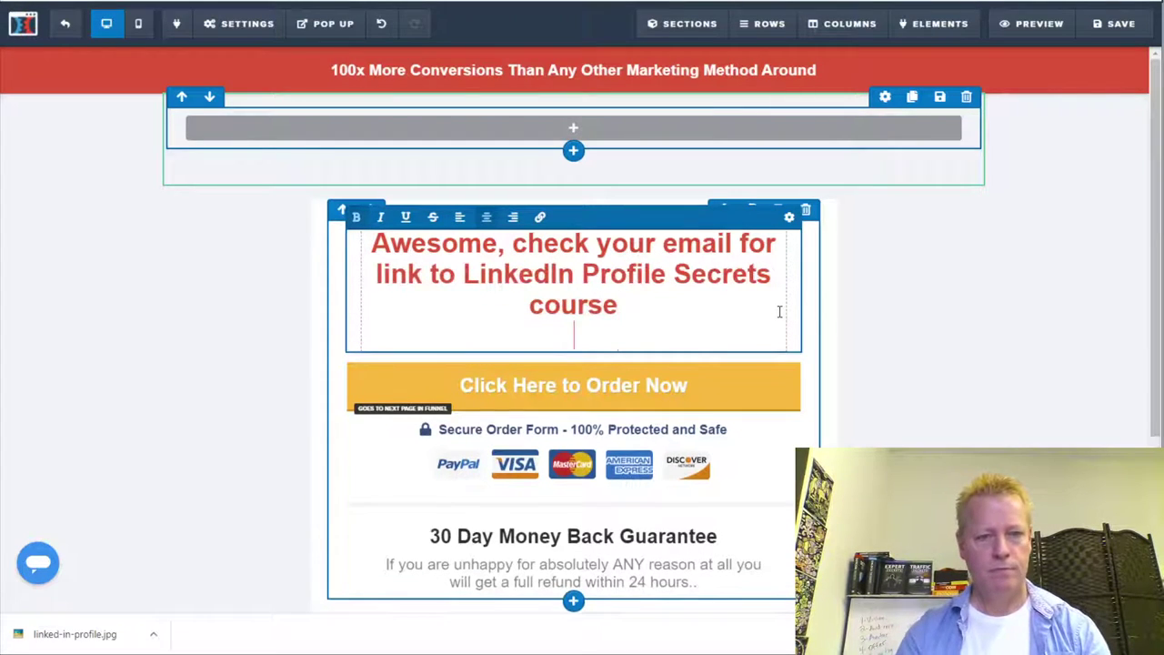
pyautogui.press('Return')
# Add the line 'WAIT! Check this amazing deal out before you leave' below it
pyautogui.write('WAIT! Your w')
pyautogui.press('BackSpace')
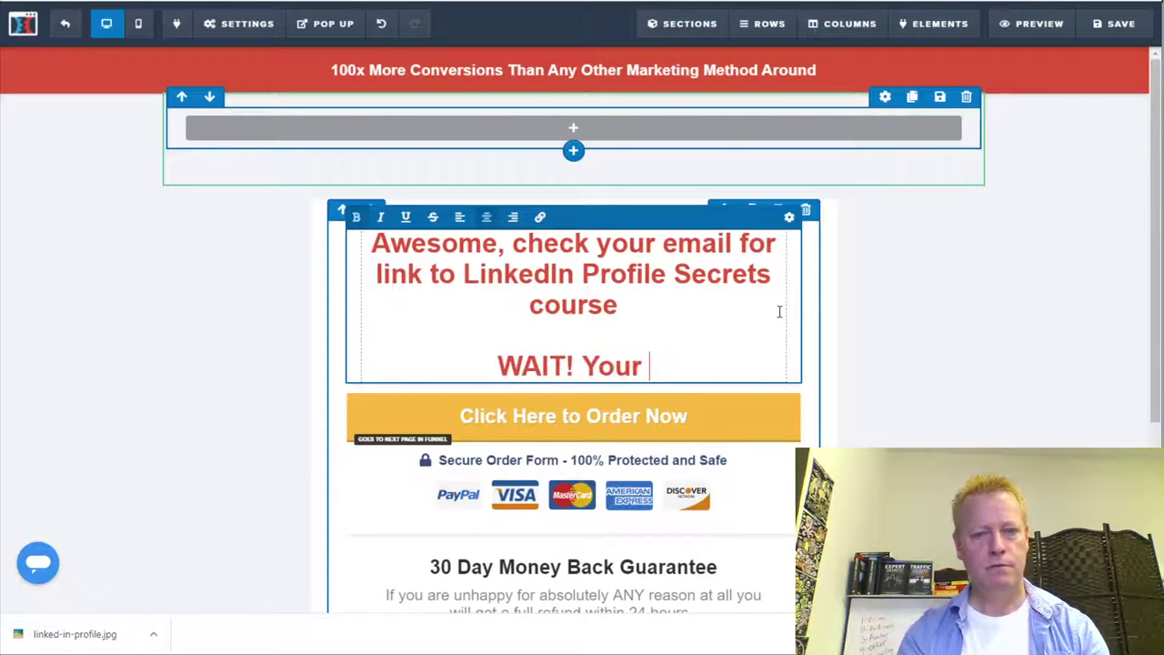
pyautogui.press('BackSpace')
pyautogui.press('BackSpace')
pyautogui.press('BackSpace')
pyautogui.press('BackSpace')
pyautogui.press('BackSpace')
pyautogui.write('Check this out')
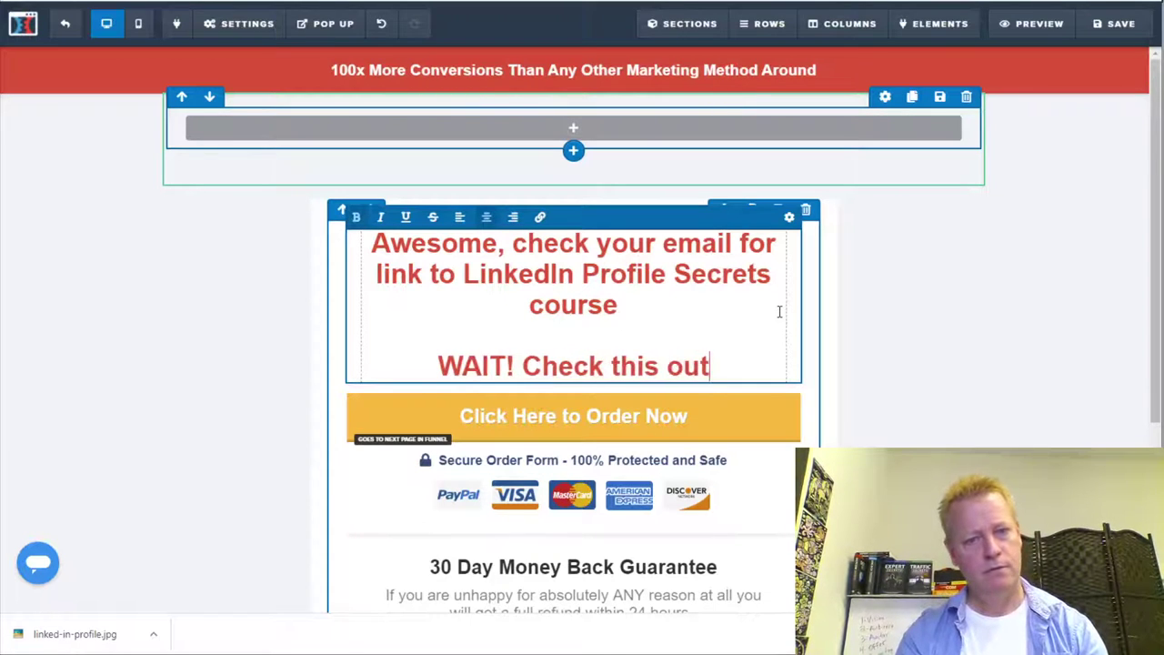
pyautogui.press('BackSpace')
pyautogui.press('BackSpace')
pyautogui.press('BackSpace')
pyautogui.write('a')
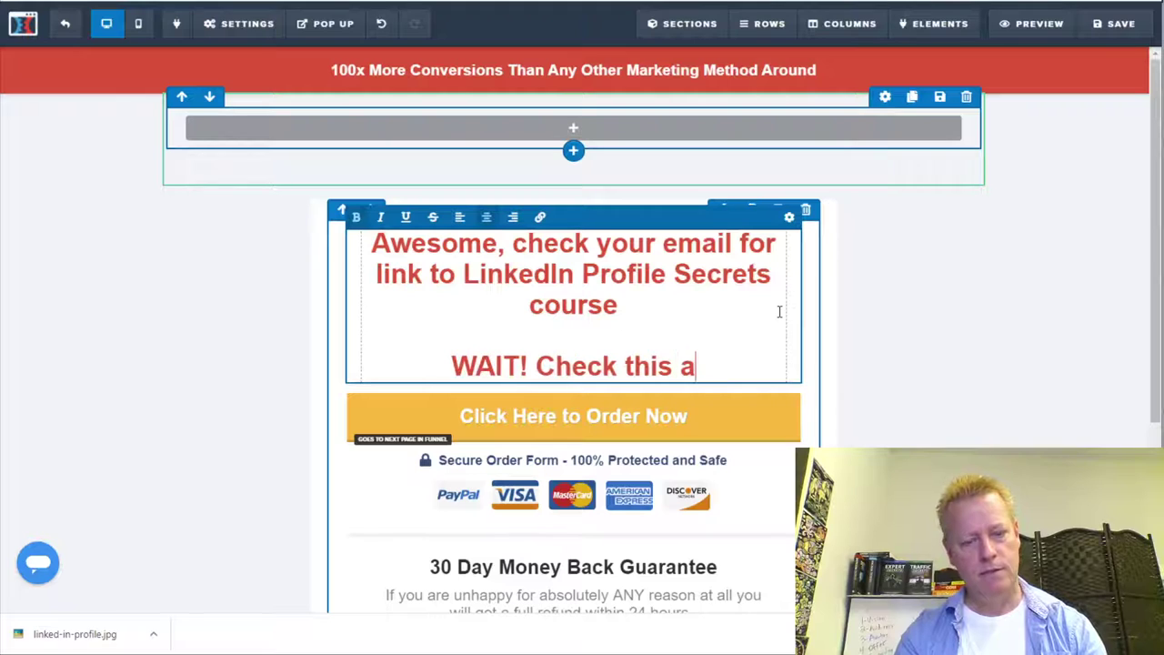
pyautogui.write('mazing dea')
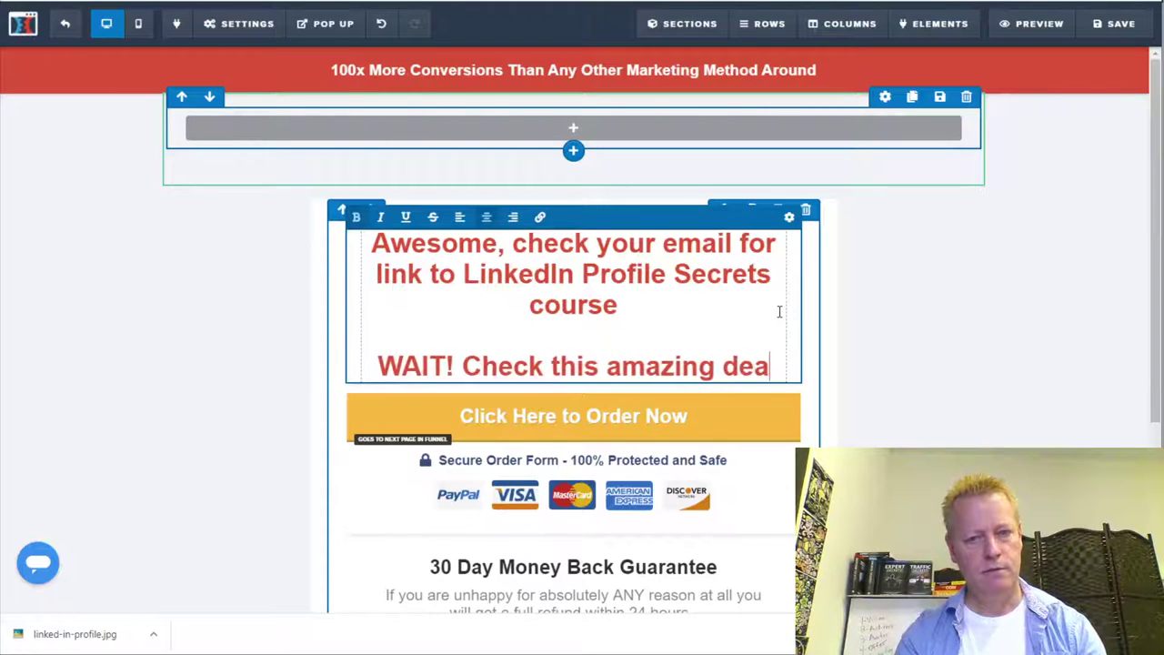
pyautogui.write('l o')
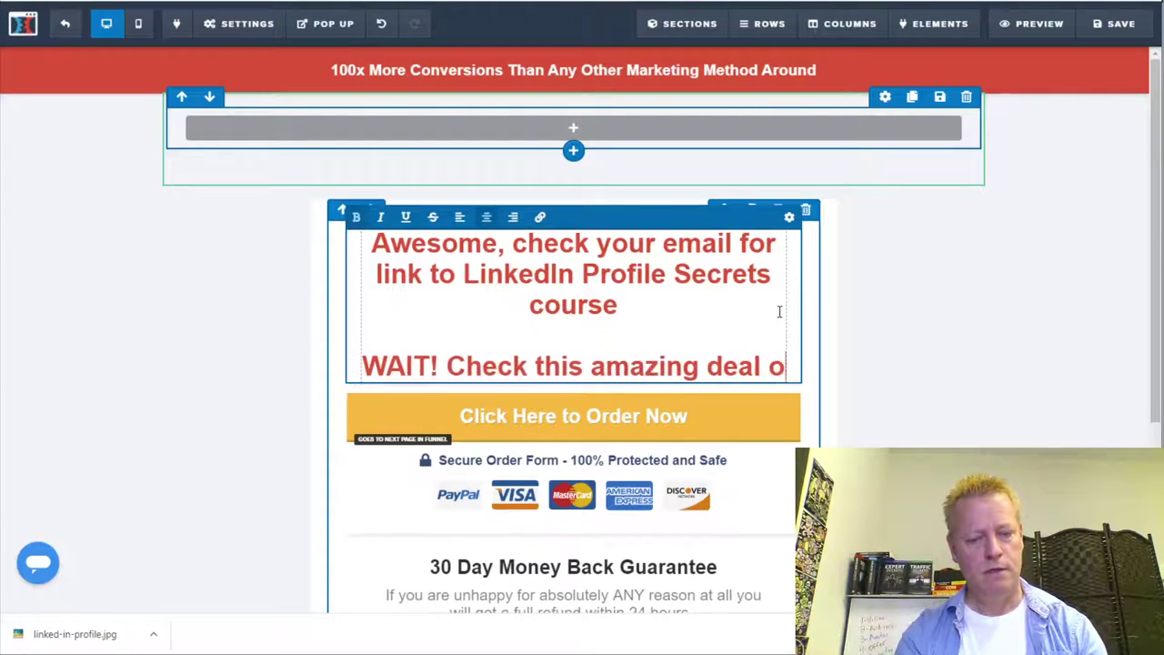
pyautogui.write('ut before your lea')
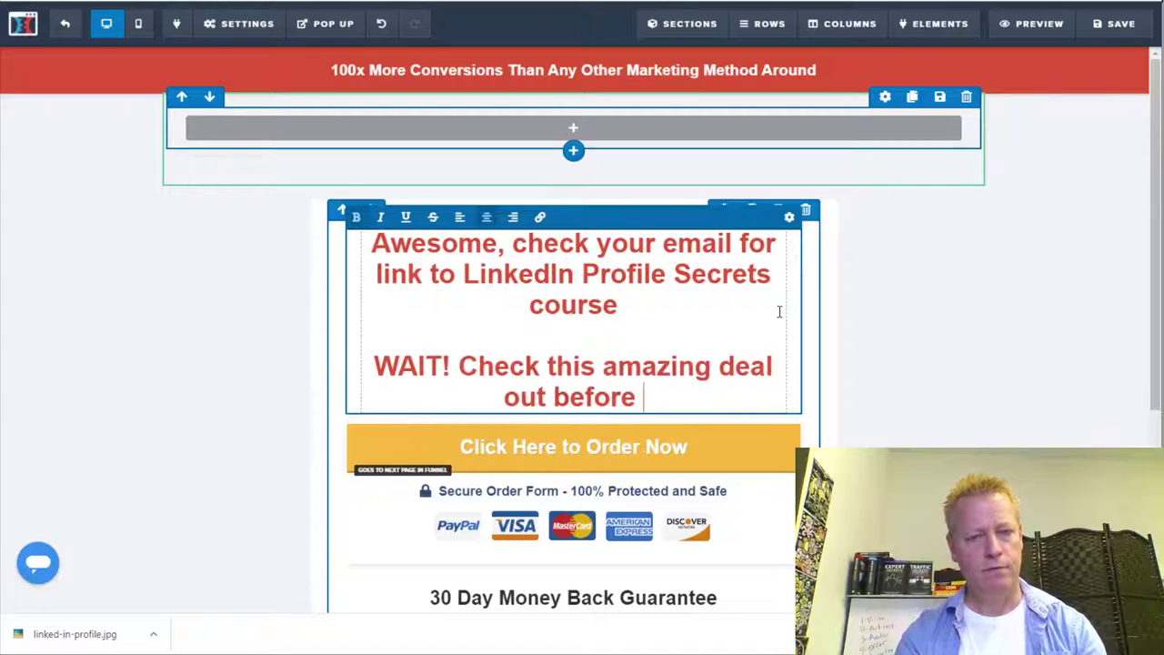
pyautogui.press('BackSpace')
pyautogui.press('BackSpace')
pyautogui.press('BackSpace')
pyautogui.press('BackSpace')
pyautogui.press('BackSpace')
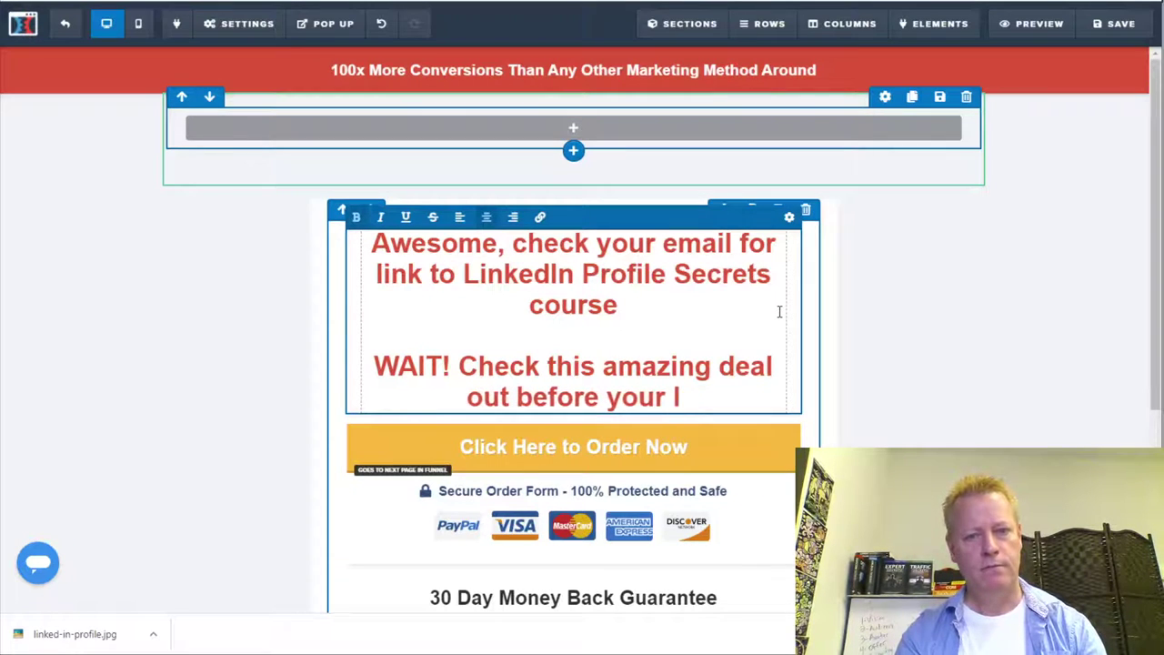
pyautogui.write('leave')
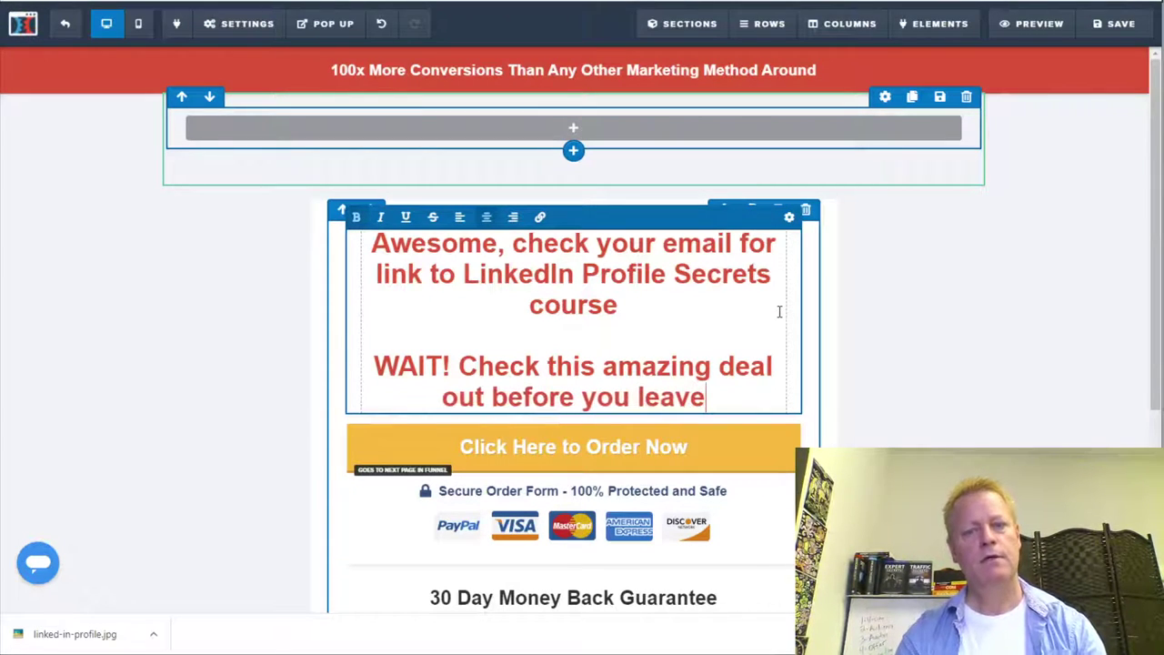
pyautogui.scroll(-3, 717, 410)
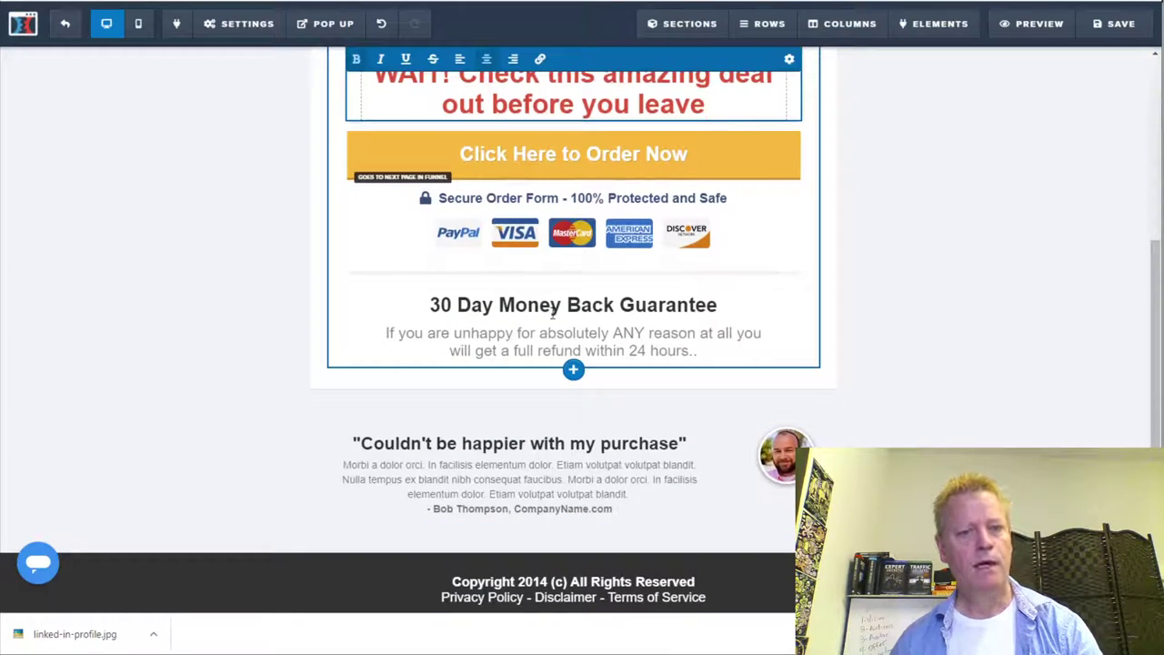
# Change the order button label to 'Click to get LinkedIn Connection Secrets'
pyautogui.click(623, 340)
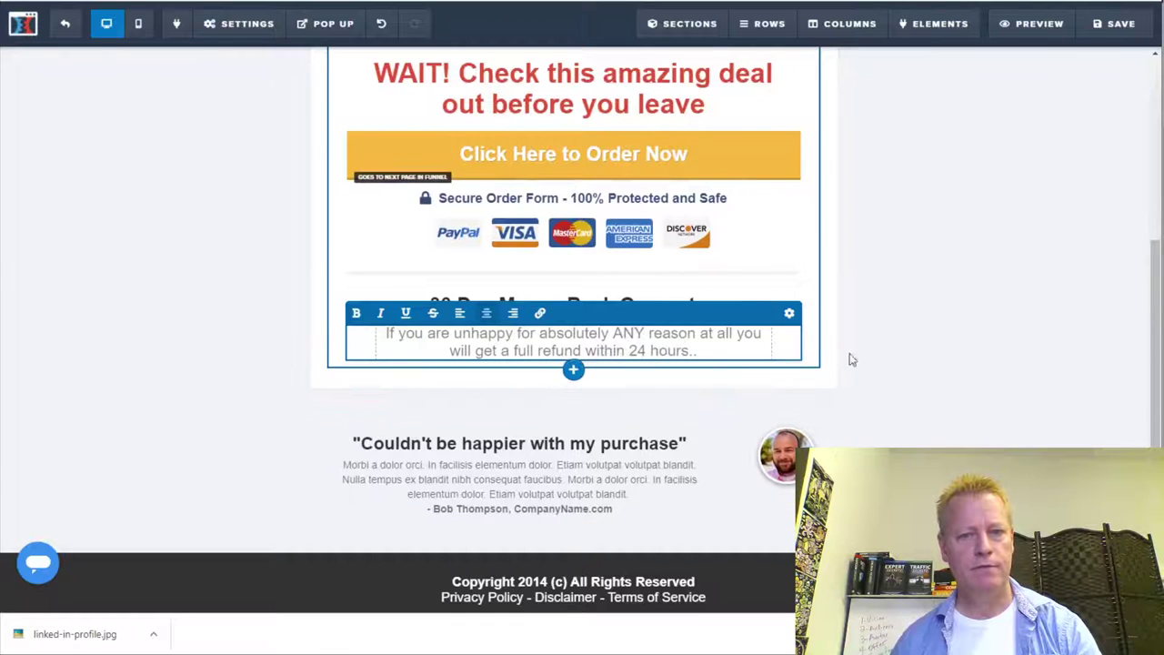
pyautogui.click(914, 358)
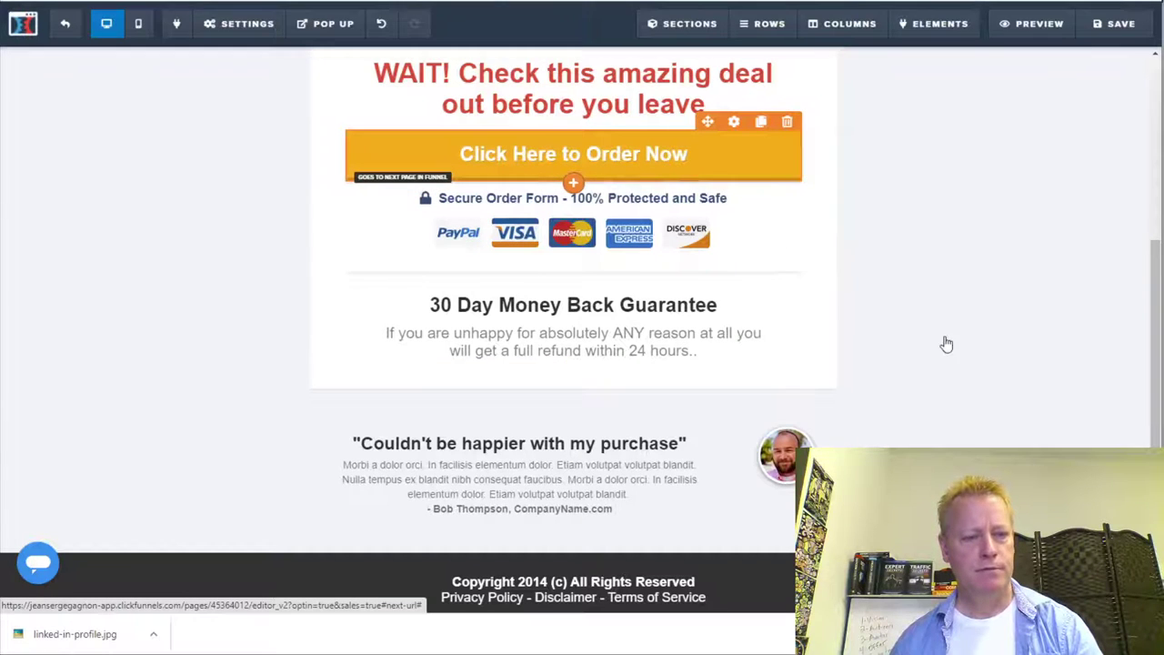
pyautogui.click(769, 166)
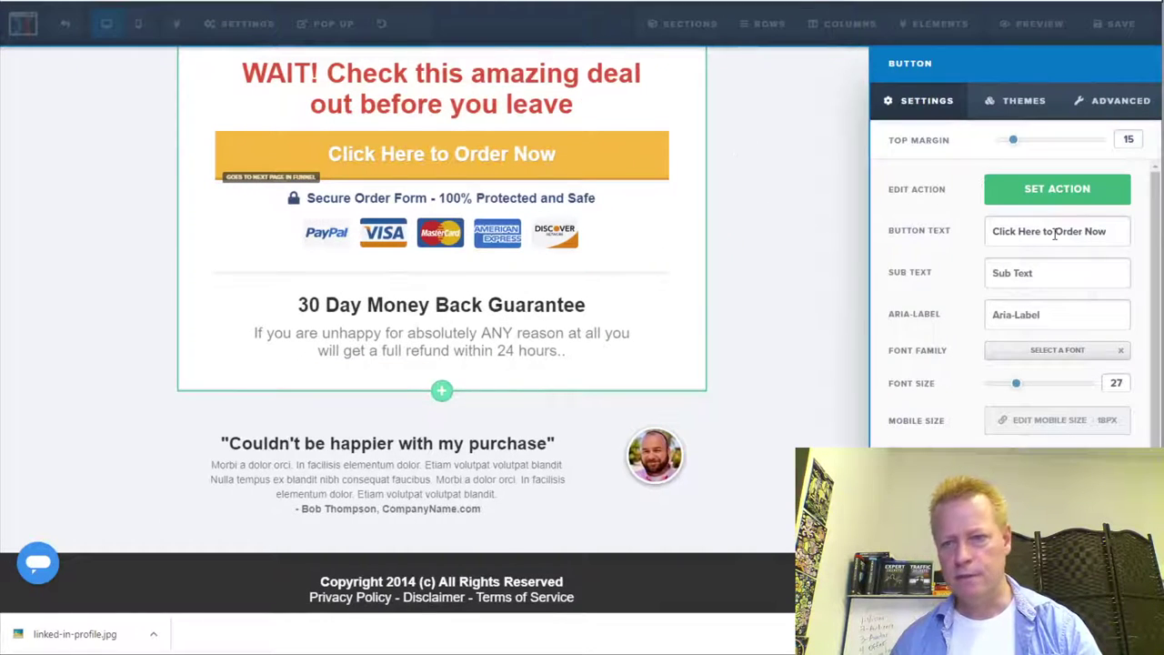
pyautogui.moveTo(1115, 228); pyautogui.dragTo(1070, 231)
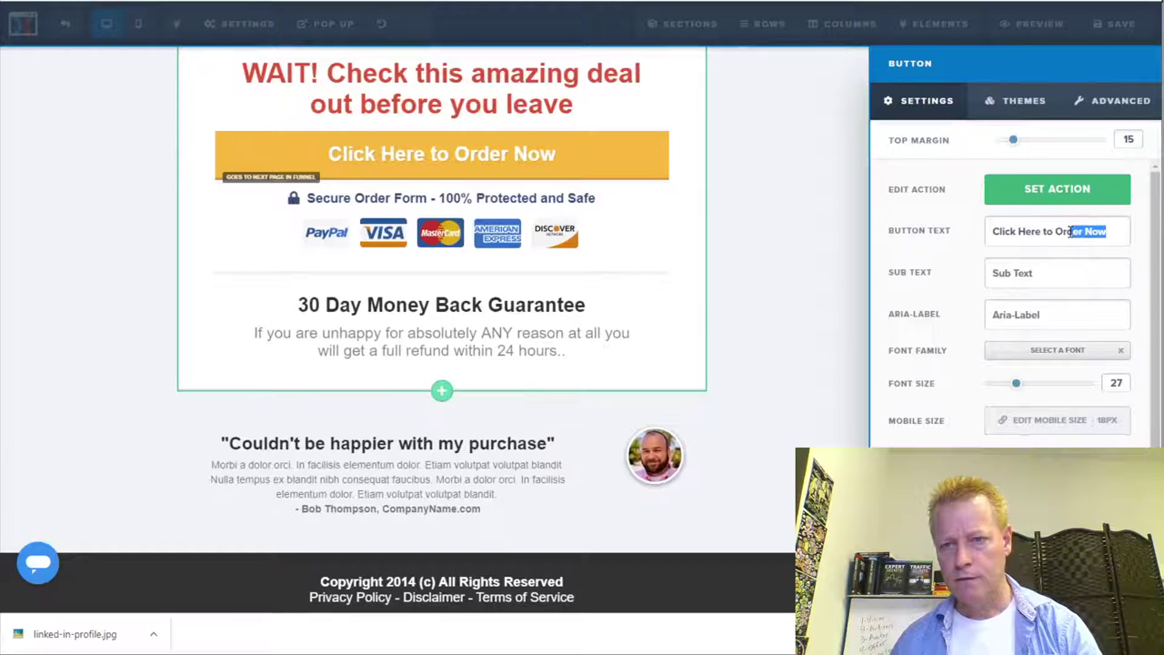
pyautogui.press('BackSpace')
pyautogui.press('BackSpace')
pyautogui.press('BackSpace')
pyautogui.press('BackSpace')
pyautogui.press('BackSpace')
pyautogui.press('BackSpace')
pyautogui.press('BackSpace')
pyautogui.press('BackSpace')
pyautogui.press('BackSpace')
pyautogui.press('BackSpace')
pyautogui.press('BackSpace')
pyautogui.press('BackSpace')
pyautogui.press('BackSpace')
pyautogui.press('BackSpace')
pyautogui.press('BackSpace')
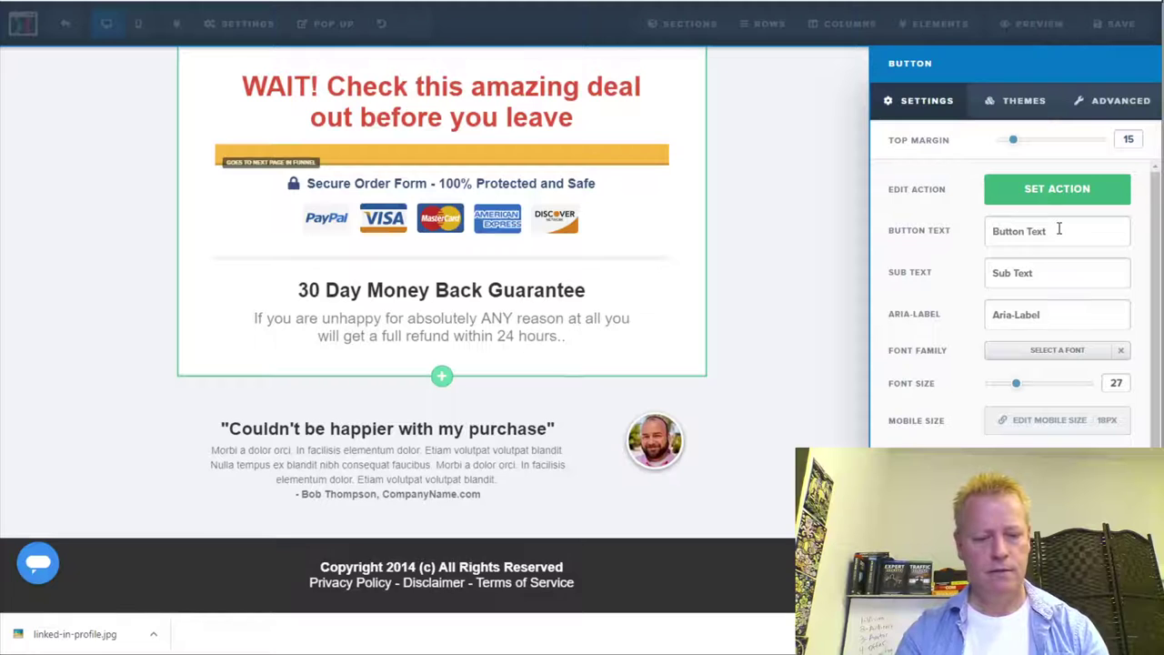
pyautogui.write('Click to get Linkedi')
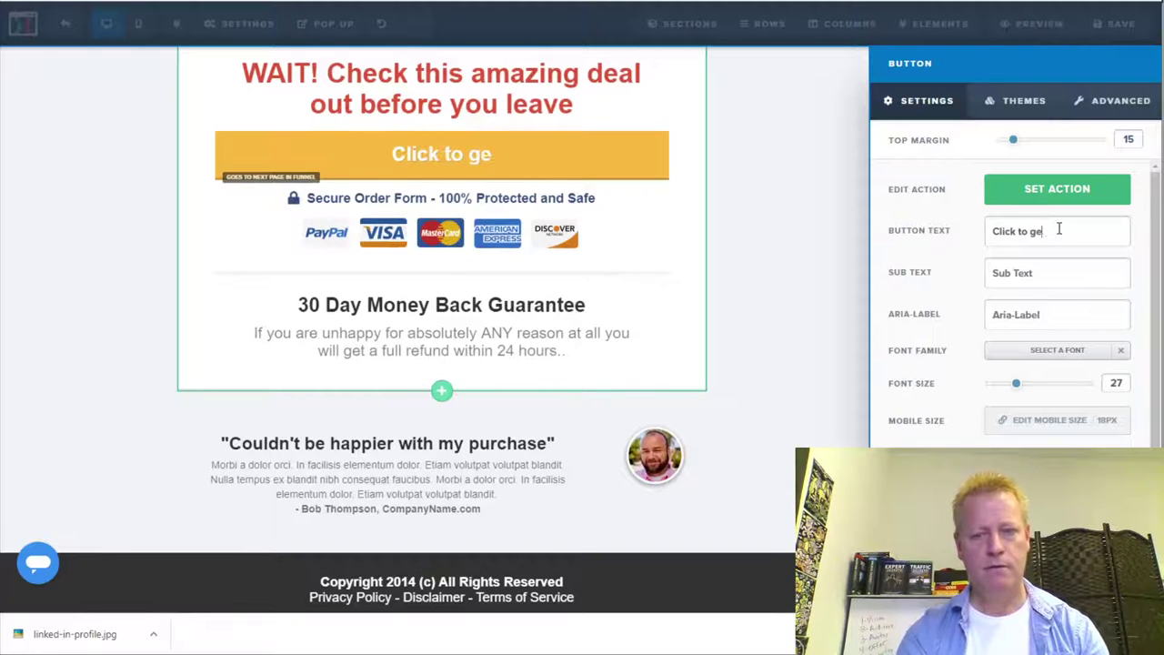
pyautogui.press('BackSpace')
pyautogui.write('IN')
pyautogui.press('BackSpace')
pyautogui.press('BackSpace')
pyautogui.write('In COn')
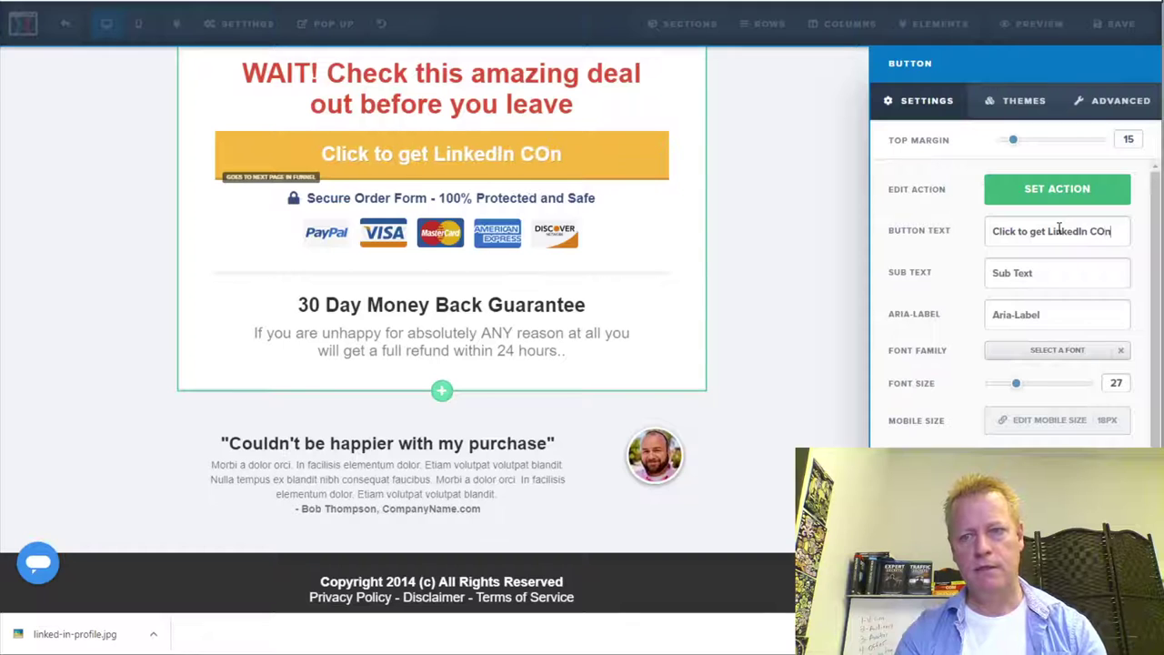
pyautogui.press('BackSpace')
pyautogui.press('BackSpace')
pyautogui.write('O')
pyautogui.press('BackSpace')
pyautogui.write('onnection Secrets')
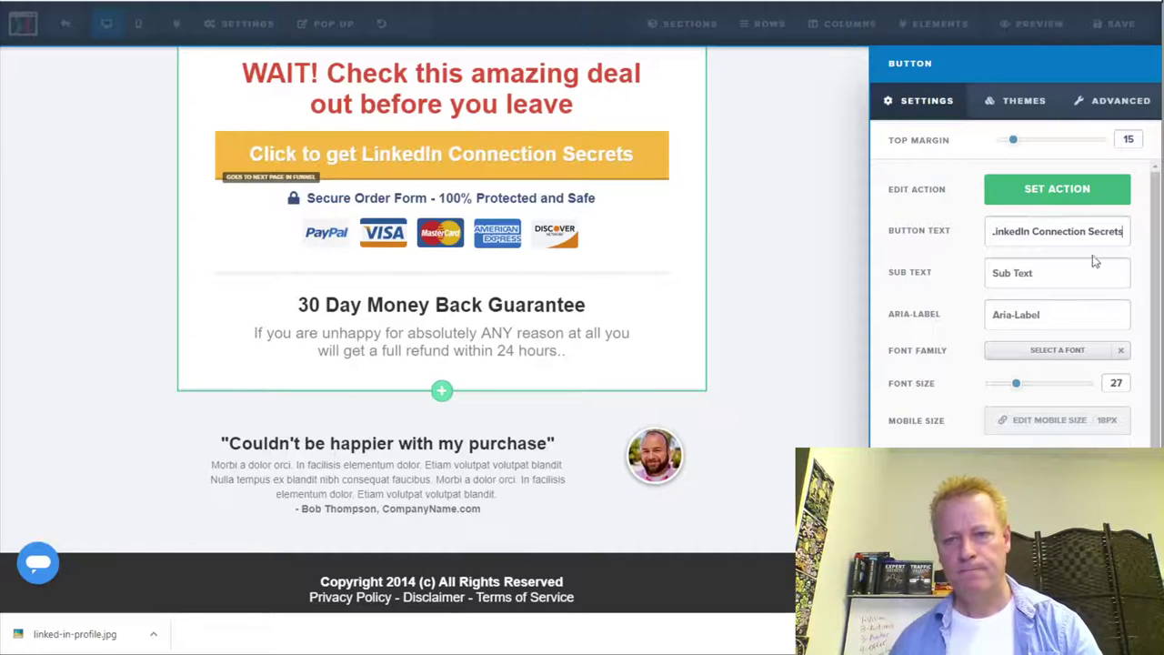
pyautogui.click(1042, 273)
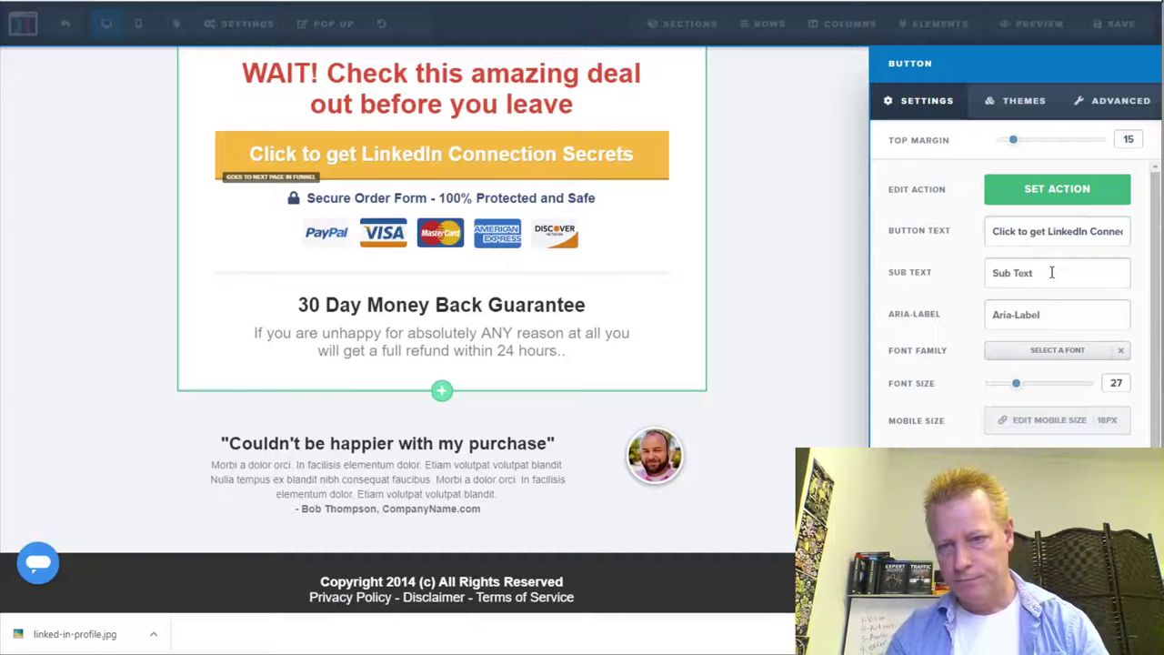
# Reword the label to 'Get LinkedIn Connection Secrets NOW!' and close the button settings
pyautogui.click(1052, 272)
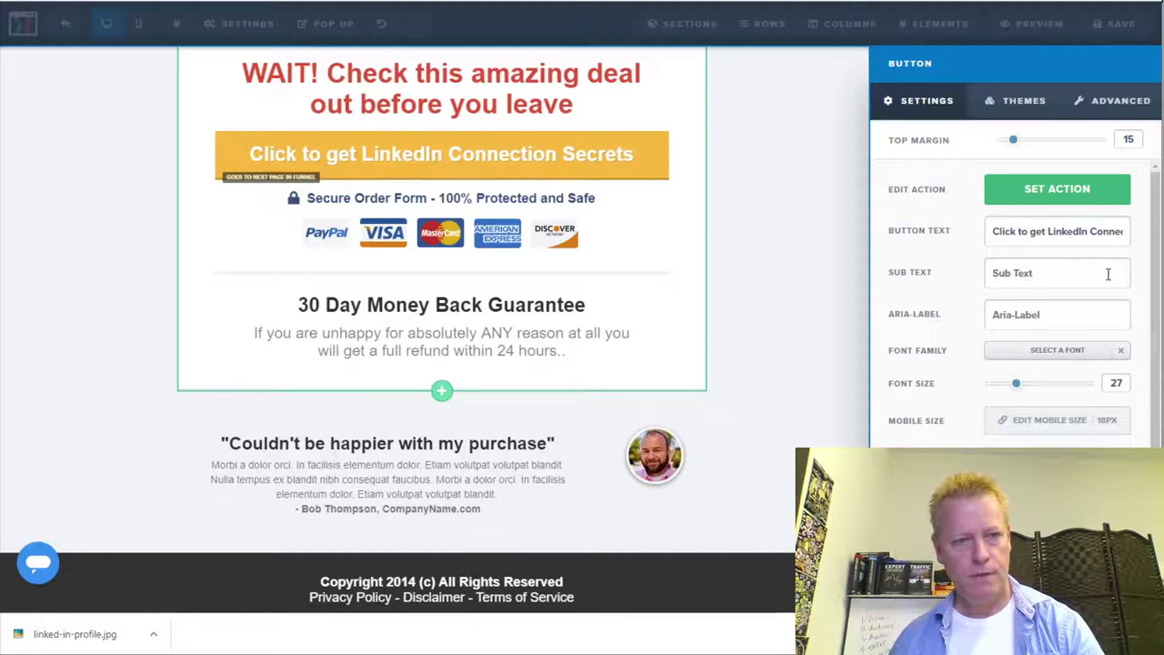
pyautogui.moveTo(1037, 235); pyautogui.dragTo(930, 247)
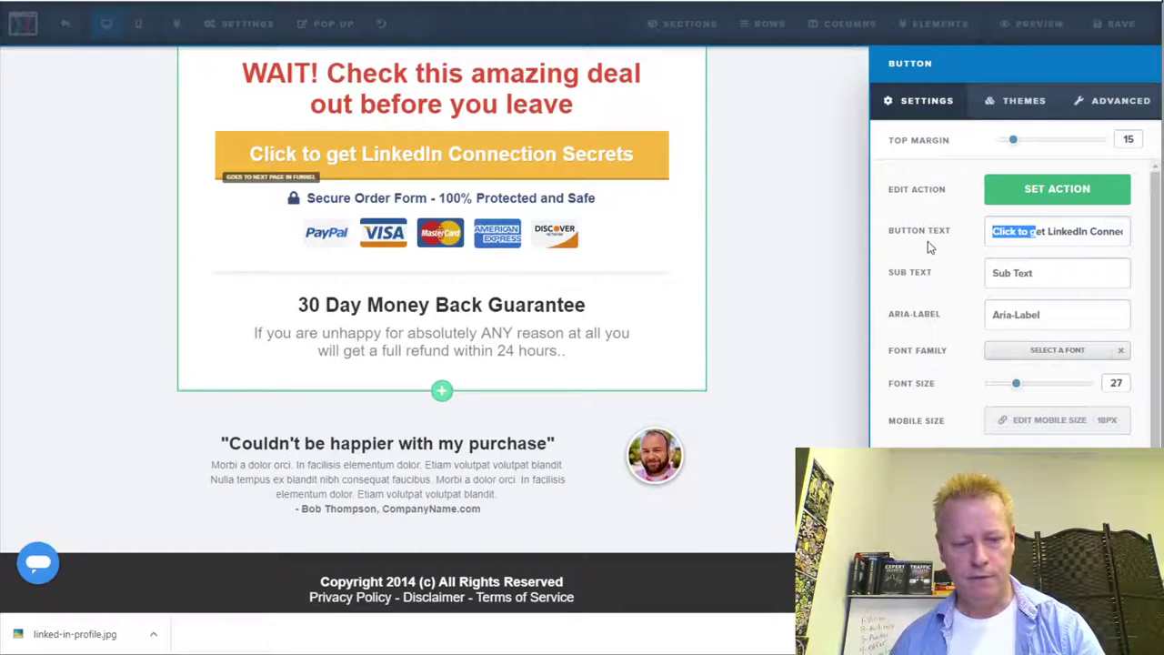
pyautogui.write('G')
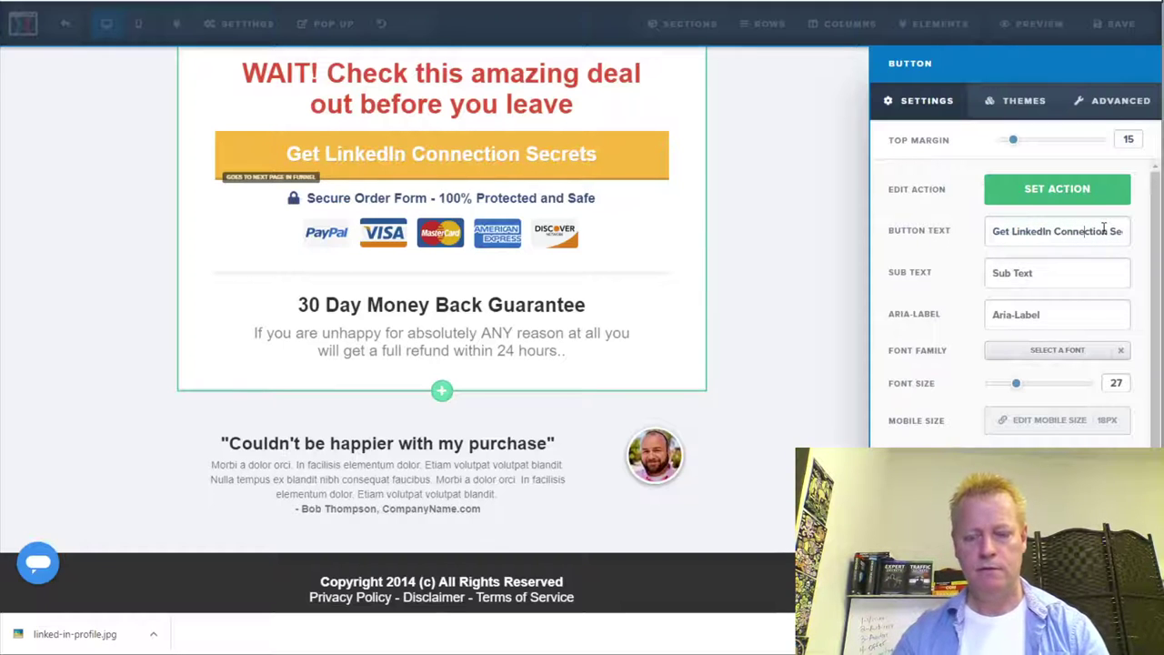
pyautogui.press('End')
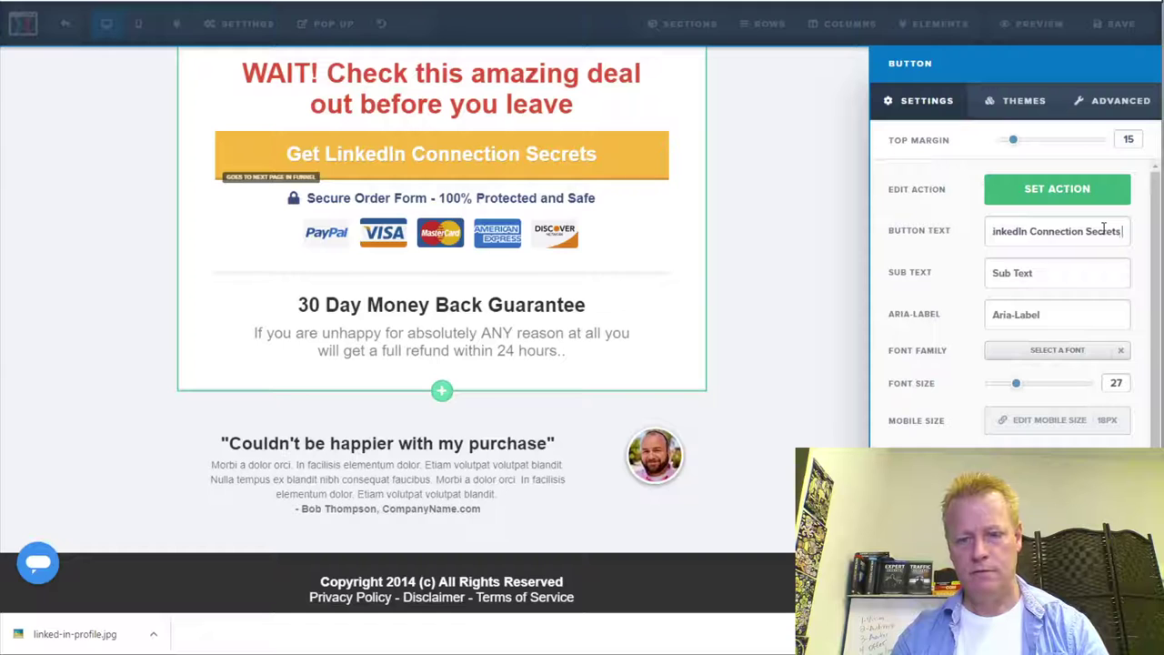
pyautogui.write('NOW!')
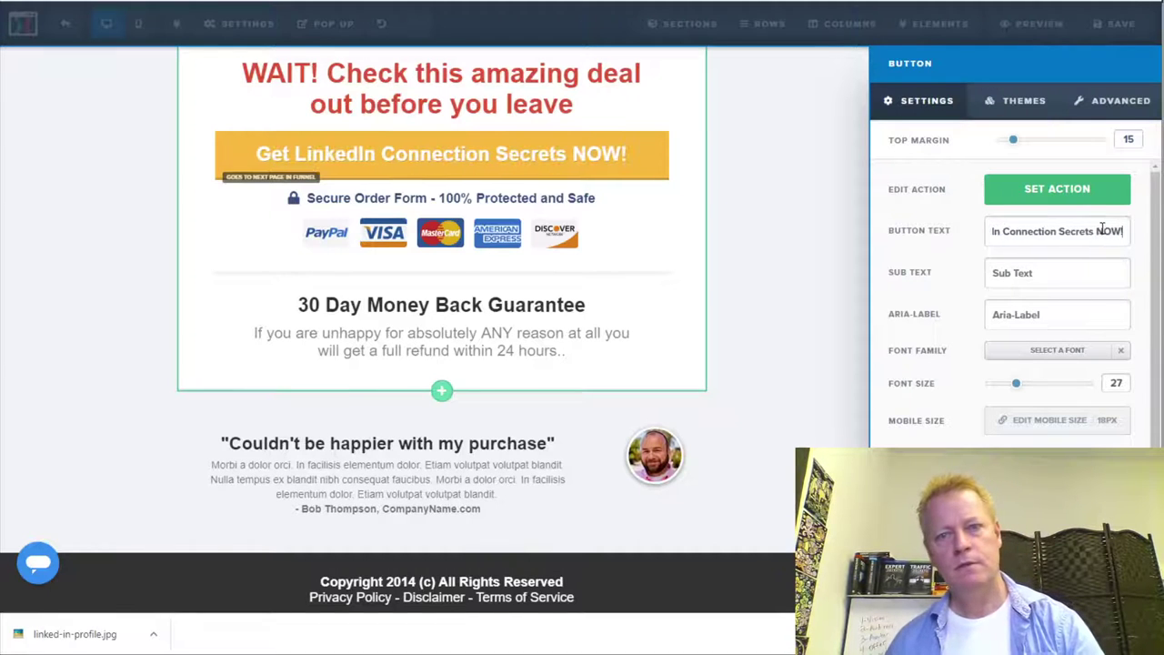
pyautogui.click(1041, 277)
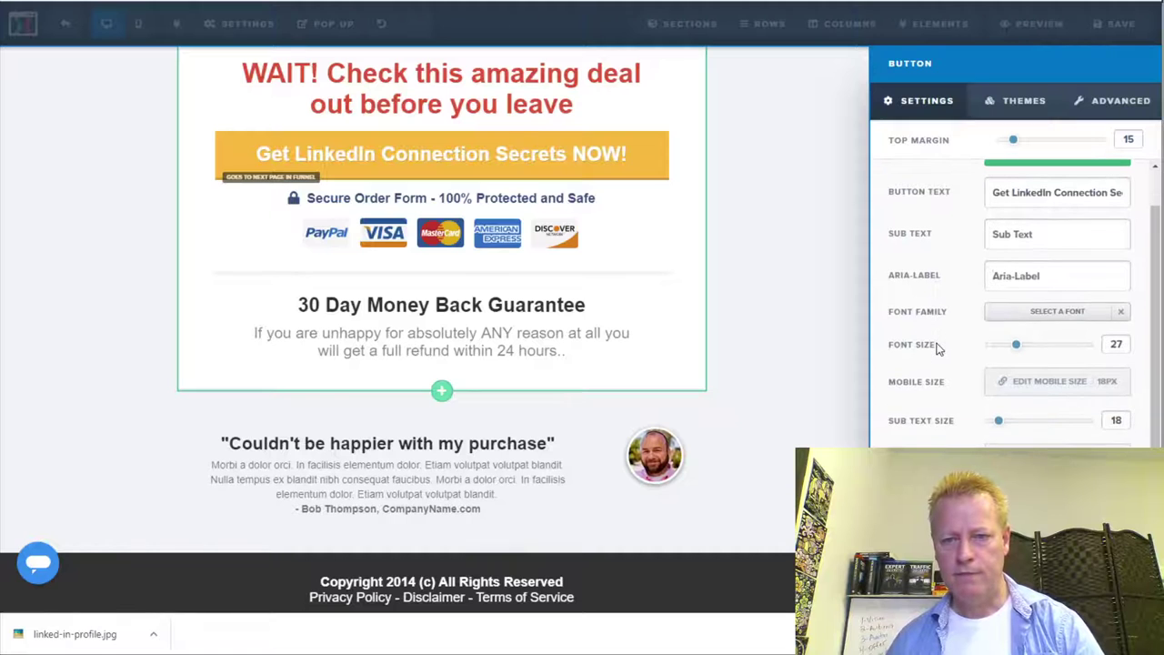
pyautogui.press('Tab')
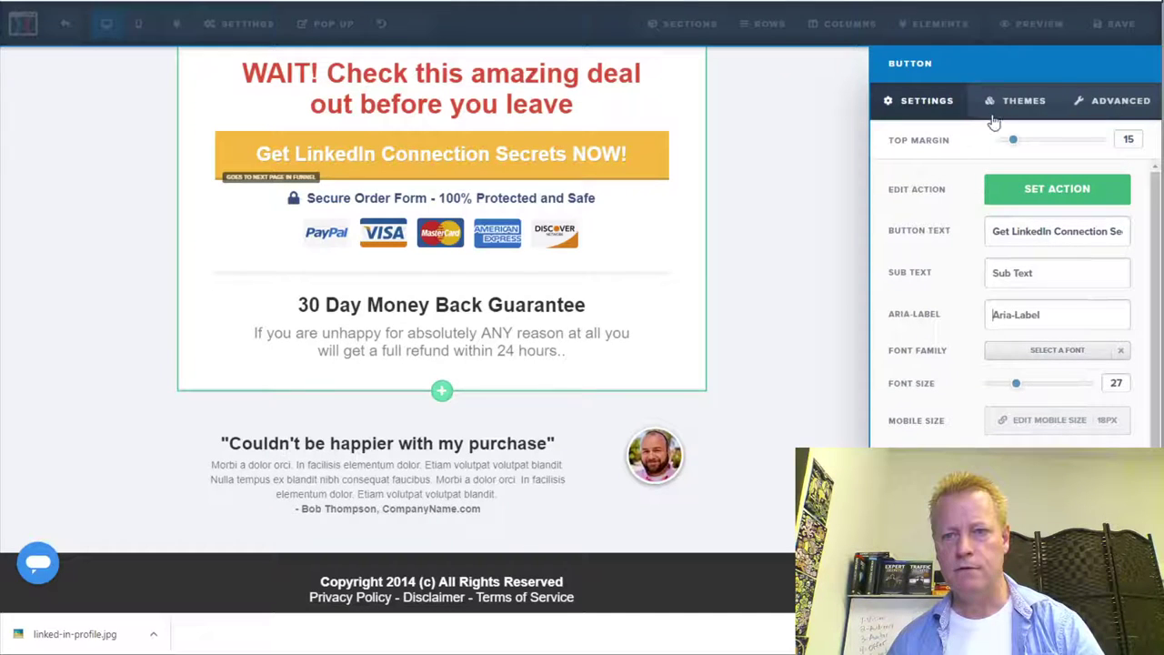
pyautogui.click(768, 186)
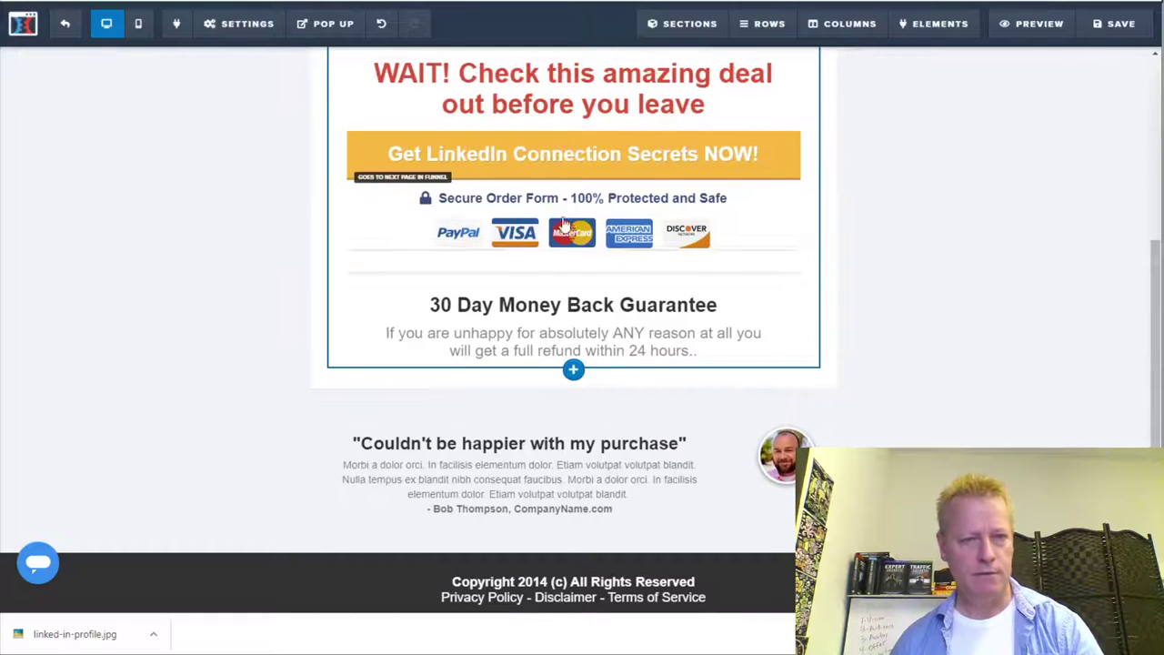
# Replace the word 'link' with 'access' in the headline's check-your-email line
pyautogui.scroll(3, 732, 228)
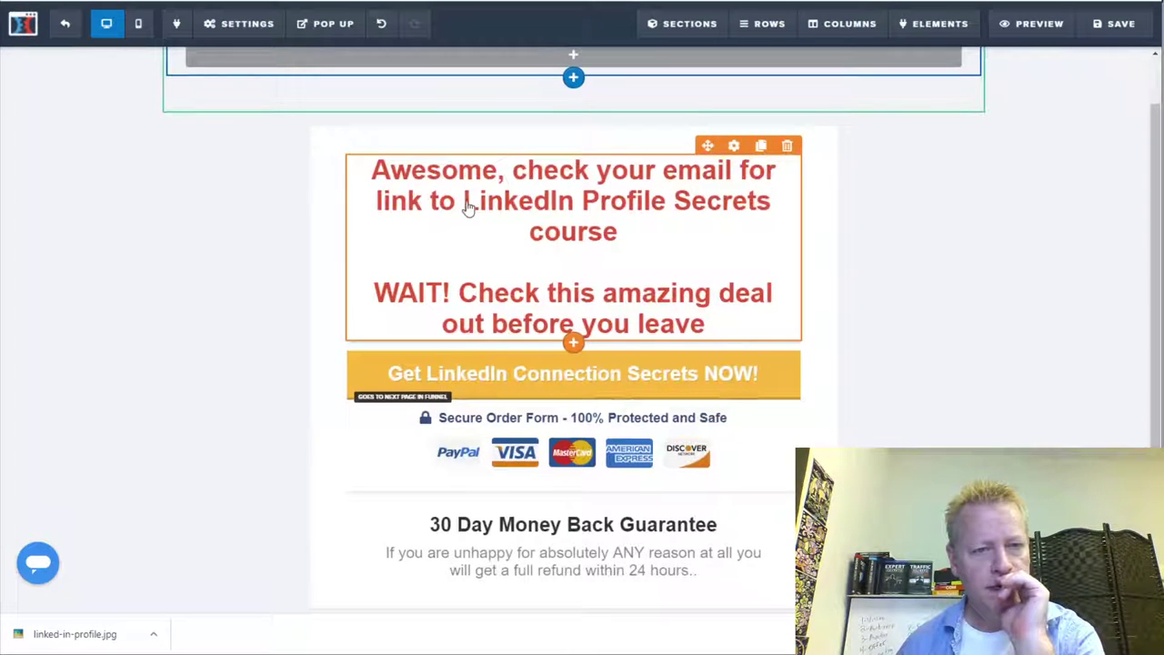
pyautogui.click(408, 208)
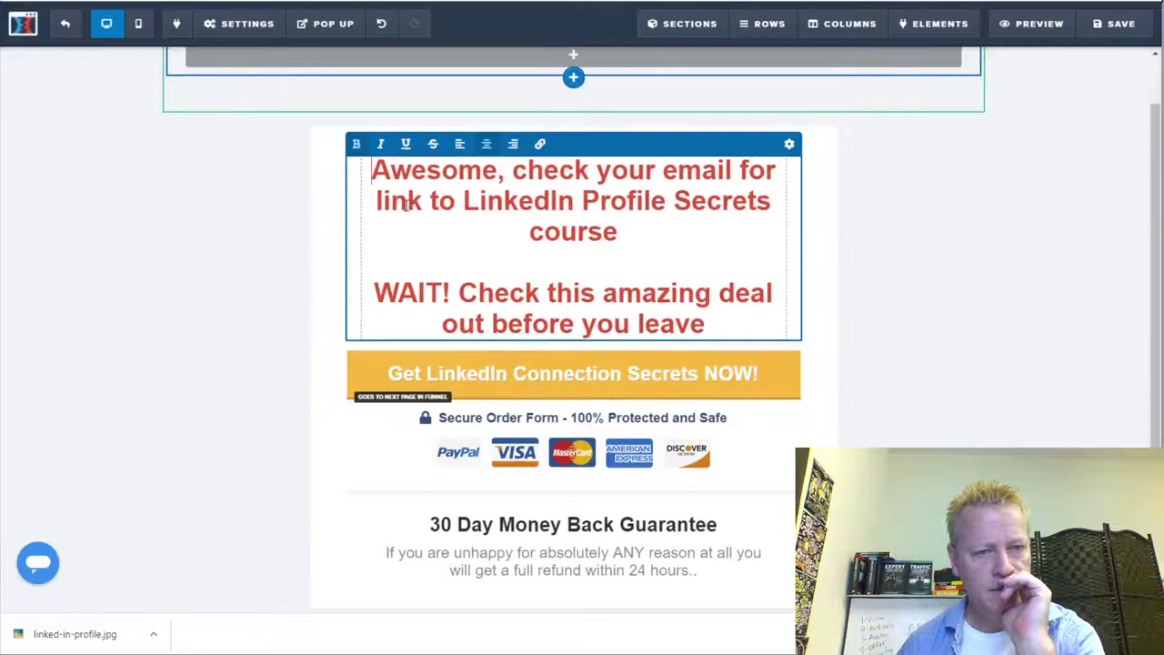
pyautogui.doubleClick(403, 199)
pyautogui.write('access')
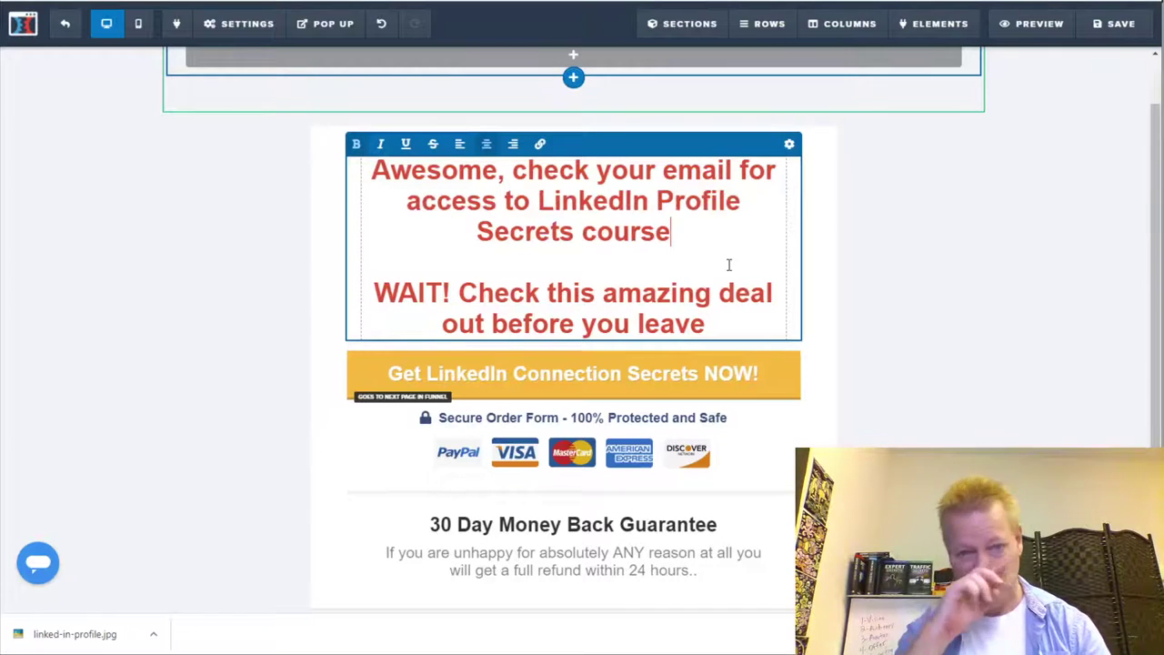
pyautogui.click(711, 386)
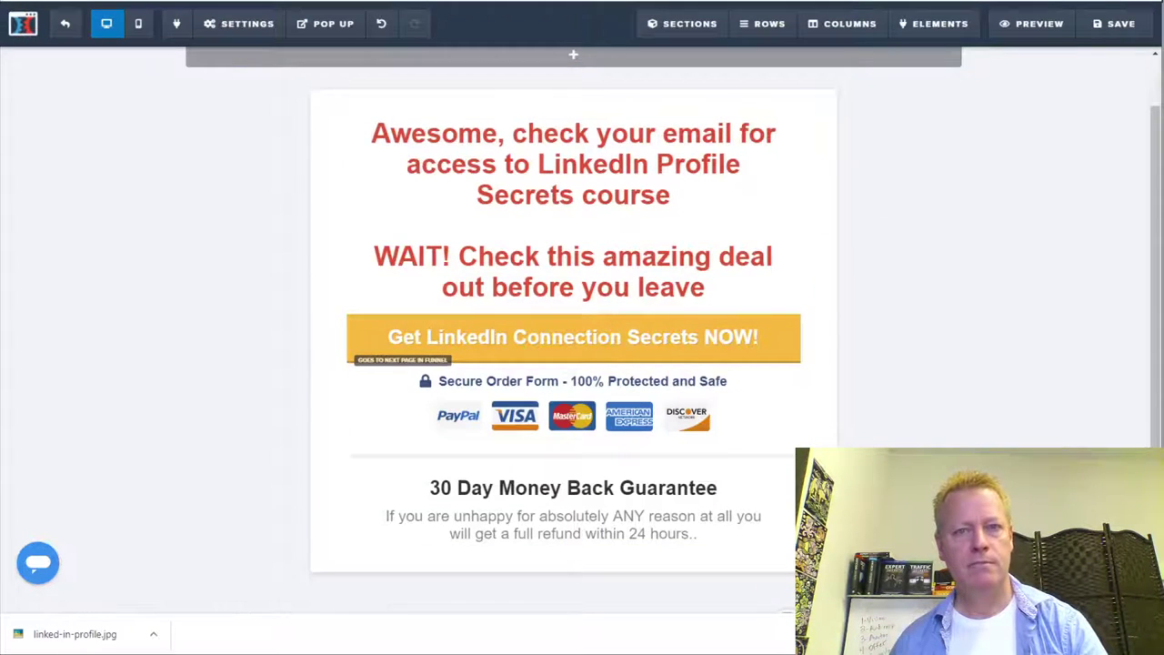
pyautogui.hotkey('ctrl', 'Tab')
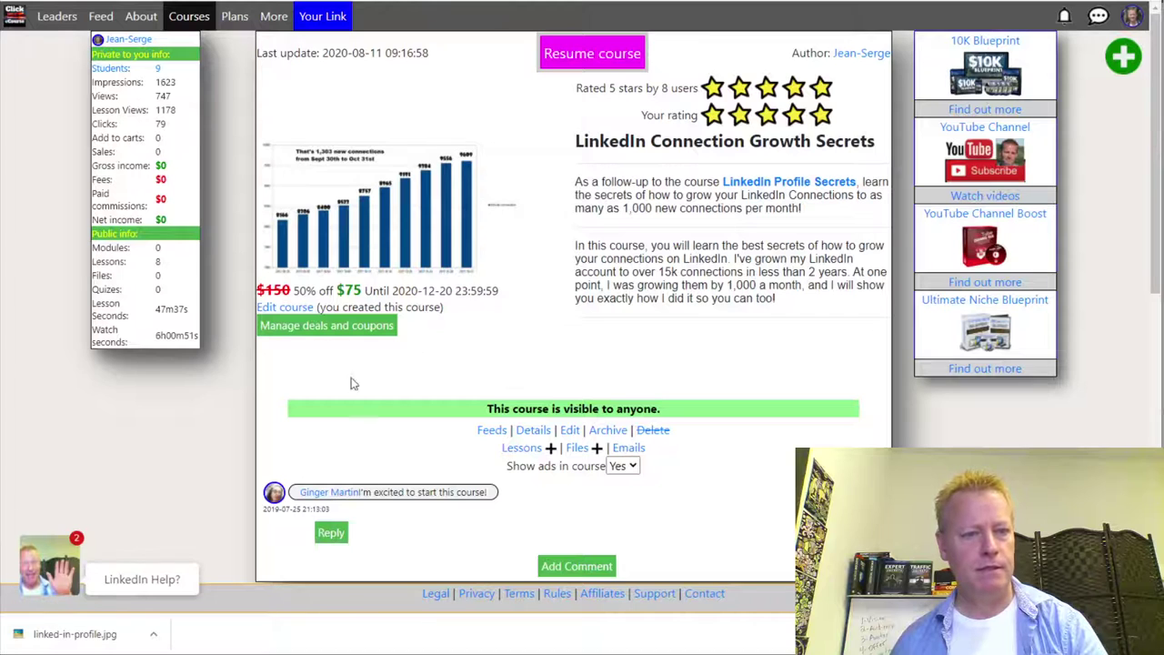
pyautogui.click(325, 326)
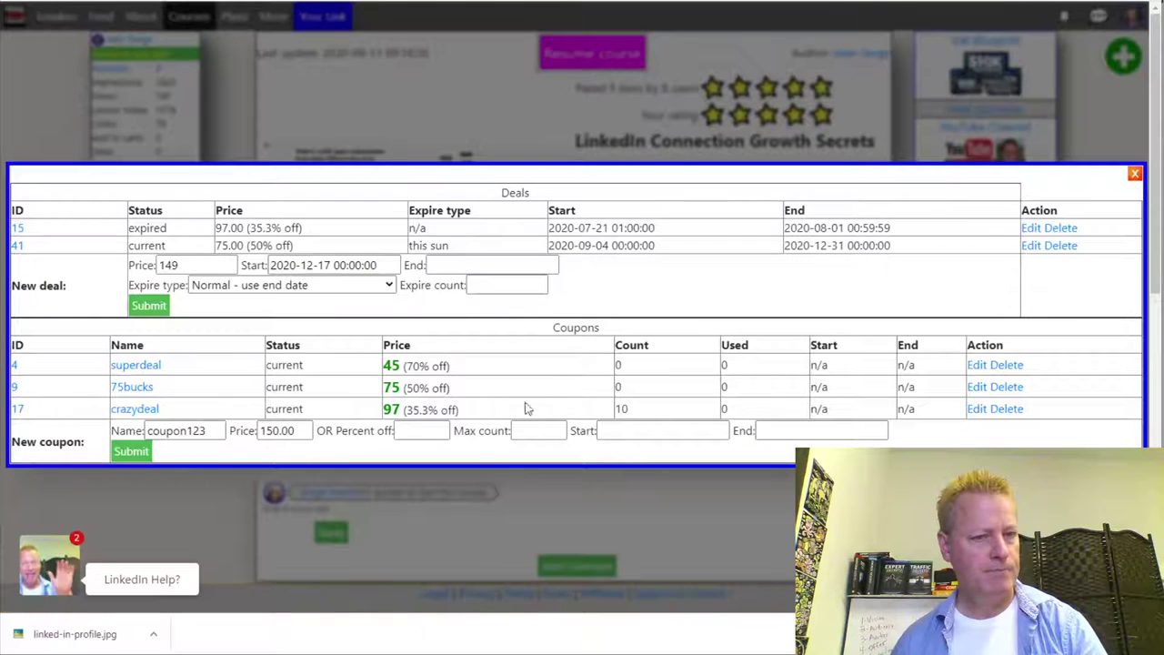
pyautogui.moveTo(407, 366); pyautogui.dragTo(442, 371)
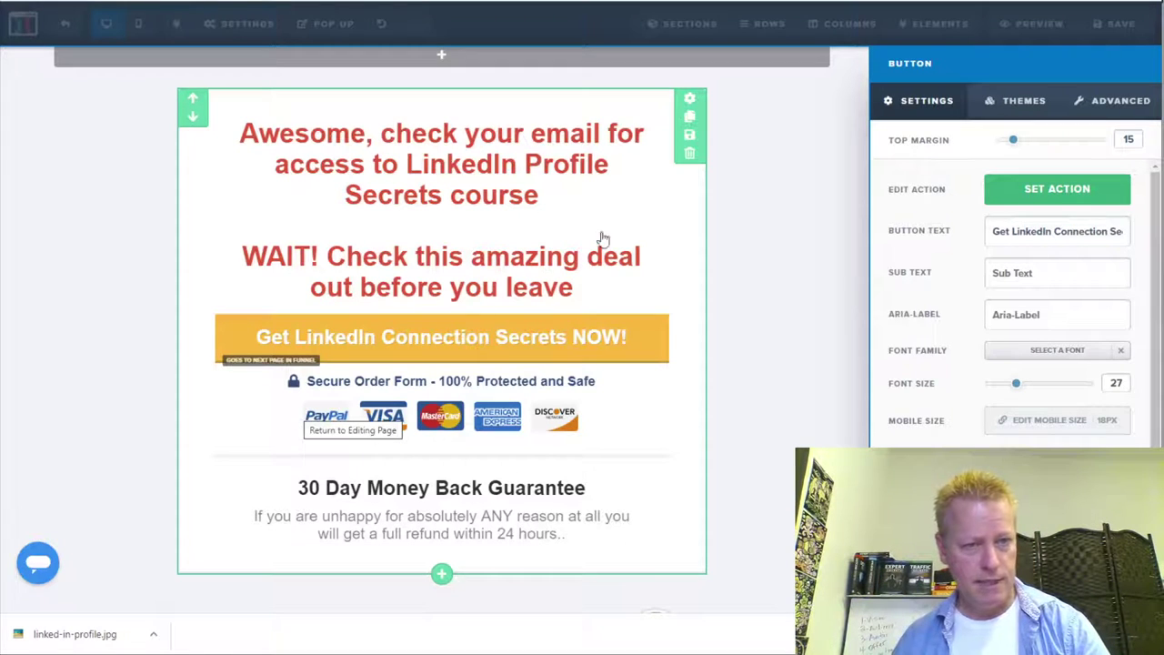
# Overwrite the testimonial's Lorem ipsum paragraph with 'I was impressed with LinkedIn Profile secrets'
pyautogui.click(769, 355)
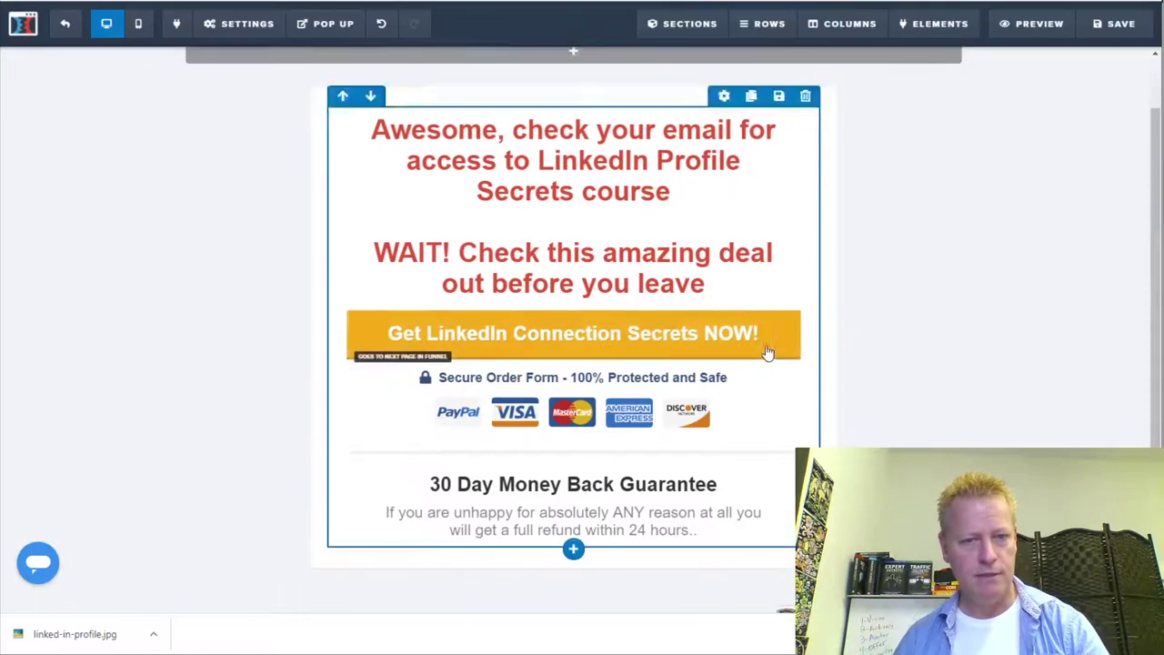
pyautogui.scroll(-2, 765, 351)
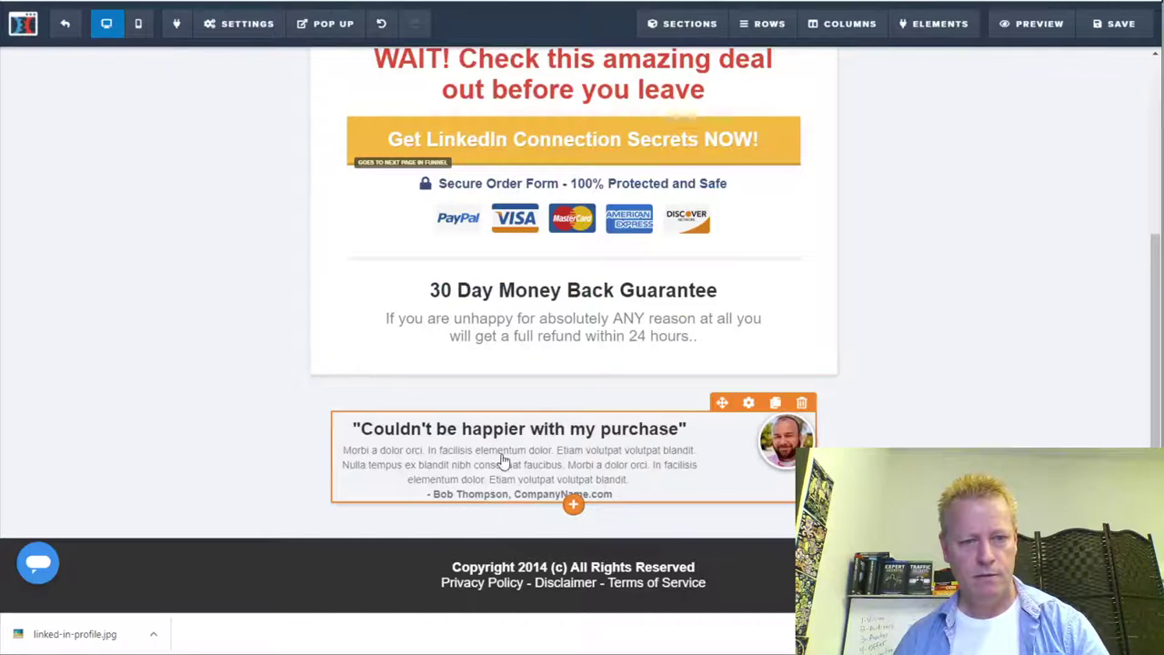
pyautogui.click(471, 456)
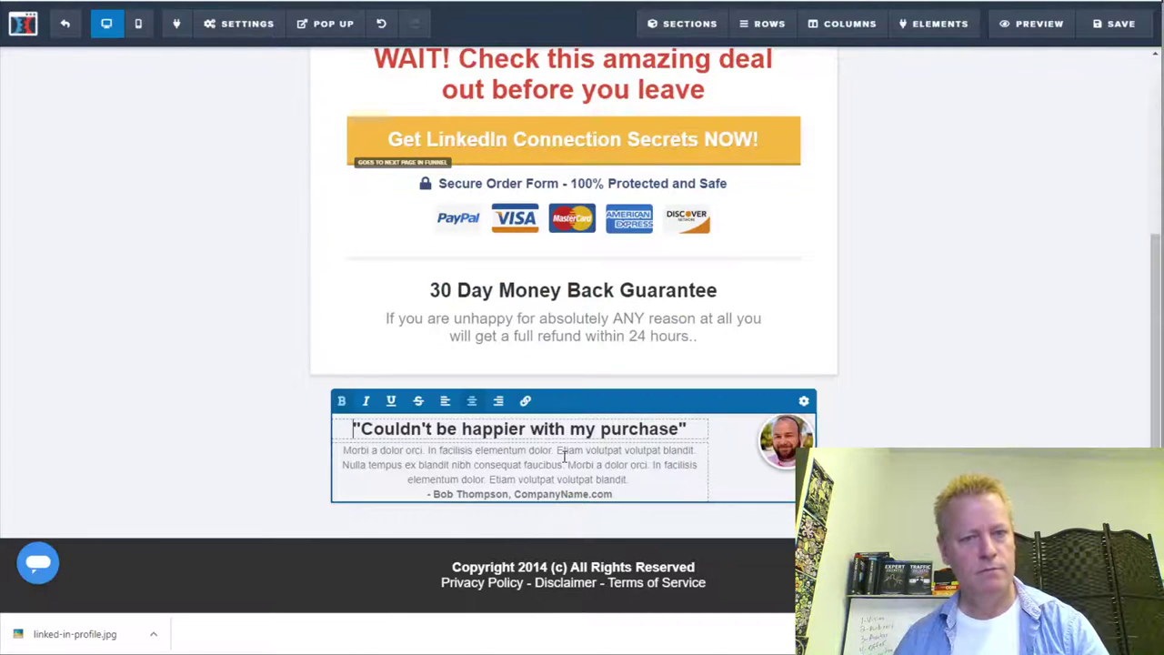
pyautogui.moveTo(345, 449); pyautogui.dragTo(630, 478)
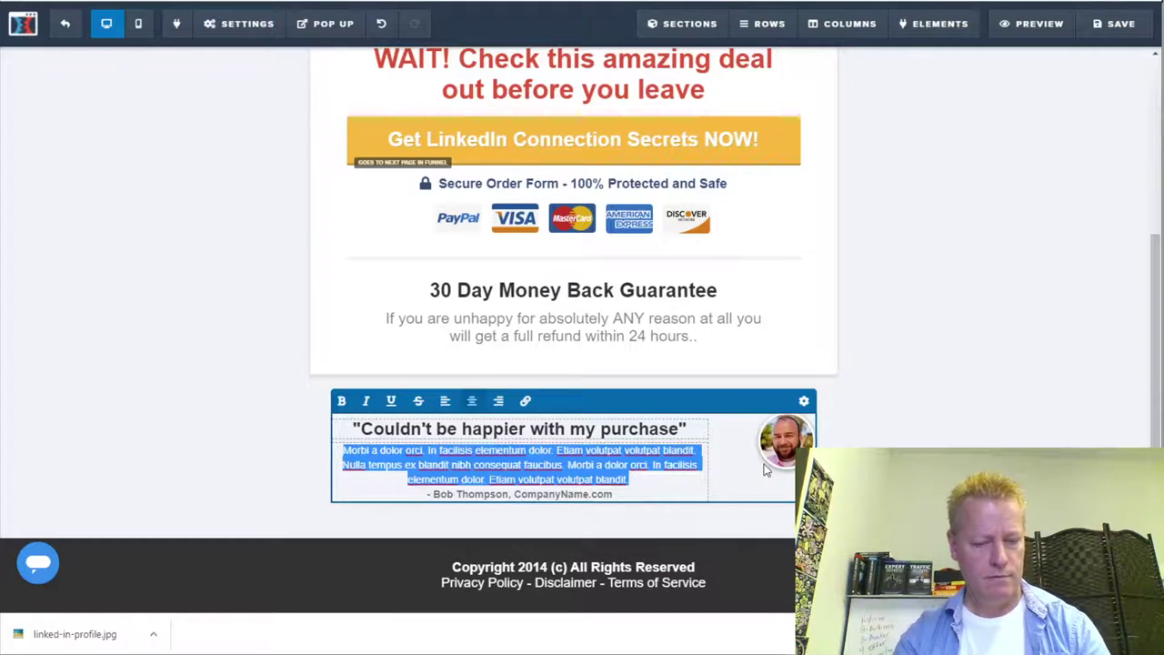
pyautogui.press('BackSpace')
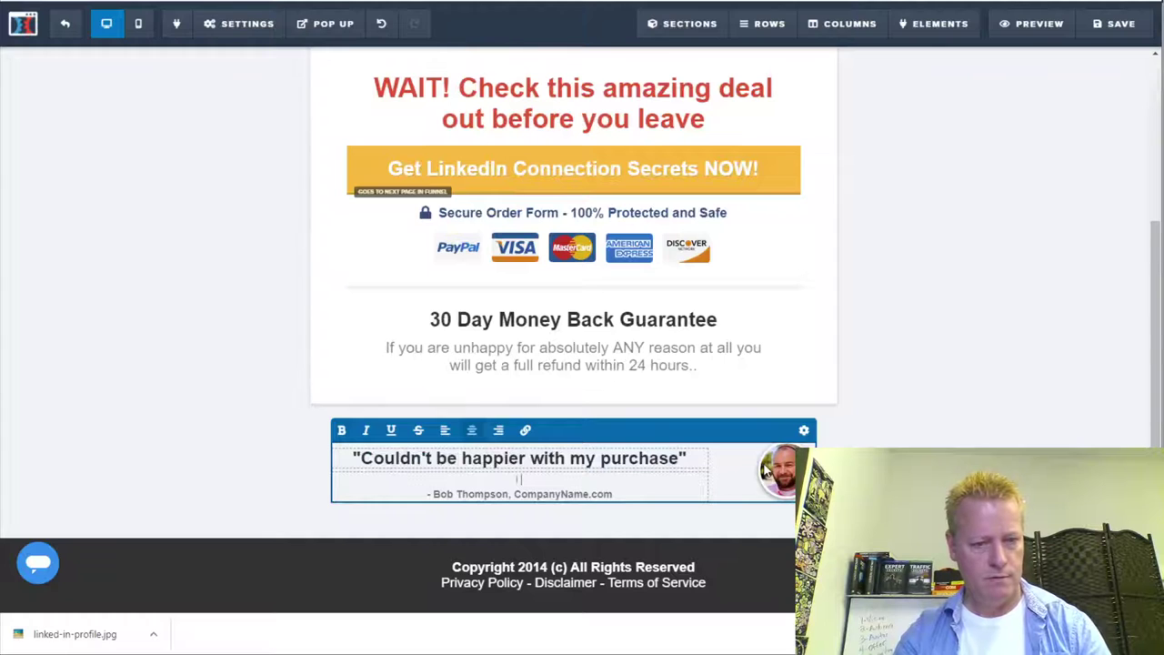
pyautogui.write('I was impressed with L')
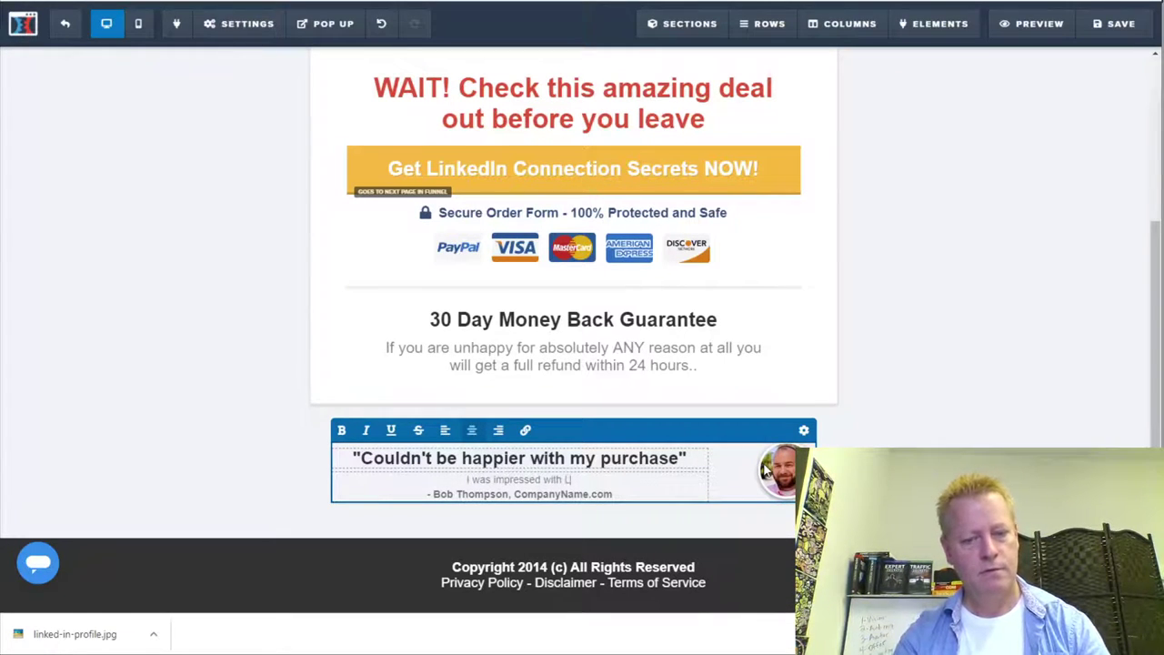
pyautogui.write('inkedIn Profile')
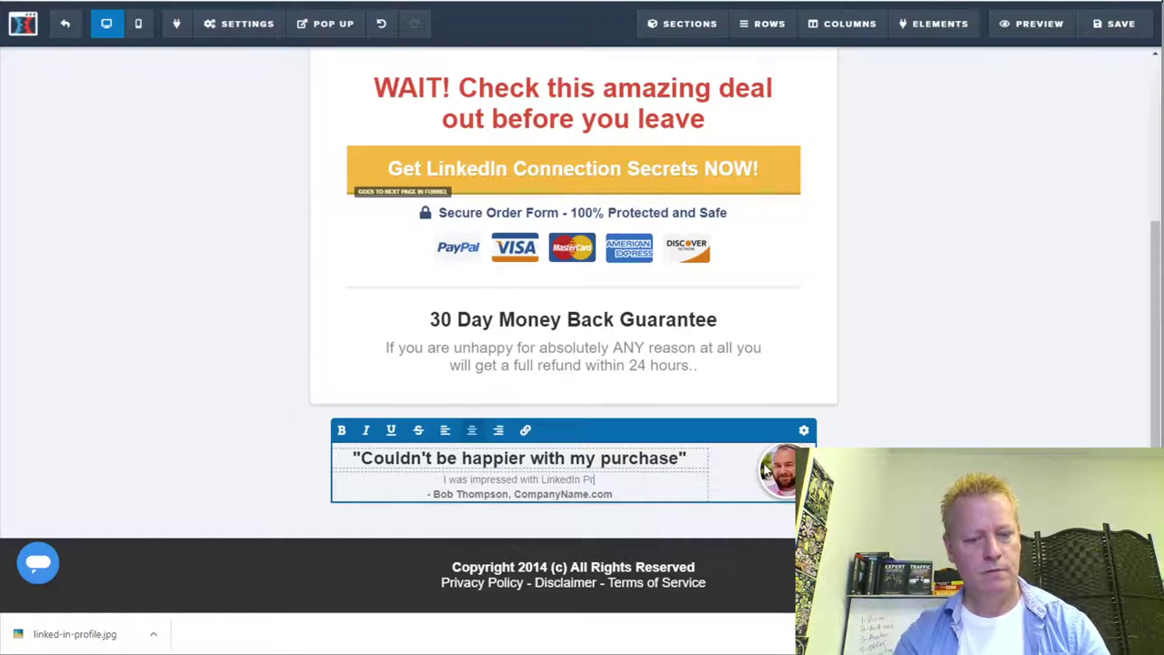
pyautogui.press('BackSpace')
pyautogui.press('BackSpace')
pyautogui.press('BackSpace')
pyautogui.press('BackSpace')
pyautogui.press('BackSpace')
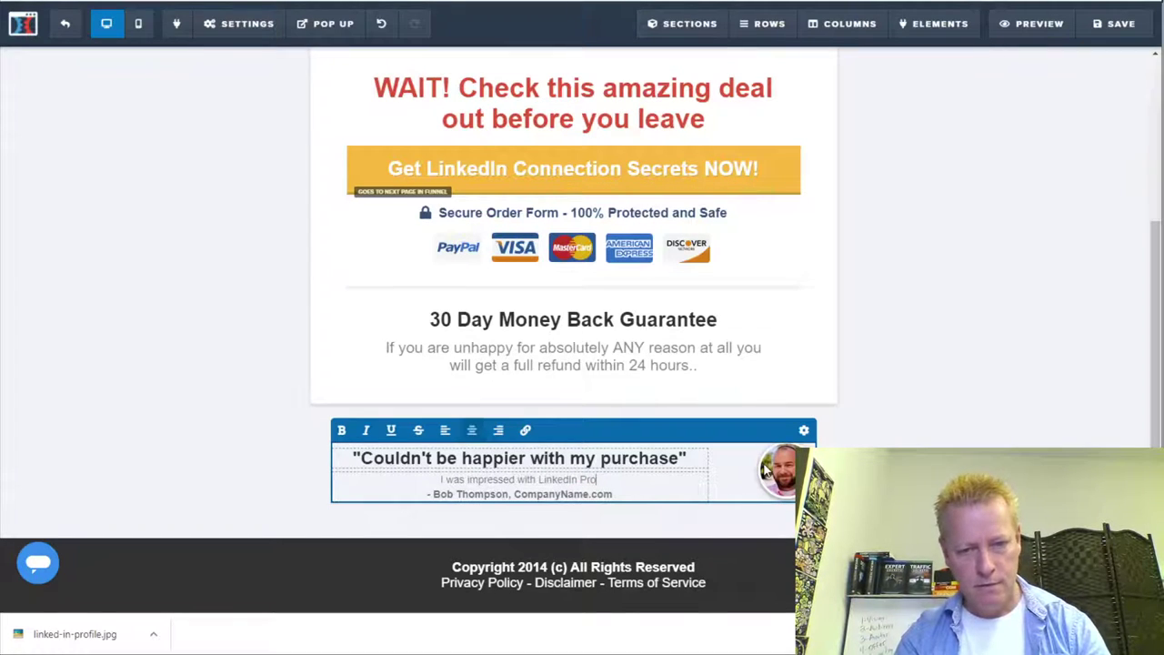
pyautogui.write('file secr')
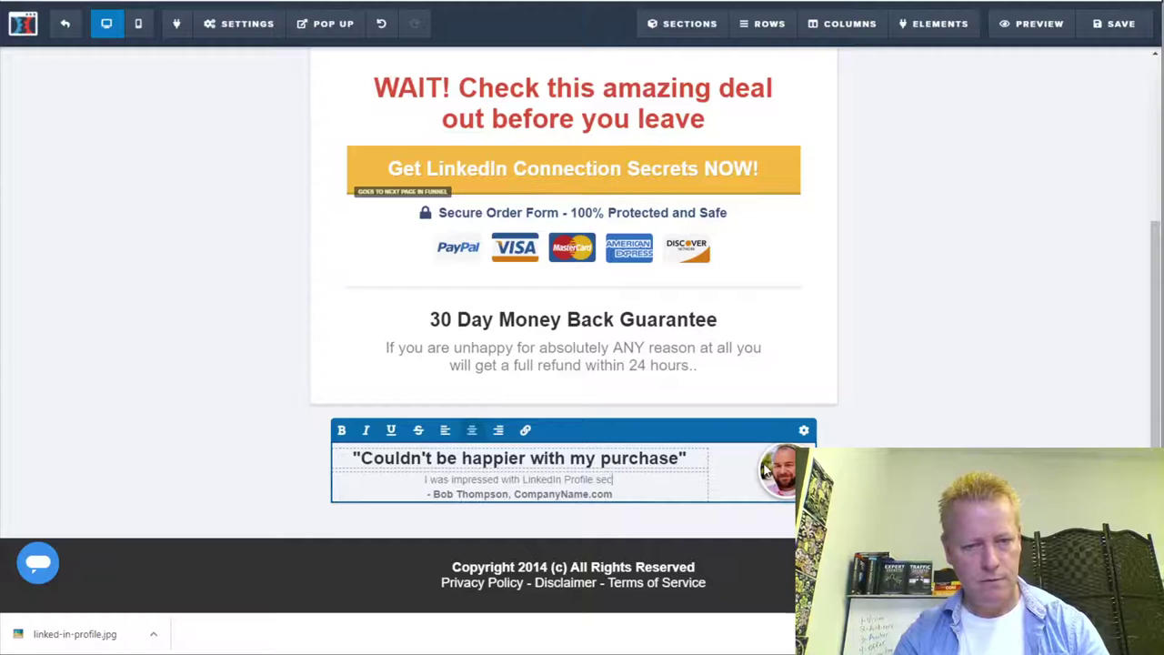
pyautogui.press('BackSpace')
pyautogui.write('rets')
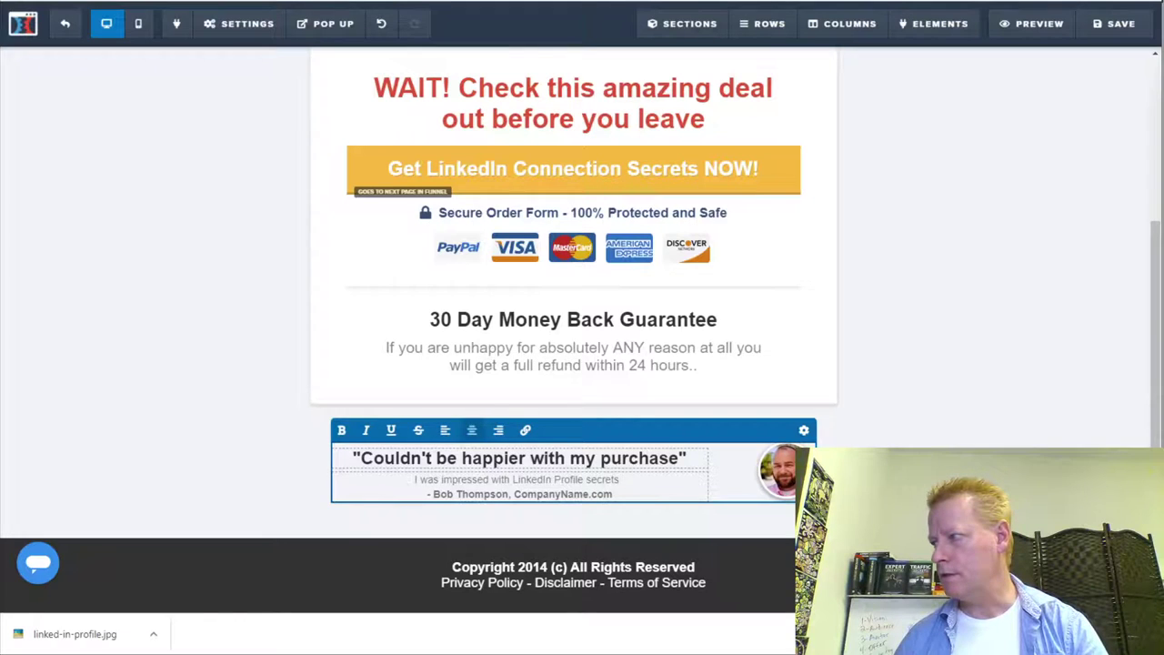
pyautogui.scroll(2, 572, 273)
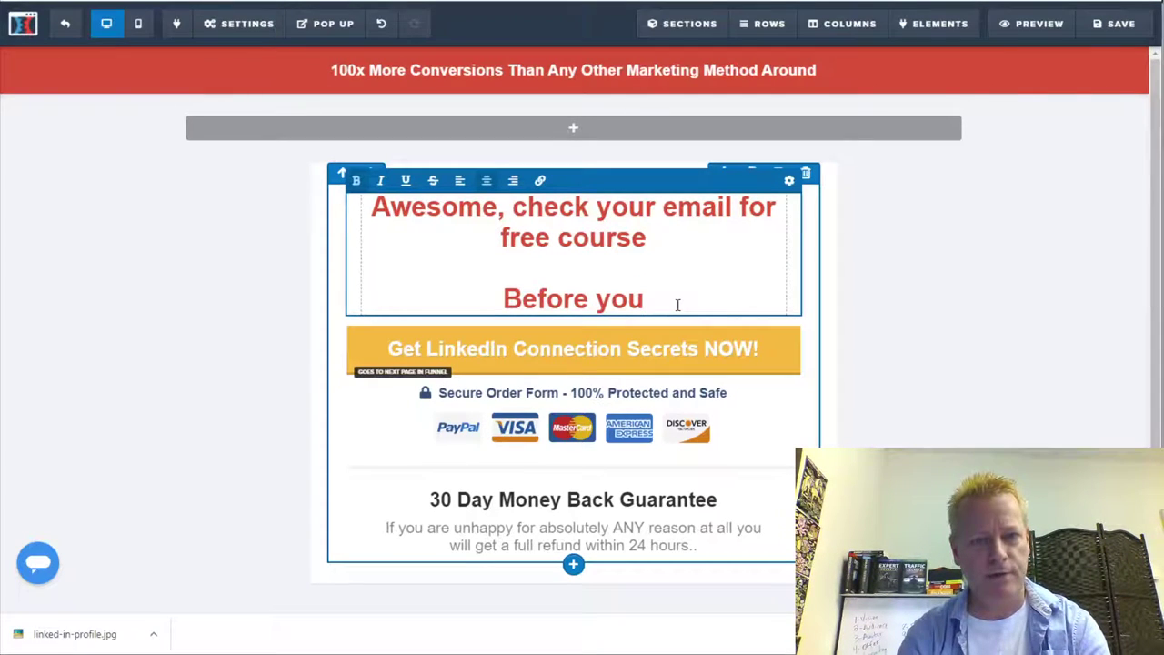
# After 'Before you', add 'go, if you want to grow your LinkedIn Connections, you need to check this out!'
pyautogui.write('go')
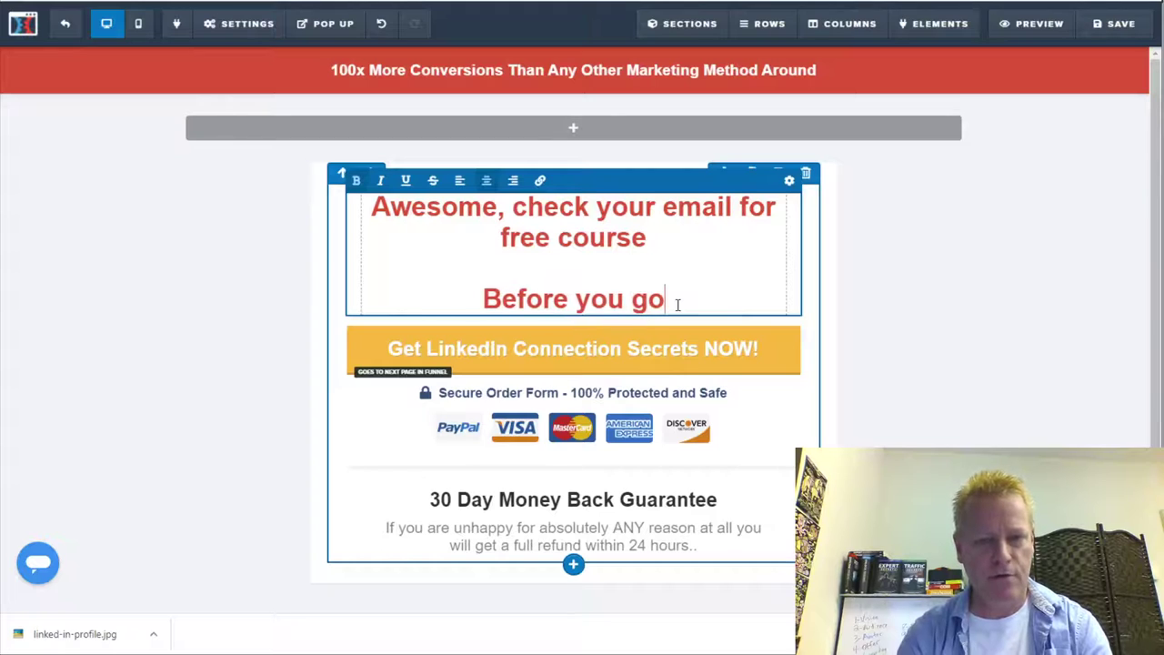
pyautogui.write(', ')
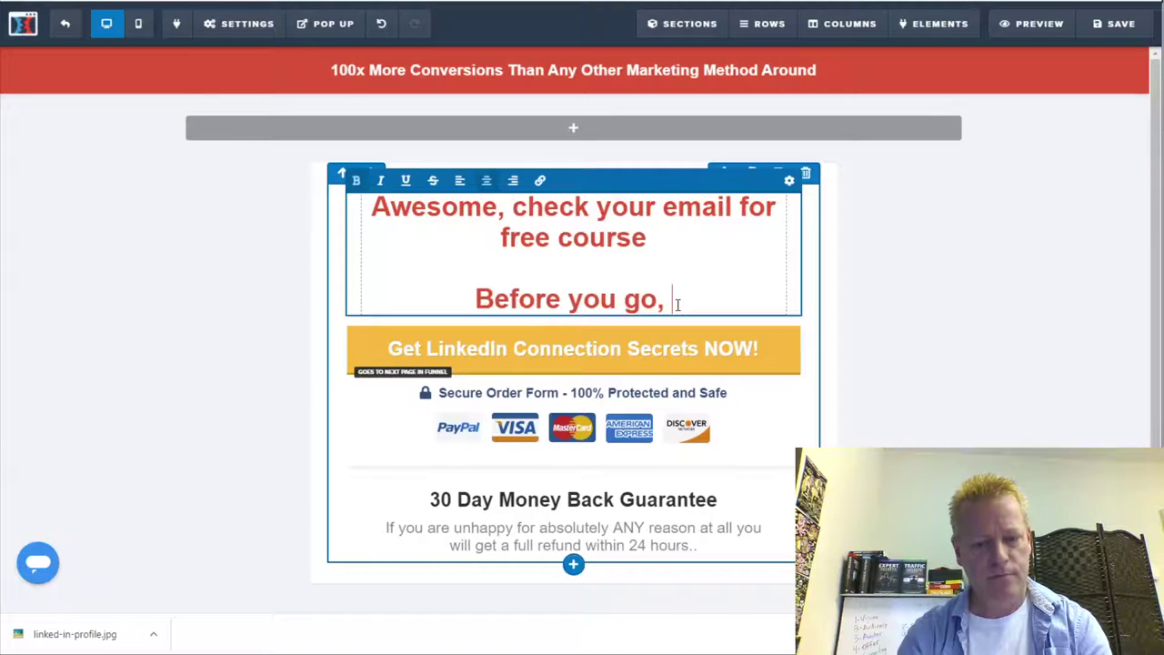
pyautogui.write('if')
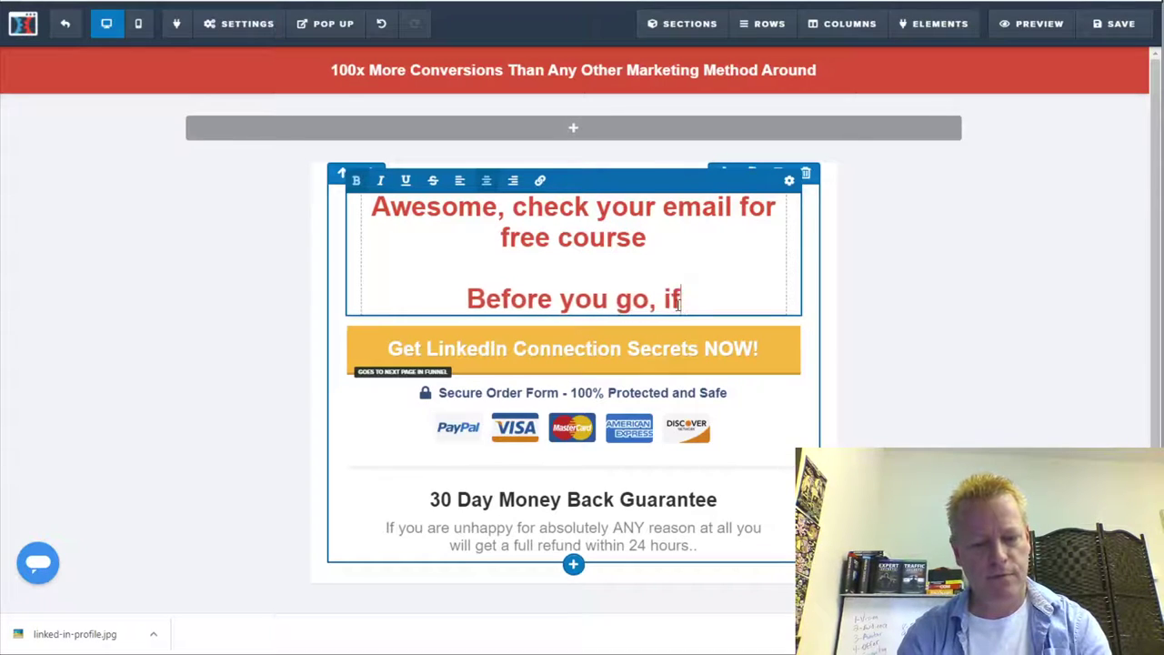
pyautogui.write(' you want to ')
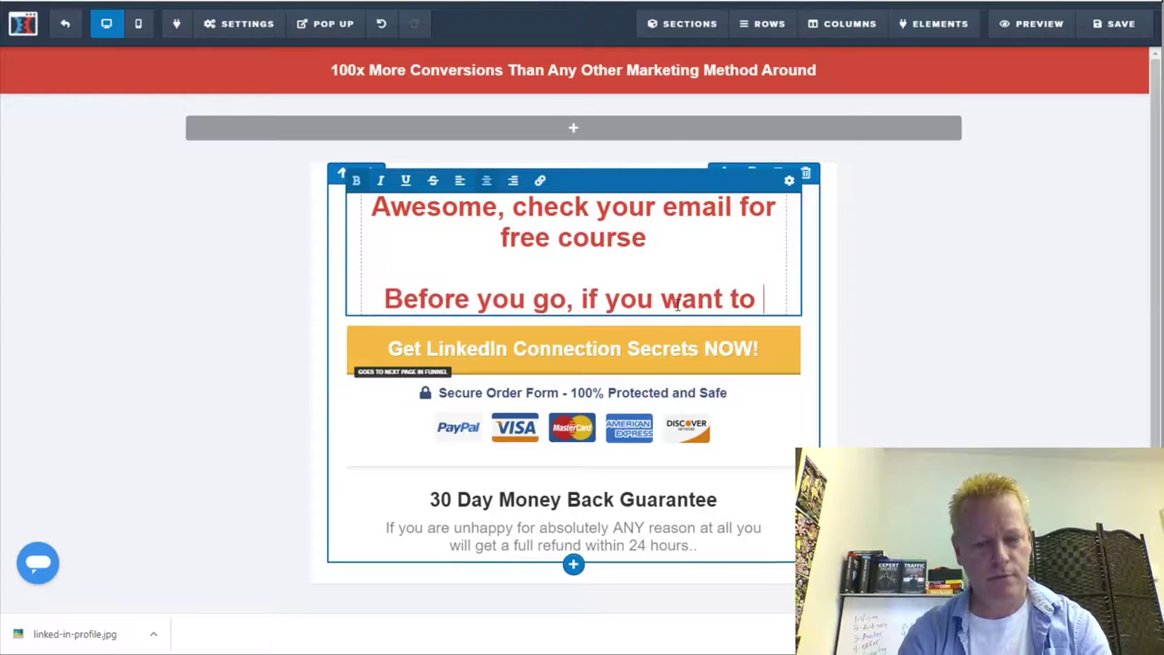
pyautogui.write('grow your Li')
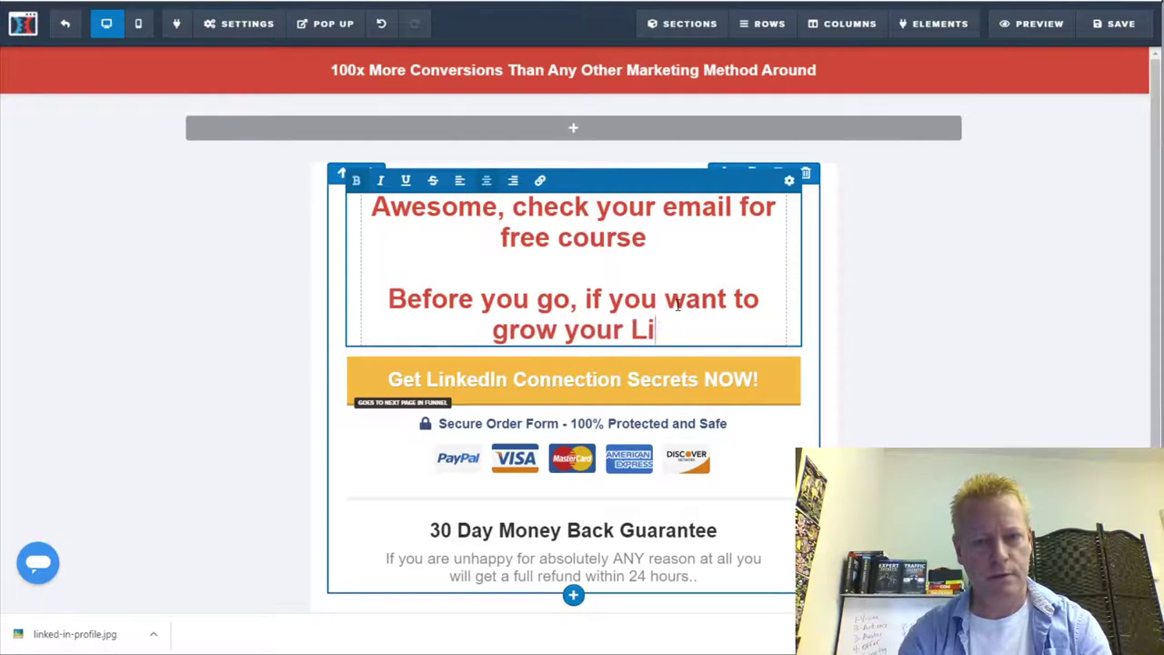
pyautogui.write('nkedIn Conne')
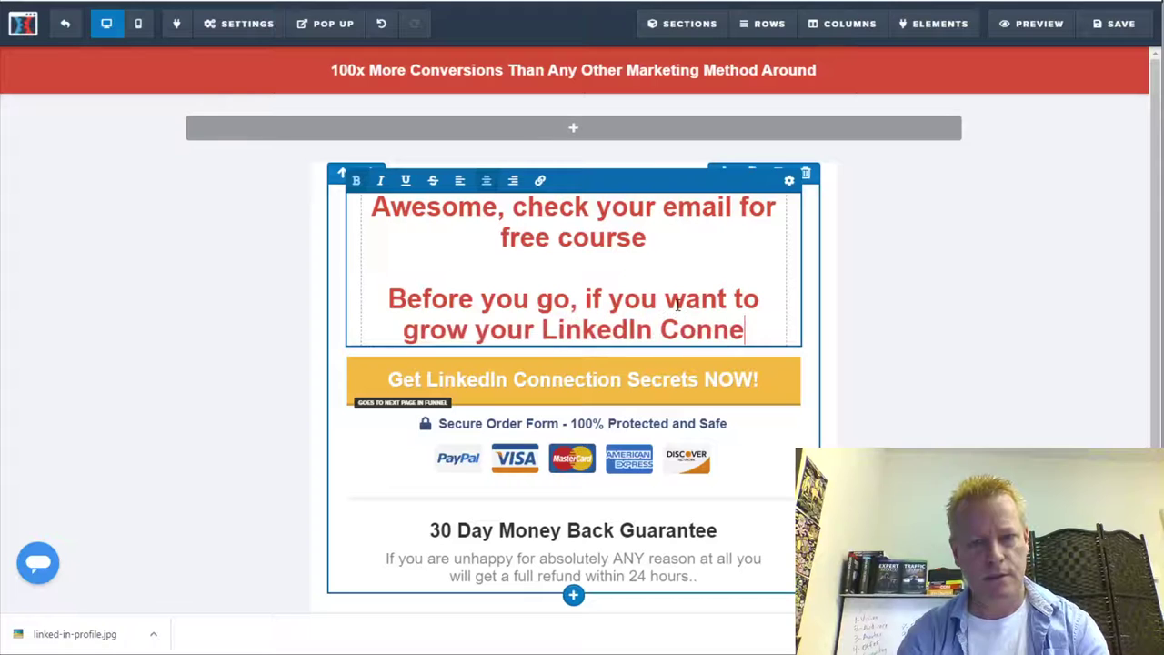
pyautogui.write('ctions, you ne')
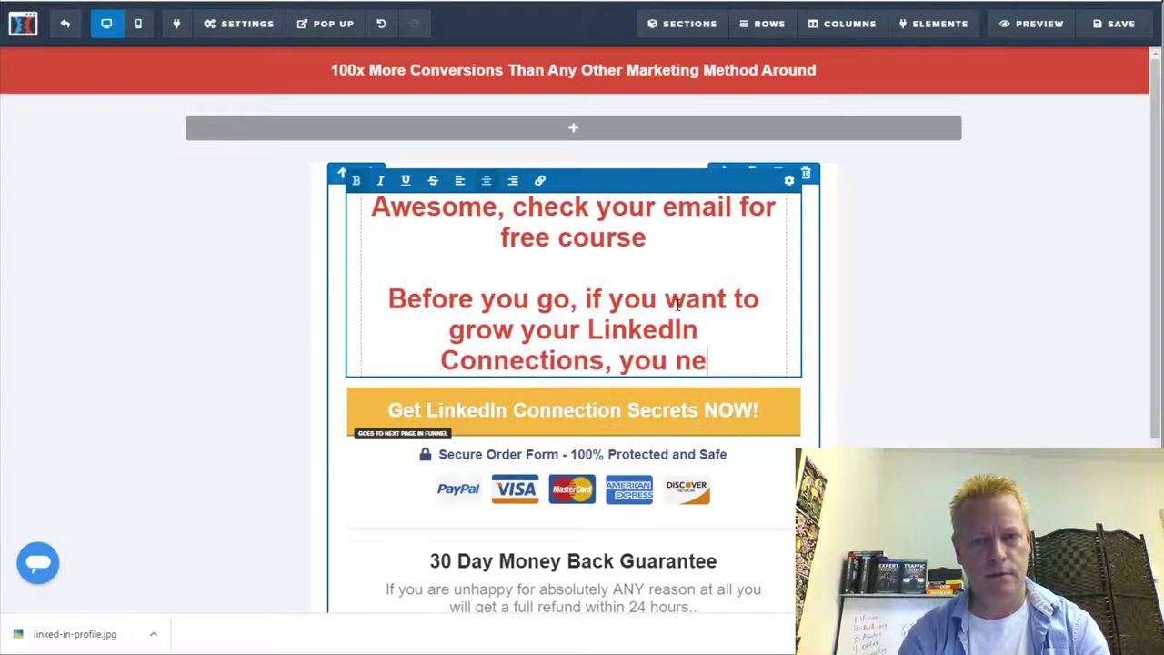
pyautogui.write('ed to check this out!')
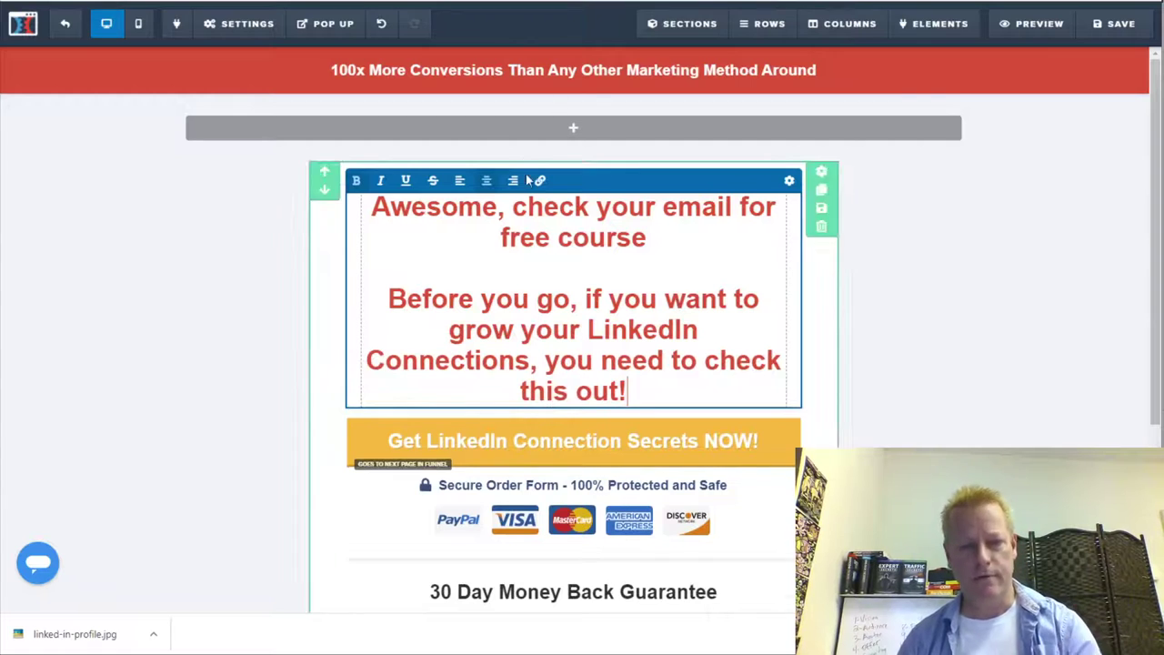
pyautogui.scroll(-1, 877, 339)
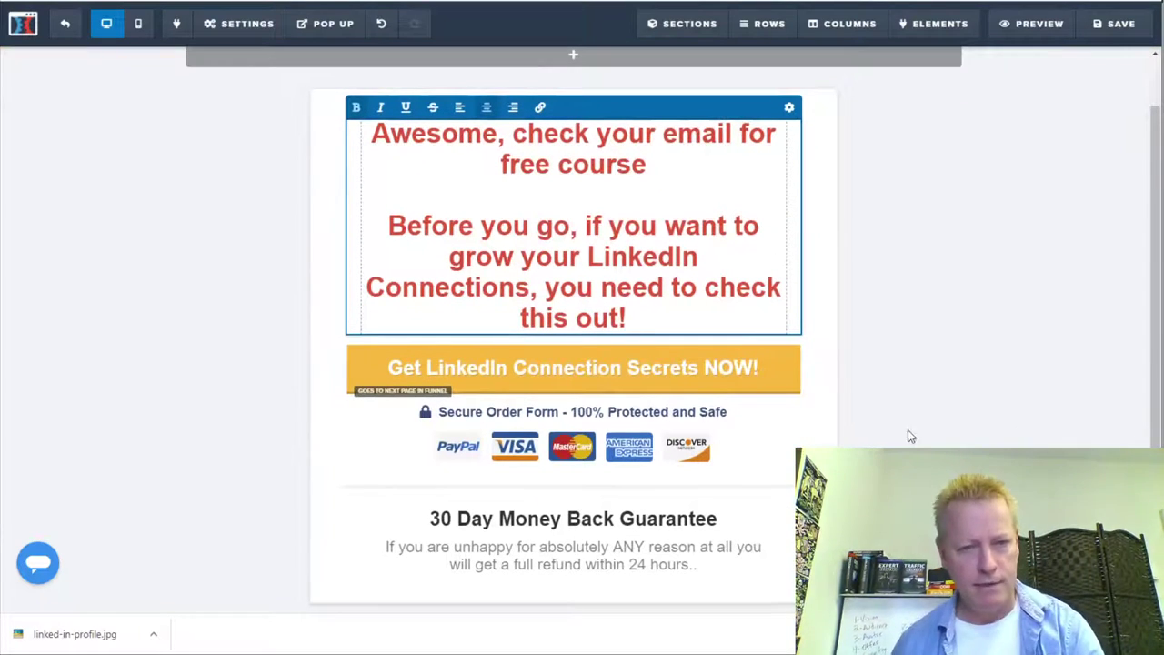
pyautogui.scroll(2, 561, 195)
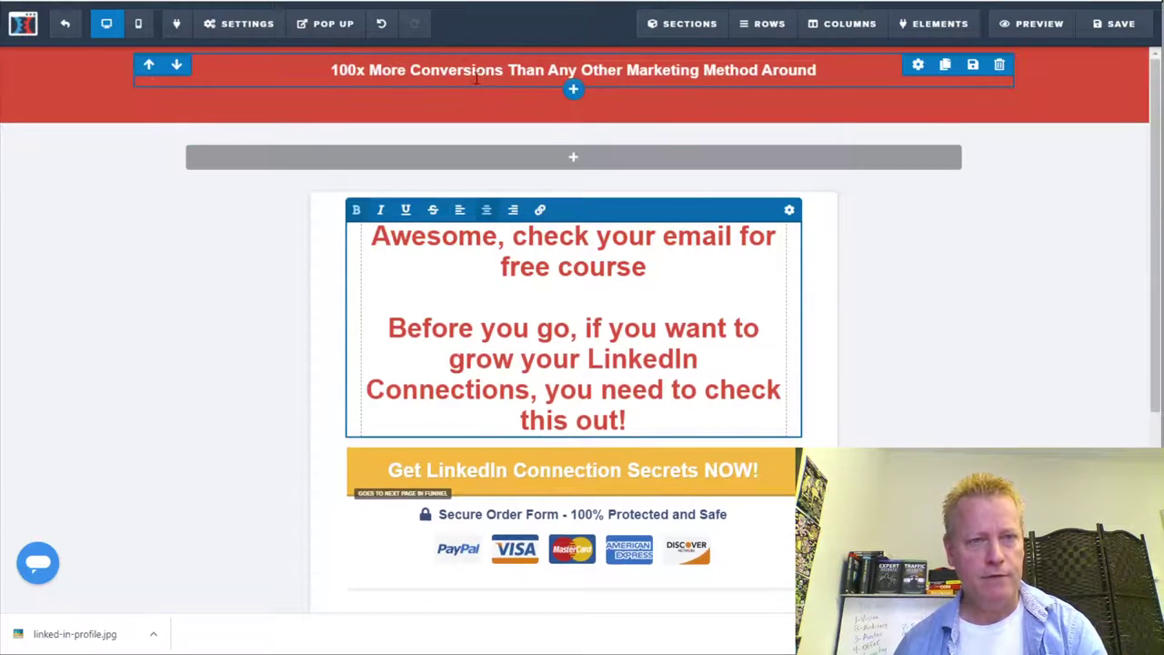
# Swap the red top banner's old sentence for 'Your LinkedIn Secrets free course is in your Inbox!'
pyautogui.click(474, 79)
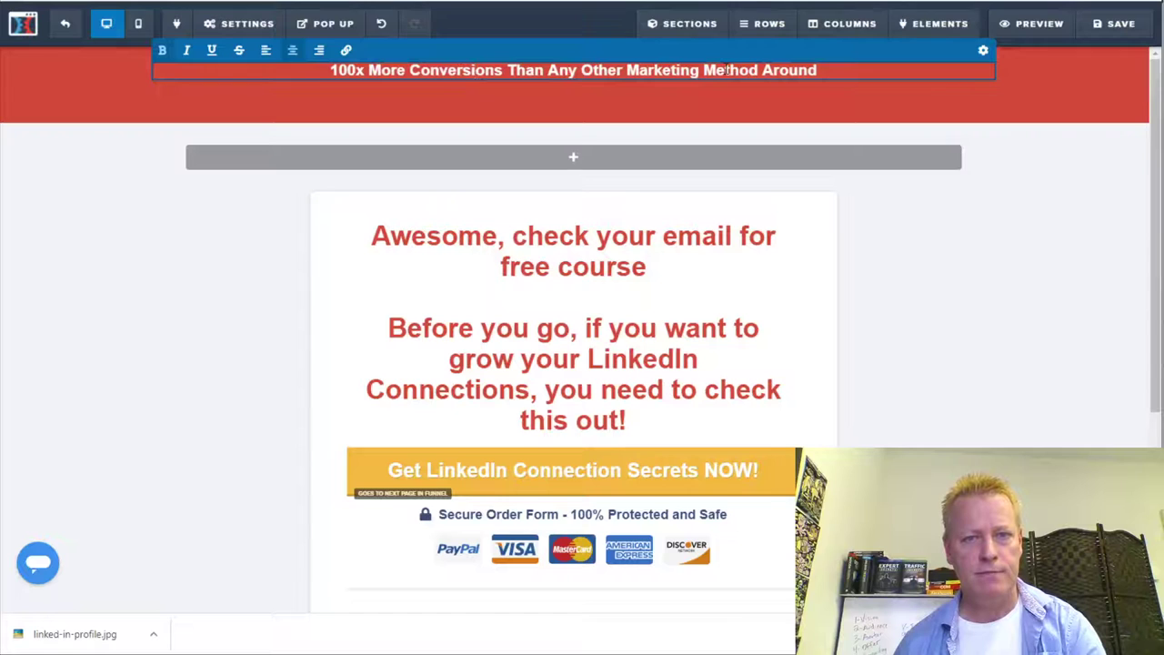
pyautogui.moveTo(824, 70); pyautogui.dragTo(338, 77)
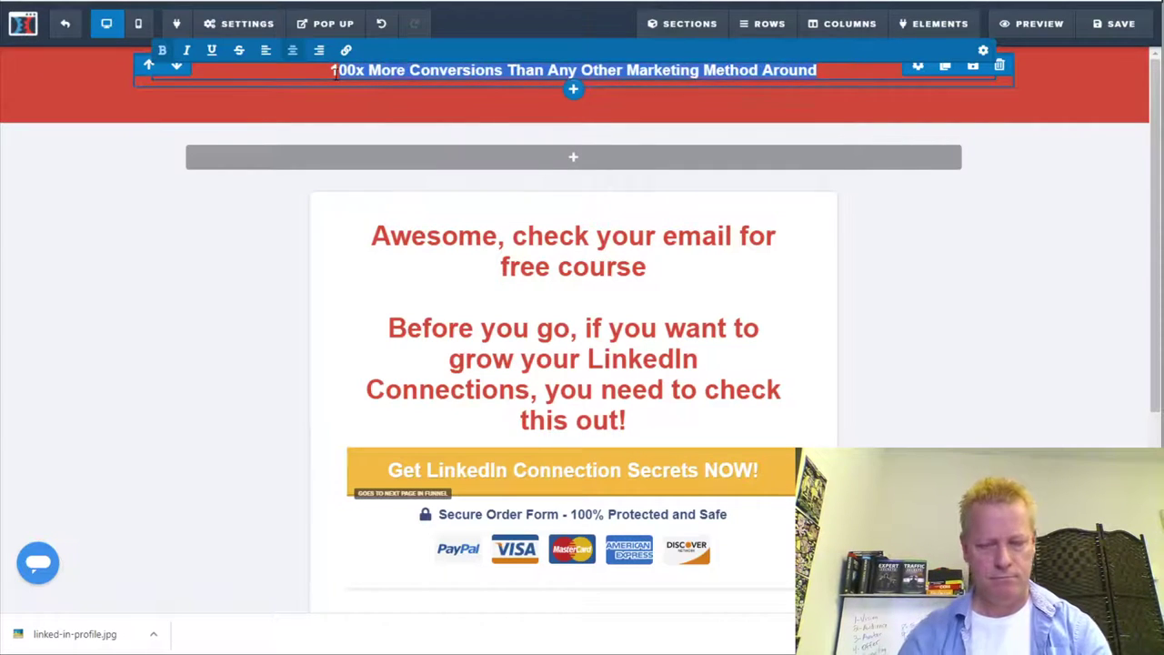
pyautogui.press('BackSpace')
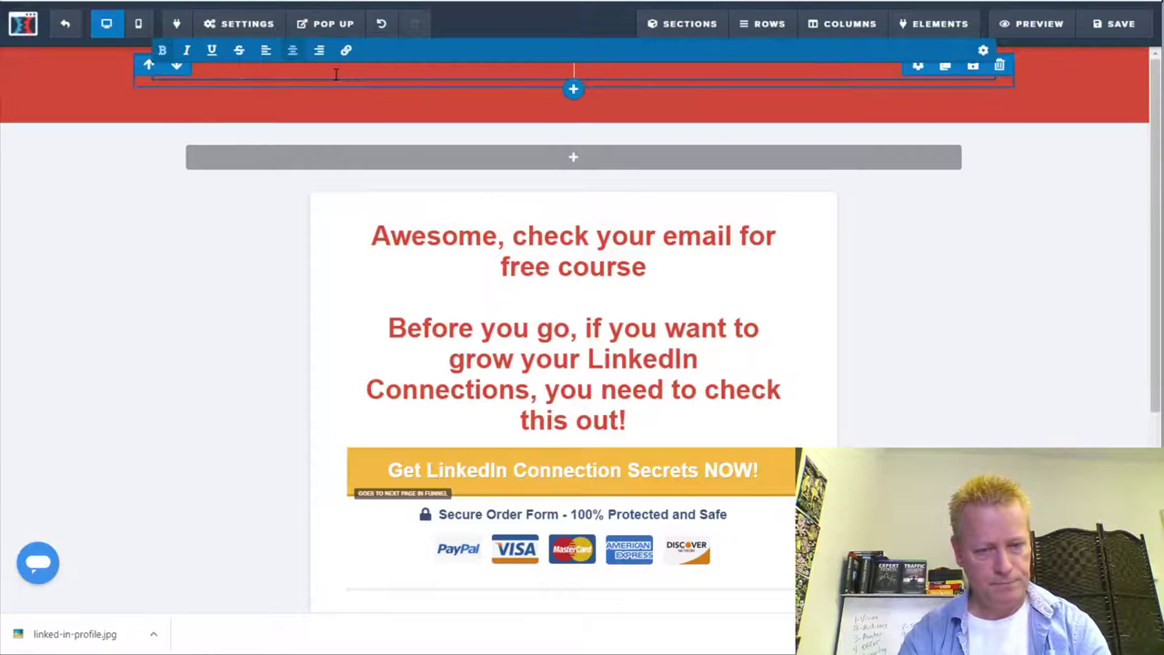
pyautogui.write('Your LinkedIn Secrets free course is in your Inbox!')
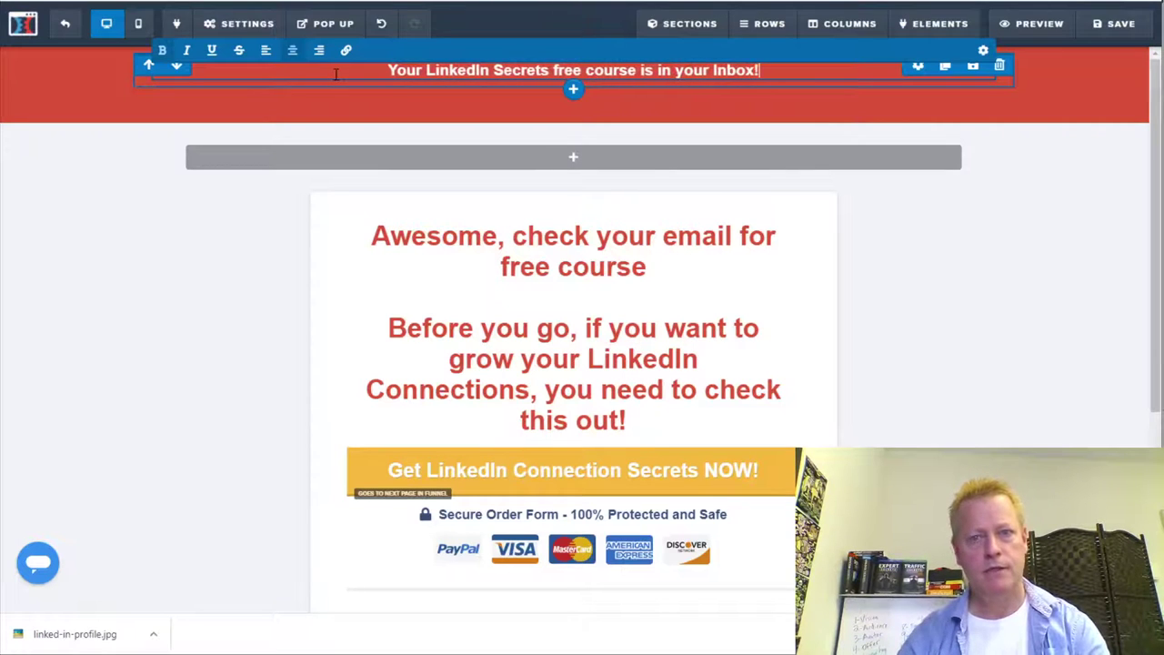
pyautogui.click(571, 248)
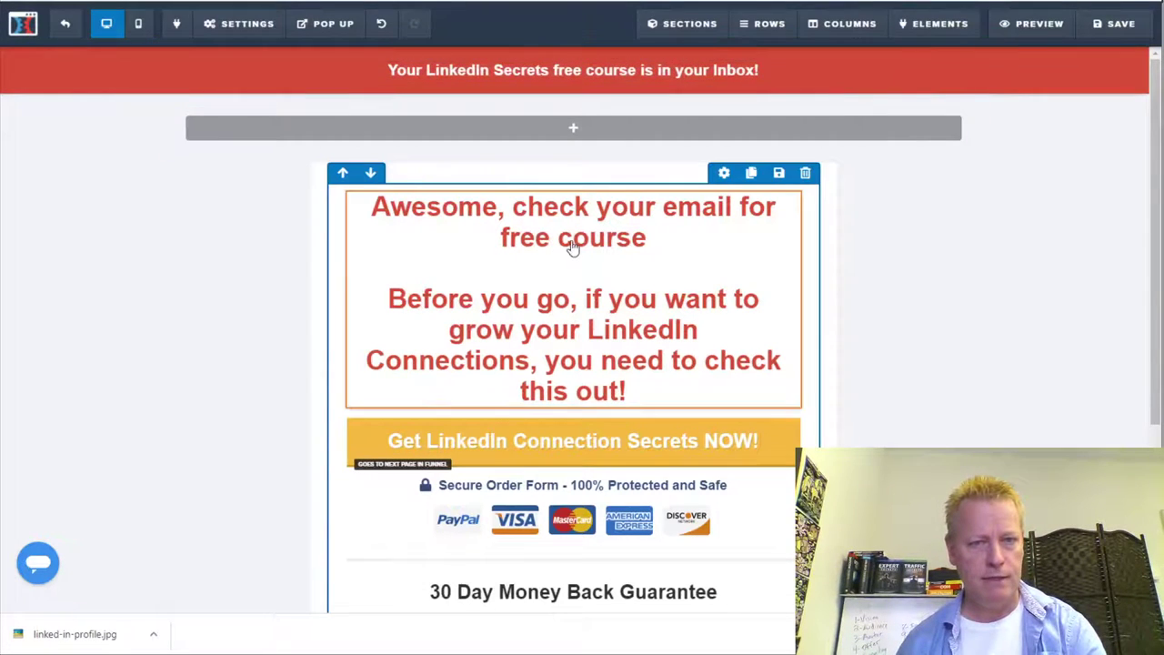
# Delete the 'Awesome, check your email' line and change 'if you want to' to 'you can learn how to GROW'
pyautogui.click(571, 247)
pyautogui.moveTo(649, 238); pyautogui.dragTo(367, 207)
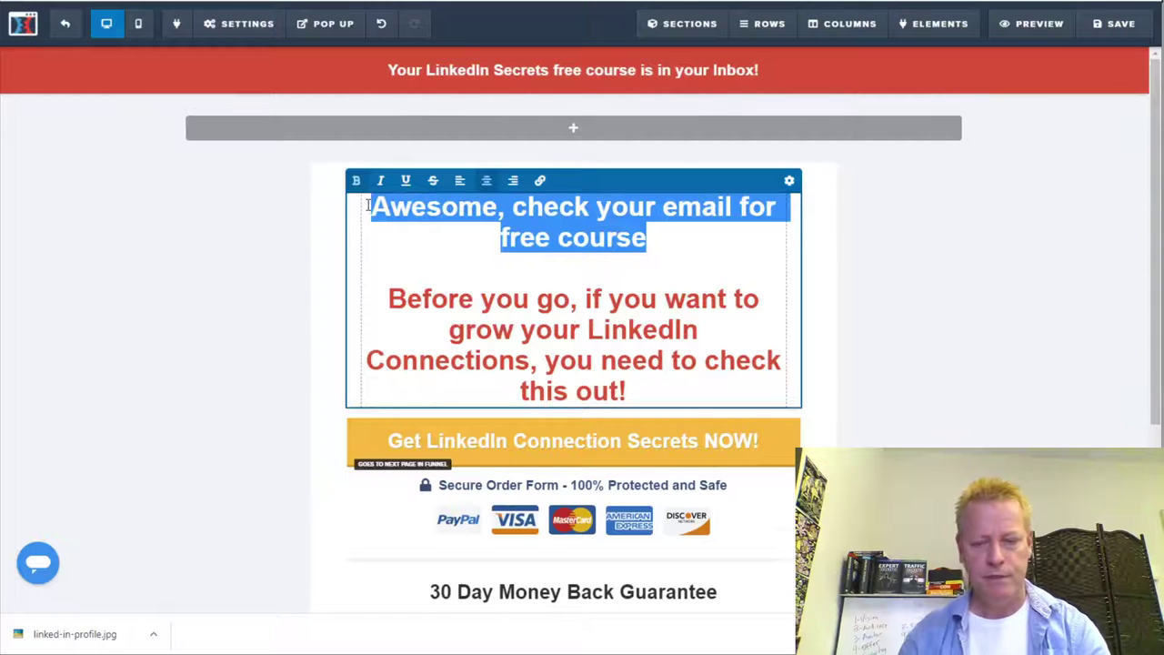
pyautogui.press('Delete')
pyautogui.press('Delete')
pyautogui.press('Delete')
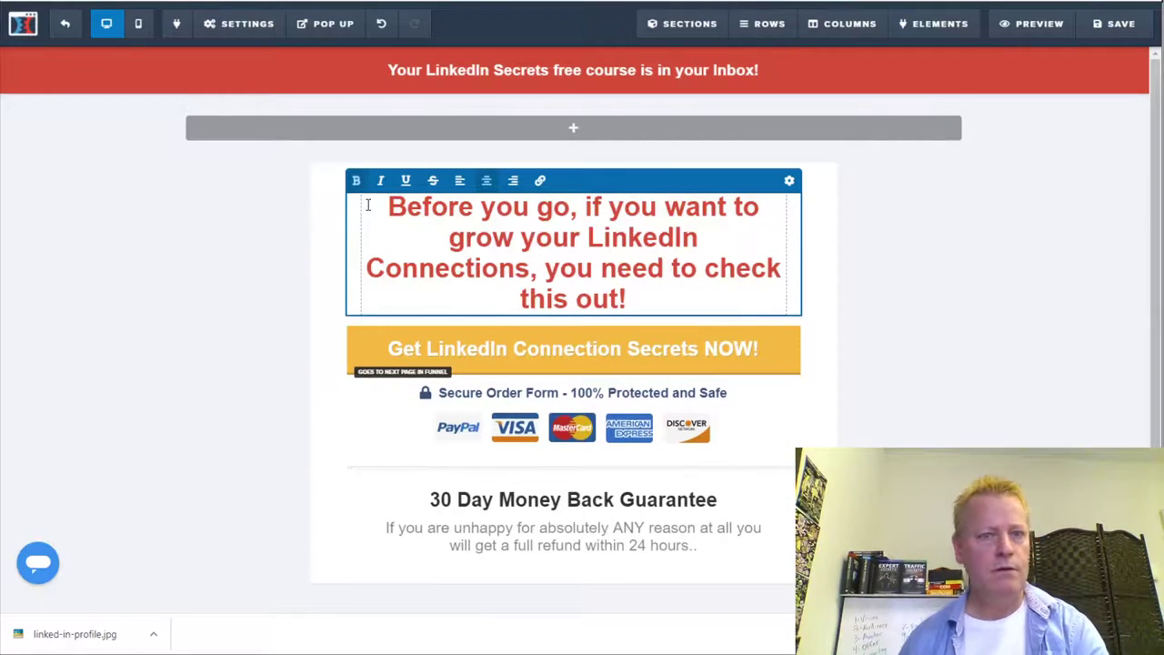
pyautogui.moveTo(585, 208); pyautogui.dragTo(601, 209)
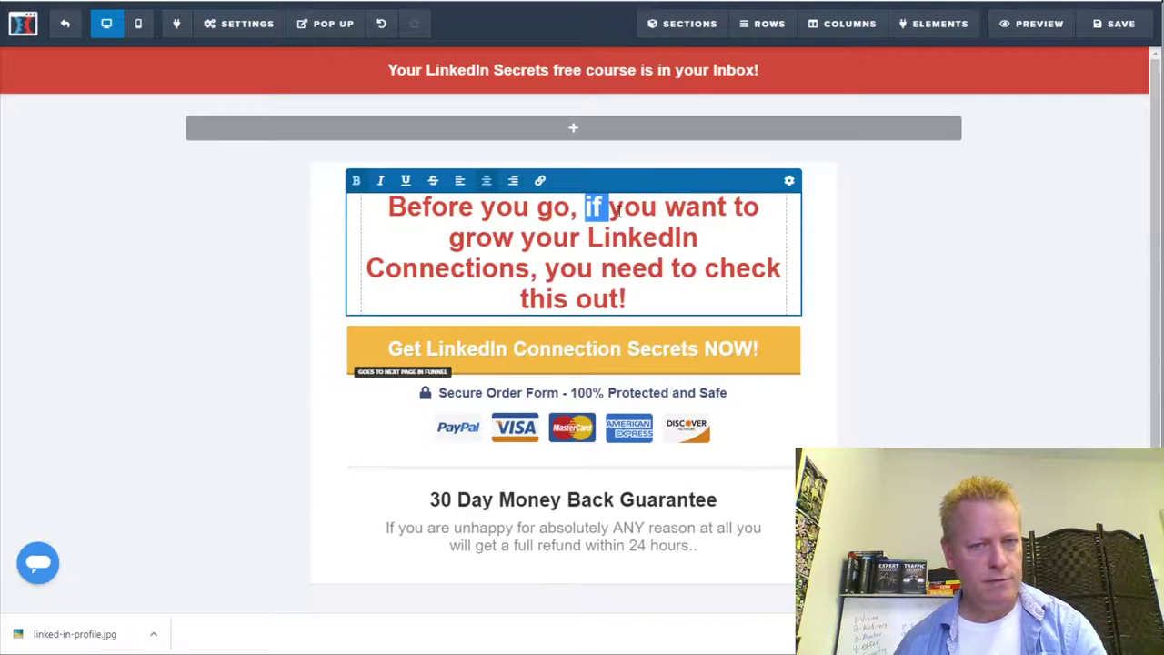
pyautogui.click(545, 230)
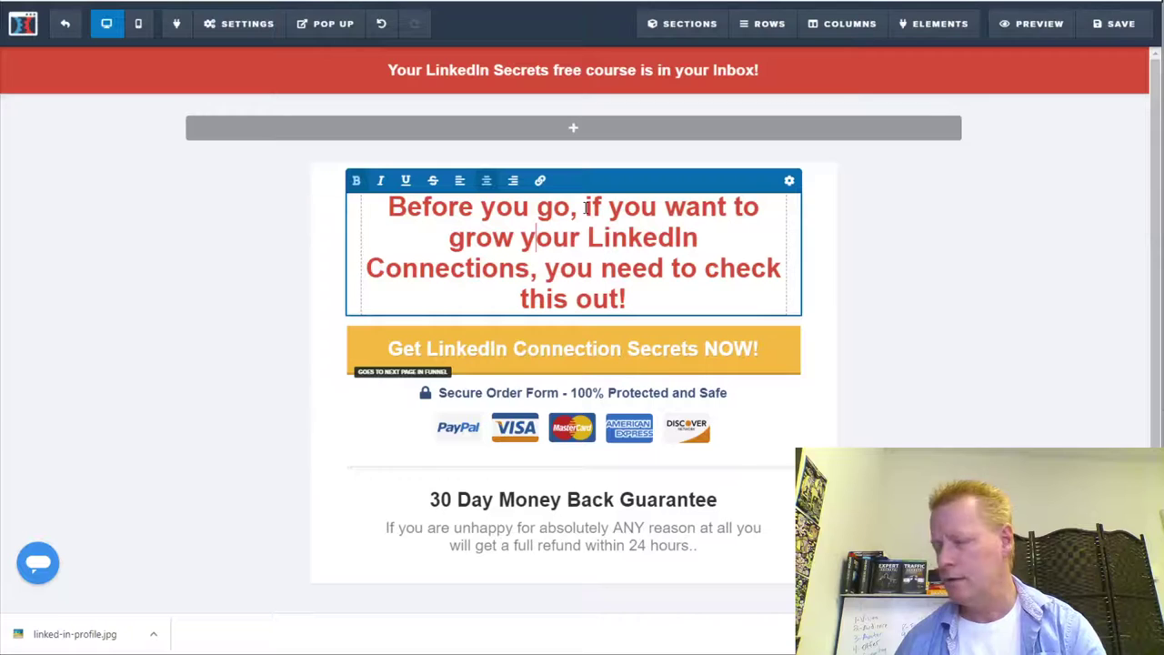
pyautogui.moveTo(587, 208); pyautogui.dragTo(763, 198)
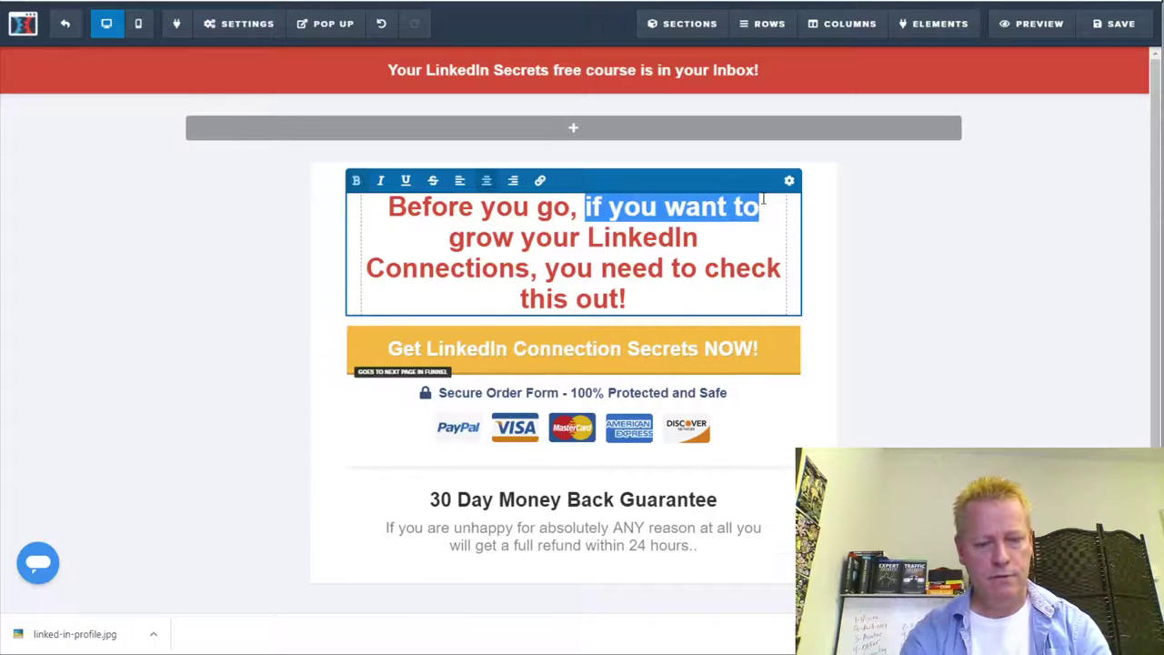
pyautogui.write('you can learn o')
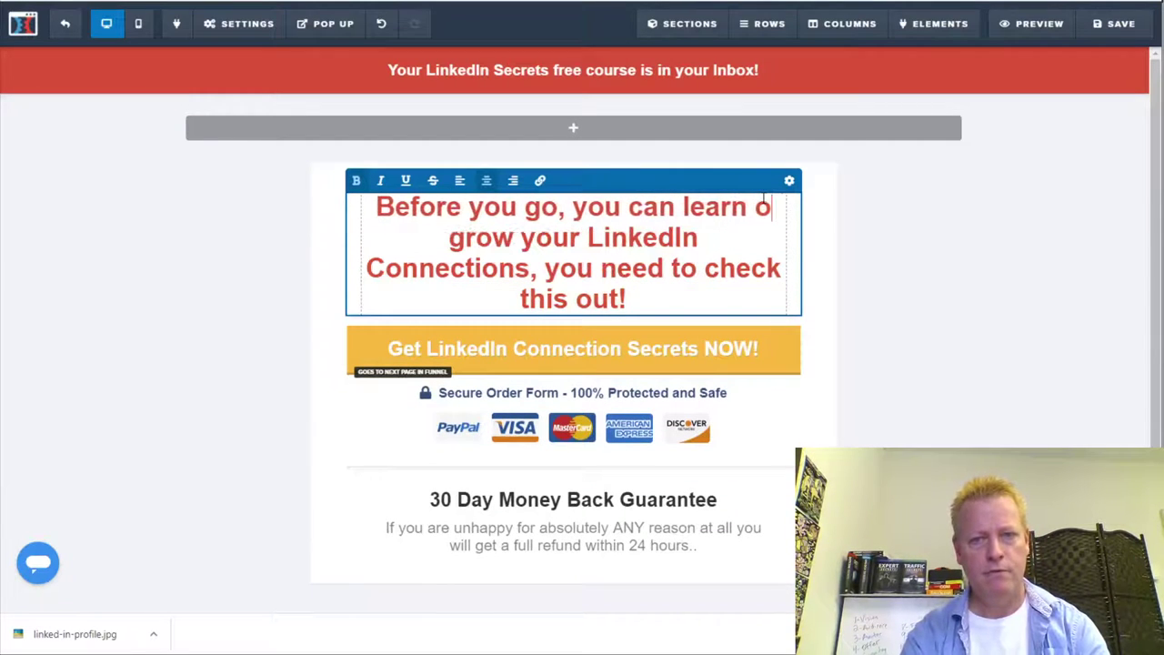
pyautogui.press('BackSpace')
pyautogui.write('how ')
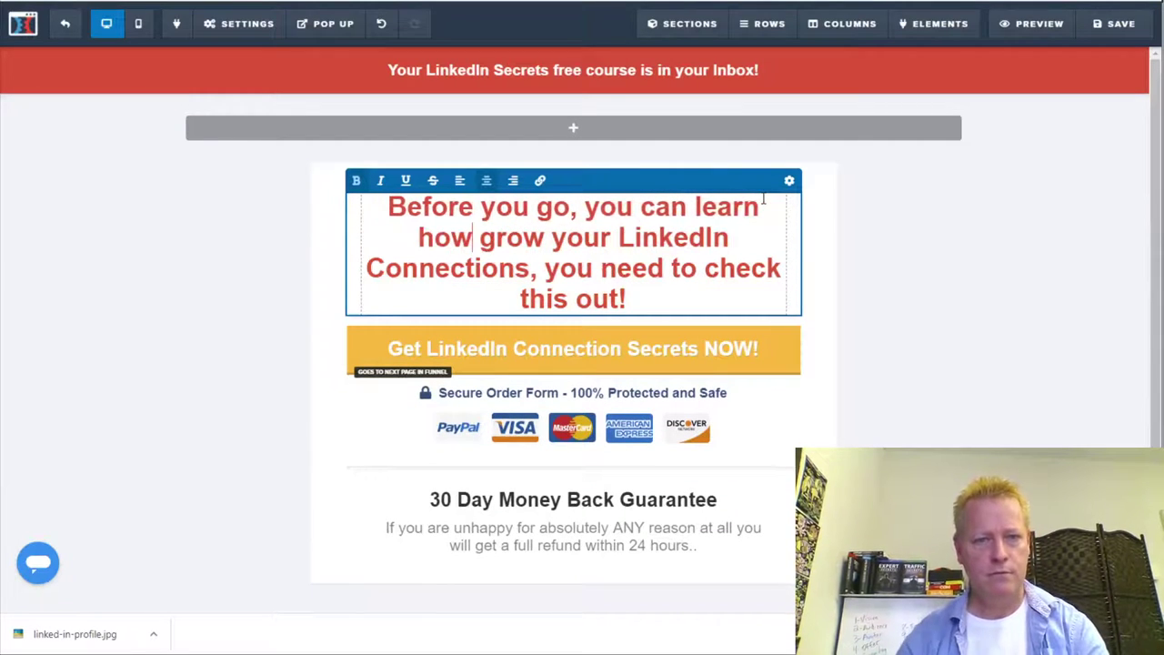
pyautogui.write('to')
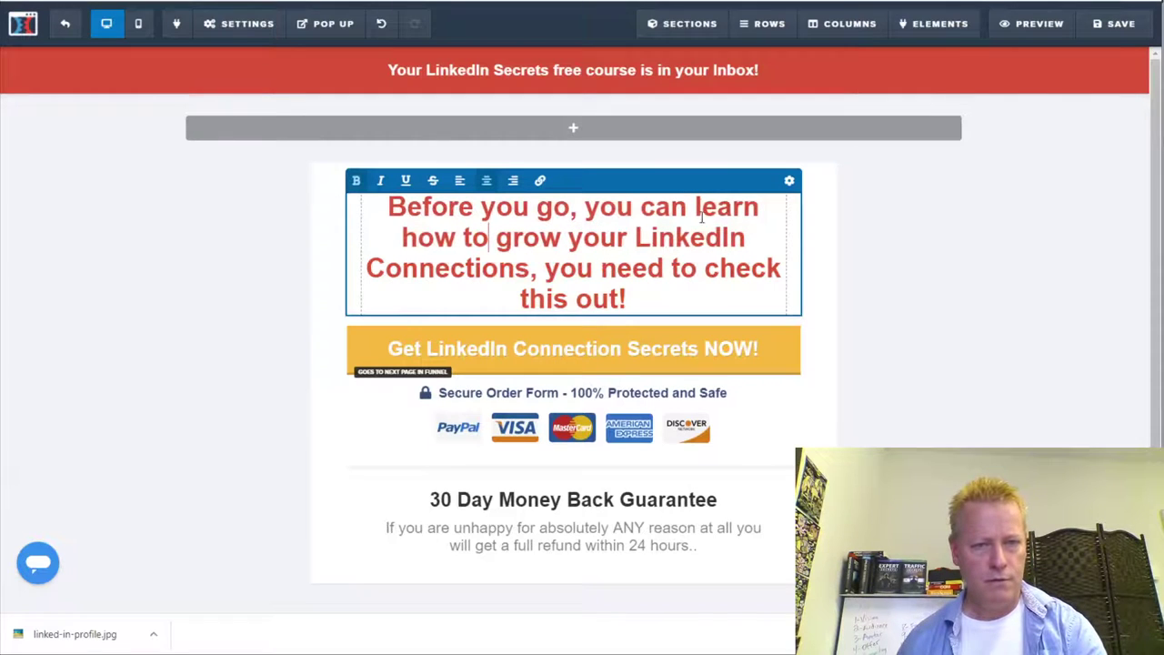
pyautogui.doubleClick(538, 238)
pyautogui.write('GROW')
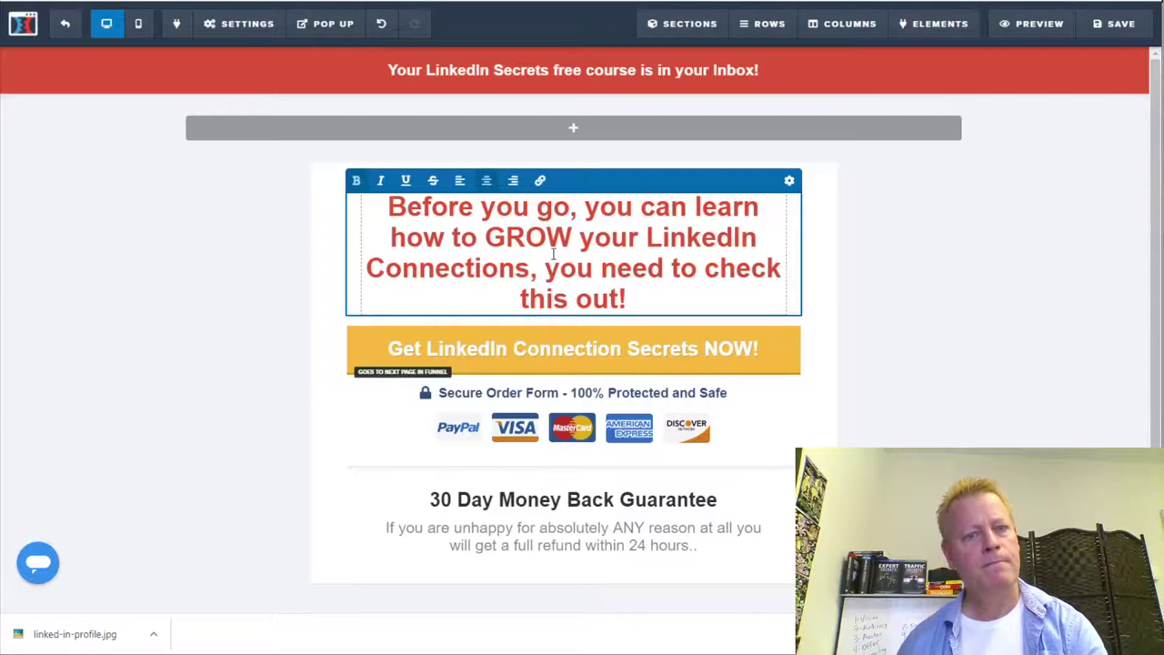
# Replace the ending 'you need to check this out!' with 'by 1000 and more per month!'
pyautogui.moveTo(538, 271); pyautogui.dragTo(649, 294)
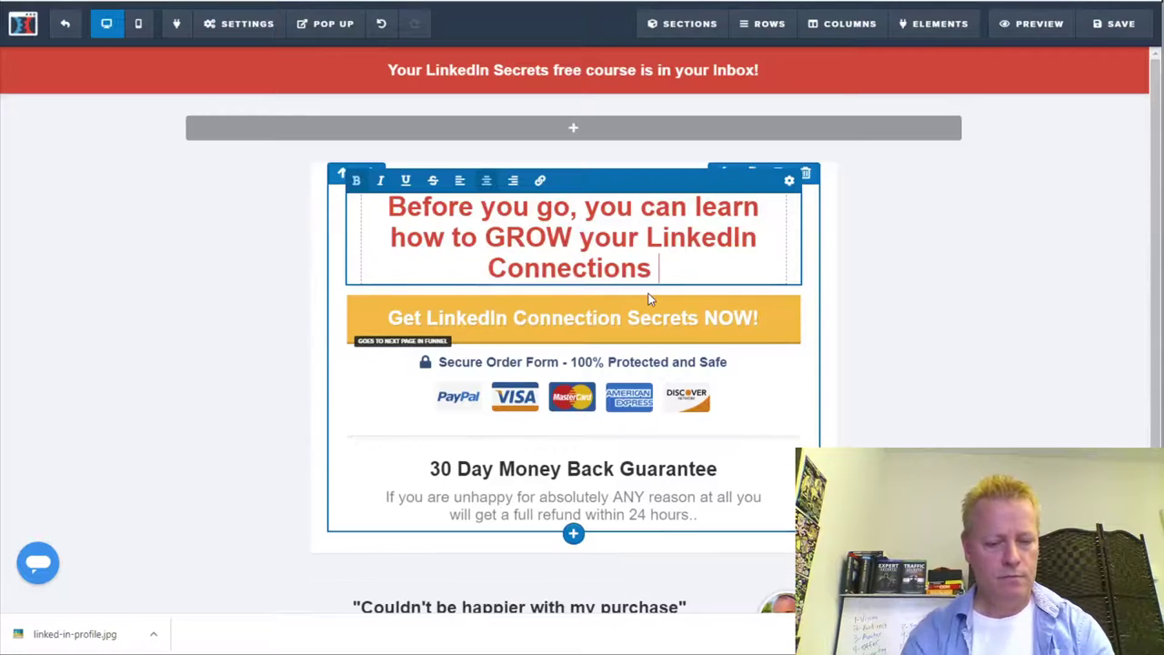
pyautogui.write('by 1')
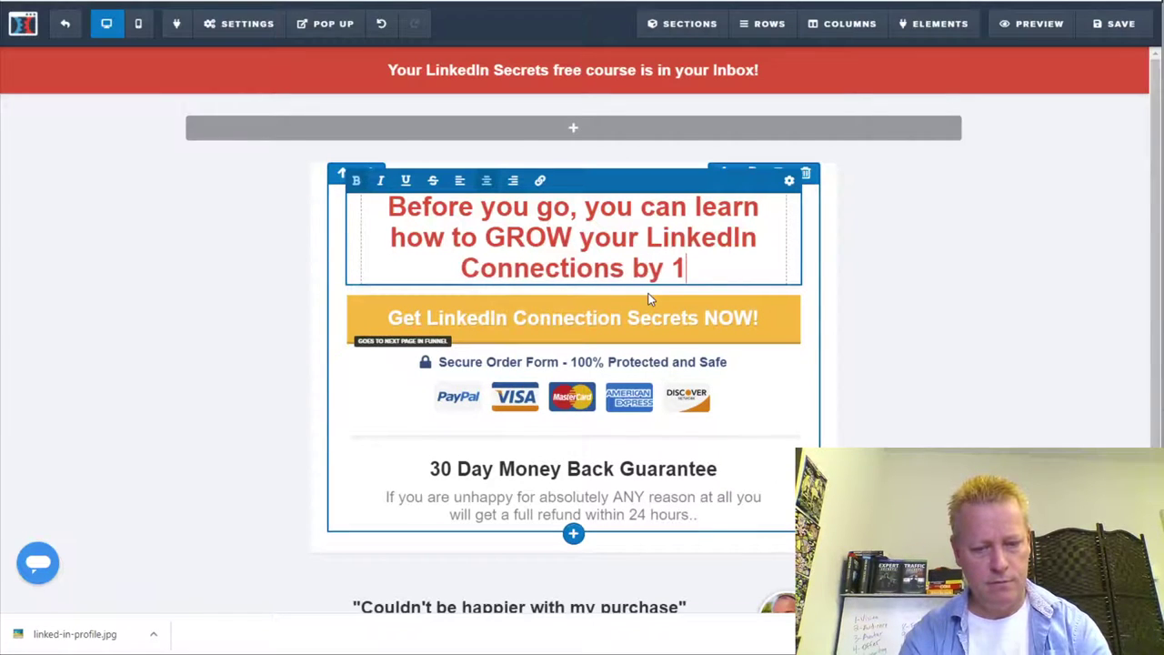
pyautogui.press('BackSpace')
pyautogui.write('1000 and more ')
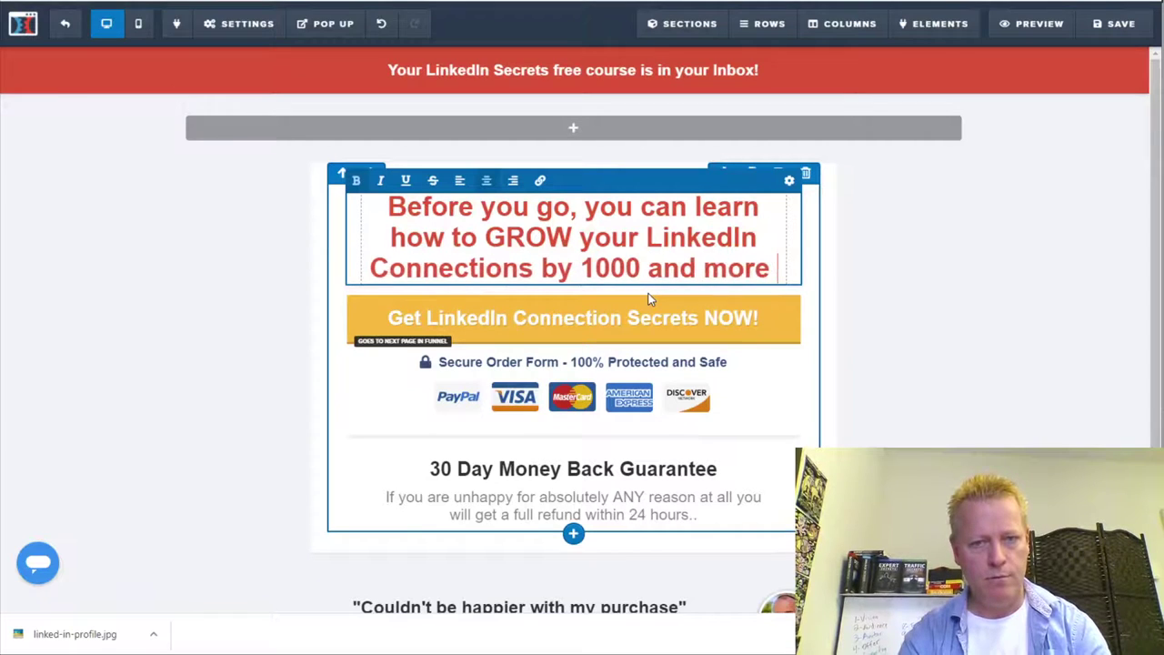
pyautogui.write('per month')
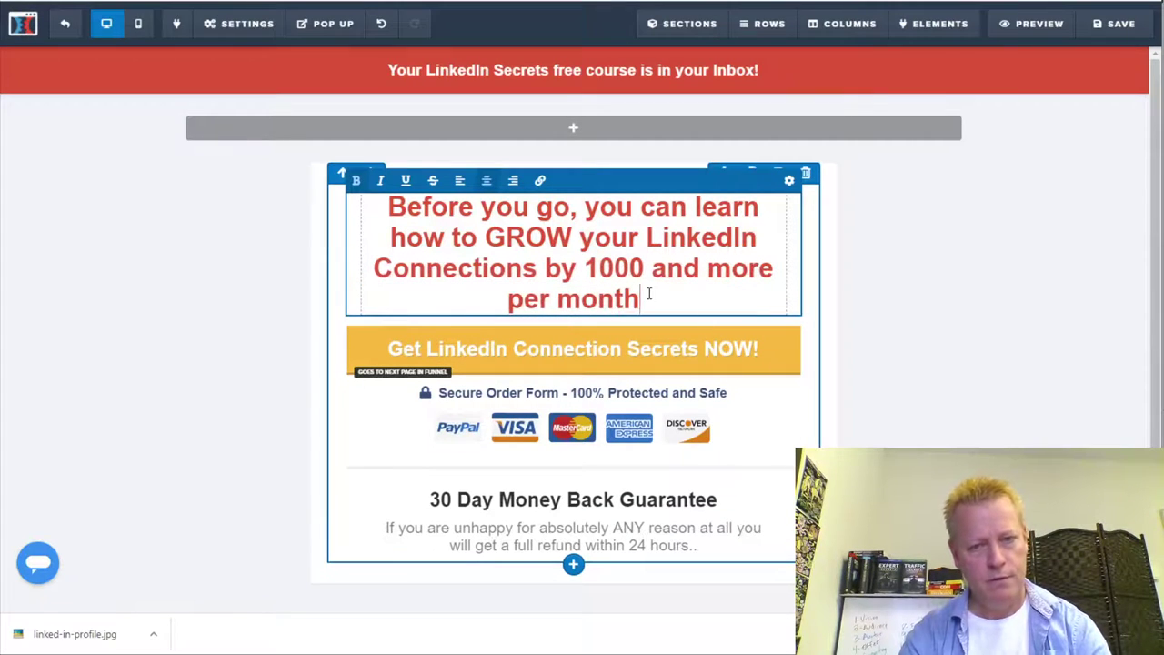
pyautogui.write('!')
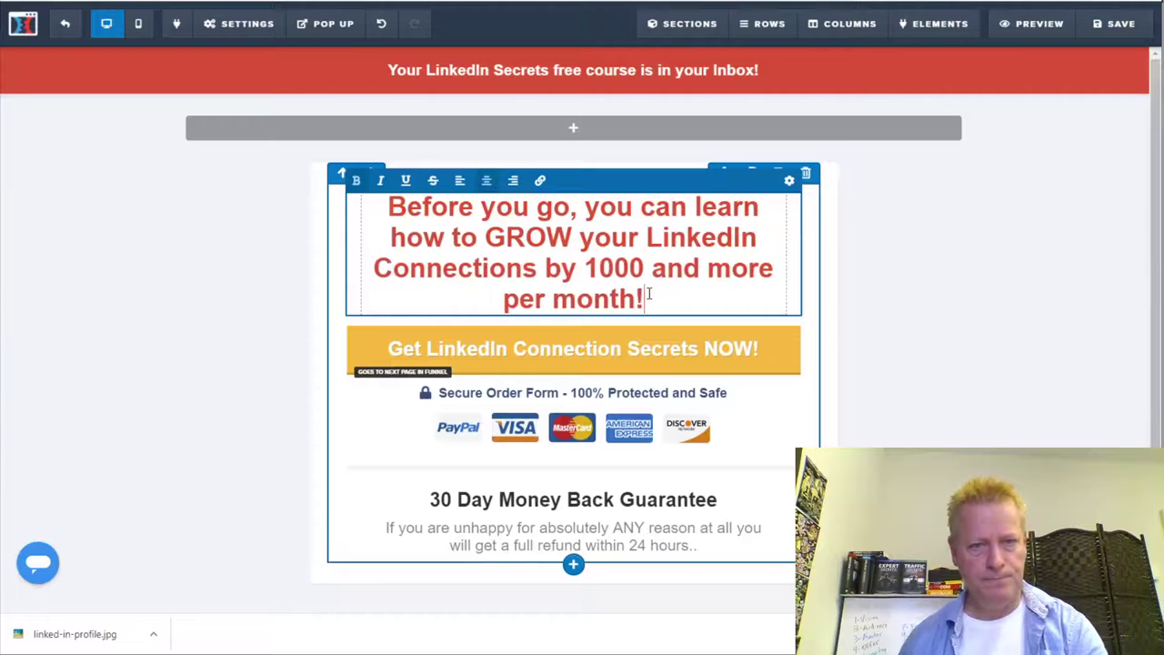
# Break the headline after 'Before you go...' and reword the rest to start 'How' and end 'is a click away'
pyautogui.moveTo(586, 208); pyautogui.dragTo(690, 226)
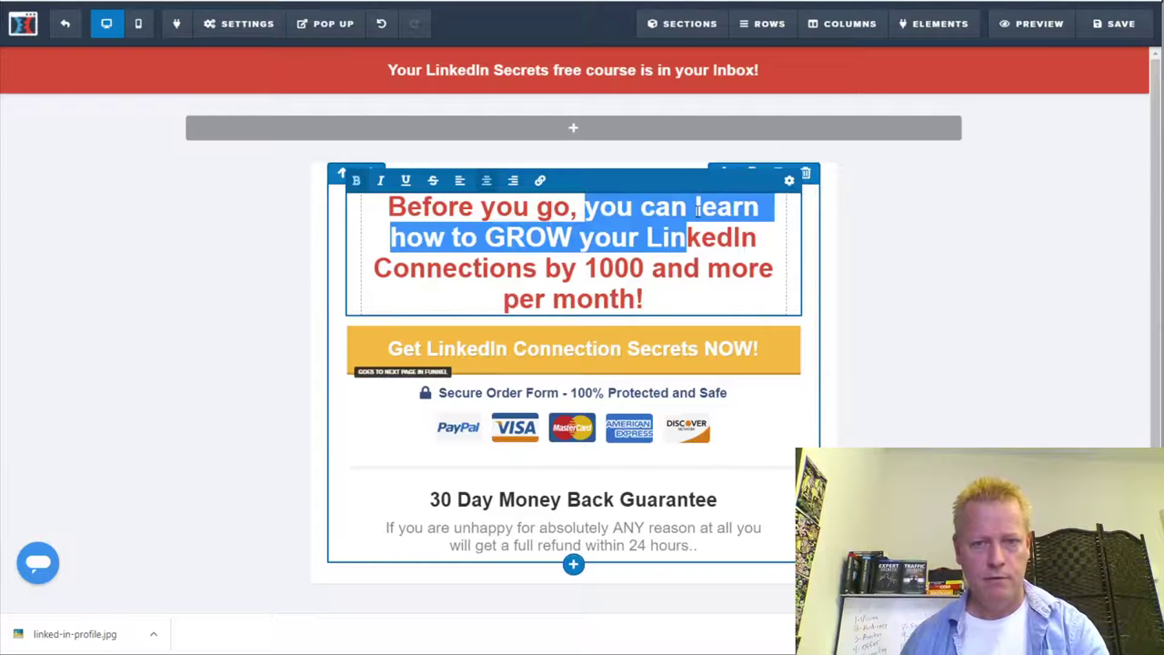
pyautogui.click(693, 210)
pyautogui.press('BackSpace')
pyautogui.press('BackSpace')
pyautogui.press('BackSpace')
pyautogui.press('BackSpace')
pyautogui.press('BackSpace')
pyautogui.press('BackSpace')
pyautogui.press('BackSpace')
pyautogui.press('BackSpace')
pyautogui.press('BackSpace')
pyautogui.press('BackSpace')
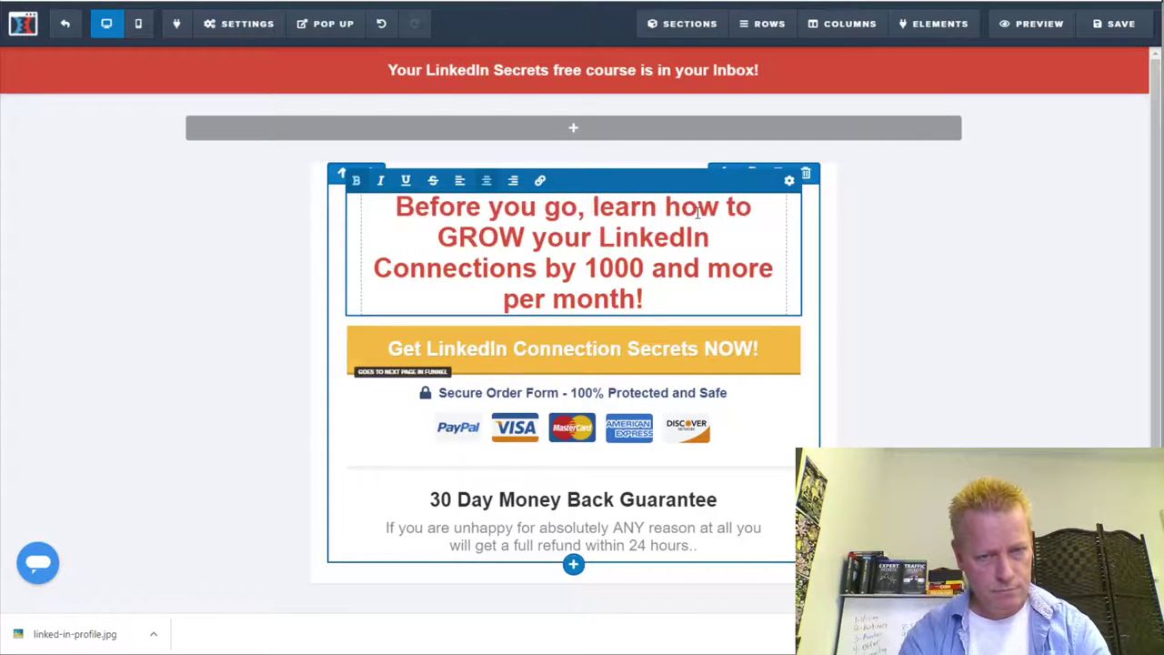
pyautogui.write('...')
pyautogui.press('Return')
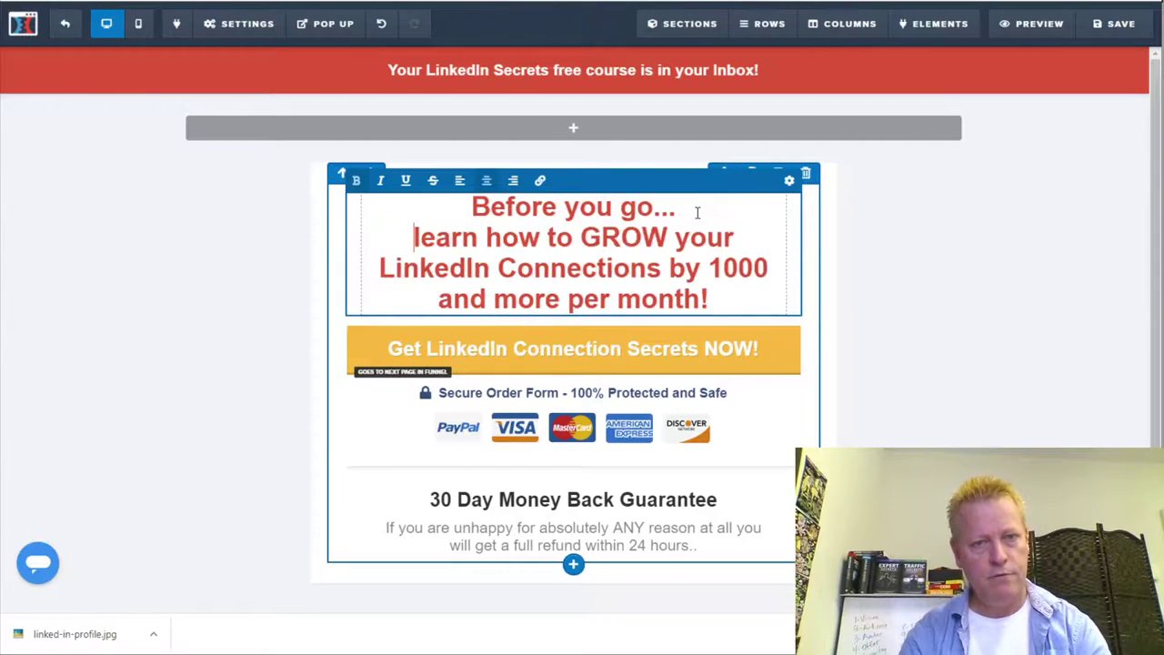
pyautogui.write('L')
pyautogui.press('Delete')
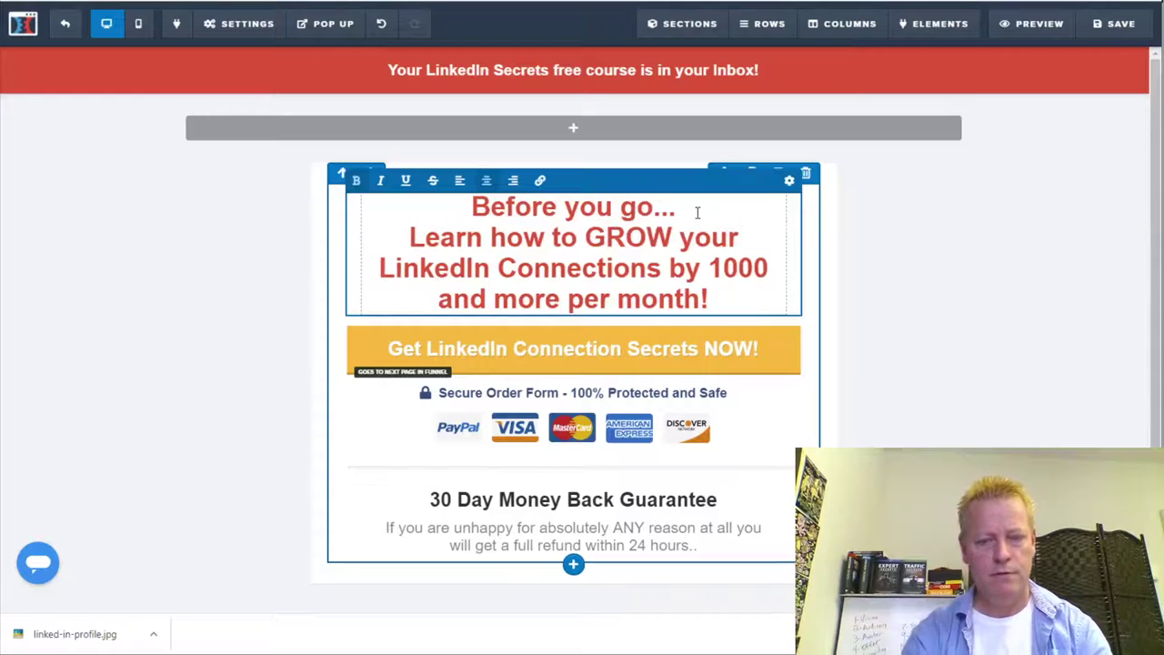
pyautogui.doubleClick(460, 239)
pyautogui.press('Delete')
pyautogui.press('Delete')
pyautogui.press('Delete')
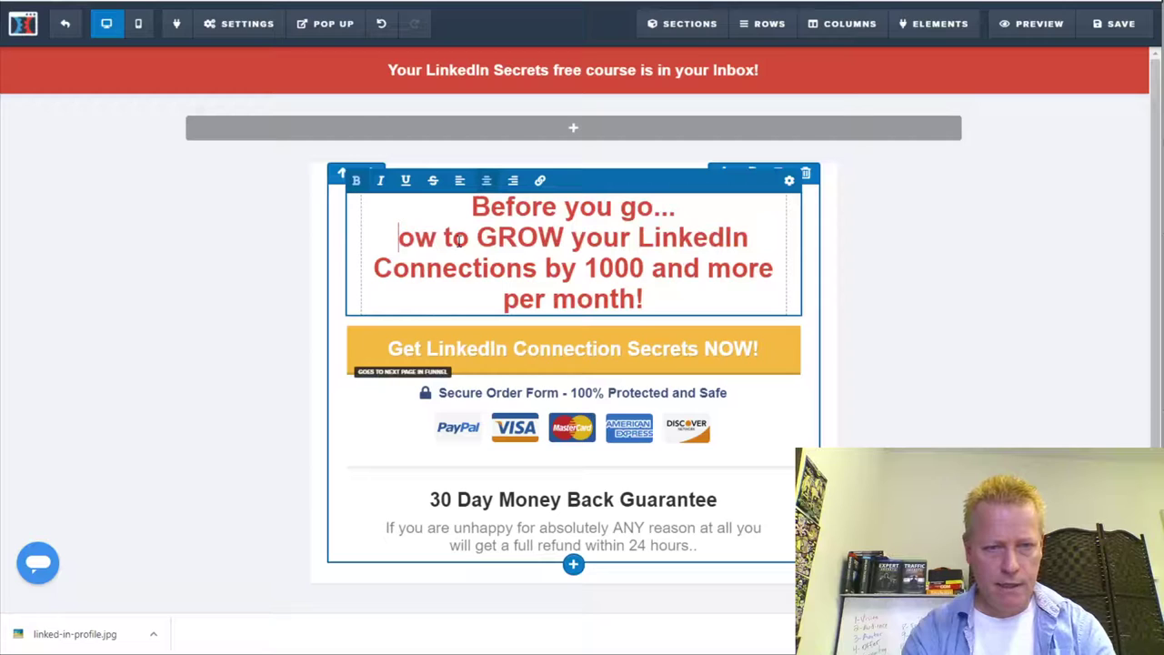
pyautogui.write('H')
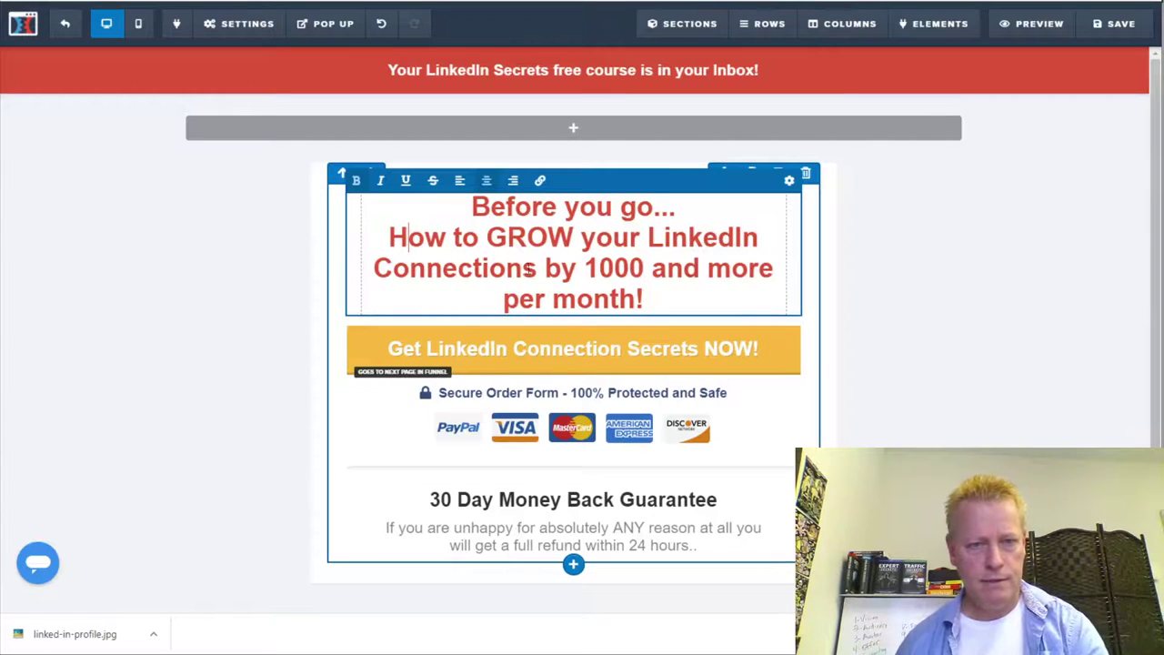
pyautogui.write(' is a click aw')
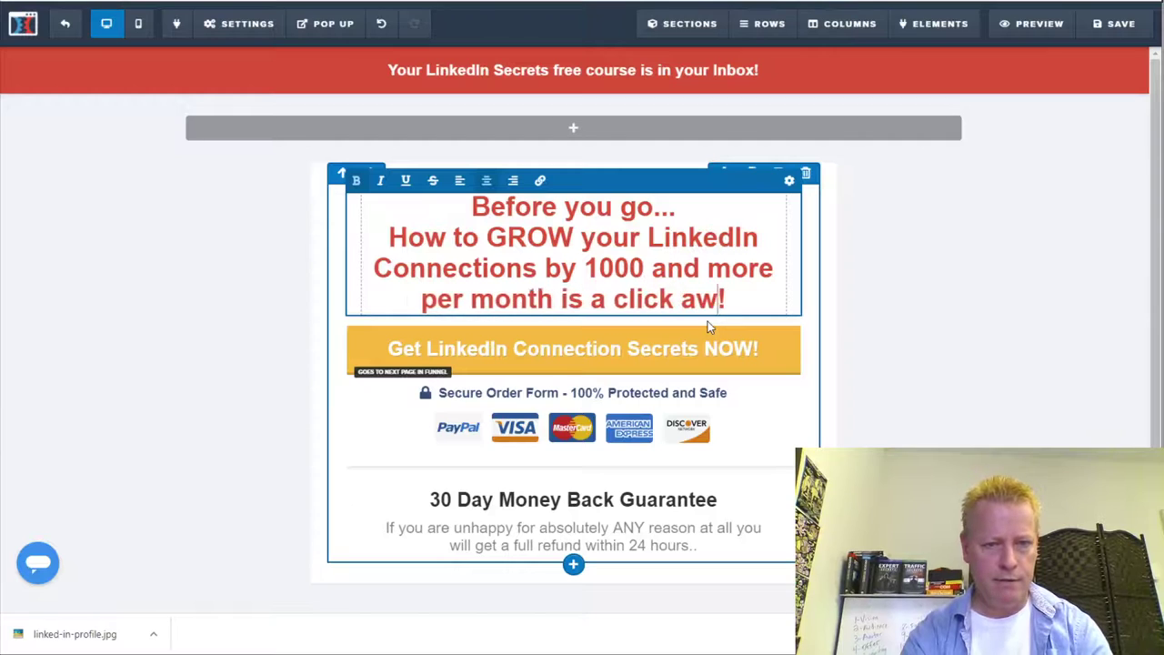
pyautogui.write('ay')
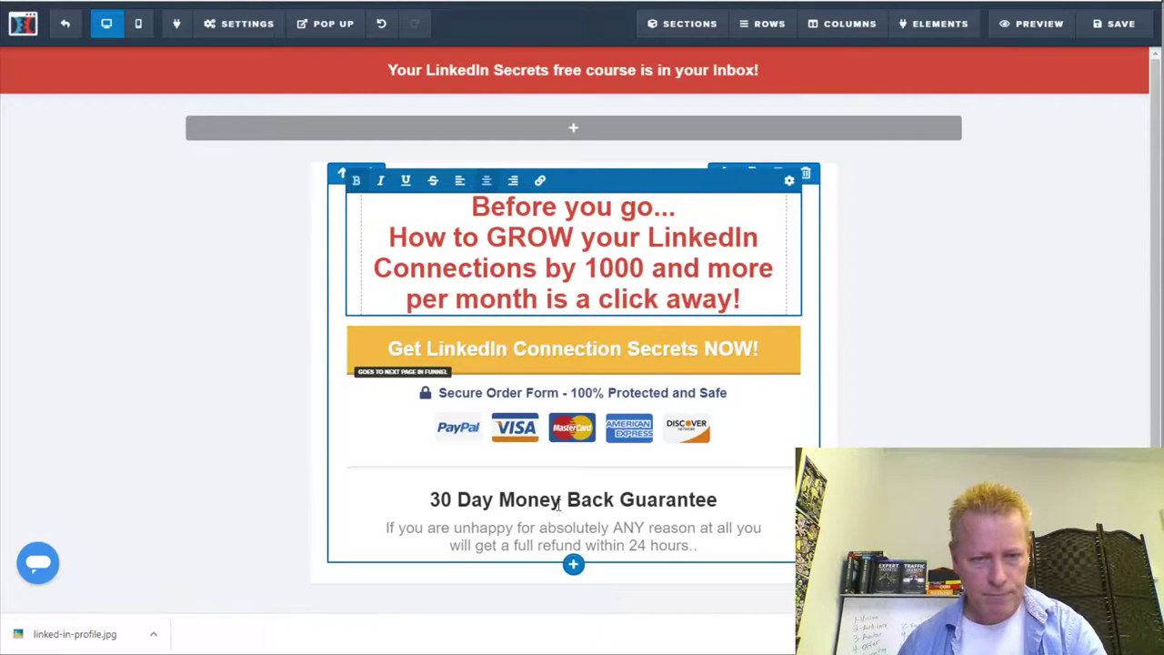
pyautogui.click(743, 489)
# Replace the testimonial byline's CompanyName placeholder with the reviewer's site name
pyautogui.scroll(-2, 738, 459)
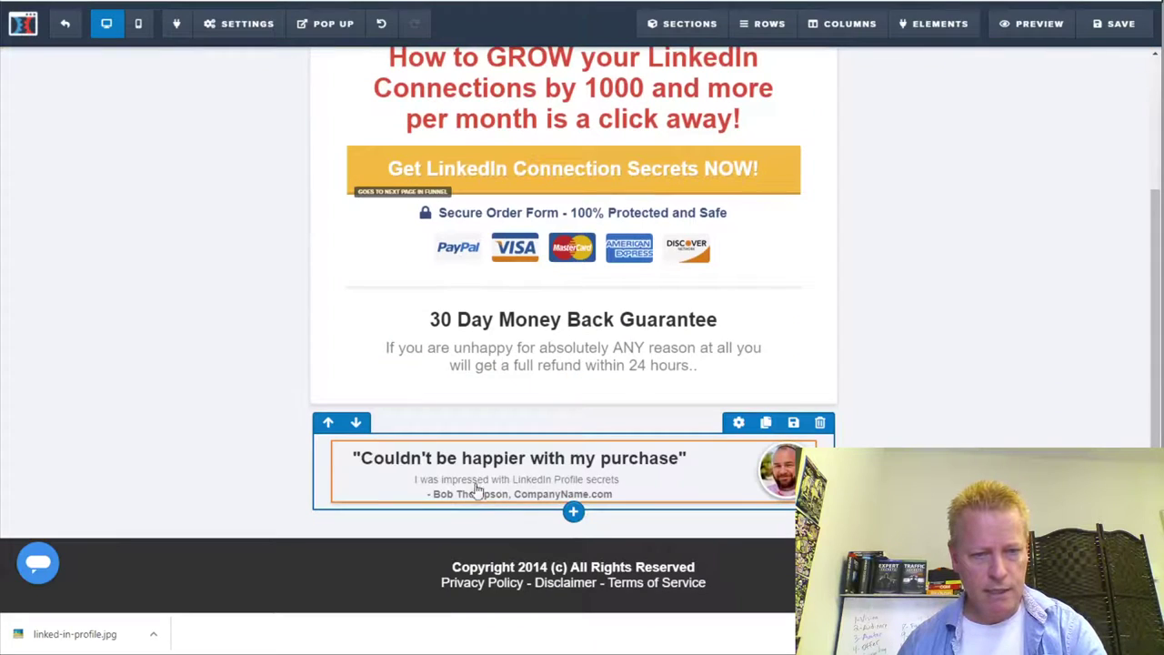
pyautogui.click(617, 483)
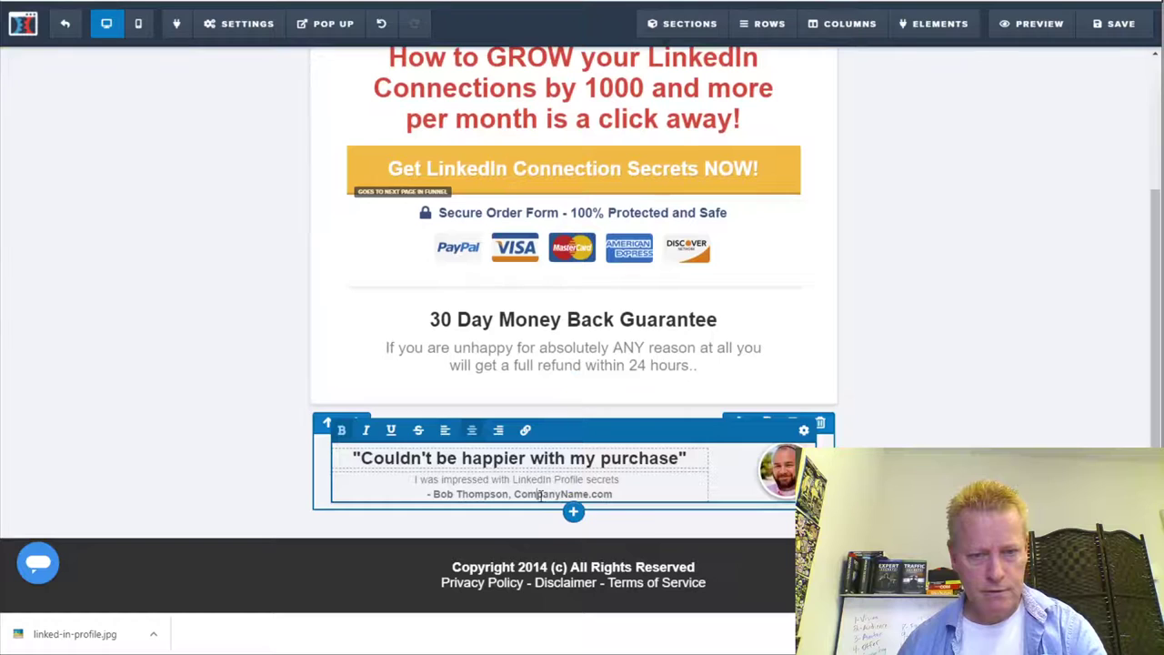
pyautogui.hotkey('ctrl', 'Left')
pyautogui.hotkey('ctrl', 'shift', 'Right')
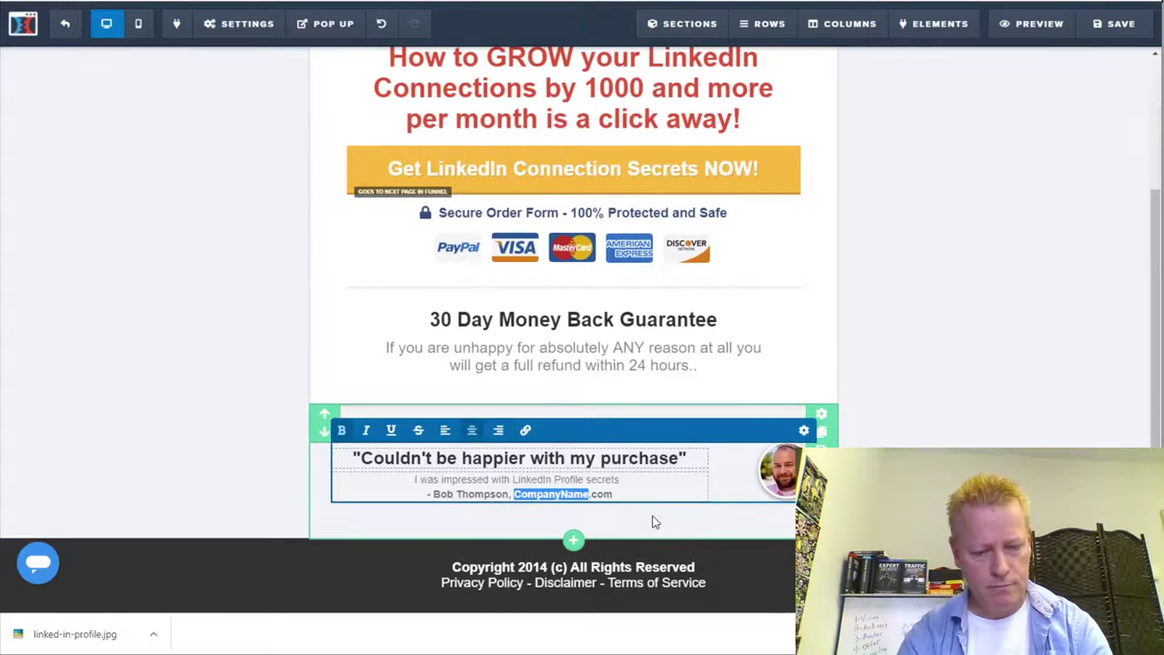
pyautogui.write('BobThompson')
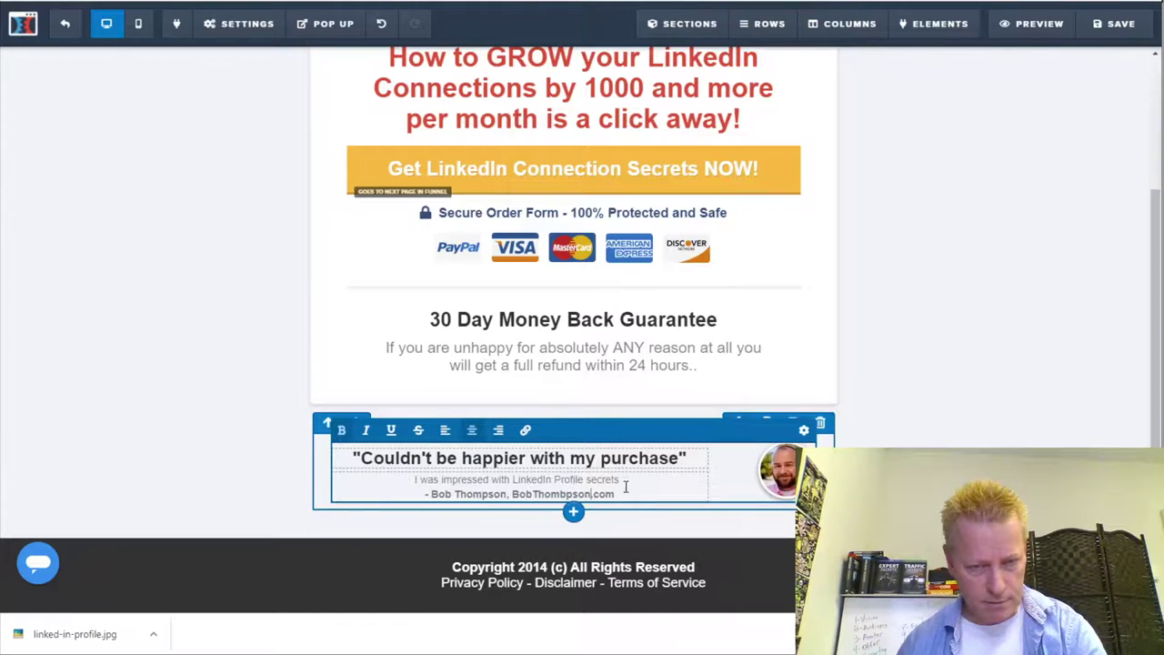
pyautogui.click(647, 504)
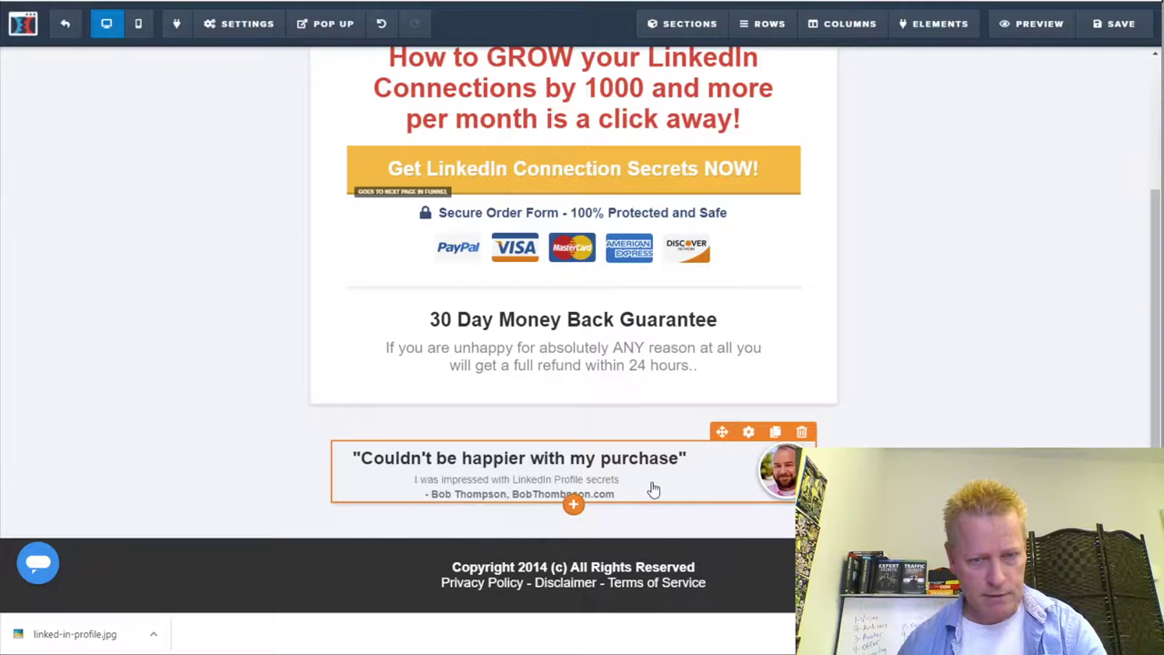
# Extend the quote with ', so I knew that Linked Connection Growth' and dismiss the course page popups
pyautogui.click(653, 489)
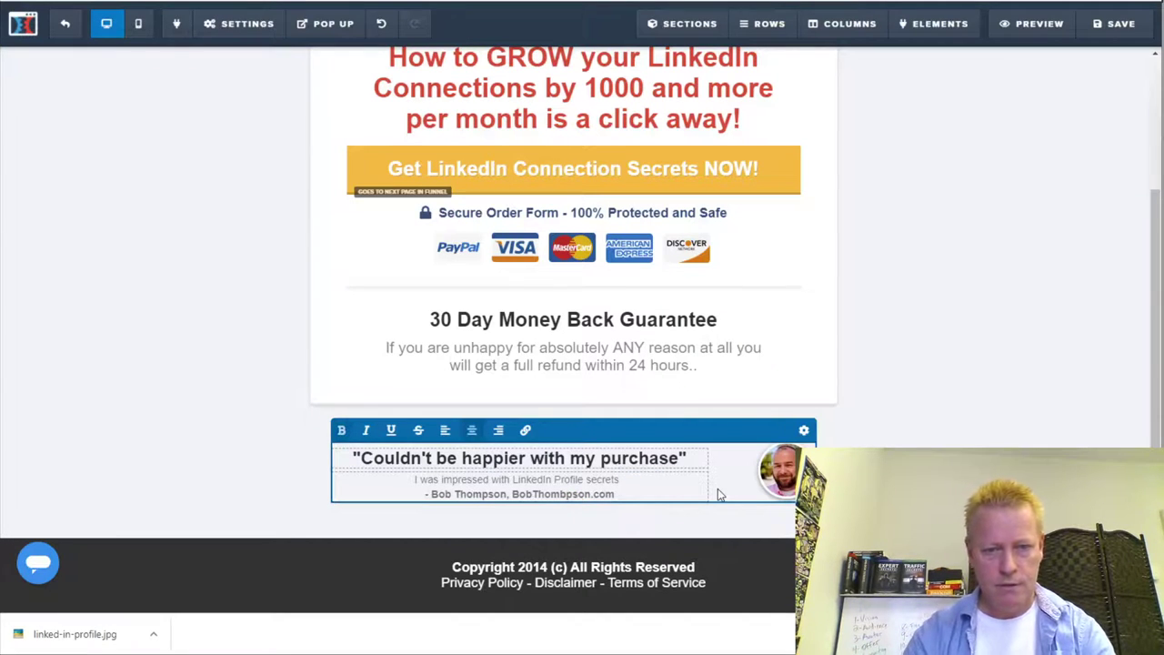
pyautogui.write(', so I knew that')
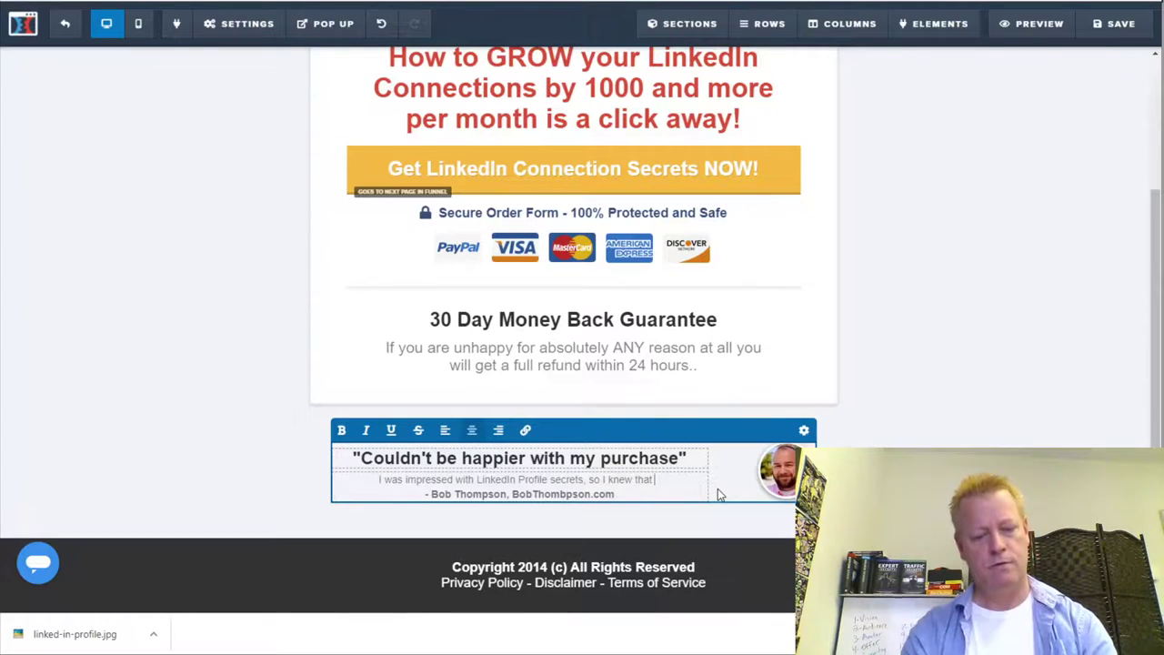
pyautogui.write(' Linked Connection ')
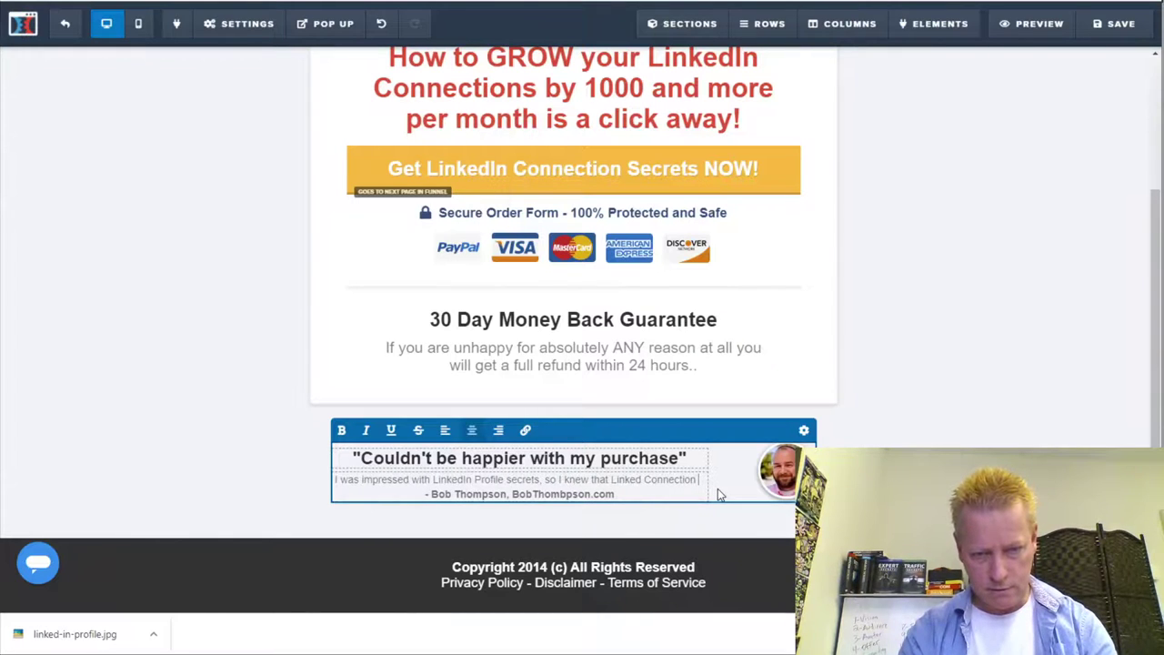
pyautogui.write('Growth')
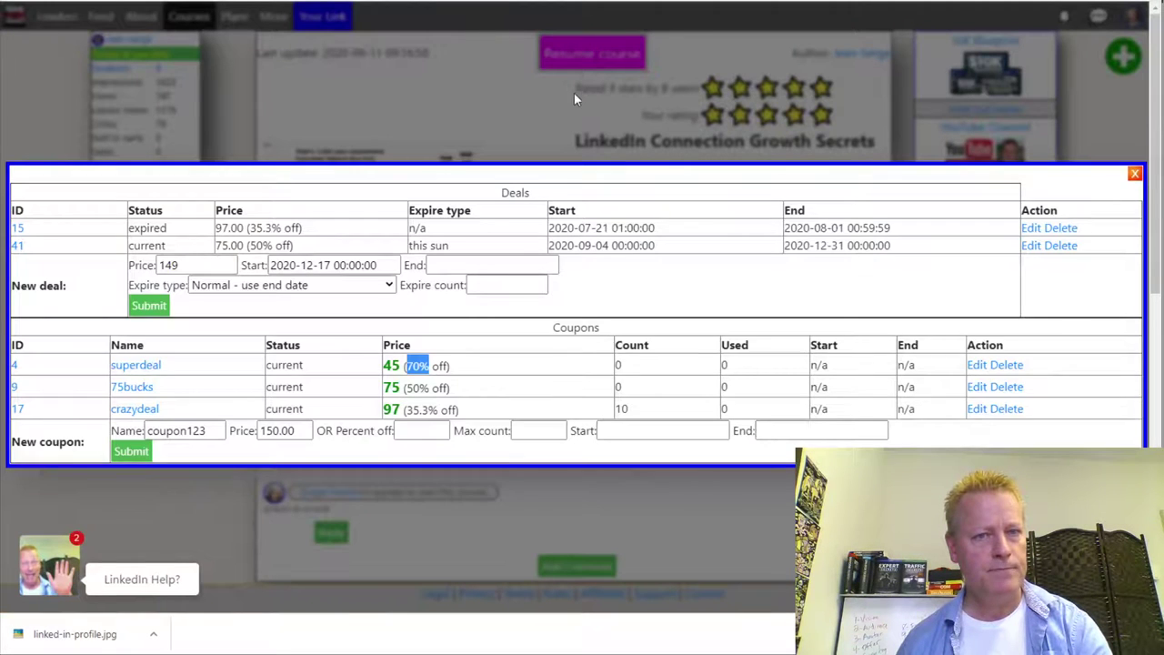
pyautogui.click(573, 92)
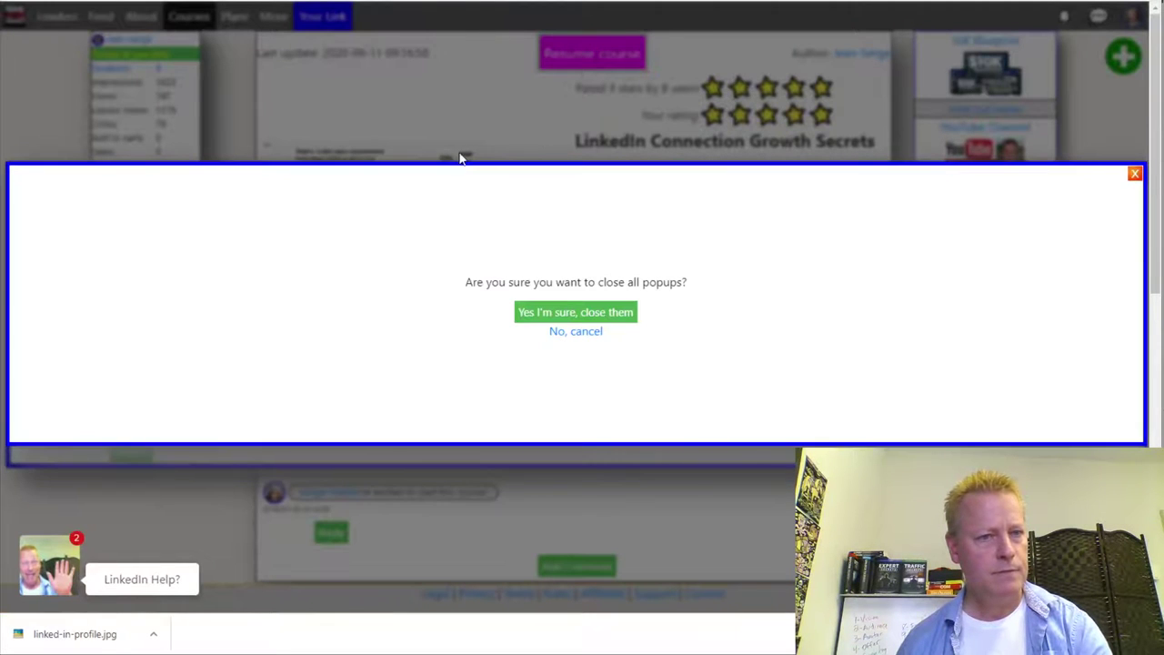
pyautogui.click(1134, 174)
pyautogui.click(1136, 175)
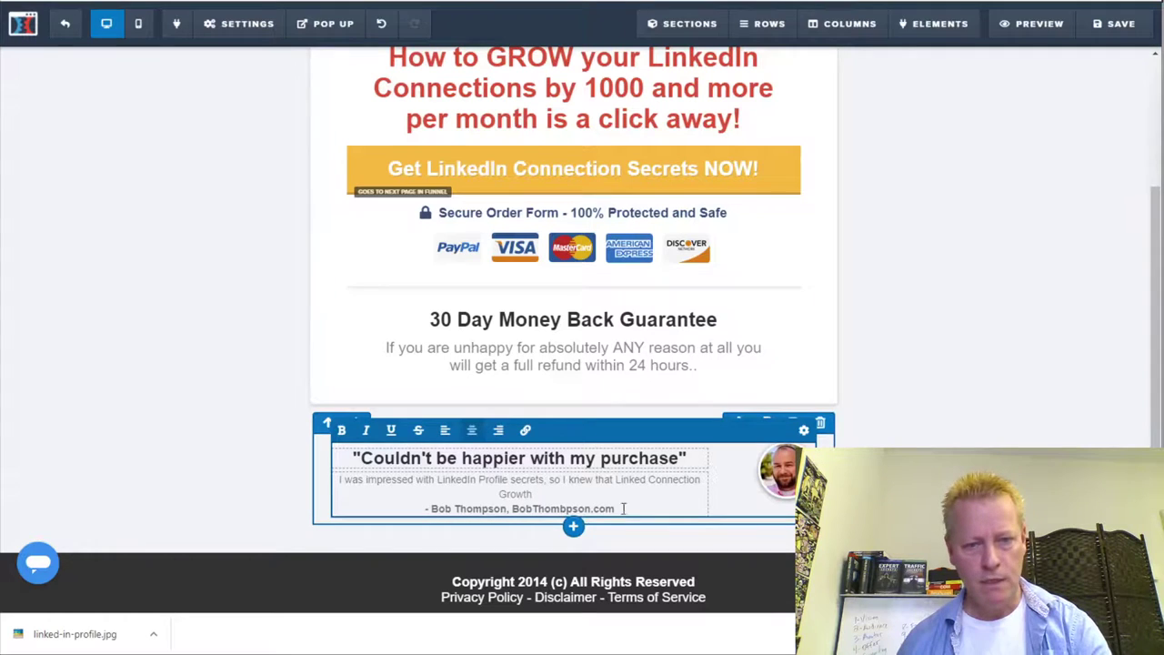
# Complete the quote with 'Secrets would be amazing too - and I was not disappointed!' and correct the spelling
pyautogui.write('Secre')
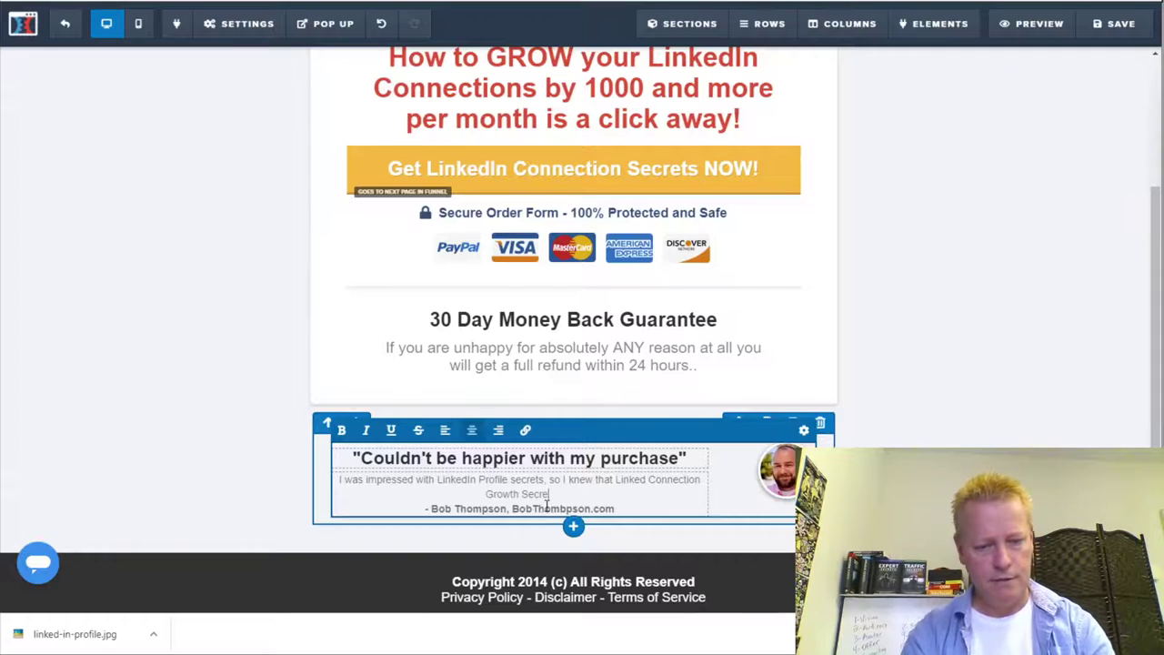
pyautogui.write('ts would be am')
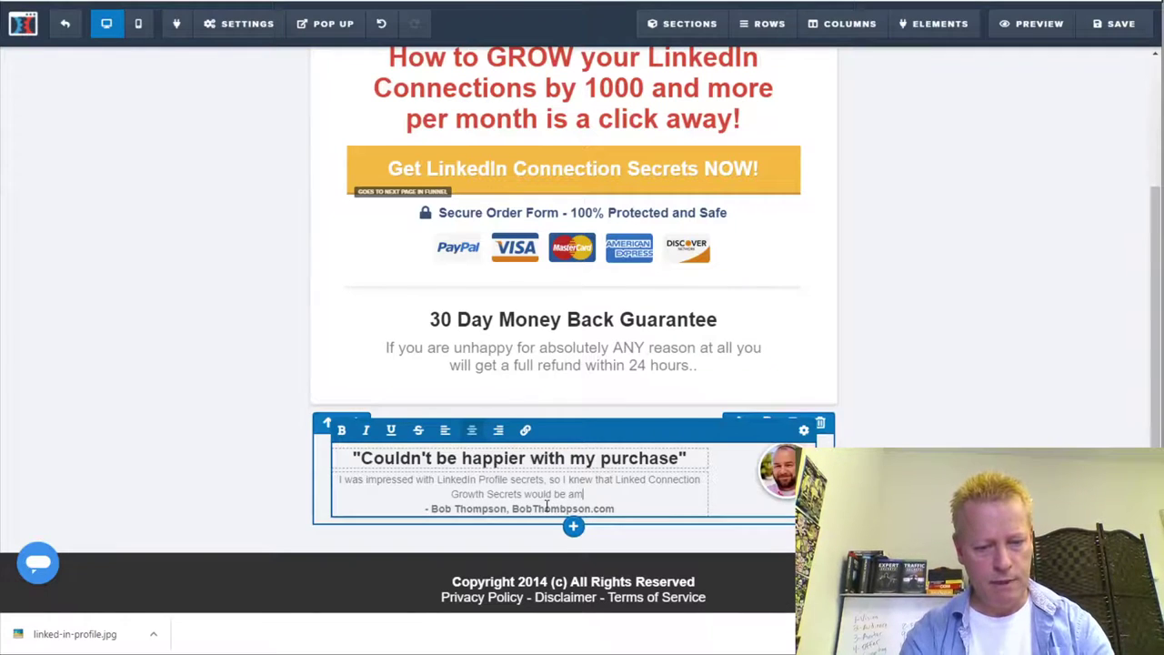
pyautogui.write('azing too!')
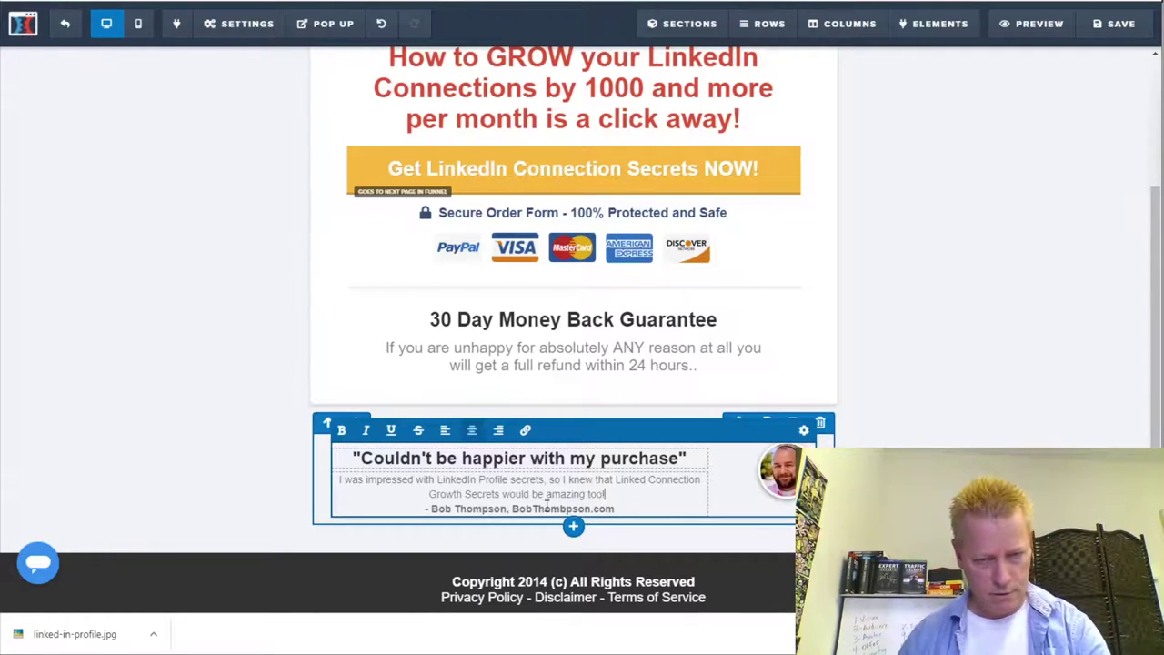
pyautogui.press('BackSpace')
pyautogui.write('- ')
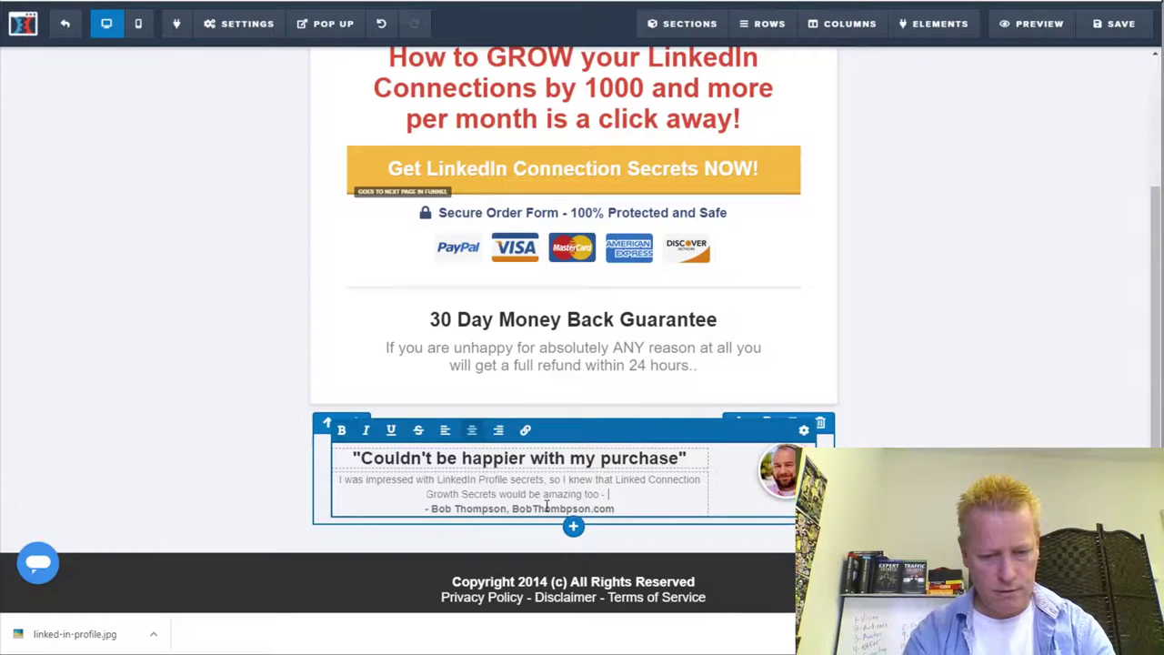
pyautogui.write('and I was')
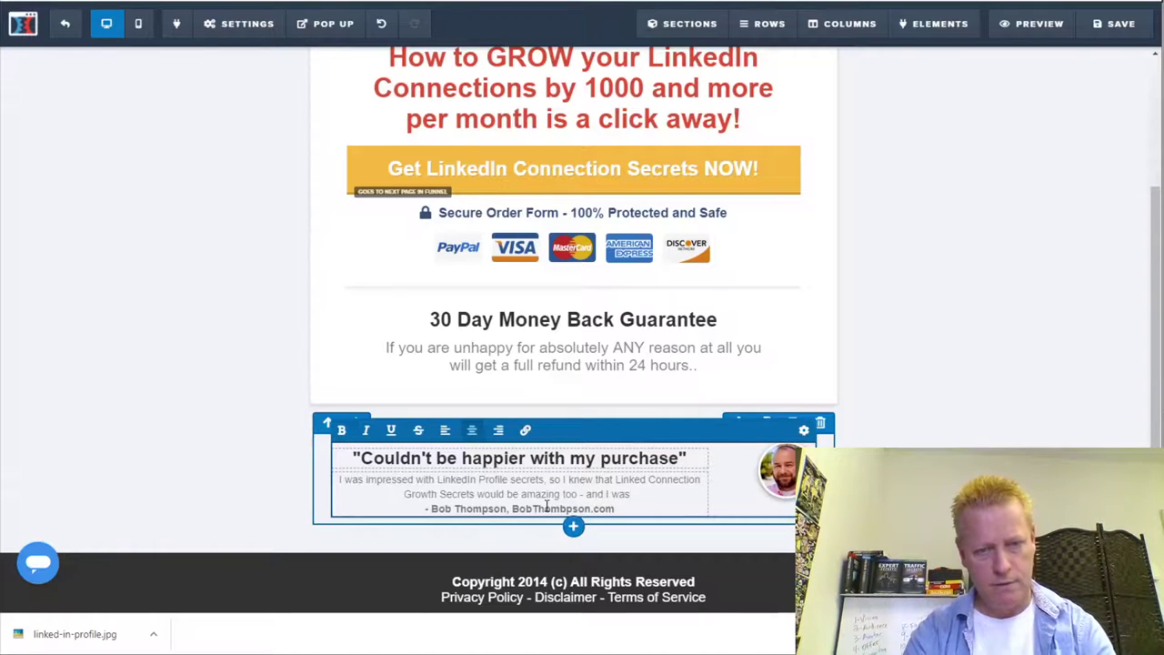
pyautogui.write(' not dis')
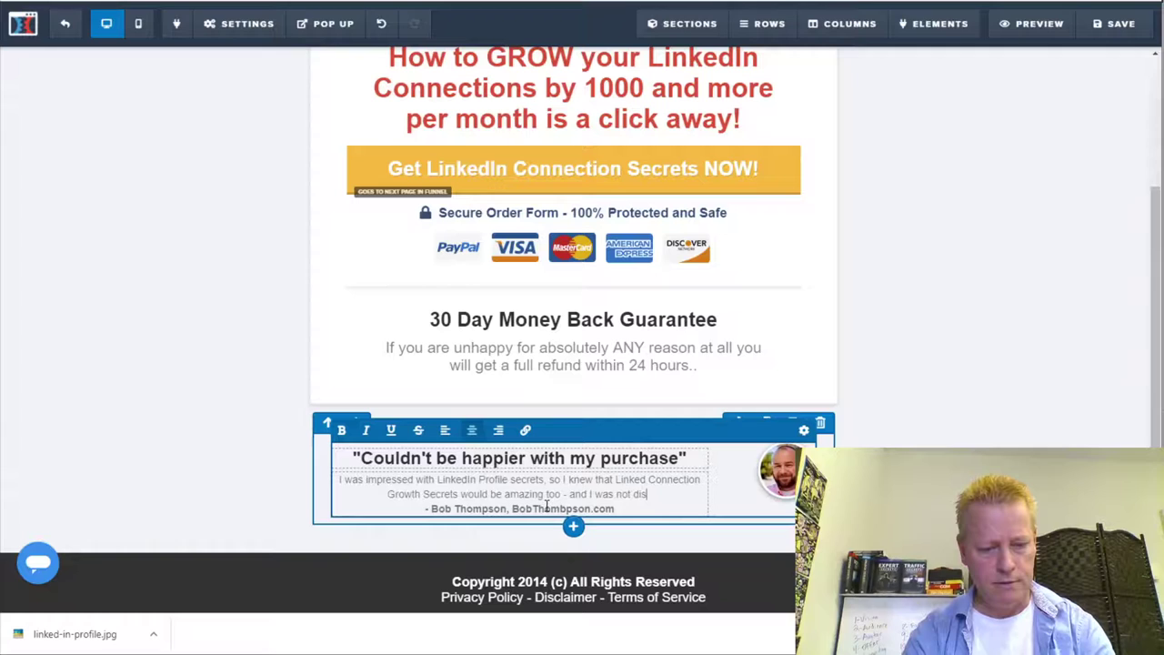
pyautogui.write('appointed!')
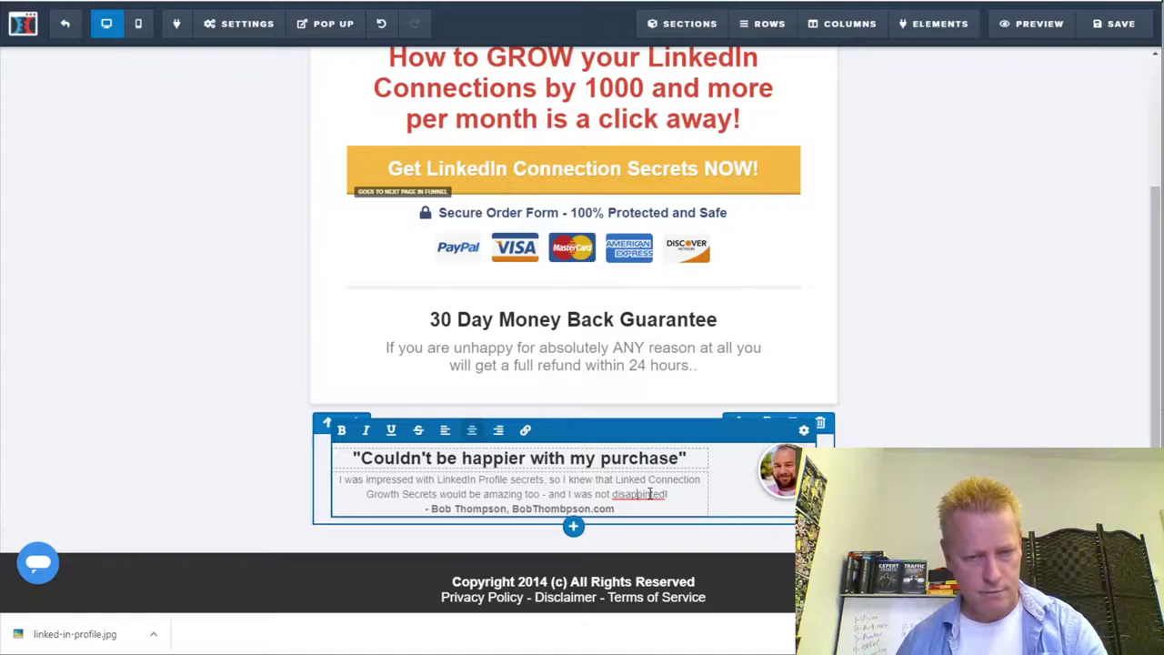
pyautogui.rightClick(646, 494)
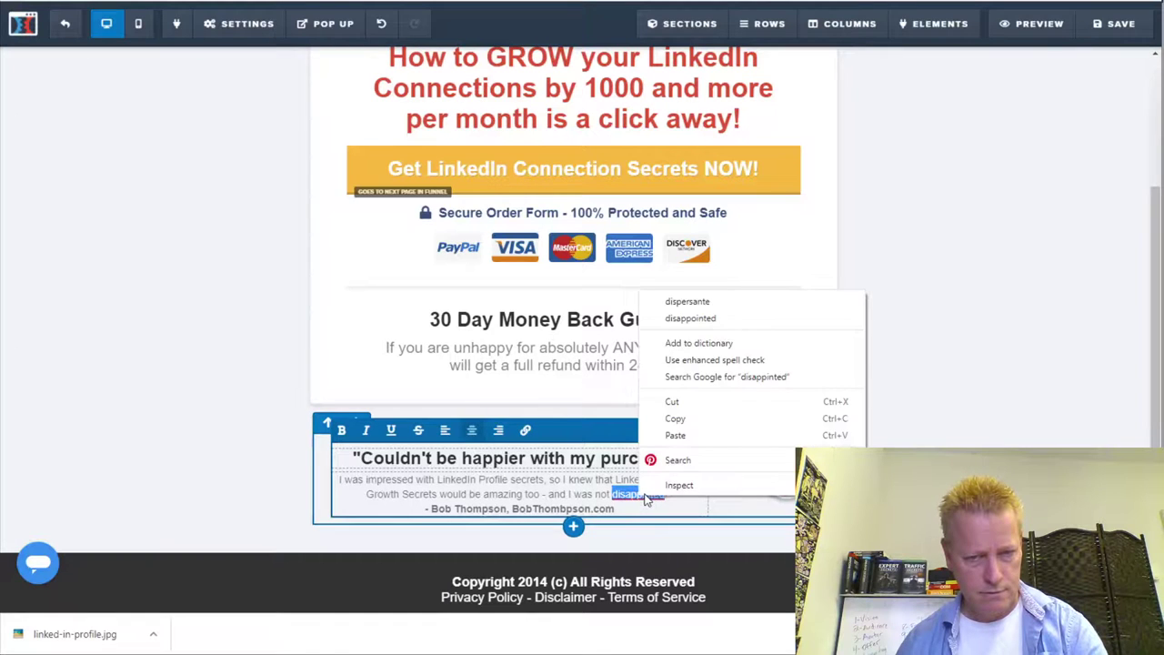
pyautogui.click(720, 301)
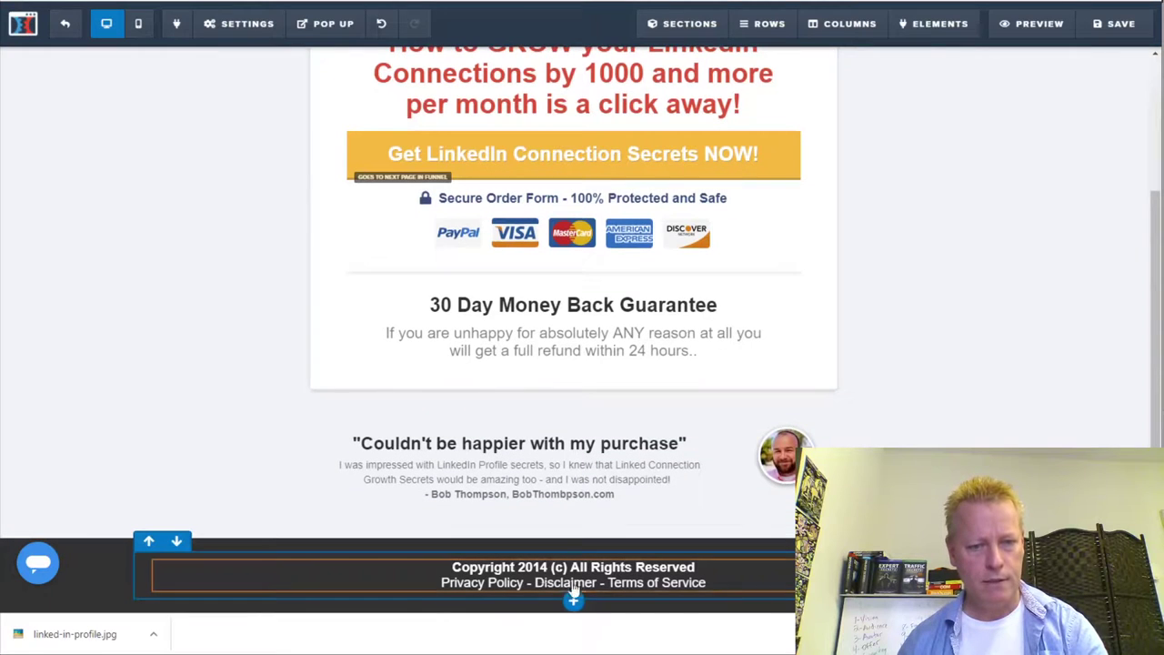
# Update the footer year from 2014 to 2020
pyautogui.doubleClick(532, 567)
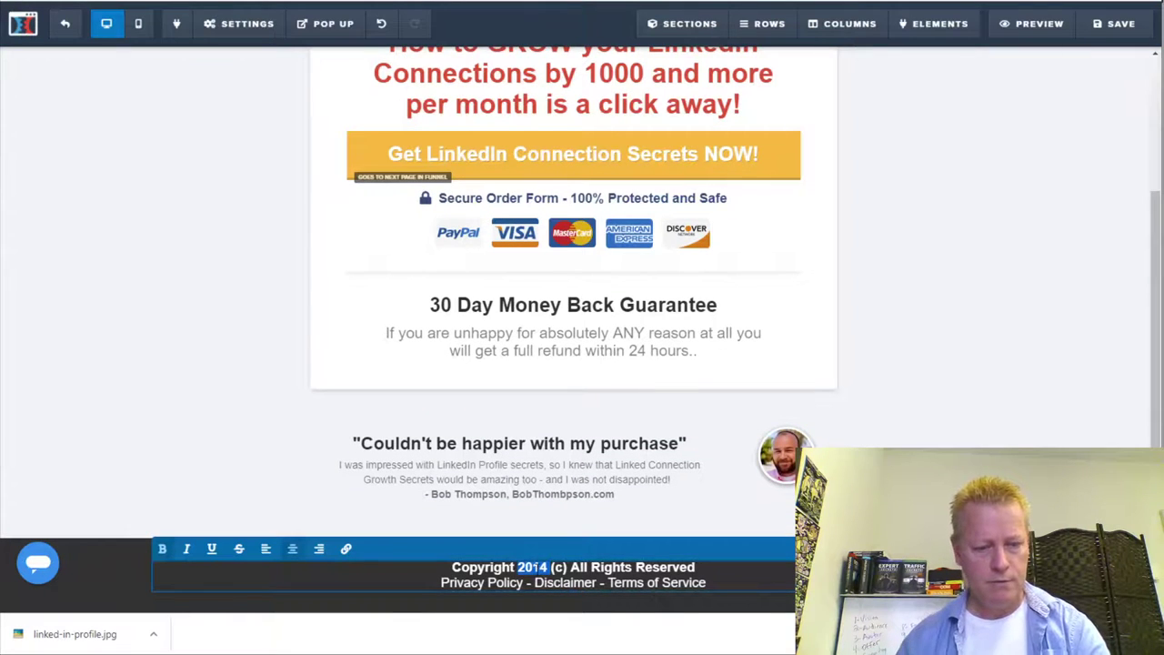
pyautogui.write('2020')
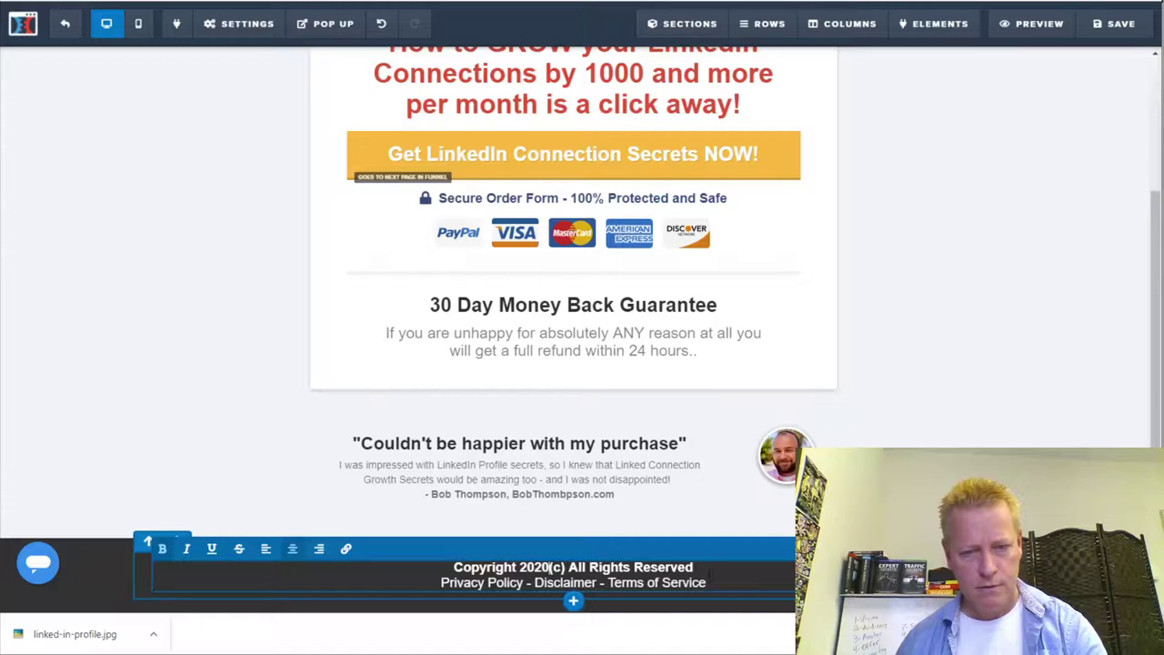
pyautogui.moveTo(697, 583); pyautogui.dragTo(625, 583)
pyautogui.click(989, 424)
# Add 'Profile' after 'LinkedIn' and remove 'free' from the red top banner
pyautogui.scroll(2, 990, 424)
pyautogui.scroll(-2, 989, 425)
pyautogui.scroll(2, 989, 425)
pyautogui.moveTo(746, 118)
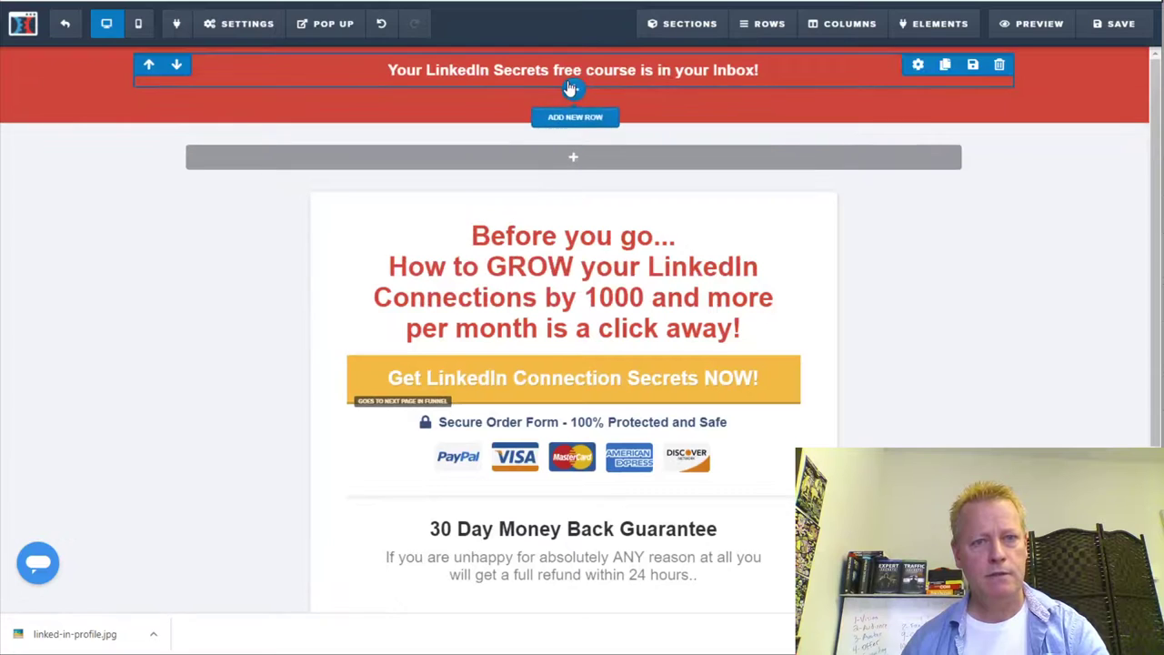
pyautogui.click(499, 76)
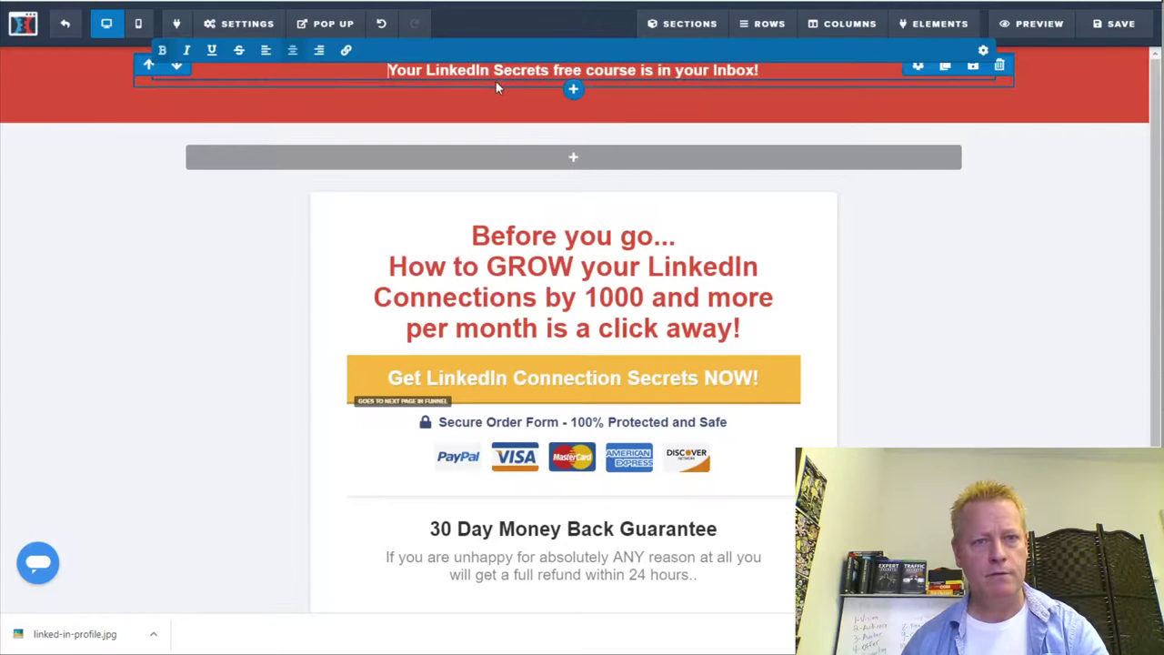
pyautogui.write('Profile')
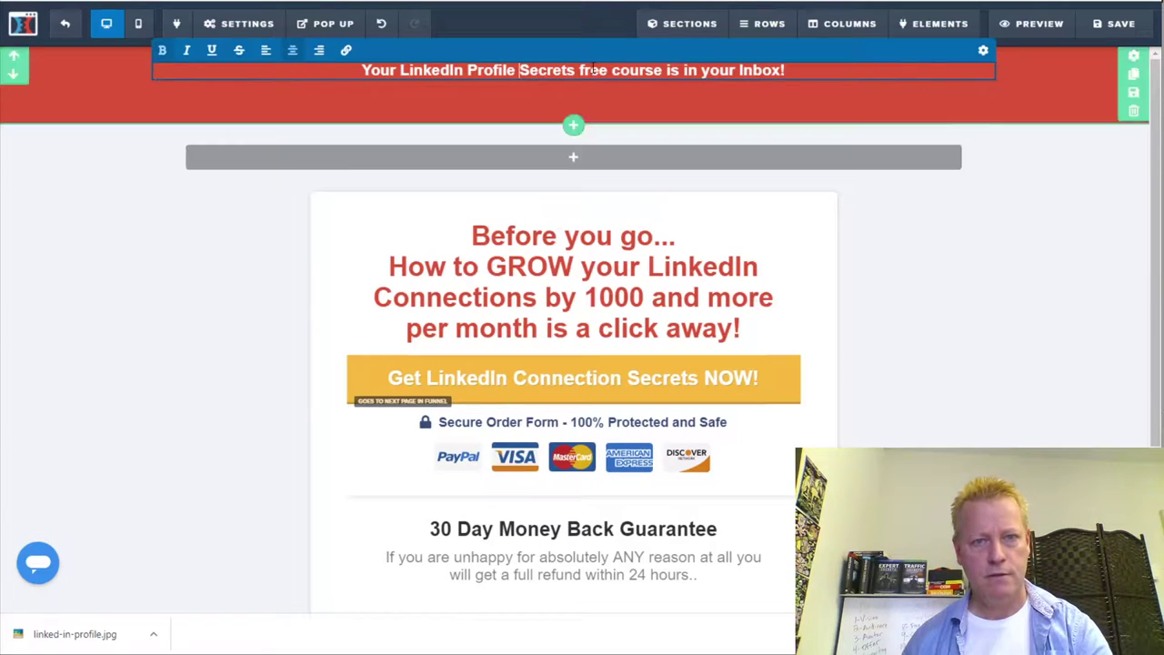
pyautogui.press('BackSpace')
pyautogui.press('BackSpace')
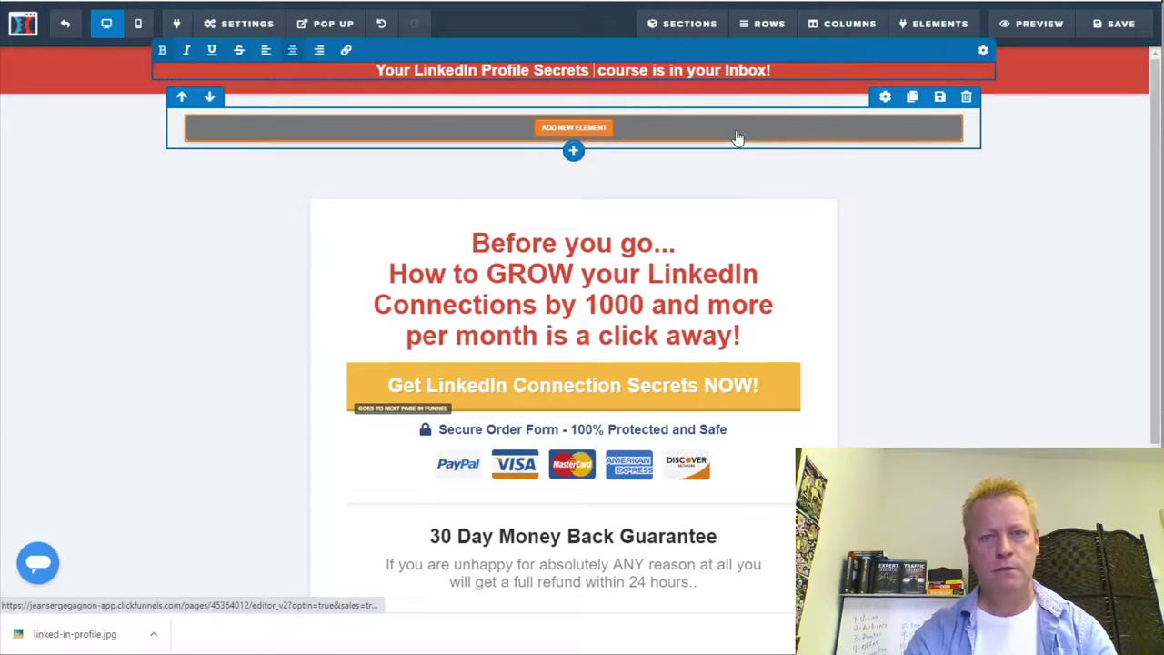
pyautogui.click(923, 345)
pyautogui.scroll(-3, 940, 357)
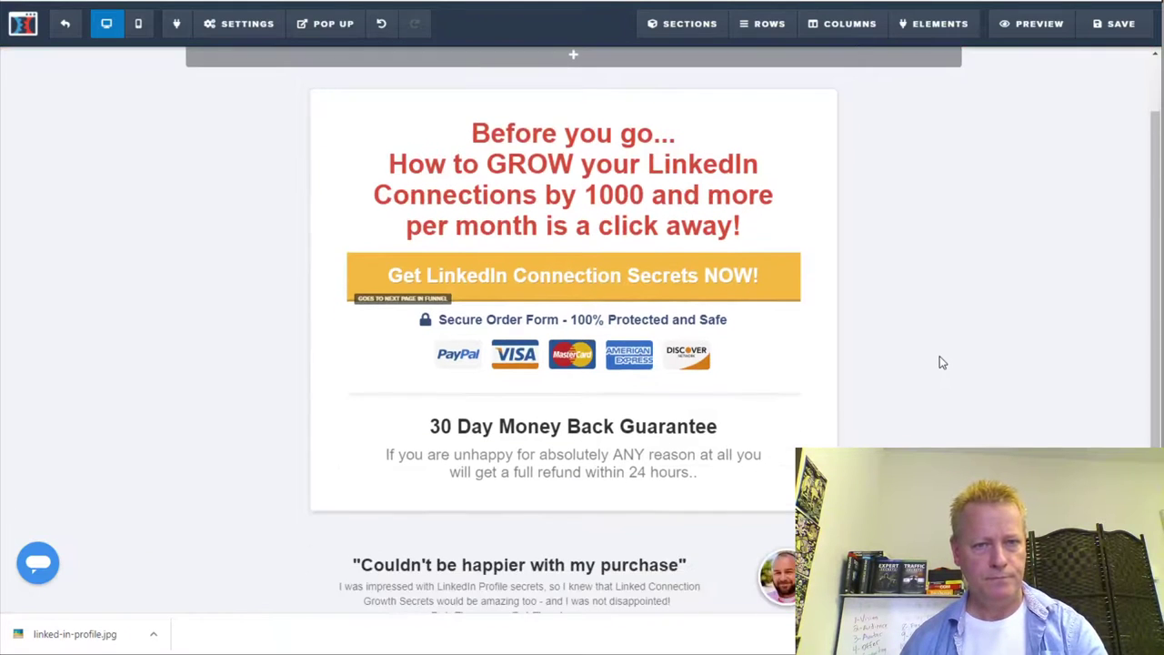
pyautogui.scroll(3, 940, 359)
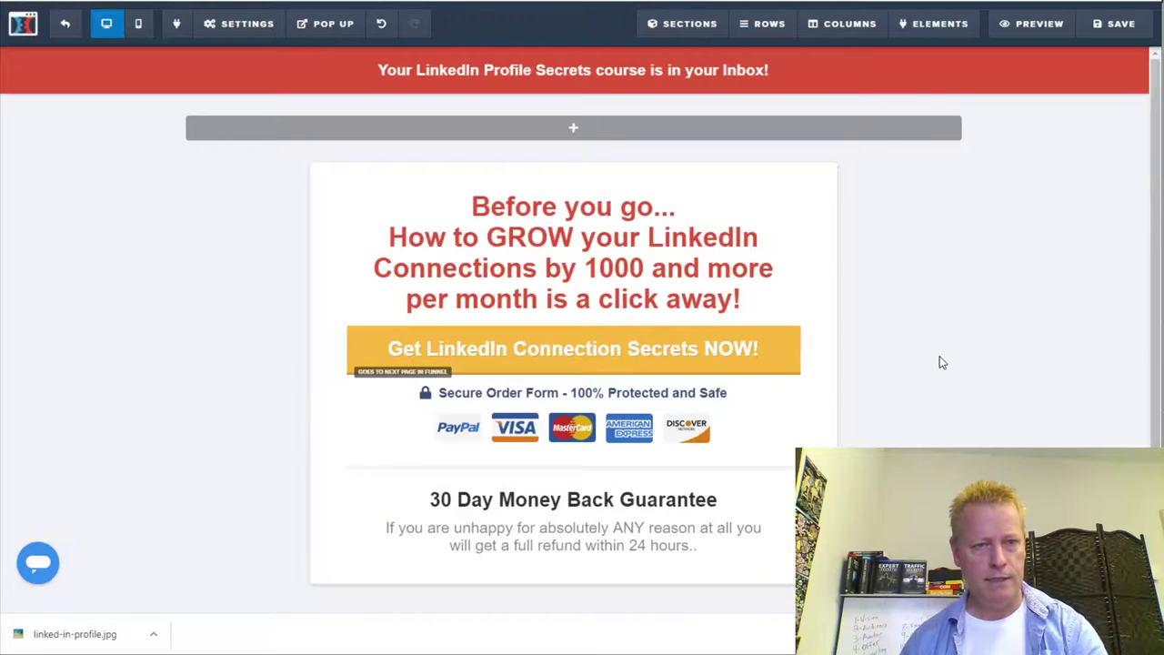
# Save the page, set SEO title 'LinkedIn Profile Secrets is in your Inbox', browse uploaded images
pyautogui.click(1115, 24)
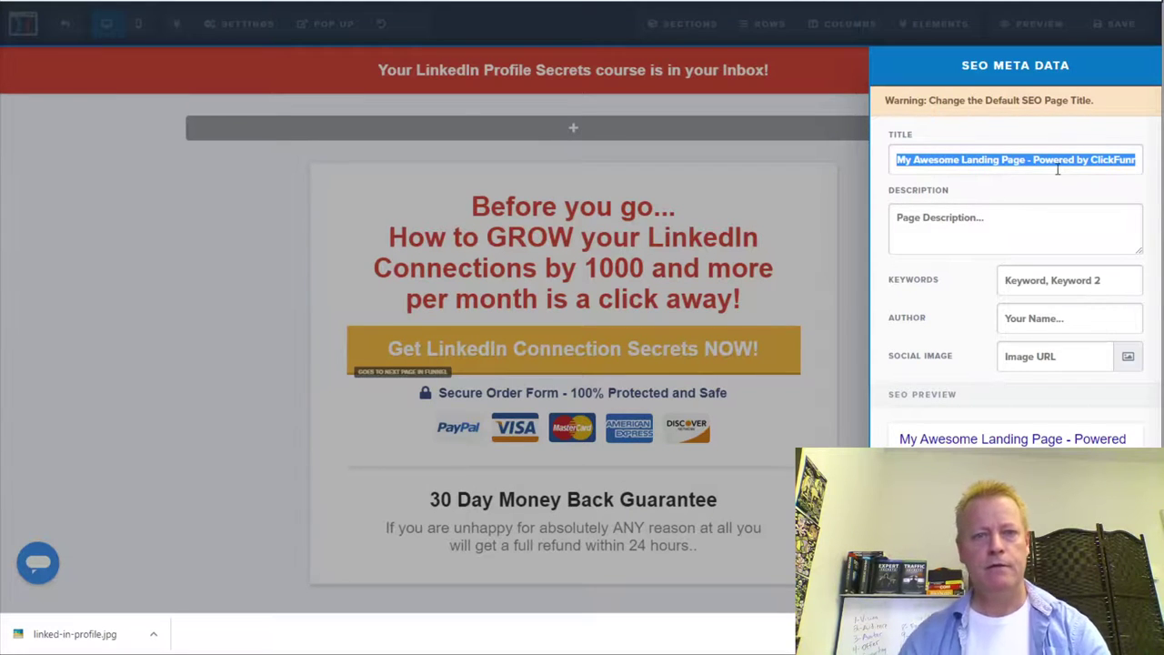
pyautogui.press('BackSpace')
pyautogui.write('linked')
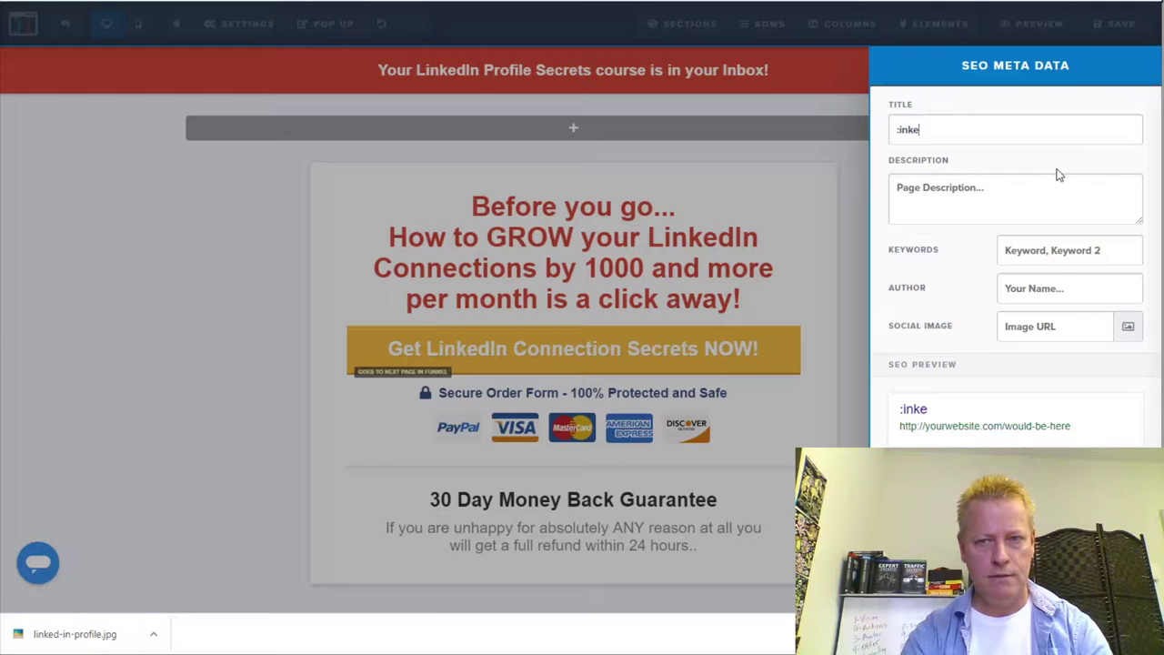
pyautogui.hotkey('ctrl', 'BackSpace')
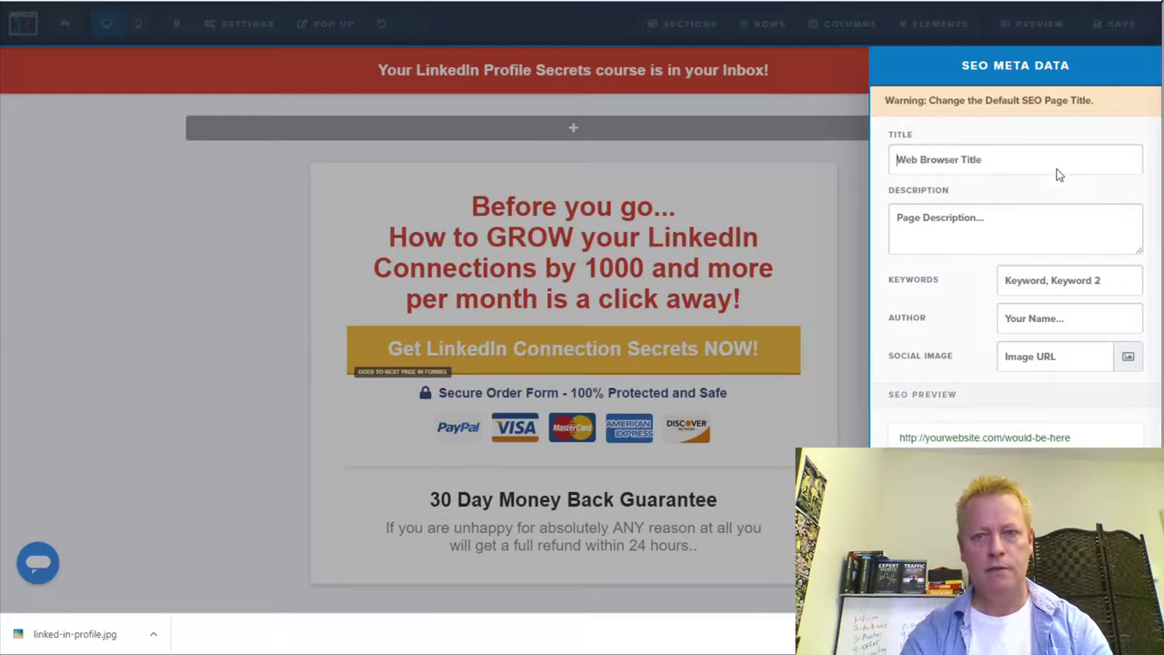
pyautogui.write('Linked In Prof')
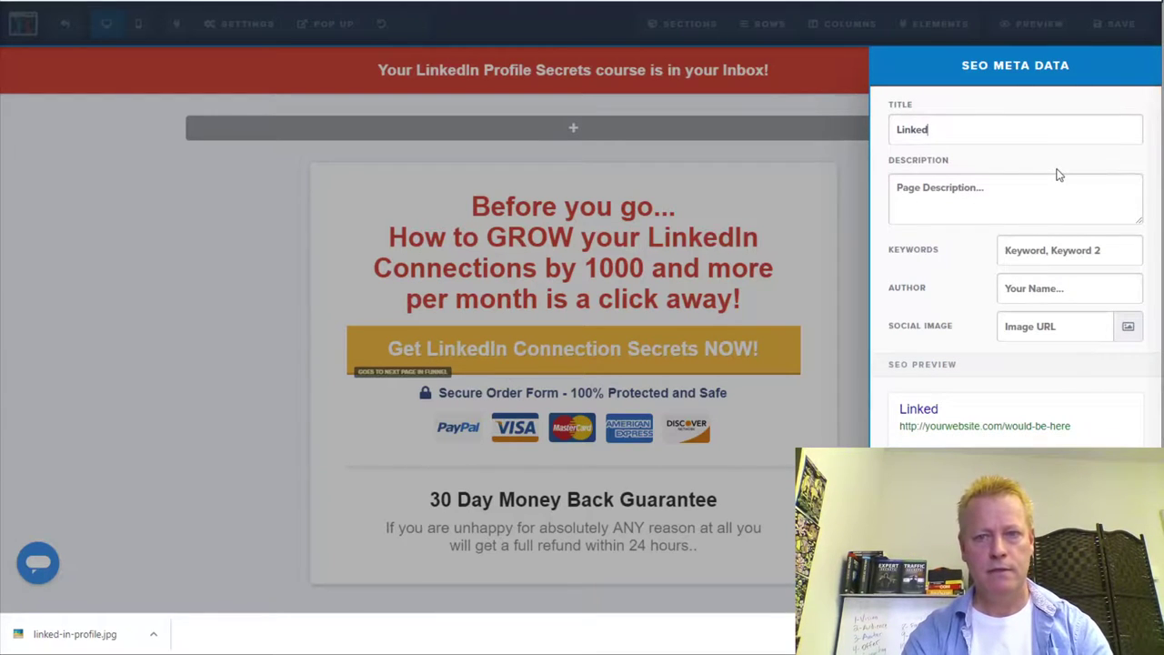
pyautogui.write('ile Secrets is o')
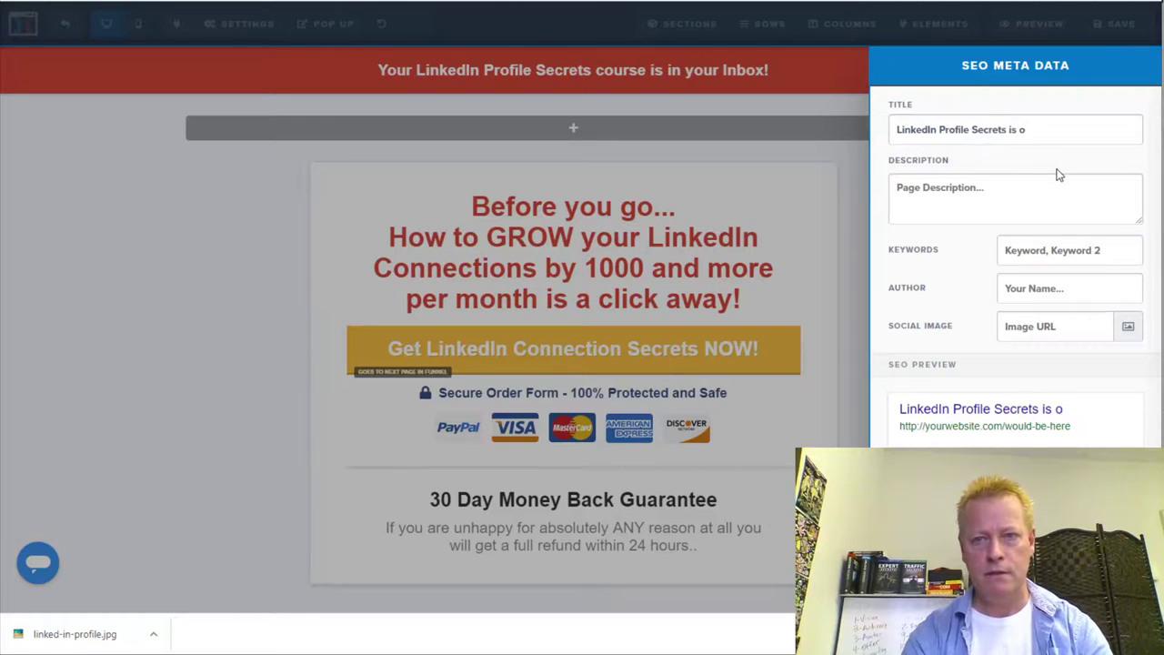
pyautogui.press('BackSpace')
pyautogui.write('in your Inbox')
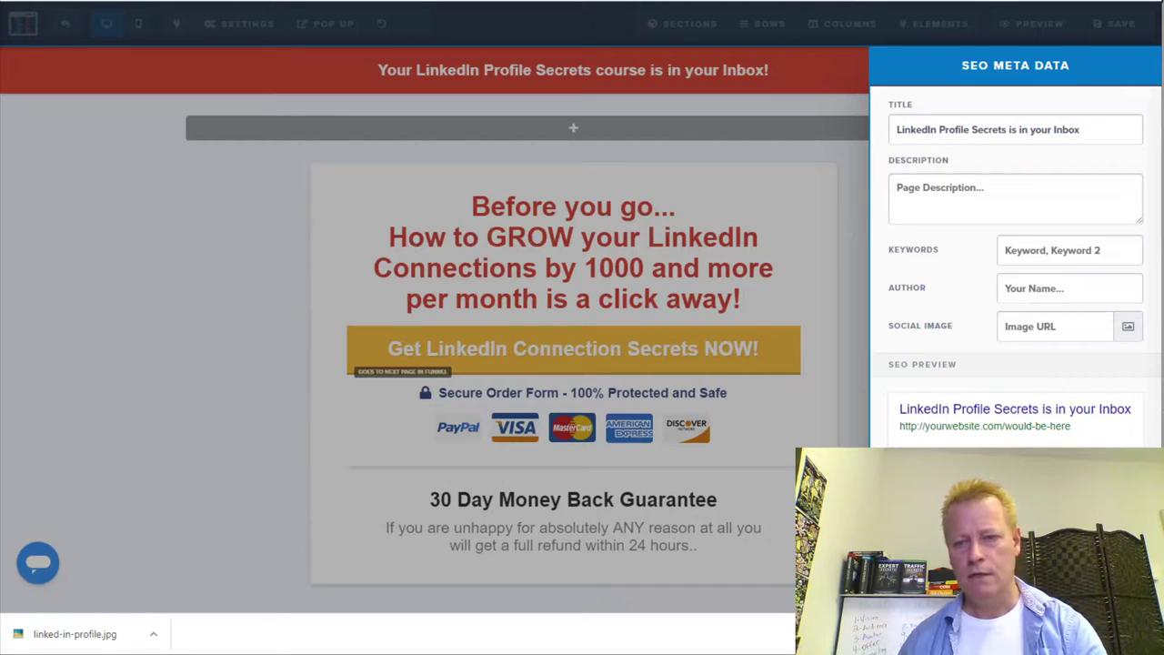
pyautogui.click(1127, 329)
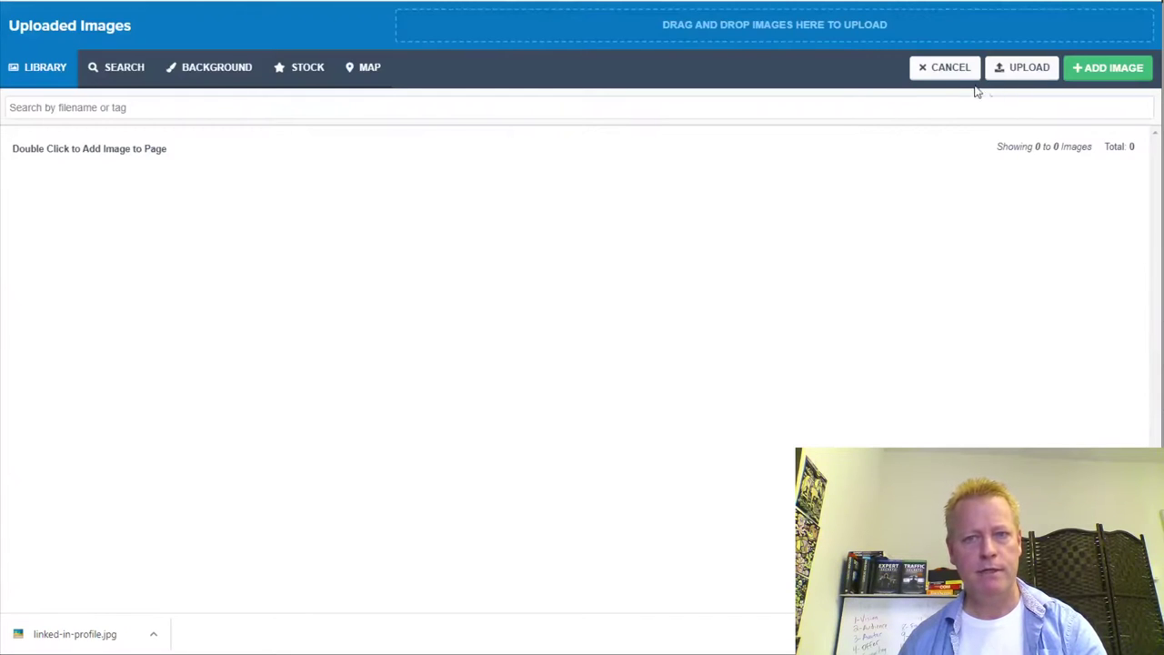
# Close the empty image library and view the LinkedIn connections chart image in a new tab
pyautogui.click(949, 73)
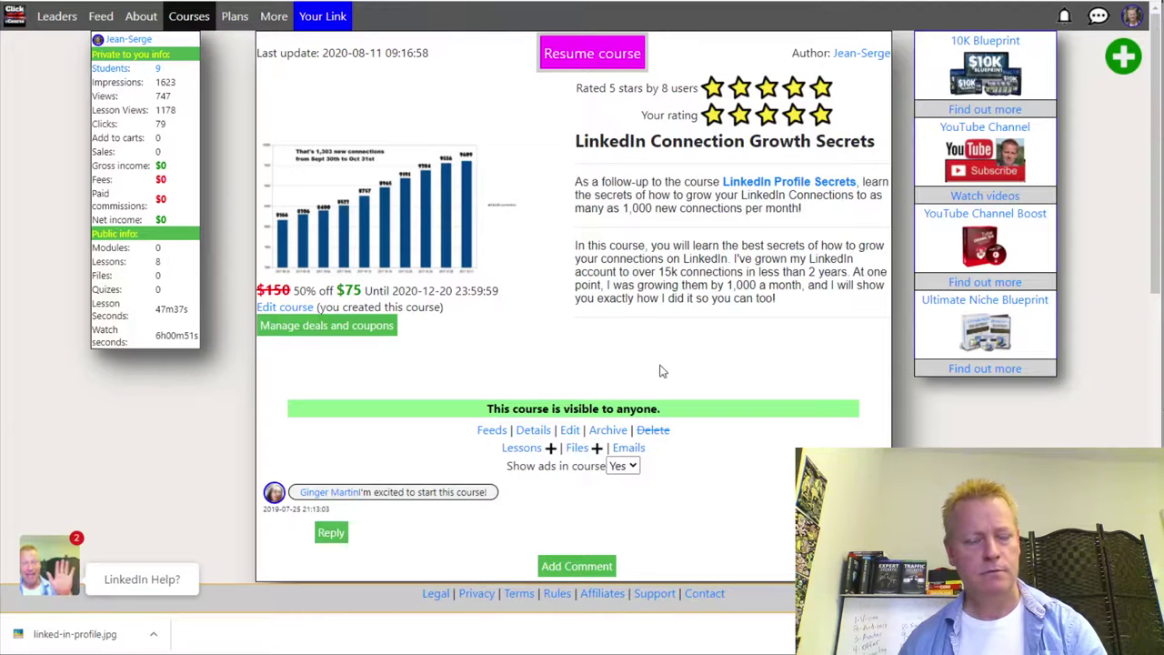
pyautogui.rightClick(335, 209)
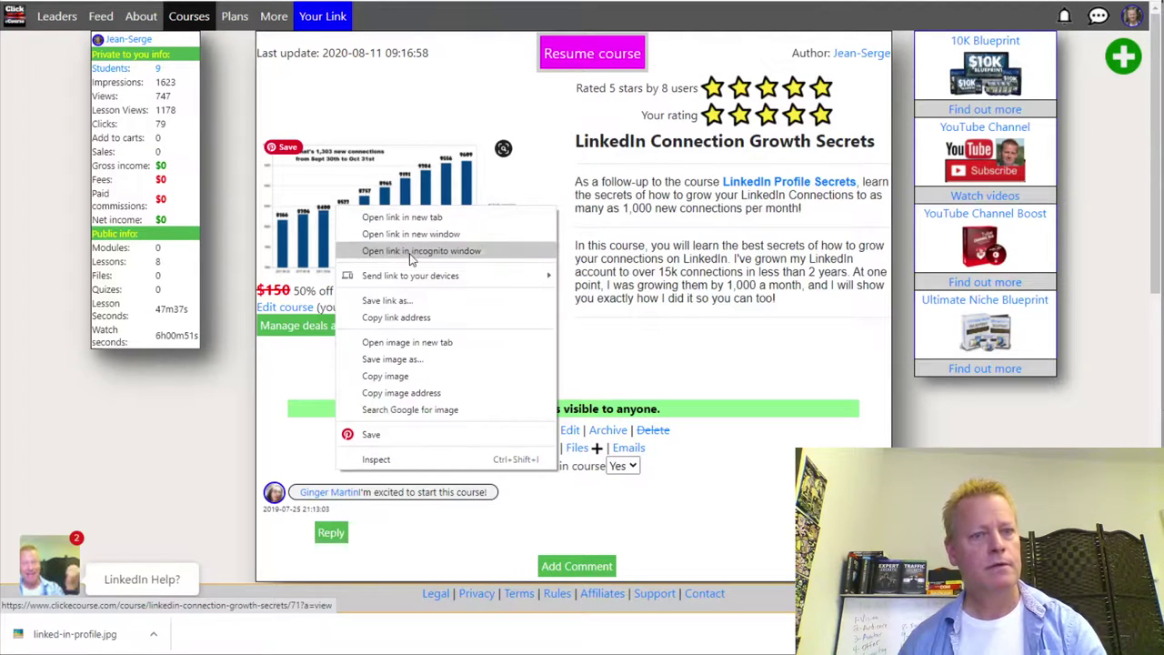
pyautogui.click(458, 342)
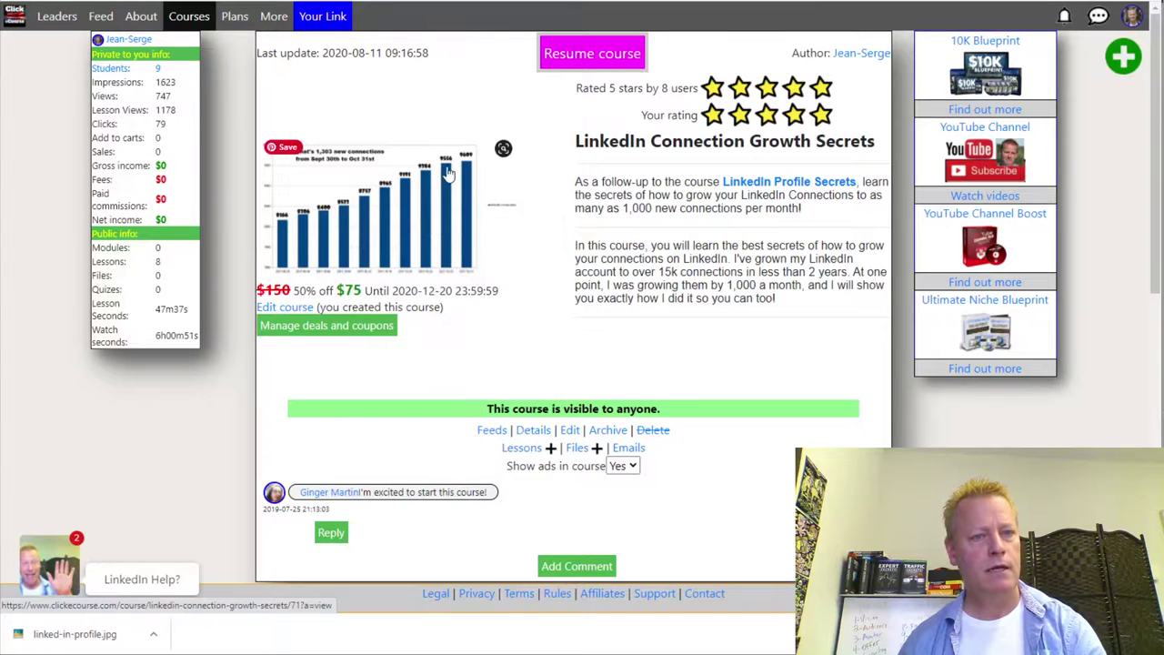
pyautogui.hotkey('ctrl', 'Tab')
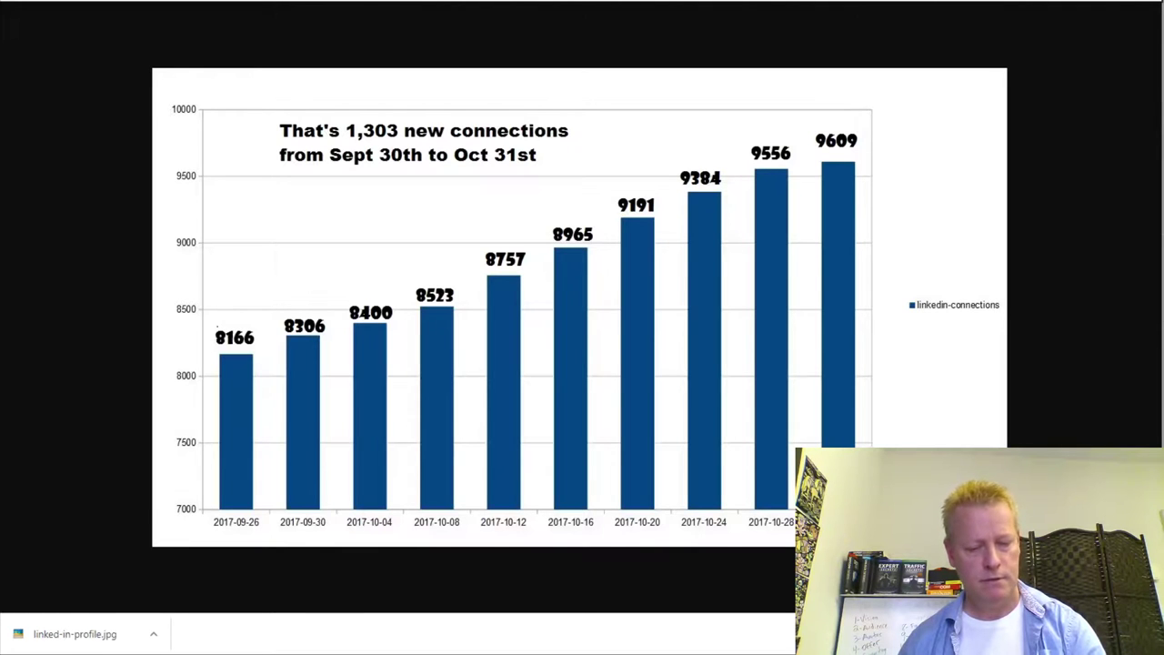
# Paste the connections chart image URL into the Social Image field and close the SEO panel
pyautogui.hotkey('ctrl', 'w')
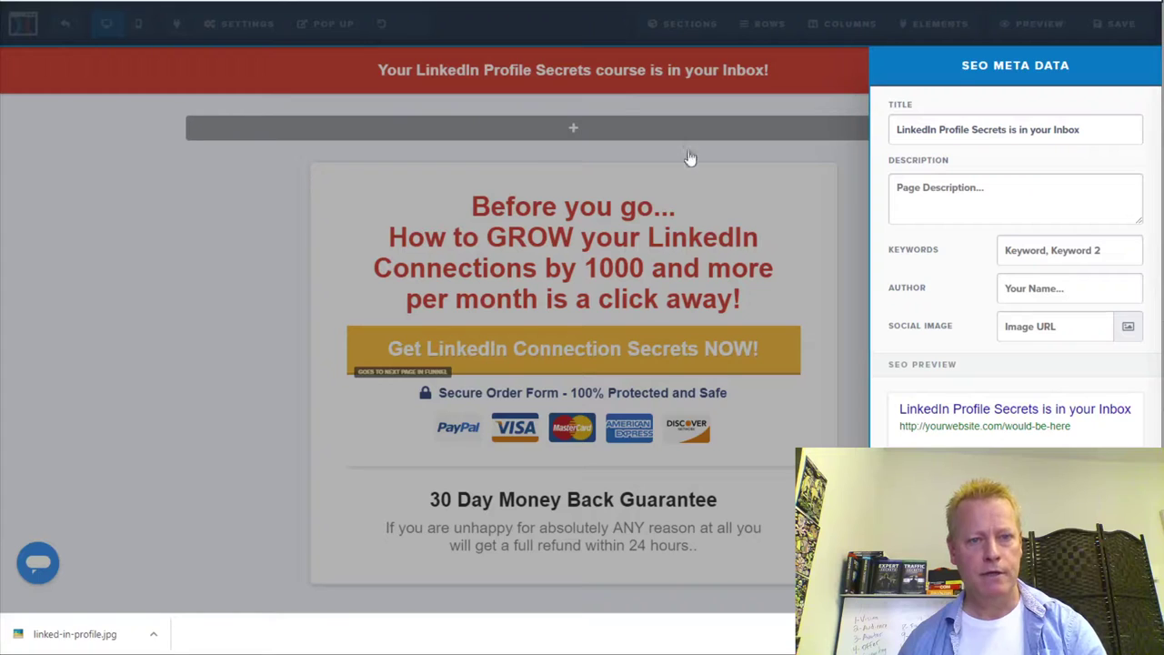
pyautogui.hotkey('ctrl', 'v')
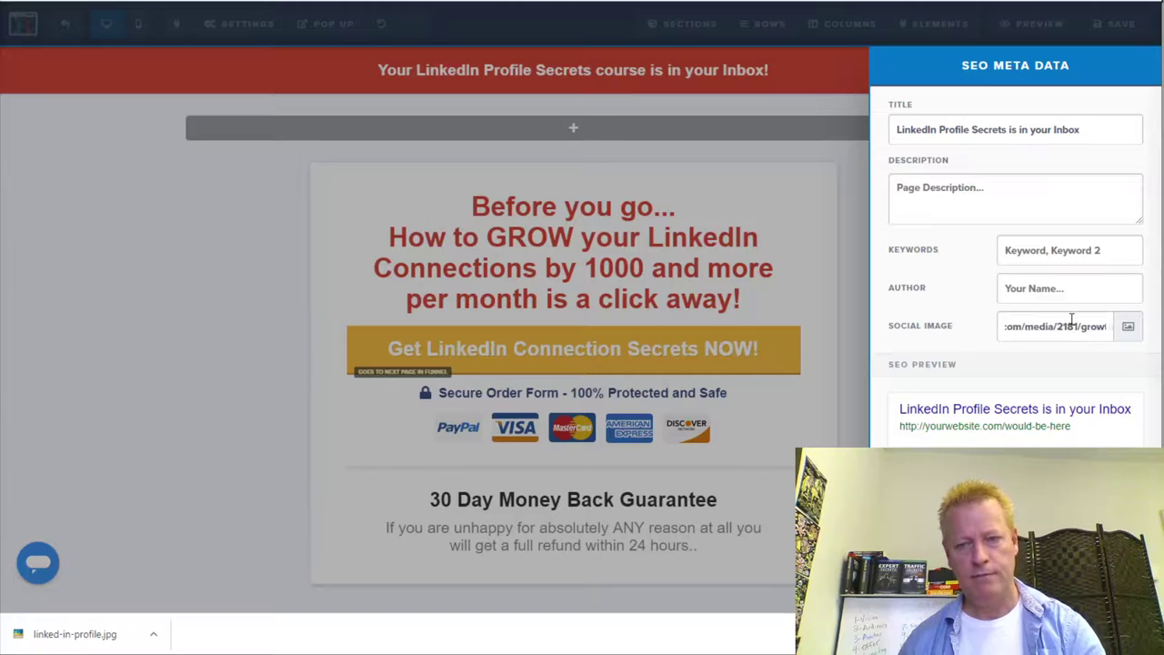
pyautogui.scroll(-1, 940, 403)
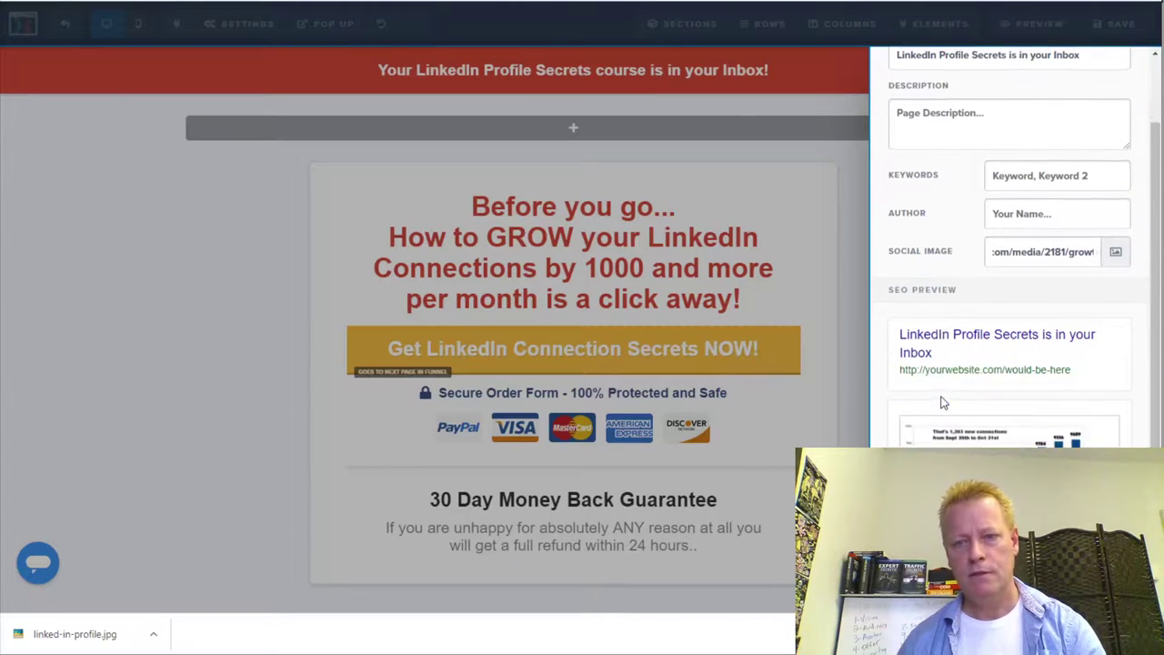
pyautogui.scroll(1, 943, 402)
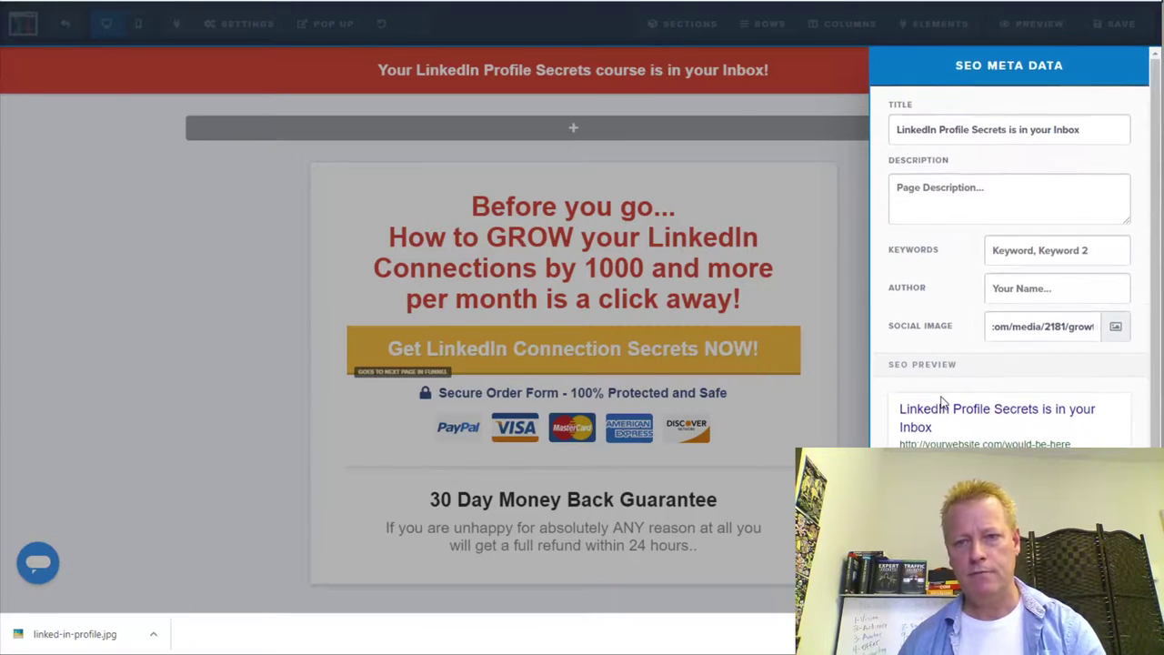
pyautogui.scroll(-1, 942, 403)
pyautogui.scroll(1, 916, 341)
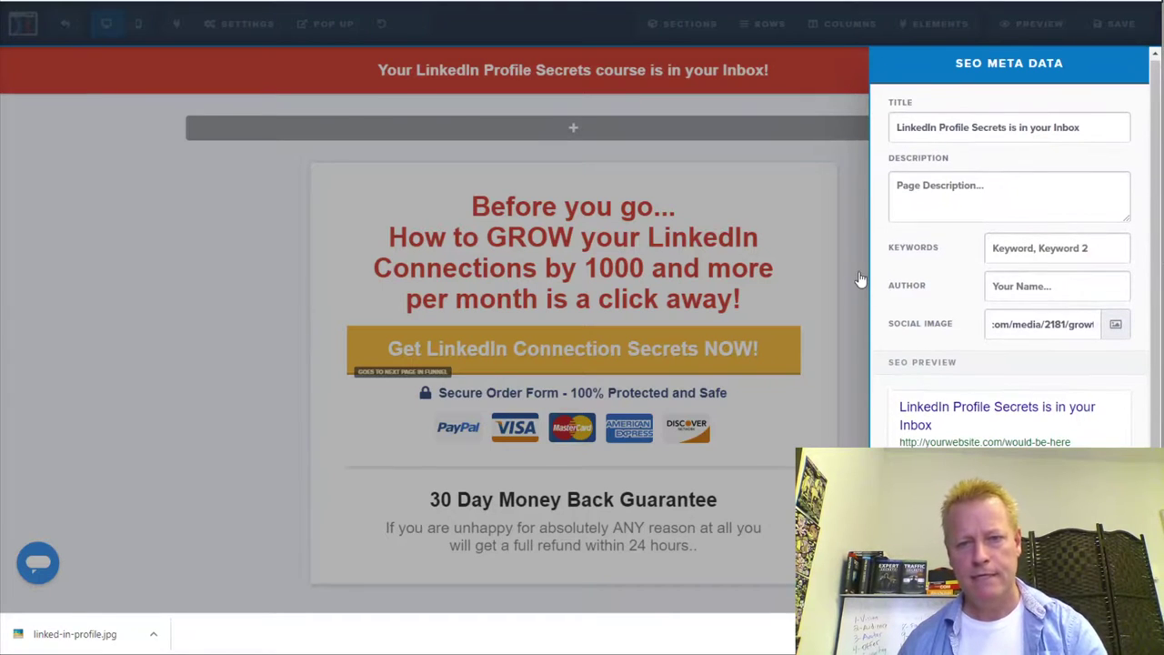
pyautogui.click(253, 342)
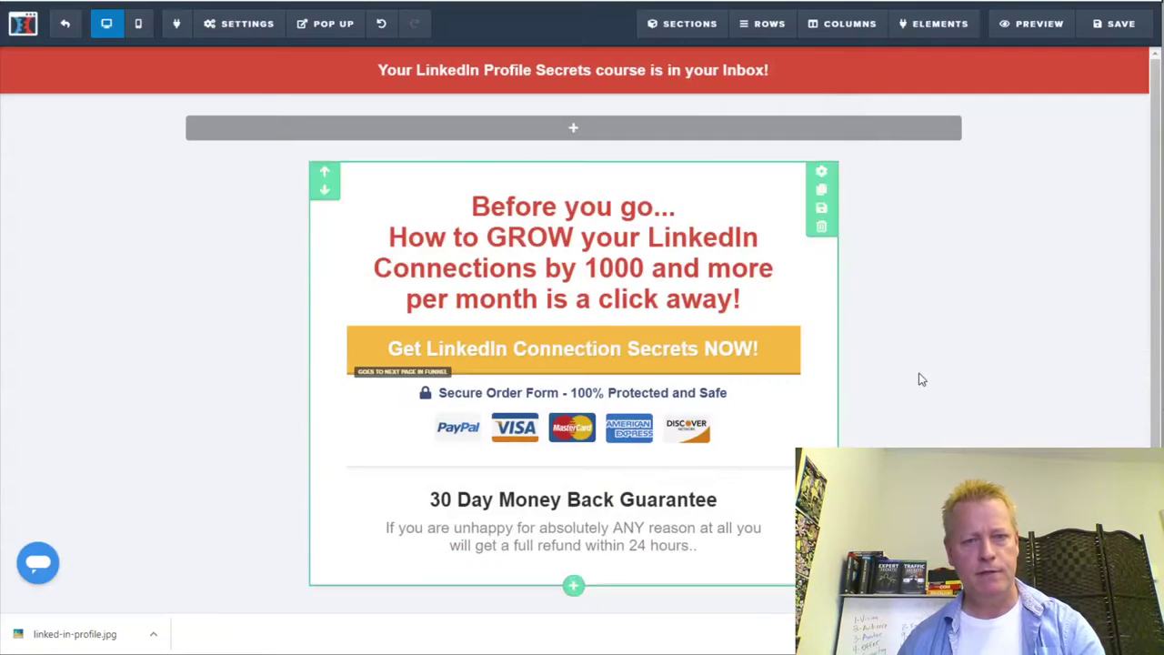
# Start a new 'Learn' line after 'Before you go...' and unbold the 'Before you go...' line
pyautogui.click(679, 211)
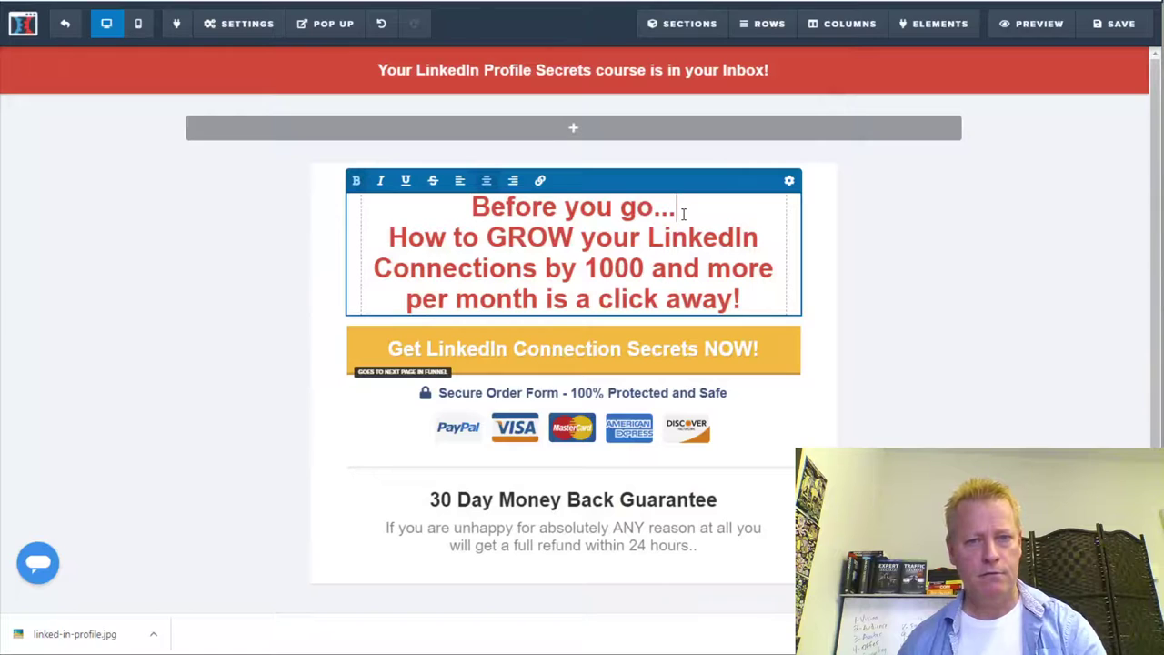
pyautogui.press('Return')
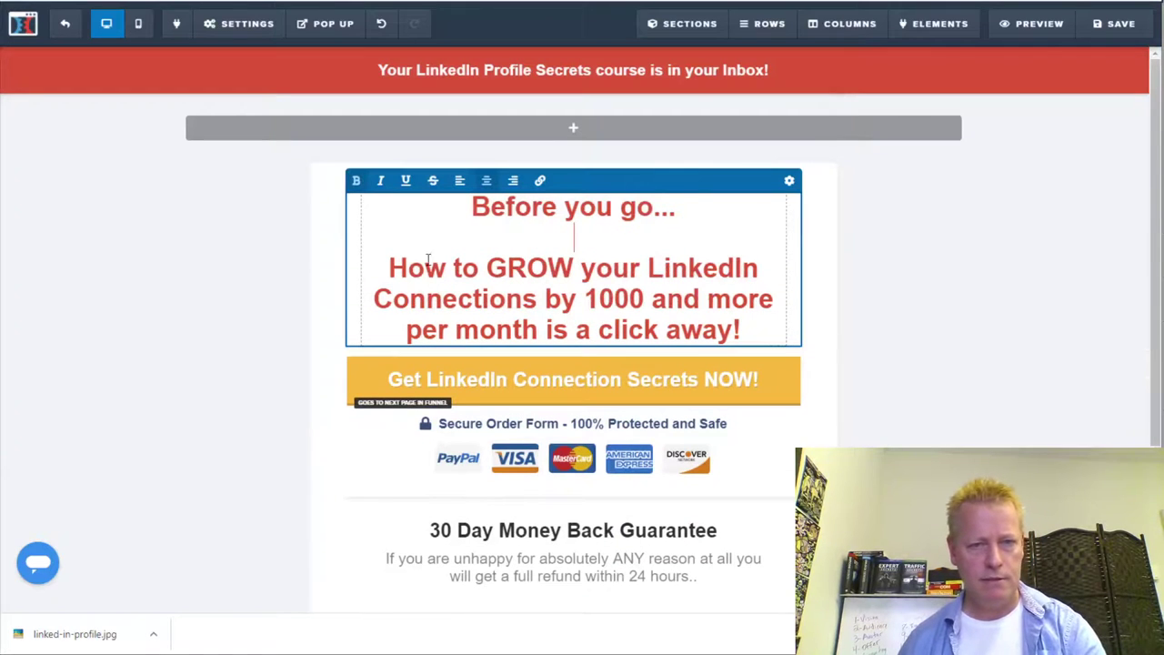
pyautogui.write('Learn')
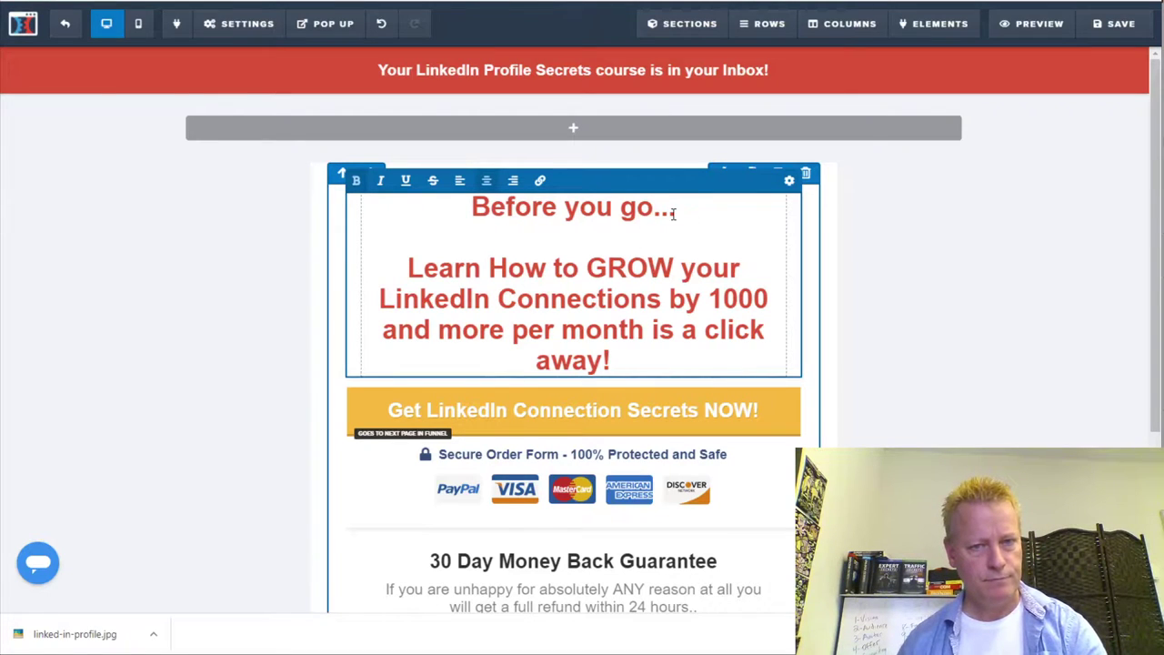
pyautogui.tripleClick(440, 205)
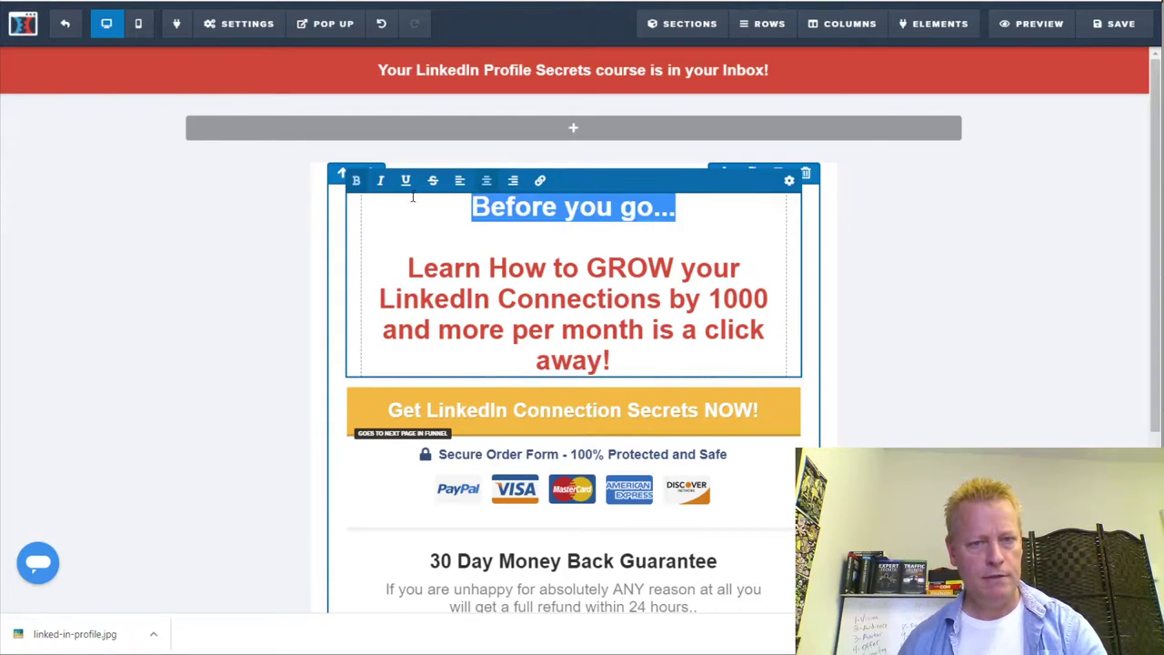
pyautogui.hotkey('ctrl', 'b')
pyautogui.click(600, 283)
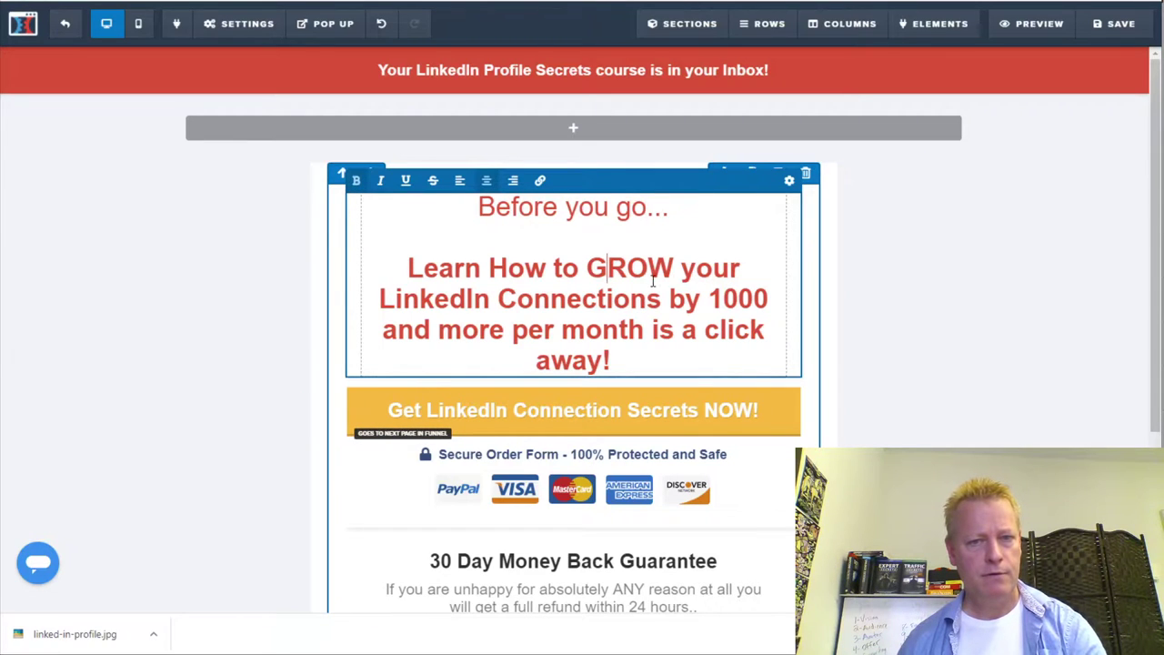
# Remove bold from the whole 'Learn How to GROW your LinkedIn Connections…' paragraph
pyautogui.moveTo(589, 267); pyautogui.dragTo(766, 298)
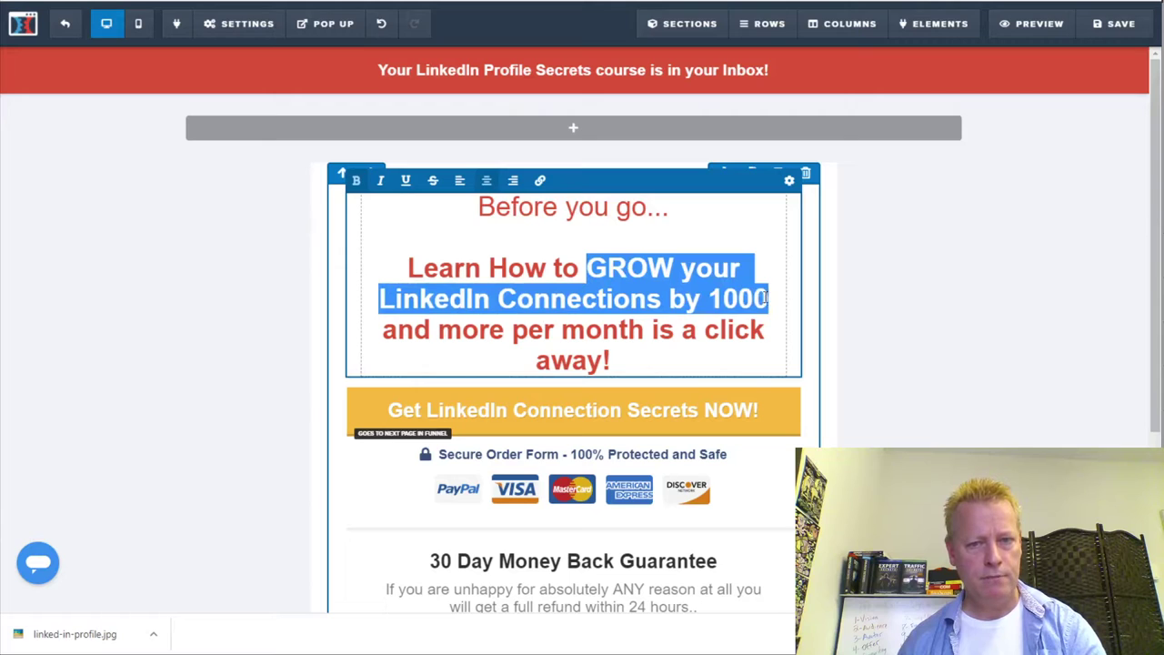
pyautogui.click(630, 293)
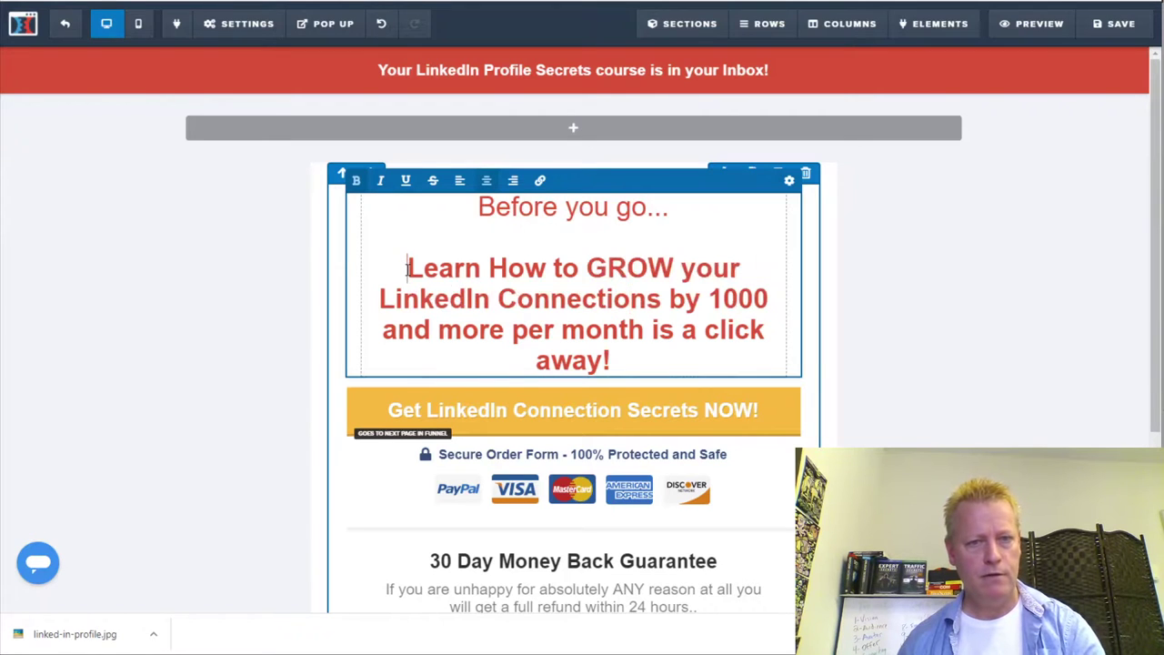
pyautogui.moveTo(407, 269); pyautogui.dragTo(623, 348)
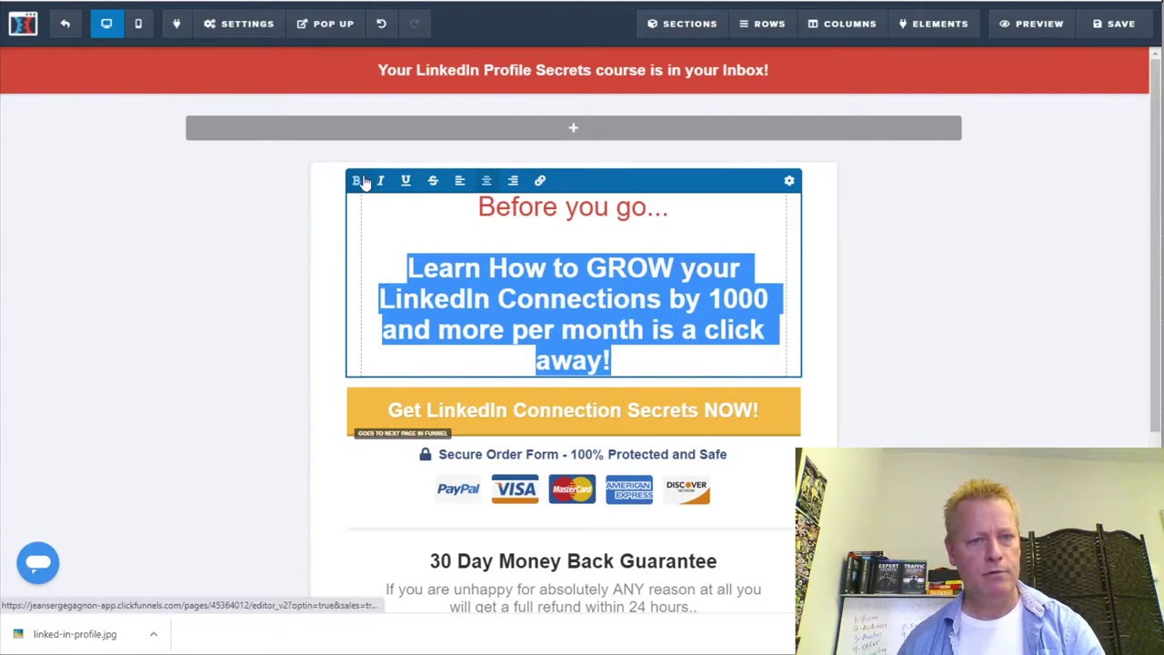
pyautogui.click(360, 183)
pyautogui.click(626, 284)
pyautogui.moveTo(589, 270); pyautogui.dragTo(675, 304)
pyautogui.click(720, 293)
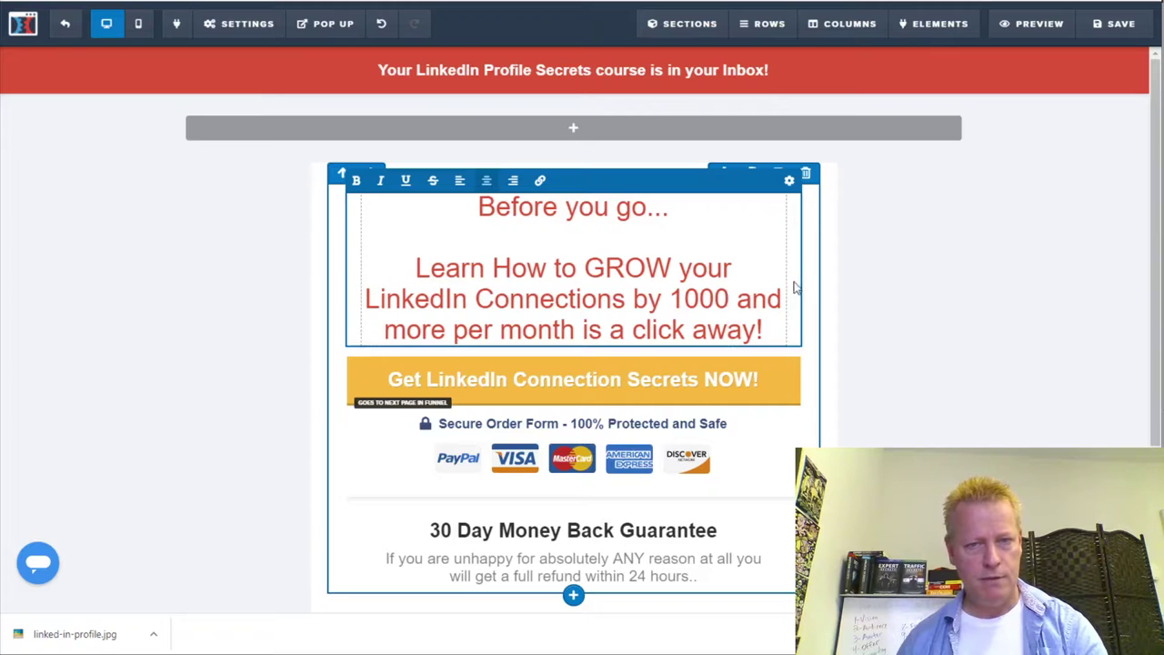
# Replace 'and more per month' with '+/month' so the headline reads 'by 1000+/month'
pyautogui.doubleClick(754, 304)
pyautogui.press('BackSpace')
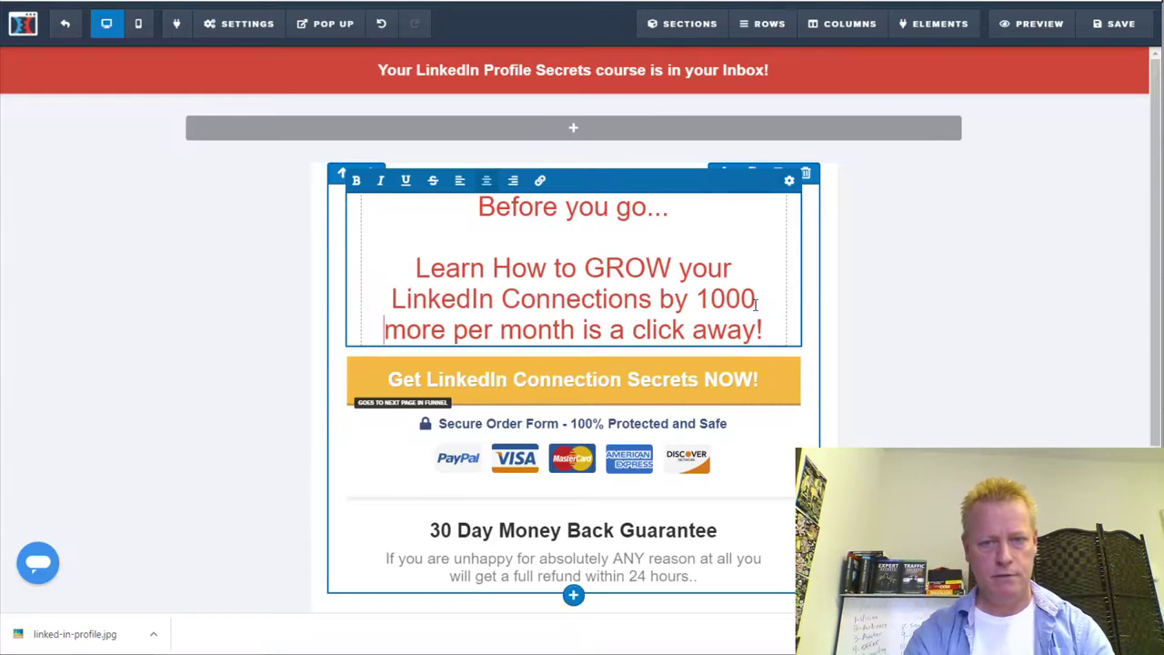
pyautogui.write('+')
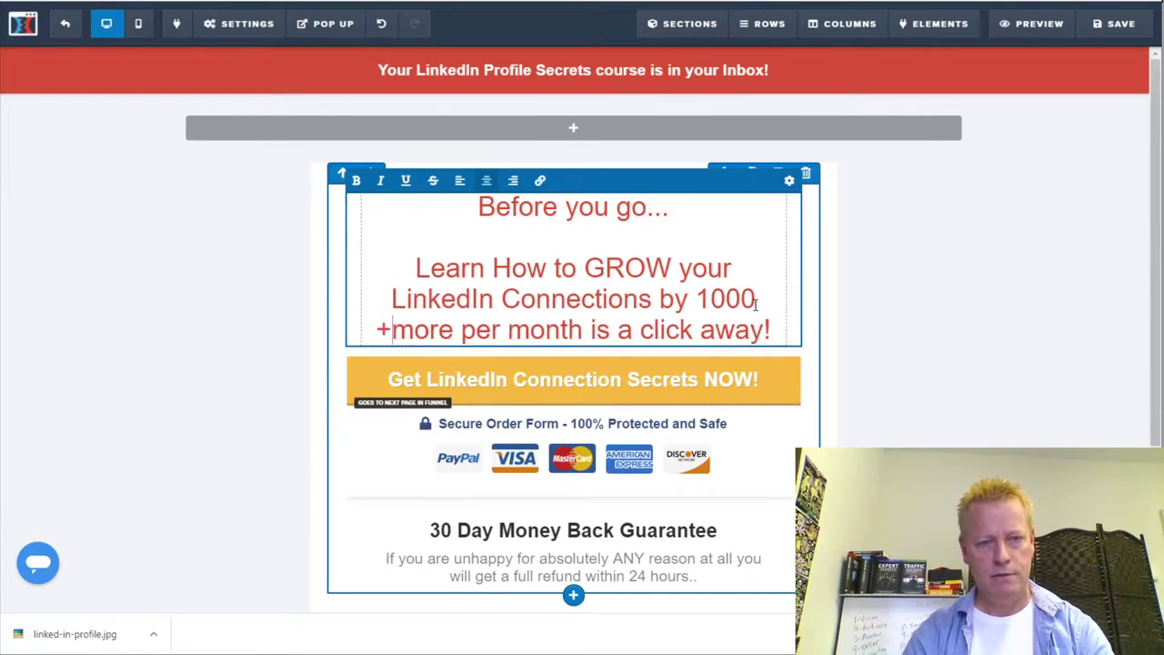
pyautogui.press('Delete')
pyautogui.press('Delete')
pyautogui.press('Delete')
pyautogui.press('Delete')
pyautogui.press('Delete')
pyautogui.press('Delete')
pyautogui.press('Delete')
pyautogui.press('Delete')
pyautogui.press('BackSpace')
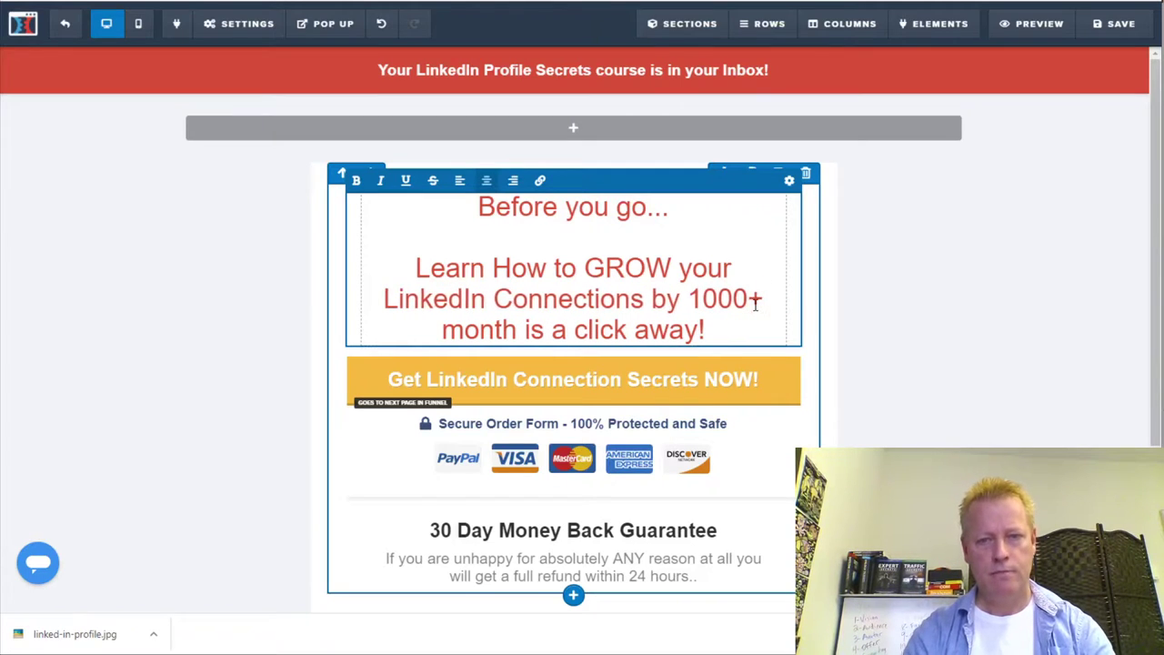
pyautogui.write('/month')
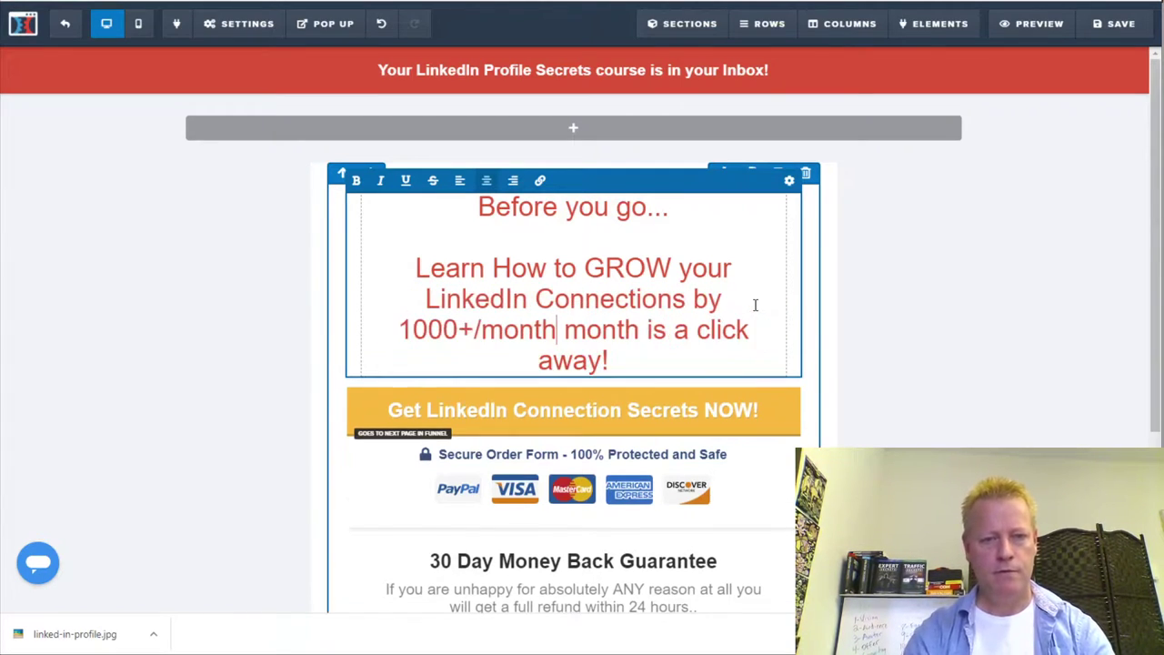
pyautogui.press('Delete')
pyautogui.press('Delete')
pyautogui.press('Delete')
pyautogui.press('Delete')
pyautogui.press('Delete')
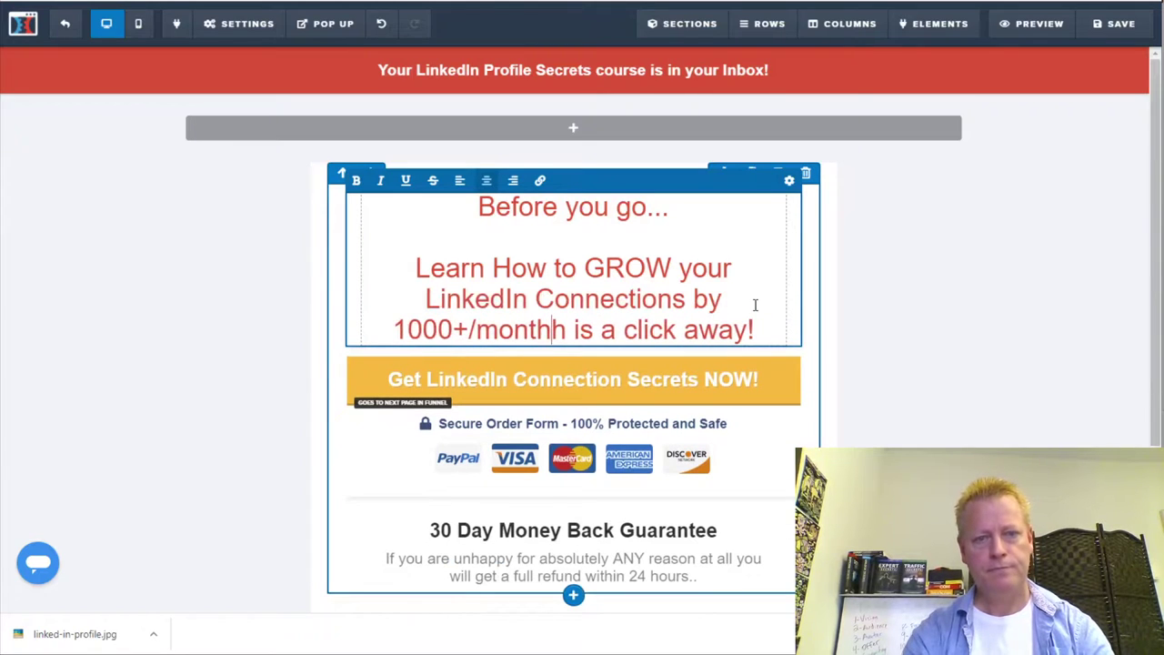
pyautogui.press('Delete')
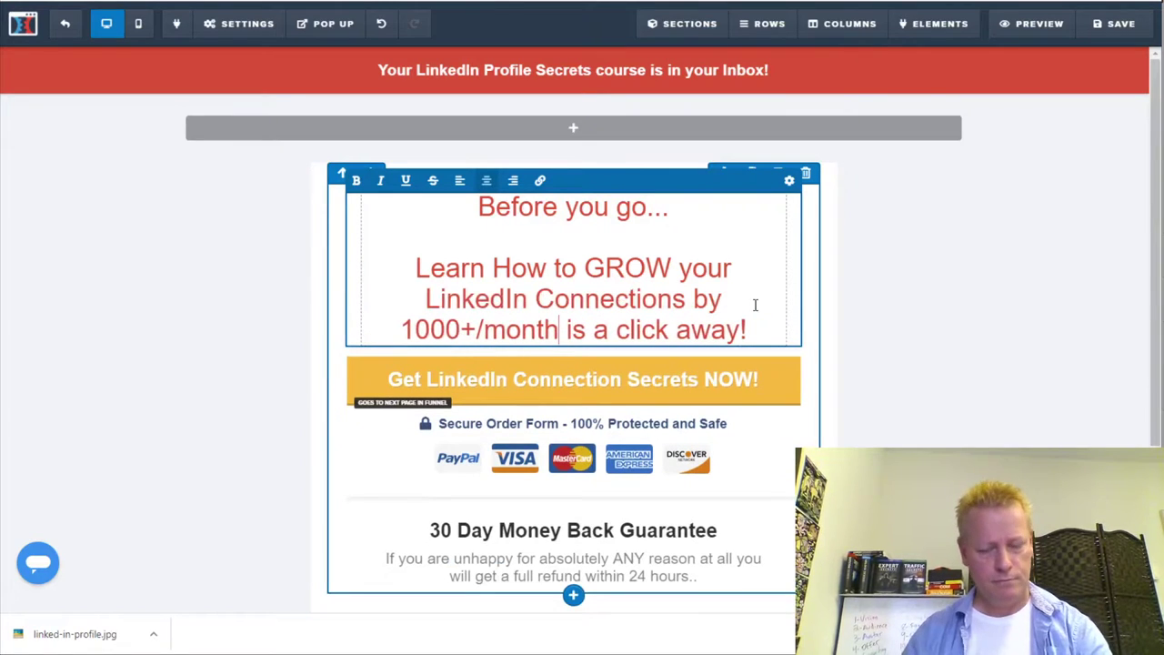
# Put 'GROW your LinkedIn Connections by 1000+/month' on its own bold line and delete 'is a click away!'
pyautogui.press('Return')
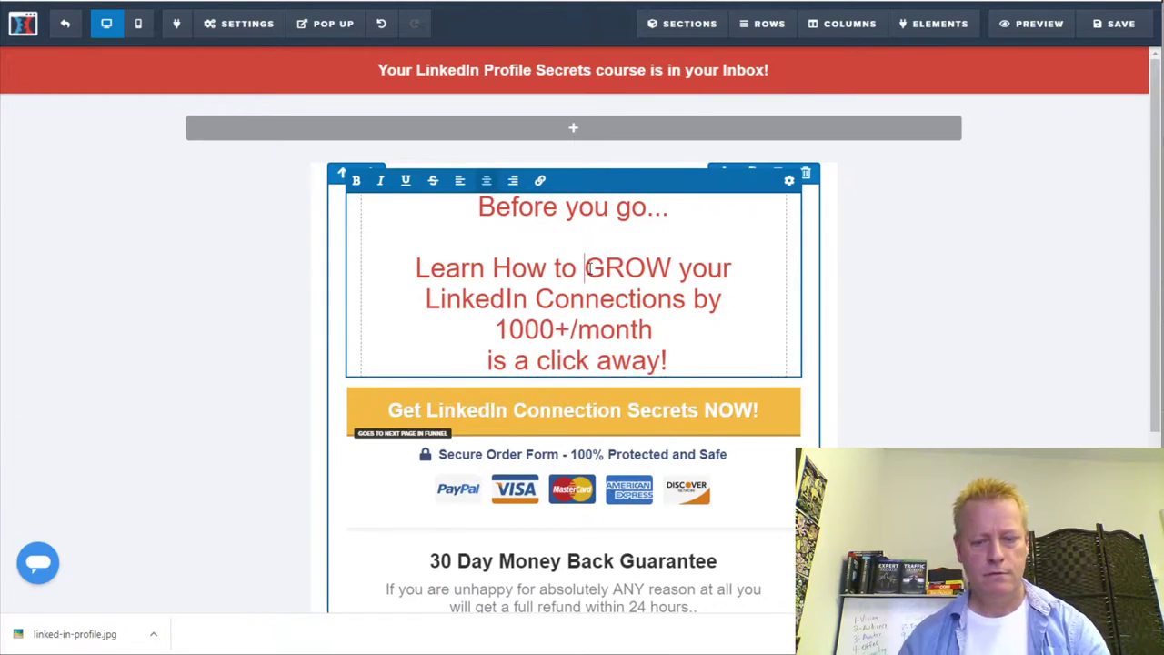
pyautogui.press('BackSpace')
pyautogui.press('Return')
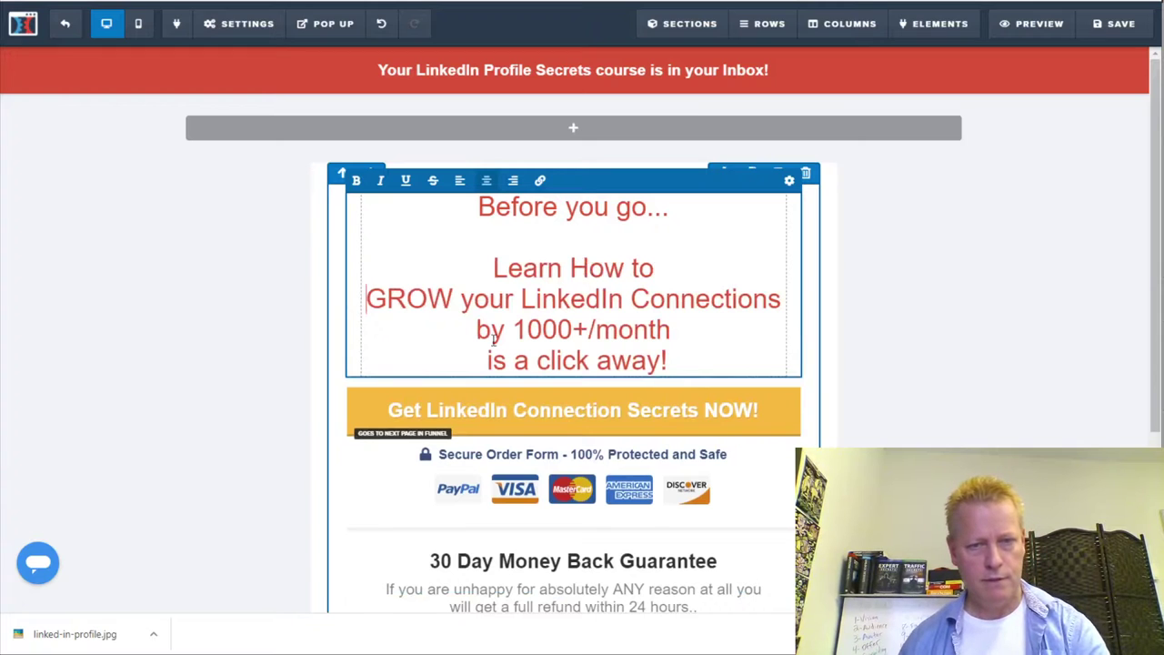
pyautogui.moveTo(675, 328); pyautogui.dragTo(360, 307)
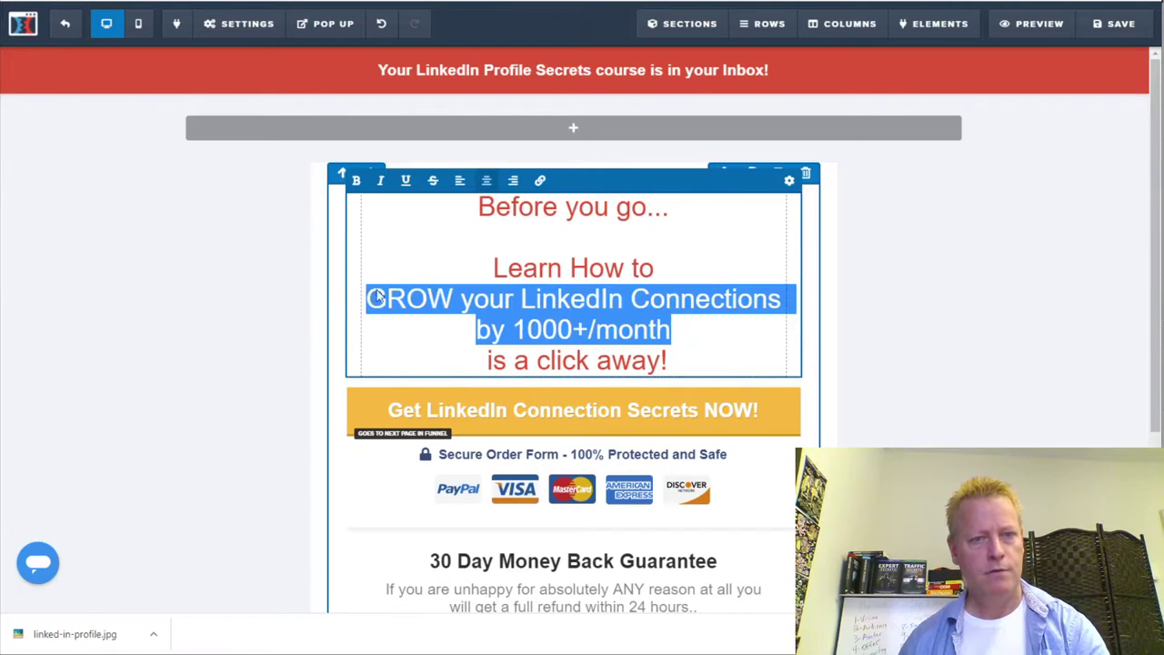
pyautogui.click(355, 180)
pyautogui.click(522, 268)
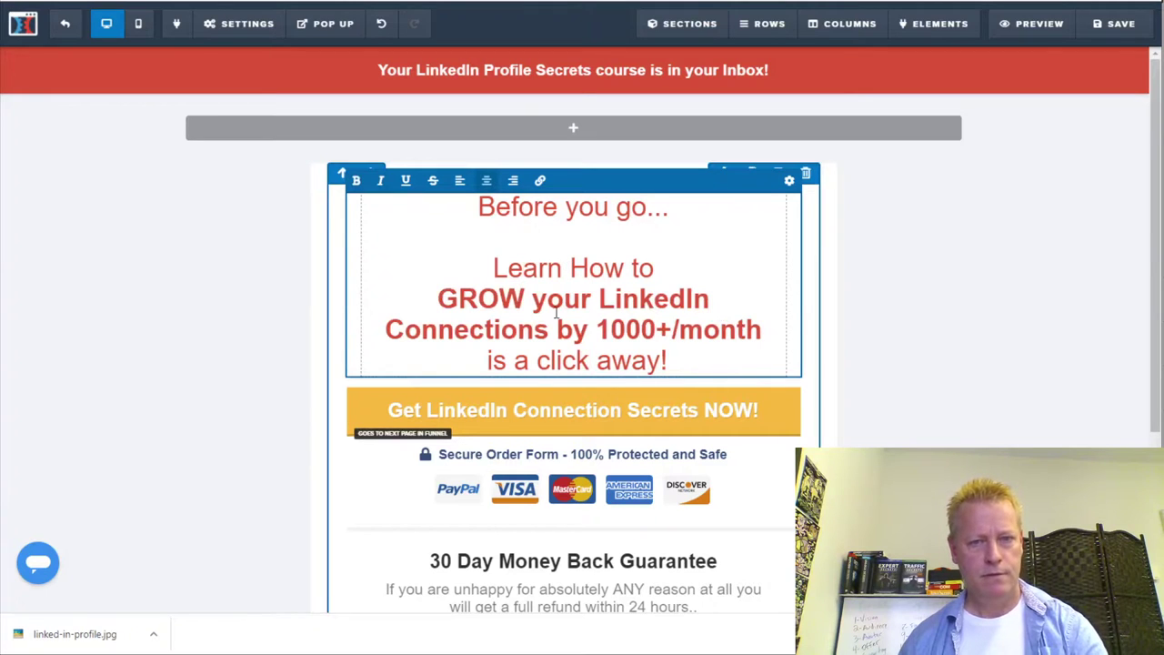
pyautogui.moveTo(490, 363); pyautogui.dragTo(669, 348)
pyautogui.press('BackSpace')
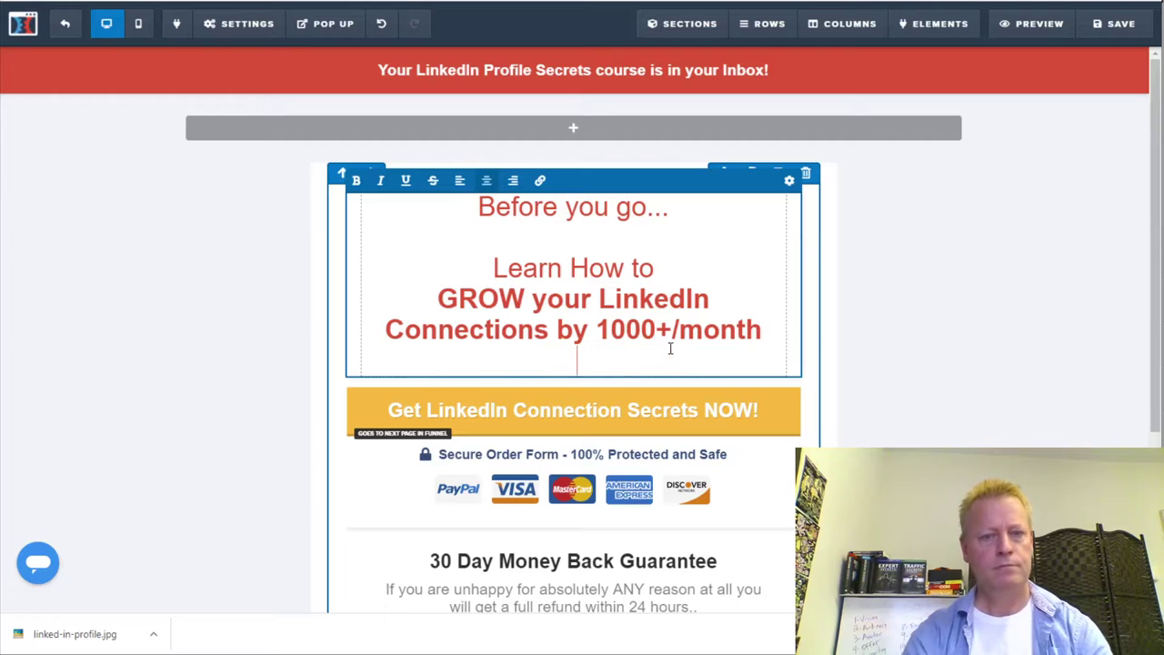
pyautogui.press('BackSpace')
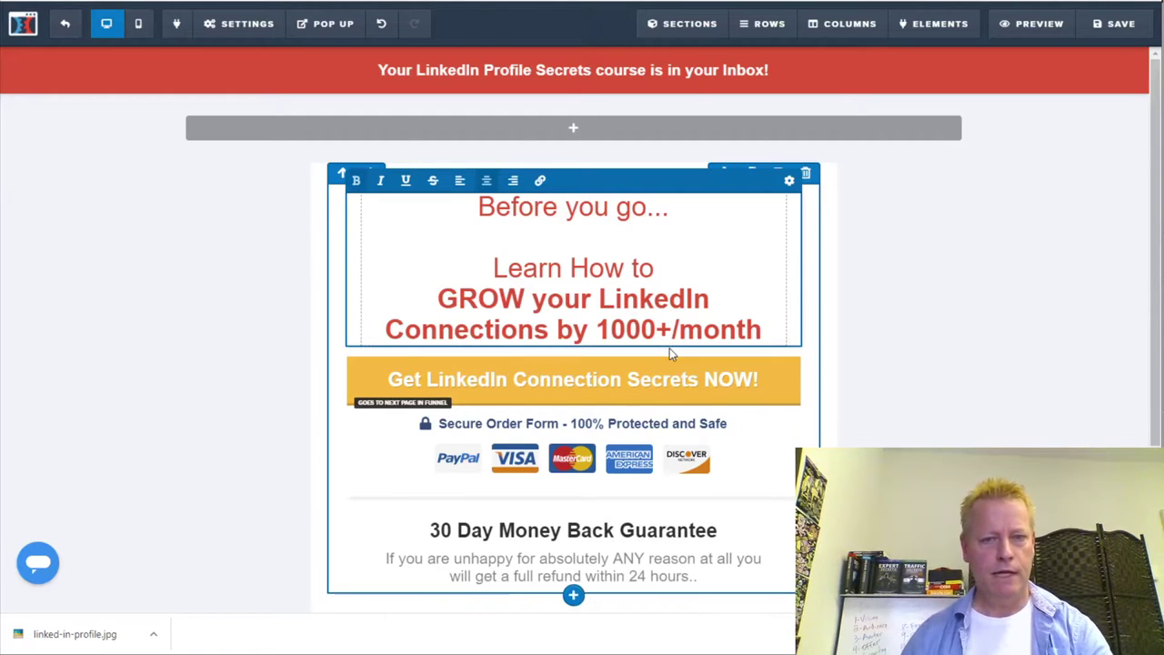
# Change 'GROW' to 'Grow' in the headline
pyautogui.click(735, 475)
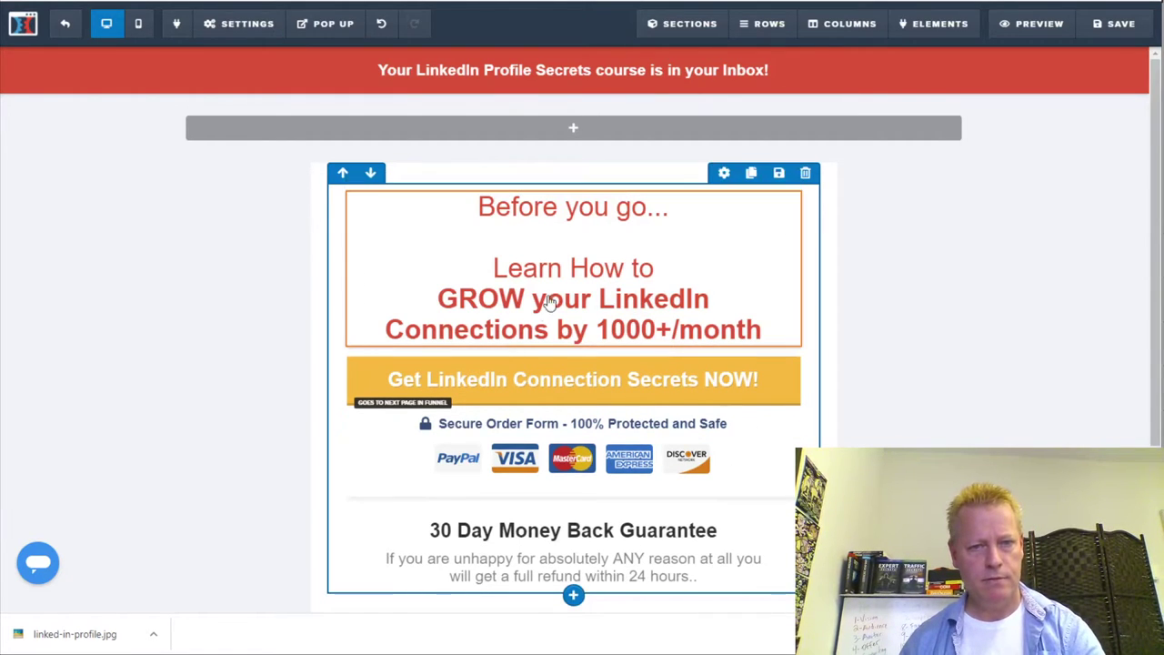
pyautogui.click(566, 272)
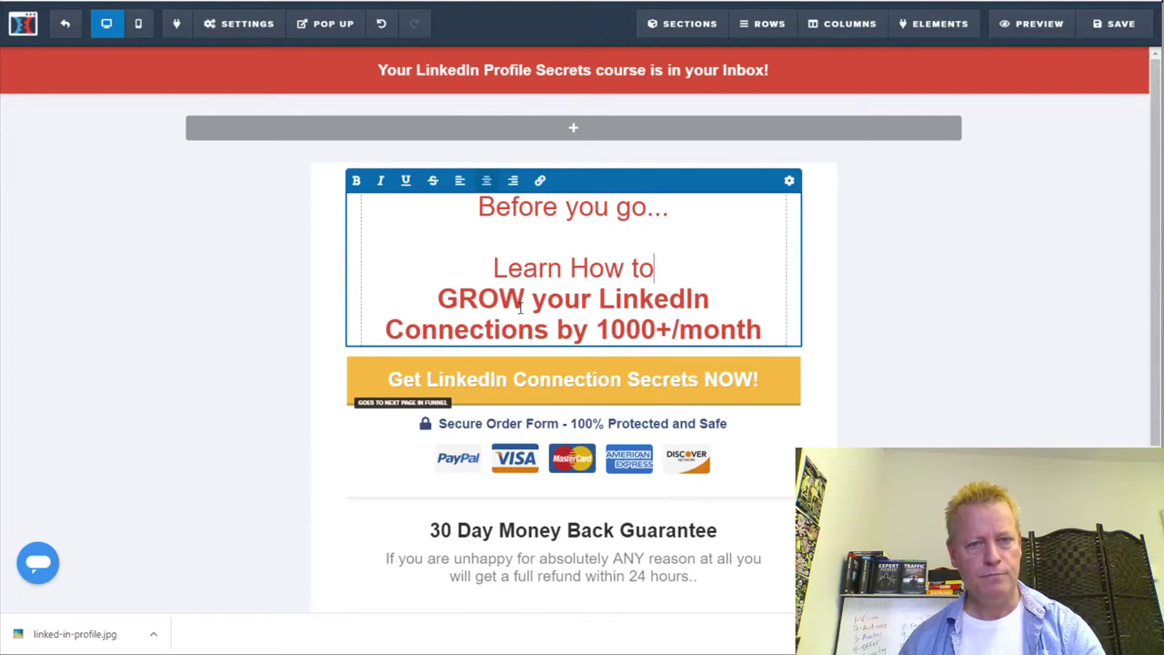
pyautogui.moveTo(463, 305); pyautogui.dragTo(524, 306)
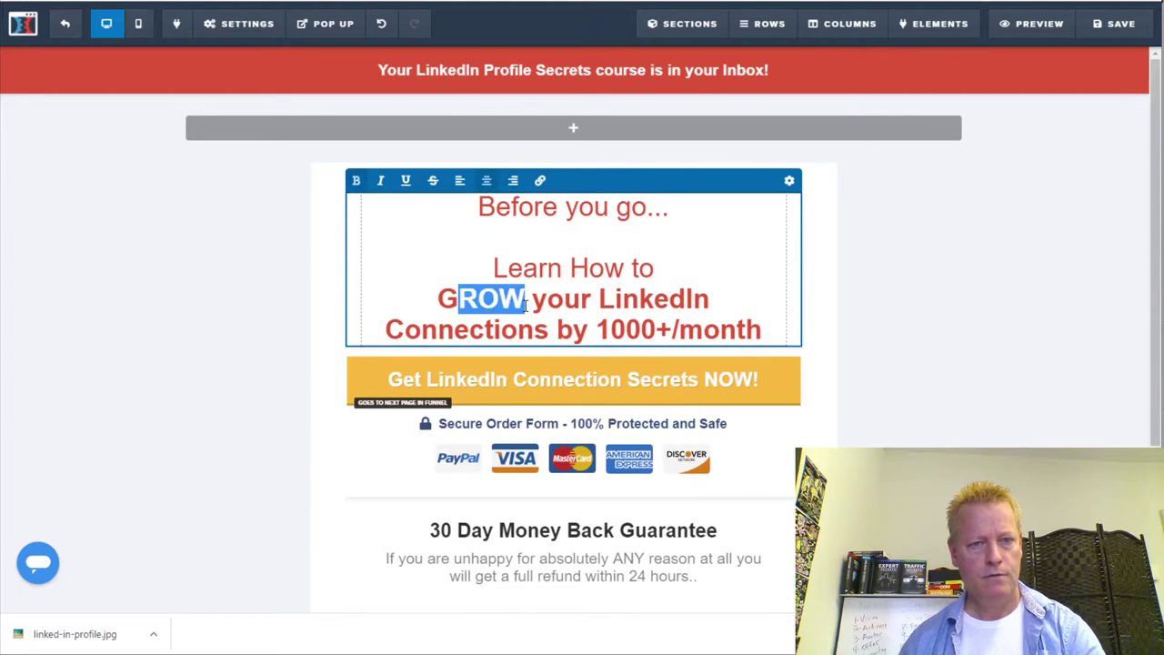
pyautogui.write('row')
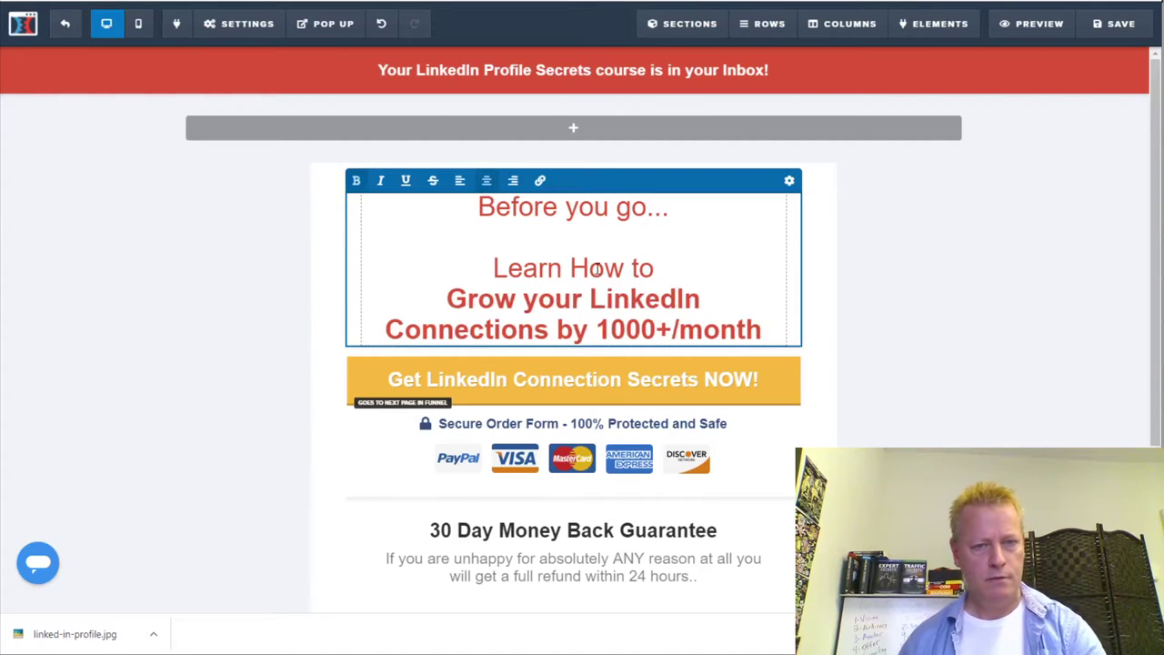
pyautogui.click(918, 319)
# Save the thank-you page and exit the page editor
pyautogui.scroll(-3, 942, 327)
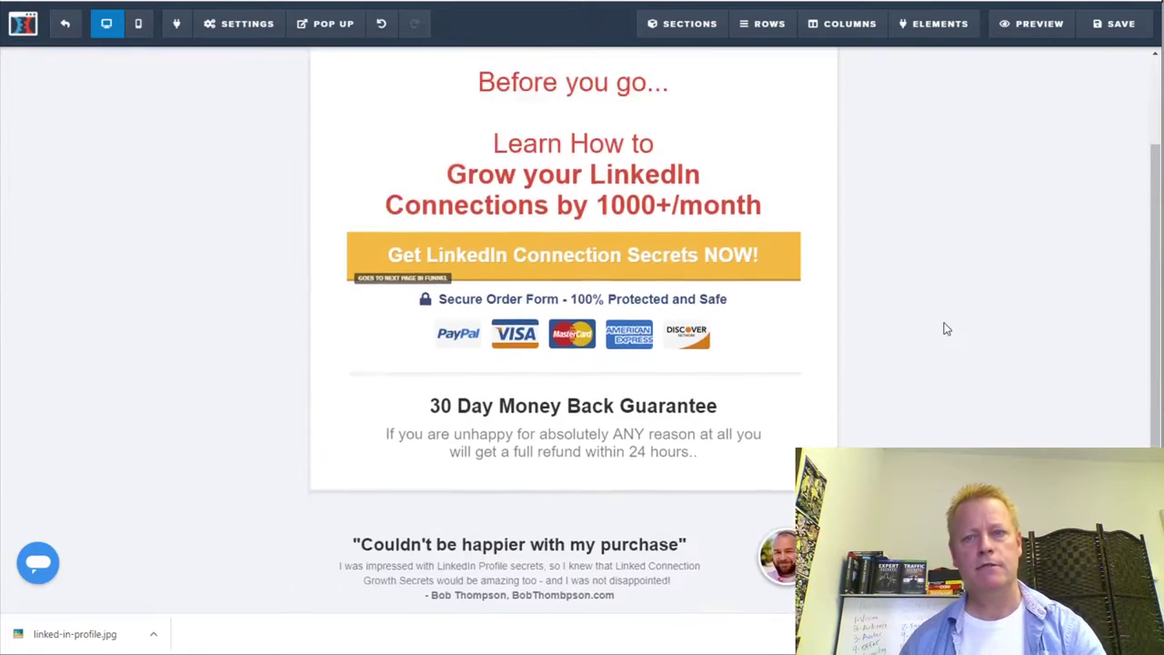
pyautogui.scroll(4, 943, 328)
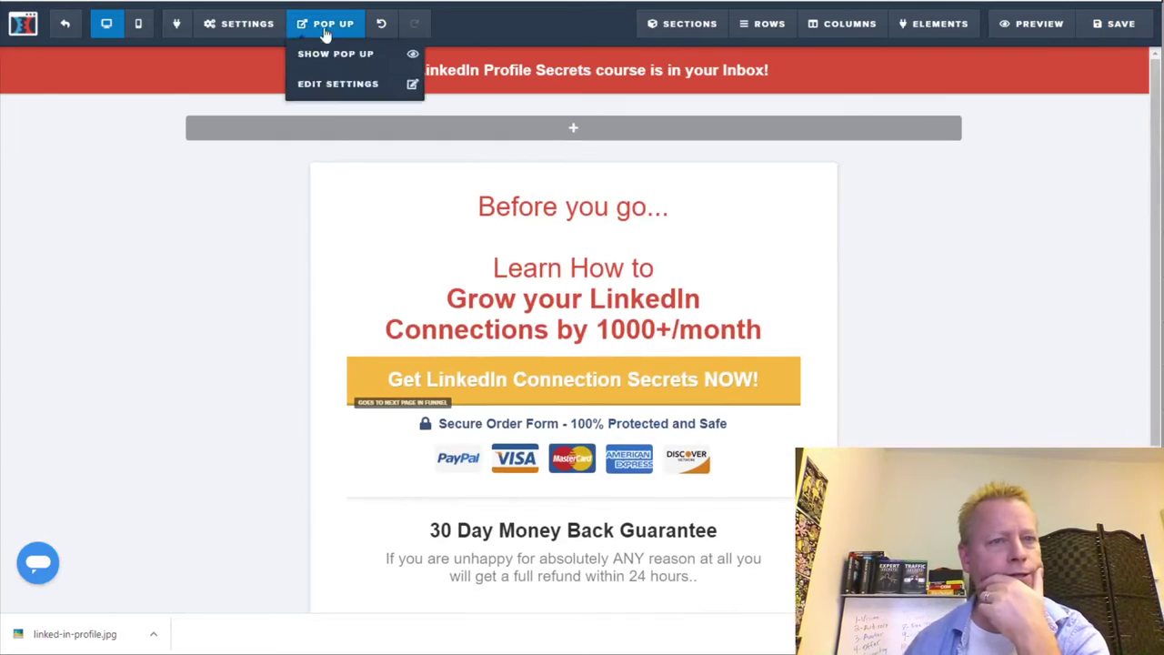
pyautogui.moveTo(245, 32)
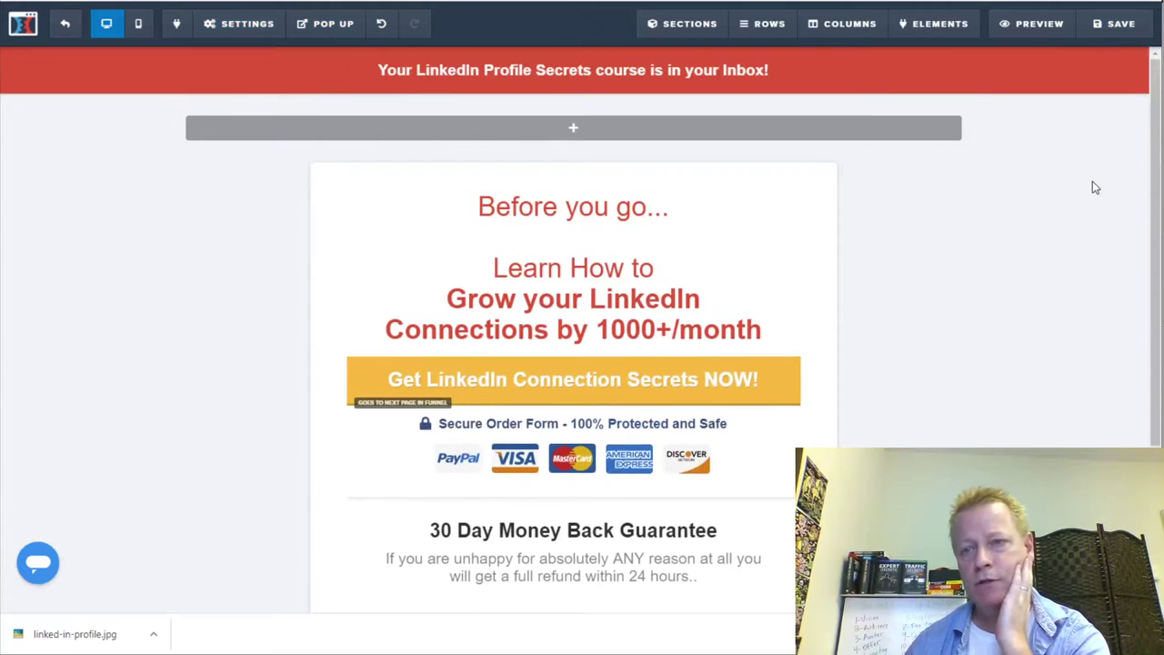
pyautogui.click(1121, 24)
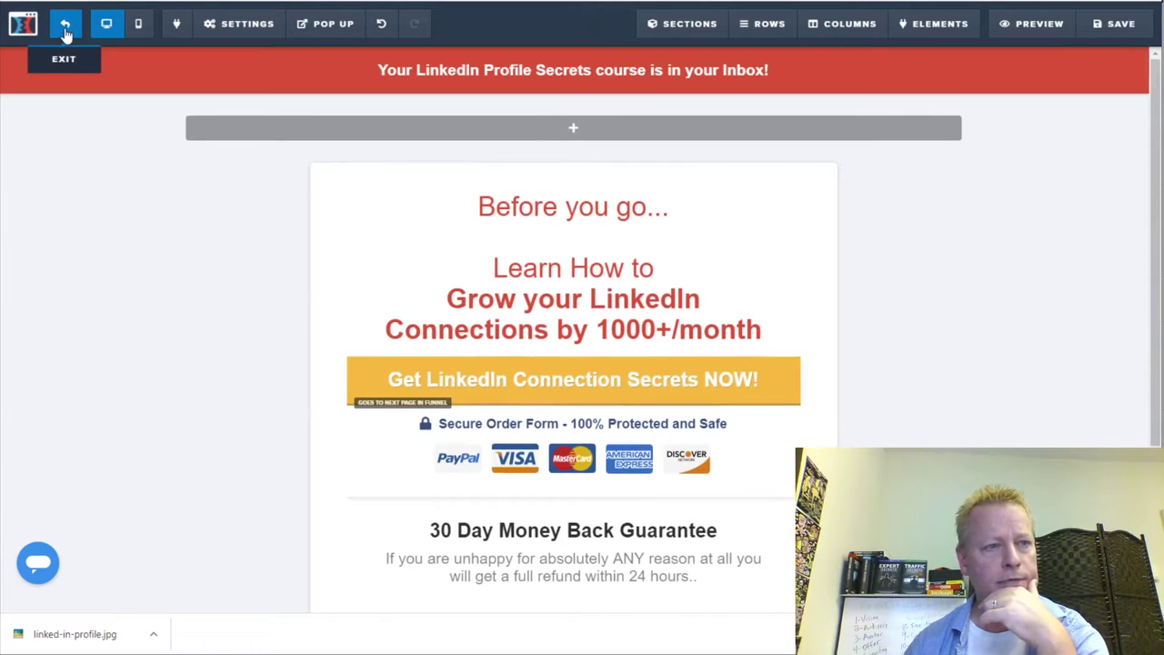
pyautogui.click(65, 34)
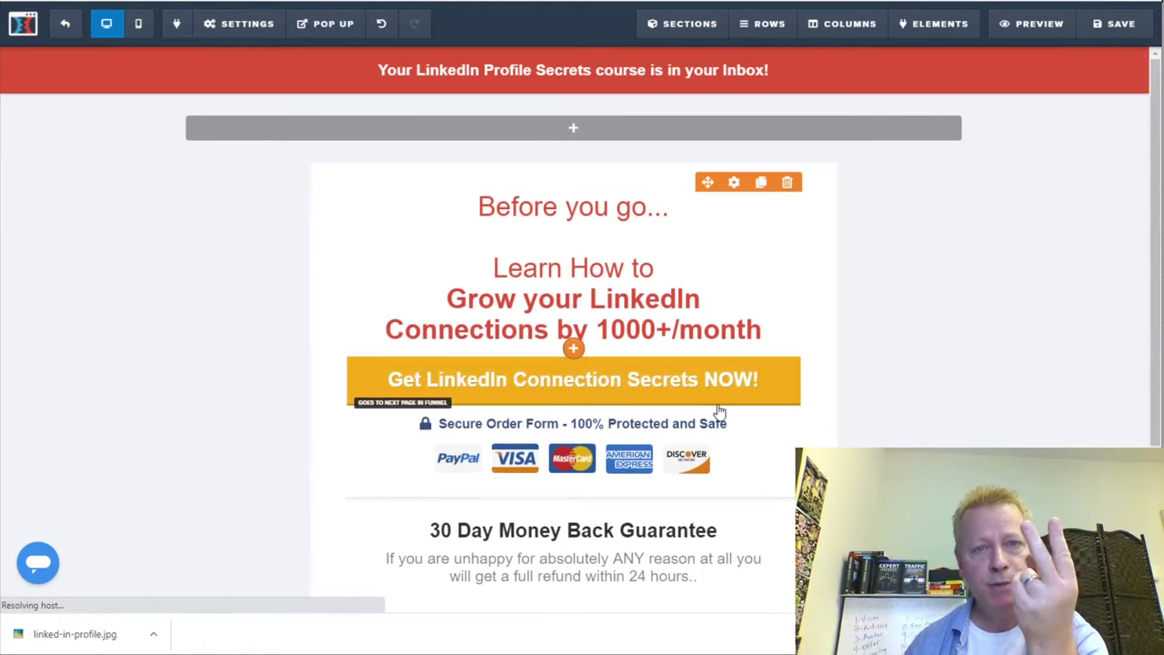